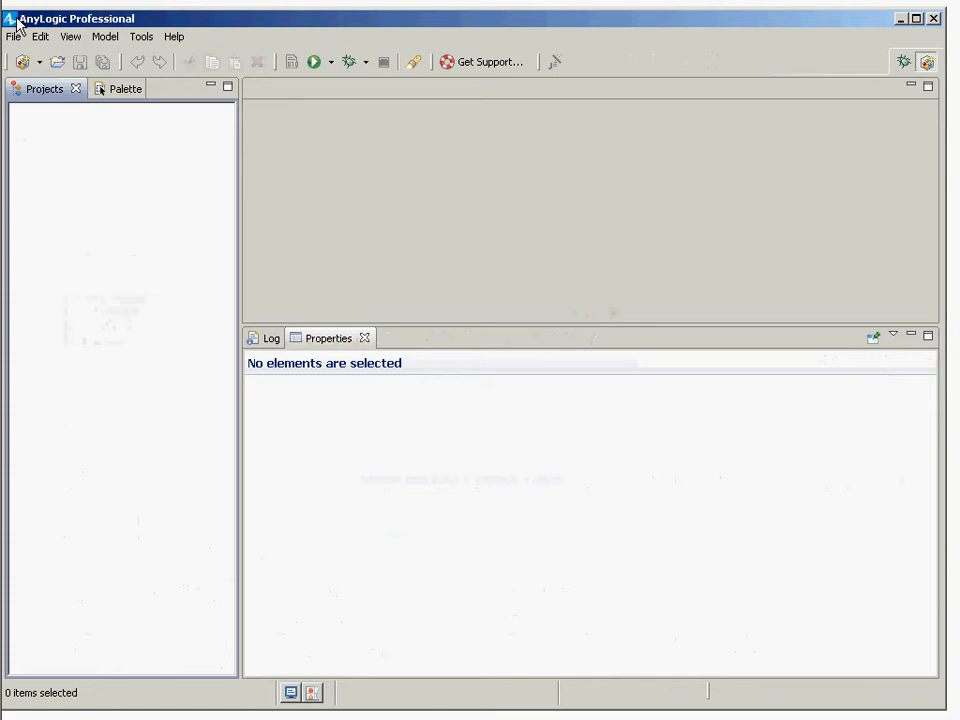
Step: Create a new model named SimpleInteractingWeightAndDiabetesStatecharts in the default location and show its project tree
{"action": "left_click", "coordinate": [14, 19]}
{"action": "left_click", "coordinate": [18, 18]}
{"action": "left_click", "coordinate": [14, 36]}
{"action": "mouse_move", "coordinate": [26, 60]}
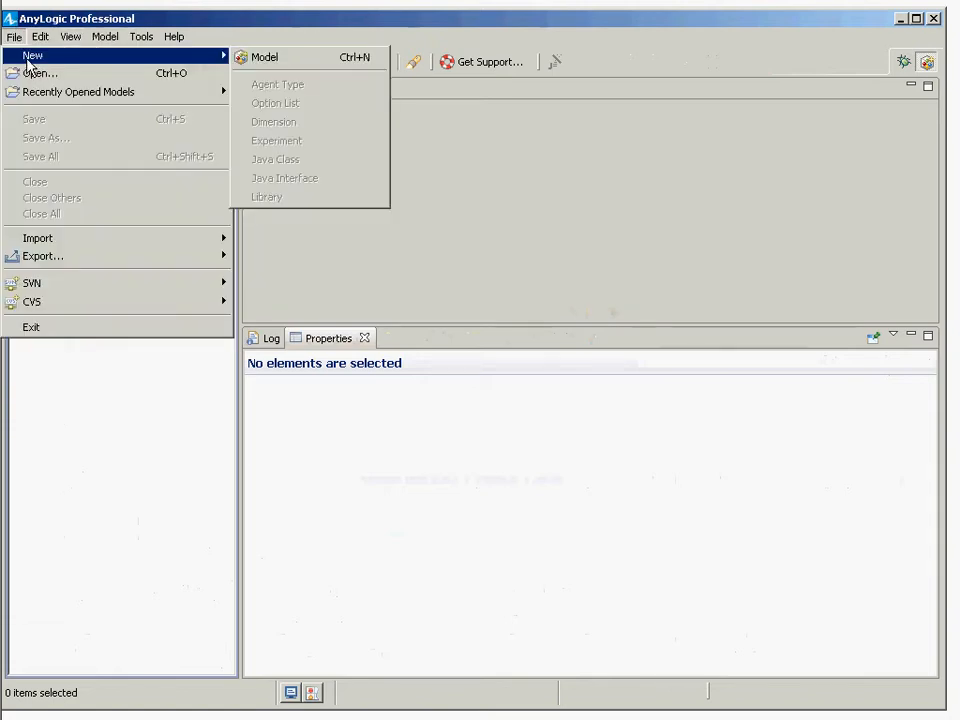
{"action": "left_click", "coordinate": [330, 68]}
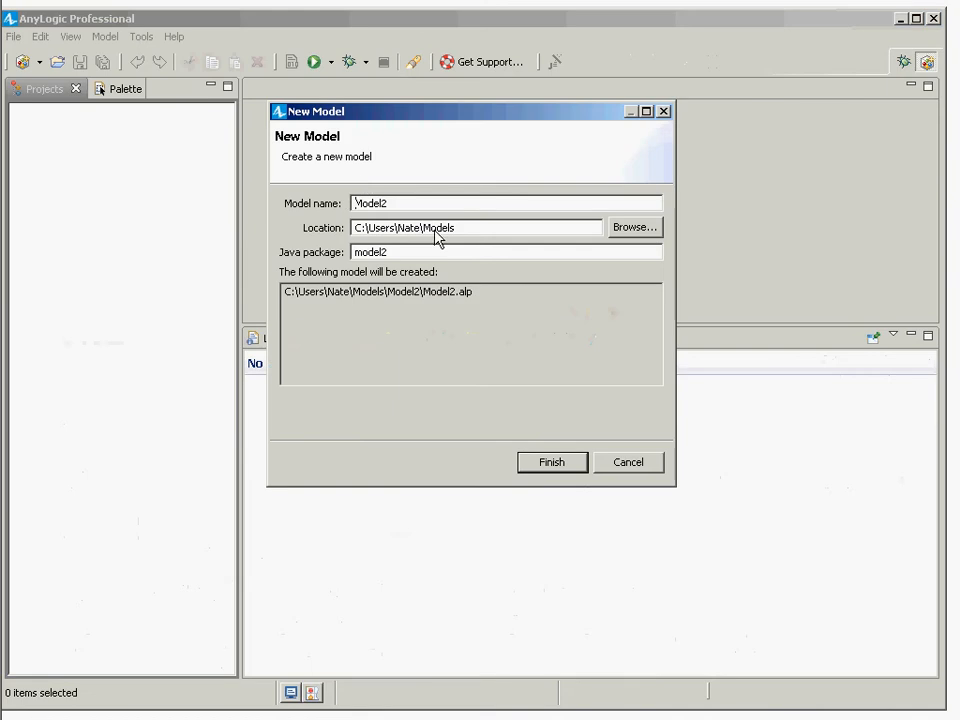
{"action": "left_click_drag", "start_coordinate": [418, 210], "coordinate": [276, 197]}
{"action": "type", "text": "Simple"}
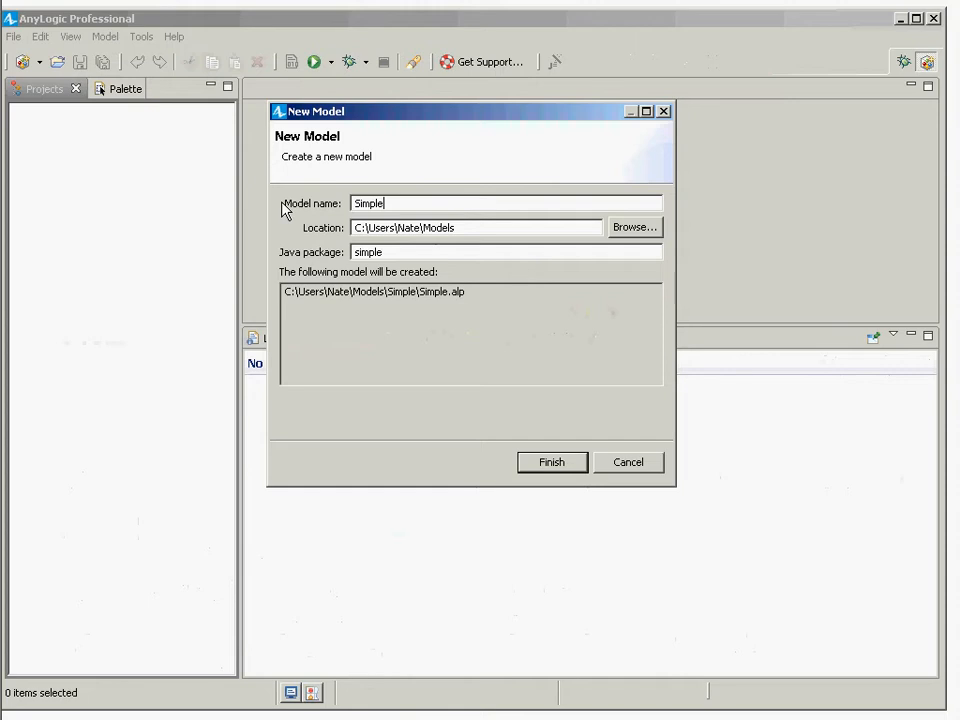
{"action": "type", "text": "Interact"}
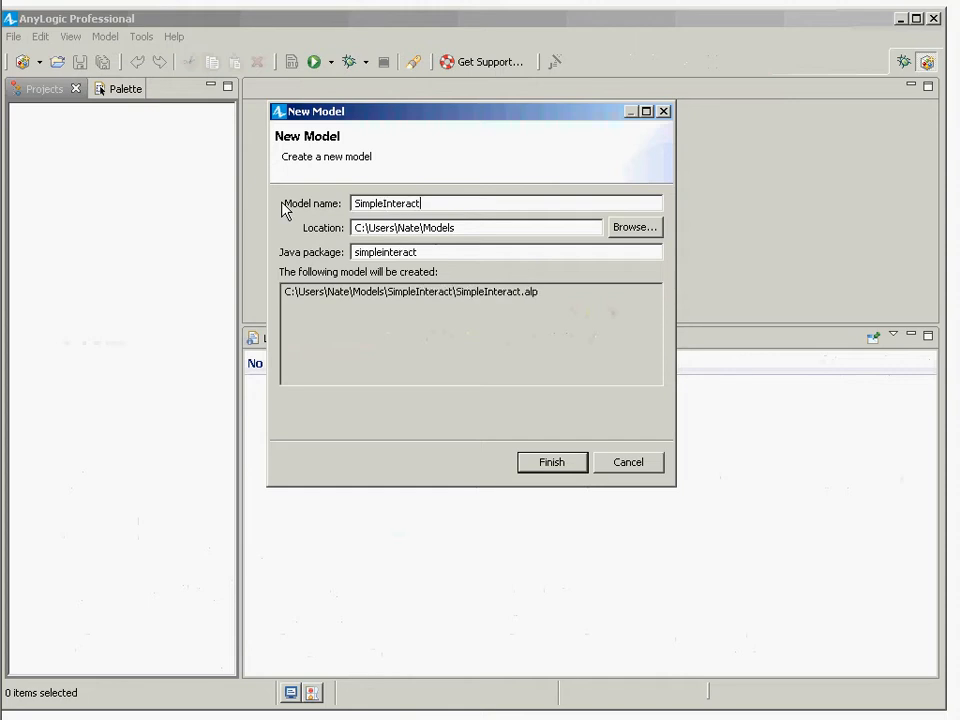
{"action": "type", "text": "ingWeightAndDia"}
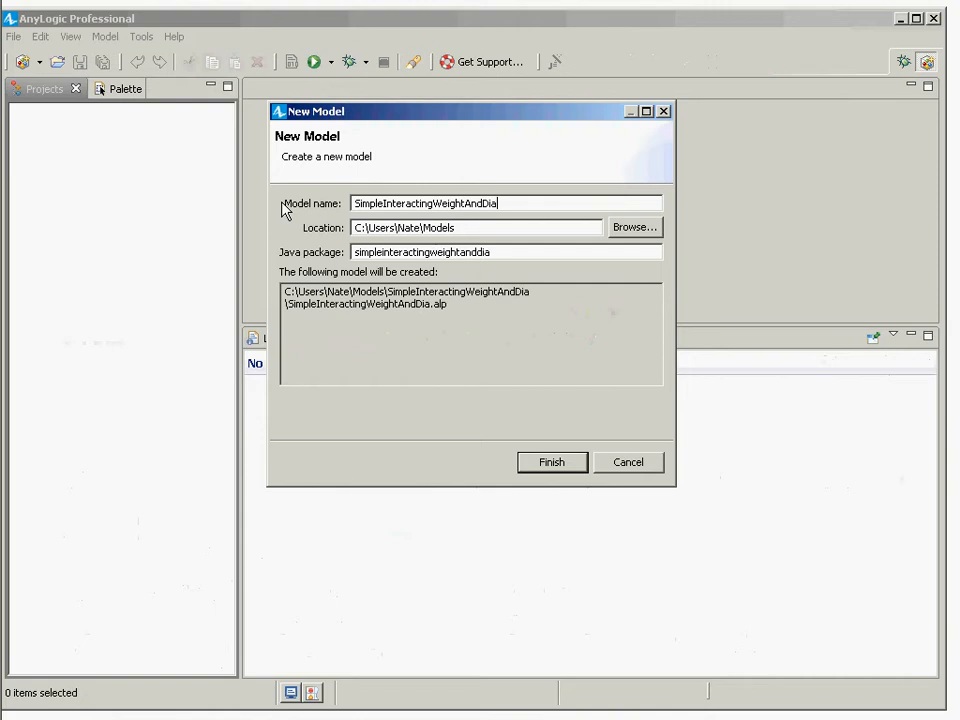
{"action": "type", "text": "betesState"}
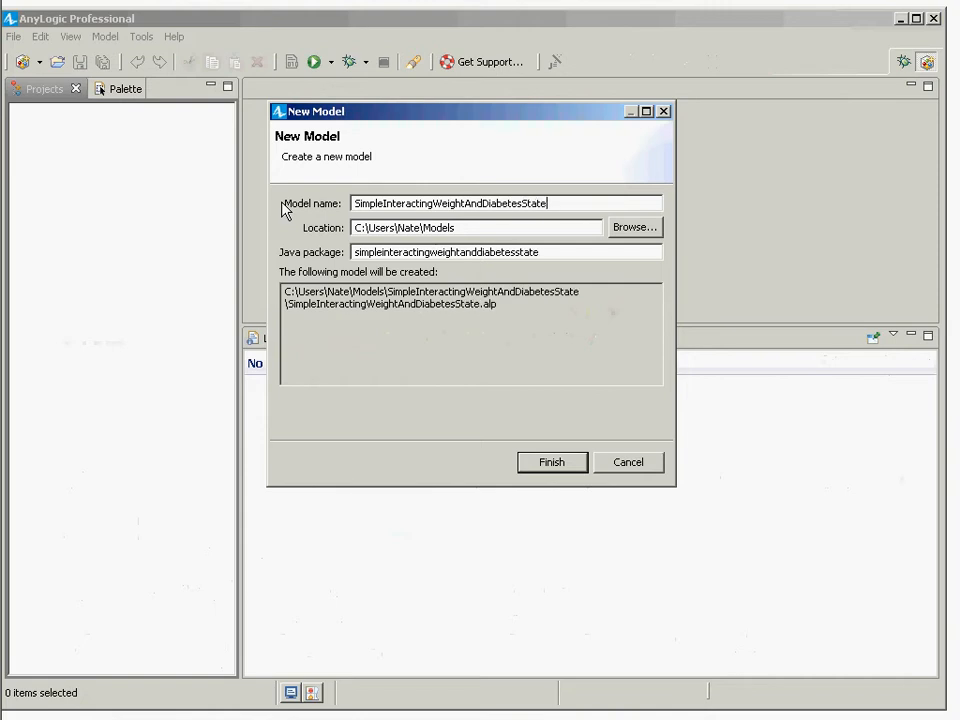
{"action": "type", "text": "charts"}
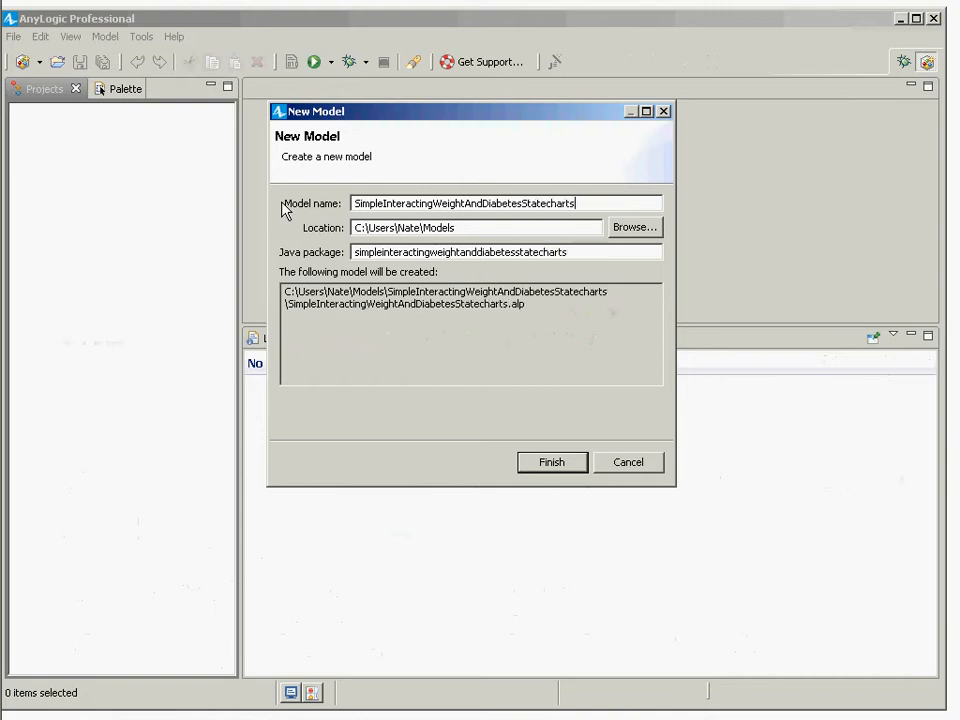
{"action": "key", "text": "Return"}
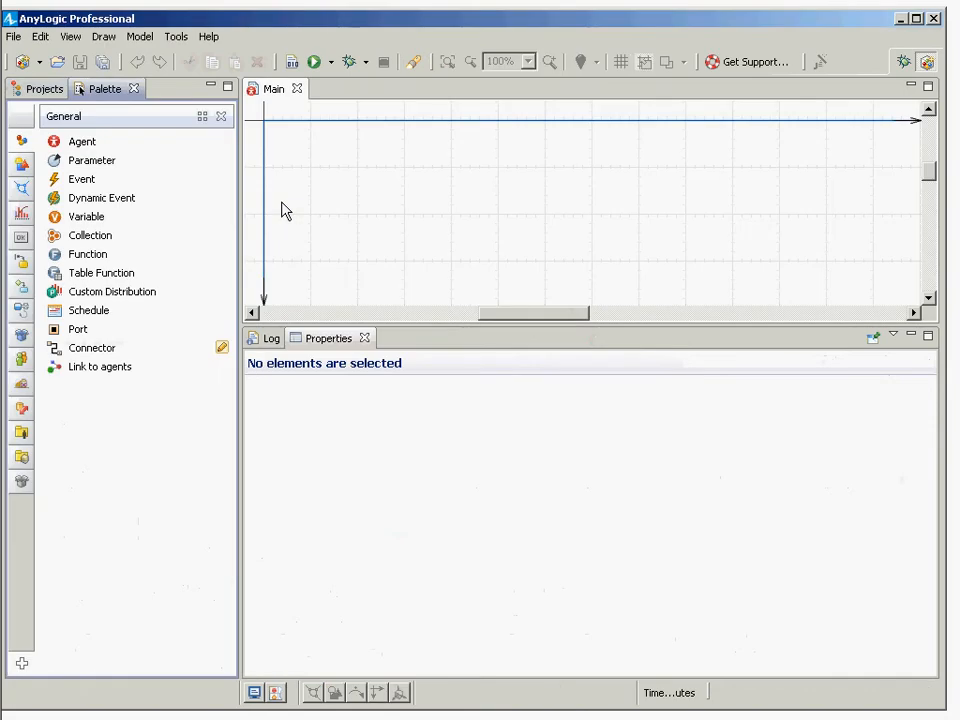
{"action": "left_click", "coordinate": [45, 90]}
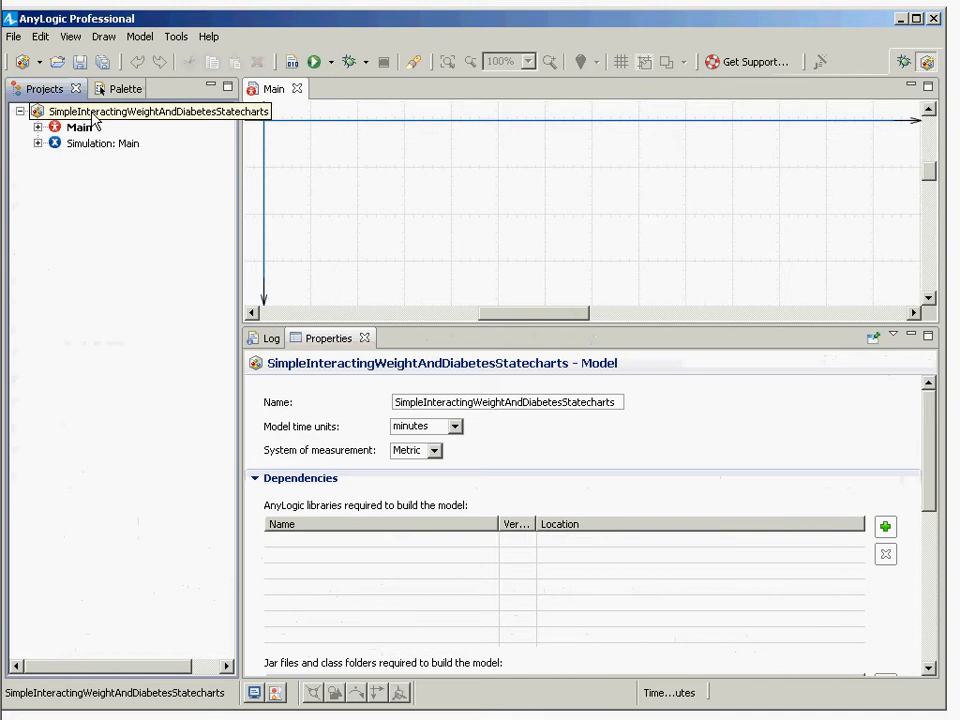
{"action": "key", "text": "alt+Tab"}
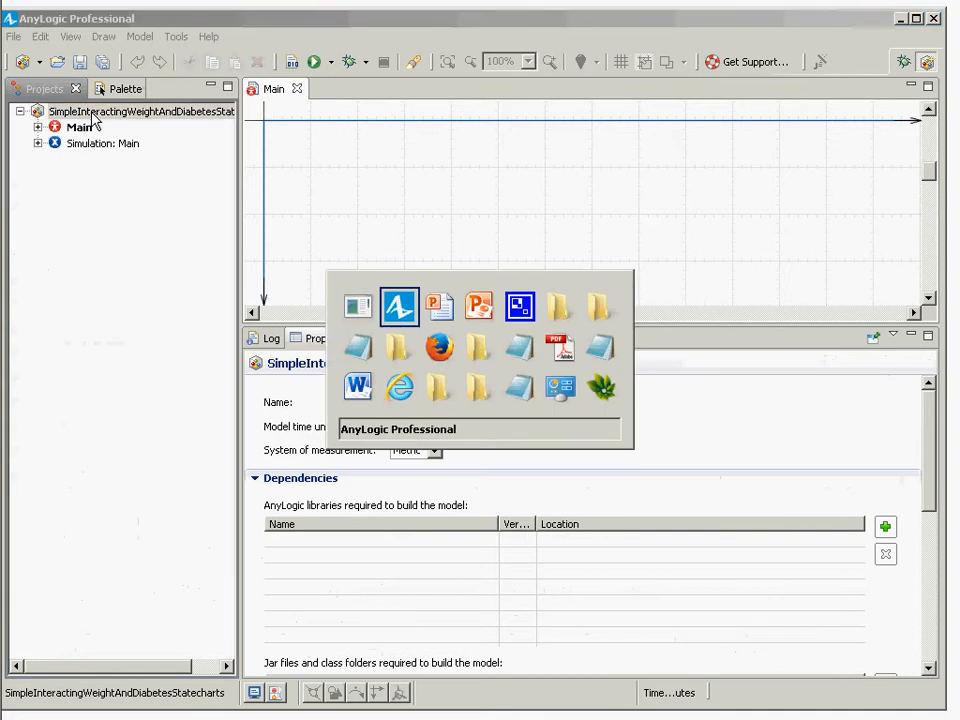
{"action": "key", "text": "alt+Tab"}
{"action": "key", "text": "alt+Tab"}
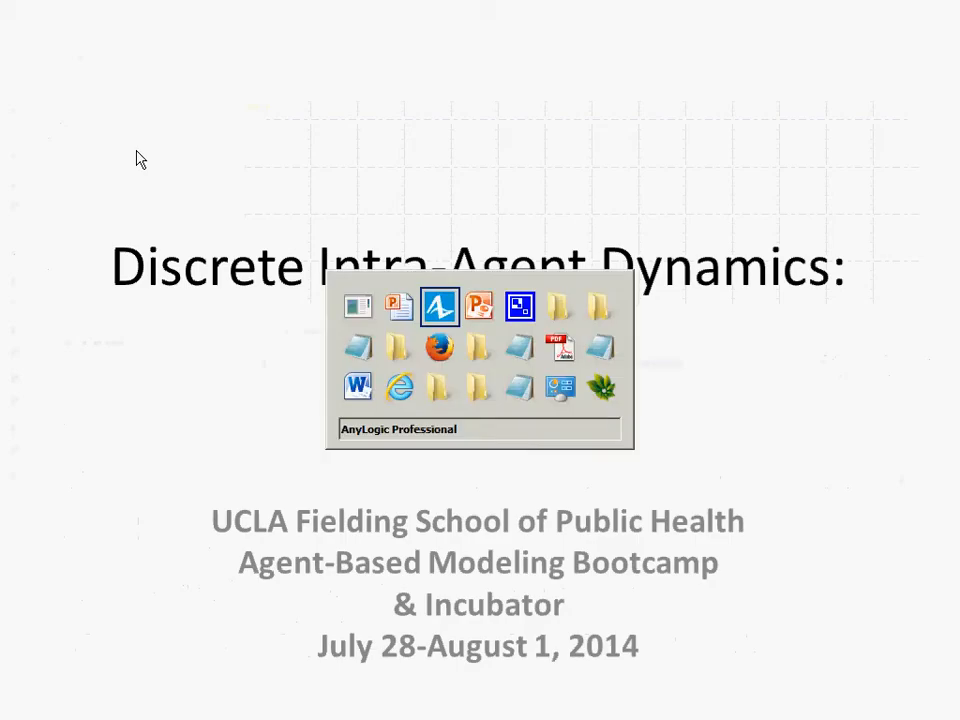
{"action": "mouse_move", "coordinate": [4, 186]}
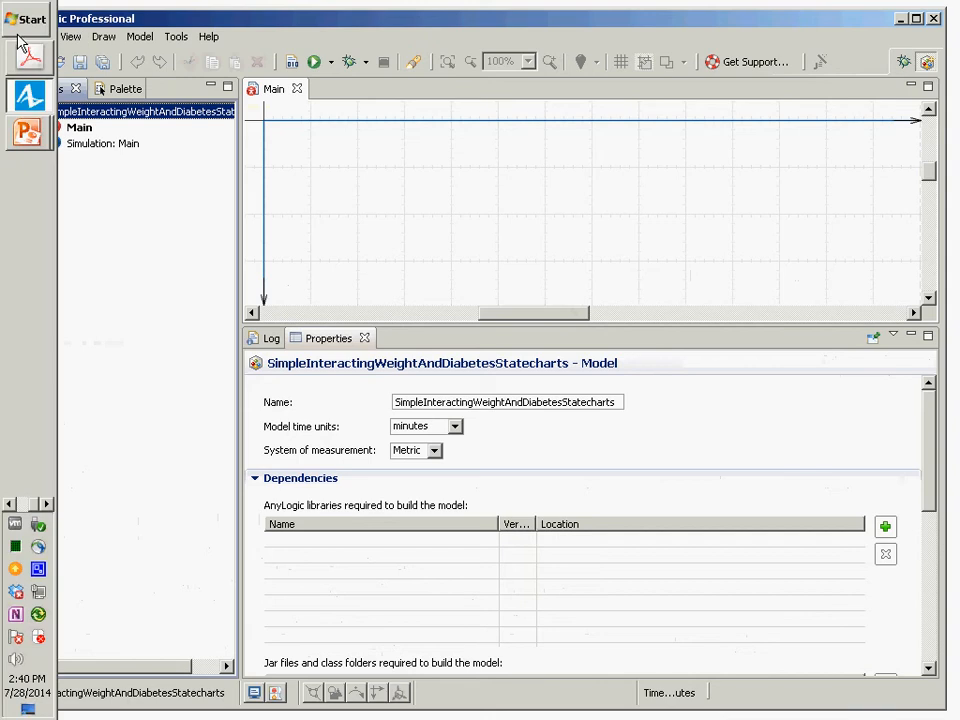
{"action": "left_click", "coordinate": [14, 36]}
{"action": "mouse_move", "coordinate": [122, 55]}
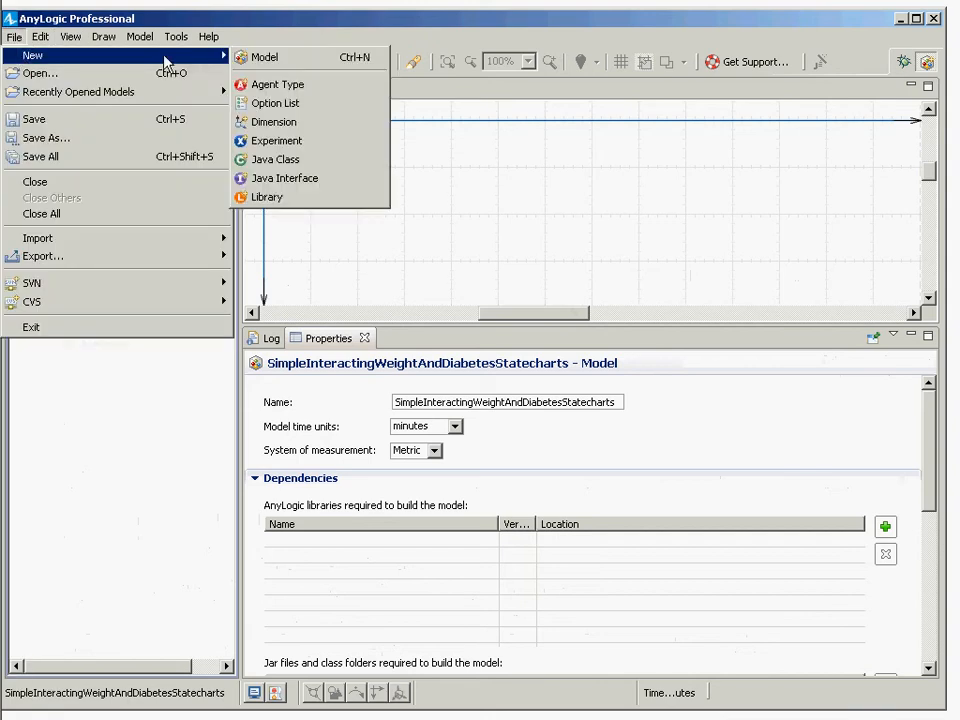
{"action": "left_click", "coordinate": [167, 435]}
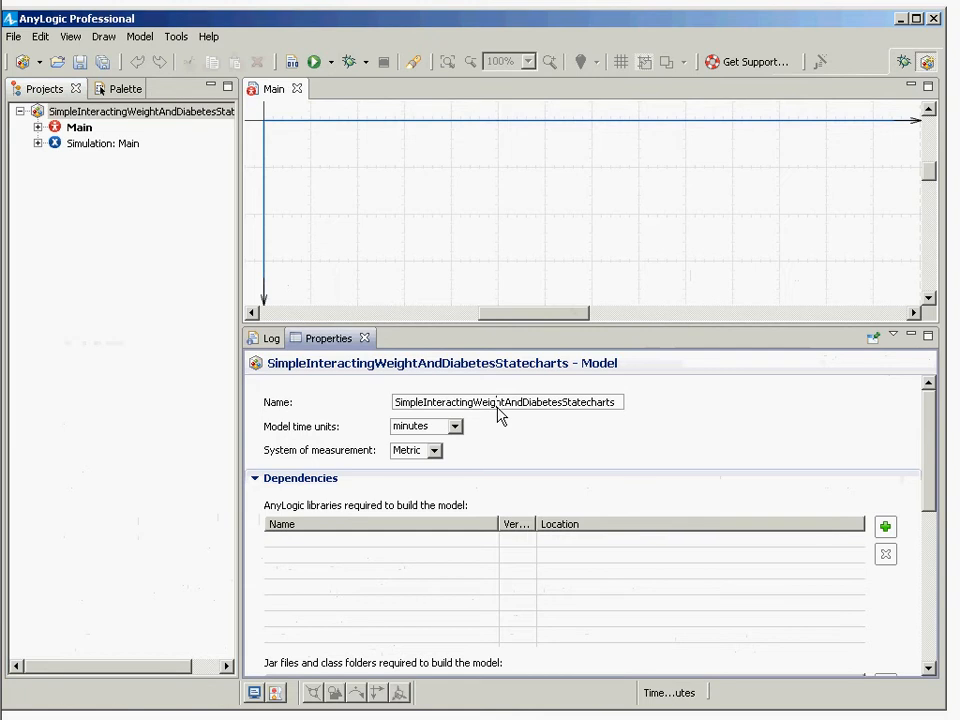
Step: Copy the full model name from the model's properties and switch to Notepad
{"action": "double_click", "coordinate": [497, 414]}
{"action": "key", "text": "ctrl+c"}
{"action": "key", "text": "alt+Tab"}
{"action": "key", "text": "Tab"}
{"action": "key", "text": "Tab"}
{"action": "key", "text": "Tab"}
{"action": "key", "text": "Tab"}
{"action": "key", "text": "Tab"}
{"action": "key", "text": "Tab"}
{"action": "key", "text": "Tab"}
{"action": "key", "text": "Tab"}
{"action": "key", "text": "Tab"}
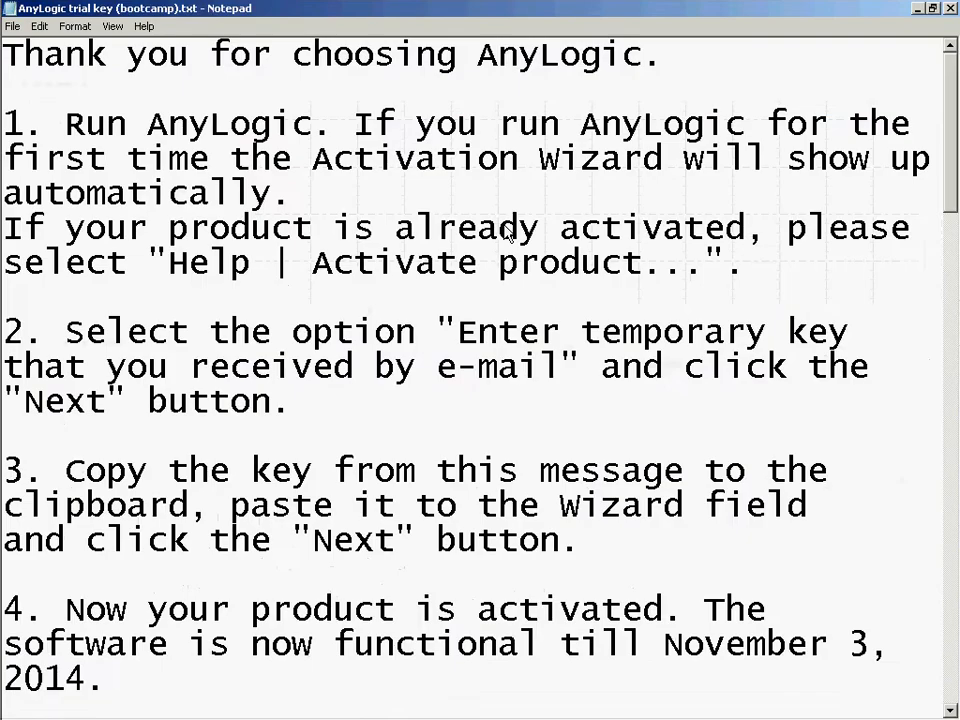
Step: Switch to the smaller, duplicate Notepad window holding the AnyLogic trial key text and close it
{"action": "key", "text": "alt+Tab"}
{"action": "key", "text": "alt+Tab"}
{"action": "key", "text": "Tab"}
{"action": "key", "text": "Tab"}
{"action": "key", "text": "Tab"}
{"action": "key", "text": "Tab"}
{"action": "key", "text": "Tab"}
{"action": "key", "text": "Tab"}
{"action": "key", "text": "Tab"}
{"action": "key", "text": "Tab"}
{"action": "key", "text": "Tab"}
{"action": "key", "text": "Tab"}
{"action": "key", "text": "Tab"}
{"action": "key", "text": "Tab"}
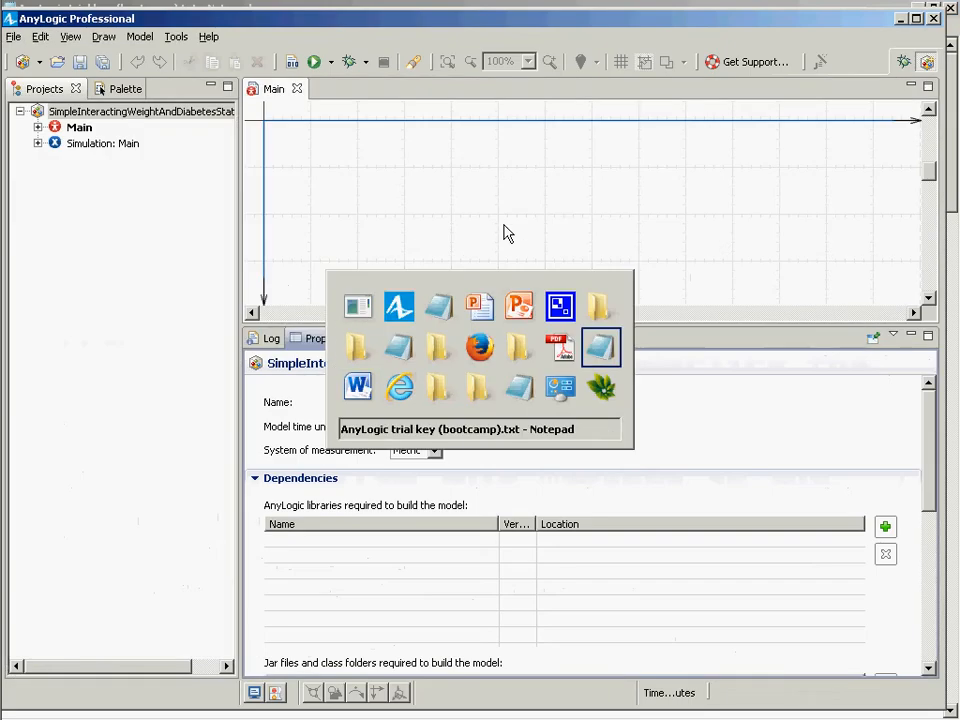
{"action": "key", "text": "ctrl+a"}
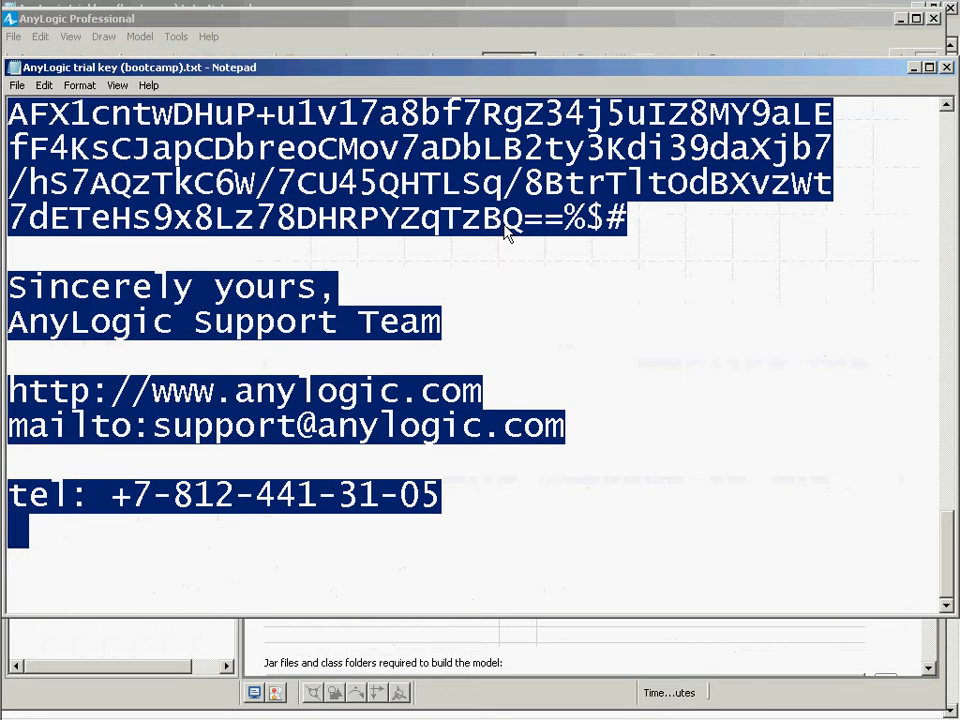
{"action": "left_click", "coordinate": [946, 68]}
Step: Switch to the remaining Notepad window, start a blank document and paste the copied model name into it
{"action": "key", "text": "alt+Tab"}
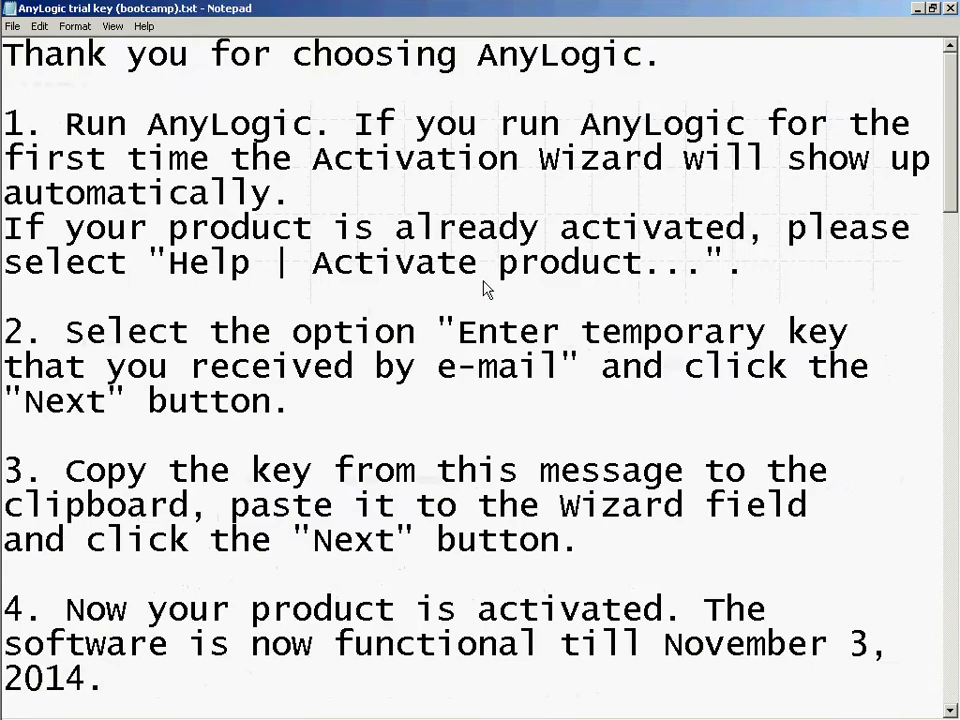
{"action": "key", "text": "ctrl+n"}
{"action": "key", "text": "ctrl+v"}
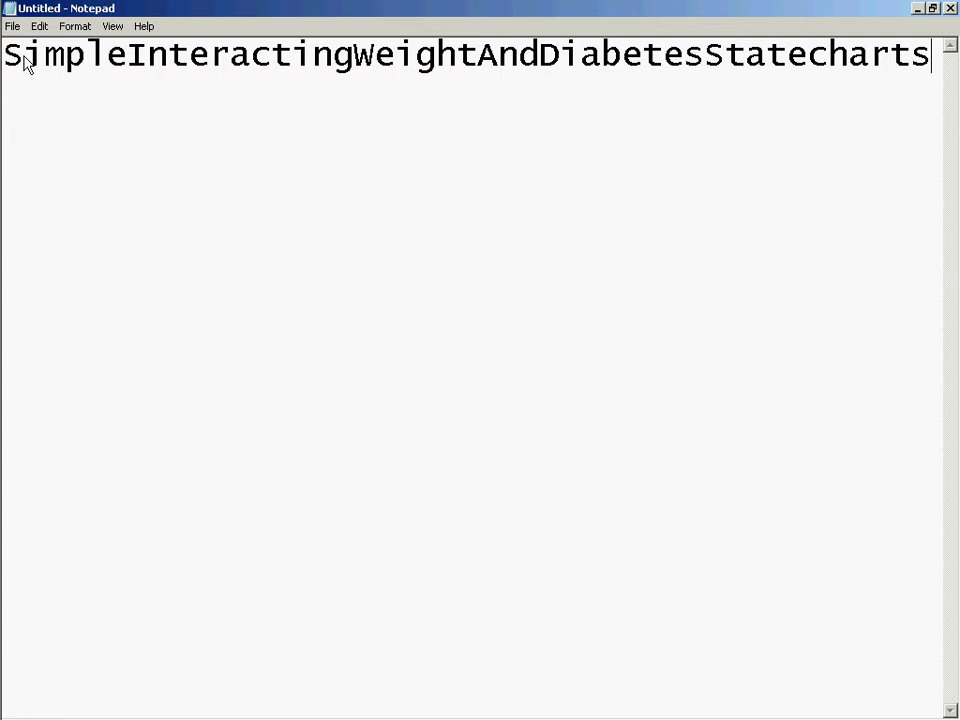
Step: Switch to AnyLogic and create a new agent type named Person from scratch, without a template
{"action": "key", "text": "alt+Tab"}
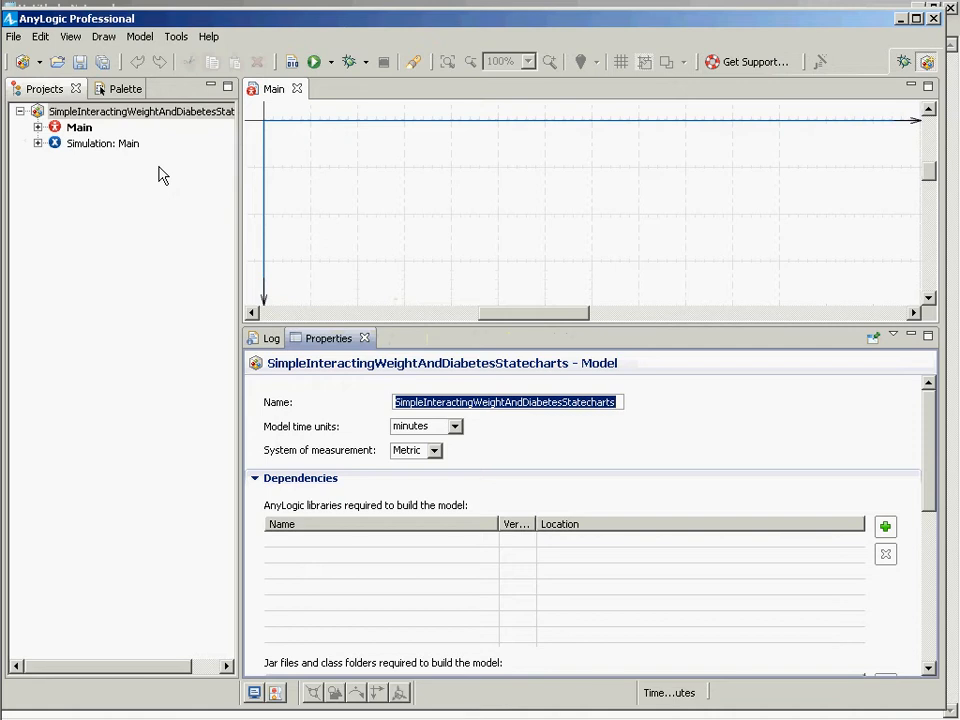
{"action": "left_click", "coordinate": [15, 37]}
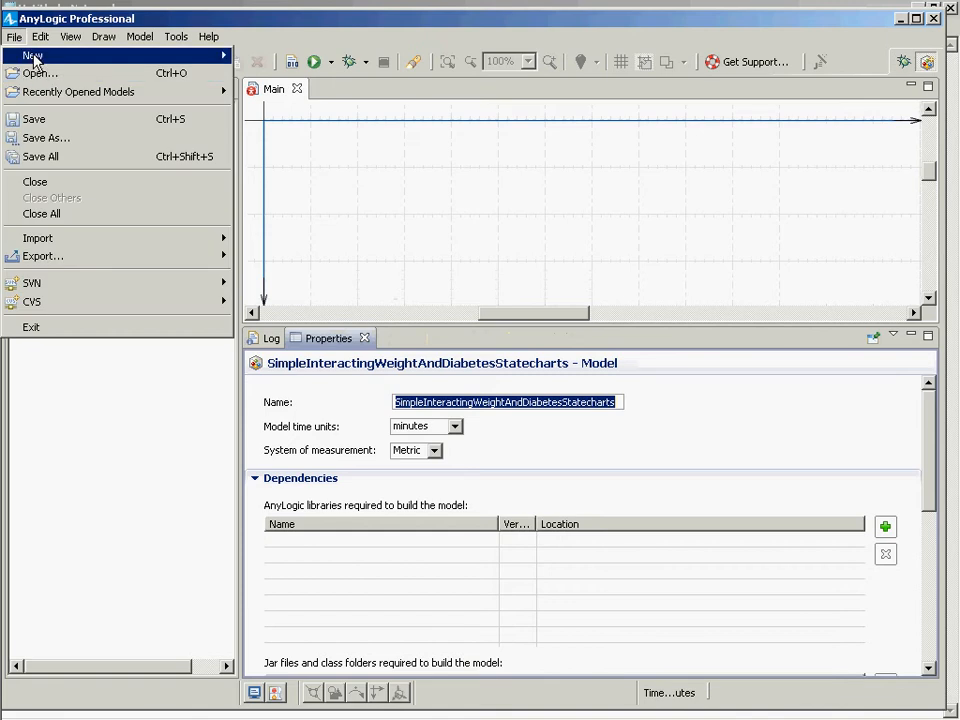
{"action": "mouse_move", "coordinate": [28, 56]}
{"action": "left_click", "coordinate": [316, 84]}
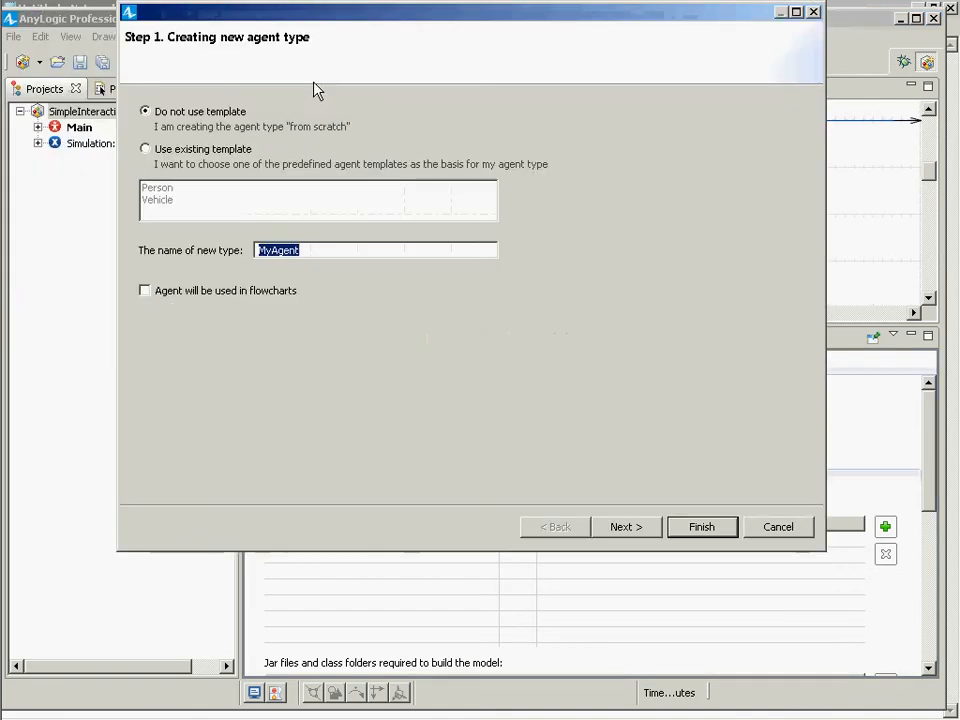
{"action": "type", "text": "Person"}
{"action": "key", "text": "Return"}
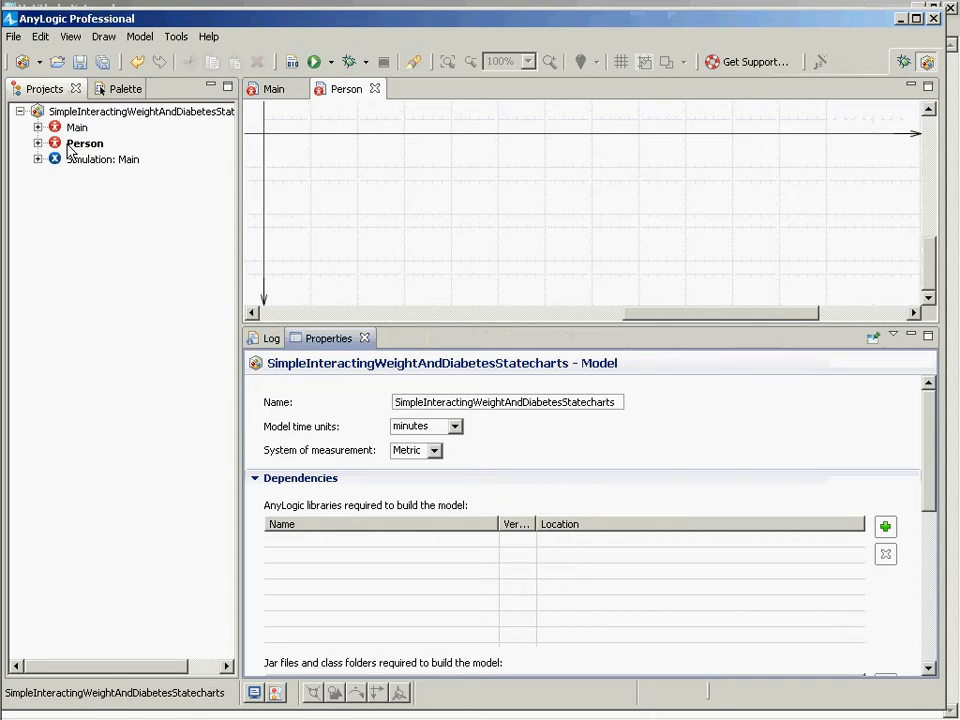
Step: Add an oval to the Person agent type's diagram, centre it on the origin, and save the model
{"action": "left_click", "coordinate": [84, 143]}
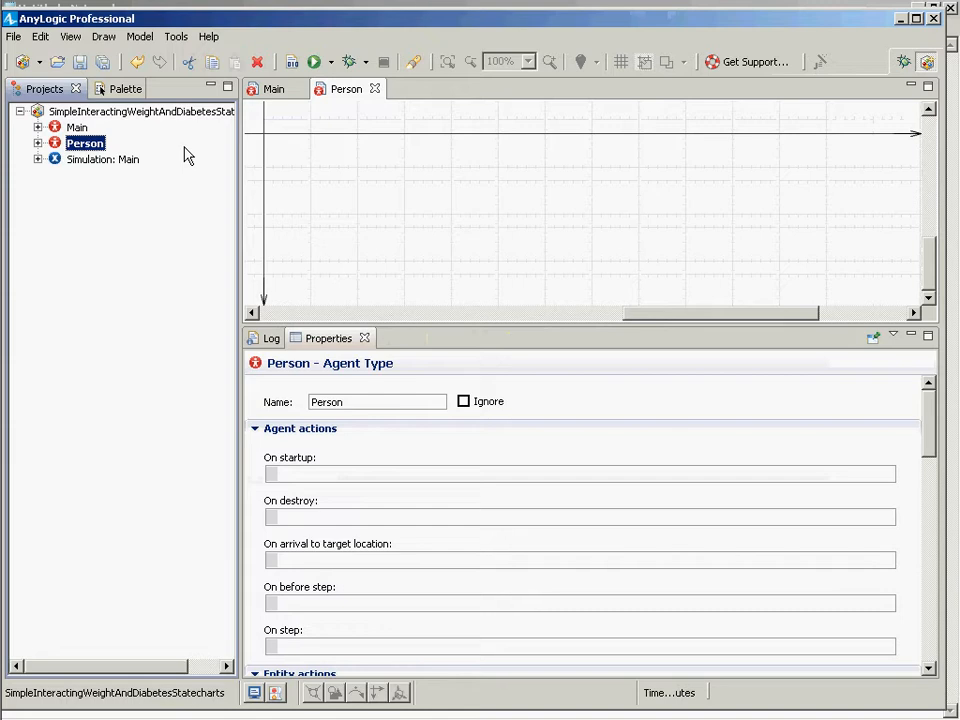
{"action": "left_click", "coordinate": [118, 89]}
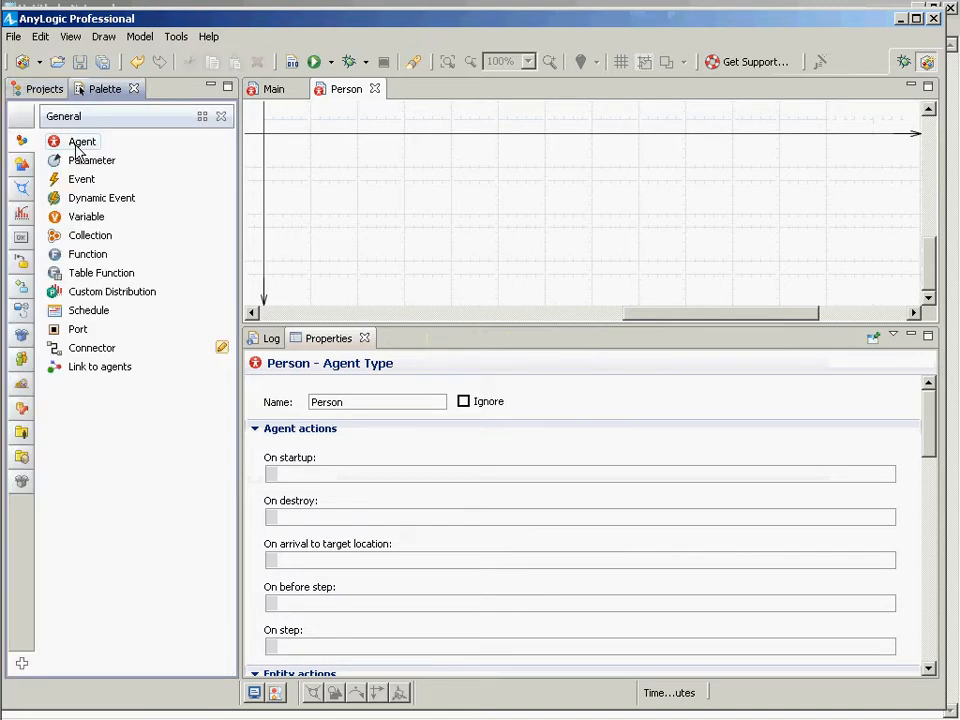
{"action": "left_click", "coordinate": [20, 162]}
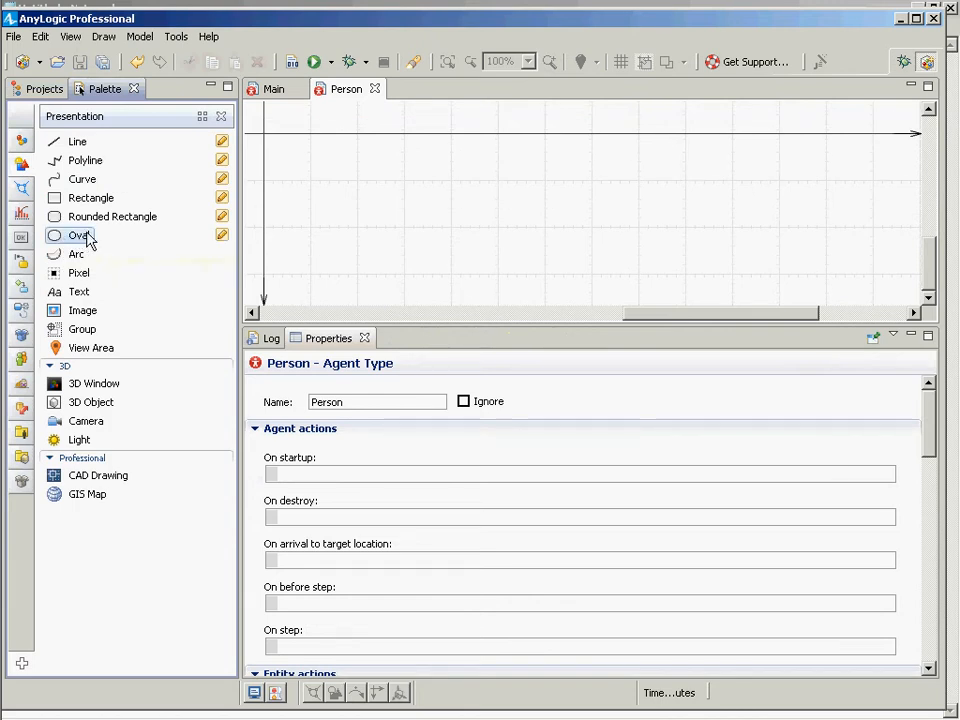
{"action": "left_click_drag", "start_coordinate": [89, 240], "coordinate": [245, 129]}
{"action": "left_click", "coordinate": [252, 313]}
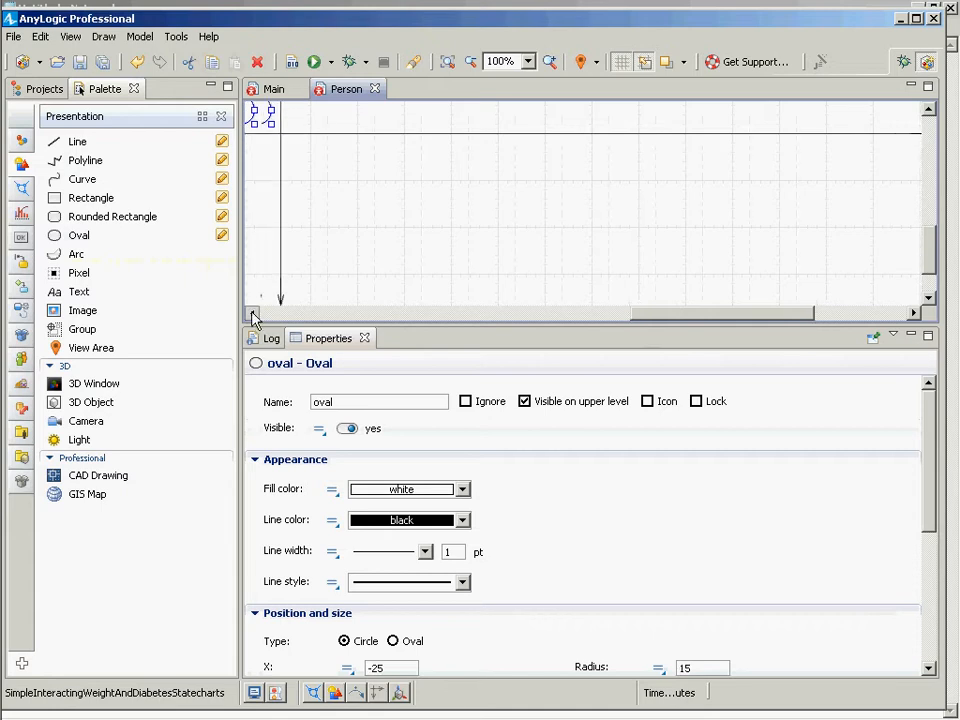
{"action": "left_click", "coordinate": [252, 313]}
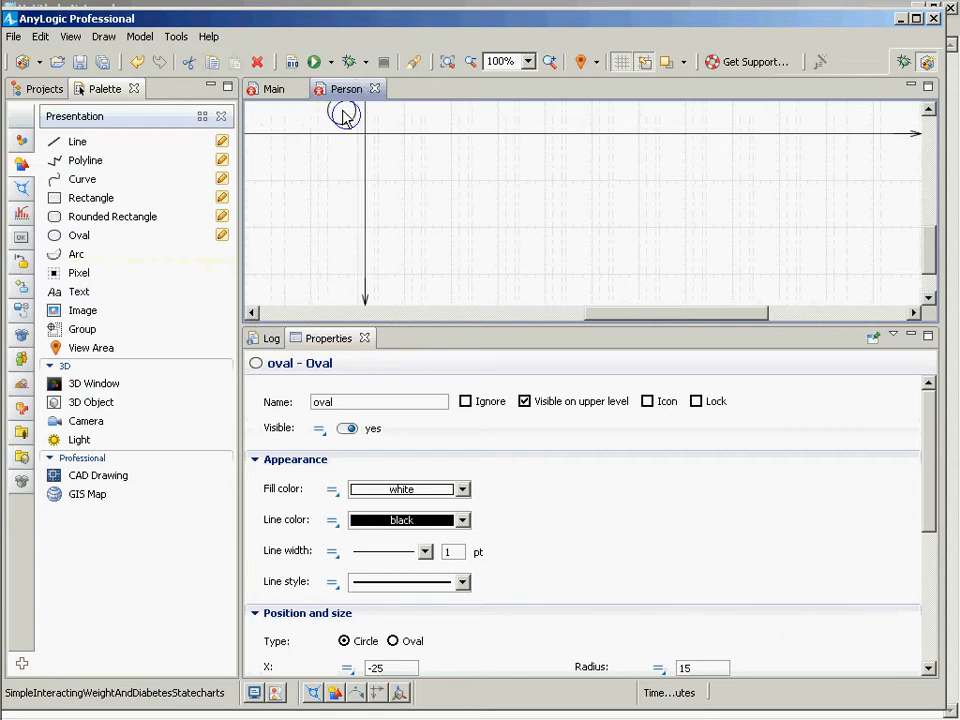
{"action": "left_click_drag", "start_coordinate": [364, 136], "coordinate": [365, 135]}
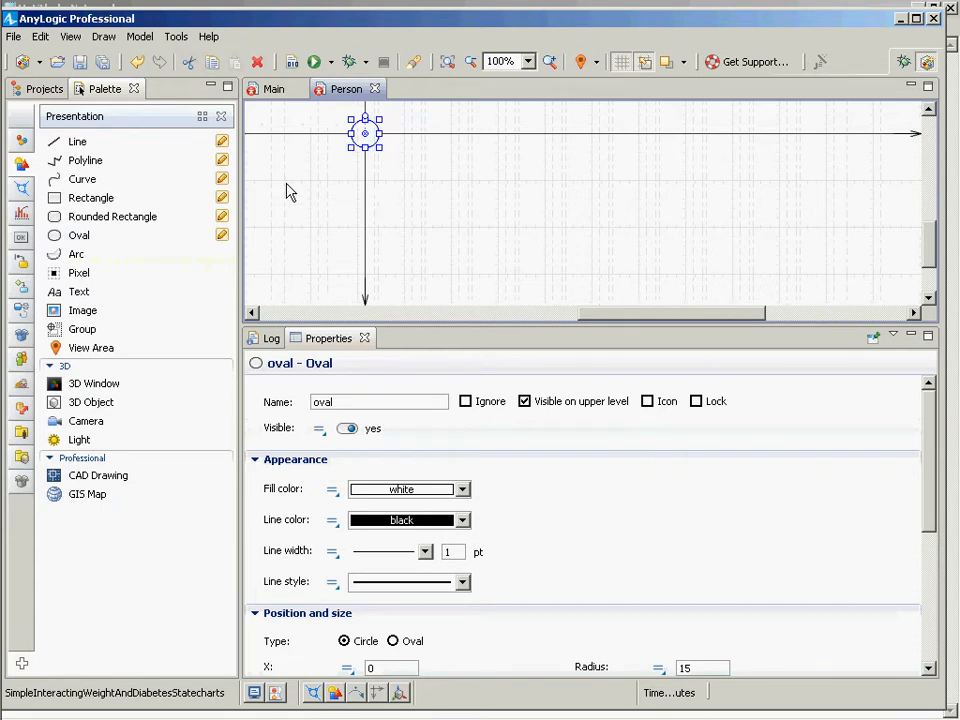
{"action": "key", "text": "ctrl+s"}
Step: Run the Simulation experiment of the Main agent and close its run window
{"action": "left_click", "coordinate": [40, 89]}
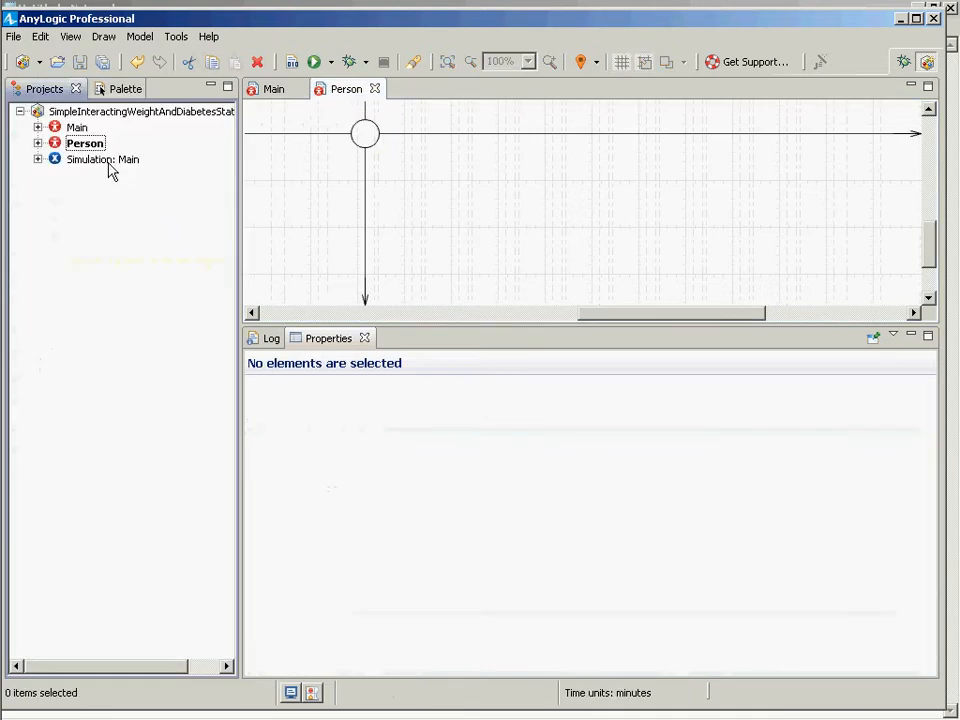
{"action": "left_click", "coordinate": [109, 163]}
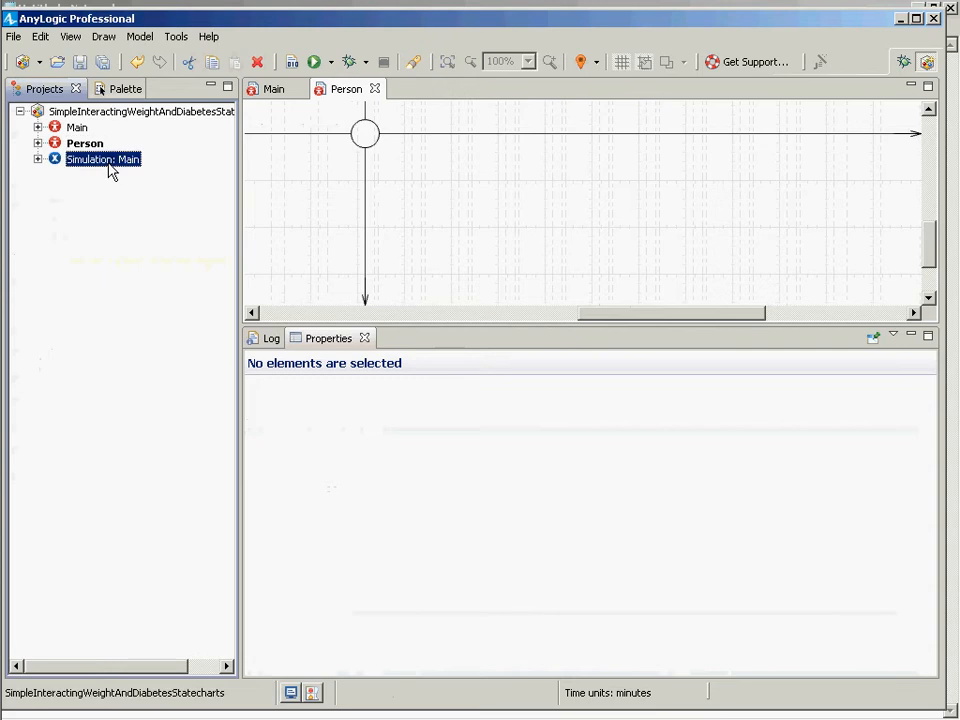
{"action": "right_click", "coordinate": [110, 170]}
{"action": "left_click", "coordinate": [125, 365]}
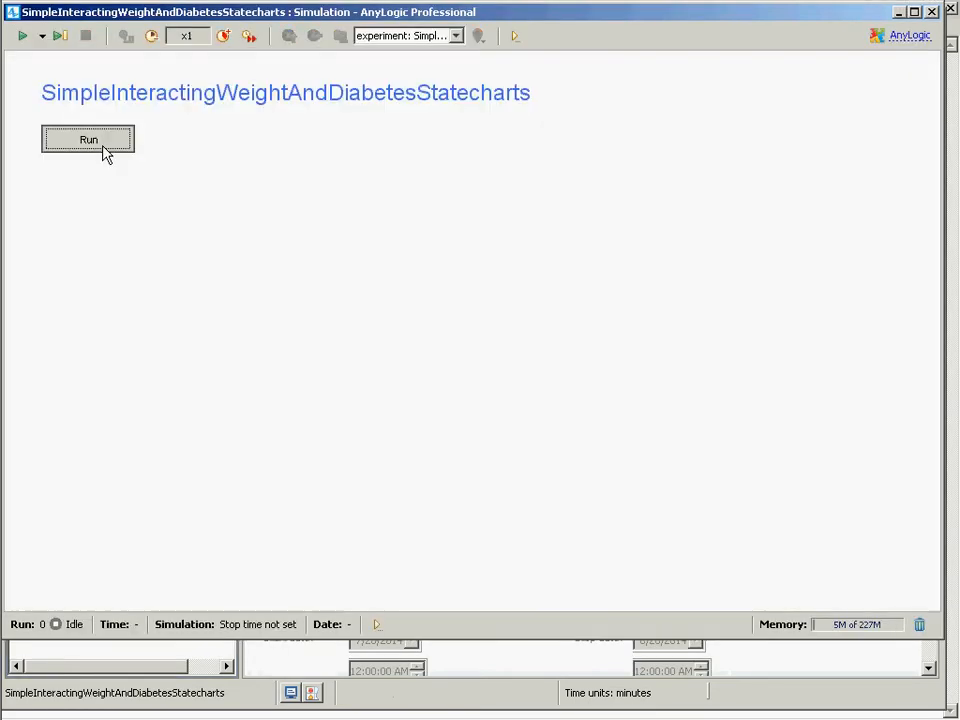
{"action": "left_click", "coordinate": [101, 146]}
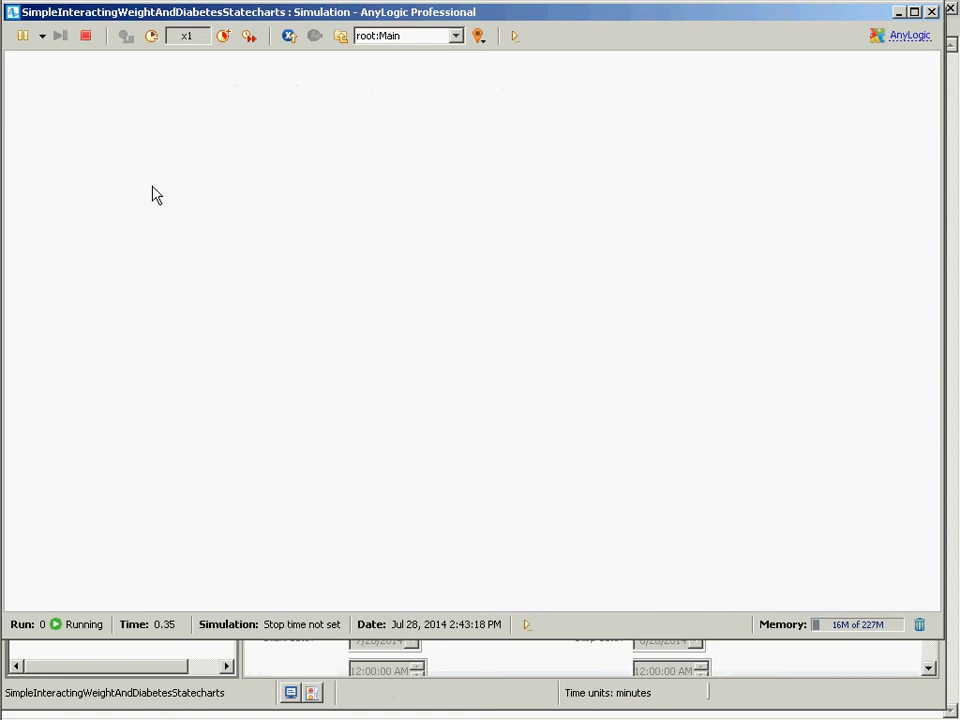
{"action": "left_click", "coordinate": [931, 12]}
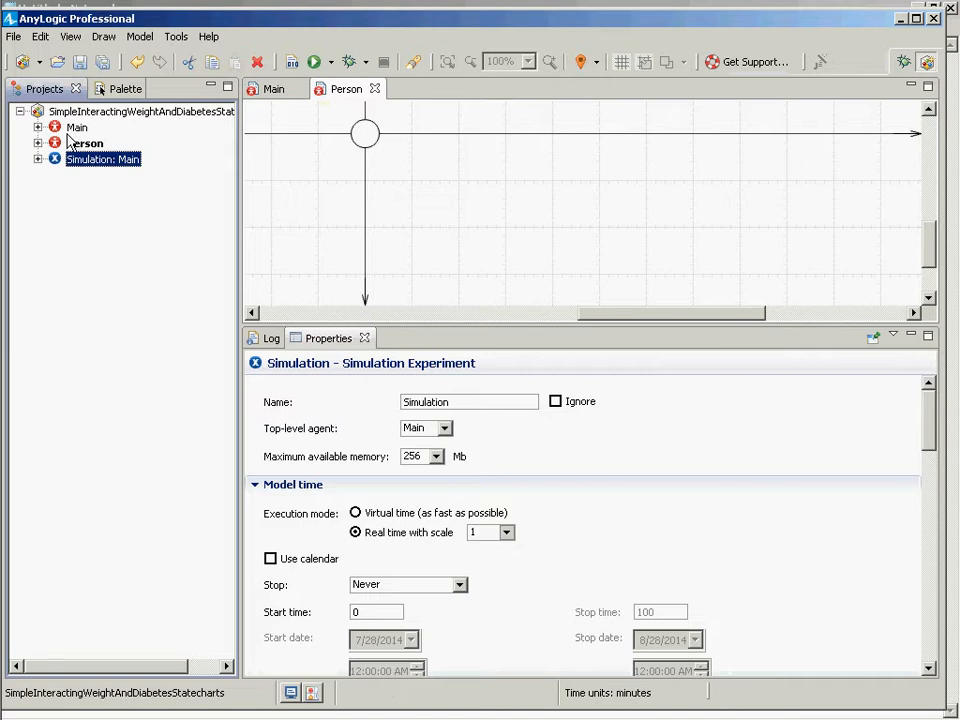
Step: Place an instance of the Person agent type on the Main diagram and name it population
{"action": "left_click", "coordinate": [75, 129]}
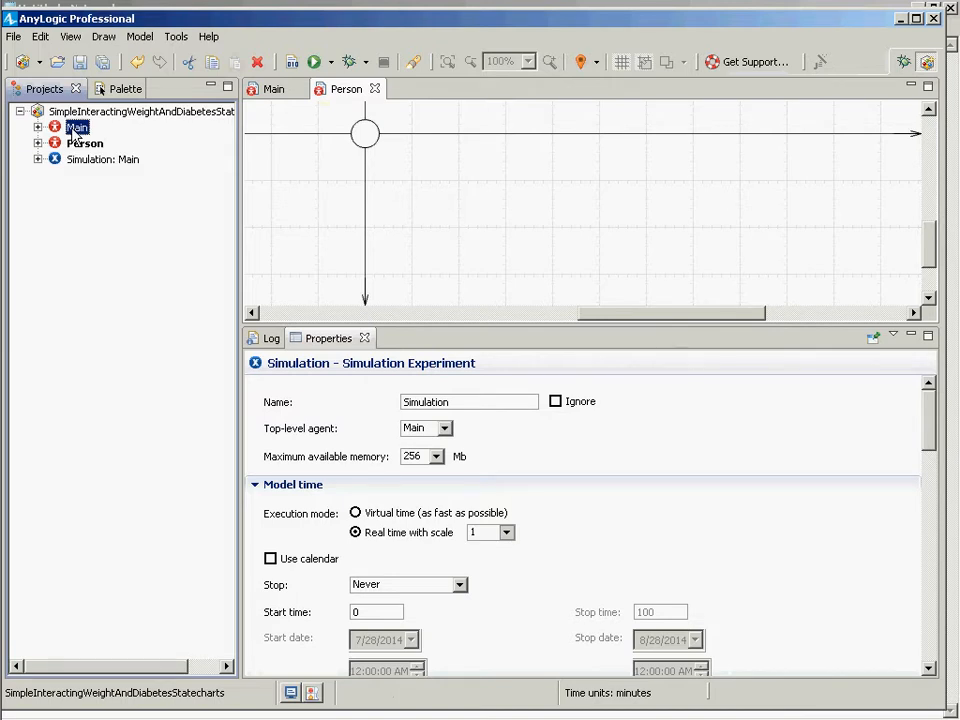
{"action": "double_click", "coordinate": [75, 130]}
{"action": "left_click", "coordinate": [77, 146]}
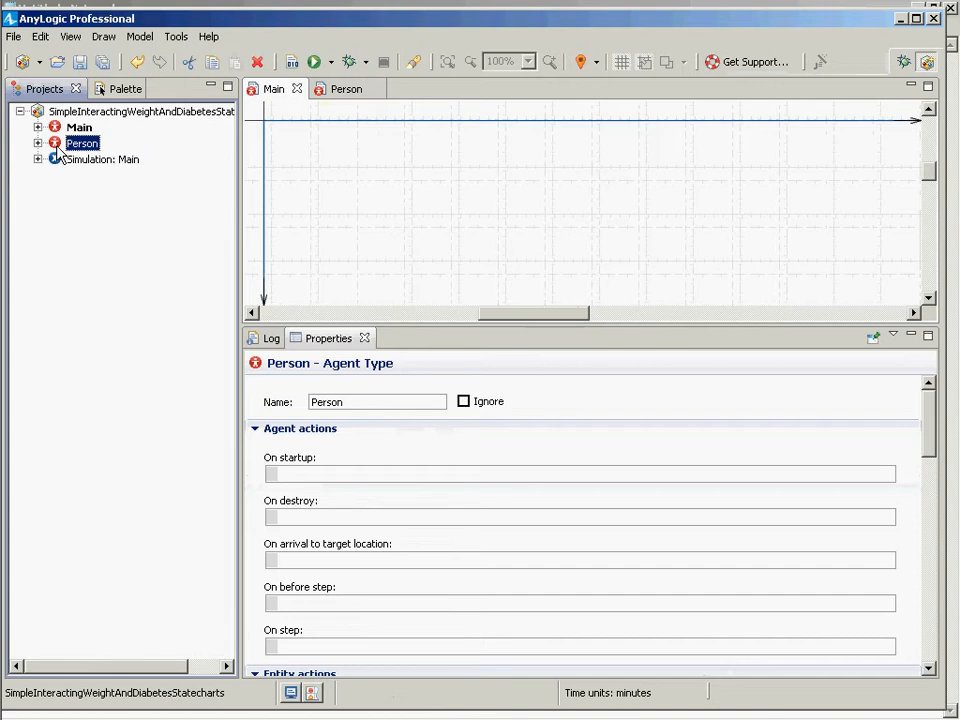
{"action": "left_click_drag", "start_coordinate": [58, 147], "coordinate": [320, 160]}
{"action": "type", "text": "population"}
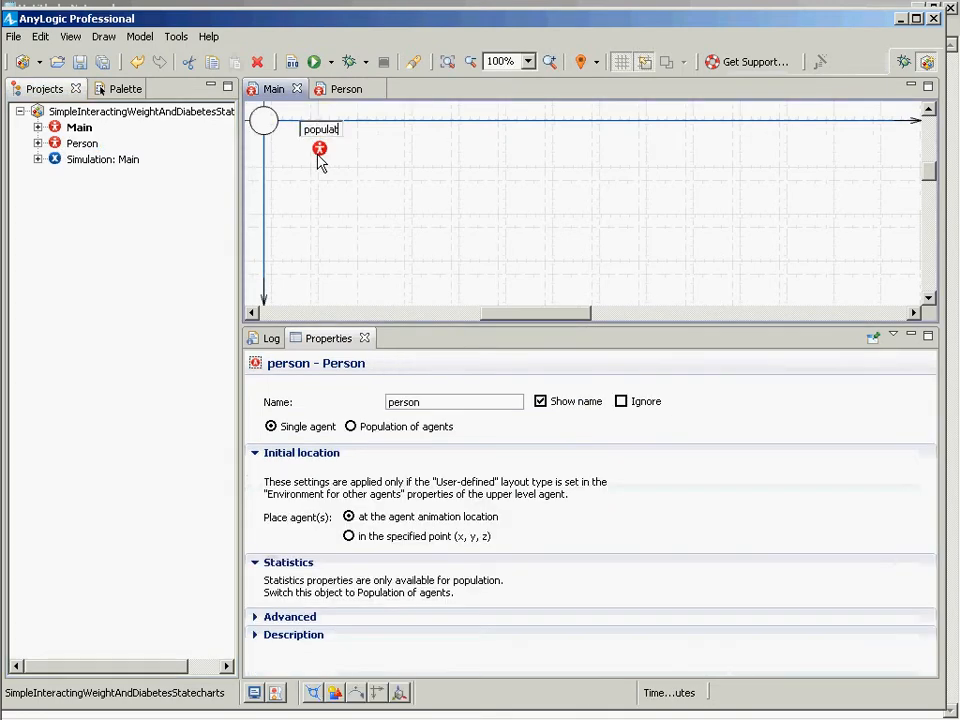
{"action": "key", "text": "Return"}
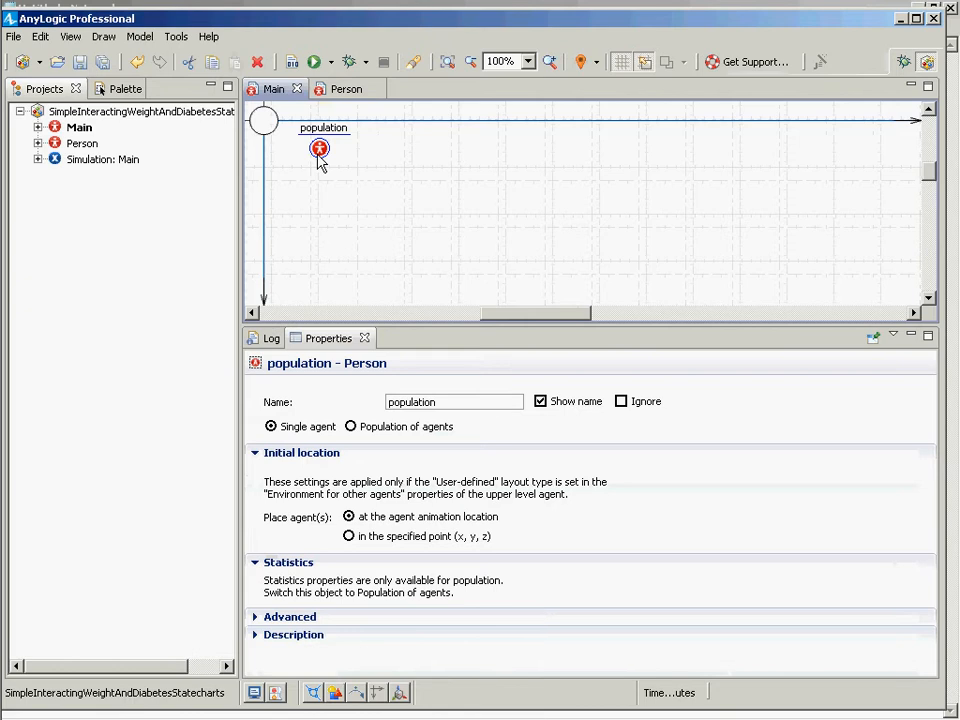
Step: Make population a population of agents with an initial number of 100, and save the model
{"action": "left_click", "coordinate": [365, 430]}
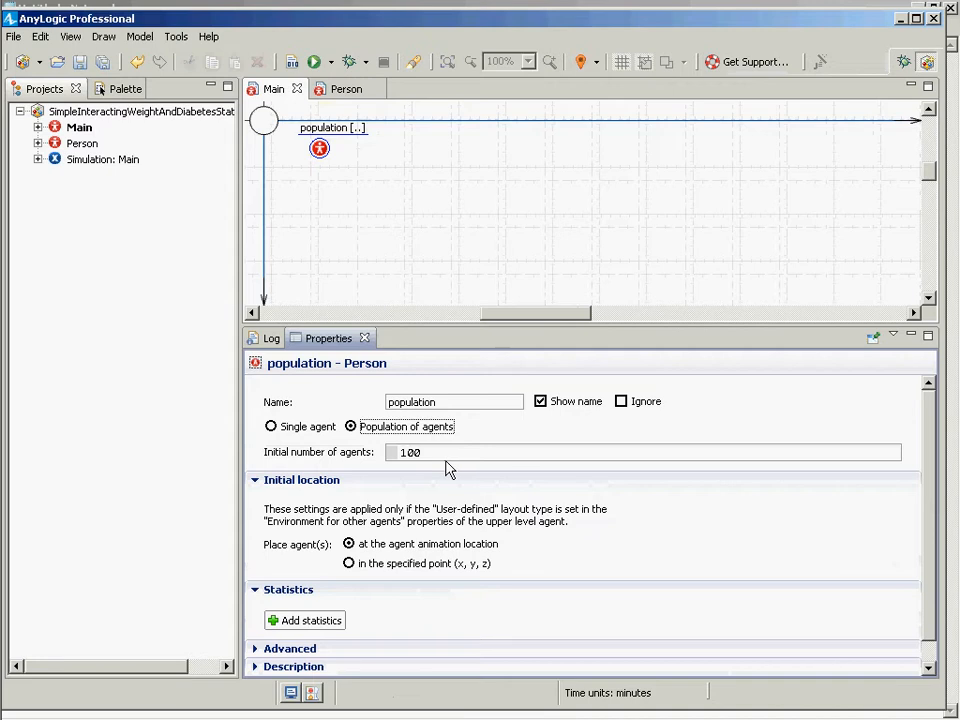
{"action": "left_click", "coordinate": [437, 454]}
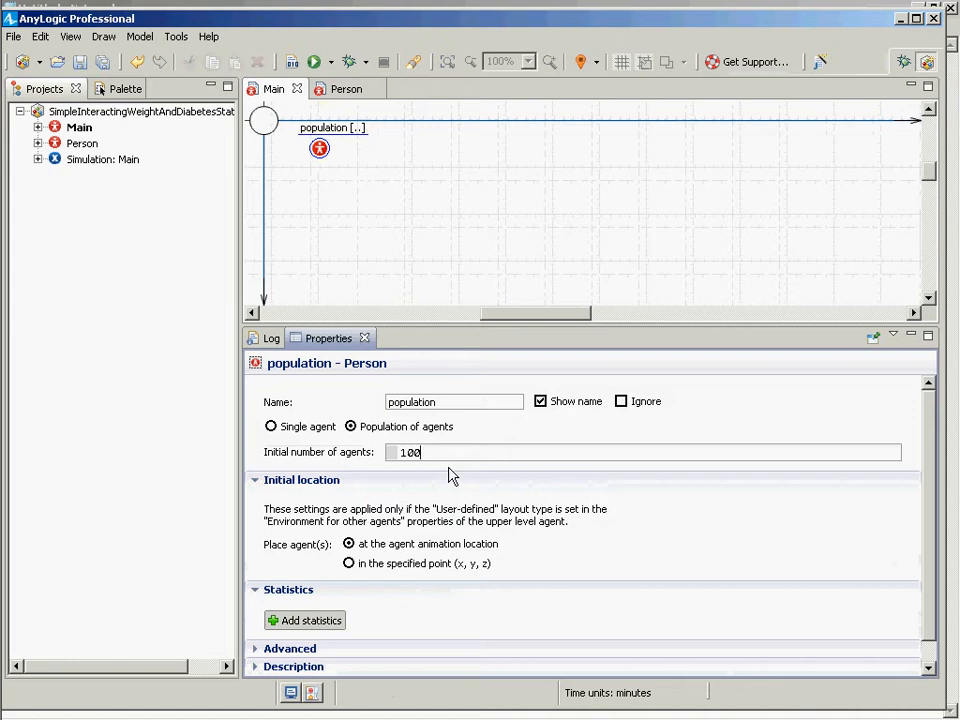
{"action": "key", "text": "ctrl+s"}
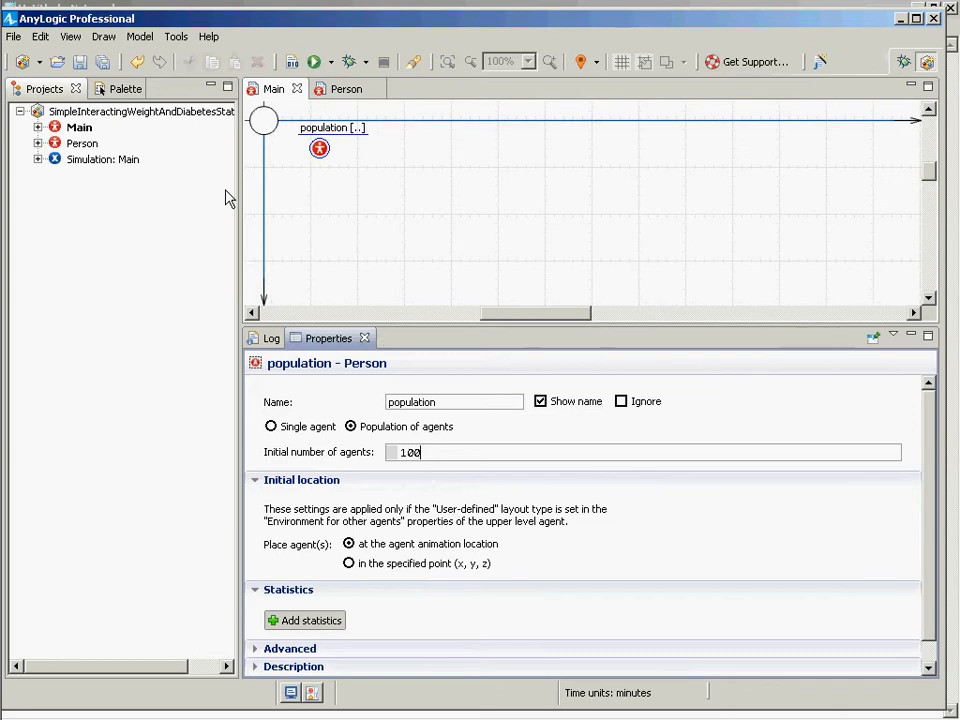
{"action": "key", "text": "ctrl+s"}
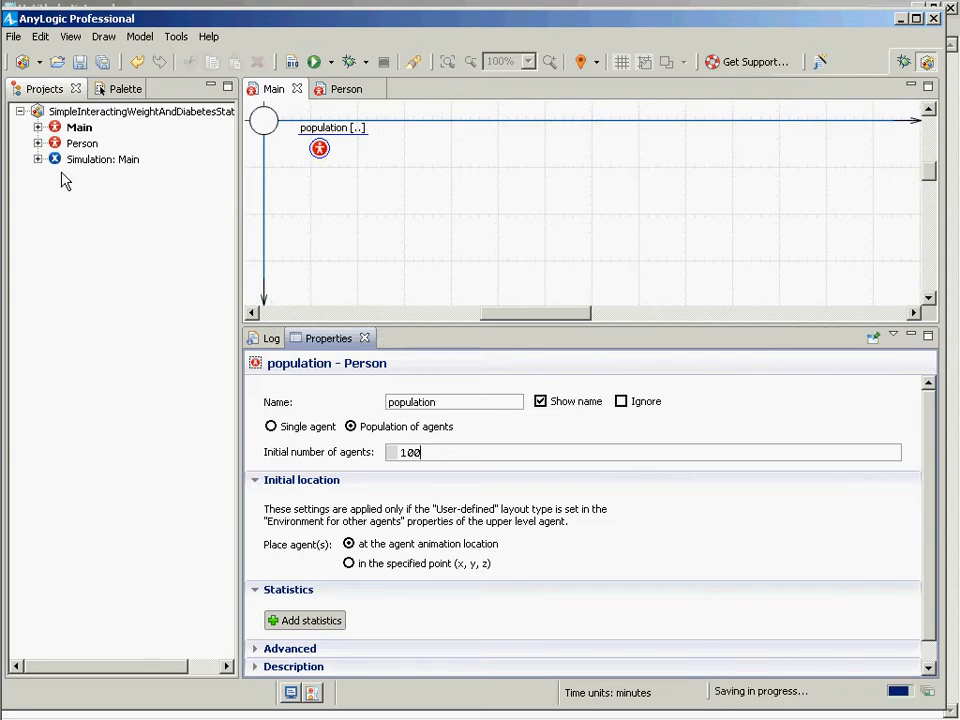
Step: Launch the Simulation experiment and start the model run
{"action": "left_click", "coordinate": [70, 160]}
{"action": "right_click", "coordinate": [68, 158]}
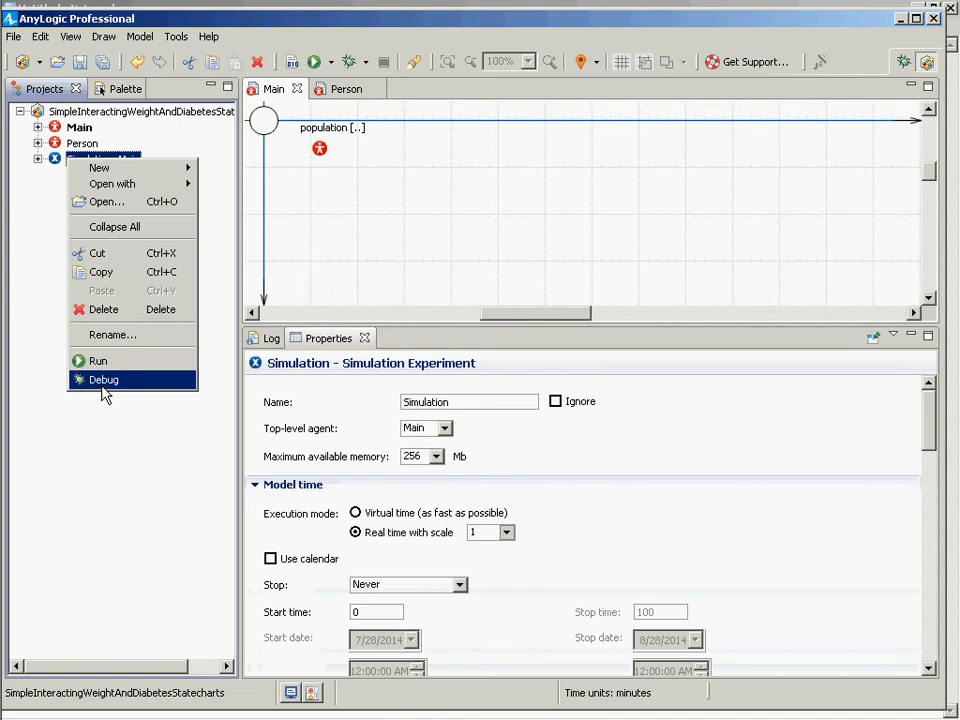
{"action": "left_click", "coordinate": [101, 362]}
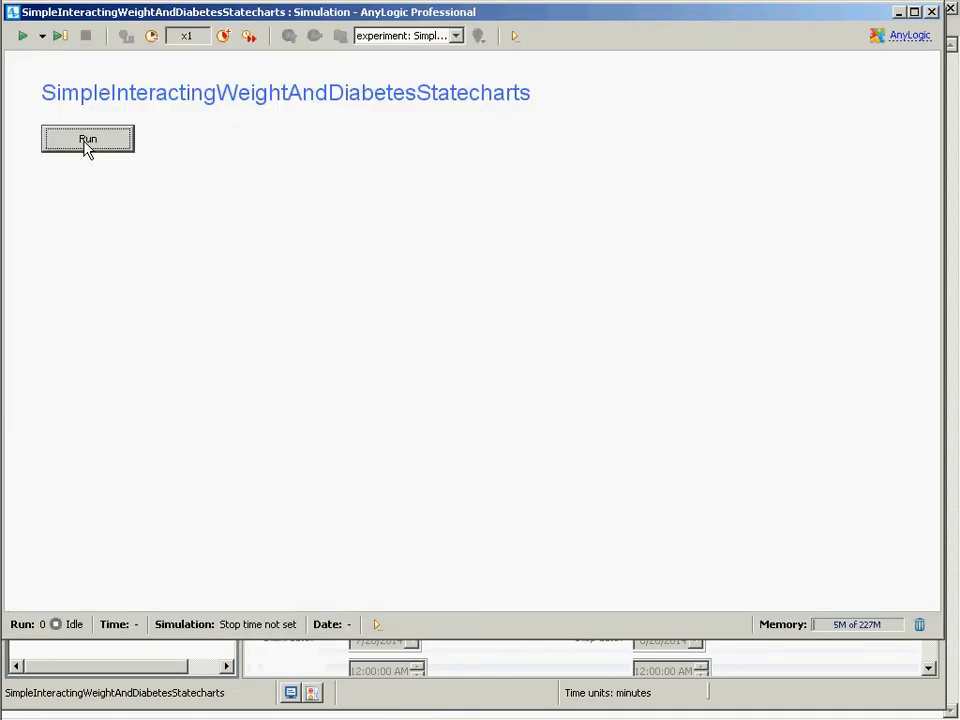
{"action": "left_click", "coordinate": [86, 143]}
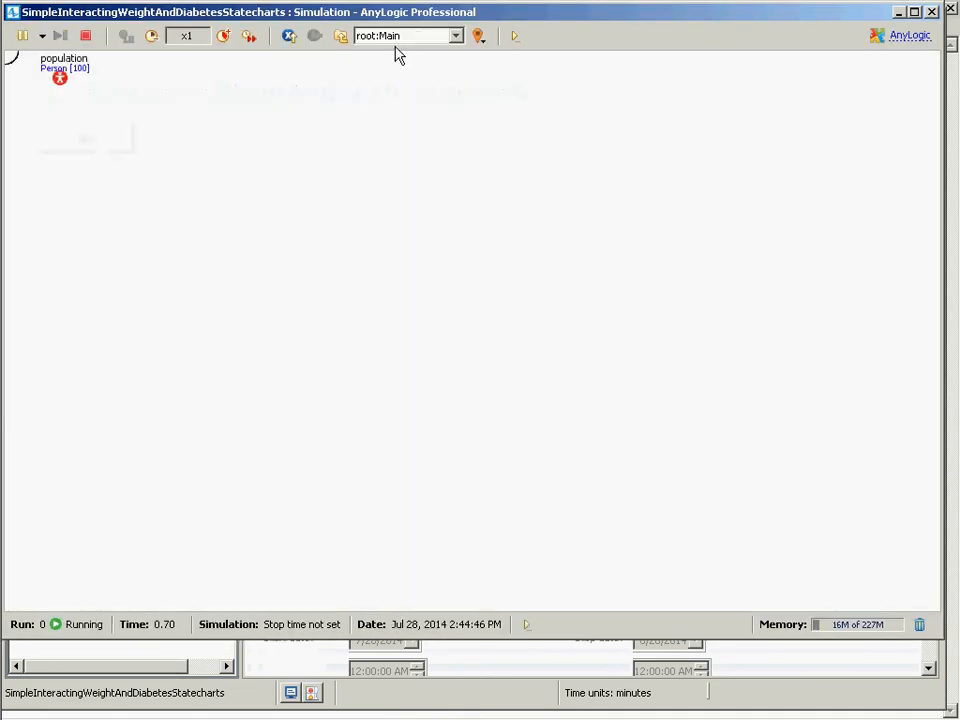
Step: Inspect individual members of population in the running model, advancing from index 0, and close the run window
{"action": "left_click", "coordinate": [452, 40]}
{"action": "left_click", "coordinate": [450, 69]}
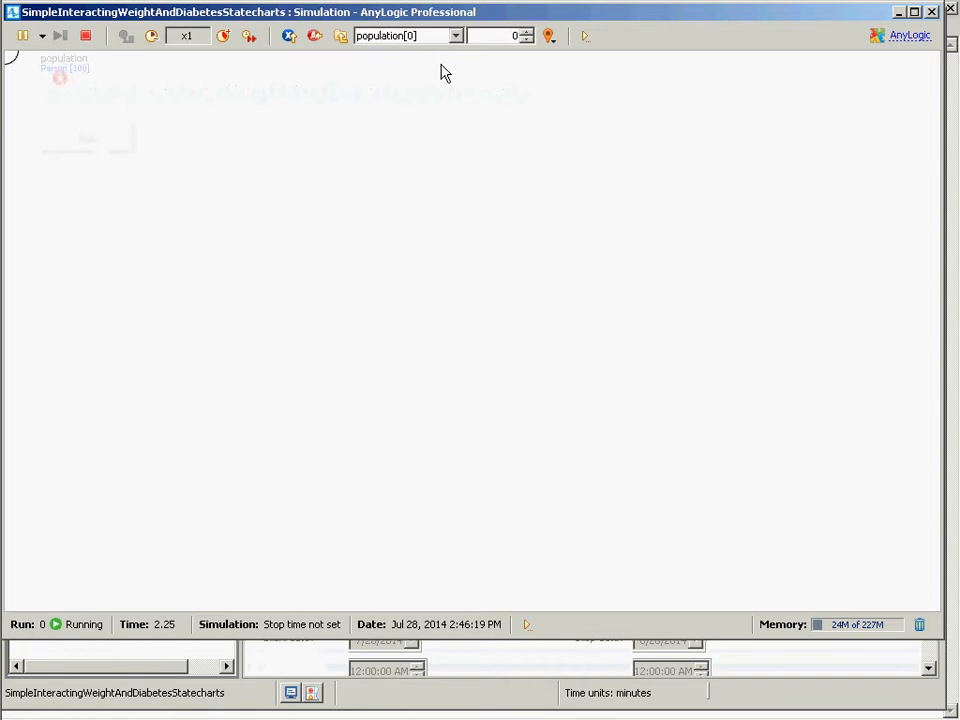
{"action": "left_click", "coordinate": [526, 31]}
{"action": "left_click", "coordinate": [526, 31]}
{"action": "left_click", "coordinate": [526, 31]}
{"action": "left_click", "coordinate": [526, 31]}
{"action": "left_click", "coordinate": [931, 12]}
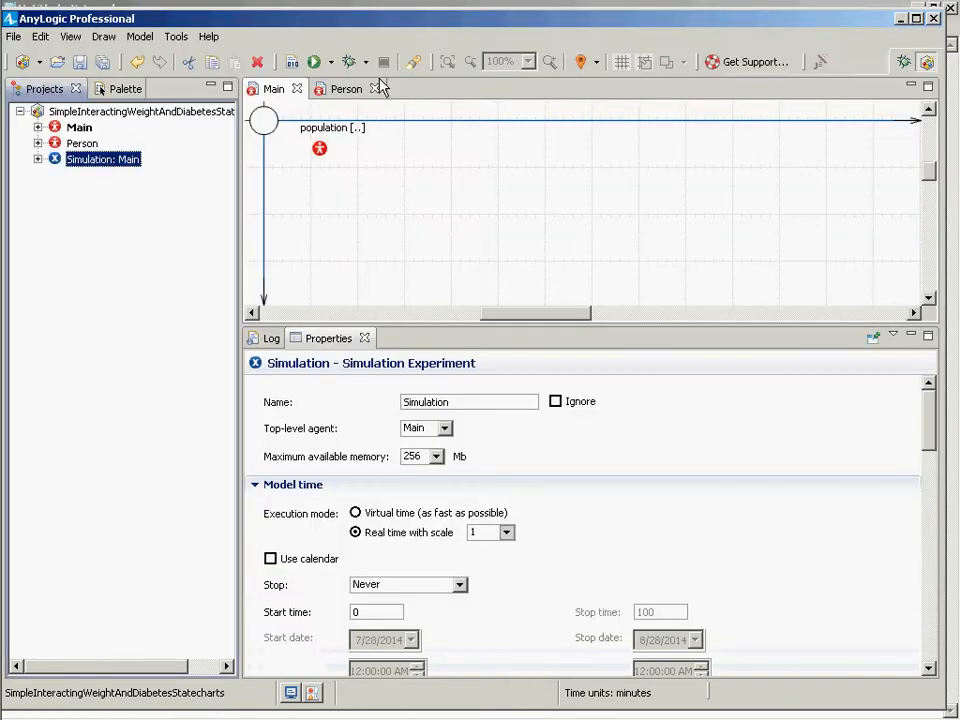
Step: Set the layout type of Main's agent environment to Random
{"action": "left_click", "coordinate": [80, 128]}
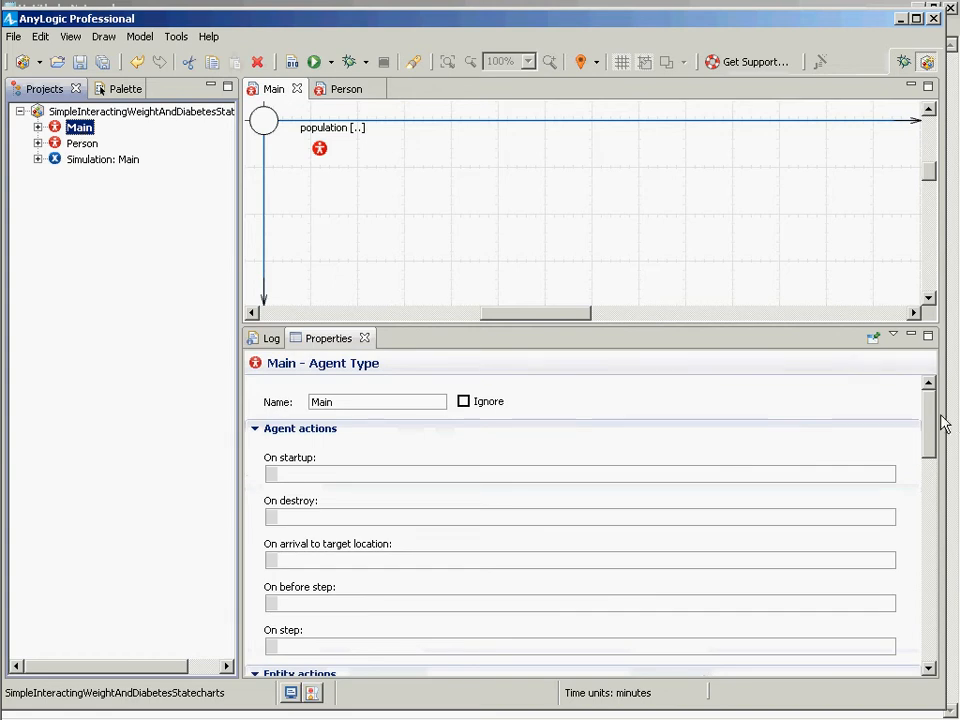
{"action": "left_click_drag", "start_coordinate": [932, 422], "coordinate": [935, 570]}
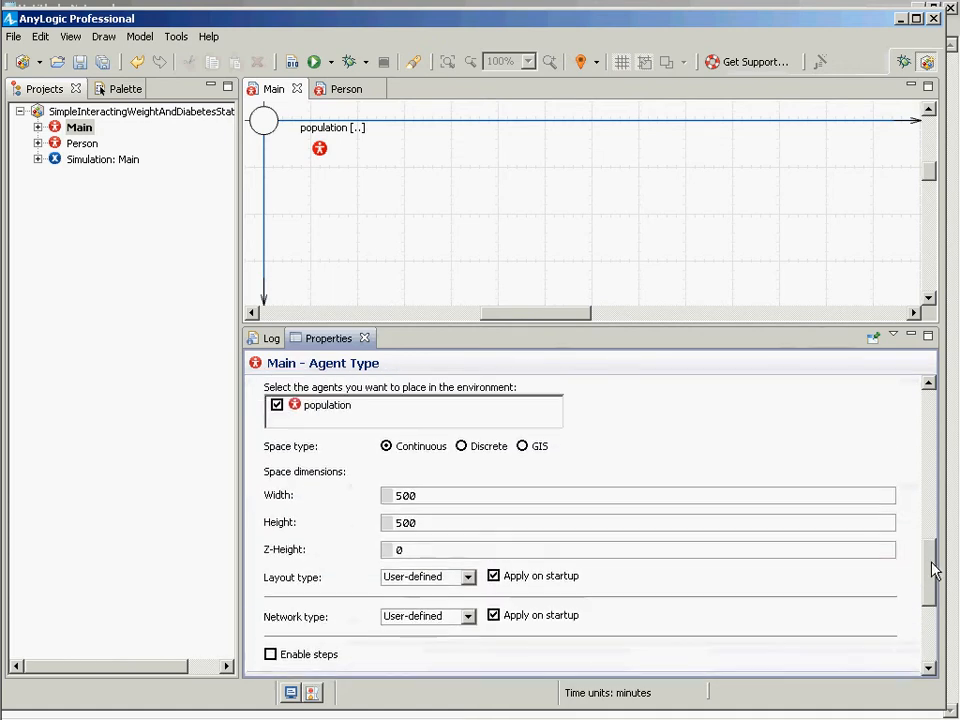
{"action": "left_click", "coordinate": [467, 577]}
{"action": "left_click", "coordinate": [427, 606]}
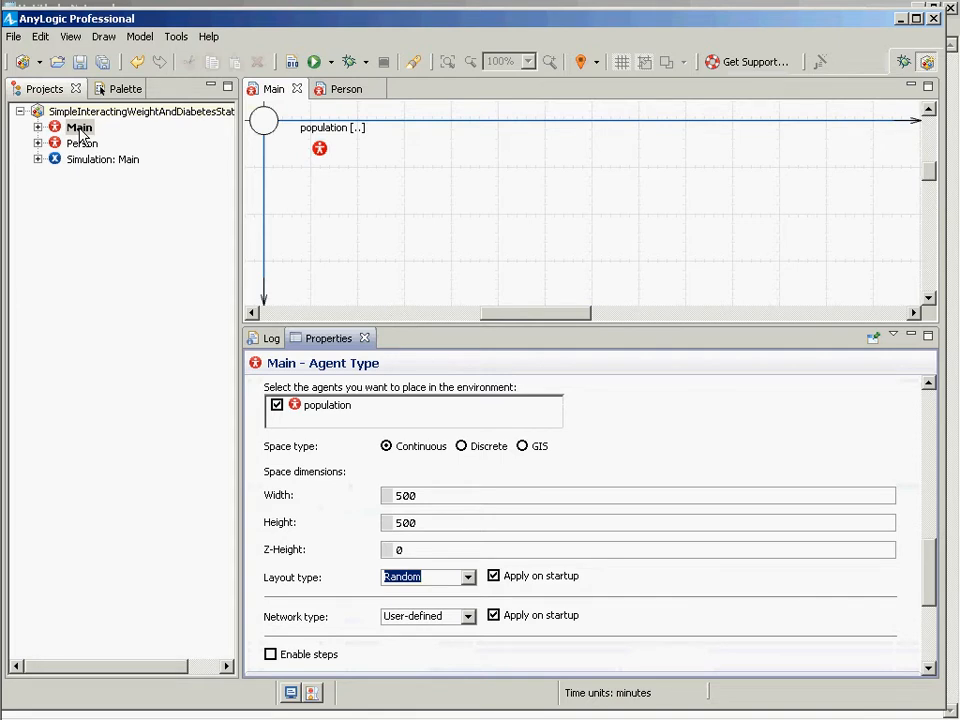
Step: Run the Simulation experiment to check the random layout of the agents, and close the run window
{"action": "left_click", "coordinate": [96, 161]}
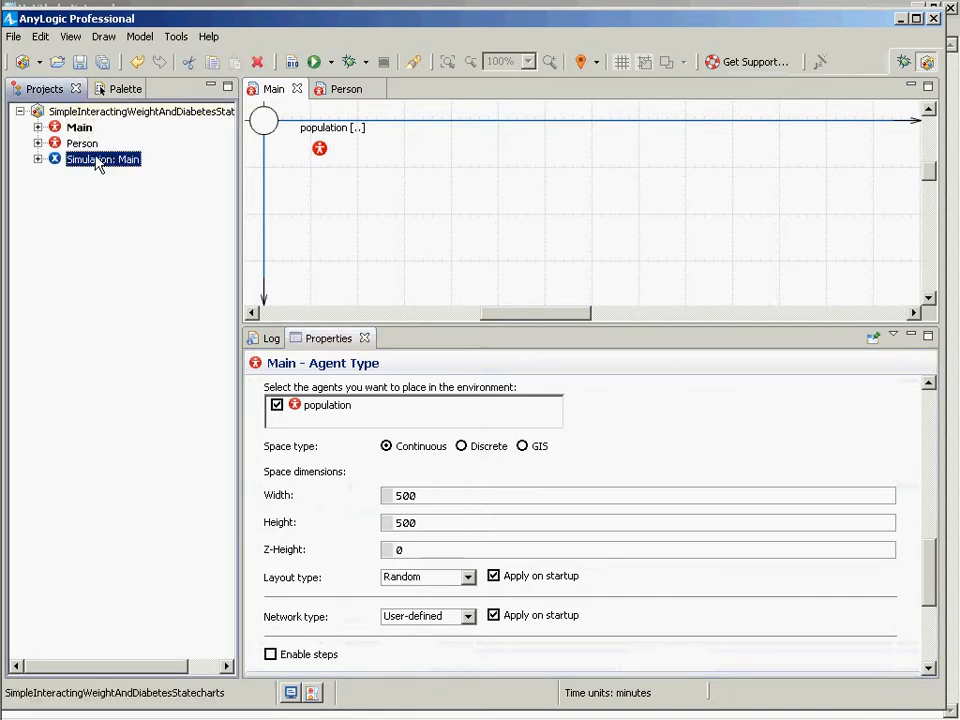
{"action": "right_click", "coordinate": [96, 161]}
{"action": "left_click", "coordinate": [130, 365]}
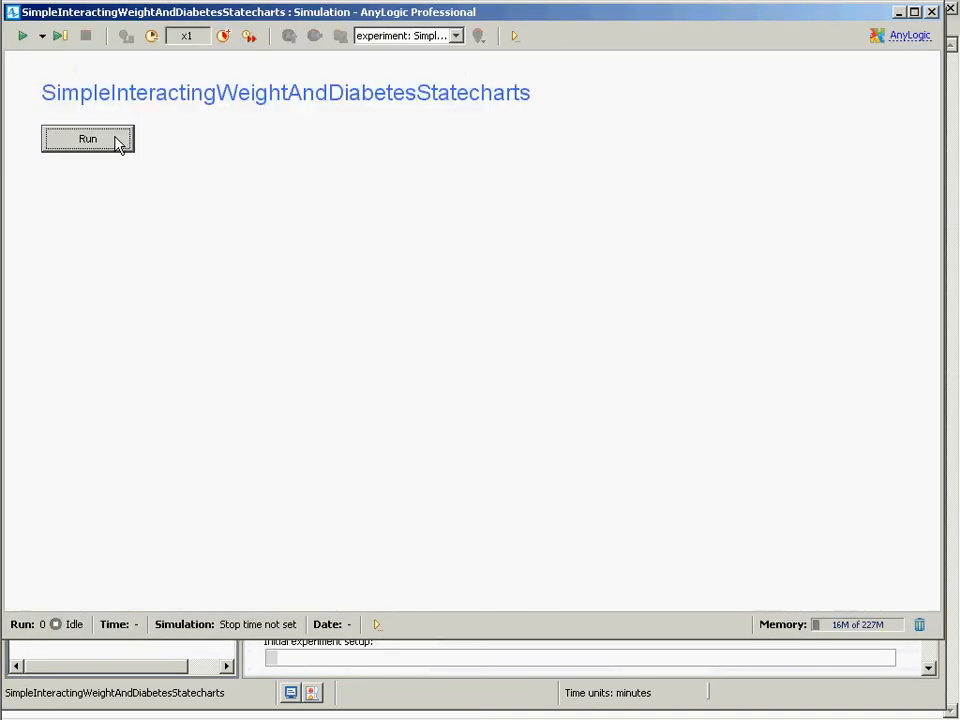
{"action": "left_click", "coordinate": [118, 141]}
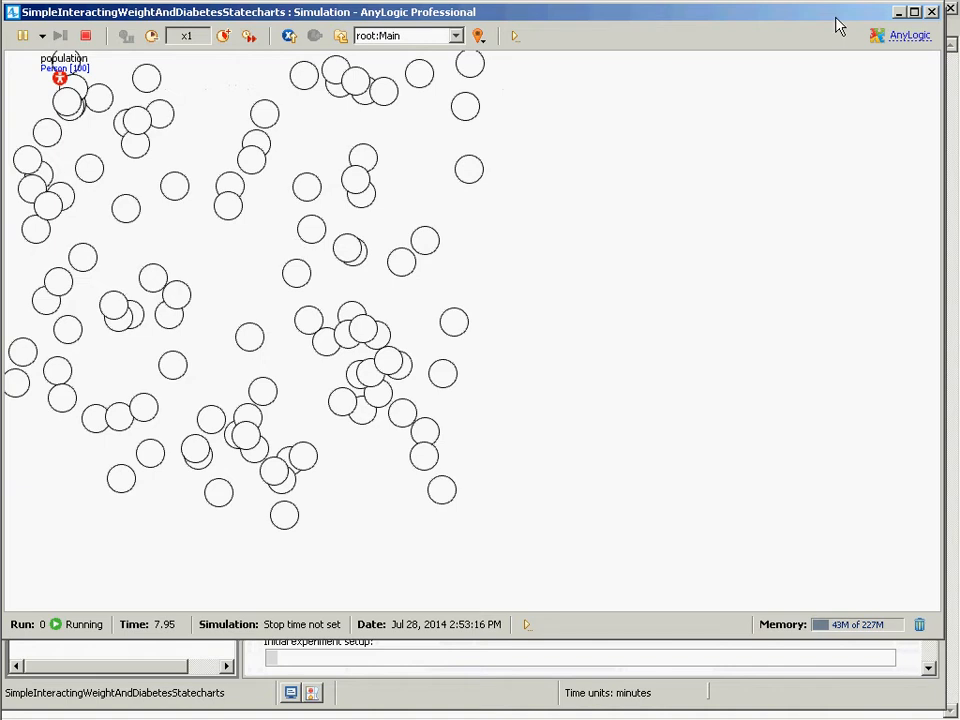
{"action": "left_click", "coordinate": [931, 12]}
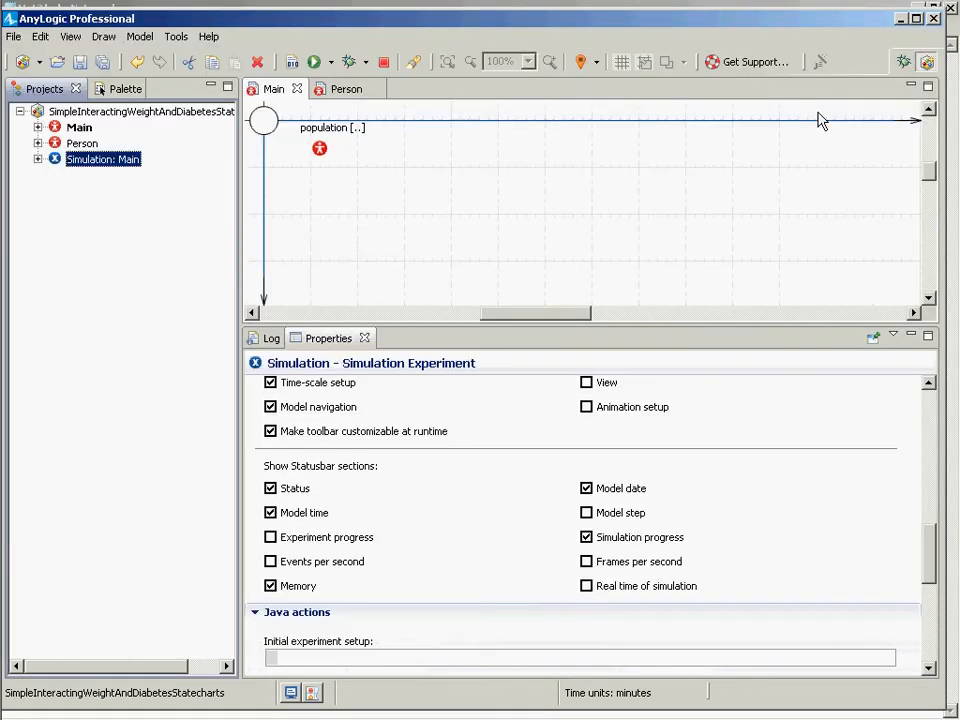
Step: Review the Person diagram, the population's initial number of agents and the layout type in Main's environment settings
{"action": "left_click", "coordinate": [68, 128]}
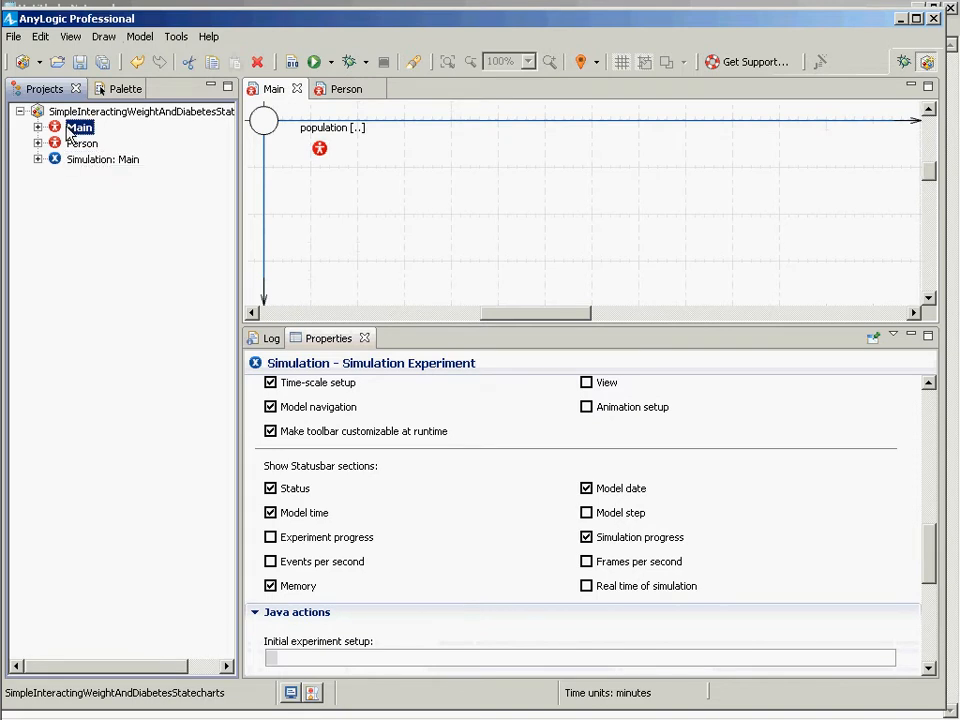
{"action": "left_click", "coordinate": [72, 144]}
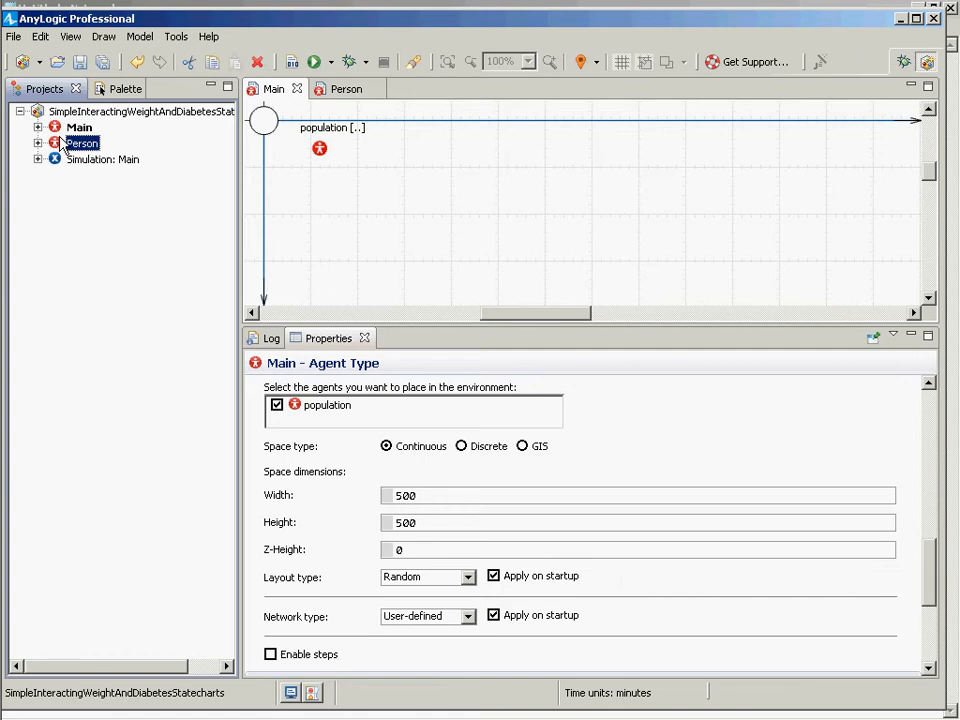
{"action": "left_click", "coordinate": [268, 135]}
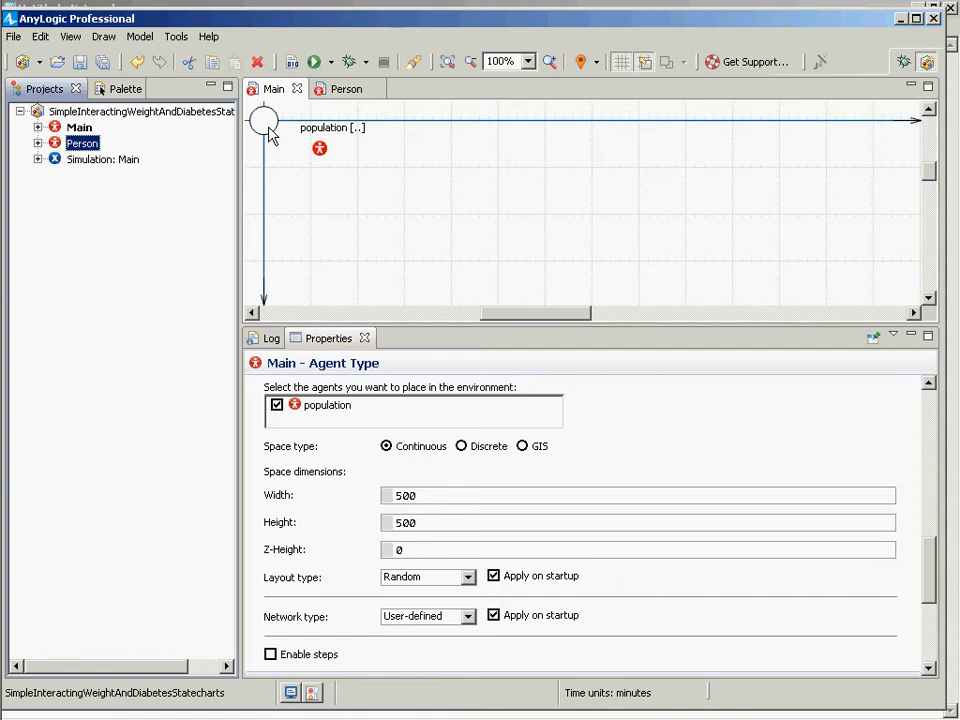
{"action": "left_click", "coordinate": [57, 142]}
{"action": "double_click", "coordinate": [57, 143]}
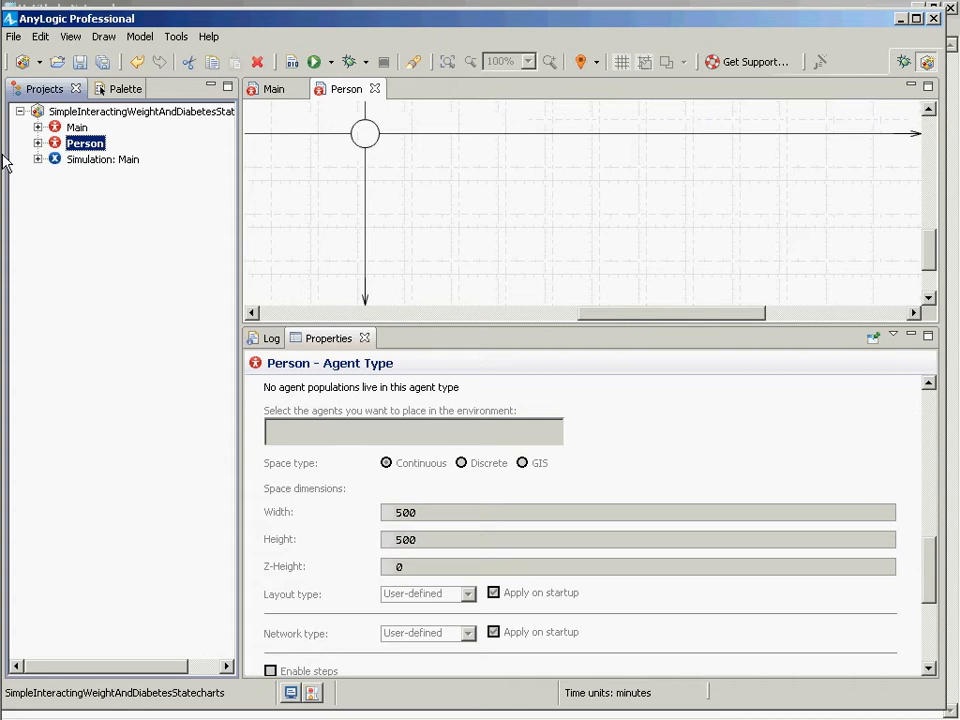
{"action": "left_click", "coordinate": [78, 130]}
{"action": "double_click", "coordinate": [78, 129]}
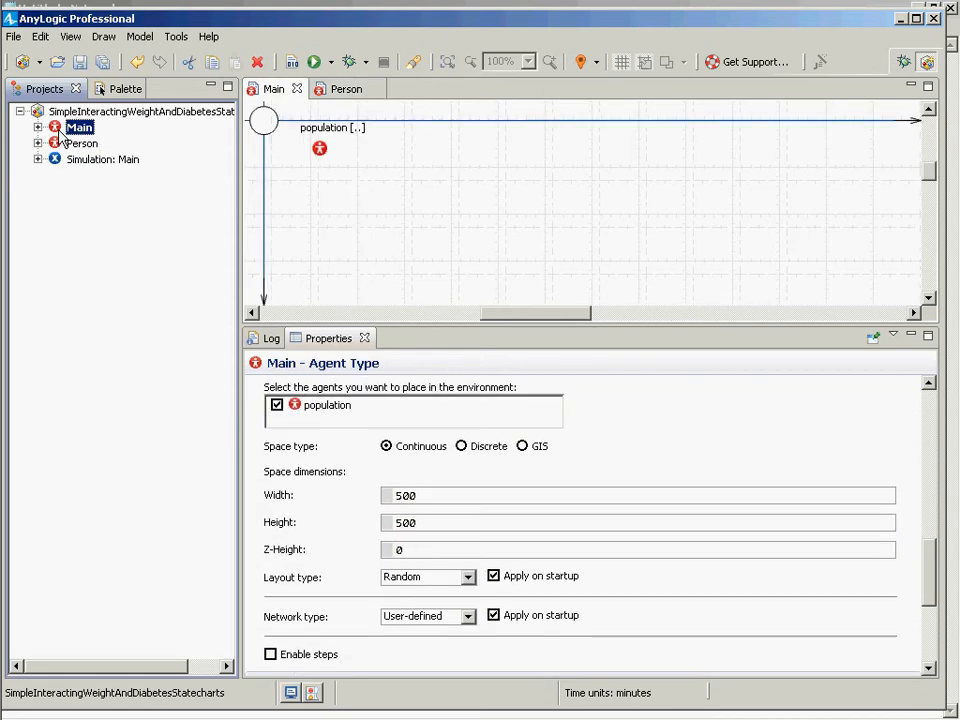
{"action": "left_click", "coordinate": [320, 149]}
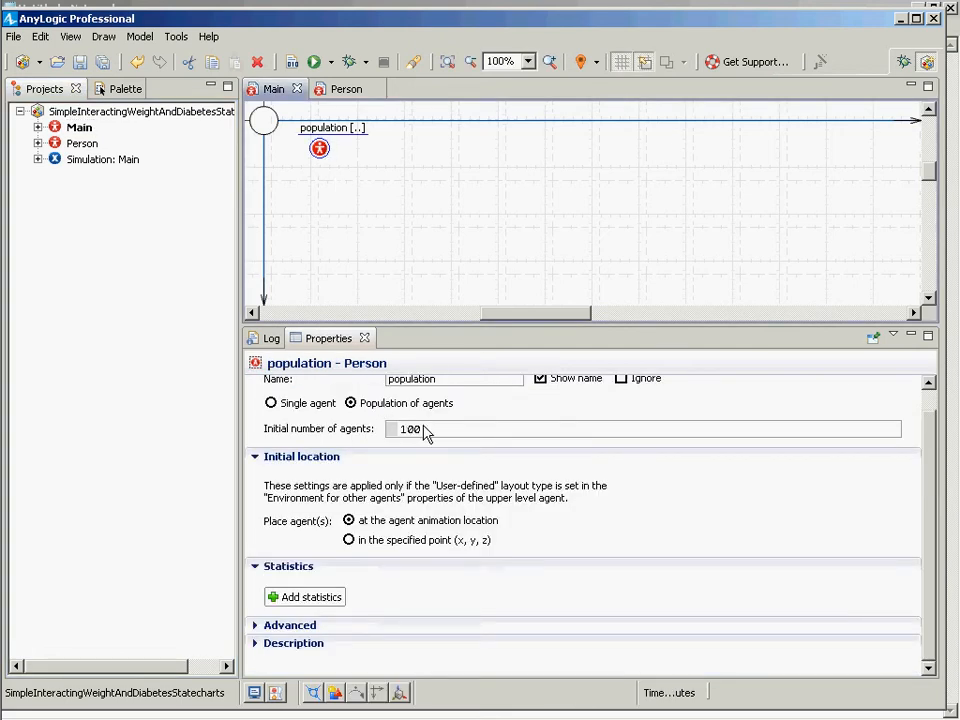
{"action": "left_click", "coordinate": [424, 432]}
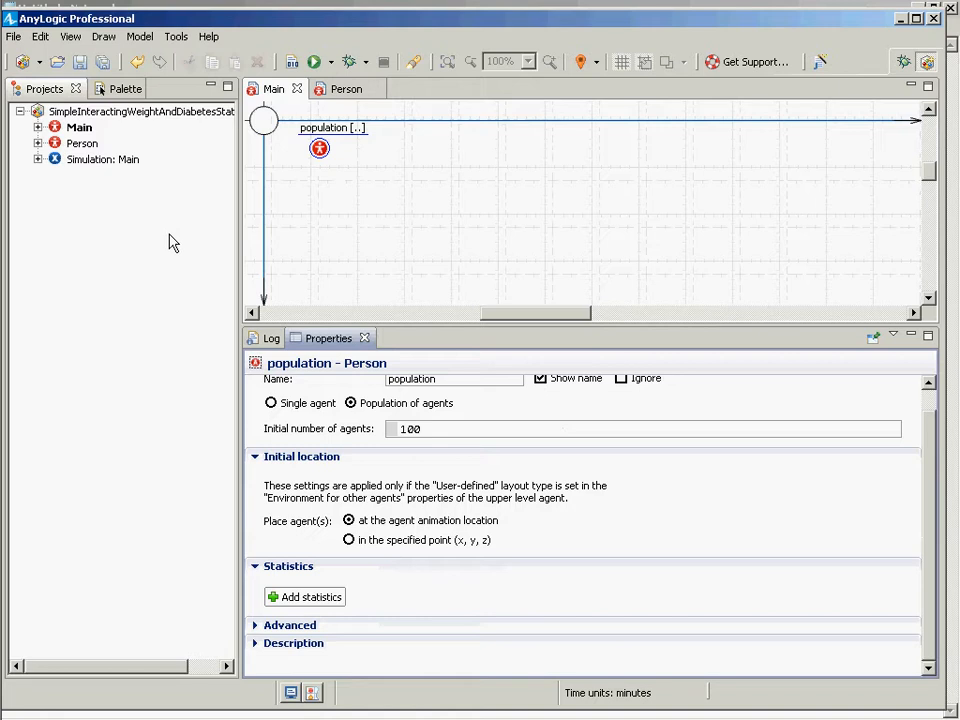
{"action": "left_click", "coordinate": [80, 128]}
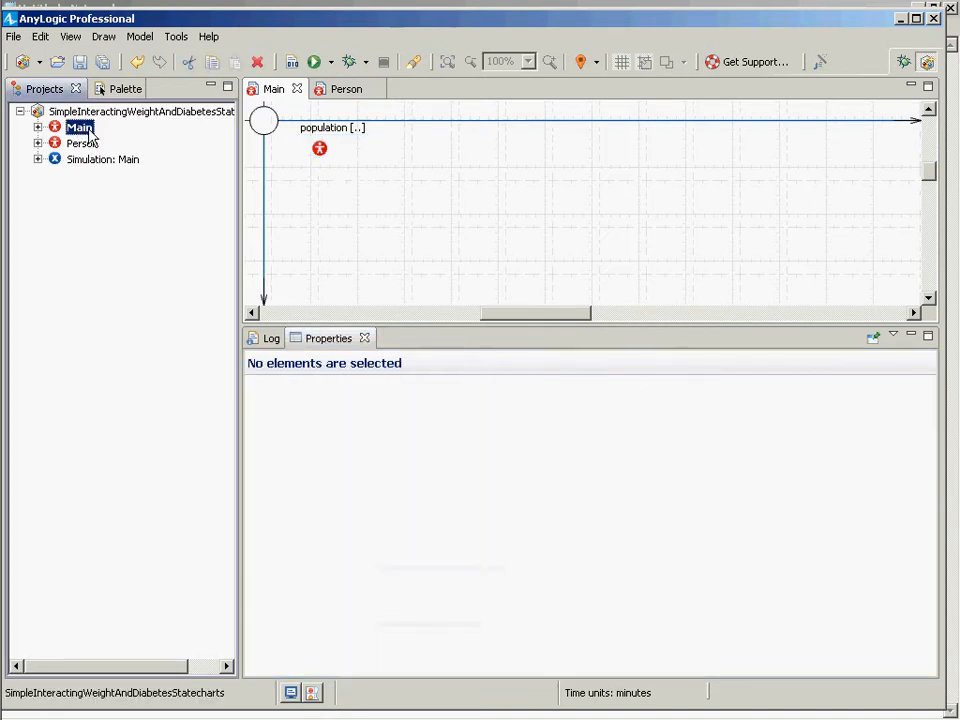
{"action": "left_click_drag", "start_coordinate": [932, 422], "coordinate": [935, 607]}
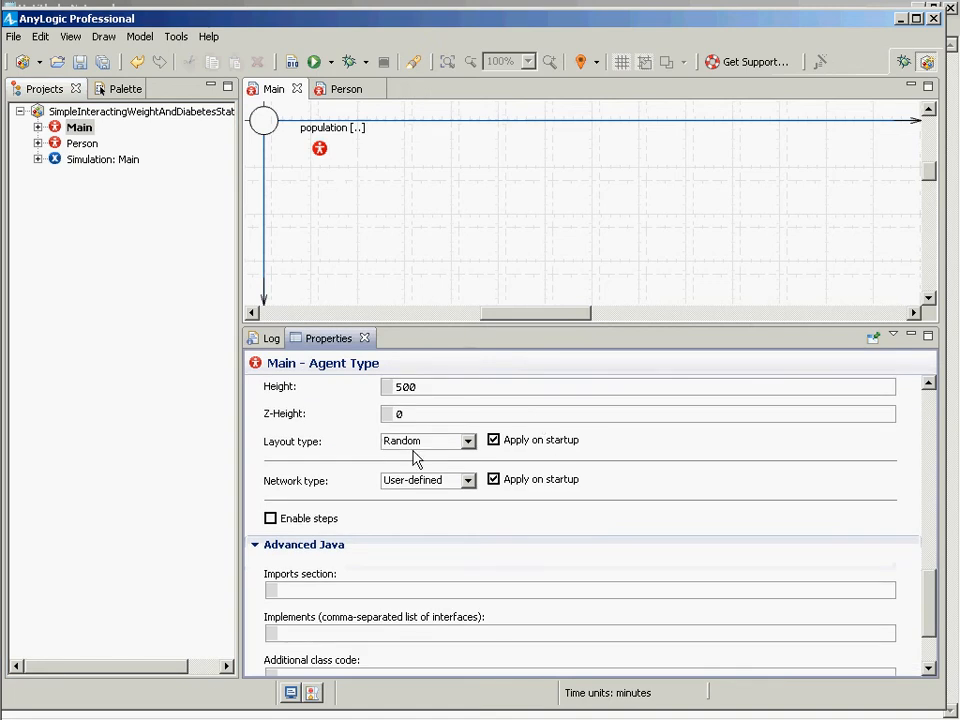
Step: Run the Simulation experiment again, view the population agent at index 0, return to Main and close the run window
{"action": "left_click", "coordinate": [85, 161]}
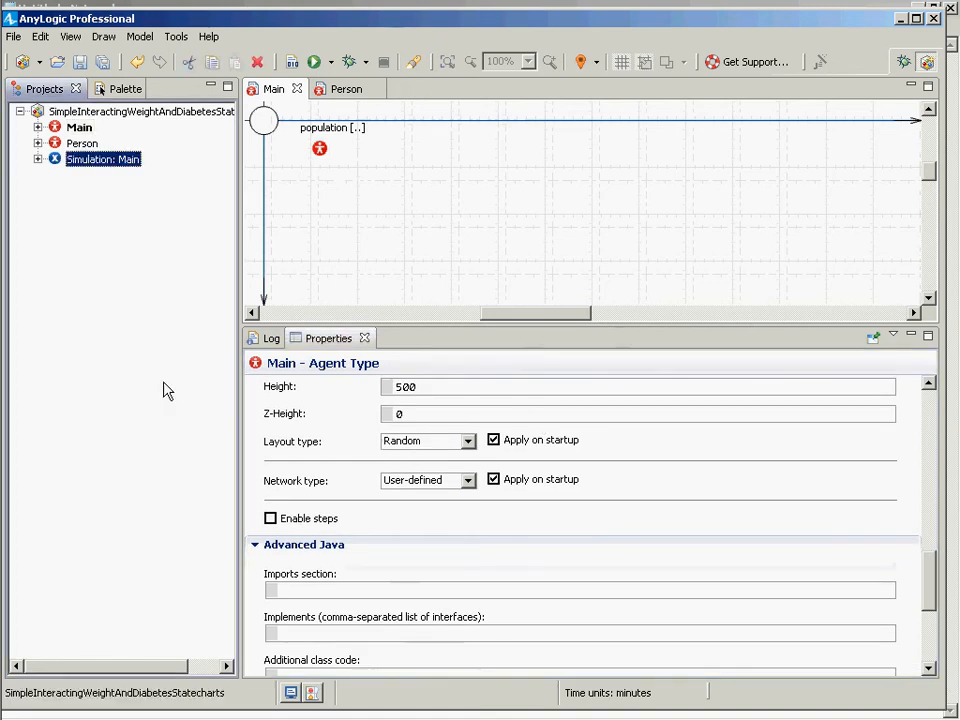
{"action": "right_click", "coordinate": [80, 161]}
{"action": "left_click", "coordinate": [133, 368]}
{"action": "left_click", "coordinate": [117, 144]}
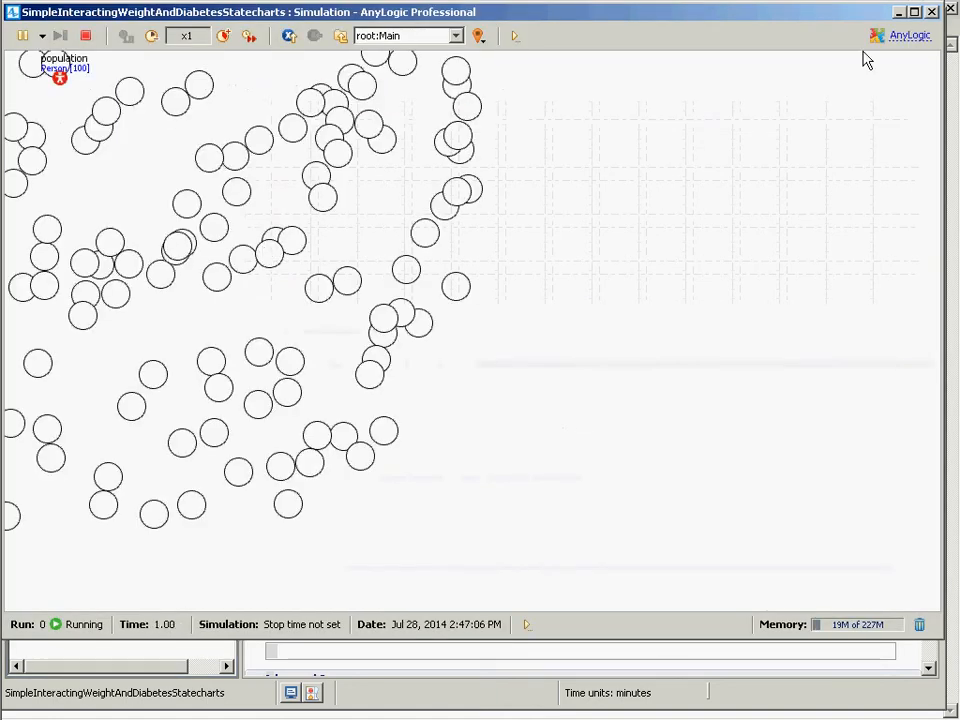
{"action": "left_click", "coordinate": [405, 68]}
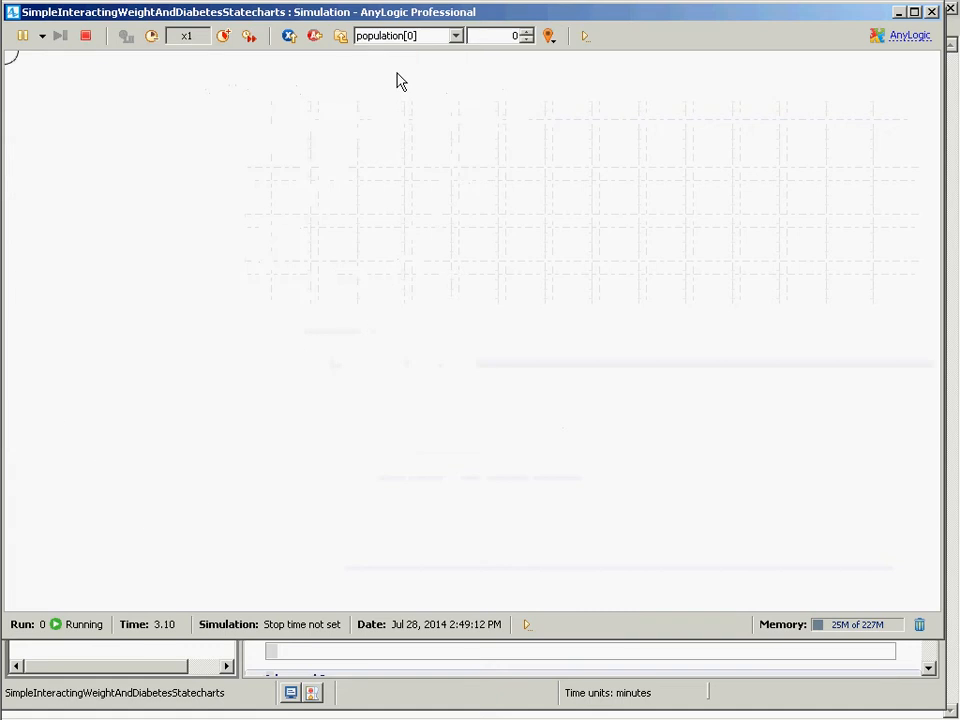
{"action": "left_click", "coordinate": [341, 35]}
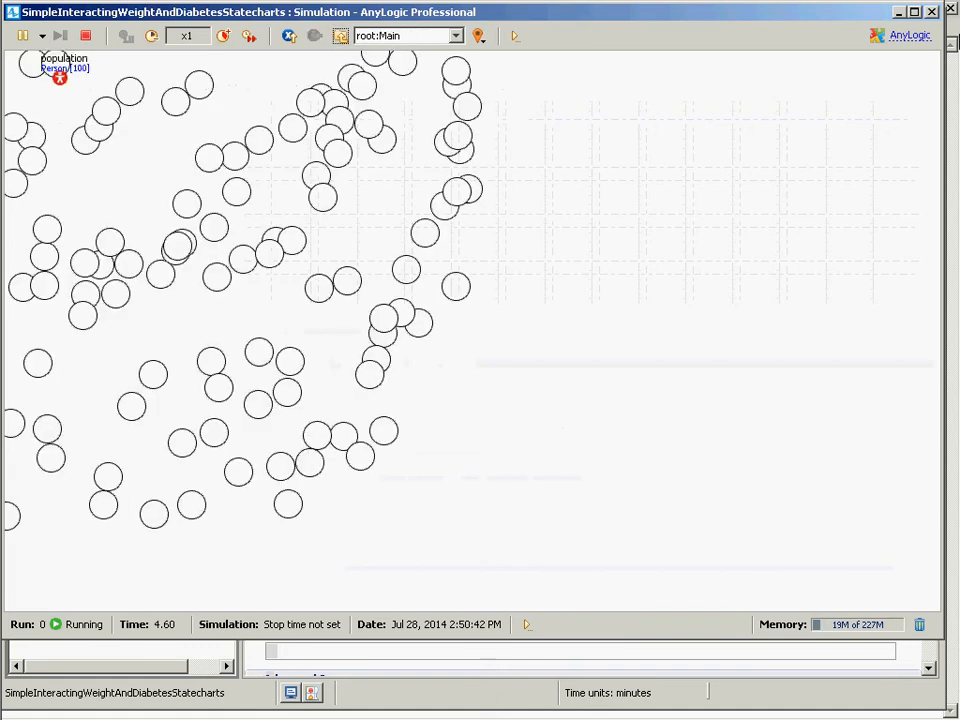
{"action": "left_click", "coordinate": [931, 11]}
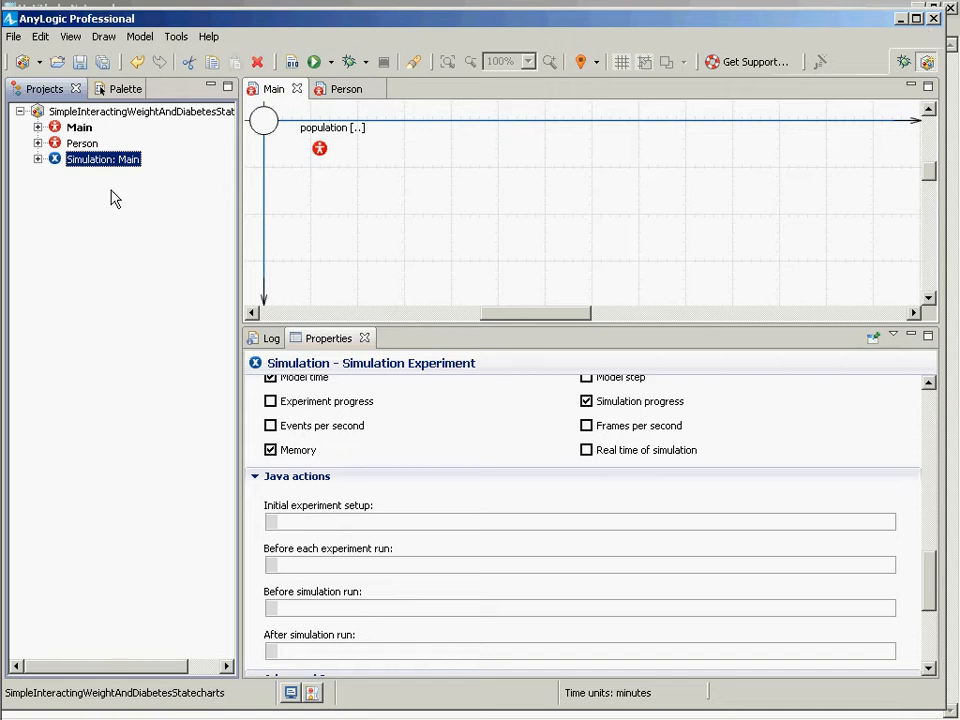
Step: Run the Simulation experiment, view the randomly placed population in the run window, and close it
{"action": "right_click", "coordinate": [118, 159]}
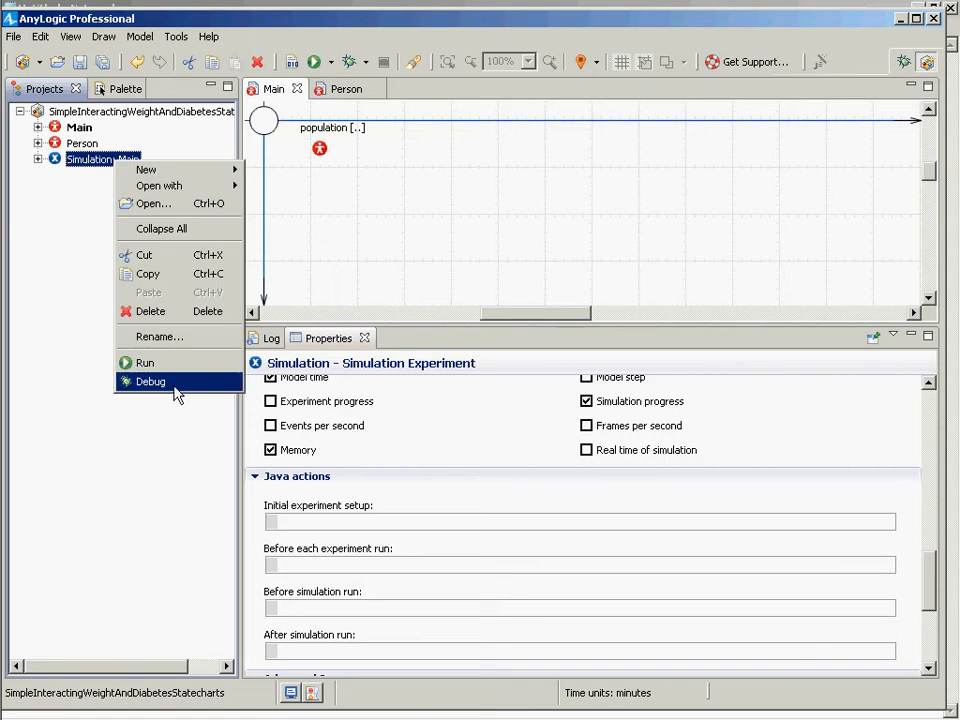
{"action": "left_click", "coordinate": [145, 363]}
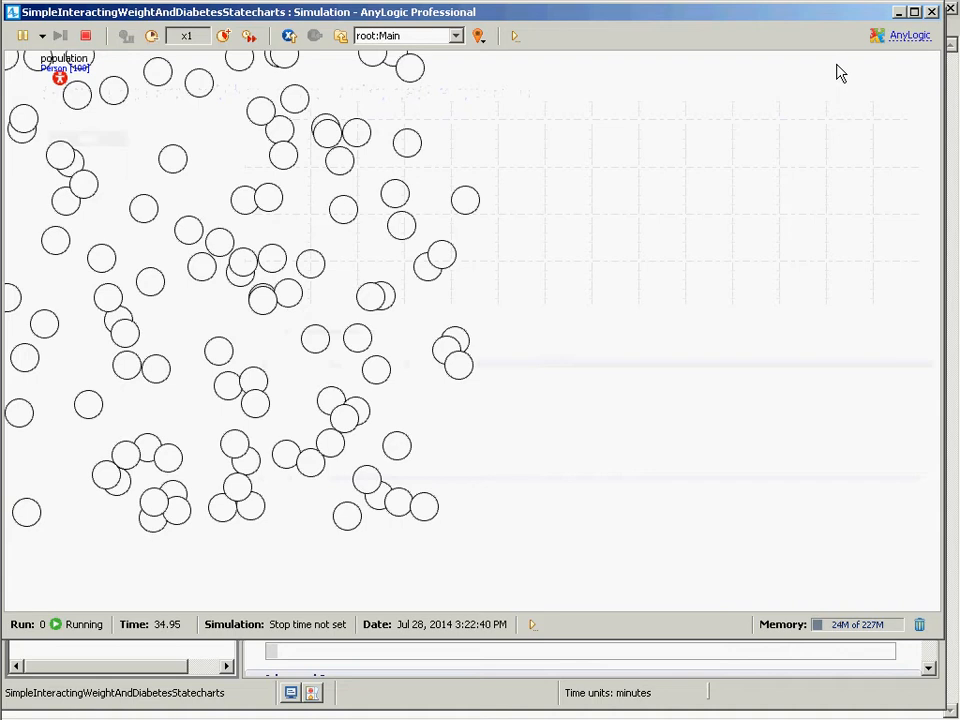
{"action": "left_click", "coordinate": [932, 13]}
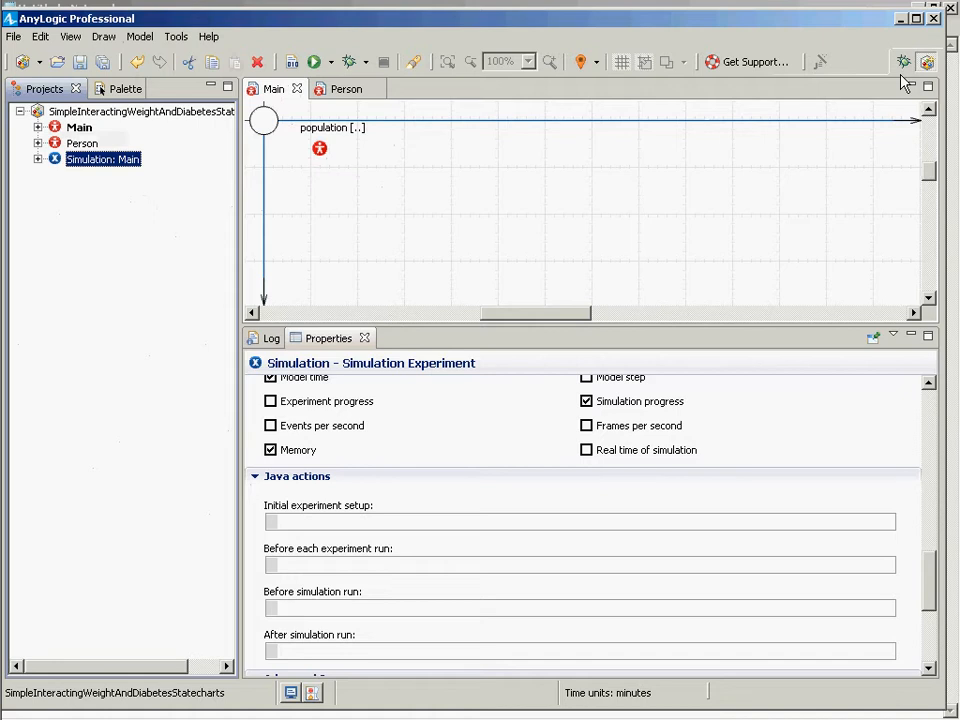
Step: Review the properties of the Person and Main agent types and the population's advanced settings, and open the Person diagram
{"action": "left_click", "coordinate": [80, 143]}
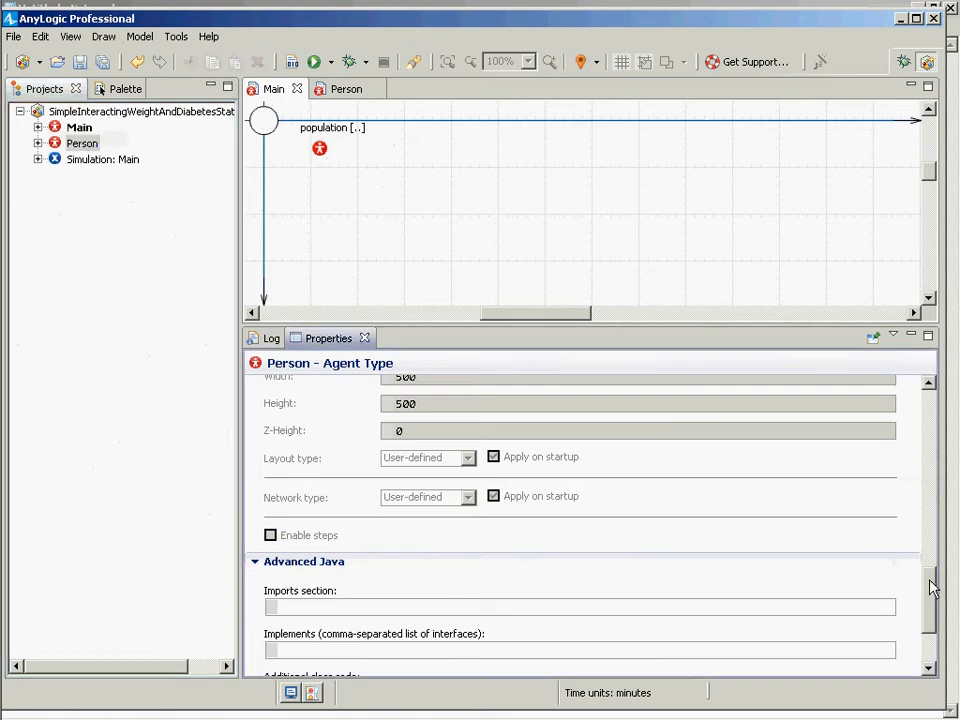
{"action": "left_click_drag", "start_coordinate": [934, 583], "coordinate": [932, 392]}
{"action": "left_click", "coordinate": [320, 151]}
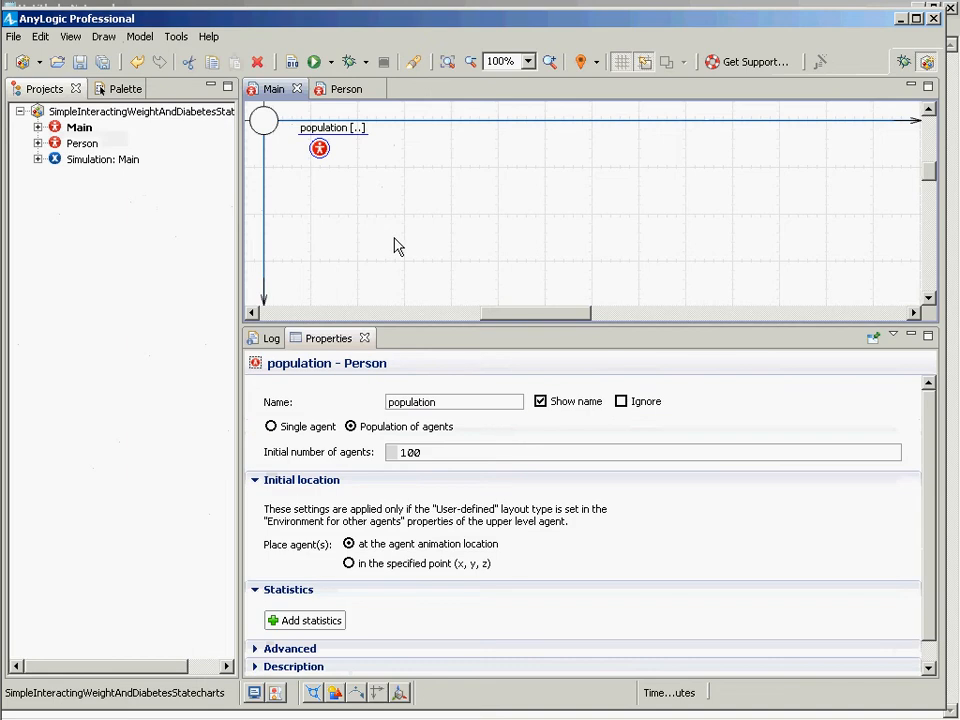
{"action": "left_click", "coordinate": [265, 648]}
{"action": "scroll", "coordinate": [273, 647], "scroll_direction": "down", "scroll_amount": 3}
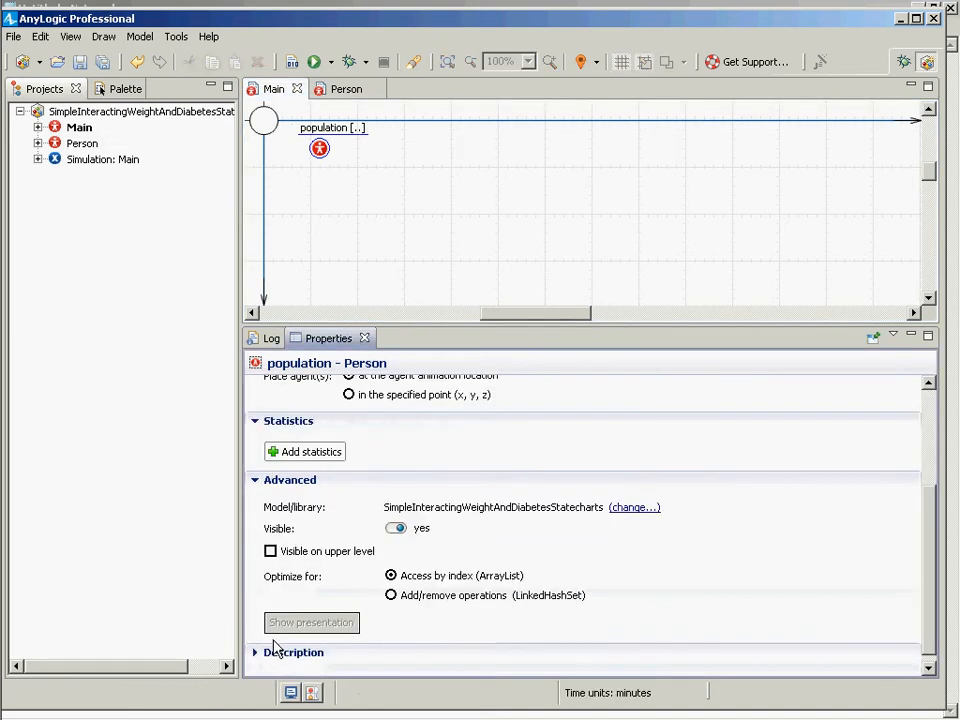
{"action": "scroll", "coordinate": [287, 639], "scroll_direction": "up", "scroll_amount": 2}
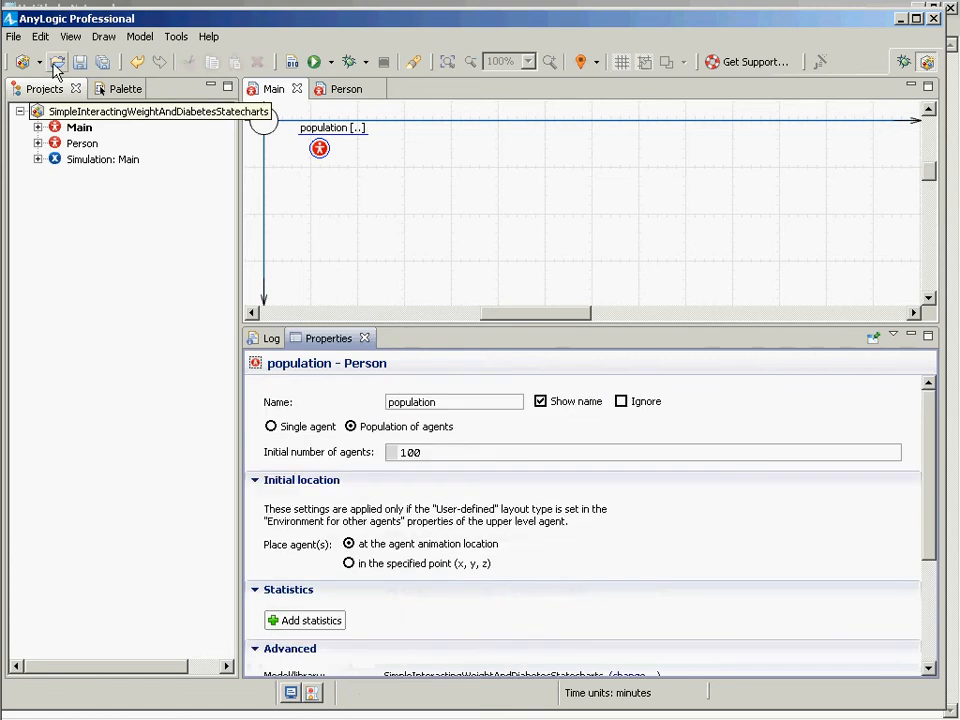
{"action": "left_click", "coordinate": [72, 129]}
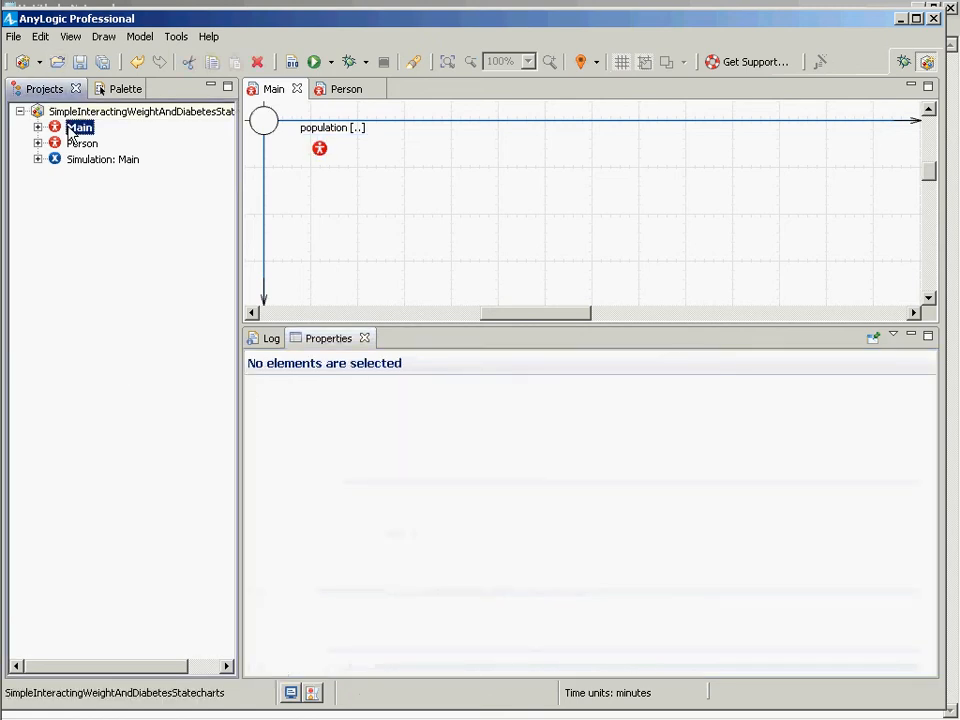
{"action": "left_click", "coordinate": [78, 145]}
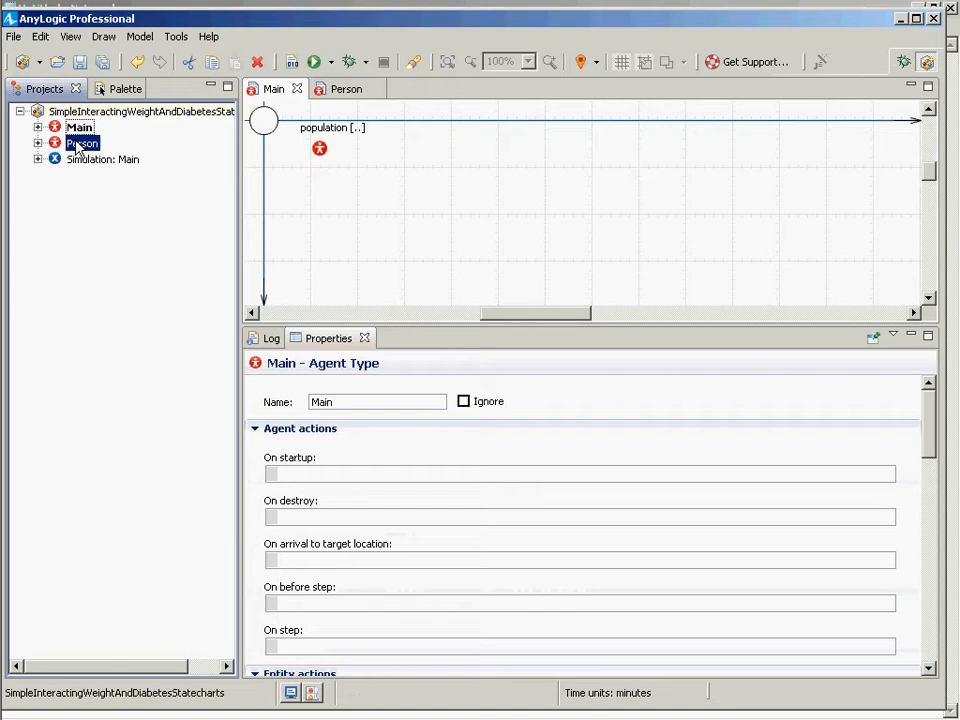
{"action": "left_click", "coordinate": [319, 149]}
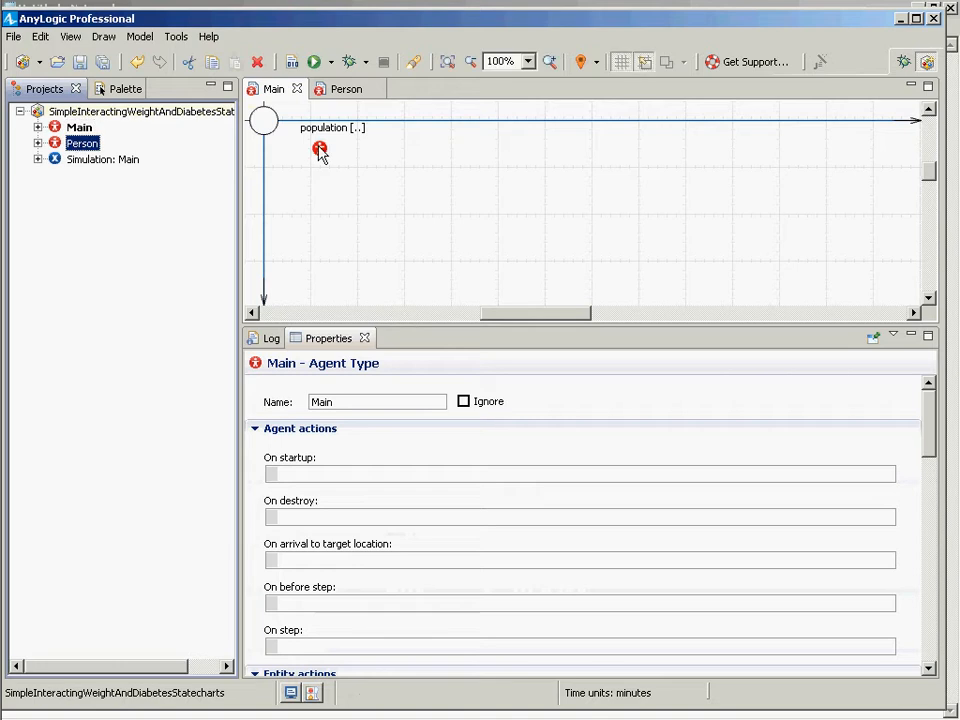
{"action": "double_click", "coordinate": [90, 146]}
{"action": "left_click", "coordinate": [386, 173]}
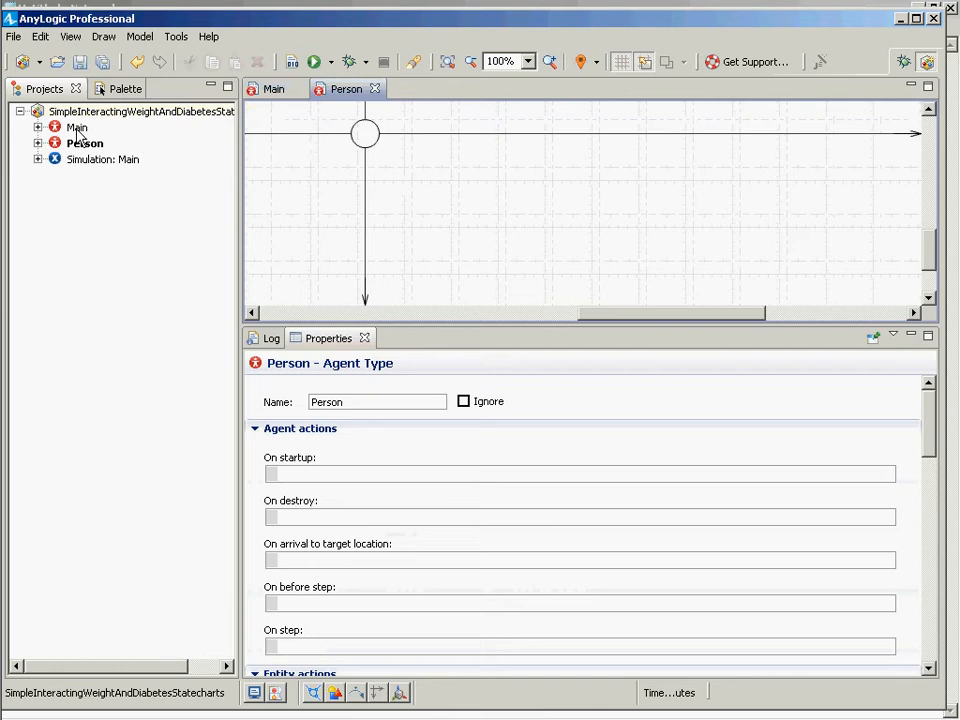
Step: Run the Simulation experiment once more, close the run window, and open the experiment's own diagram
{"action": "right_click", "coordinate": [94, 162]}
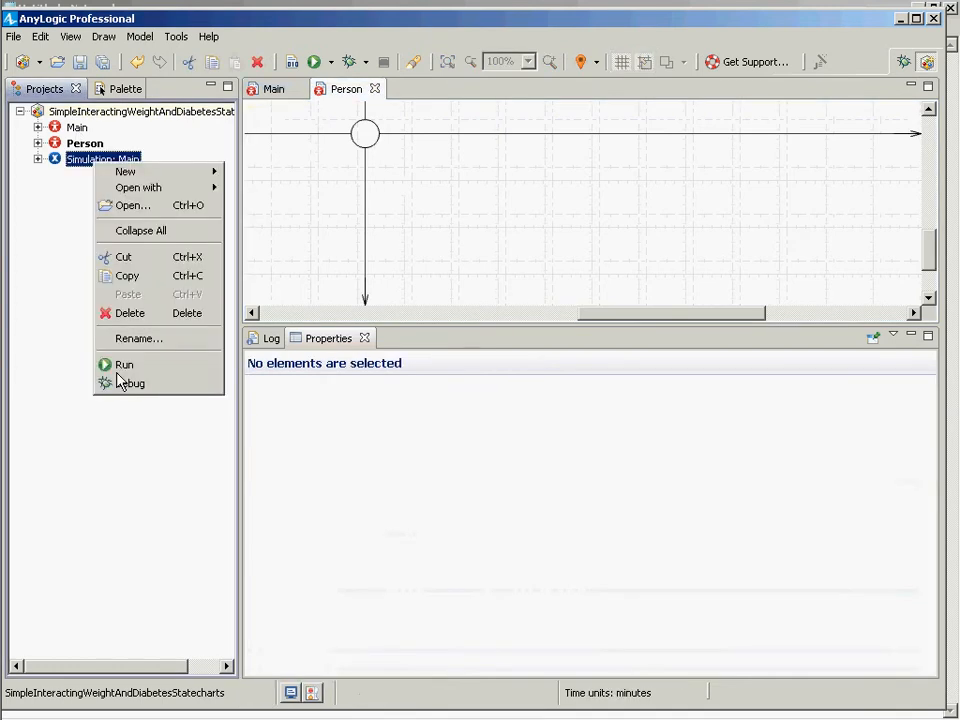
{"action": "left_click", "coordinate": [120, 365]}
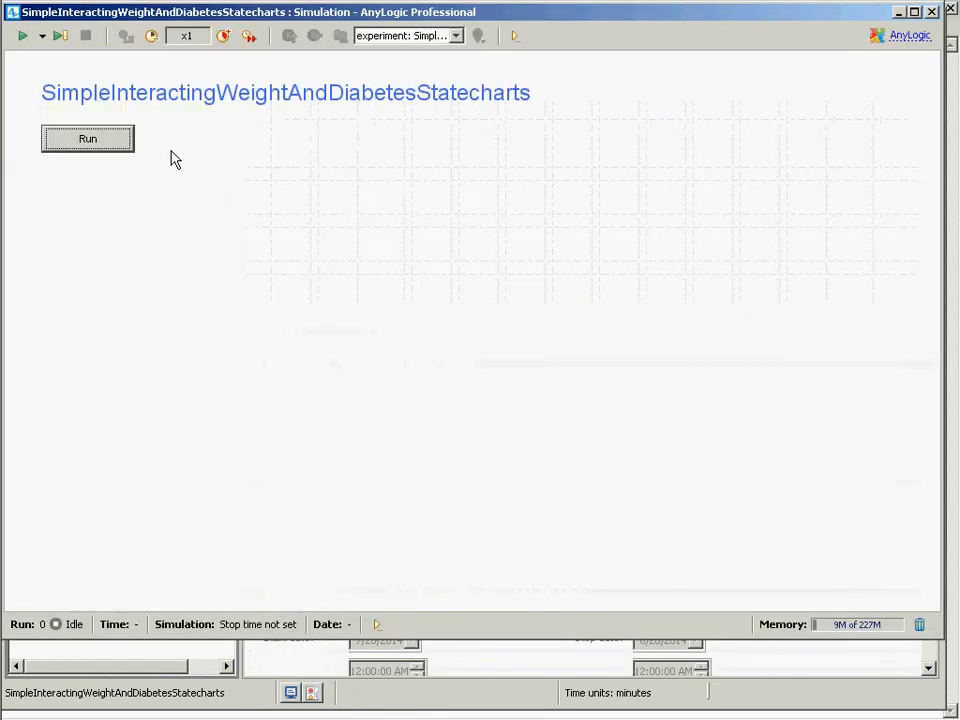
{"action": "left_click", "coordinate": [128, 143]}
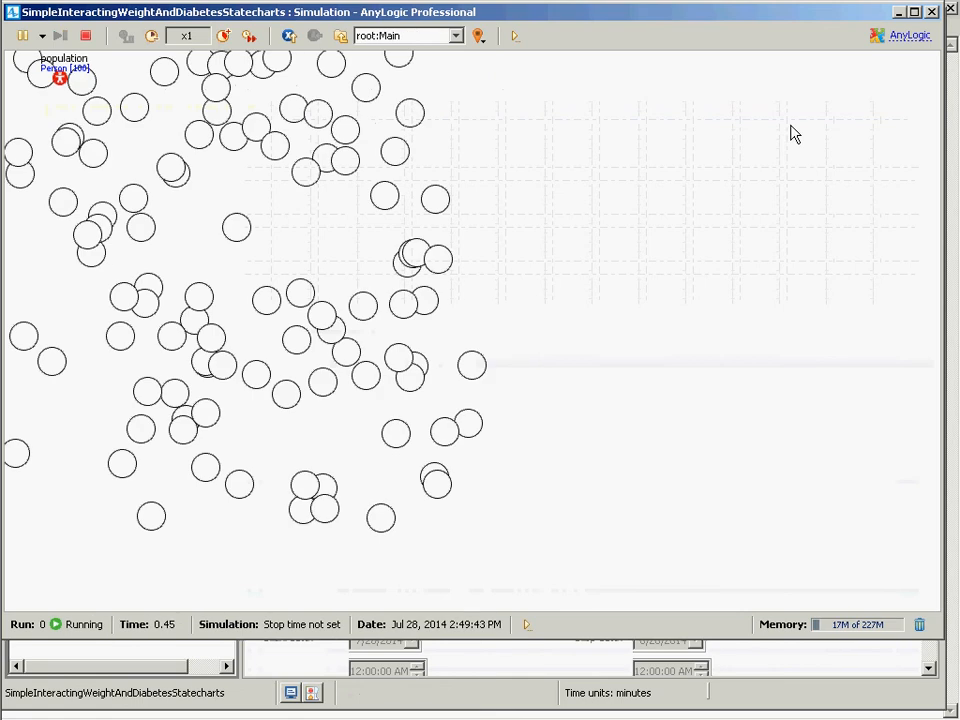
{"action": "left_click", "coordinate": [932, 12]}
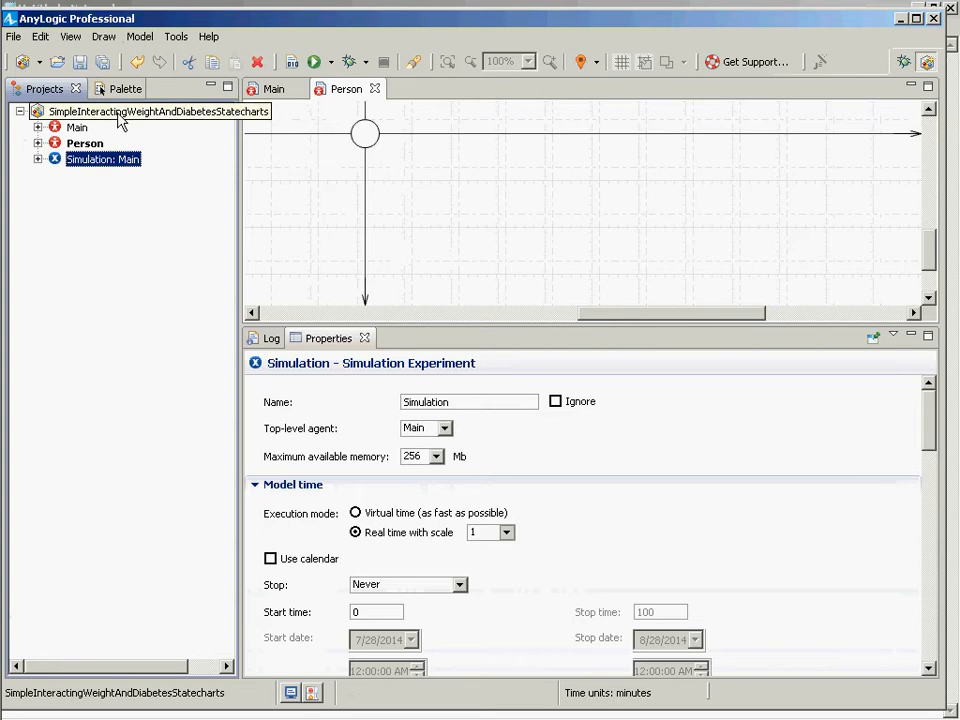
{"action": "double_click", "coordinate": [96, 160]}
Step: Add a statechart entry point named weightStatechart to the Person diagram, just below the horizontal axis
{"action": "left_click", "coordinate": [74, 144]}
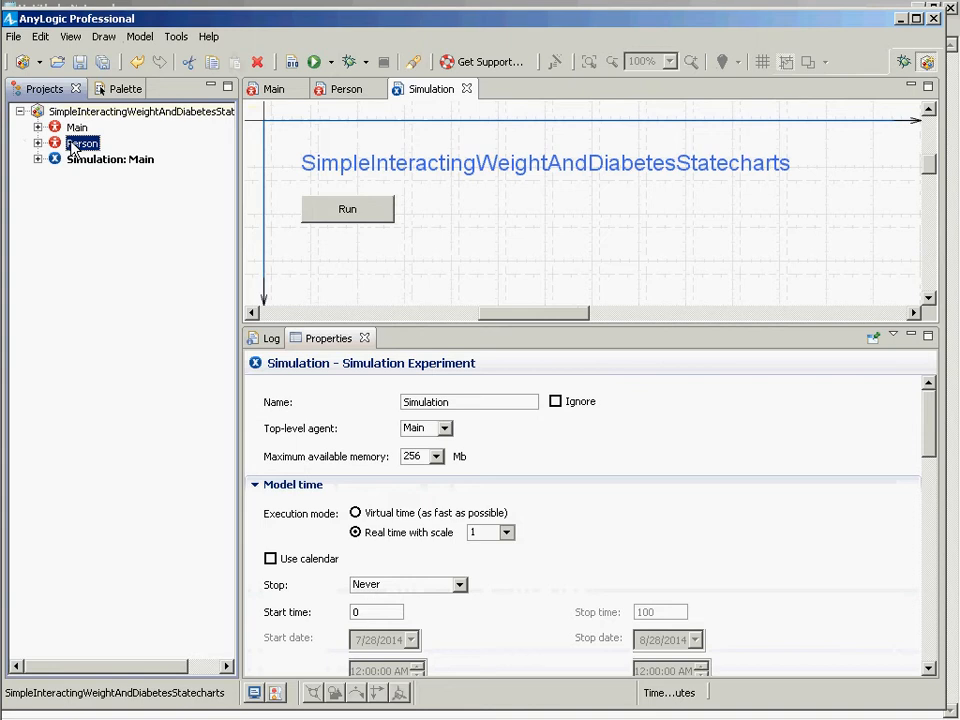
{"action": "double_click", "coordinate": [74, 144]}
{"action": "left_click", "coordinate": [105, 88]}
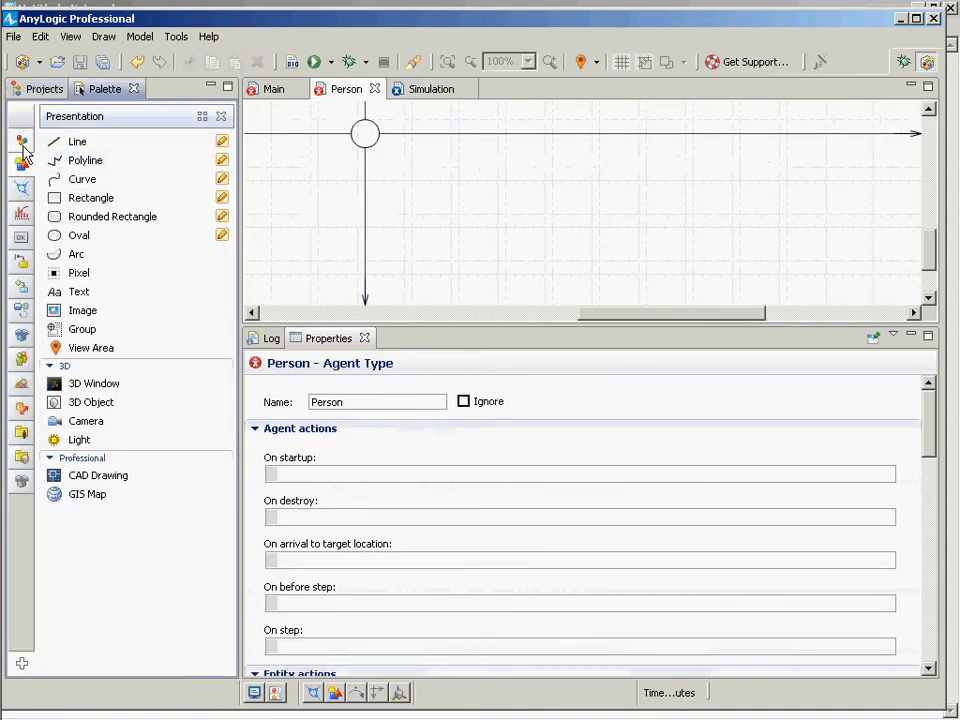
{"action": "left_click", "coordinate": [20, 261]}
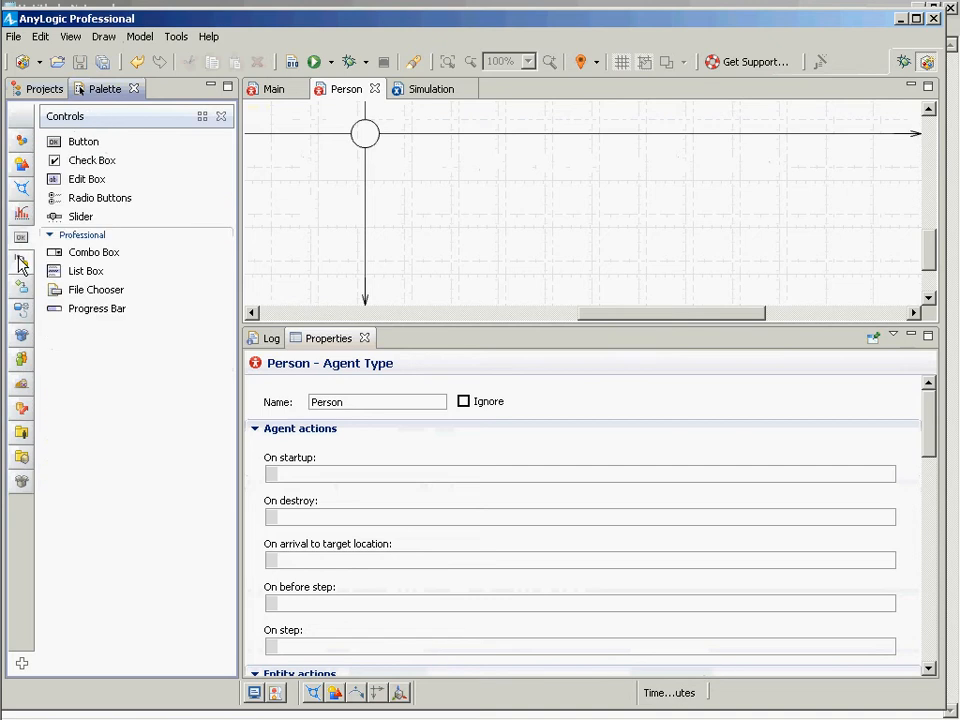
{"action": "mouse_move", "coordinate": [22, 268]}
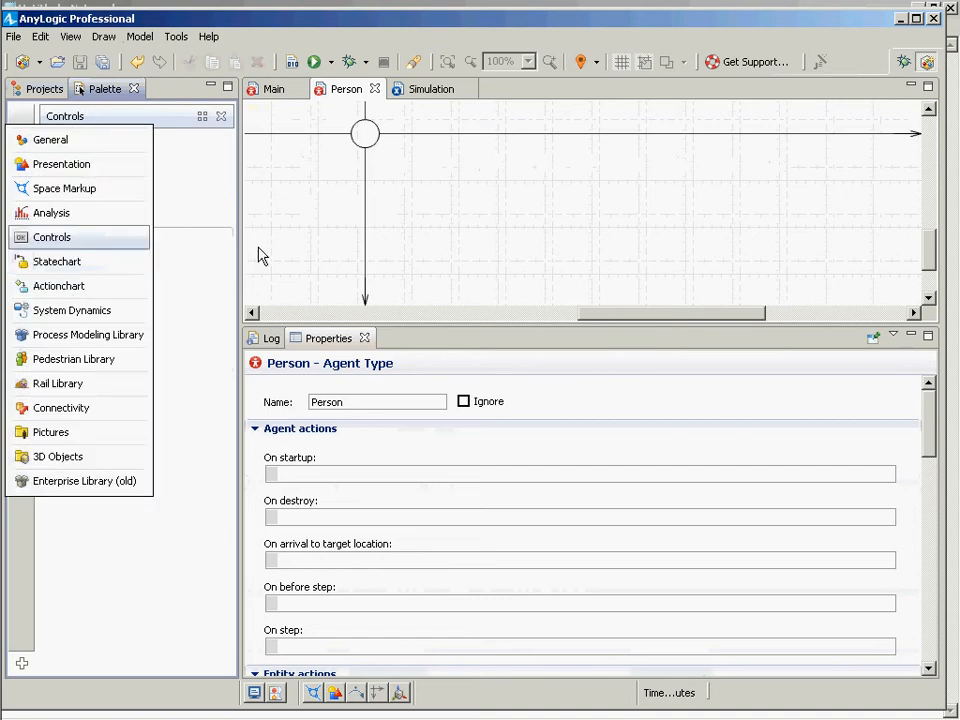
{"action": "left_click", "coordinate": [285, 254]}
{"action": "left_click", "coordinate": [24, 268]}
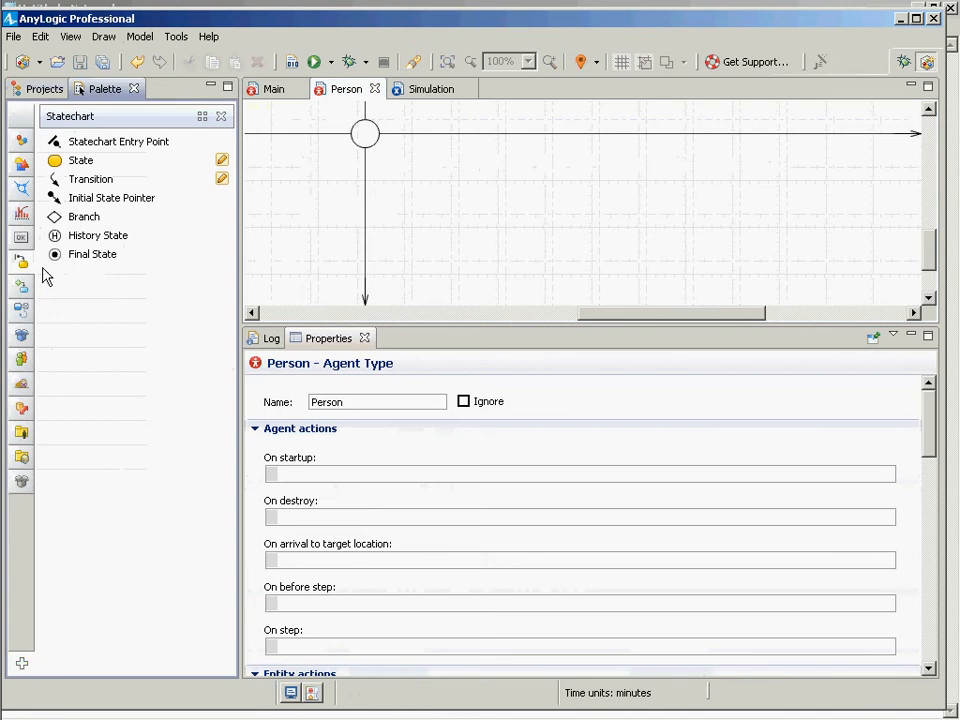
{"action": "left_click_drag", "start_coordinate": [81, 144], "coordinate": [487, 158]}
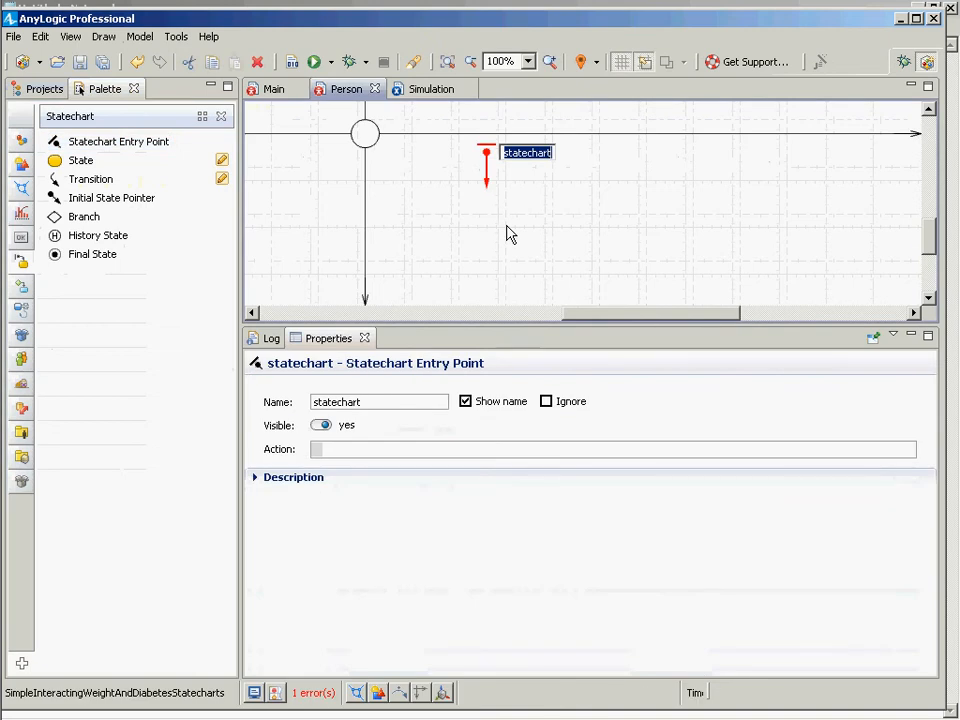
{"action": "type", "text": "weightStatechart"}
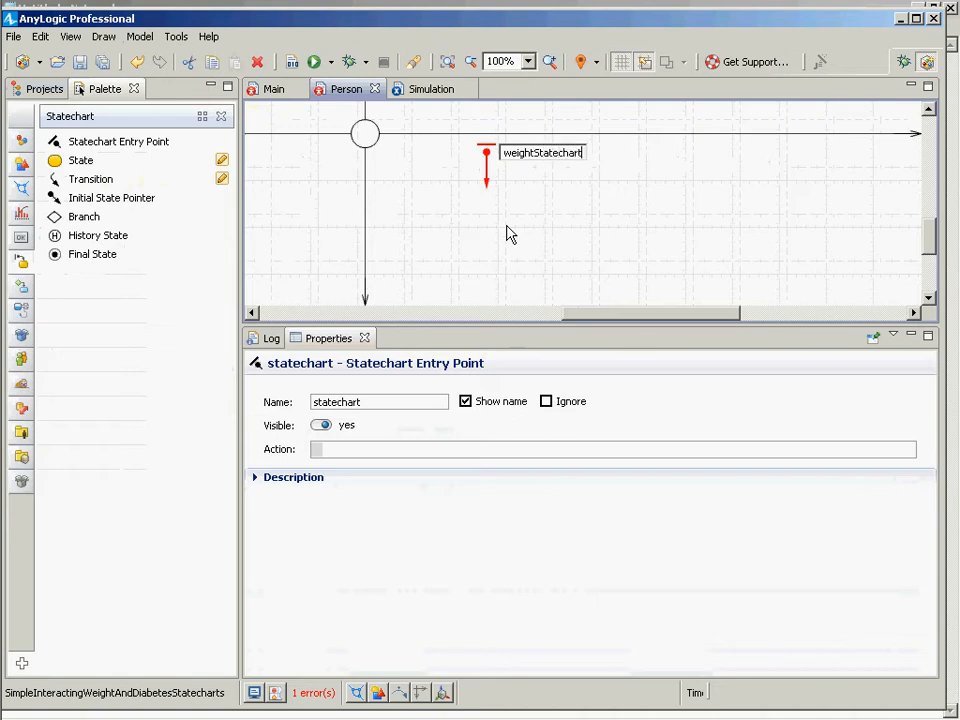
{"action": "key", "text": "Return"}
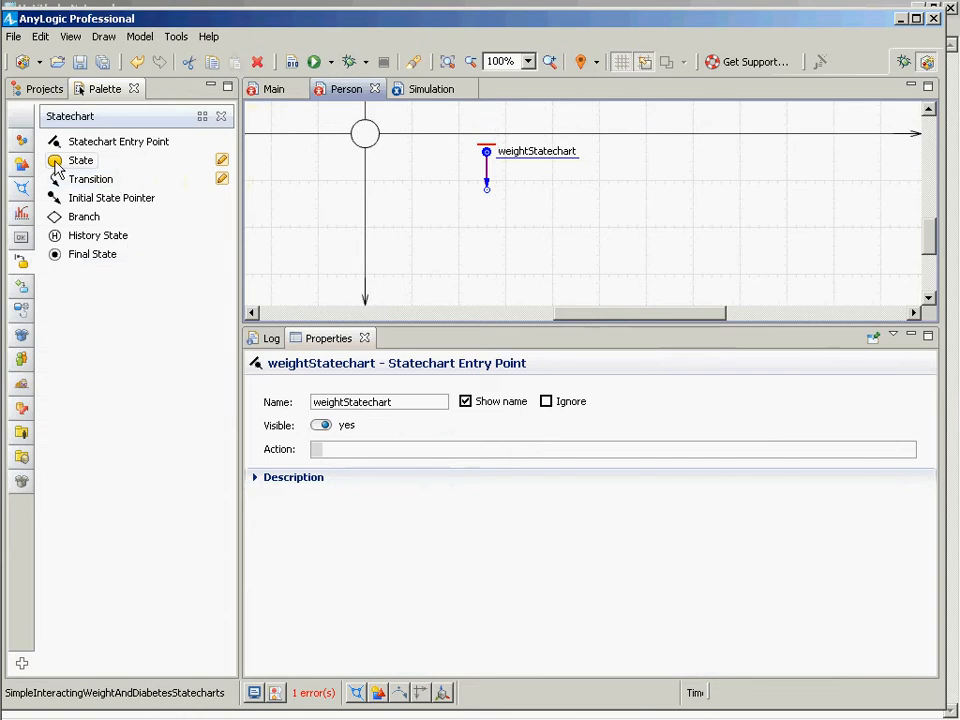
Step: Add a state named NormalAndUnderweight at the tip of the weightStatechart entry arrow, and copy its name to the clipboard
{"action": "left_click_drag", "start_coordinate": [58, 166], "coordinate": [452, 199]}
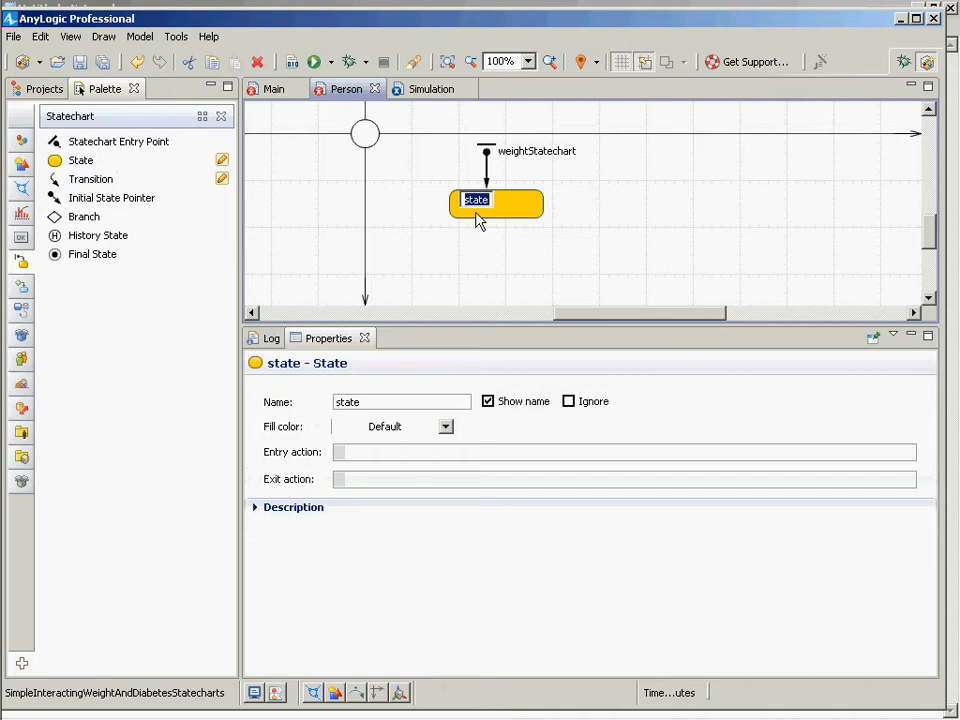
{"action": "type", "text": "NormalAndUndew"}
{"action": "key", "text": "BackSpace"}
{"action": "type", "text": "rweight"}
{"action": "key", "text": "shift+Home"}
{"action": "key", "text": "ctrl+c"}
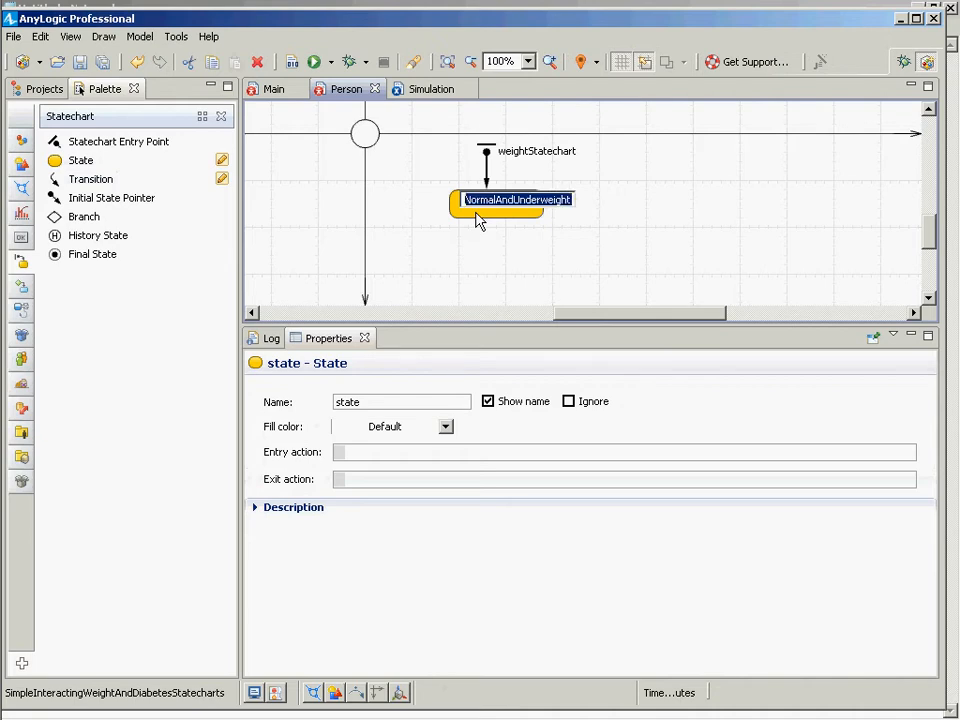
{"action": "key", "text": "Return"}
Step: Switch to Notepad, replace its text with the copied name NormalAndUnderweight, highlight its capital letters U, A and N, and return to AnyLogic
{"action": "key", "text": "alt+Tab"}
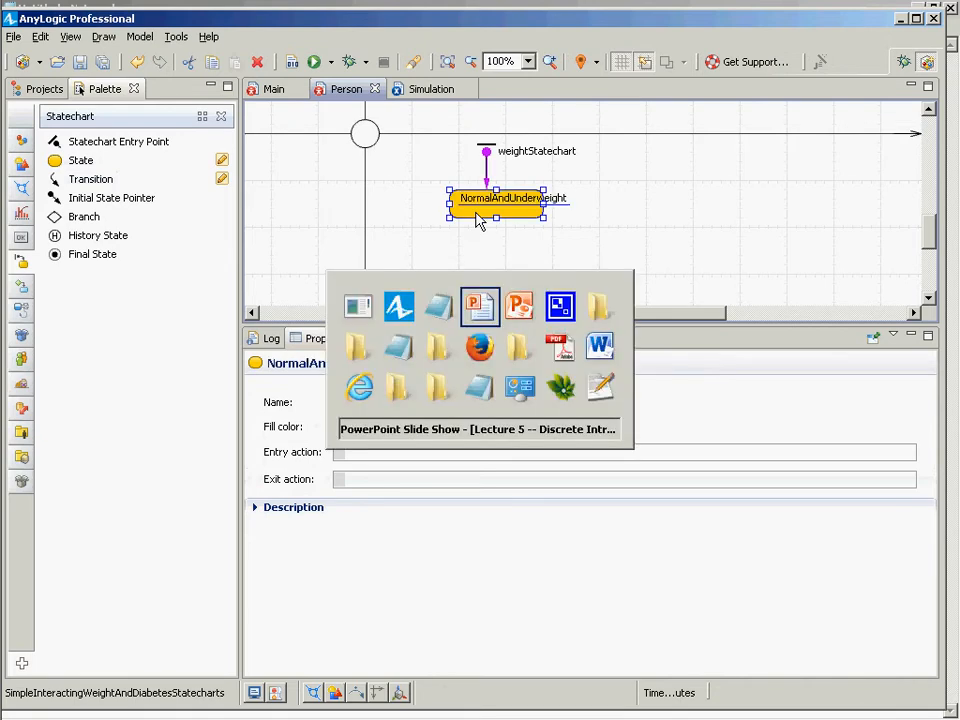
{"action": "key", "text": "alt+Tab"}
{"action": "key", "text": "ctrl+a"}
{"action": "key", "text": "ctrl+v"}
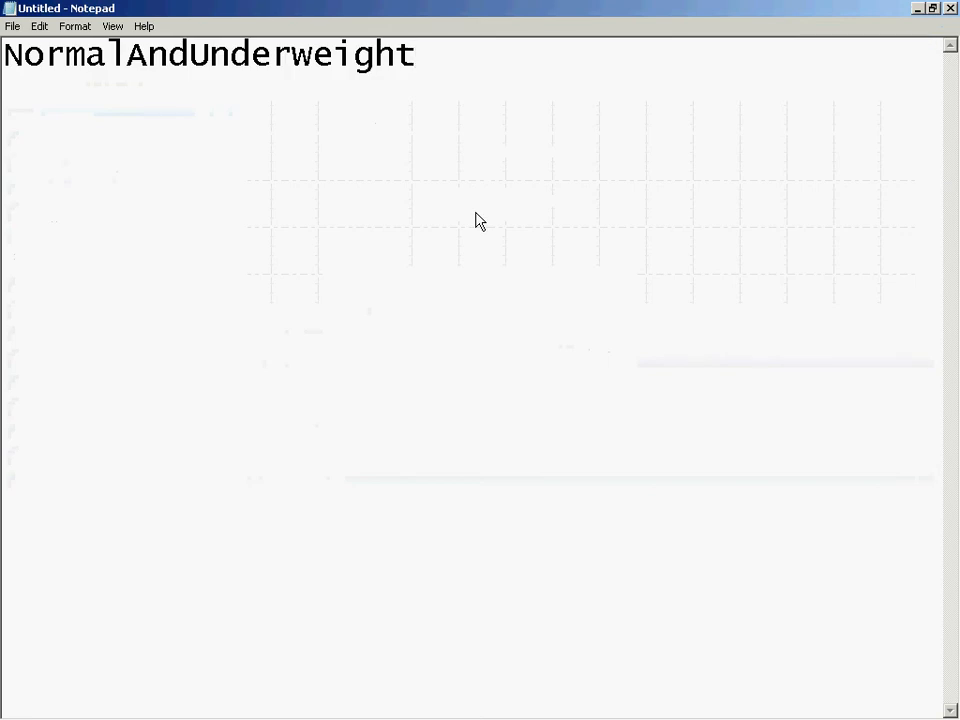
{"action": "left_click_drag", "start_coordinate": [189, 60], "coordinate": [206, 62]}
{"action": "left_click_drag", "start_coordinate": [146, 60], "coordinate": [127, 60]}
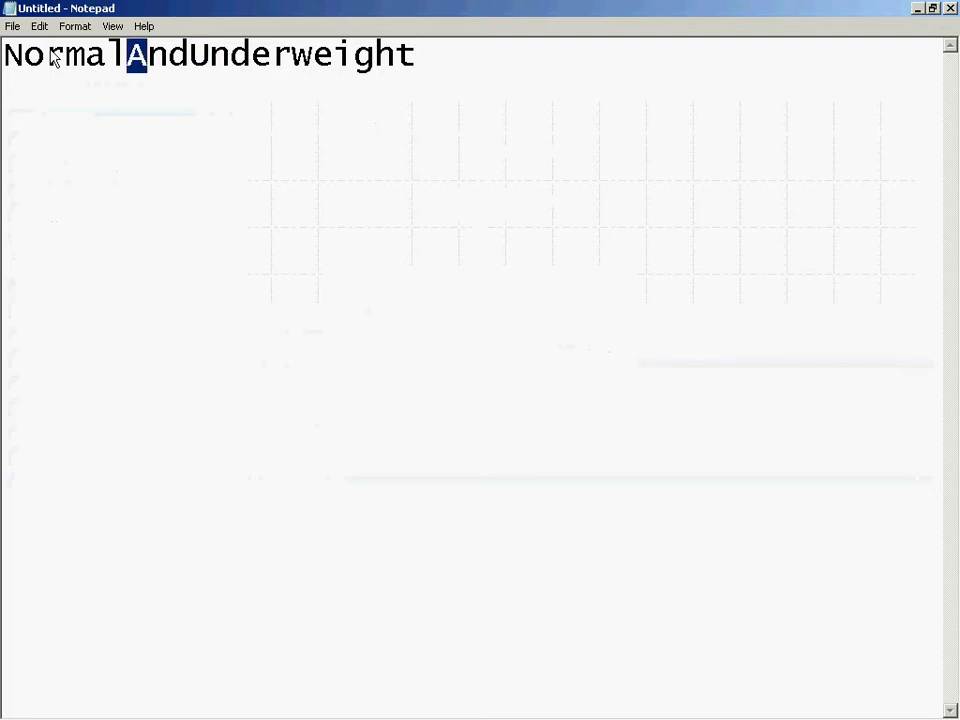
{"action": "left_click_drag", "start_coordinate": [12, 60], "coordinate": [20, 58]}
{"action": "key", "text": "alt+Tab"}
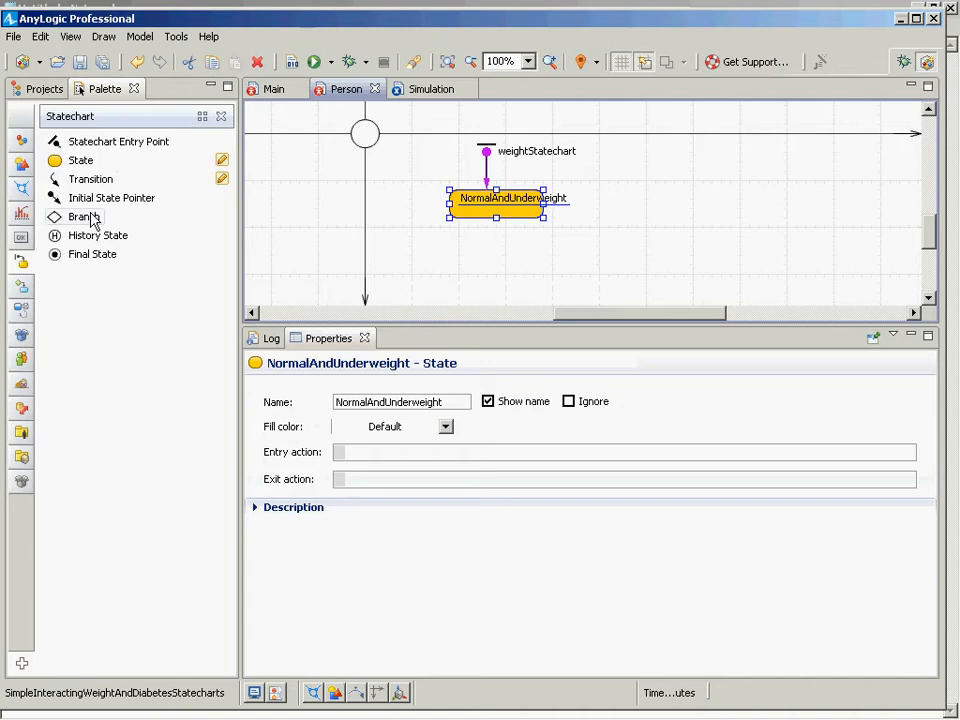
Step: Add a second state named Overweight directly below the NormalAndUnderweight state
{"action": "left_click_drag", "start_coordinate": [70, 165], "coordinate": [448, 262]}
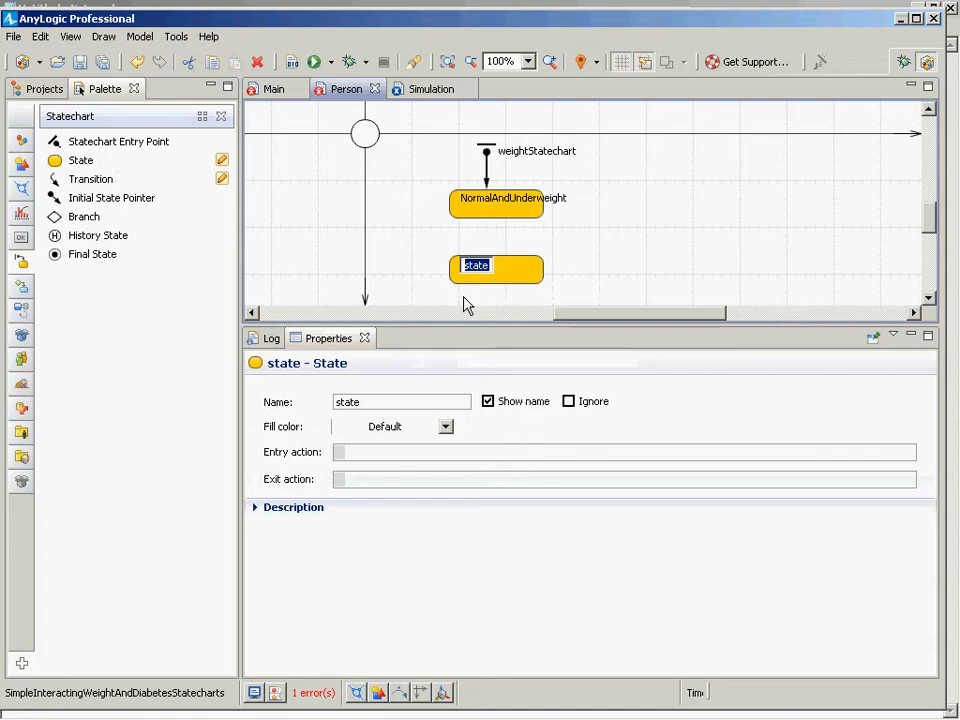
{"action": "type", "text": "O"}
{"action": "key", "text": "BackSpace"}
{"action": "type", "text": "Overweight"}
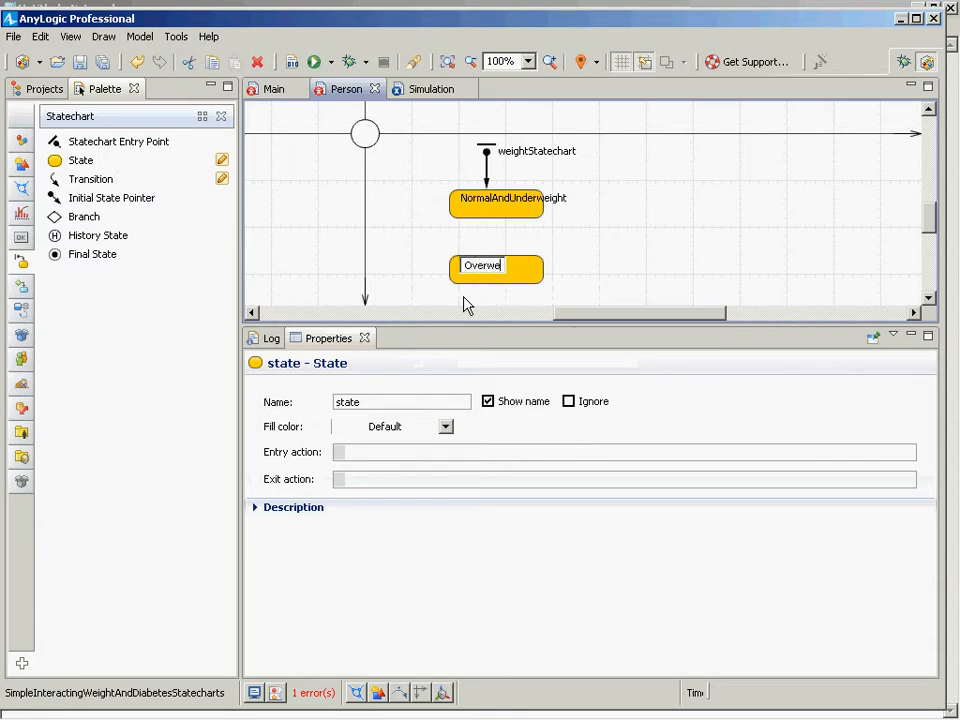
{"action": "key", "text": "Return"}
Step: Add a third state named Obese directly below the Overweight state
{"action": "scroll", "coordinate": [527, 279], "scroll_direction": "down", "scroll_amount": 1}
{"action": "scroll", "coordinate": [527, 279], "scroll_direction": "down", "scroll_amount": 1}
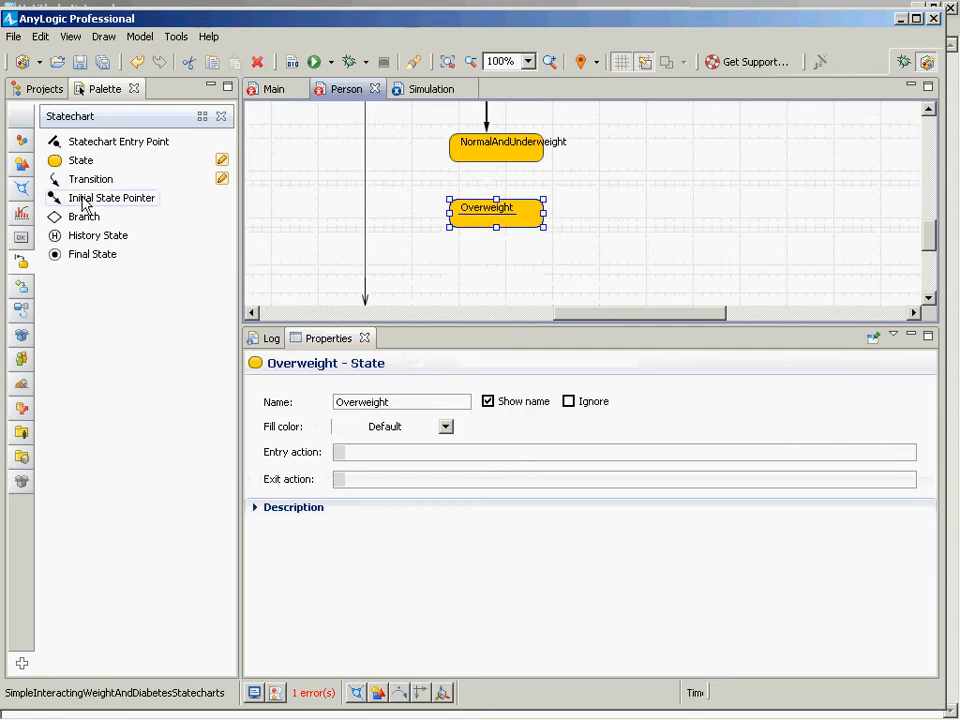
{"action": "left_click_drag", "start_coordinate": [47, 161], "coordinate": [447, 268]}
{"action": "type", "text": "Ob"}
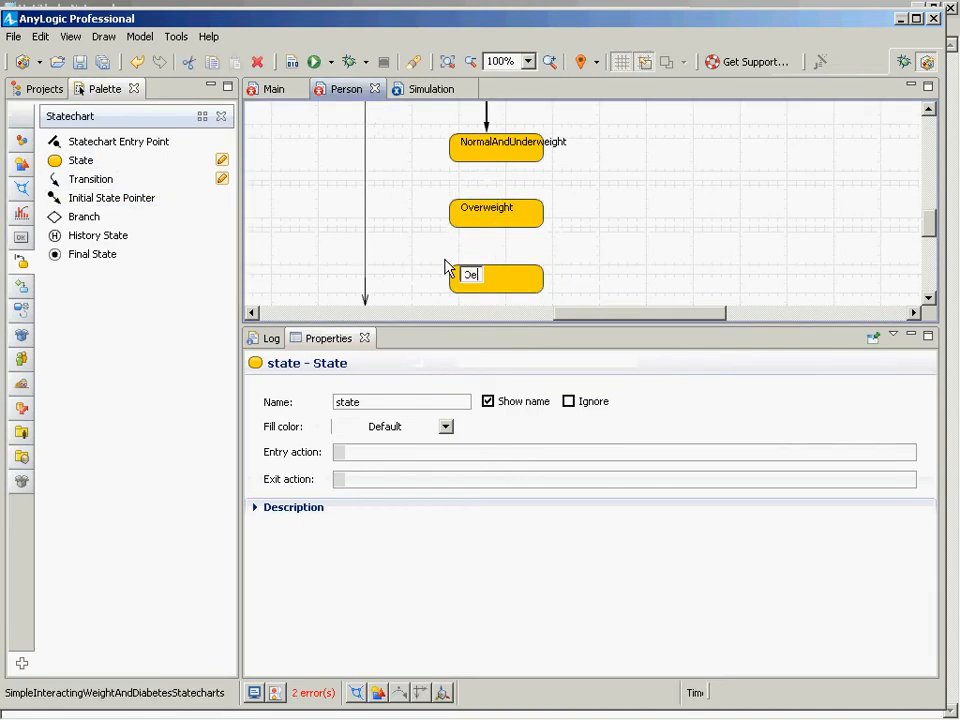
{"action": "type", "text": "ese"}
{"action": "key", "text": "Return"}
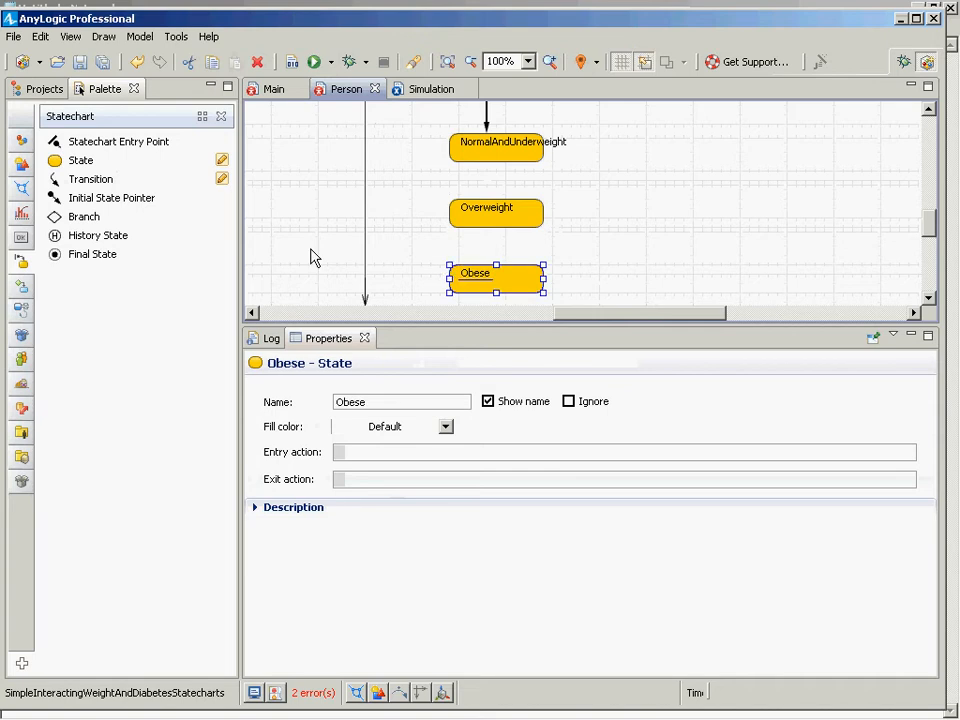
Step: Draw downward transitions from NormalAndUnderweight to Overweight and from Overweight to Obese
{"action": "left_click", "coordinate": [90, 179]}
{"action": "left_click_drag", "start_coordinate": [487, 162], "coordinate": [487, 197]}
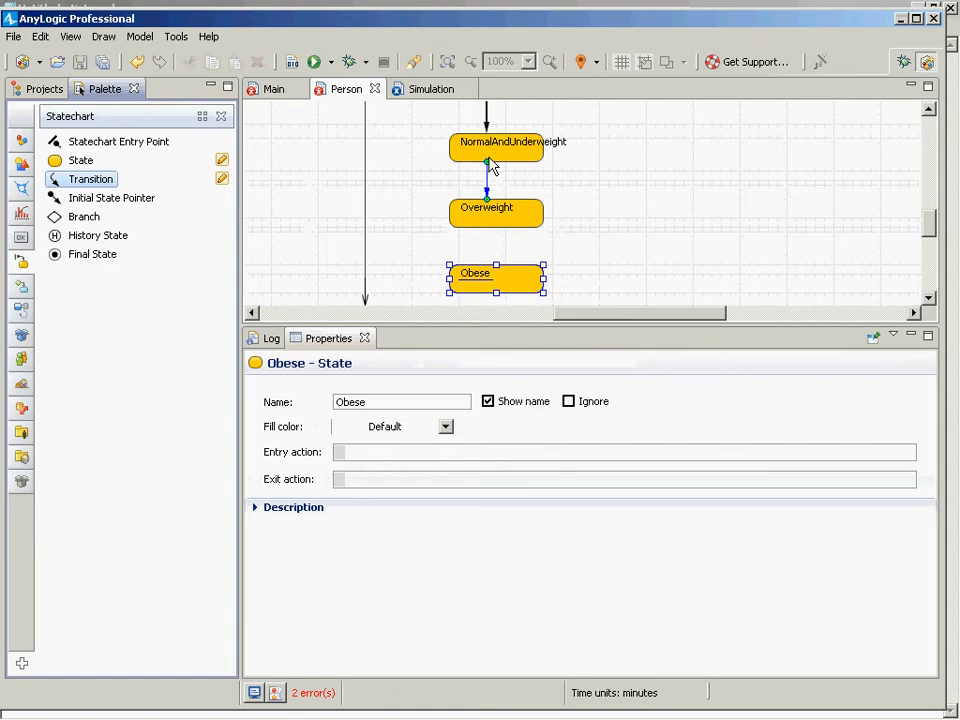
{"action": "left_click", "coordinate": [90, 179]}
{"action": "left_click_drag", "start_coordinate": [487, 227], "coordinate": [487, 263]}
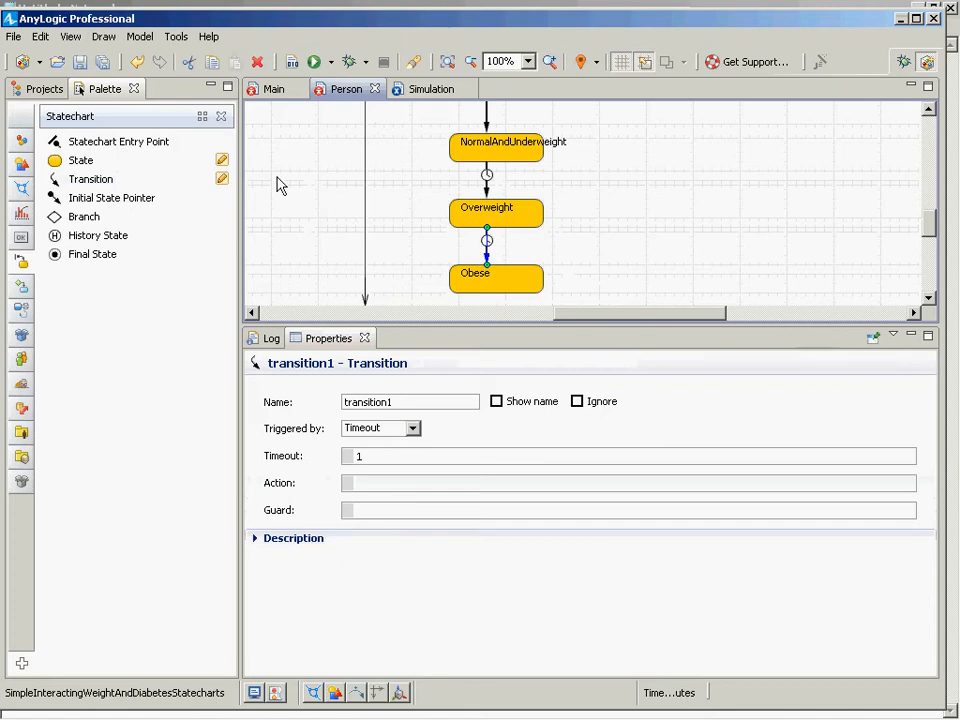
Step: Add upward return transitions from Obese to Overweight and from Overweight to NormalAndUnderweight
{"action": "left_click_drag", "start_coordinate": [60, 180], "coordinate": [536, 214]}
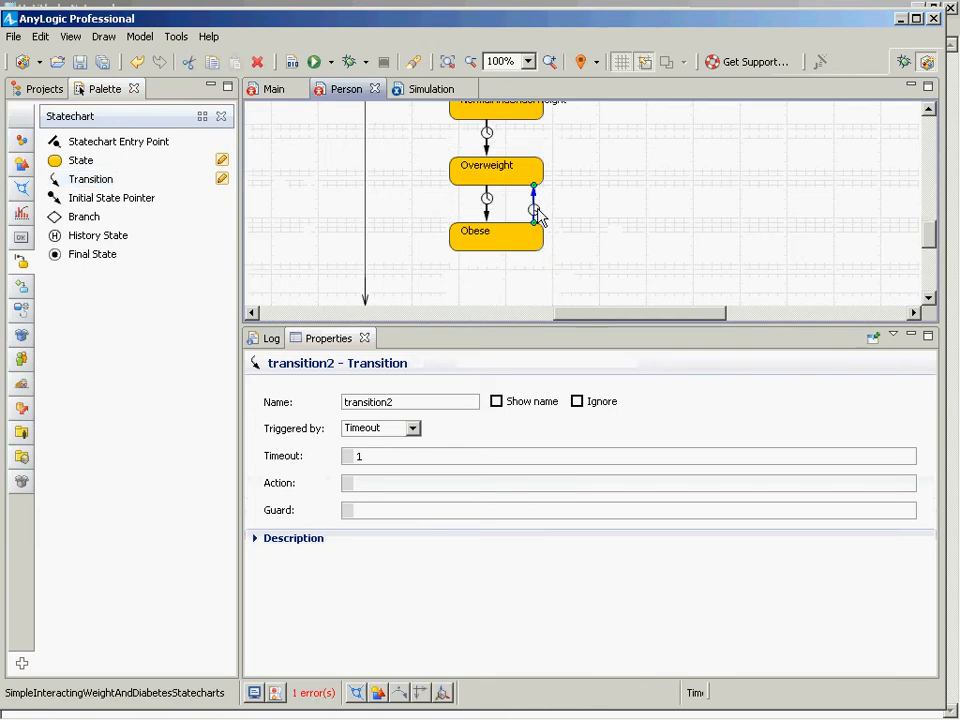
{"action": "scroll", "coordinate": [544, 218], "scroll_direction": "up", "scroll_amount": 3}
{"action": "left_click_drag", "start_coordinate": [116, 182], "coordinate": [145, 185]}
{"action": "left_click_drag", "start_coordinate": [60, 184], "coordinate": [528, 218]}
{"action": "left_click_drag", "start_coordinate": [580, 268], "coordinate": [526, 177]}
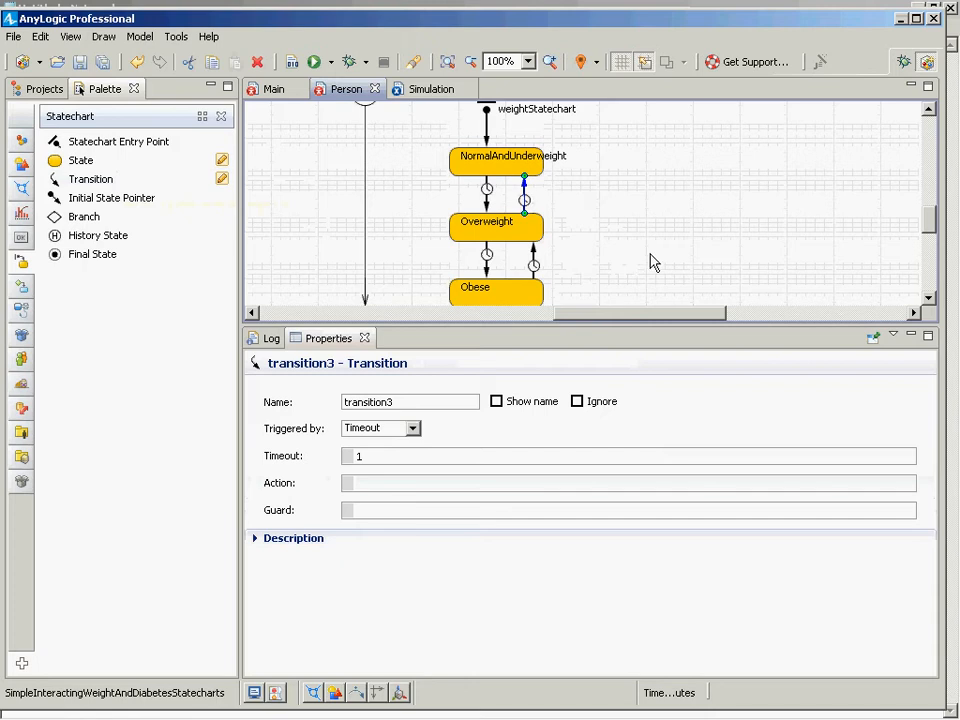
Step: Build the model to check the statechart for errors
{"action": "scroll", "coordinate": [651, 262], "scroll_direction": "down", "scroll_amount": 1}
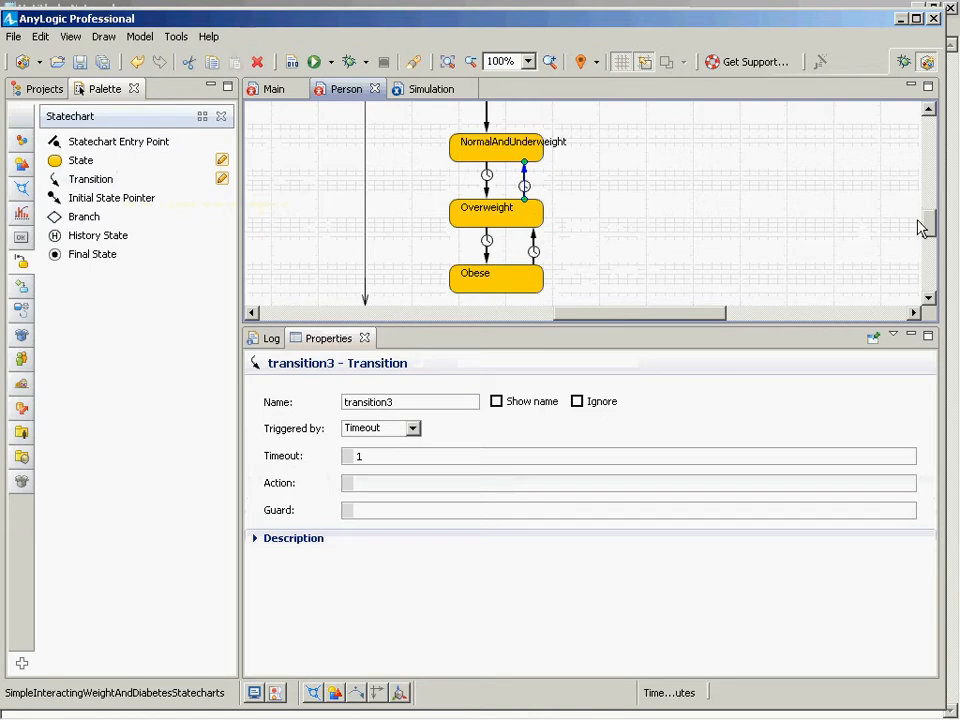
{"action": "scroll", "coordinate": [928, 225], "scroll_direction": "up", "scroll_amount": 1}
{"action": "scroll", "coordinate": [928, 228], "scroll_direction": "down", "scroll_amount": 1}
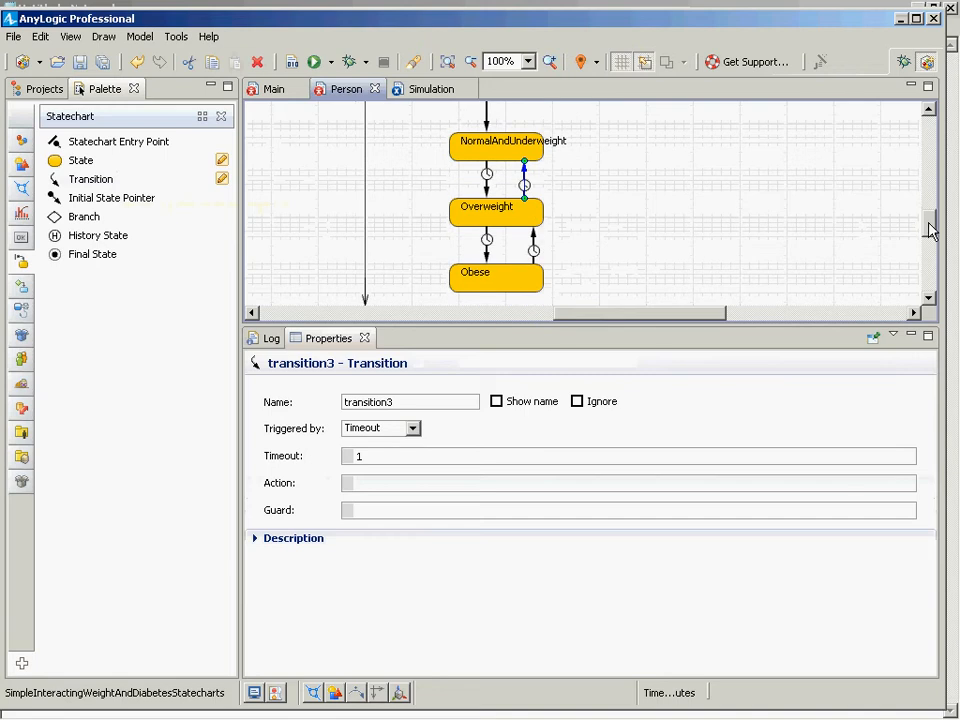
{"action": "left_click_drag", "start_coordinate": [929, 223], "coordinate": [929, 224]}
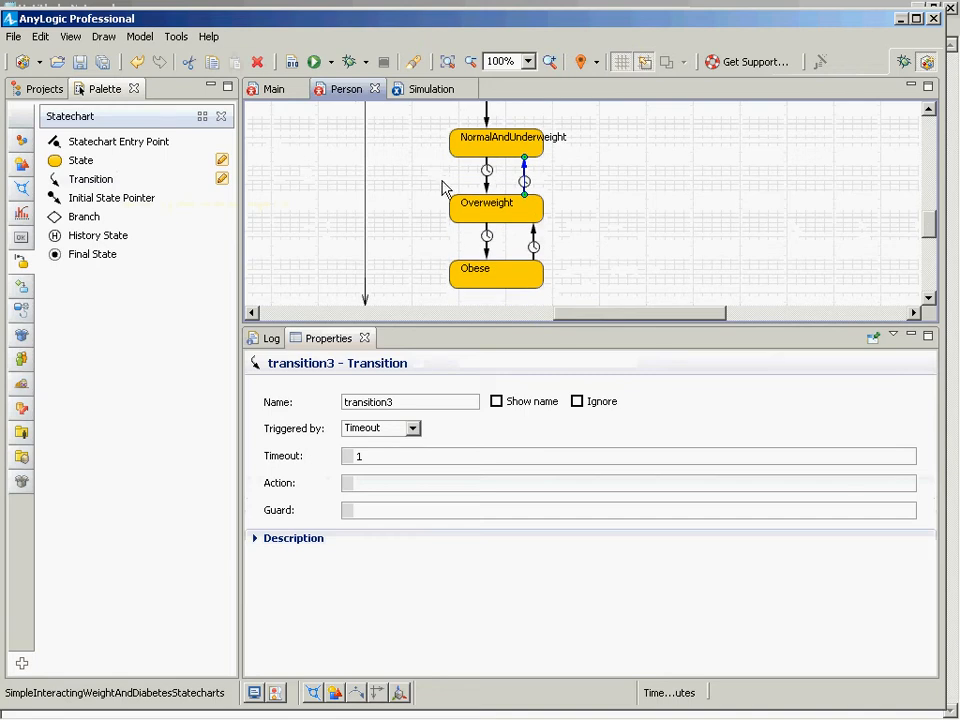
{"action": "left_click", "coordinate": [292, 63]}
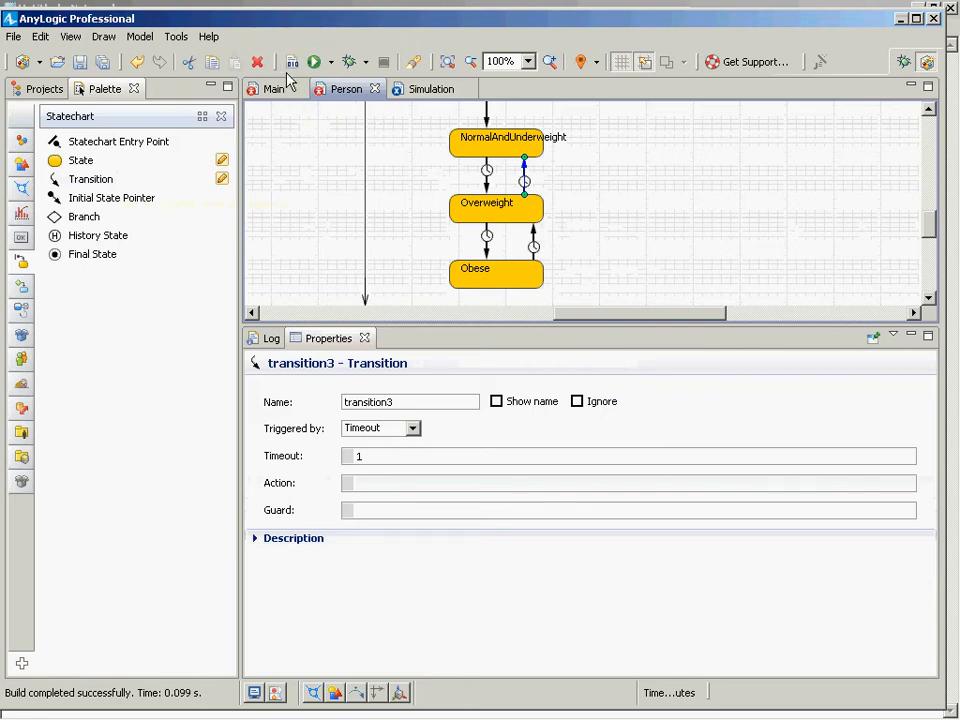
{"action": "left_click", "coordinate": [292, 64]}
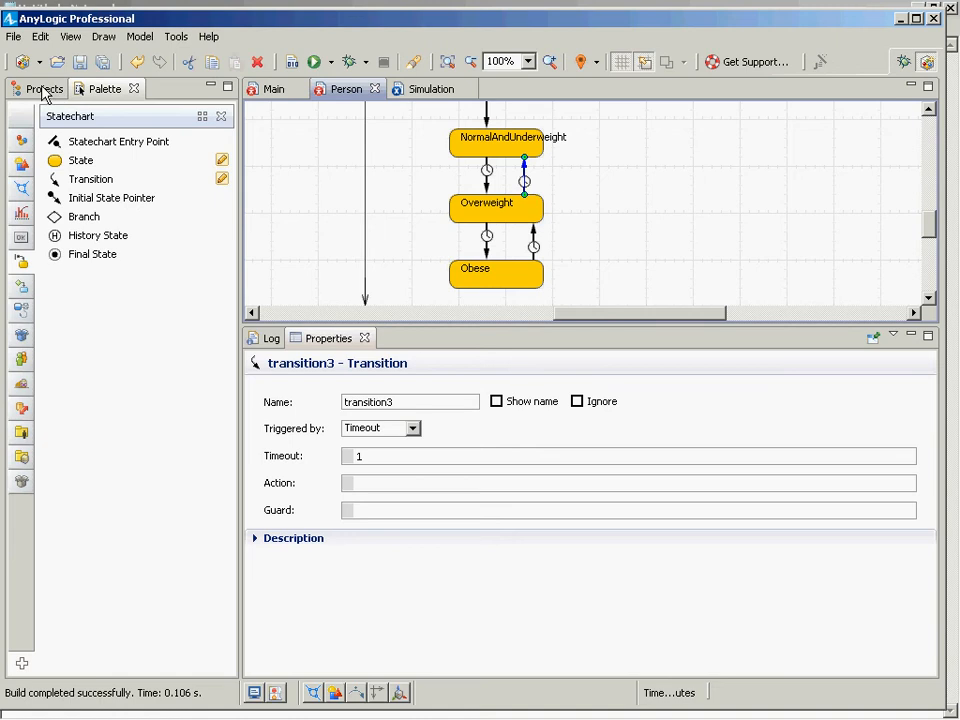
{"action": "left_click", "coordinate": [44, 90]}
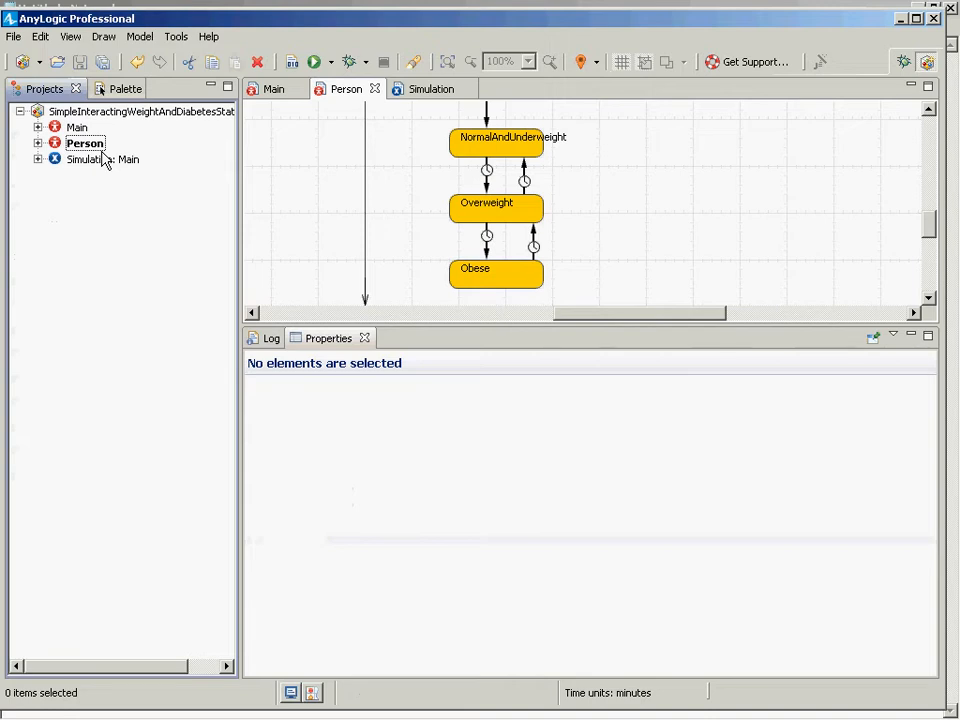
{"action": "left_click", "coordinate": [107, 162]}
{"action": "right_click", "coordinate": [107, 160]}
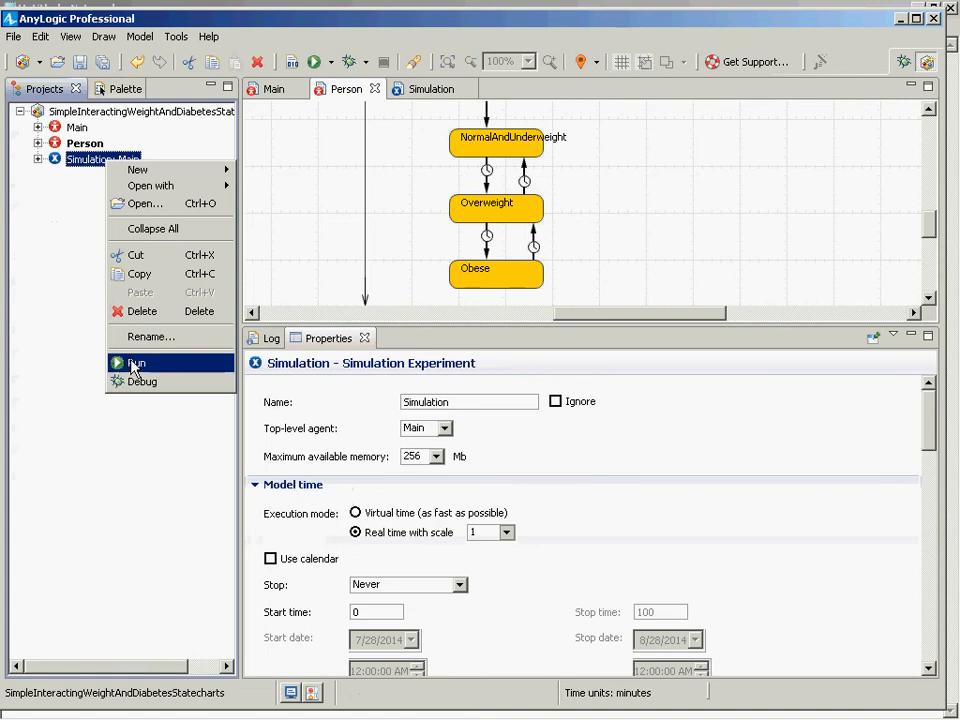
{"action": "left_click", "coordinate": [65, 262]}
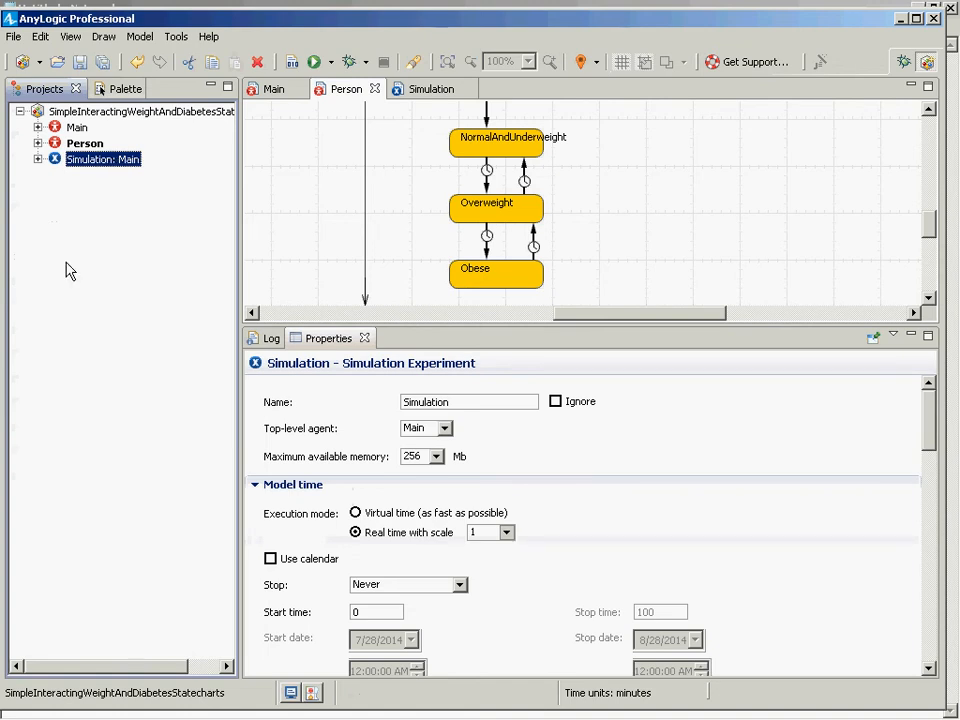
Step: Detach and delete the transition from Overweight to NormalAndUnderweight, and redraw it between the same two states
{"action": "left_click", "coordinate": [526, 176]}
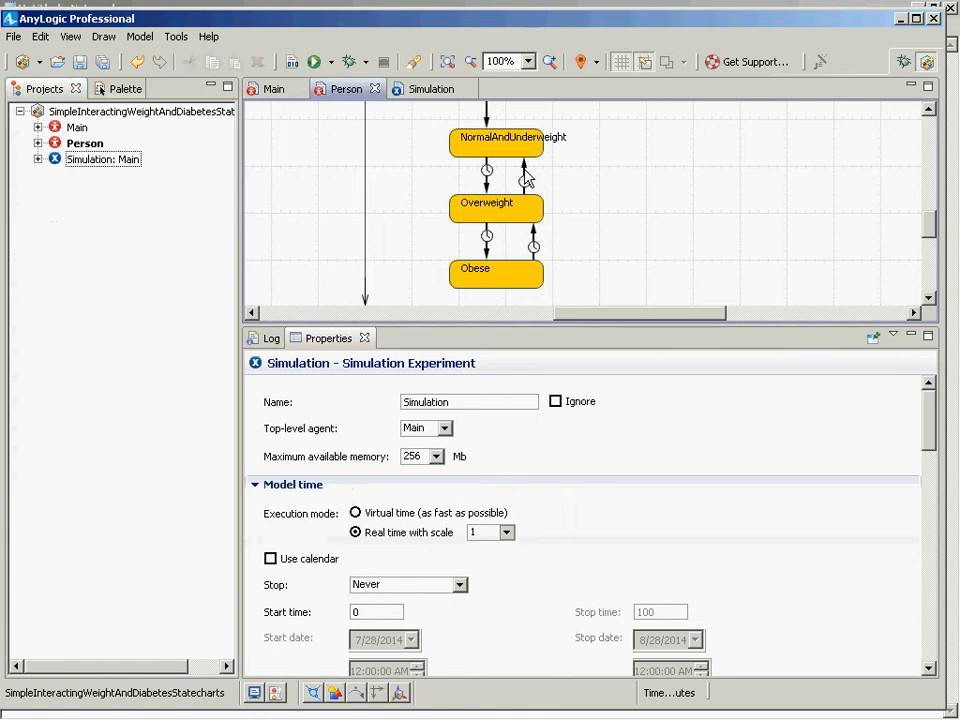
{"action": "left_click", "coordinate": [525, 185]}
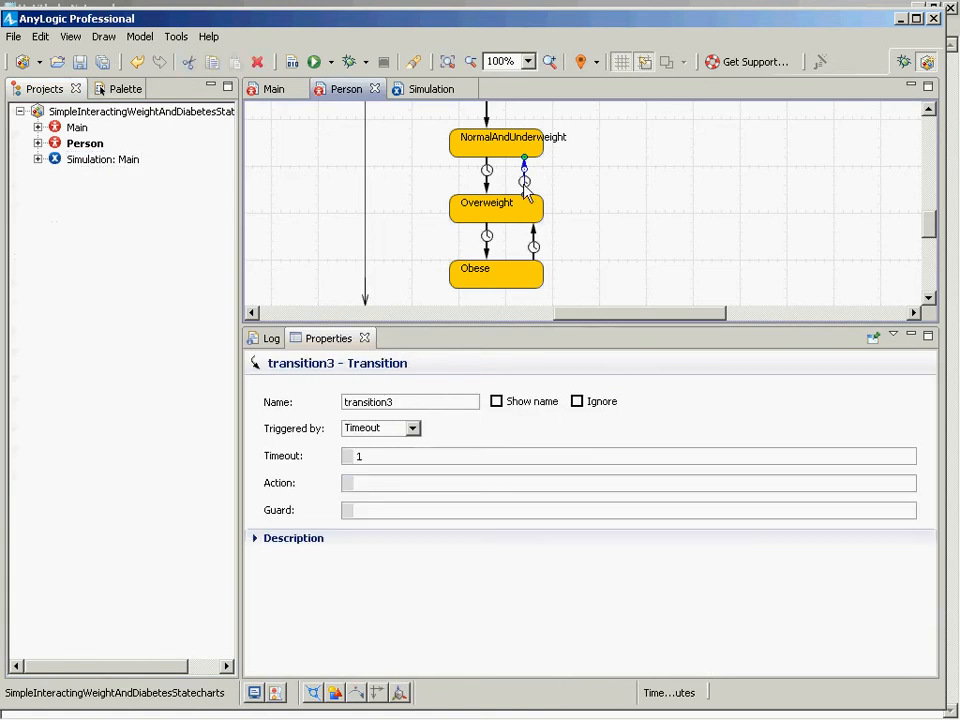
{"action": "left_click_drag", "start_coordinate": [523, 183], "coordinate": [626, 198]}
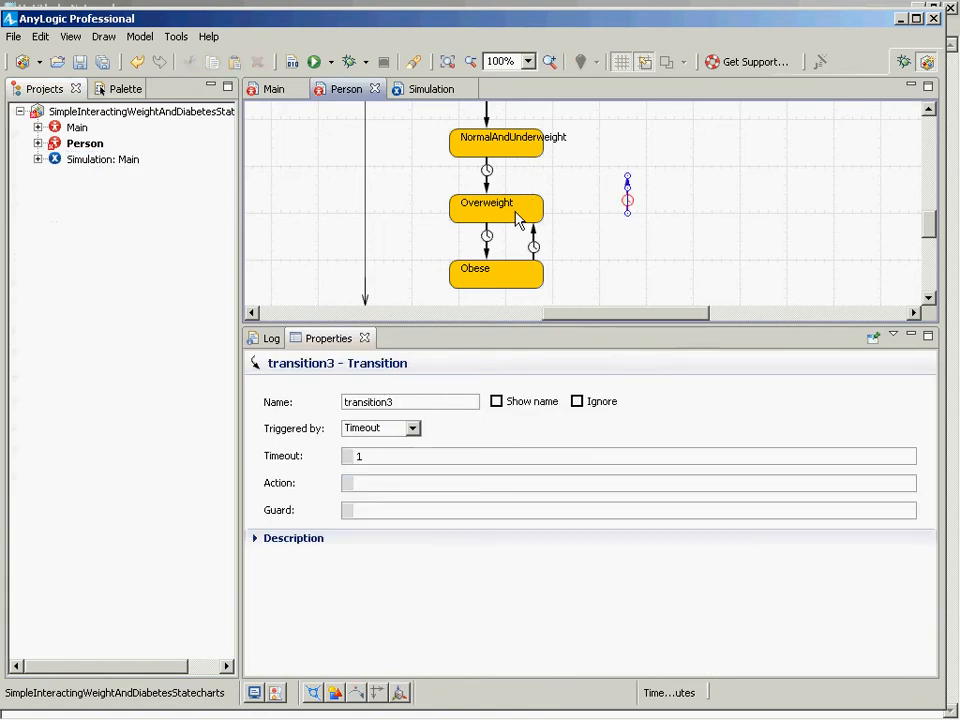
{"action": "key", "text": "Delete"}
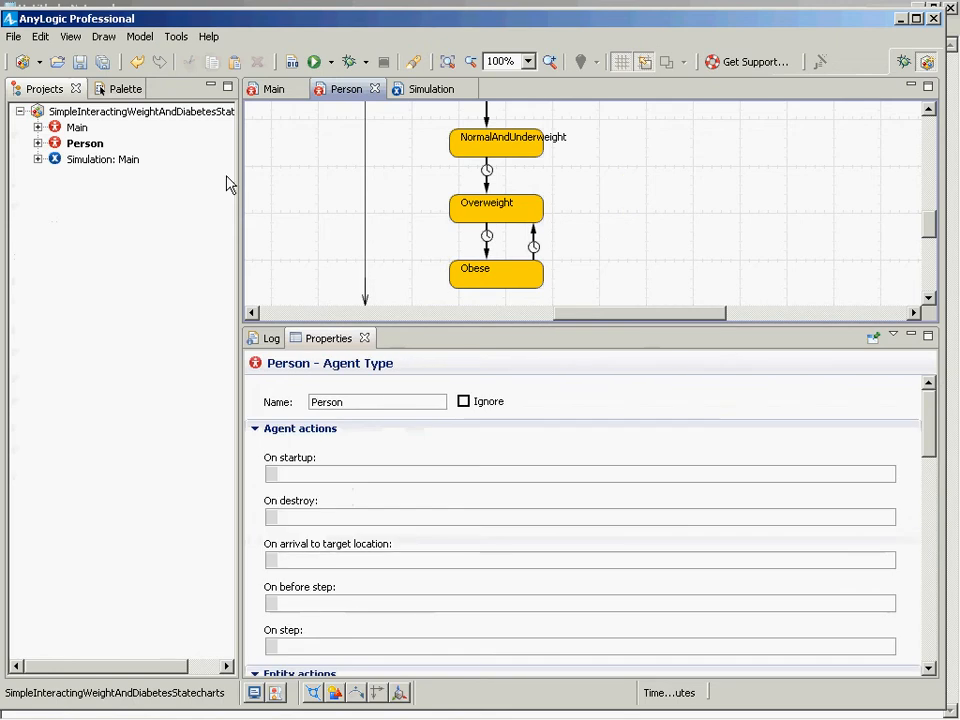
{"action": "left_click", "coordinate": [102, 90]}
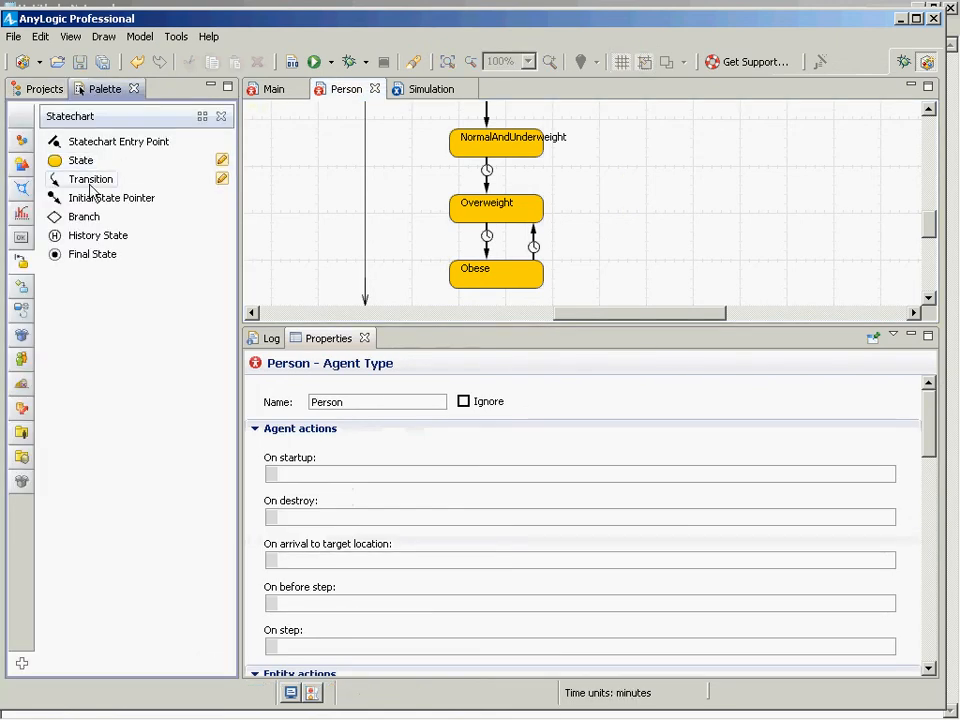
{"action": "left_click", "coordinate": [221, 179]}
{"action": "left_click", "coordinate": [496, 232]}
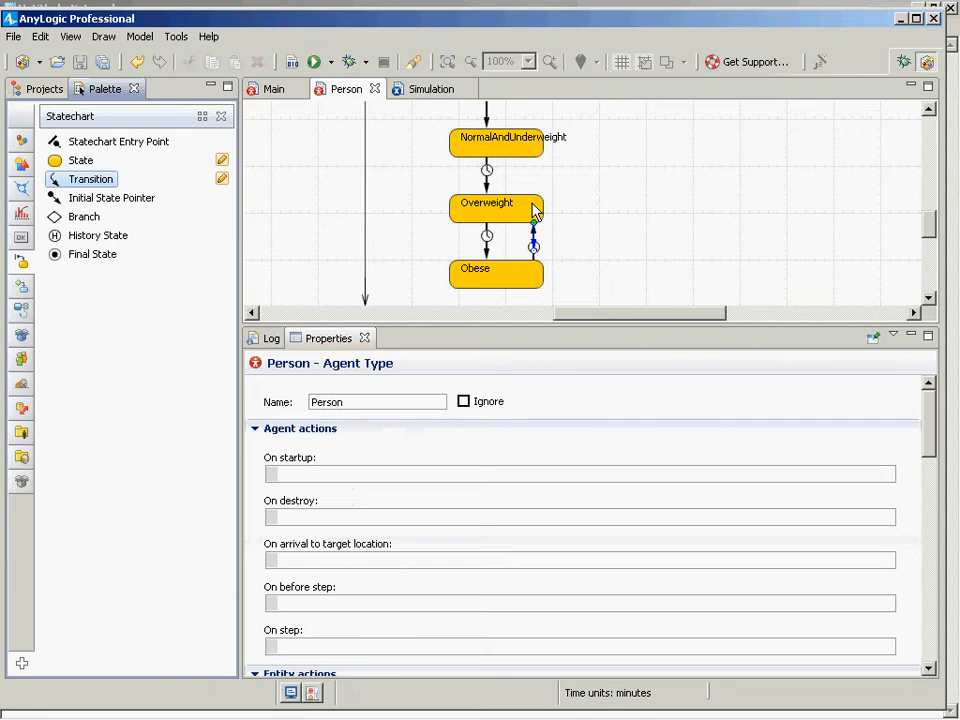
{"action": "left_click", "coordinate": [516, 221]}
{"action": "left_click_drag", "start_coordinate": [521, 214], "coordinate": [523, 156]}
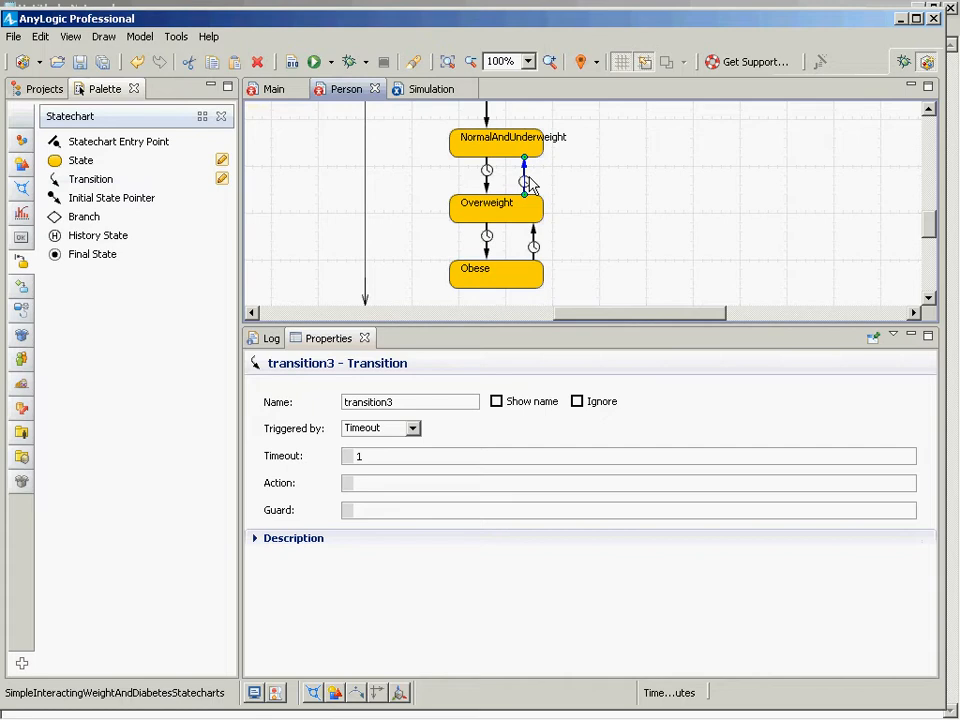
Step: Detach the tip of the upward transition from NormalAndUnderweight, build the model, then reattach the tip to the state and save
{"action": "left_click_drag", "start_coordinate": [524, 158], "coordinate": [590, 176]}
{"action": "left_click", "coordinate": [296, 63]}
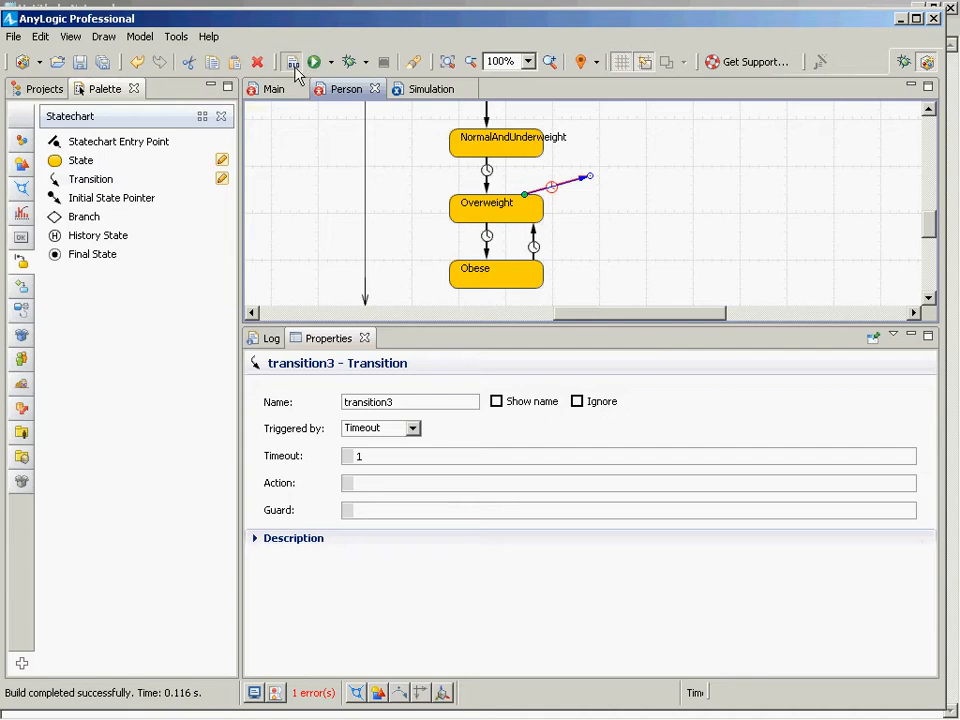
{"action": "left_click", "coordinate": [295, 67]}
{"action": "left_click_drag", "start_coordinate": [588, 179], "coordinate": [522, 158]}
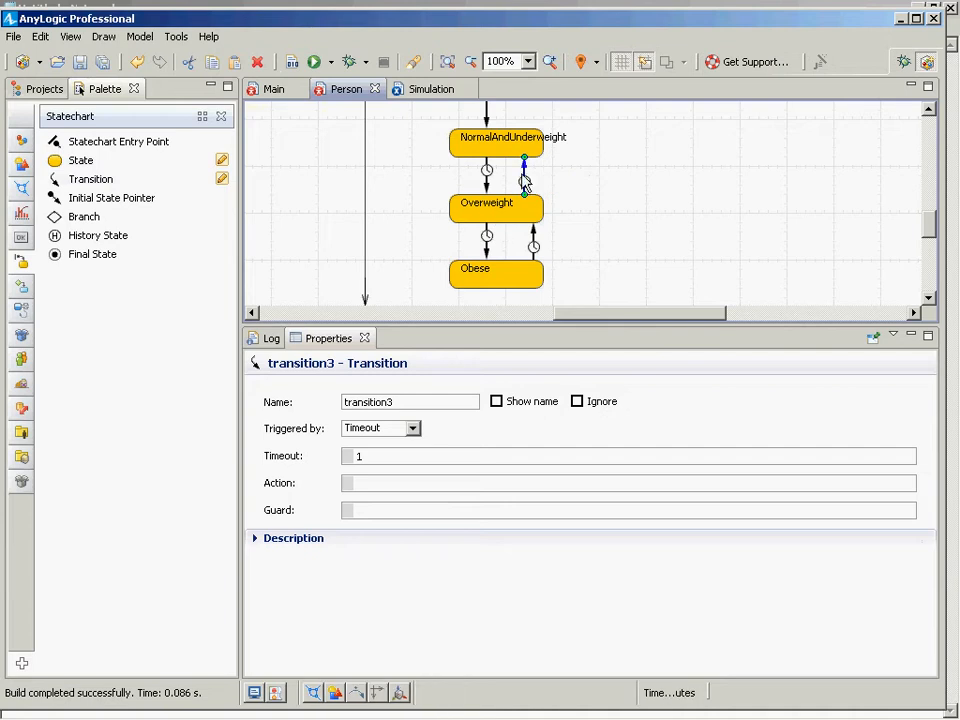
{"action": "key", "text": "ctrl+s"}
Step: Examine the properties of the weightStatechart entry point and of the transitions between NormalAndUnderweight and Overweight, including the trigger type
{"action": "scroll", "coordinate": [525, 197], "scroll_direction": "up", "scroll_amount": 2}
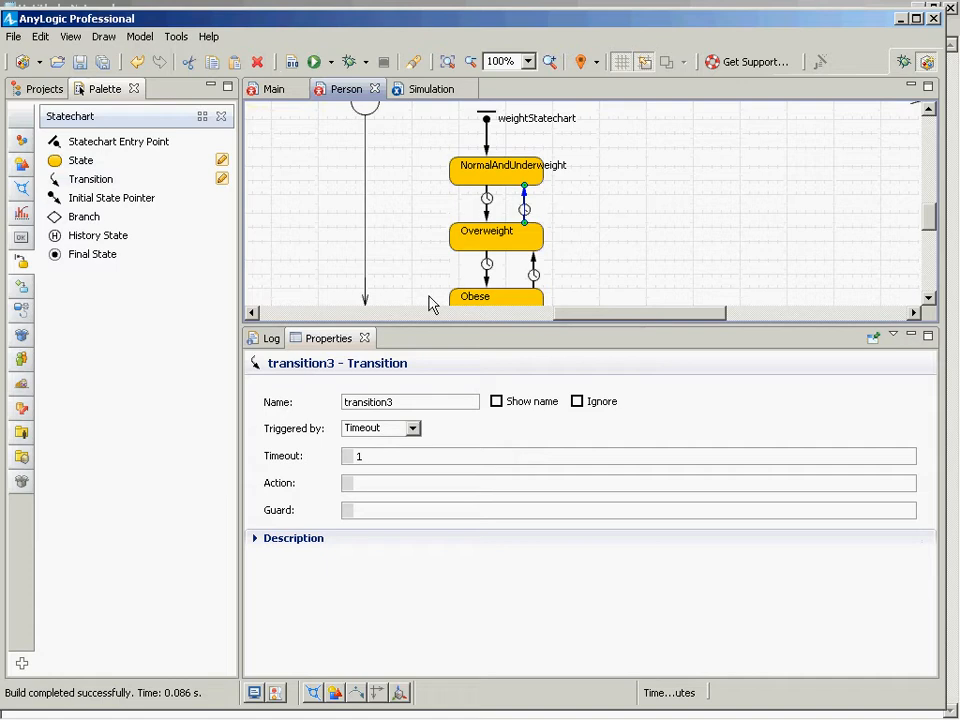
{"action": "left_click", "coordinate": [488, 121]}
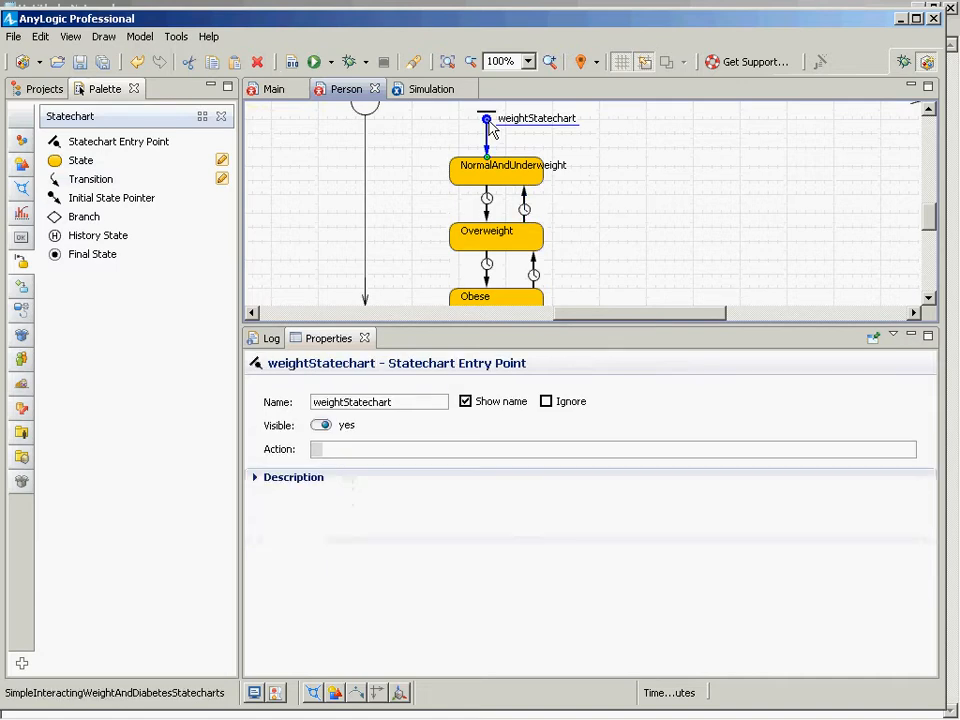
{"action": "left_click", "coordinate": [487, 196]}
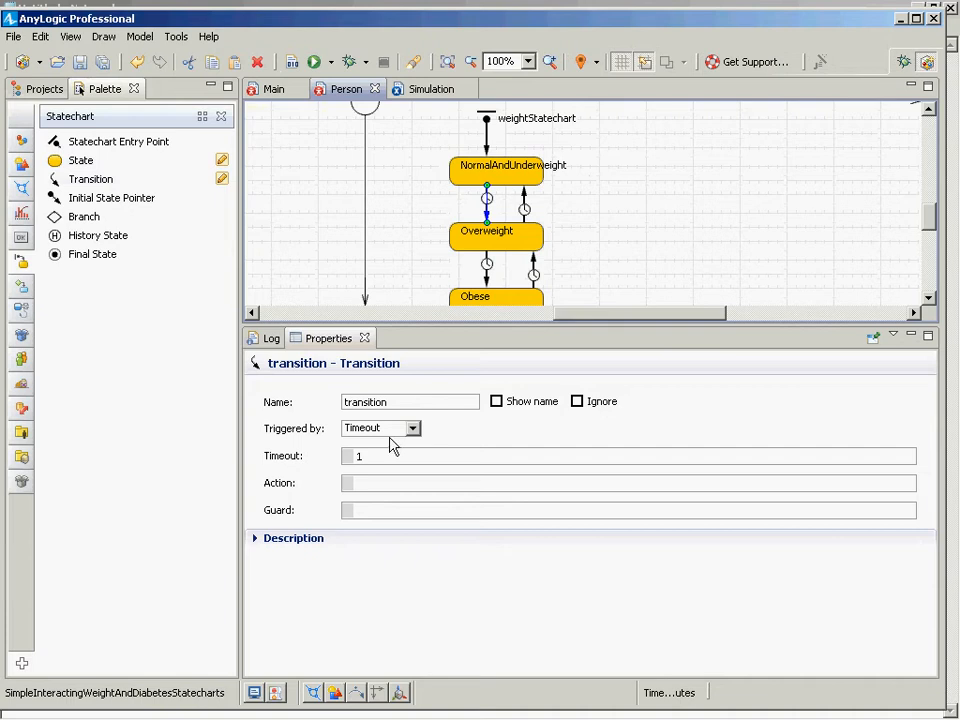
{"action": "left_click", "coordinate": [488, 124]}
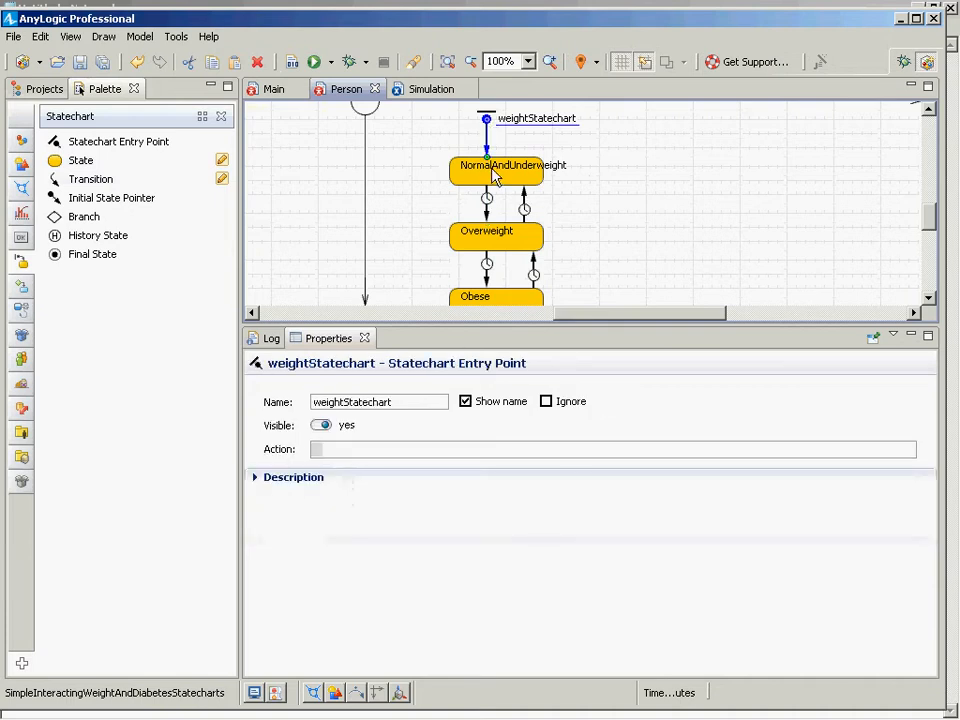
{"action": "left_click", "coordinate": [487, 212]}
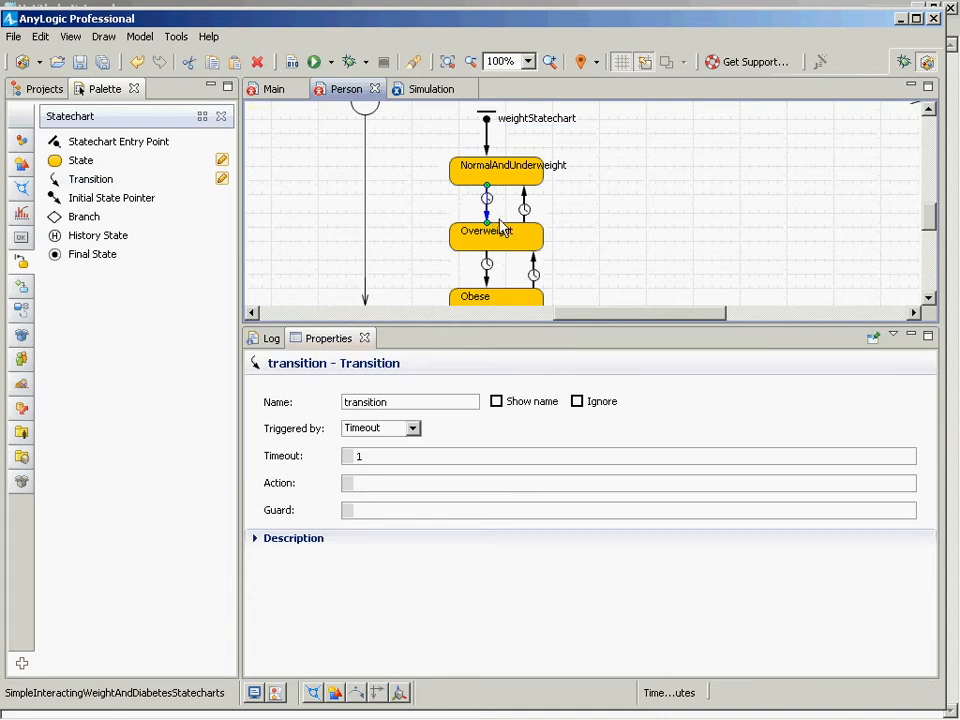
{"action": "left_click", "coordinate": [90, 179]}
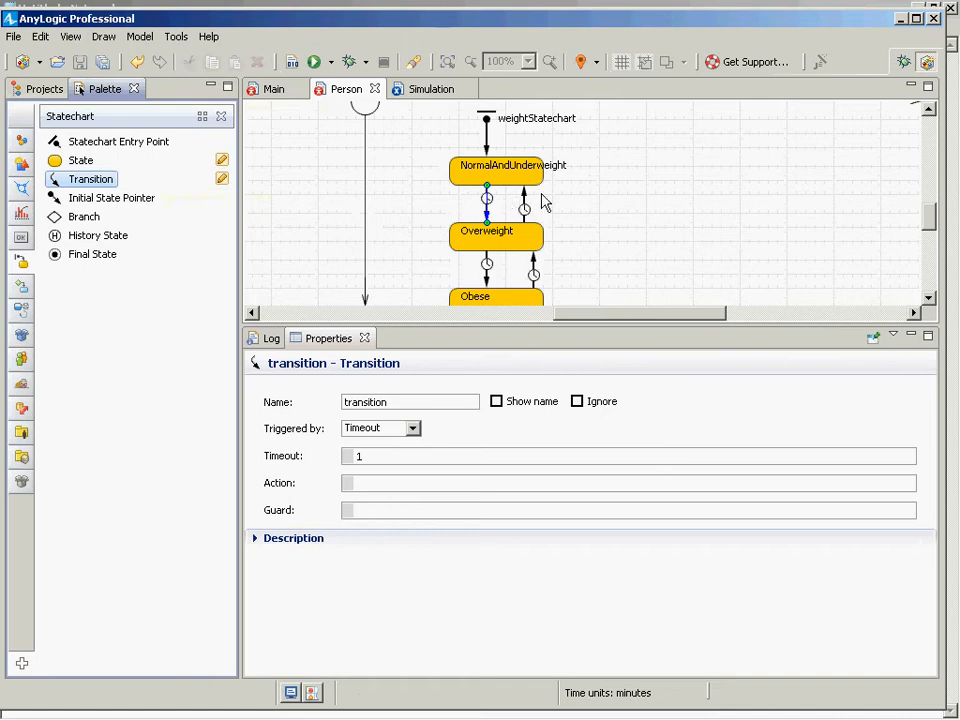
{"action": "left_click", "coordinate": [525, 209]}
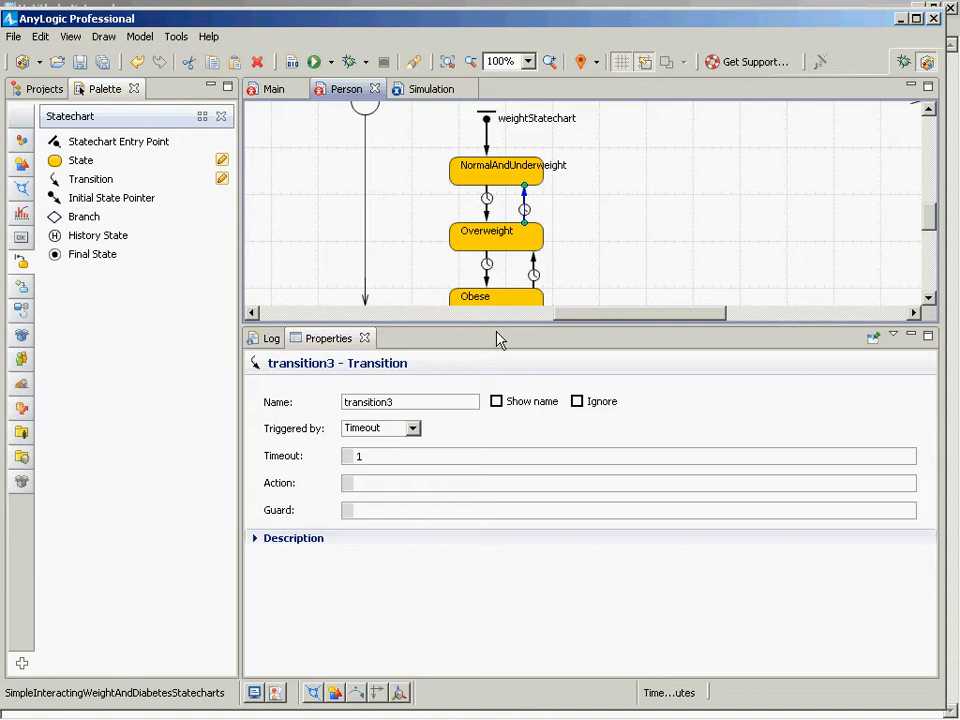
{"action": "left_click", "coordinate": [412, 428]}
{"action": "left_click", "coordinate": [412, 430]}
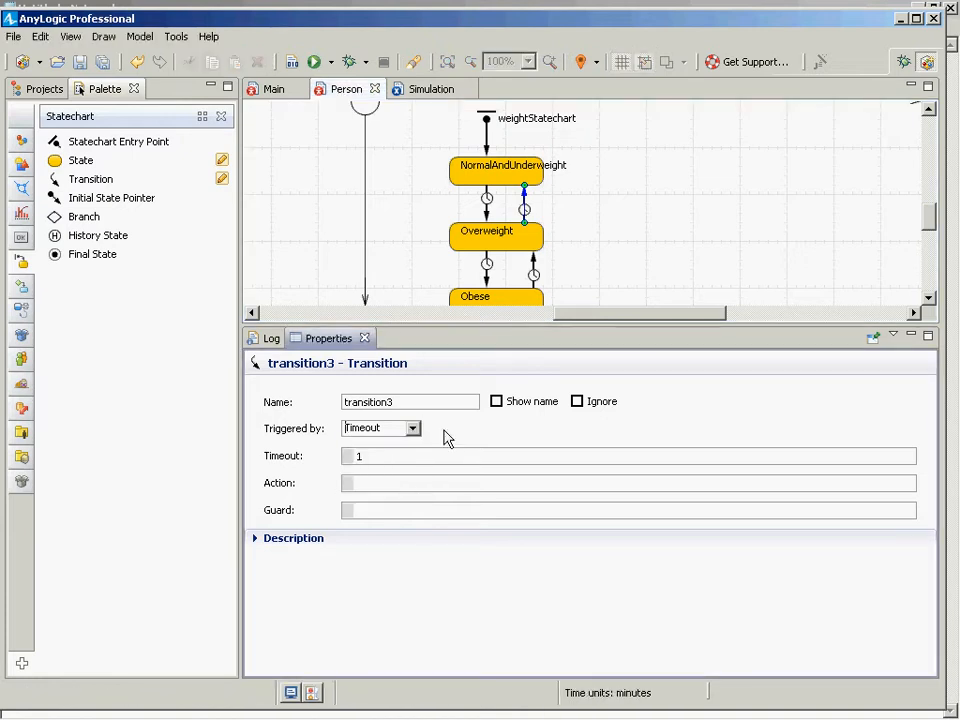
Step: Move the Obese-to-Overweight transition sideways to line up with the upward transition above it, and save the model
{"action": "left_click", "coordinate": [532, 270]}
{"action": "left_click_drag", "start_coordinate": [532, 266], "coordinate": [495, 265]}
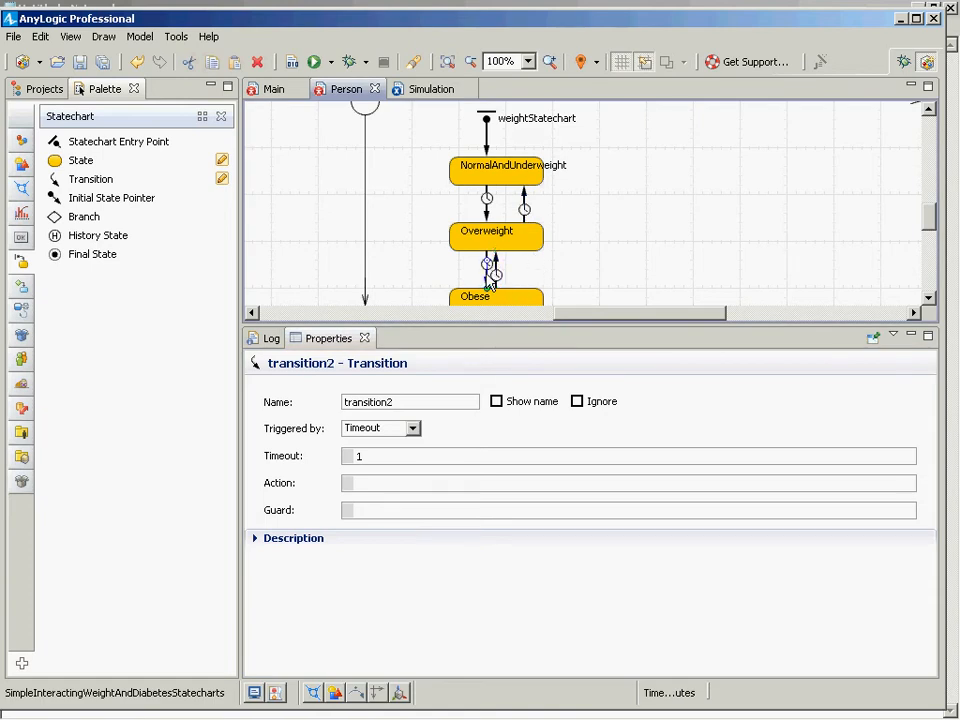
{"action": "left_click", "coordinate": [487, 278]}
{"action": "left_click_drag", "start_coordinate": [497, 277], "coordinate": [517, 311]}
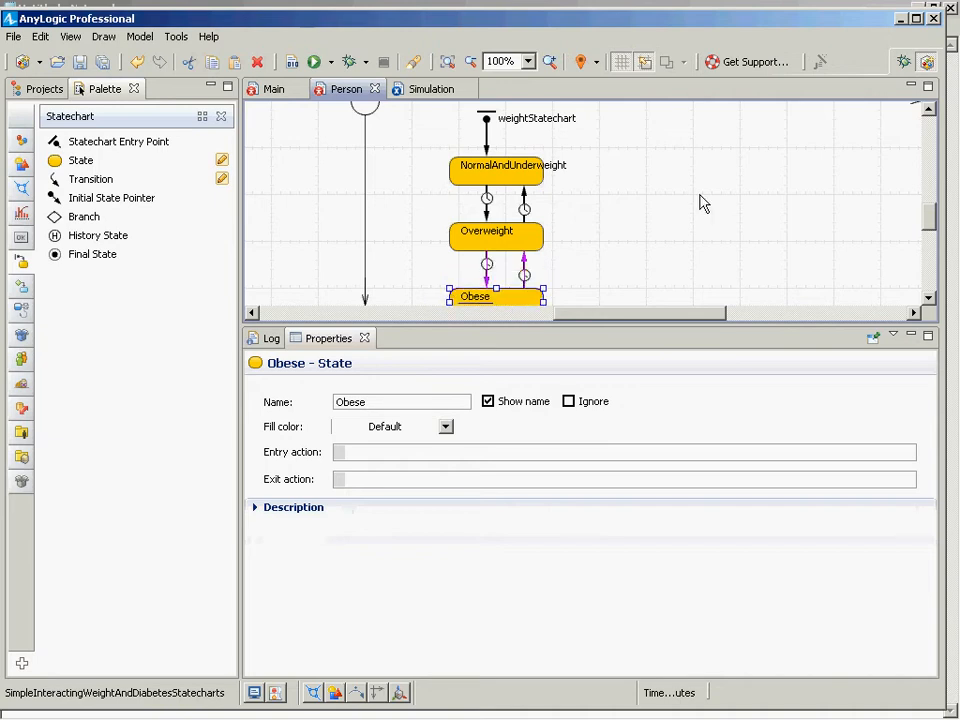
{"action": "key", "text": "ctrl+s"}
Step: Run the Simulation experiment of the model
{"action": "left_click", "coordinate": [30, 88]}
{"action": "left_click", "coordinate": [100, 161]}
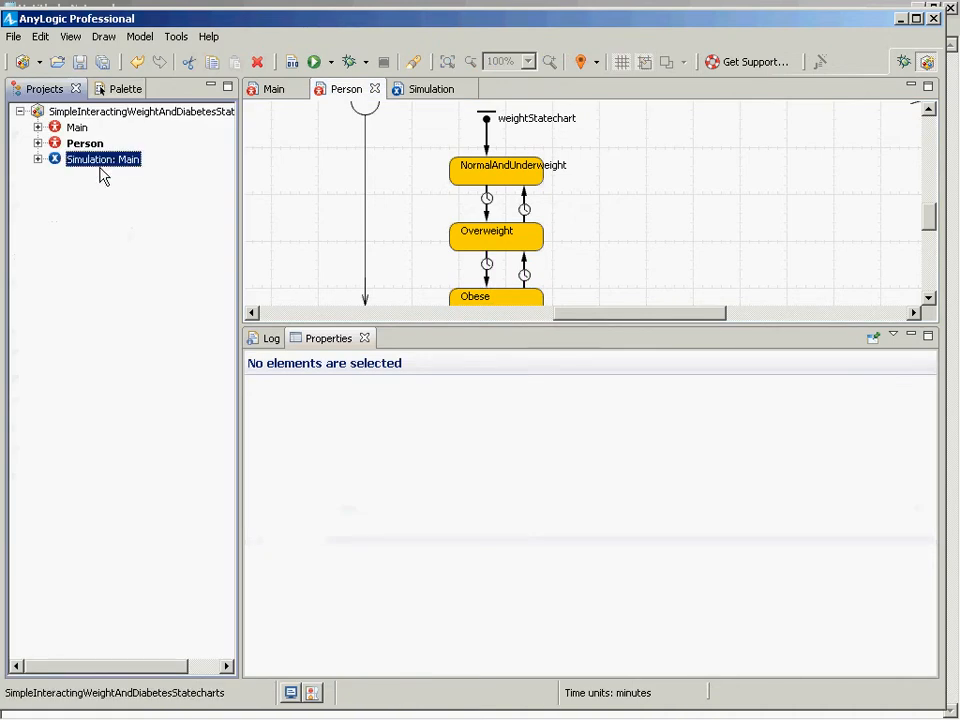
{"action": "right_click", "coordinate": [100, 161]}
{"action": "left_click", "coordinate": [140, 362]}
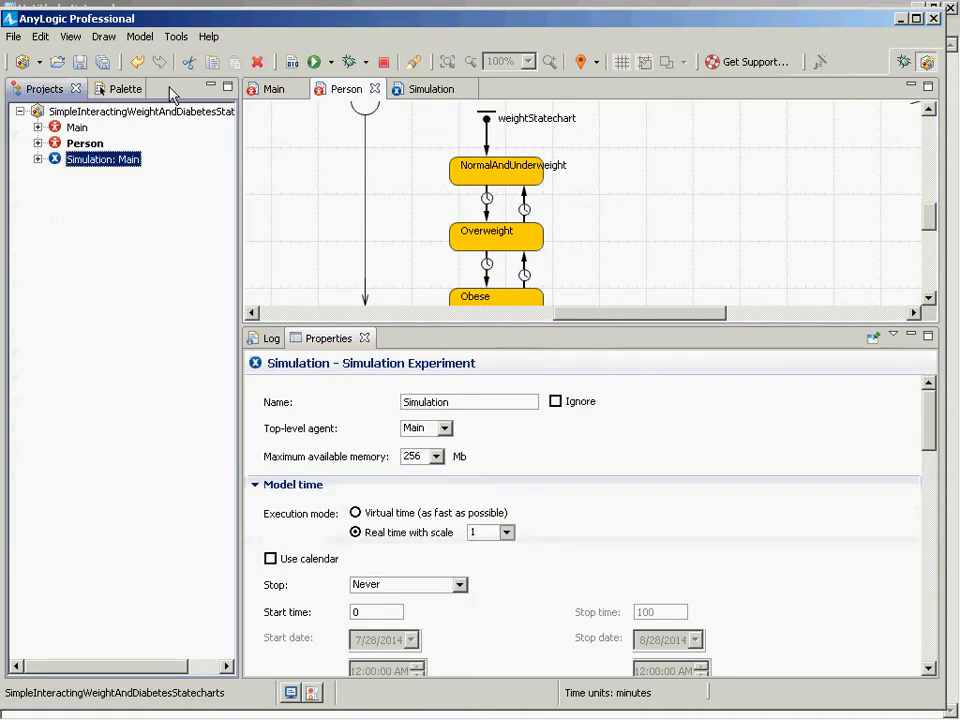
{"action": "left_click", "coordinate": [112, 150]}
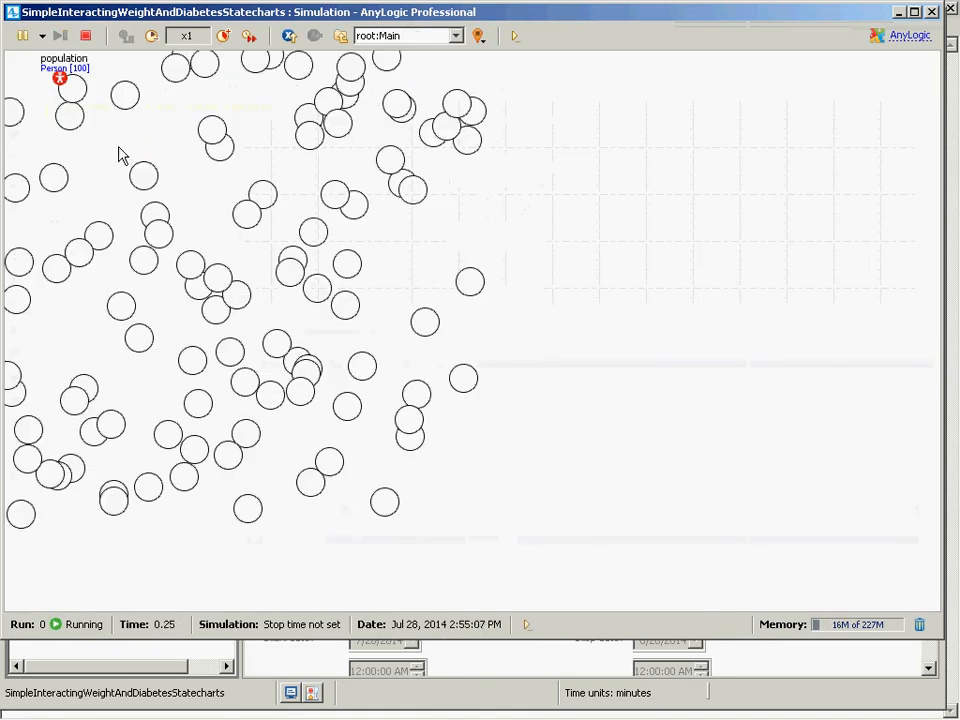
Step: View the weight statechart of the first population agent in the running simulation, then stop the run and close its window
{"action": "left_click", "coordinate": [392, 38]}
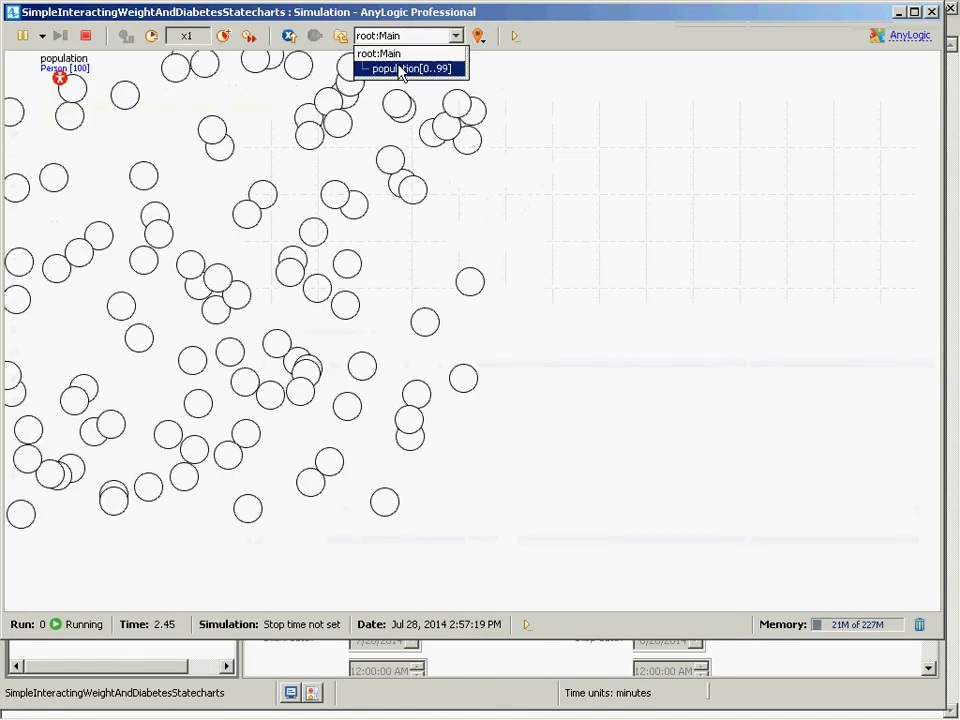
{"action": "left_click", "coordinate": [400, 67]}
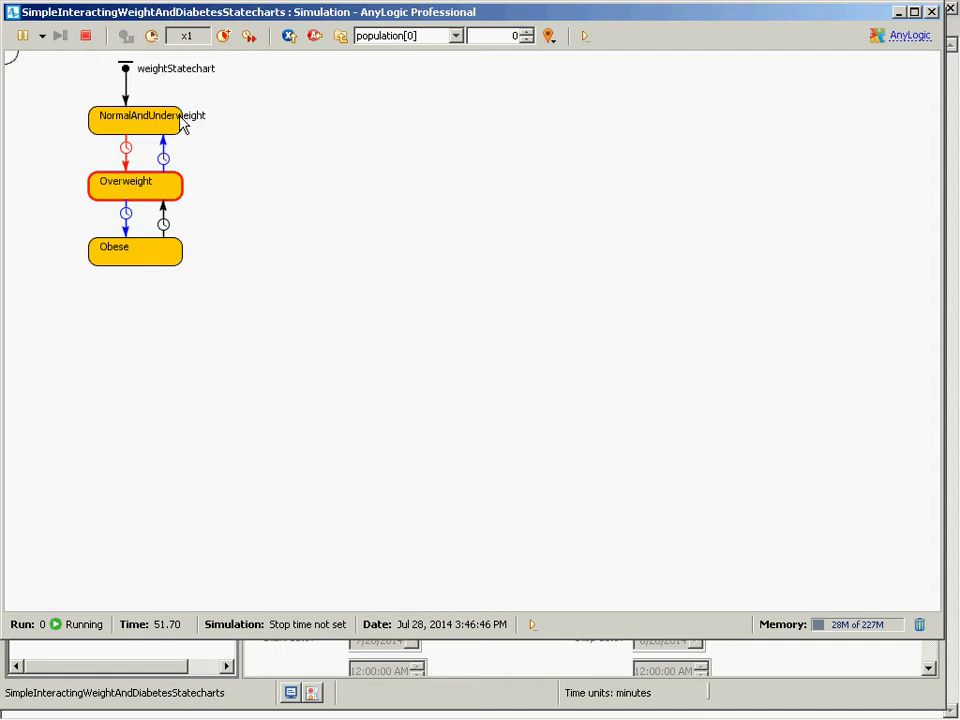
{"action": "left_click", "coordinate": [90, 36]}
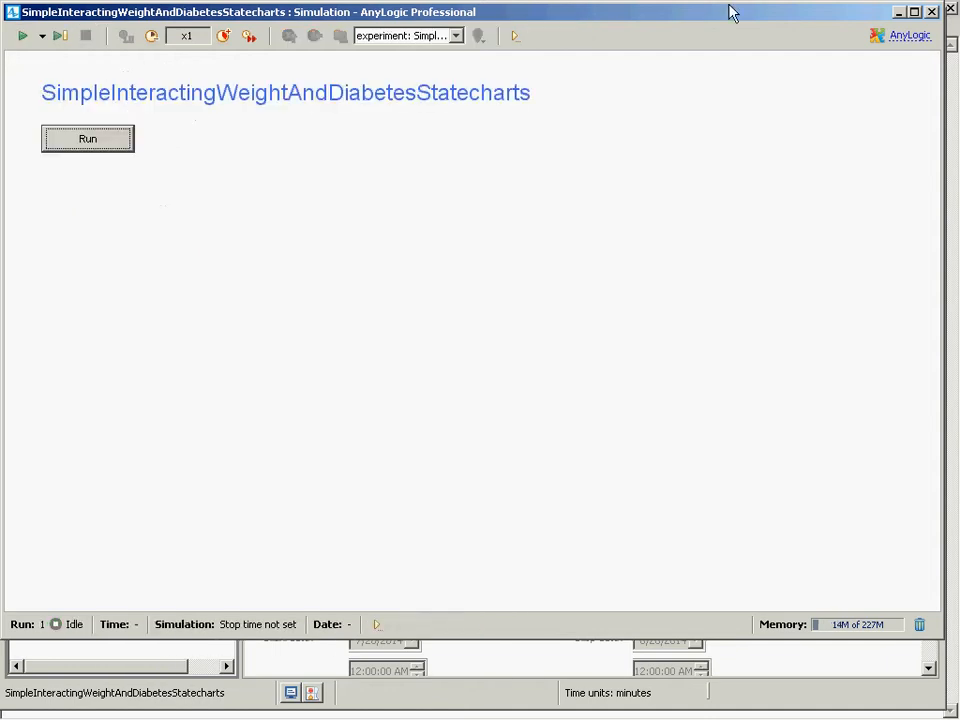
{"action": "left_click", "coordinate": [932, 12]}
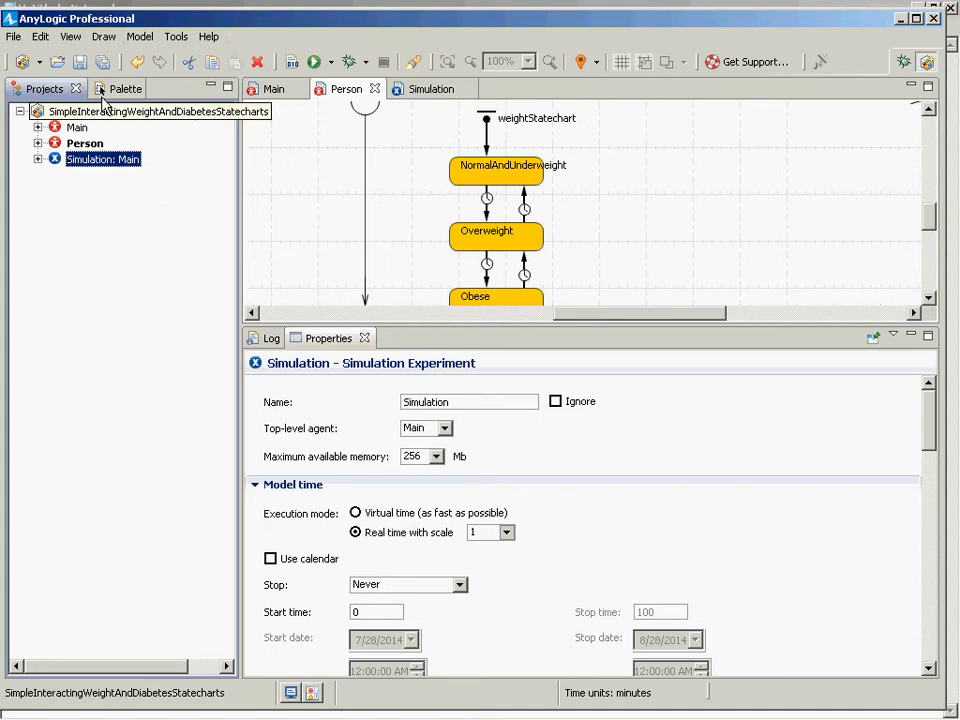
Step: Run the Simulation experiment again from the project
{"action": "left_click", "coordinate": [117, 91]}
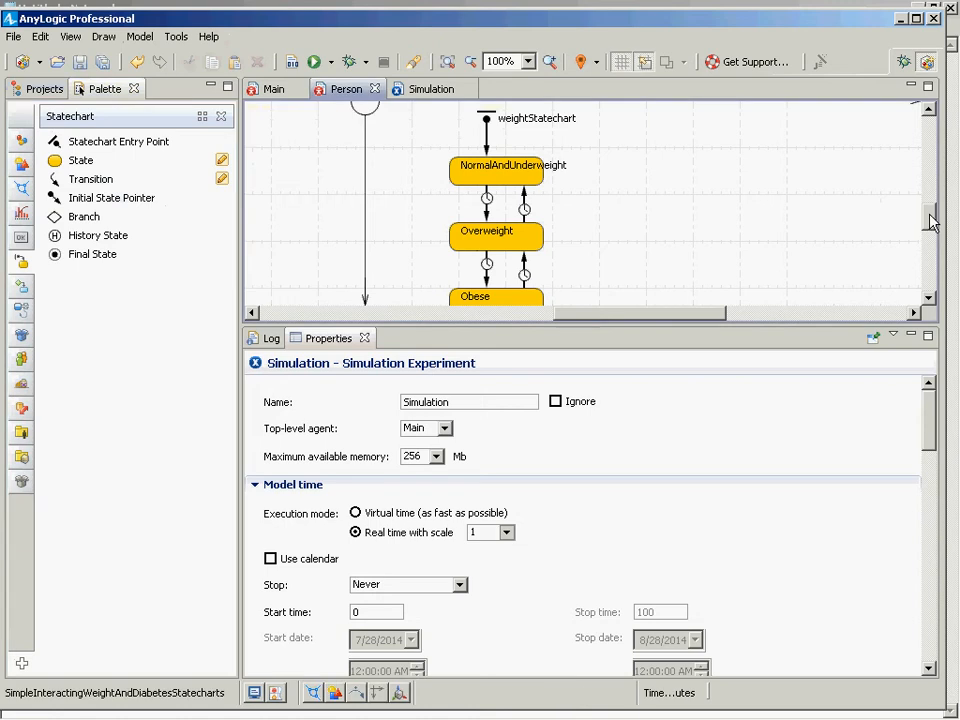
{"action": "left_click_drag", "start_coordinate": [933, 215], "coordinate": [911, 225]}
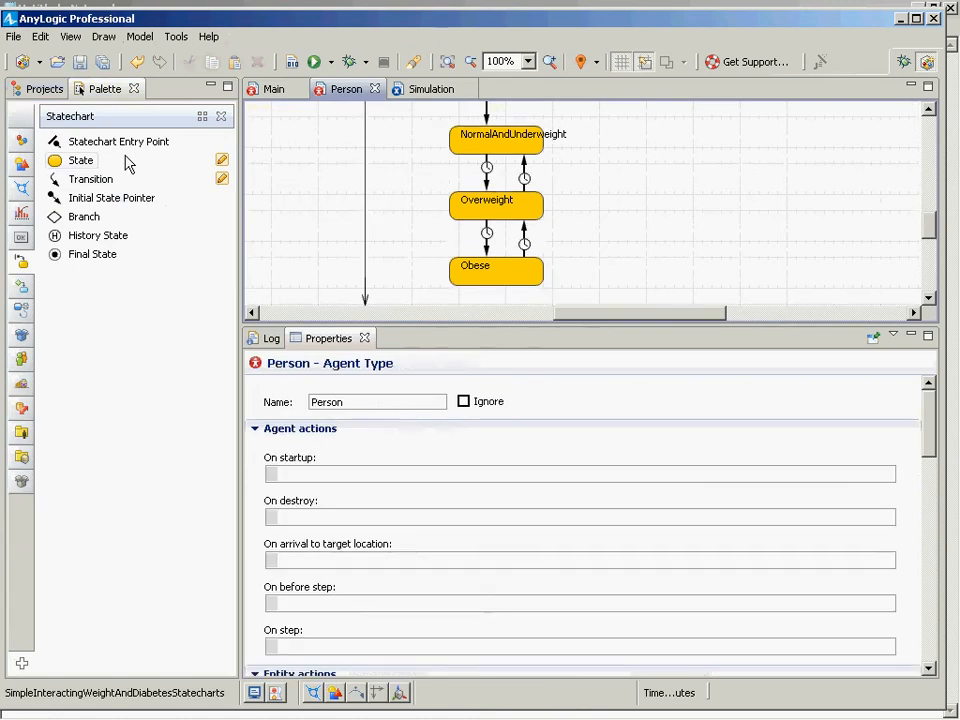
{"action": "left_click", "coordinate": [42, 89]}
{"action": "left_click", "coordinate": [106, 160]}
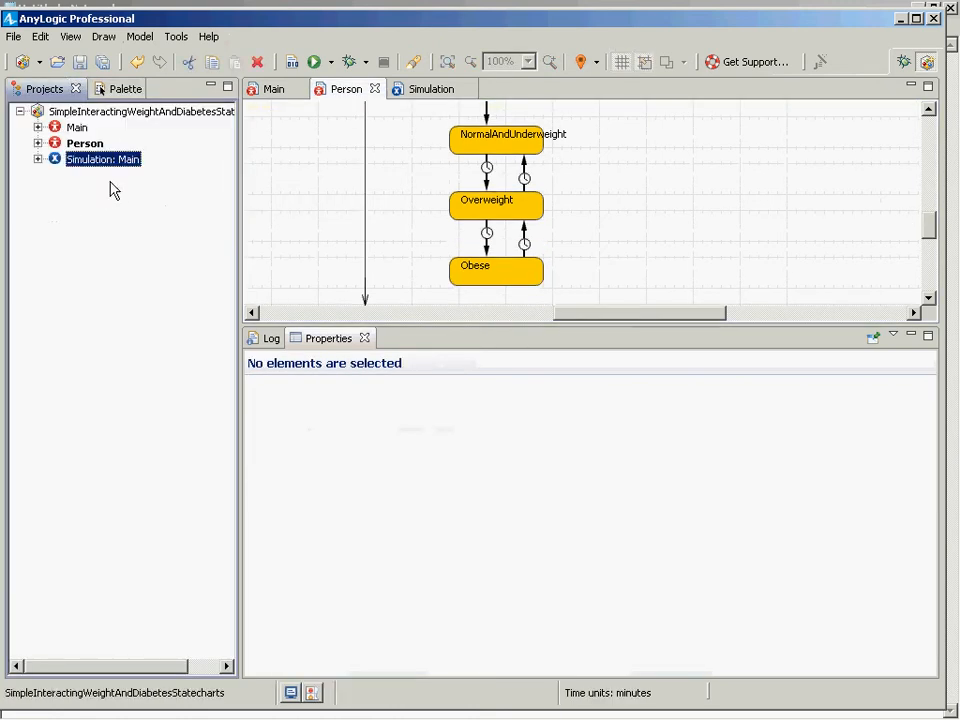
{"action": "right_click", "coordinate": [106, 160]}
{"action": "left_click", "coordinate": [136, 366]}
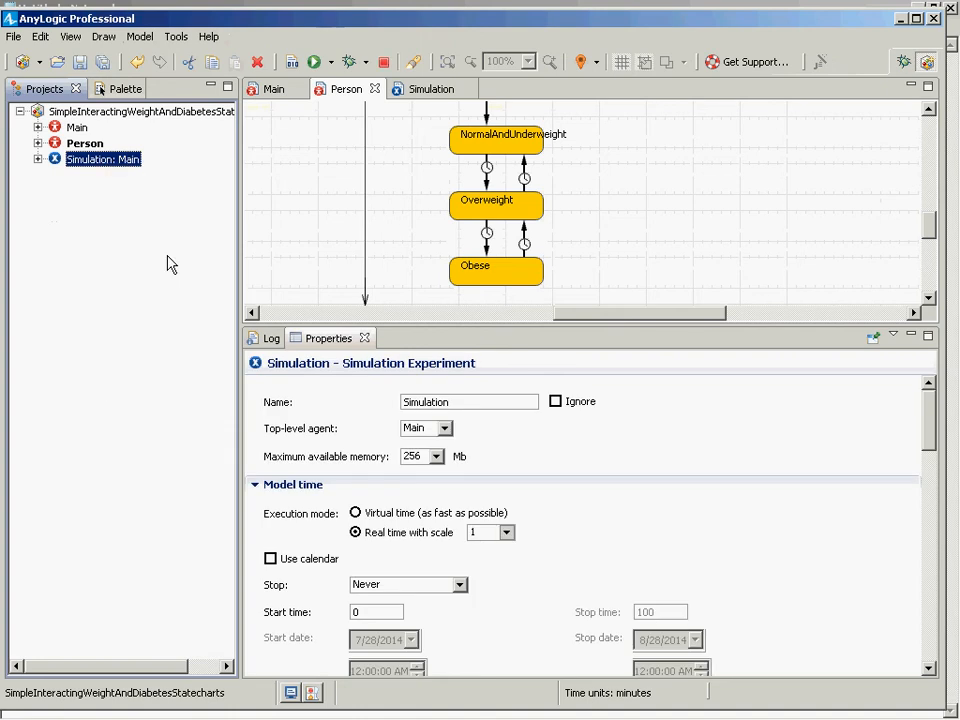
{"action": "left_click", "coordinate": [127, 147]}
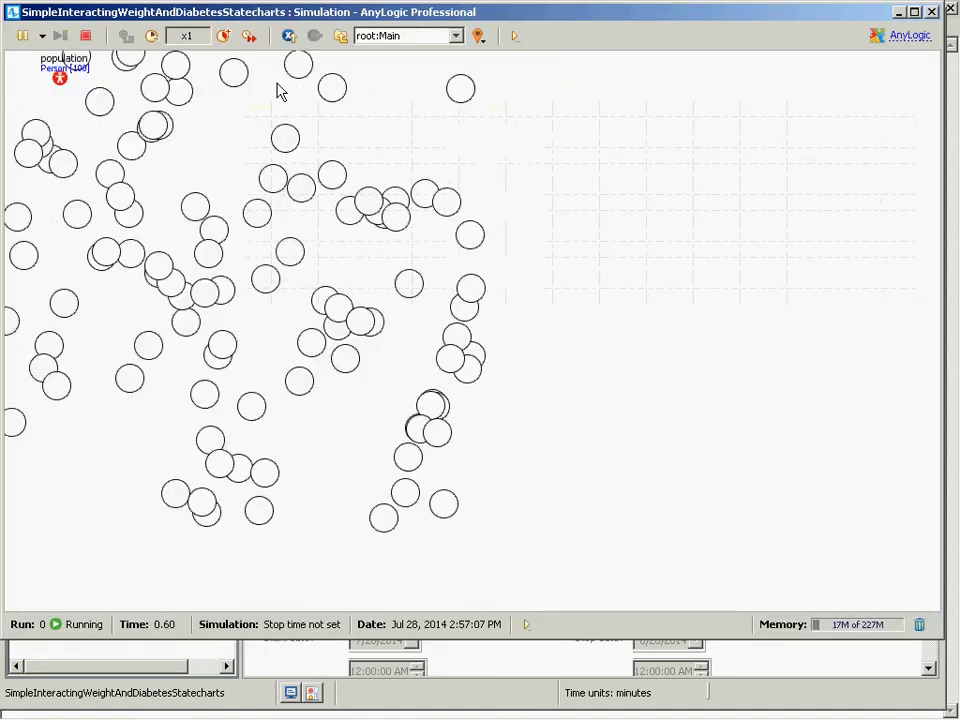
Step: Examine the weight statecharts of population agents 0 to 4 in the running simulation, and close the run window
{"action": "left_click", "coordinate": [380, 40]}
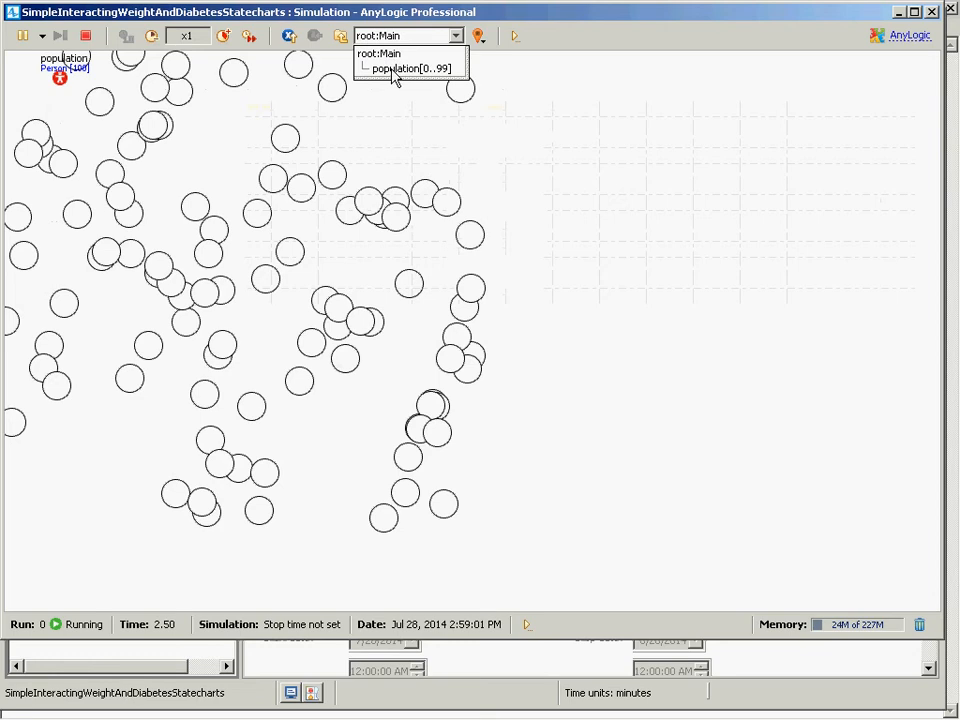
{"action": "left_click", "coordinate": [395, 69]}
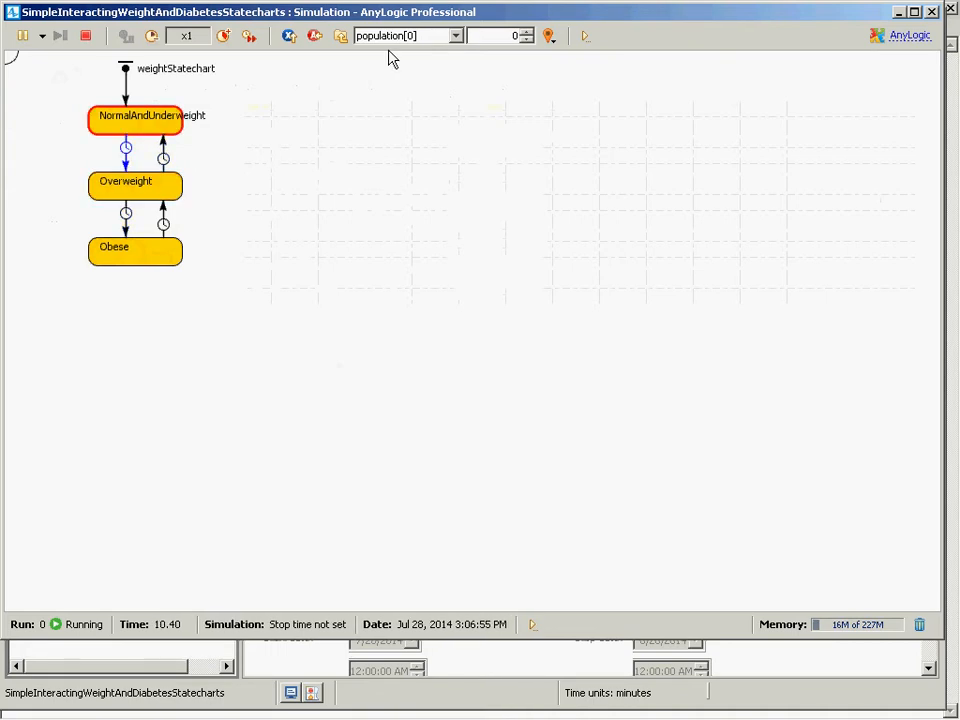
{"action": "left_click", "coordinate": [527, 31]}
{"action": "left_click", "coordinate": [527, 31]}
{"action": "left_click", "coordinate": [527, 31]}
{"action": "left_click", "coordinate": [527, 31]}
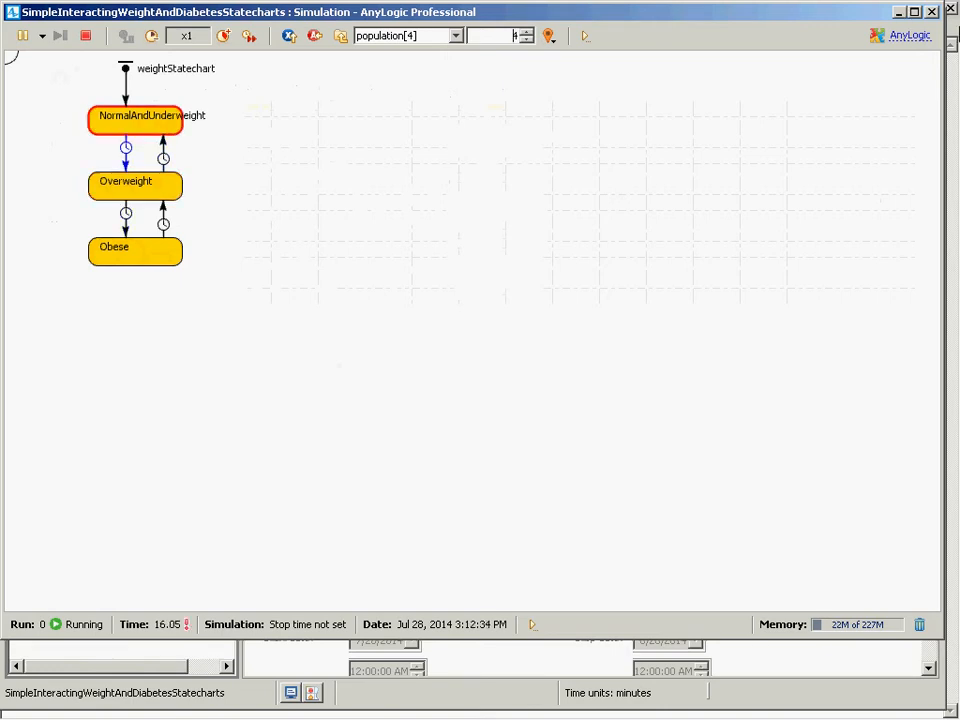
{"action": "left_click", "coordinate": [932, 13]}
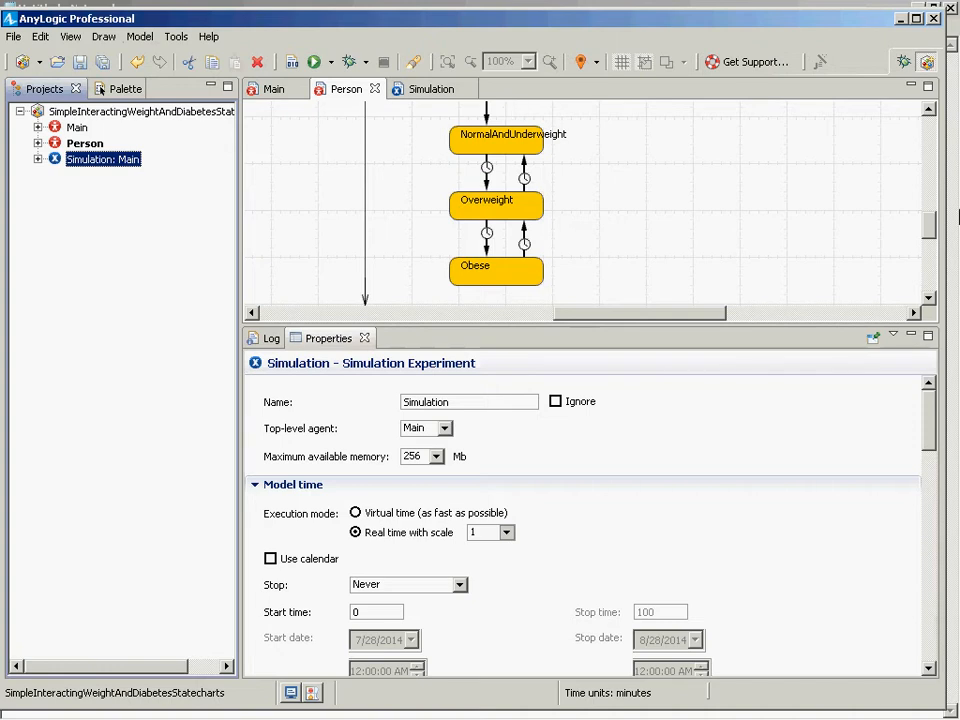
Step: Add a variable named color to the Person agent, beside the NormalAndUnderweight state
{"action": "left_click", "coordinate": [100, 92]}
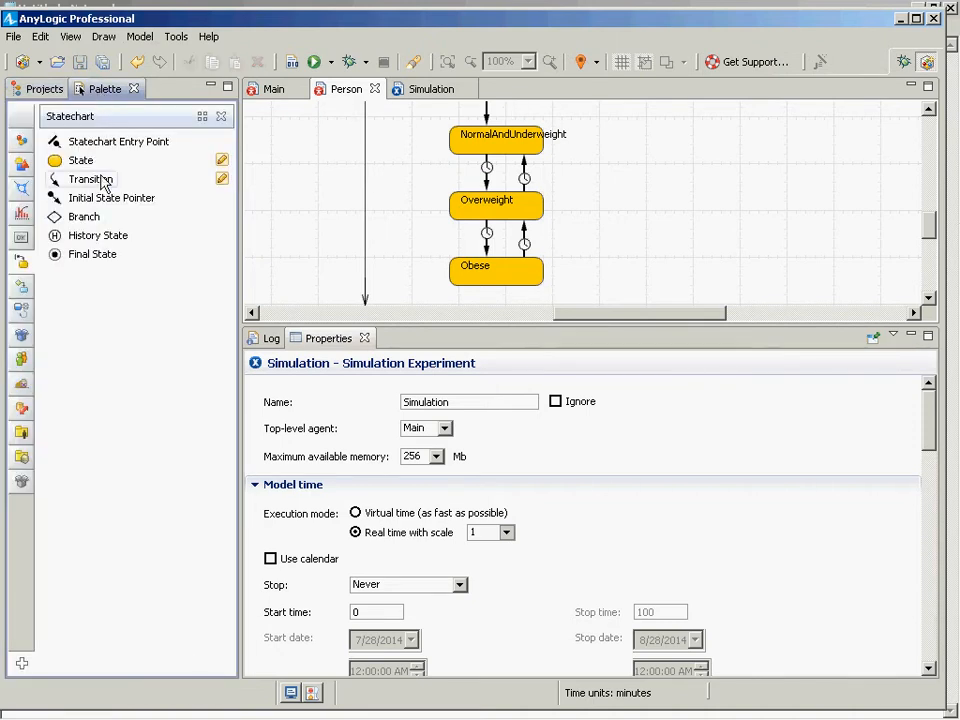
{"action": "left_click", "coordinate": [22, 145]}
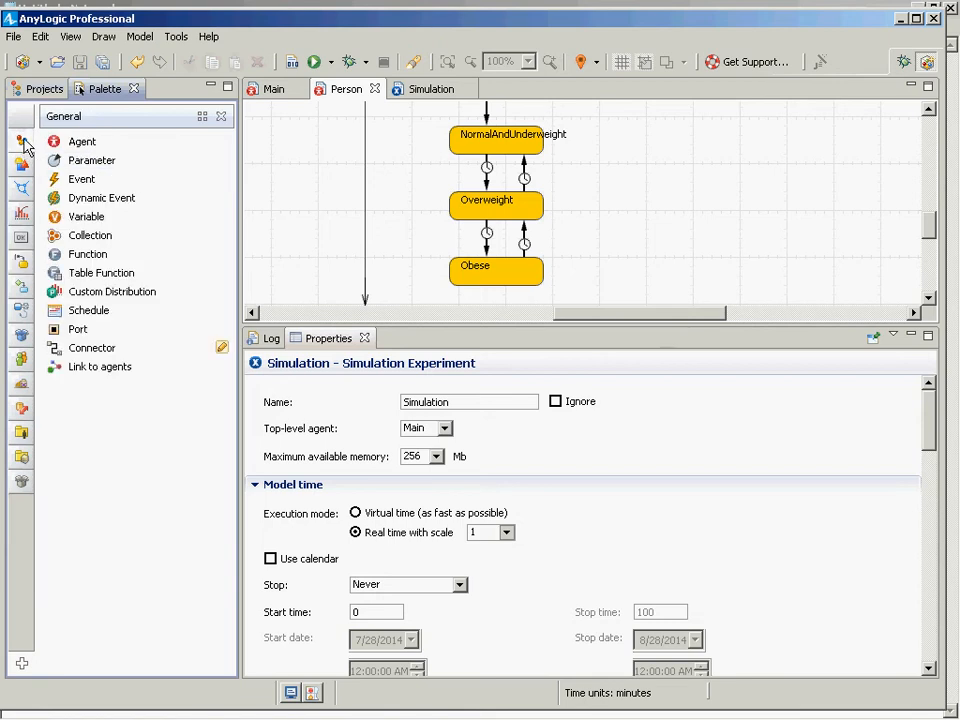
{"action": "left_click", "coordinate": [63, 118]}
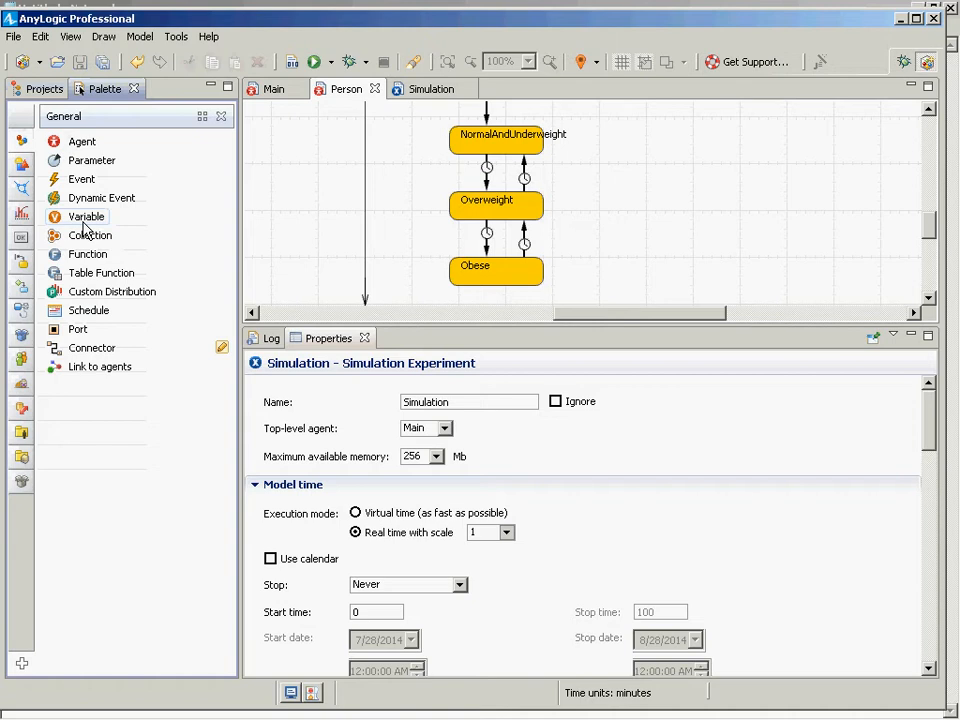
{"action": "left_click_drag", "start_coordinate": [85, 228], "coordinate": [385, 145]}
{"action": "type", "text": "color"}
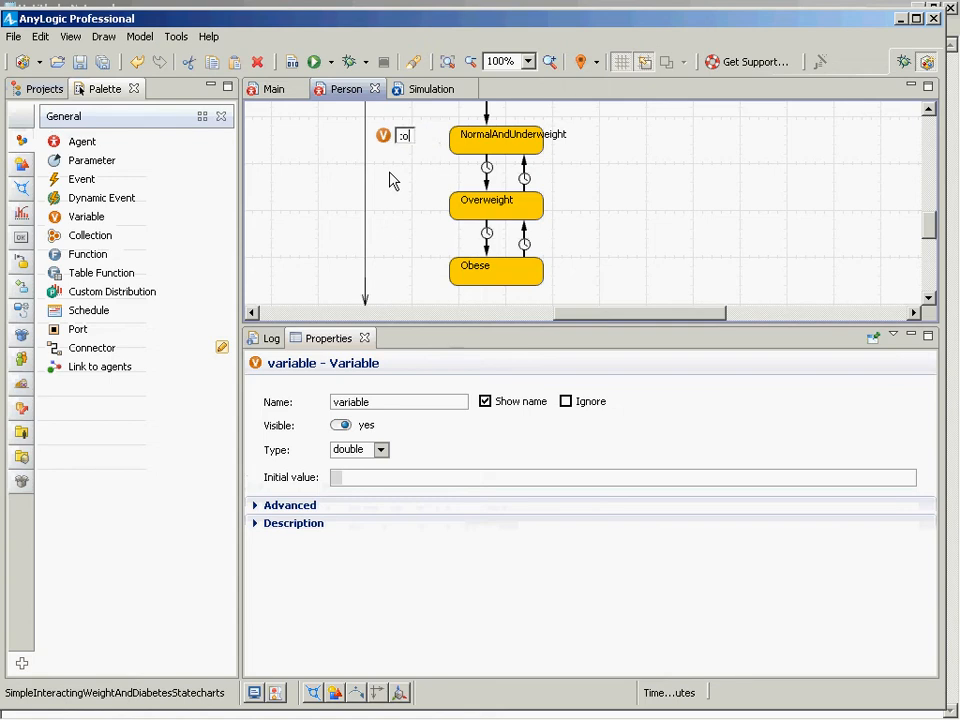
{"action": "key", "text": "Return"}
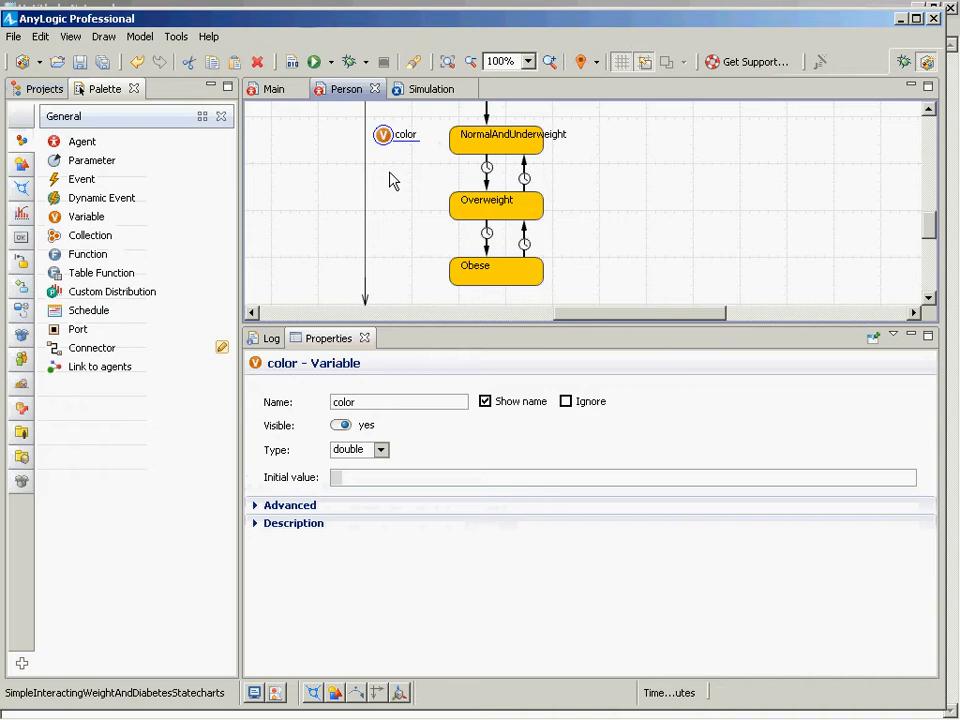
Step: Set the entry action of the NormalAndUnderweight state to color=GREEN;
{"action": "left_click", "coordinate": [515, 160]}
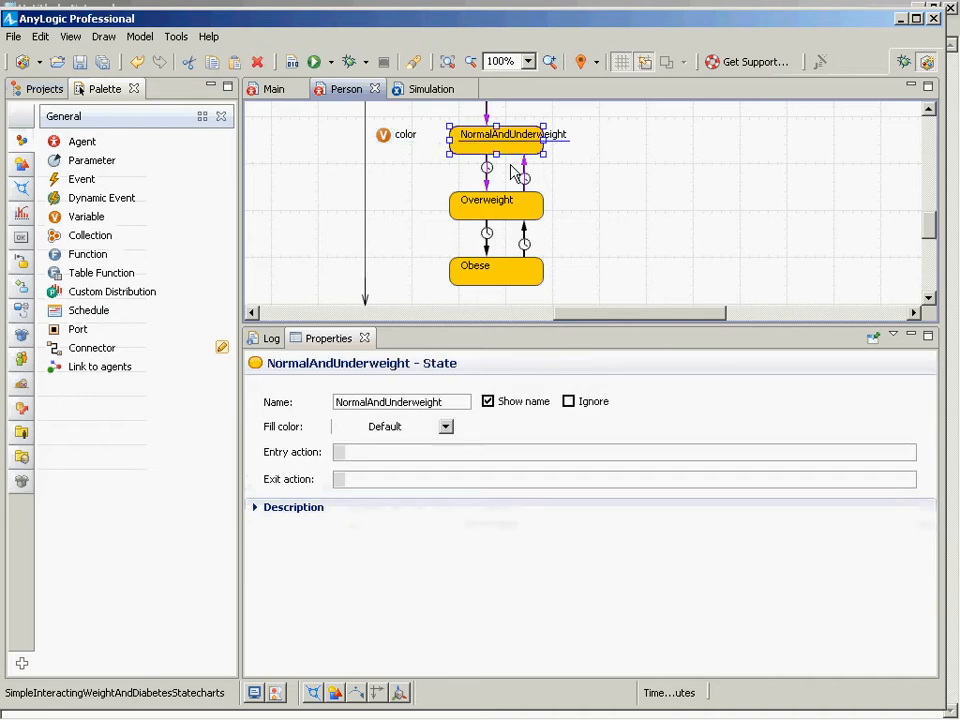
{"action": "left_click", "coordinate": [392, 454]}
{"action": "type", "text": "color"}
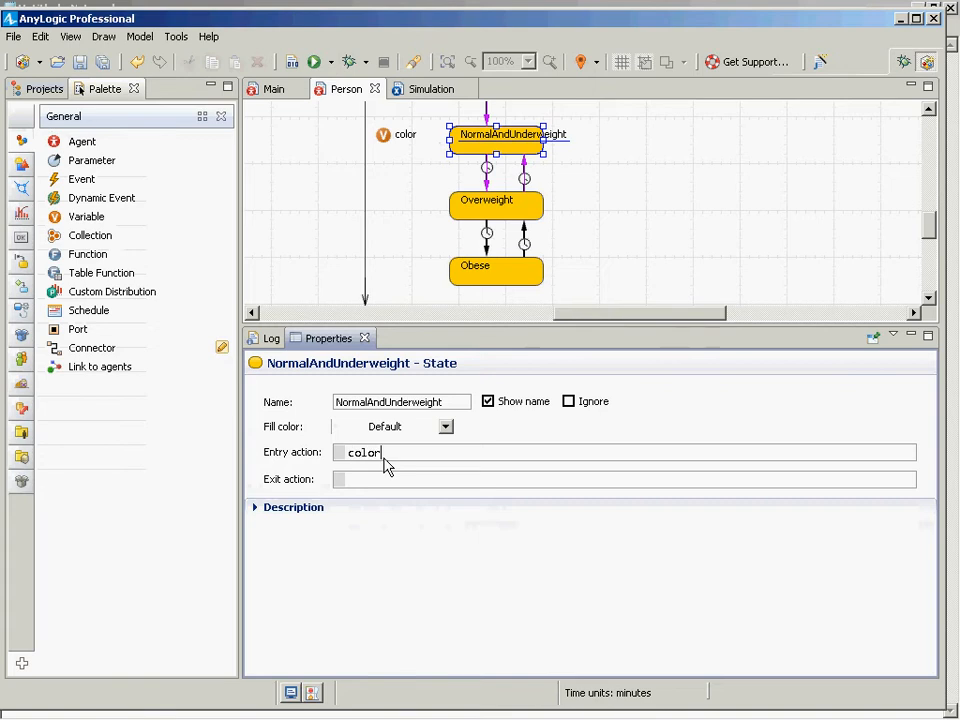
{"action": "type", "text": "=GREEN;"}
{"action": "double_click", "coordinate": [388, 455]}
{"action": "key", "text": "End"}
{"action": "key", "text": "ctrl+shift+Left"}
{"action": "key", "text": "ctrl+shift+Left"}
{"action": "key", "text": "ctrl+shift+Left"}
{"action": "key", "text": "ctrl+shift+Left"}
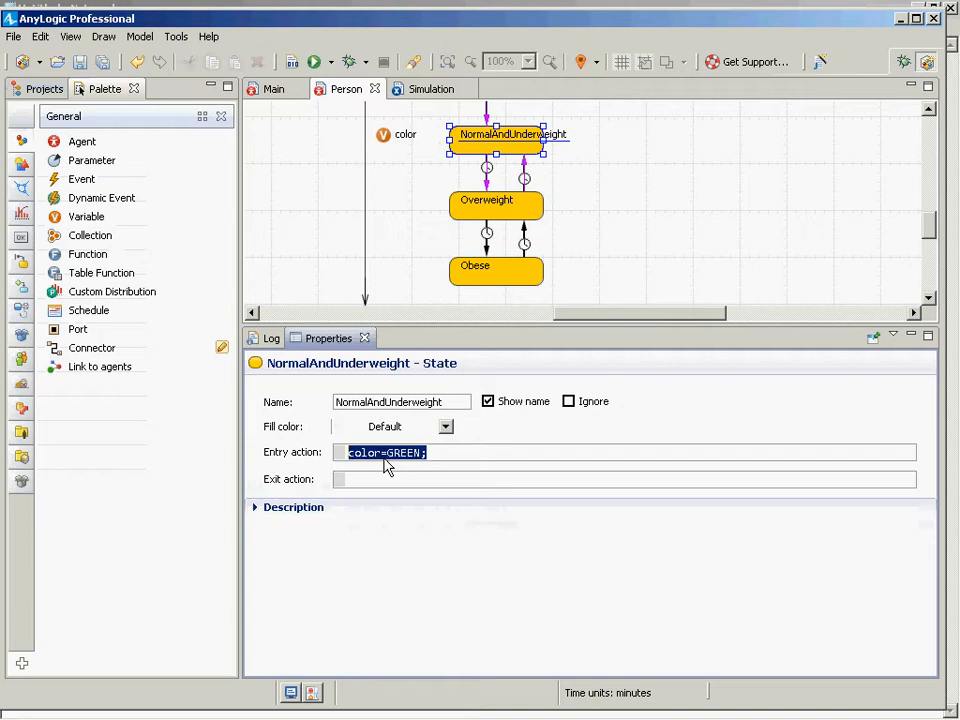
Step: Change the type of the color variable to the custom type Color
{"action": "left_click", "coordinate": [383, 136]}
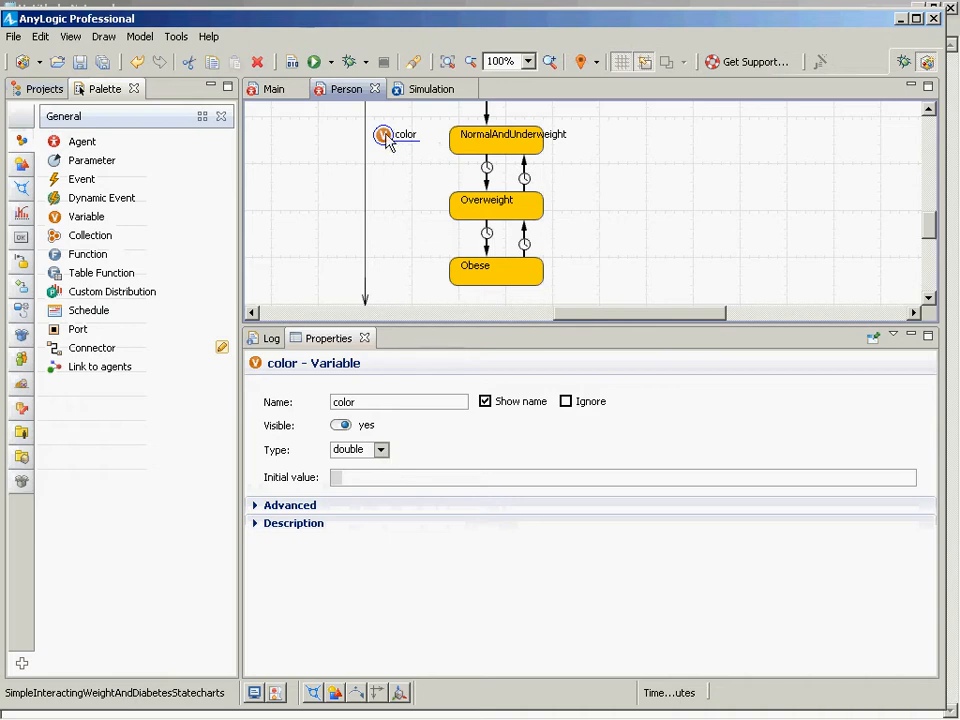
{"action": "left_click", "coordinate": [380, 450]}
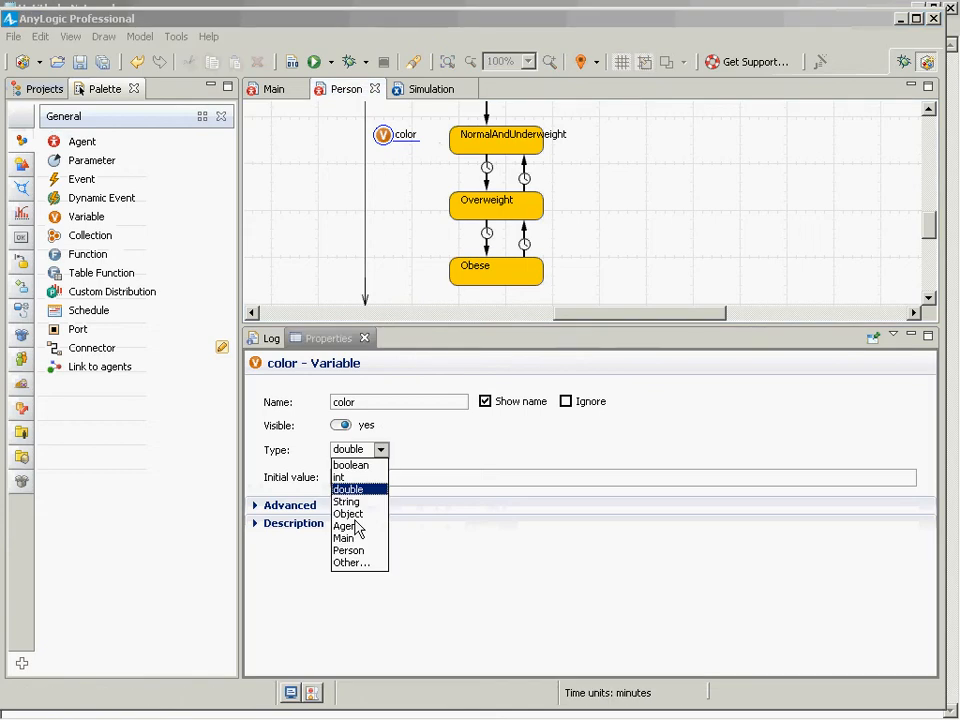
{"action": "left_click", "coordinate": [358, 564]}
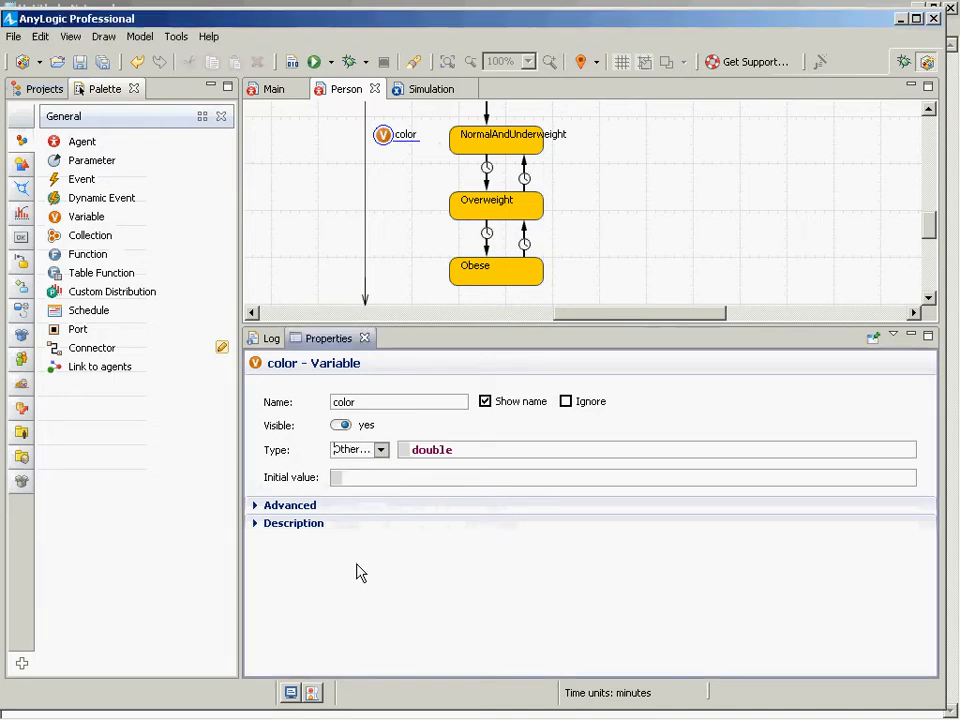
{"action": "double_click", "coordinate": [476, 456]}
{"action": "type", "text": "Color"}
{"action": "key", "text": "Return"}
Step: Copy the type name Color into Notepad in place of its existing text, and return to AnyLogic
{"action": "key", "text": "ctrl+c"}
{"action": "key", "text": "alt+Tab"}
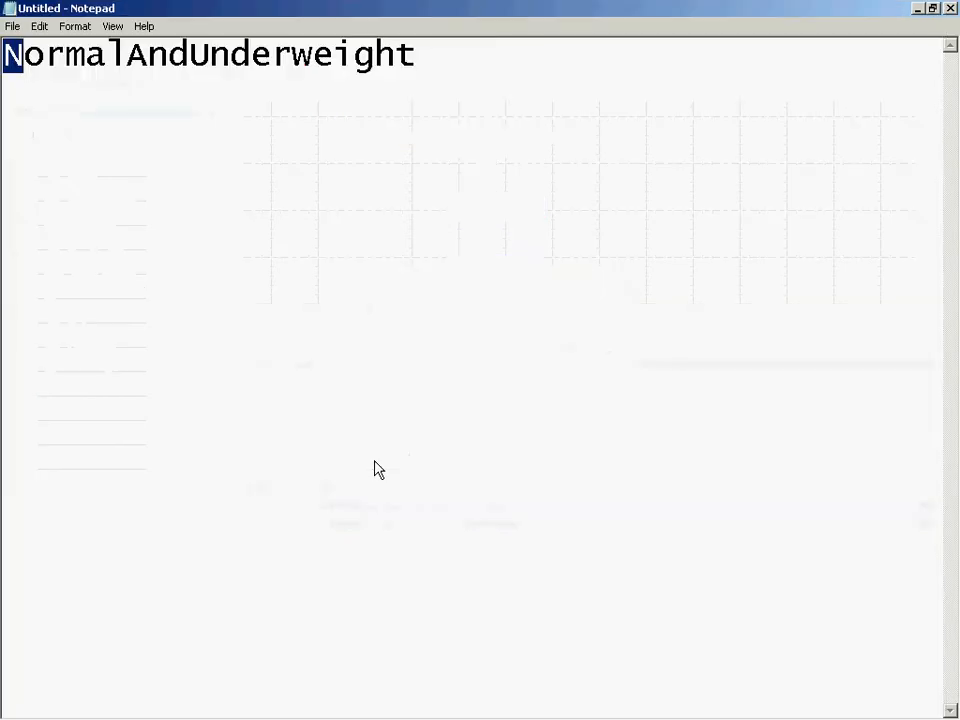
{"action": "key", "text": "ctrl+v"}
{"action": "key", "text": "shift+End"}
{"action": "key", "text": "Delete"}
{"action": "key", "text": "shift+Home"}
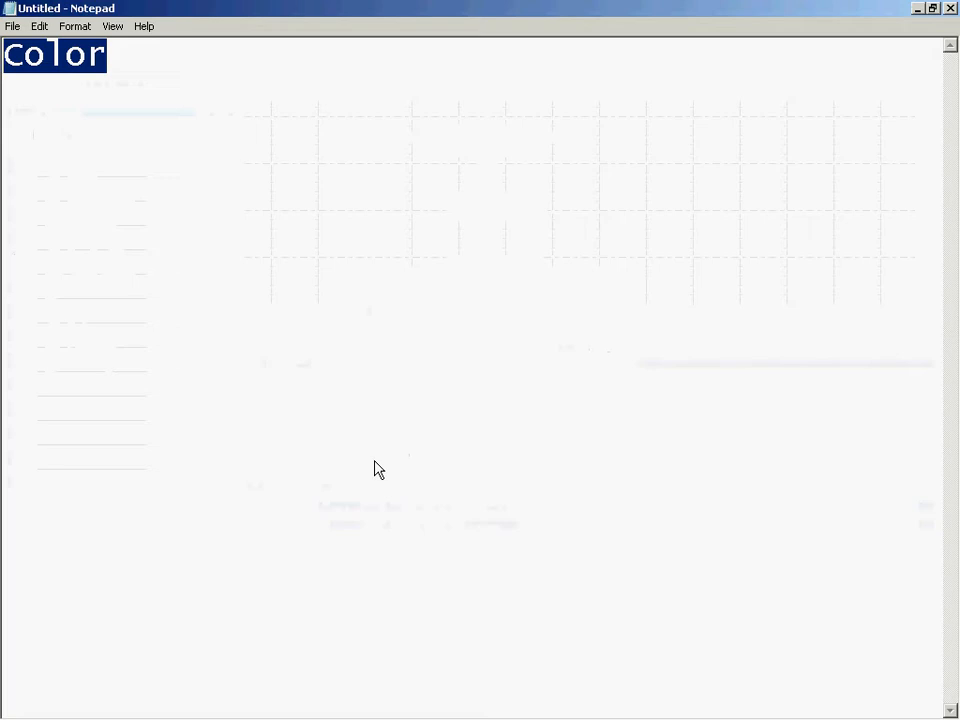
{"action": "key", "text": "alt+Tab"}
{"action": "key", "text": "alt+Tab"}
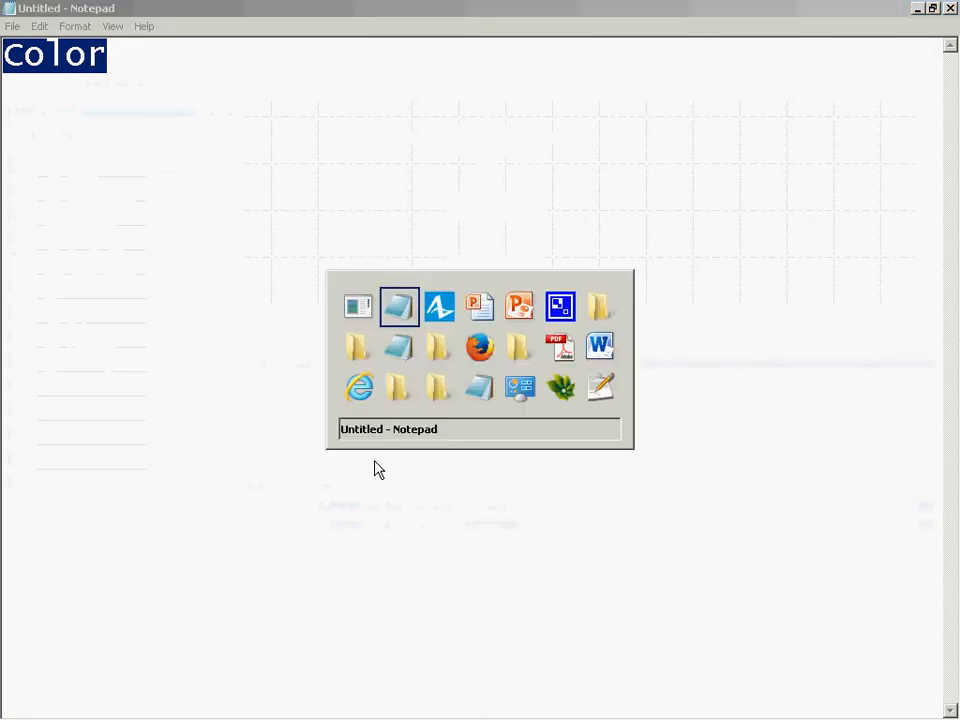
Step: Examine the type setting of the color variable
{"action": "left_click", "coordinate": [384, 136]}
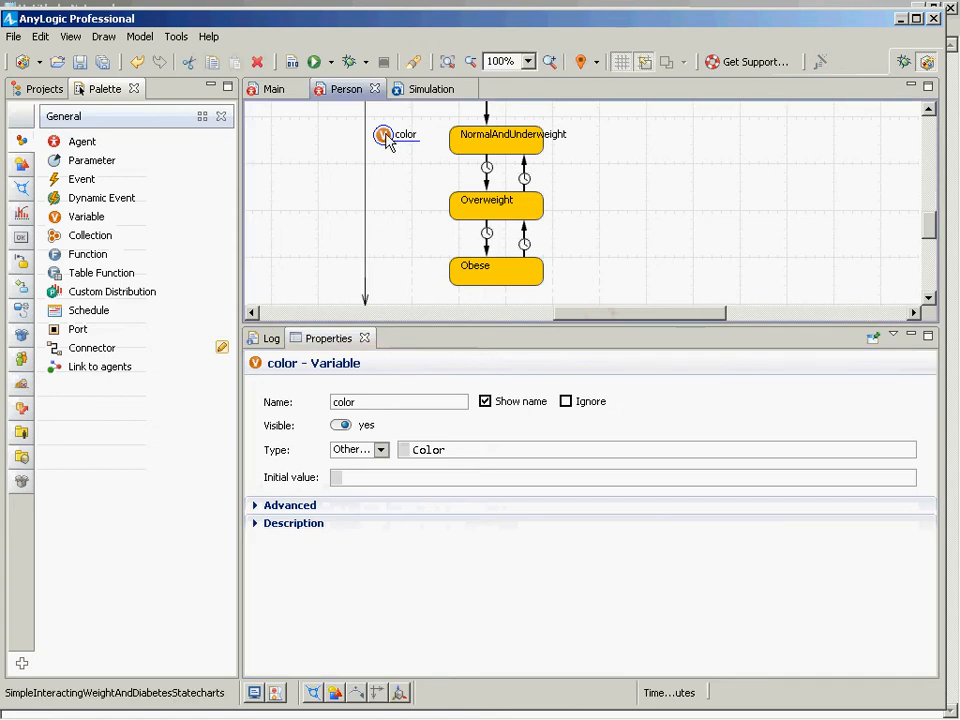
{"action": "left_click", "coordinate": [381, 451]}
{"action": "left_click", "coordinate": [381, 452]}
{"action": "left_click", "coordinate": [460, 452]}
{"action": "double_click", "coordinate": [438, 451]}
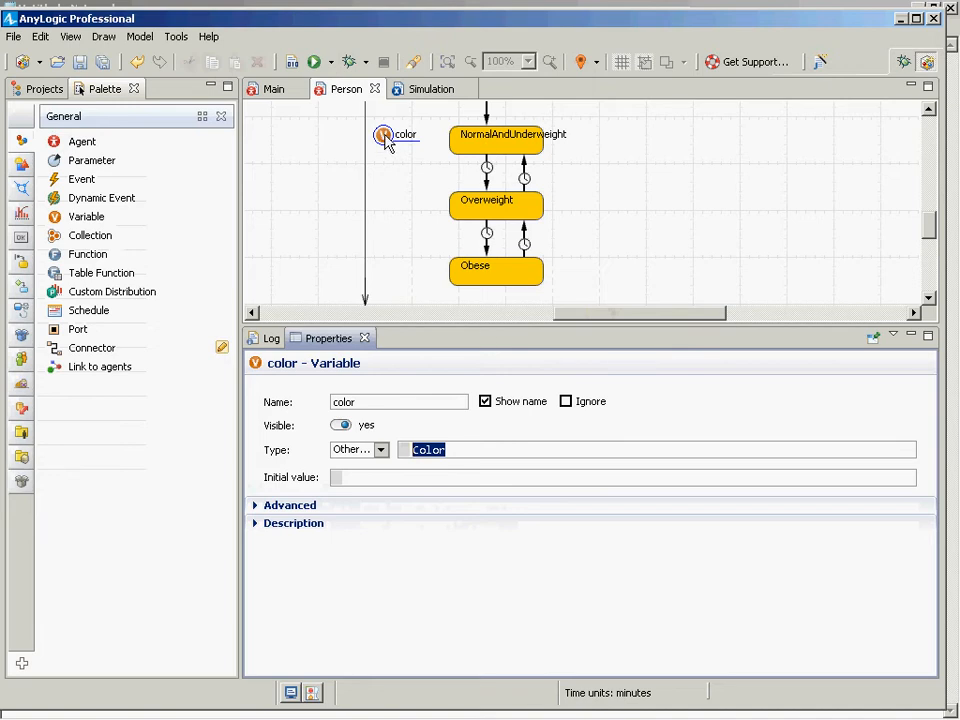
{"action": "left_click_drag", "start_coordinate": [469, 450], "coordinate": [414, 449]}
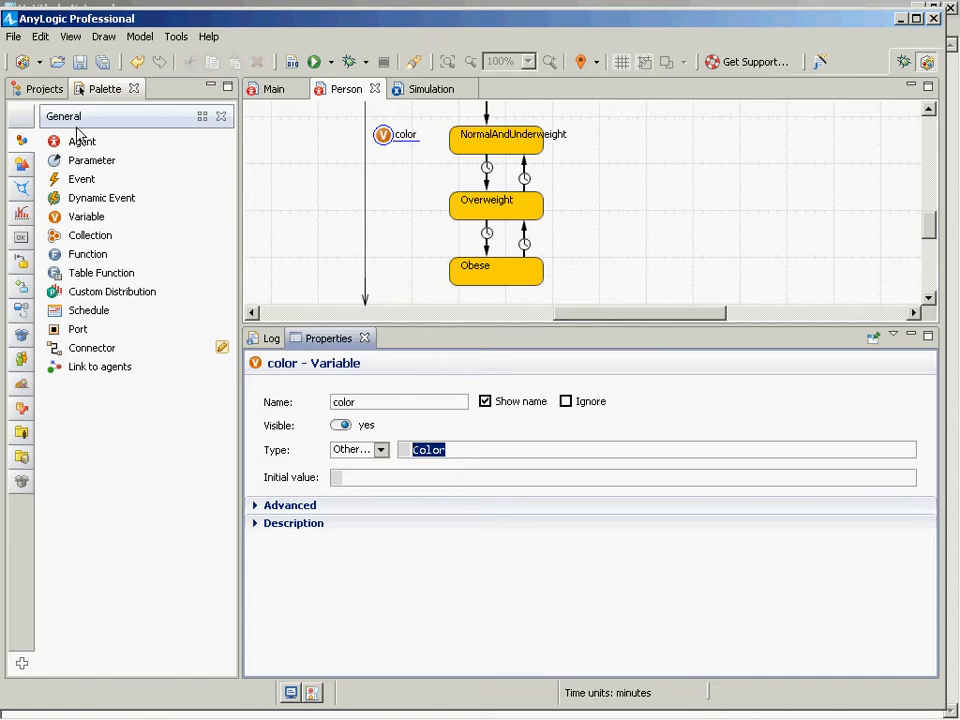
Step: Clear the entry action of the NormalAndUnderweight state and open the properties of the color variable
{"action": "left_click", "coordinate": [43, 88]}
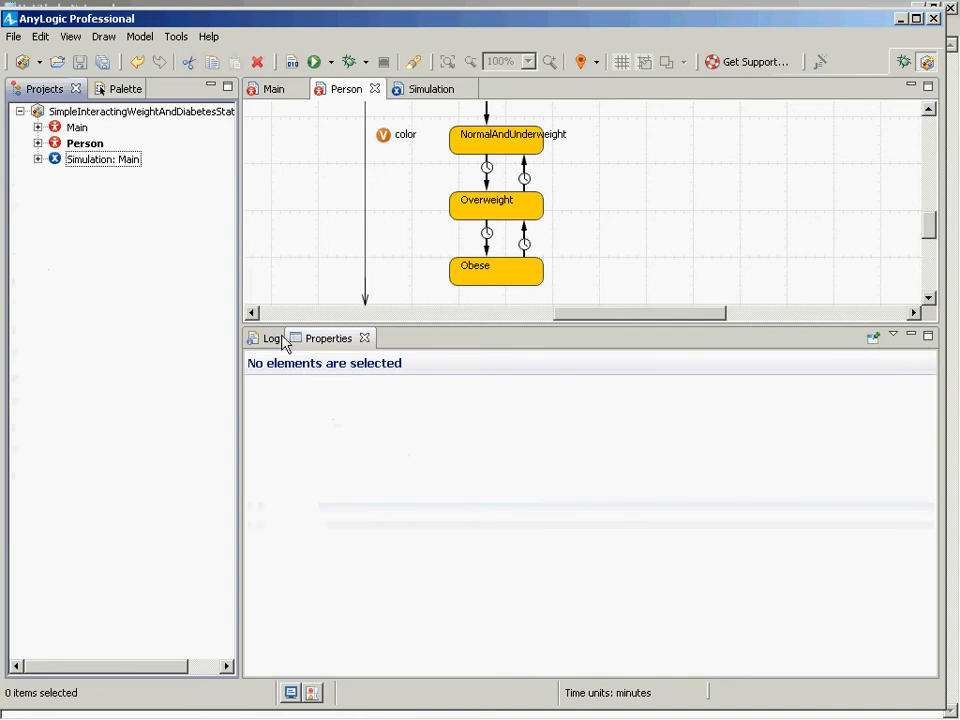
{"action": "left_click", "coordinate": [473, 203]}
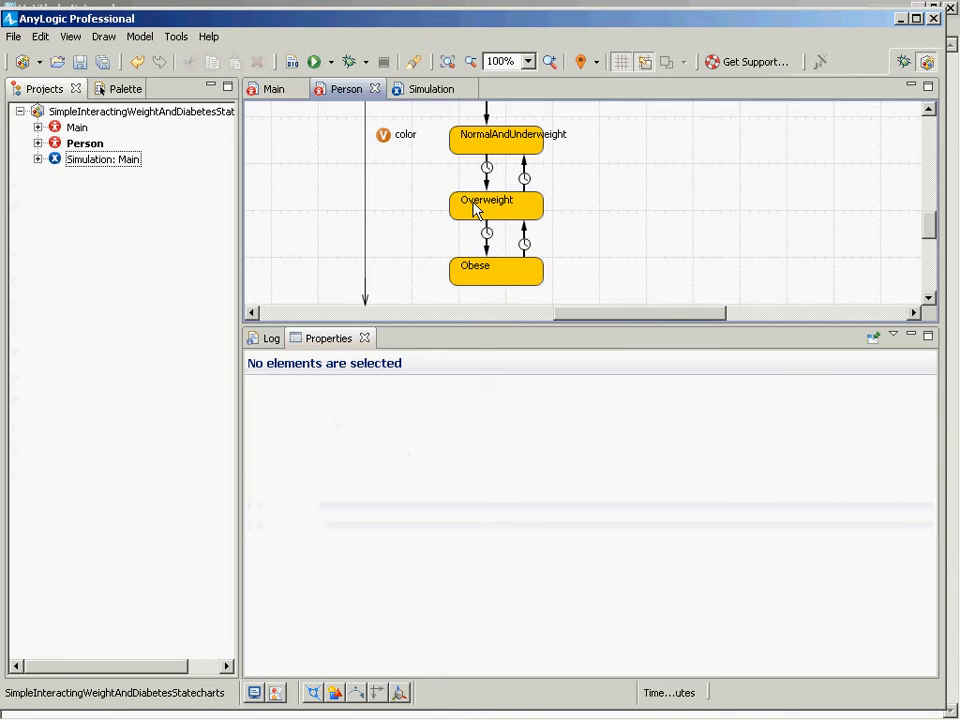
{"action": "left_click", "coordinate": [513, 143]}
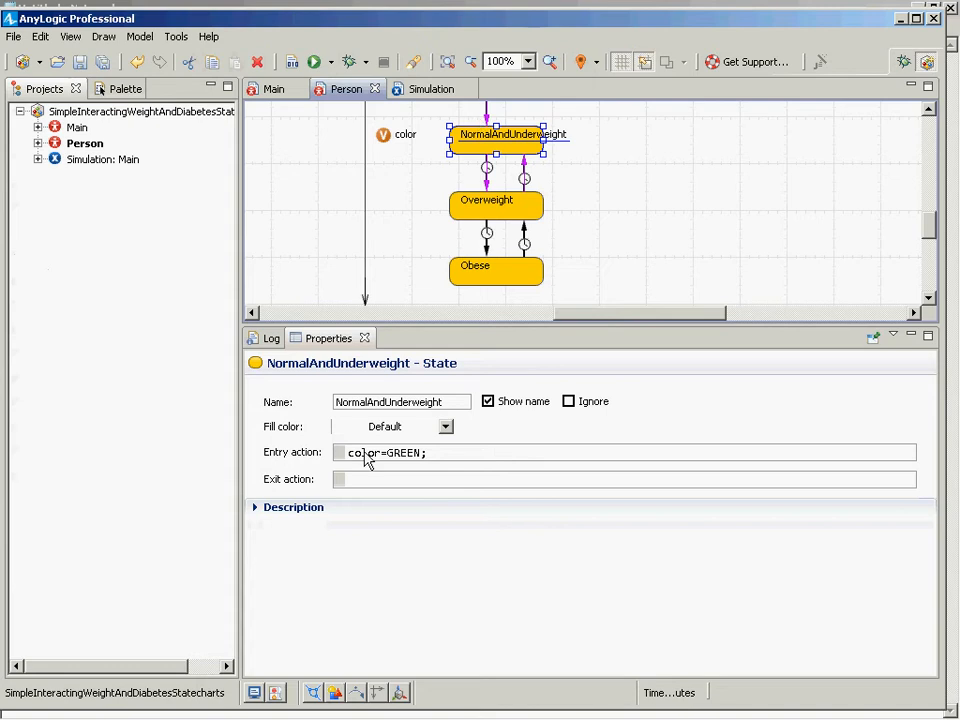
{"action": "left_click_drag", "start_coordinate": [444, 458], "coordinate": [312, 518]}
{"action": "key", "text": "Delete"}
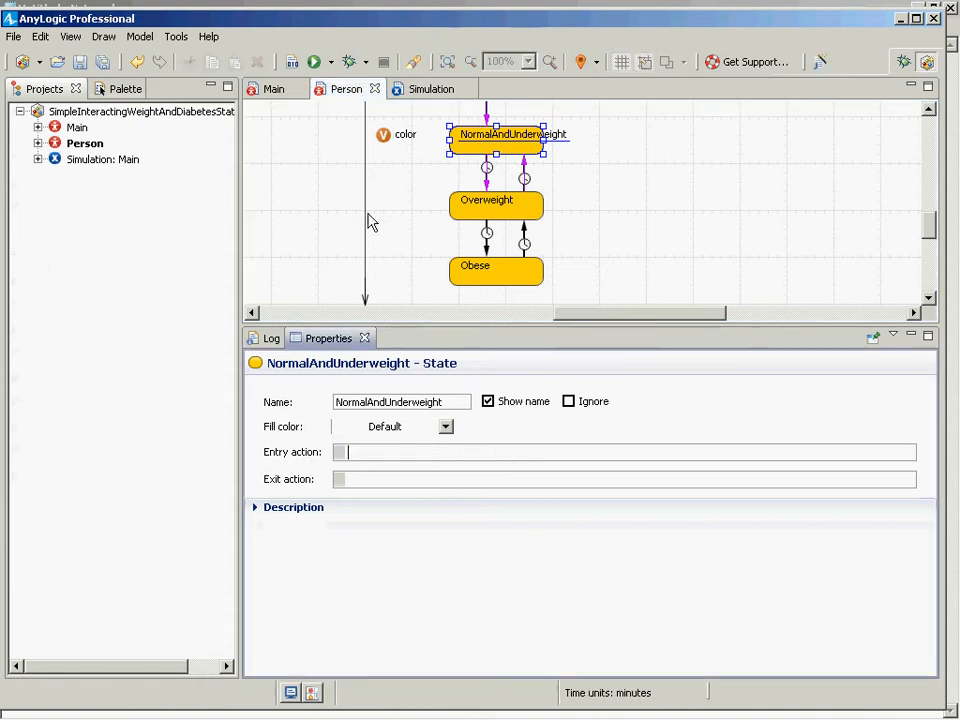
{"action": "left_click", "coordinate": [398, 134]}
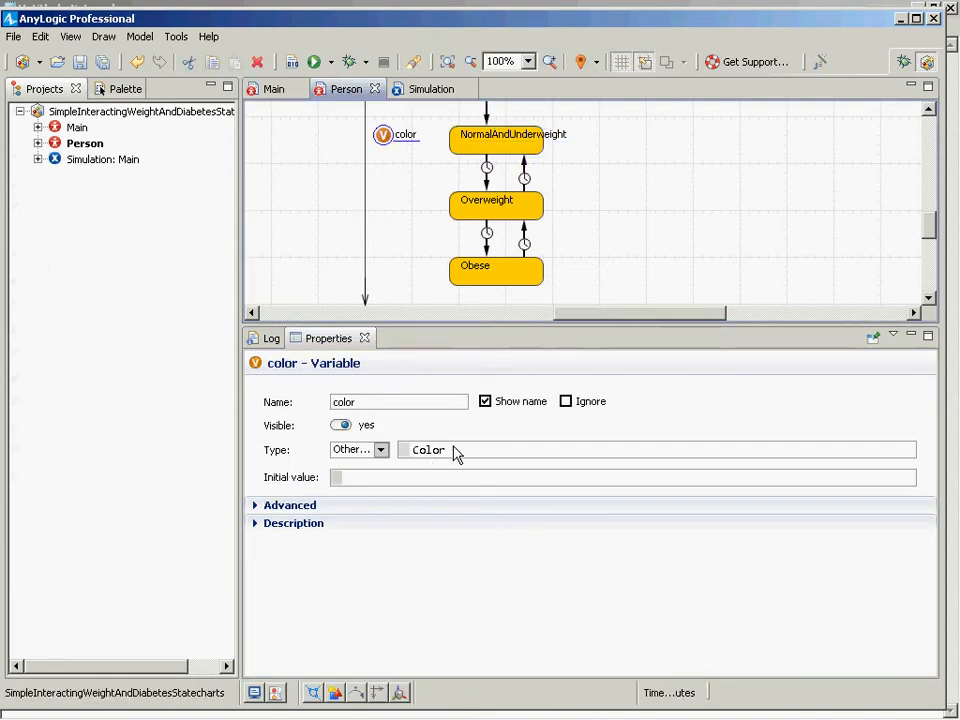
Step: Set the initial value of the color variable to BLACK
{"action": "left_click_drag", "start_coordinate": [454, 452], "coordinate": [385, 450]}
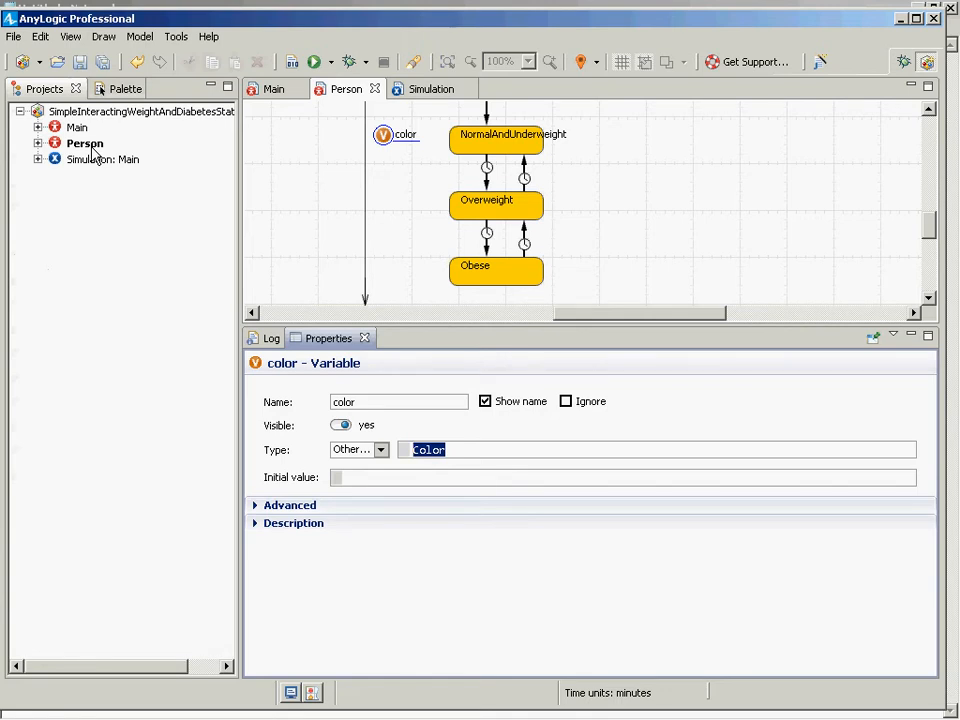
{"action": "left_click_drag", "start_coordinate": [449, 456], "coordinate": [402, 458]}
{"action": "left_click", "coordinate": [418, 478]}
{"action": "type", "text": "BLACK"}
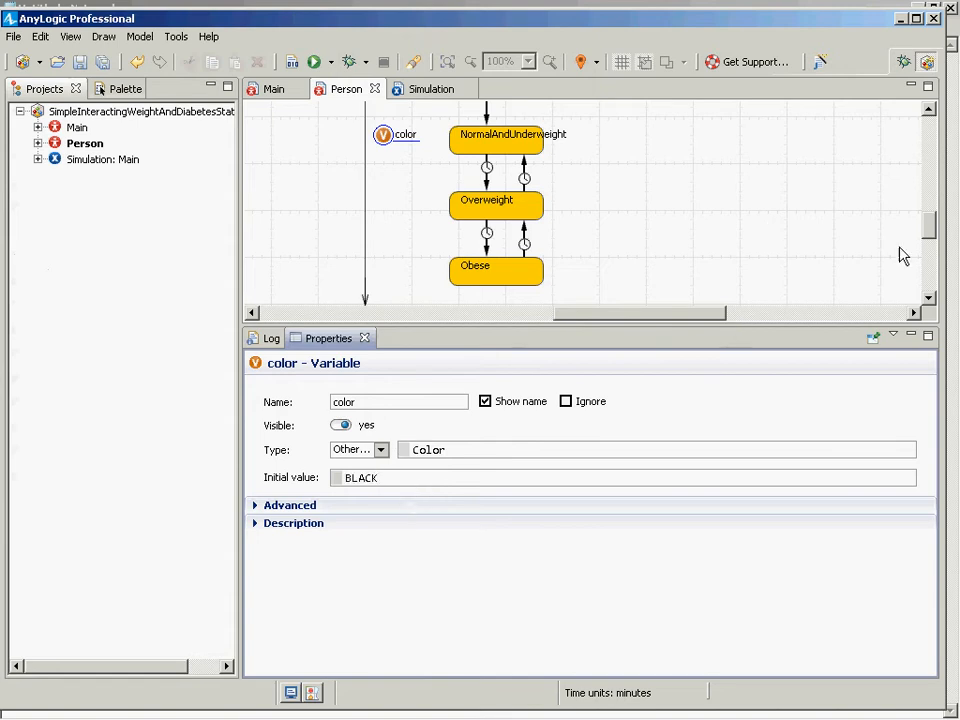
Step: Make the fill color of the Person oval dynamic with the expression color, and save the model
{"action": "left_click", "coordinate": [930, 228]}
{"action": "left_click_drag", "start_coordinate": [930, 228], "coordinate": [926, 208]}
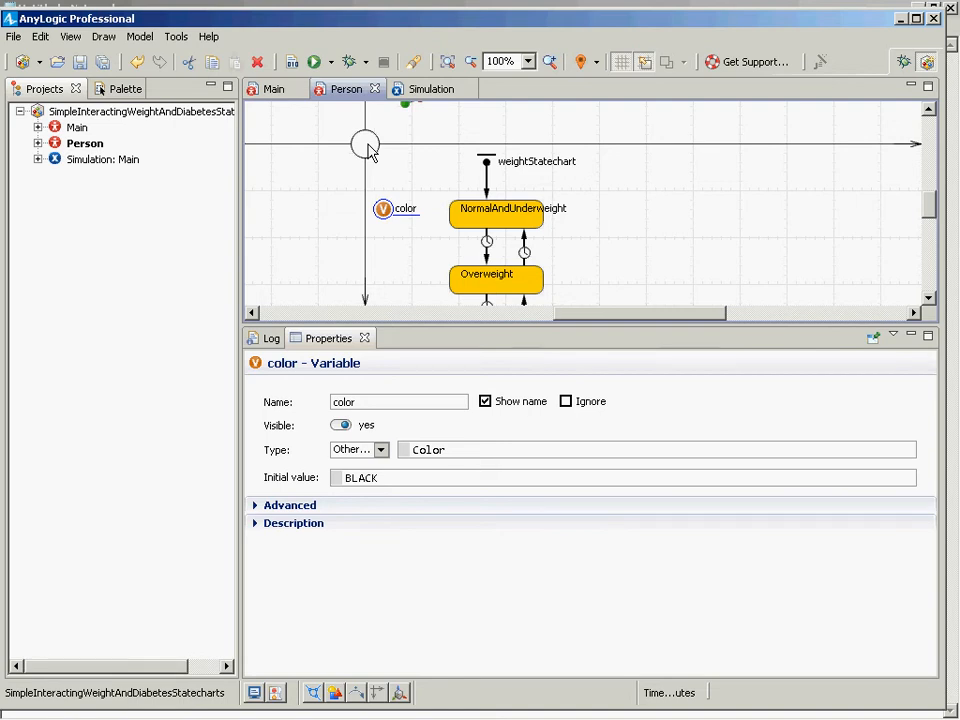
{"action": "left_click", "coordinate": [366, 146]}
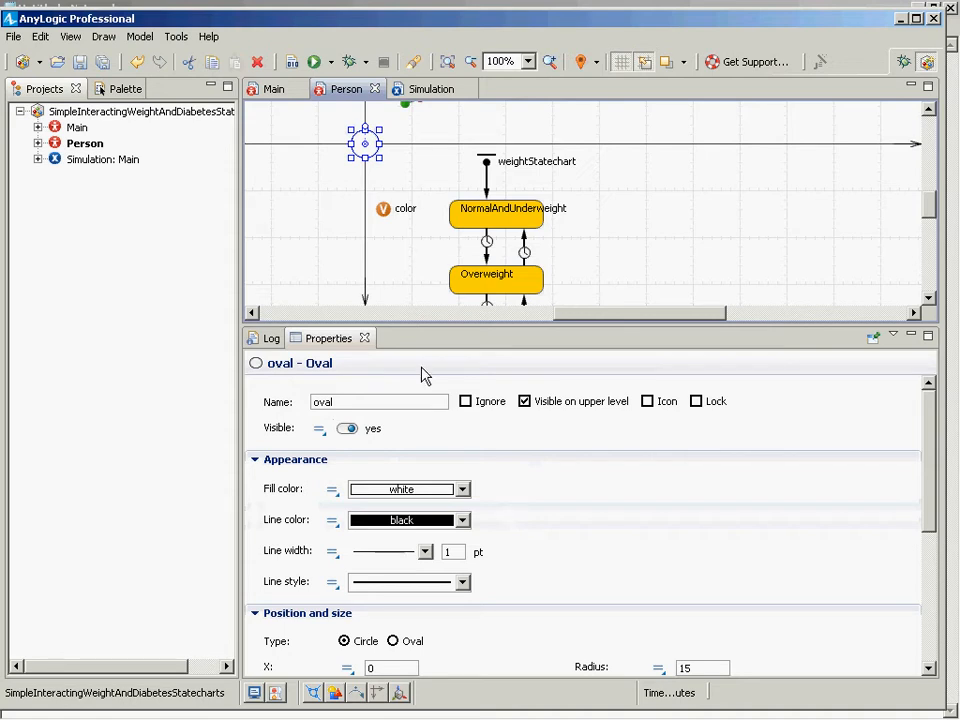
{"action": "left_click", "coordinate": [332, 489]}
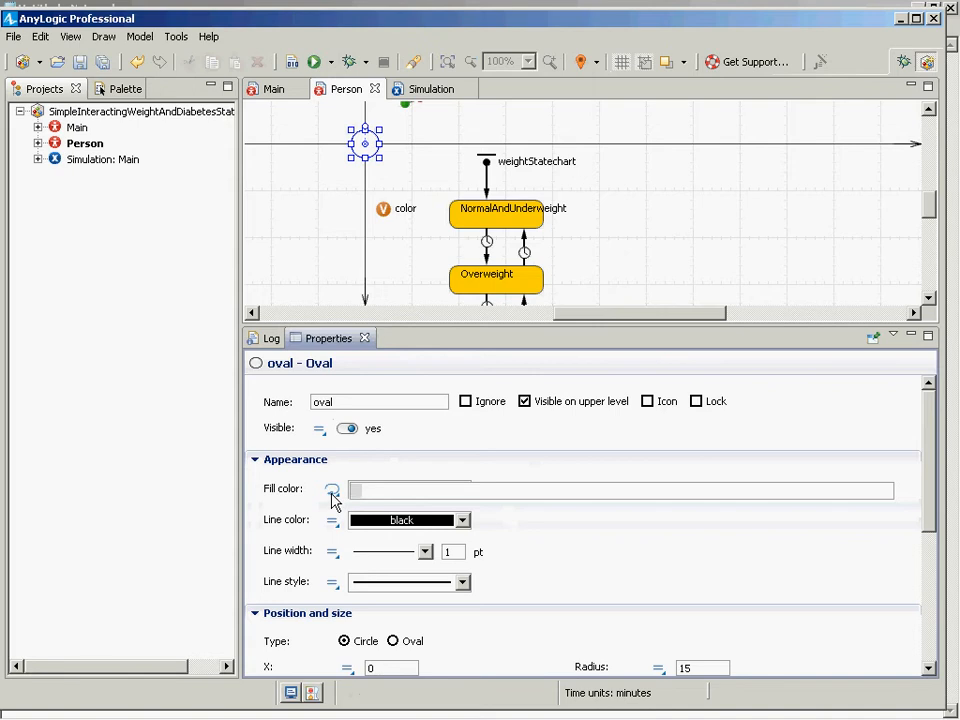
{"action": "left_click", "coordinate": [408, 493]}
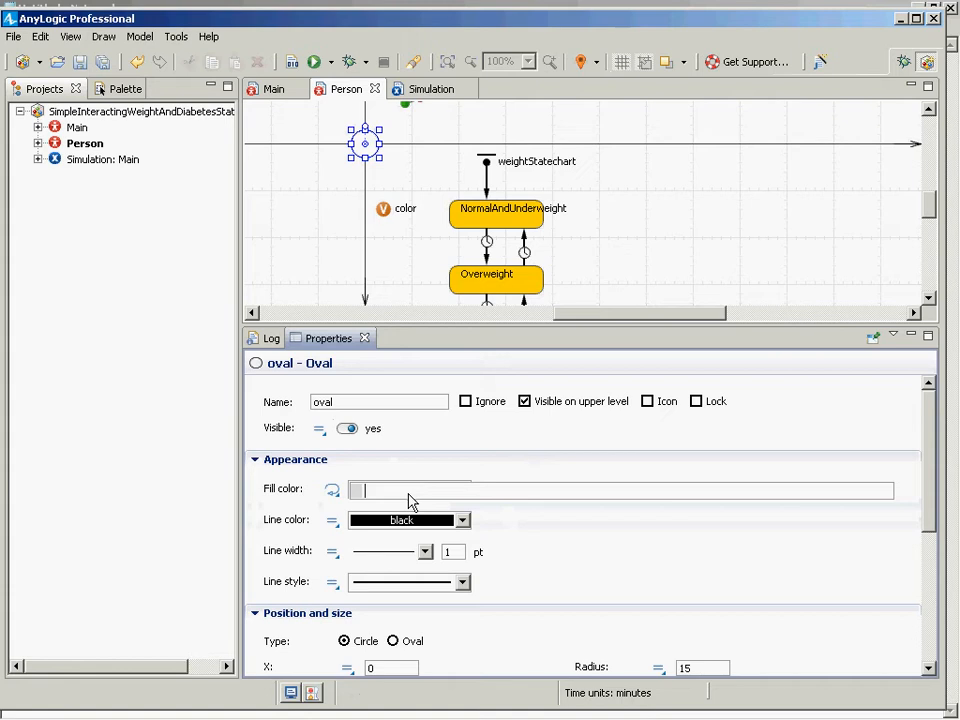
{"action": "type", "text": "color"}
{"action": "key", "text": "ctrl+s"}
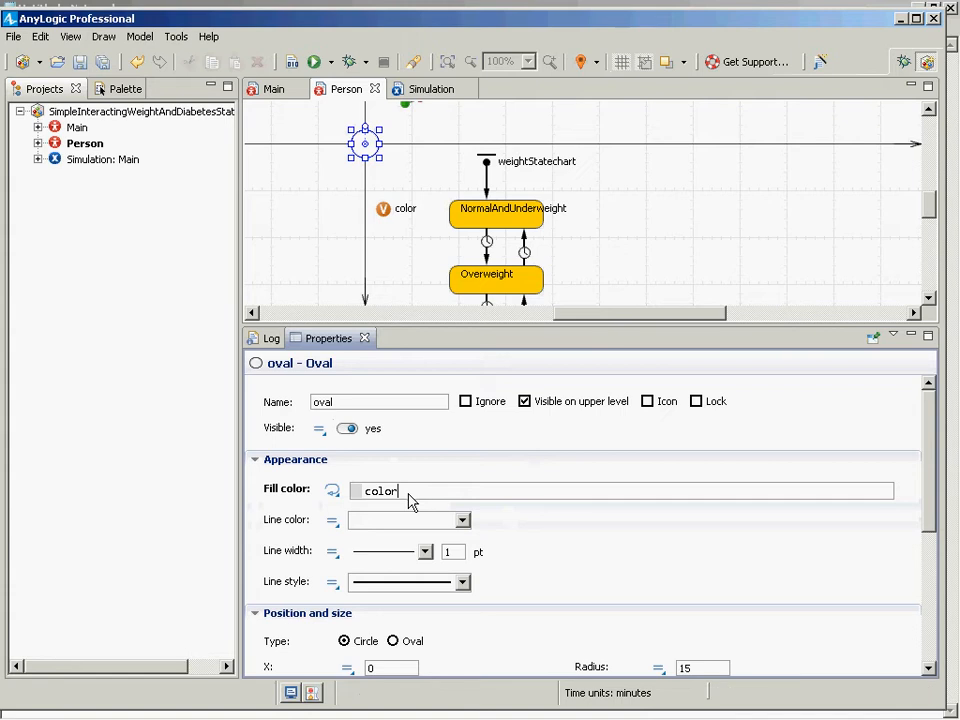
{"action": "left_click_drag", "start_coordinate": [413, 499], "coordinate": [352, 458]}
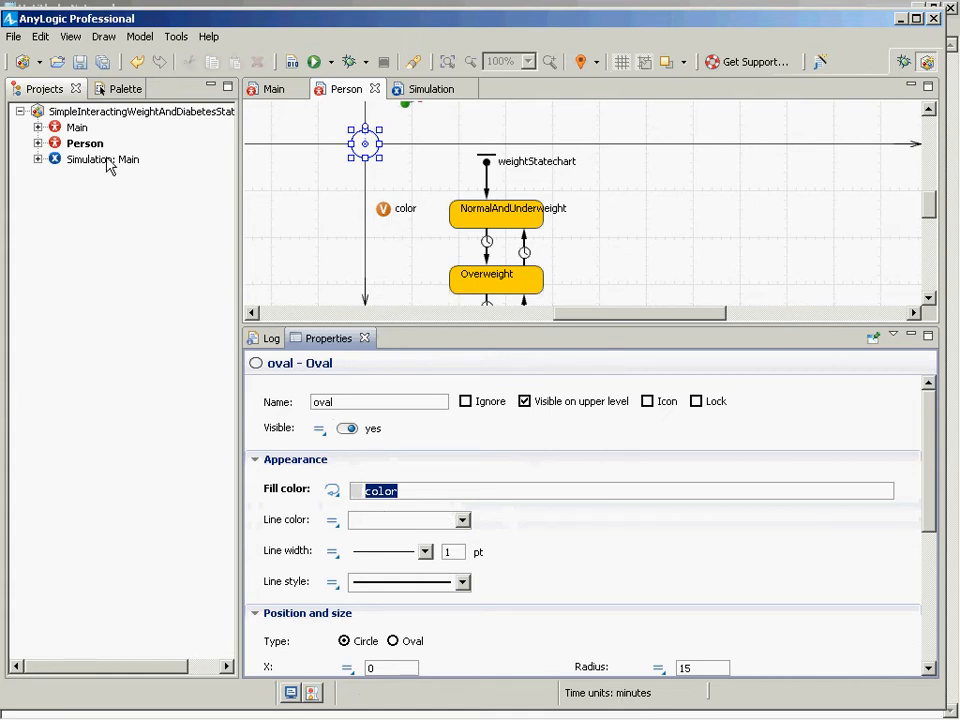
Step: Run the Simulation experiment to check the agents' fill color, and close the run window
{"action": "left_click", "coordinate": [383, 209]}
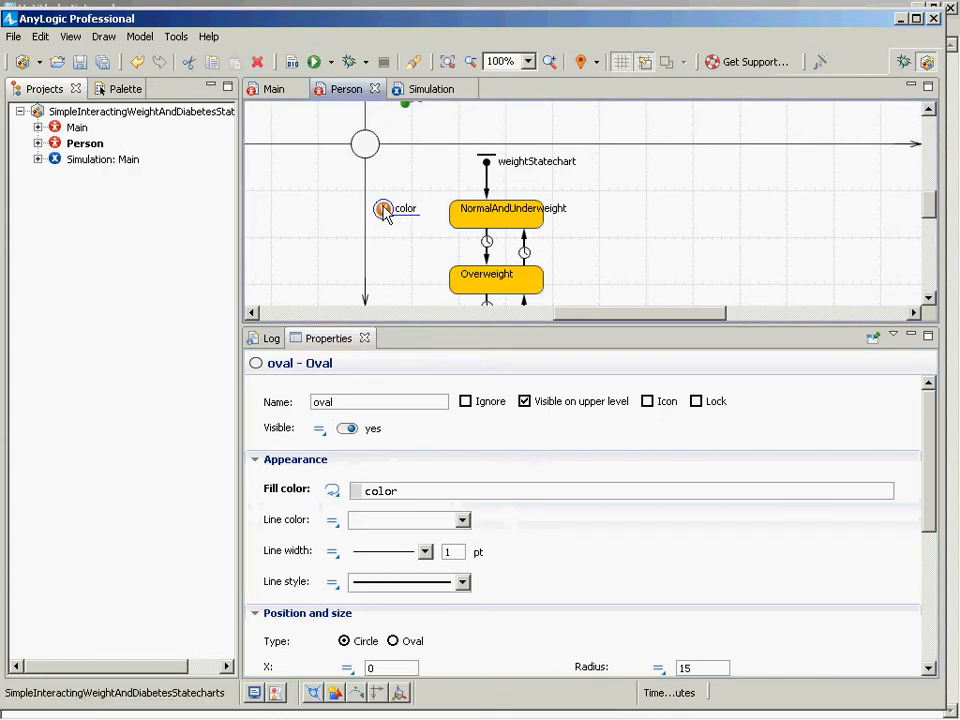
{"action": "left_click", "coordinate": [108, 159]}
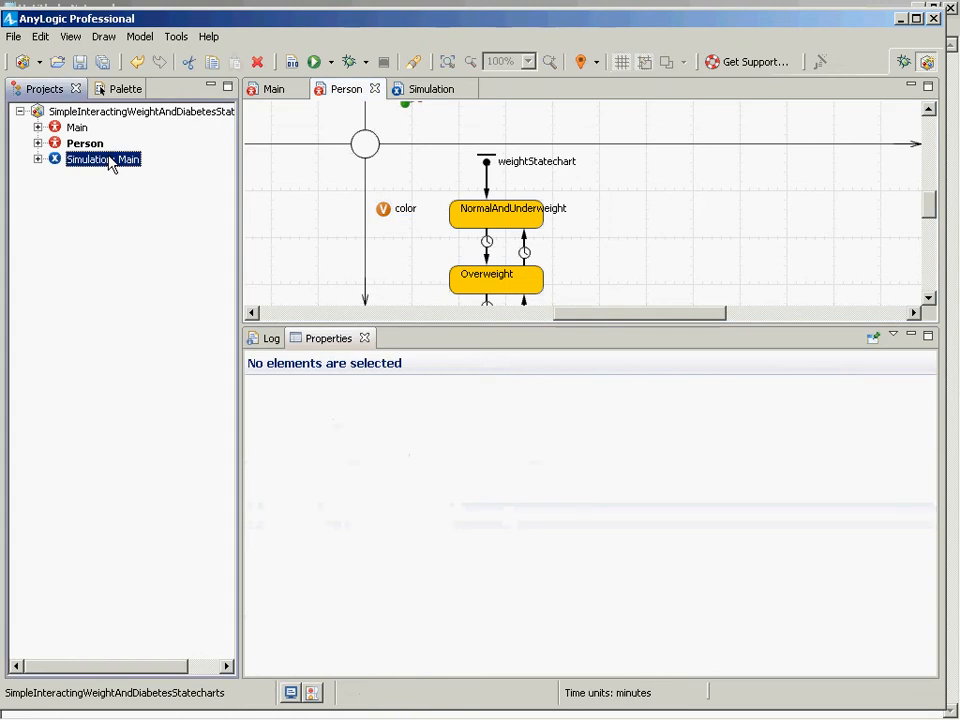
{"action": "right_click", "coordinate": [108, 160]}
{"action": "left_click", "coordinate": [128, 356]}
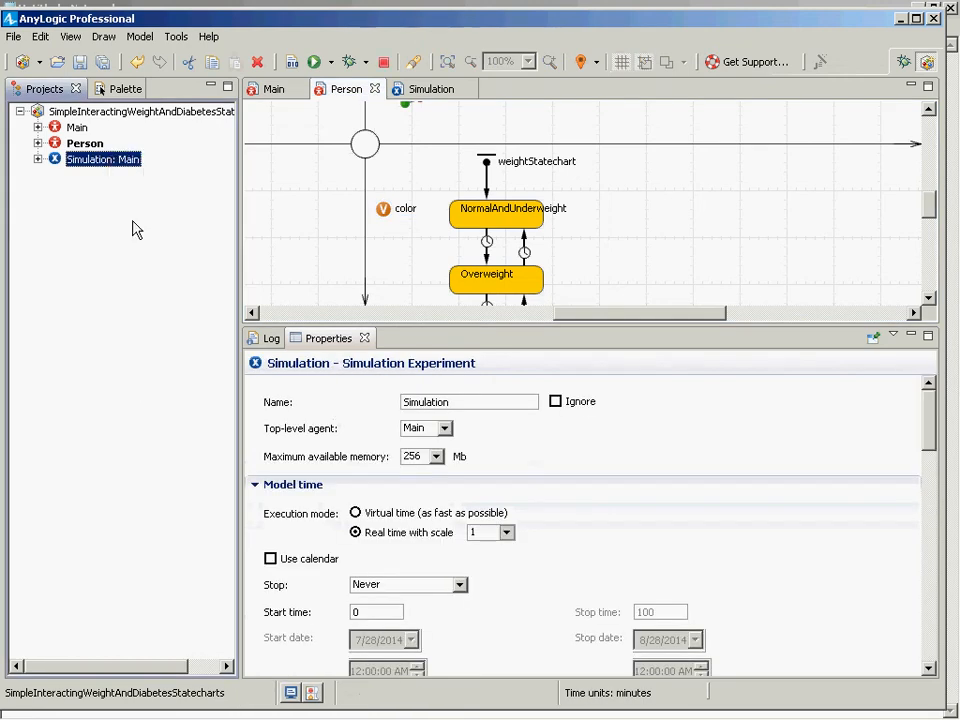
{"action": "left_click", "coordinate": [120, 140]}
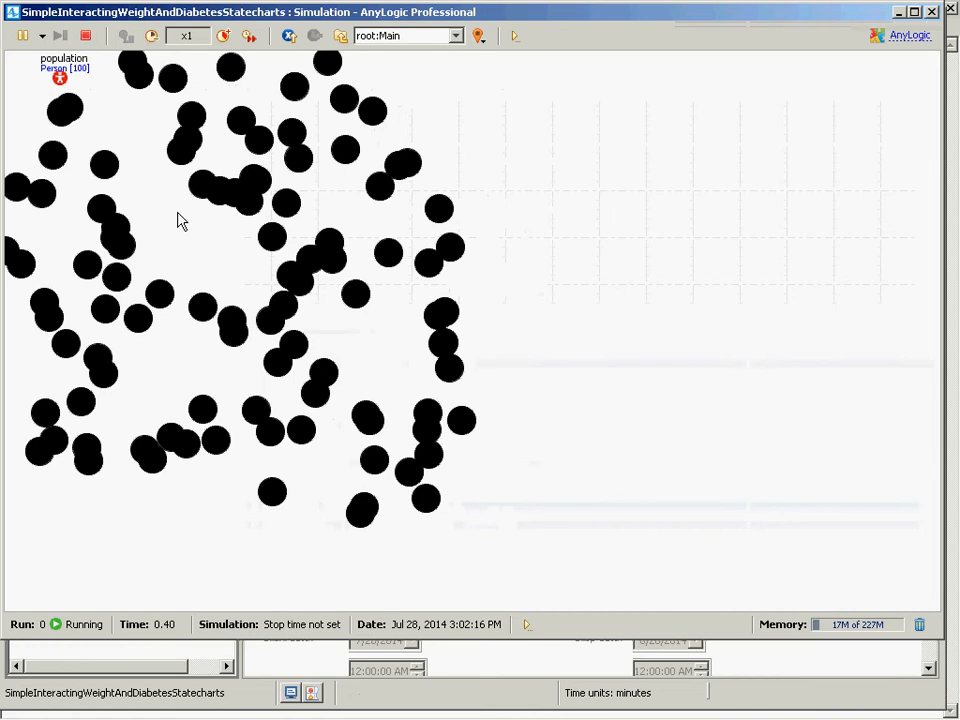
{"action": "left_click", "coordinate": [934, 11]}
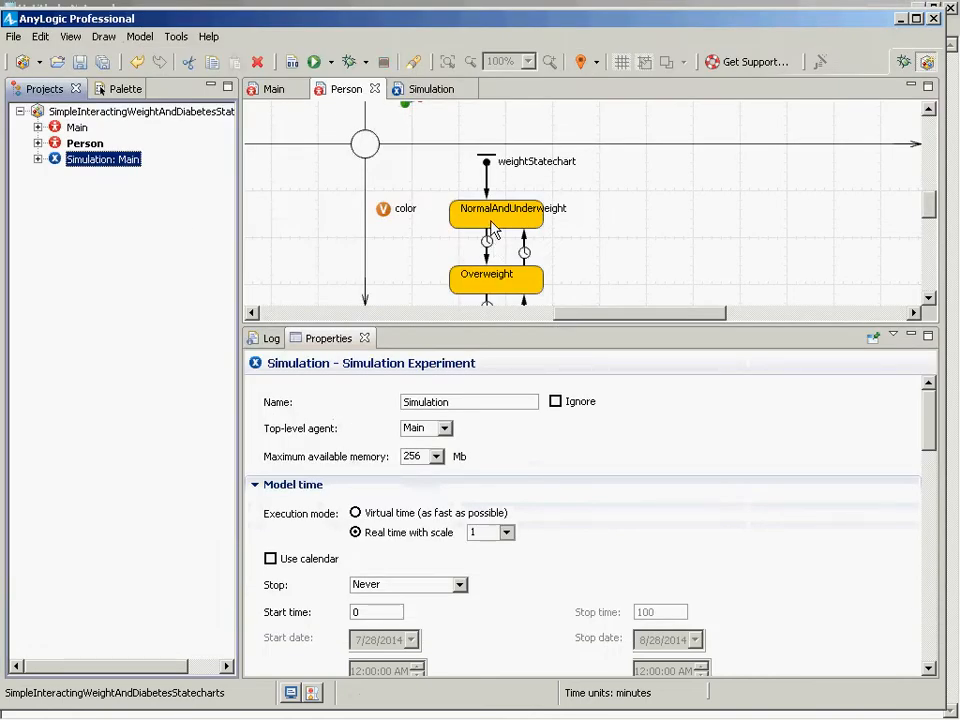
Step: Set the entry action of the NormalAndUnderweight state to "color = GREEN;" and build the model
{"action": "left_click", "coordinate": [491, 224]}
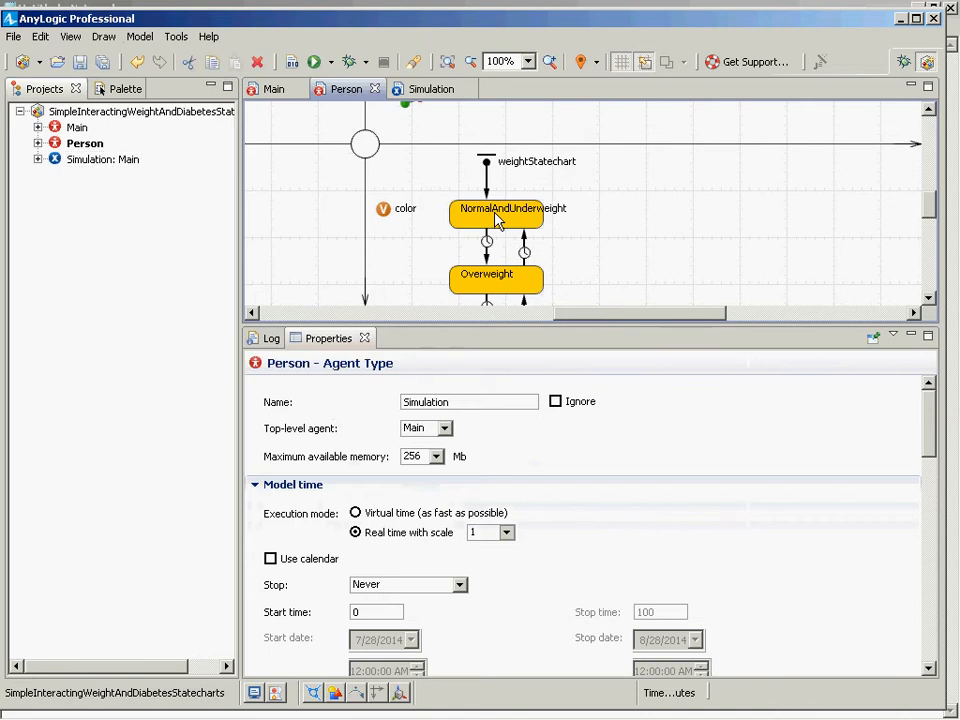
{"action": "left_click", "coordinate": [497, 221]}
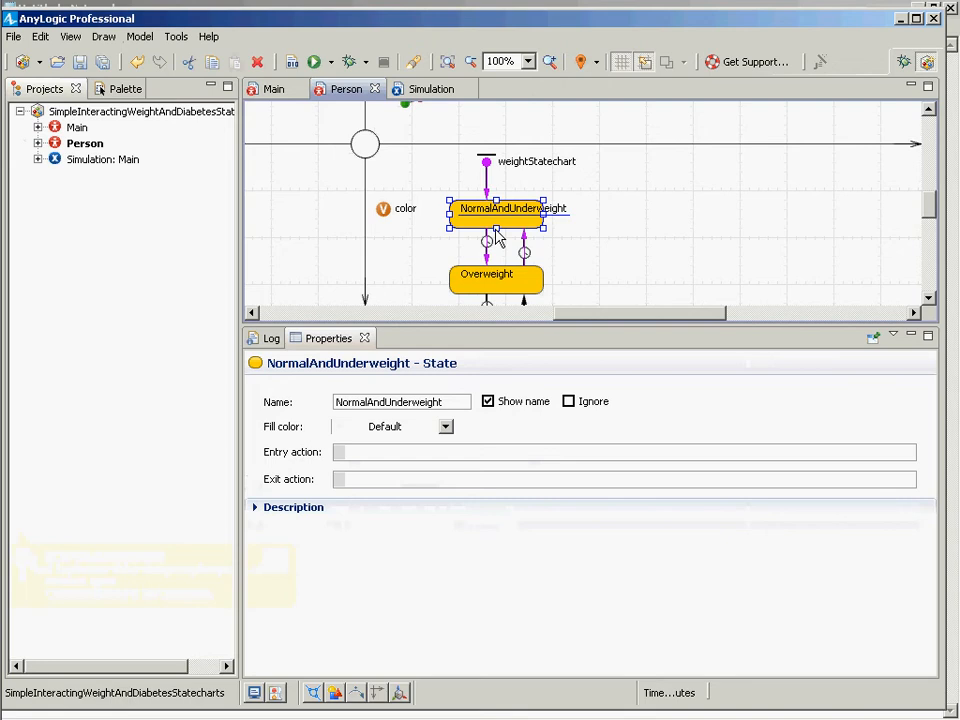
{"action": "left_click", "coordinate": [433, 455]}
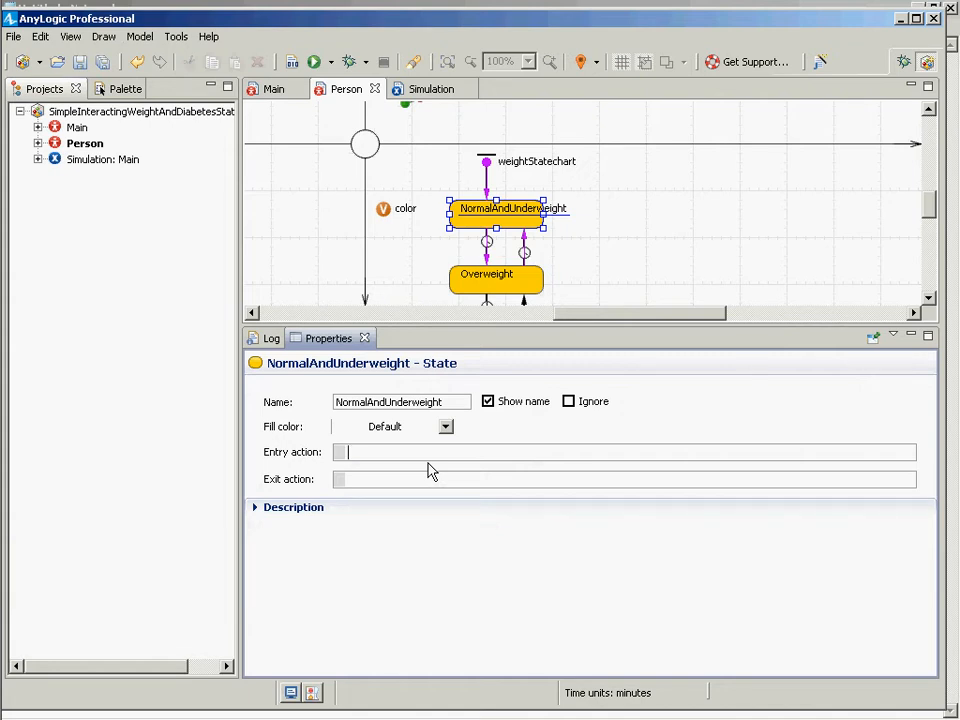
{"action": "type", "text": "color = GREENN"}
{"action": "key", "text": "BackSpace"}
{"action": "type", "text": ";"}
{"action": "key", "text": "Left"}
{"action": "key", "text": "ctrl+shift+Left"}
{"action": "key", "text": "ctrl+shift+Left"}
{"action": "key", "text": "ctrl+shift+Left"}
{"action": "key", "text": "Right"}
{"action": "key", "text": "shift+Right"}
{"action": "left_click", "coordinate": [293, 62]}
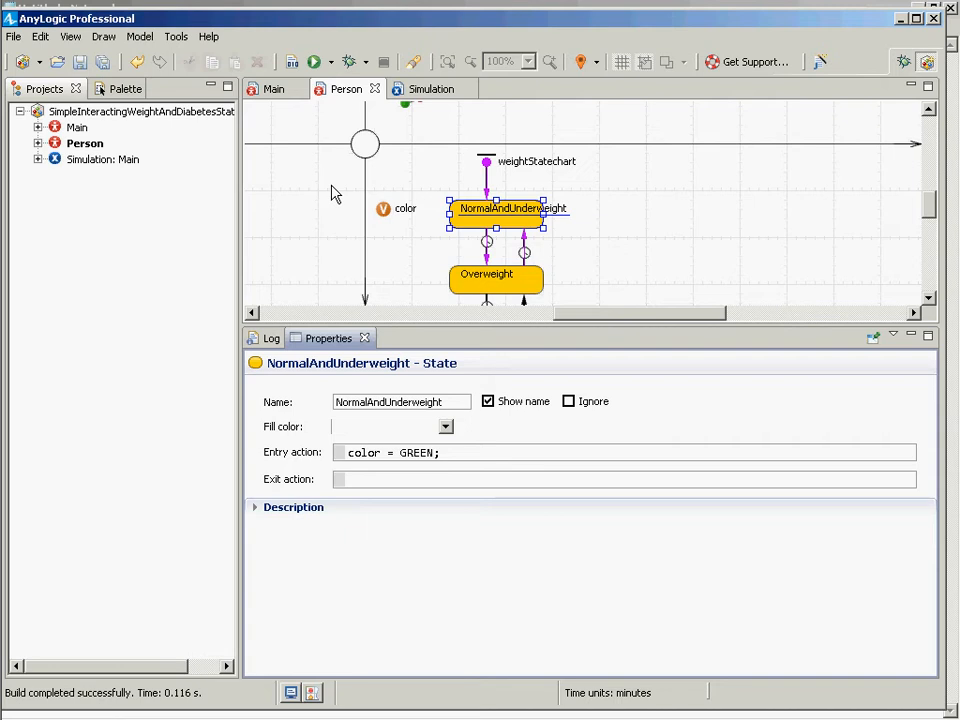
Step: Set the fill color of the NormalAndUnderweight state to lime
{"action": "key", "text": "ctrl+shift+Left"}
{"action": "key", "text": "ctrl+shift+Left"}
{"action": "key", "text": "ctrl+shift+Left"}
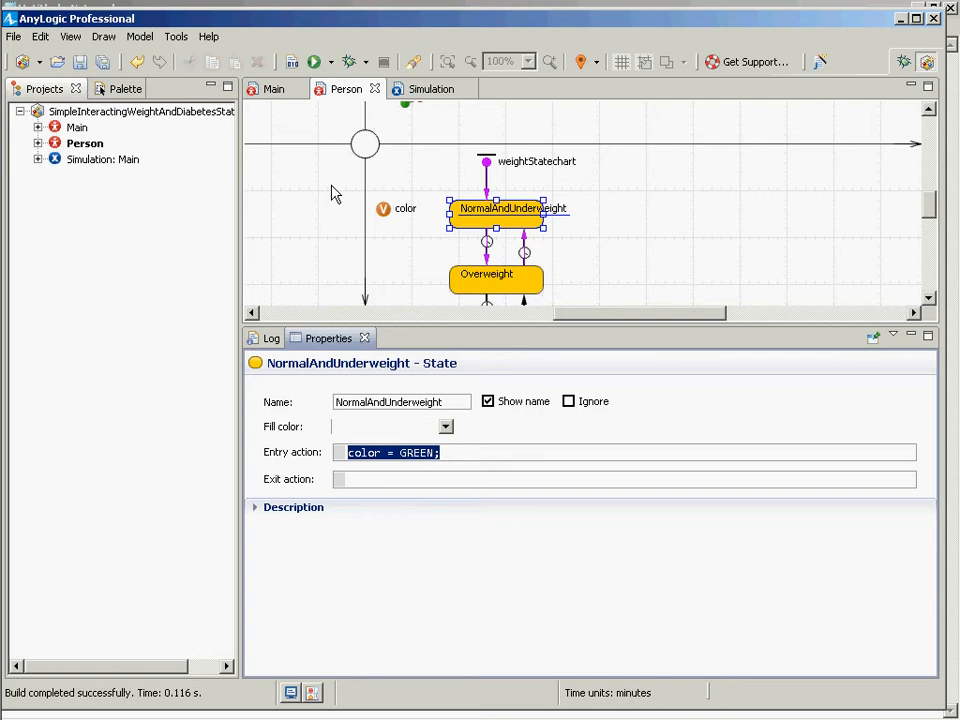
{"action": "left_click", "coordinate": [446, 427]}
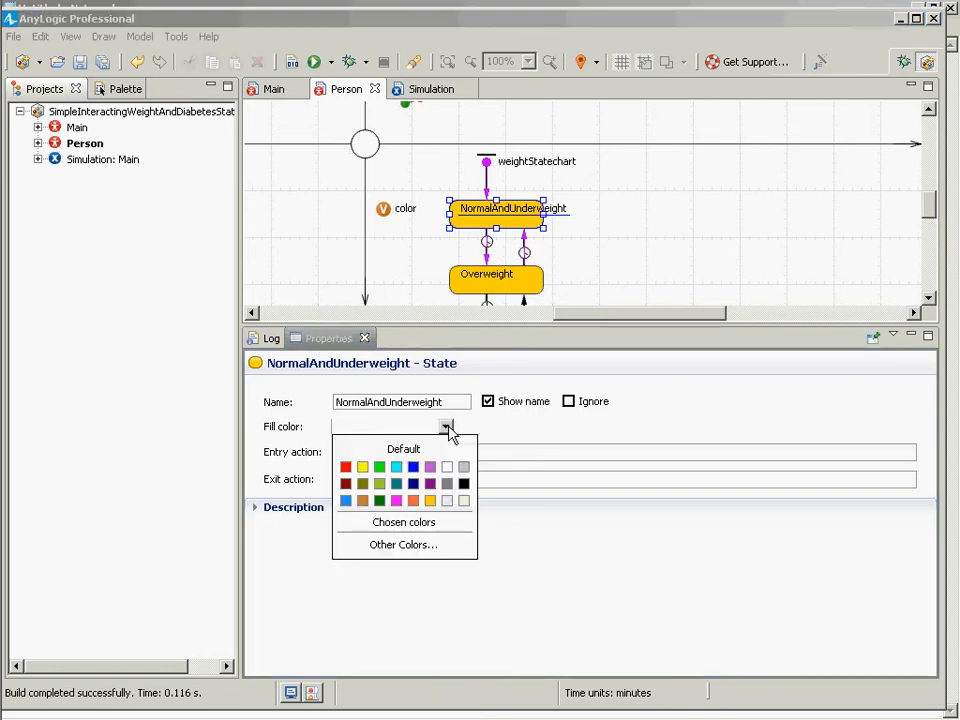
{"action": "left_click", "coordinate": [377, 463]}
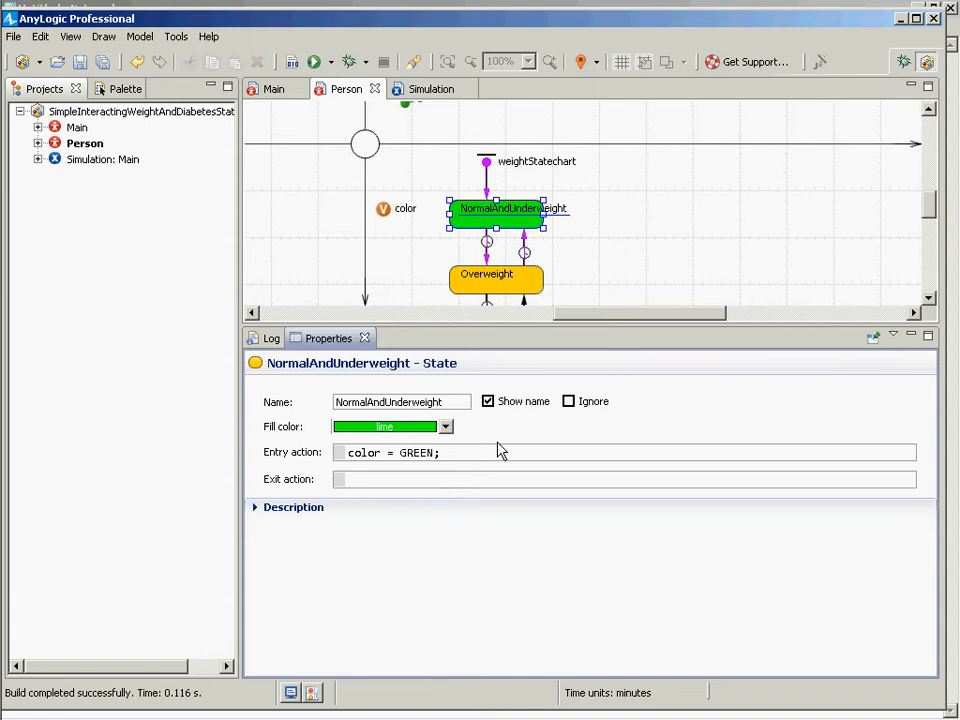
Step: Set the Overweight state's fill color to yellow and copy the NormalAndUnderweight entry action into its entry action
{"action": "left_click_drag", "start_coordinate": [493, 456], "coordinate": [332, 467]}
{"action": "key", "text": "ctrl+c"}
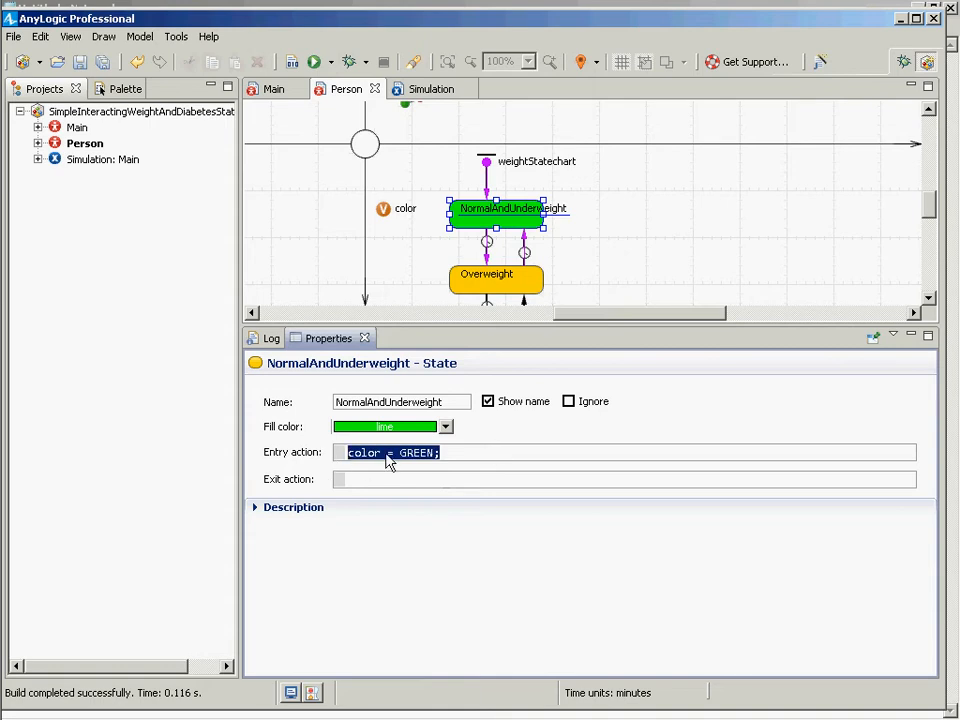
{"action": "left_click", "coordinate": [516, 285]}
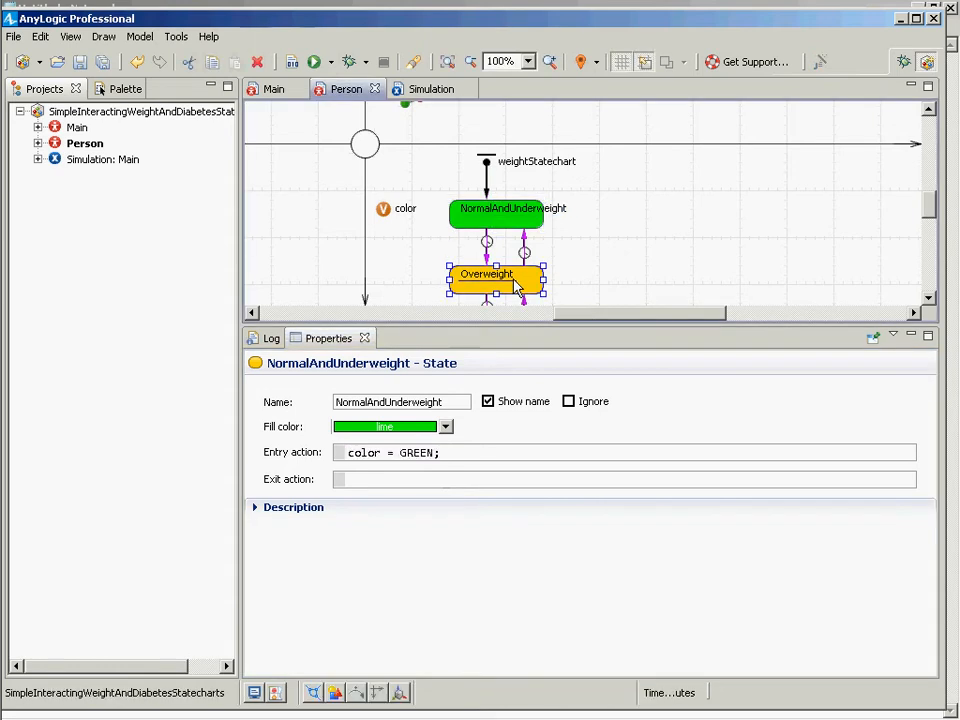
{"action": "left_click", "coordinate": [446, 428]}
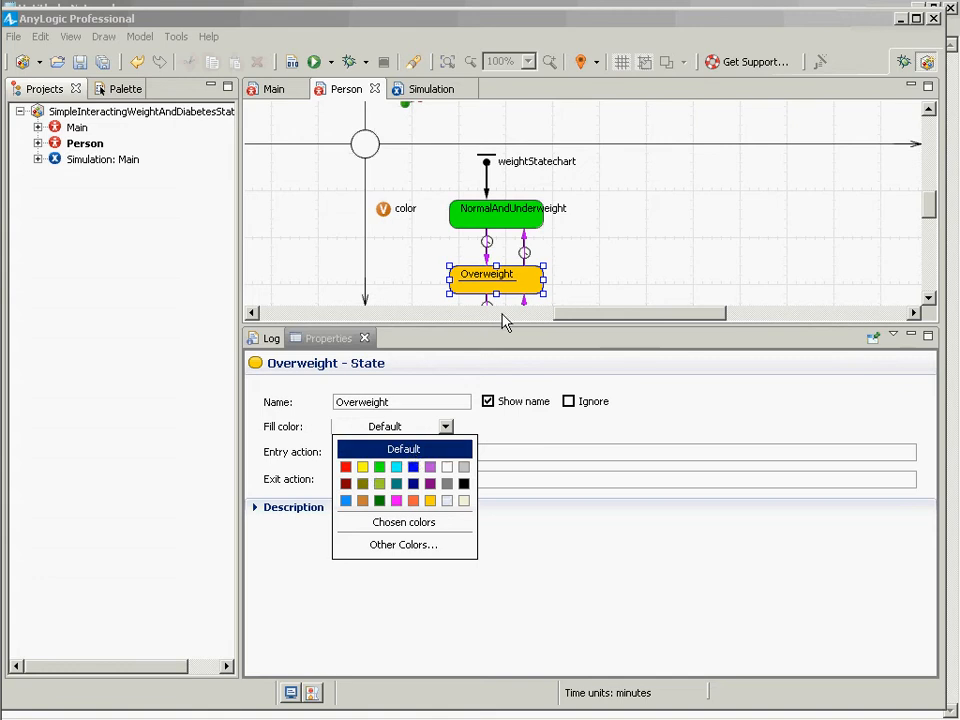
{"action": "left_click", "coordinate": [366, 469]}
{"action": "left_click", "coordinate": [420, 455]}
{"action": "key", "text": "ctrl+v"}
{"action": "key", "text": "Left"}
{"action": "key", "text": "ctrl+shift+Left"}
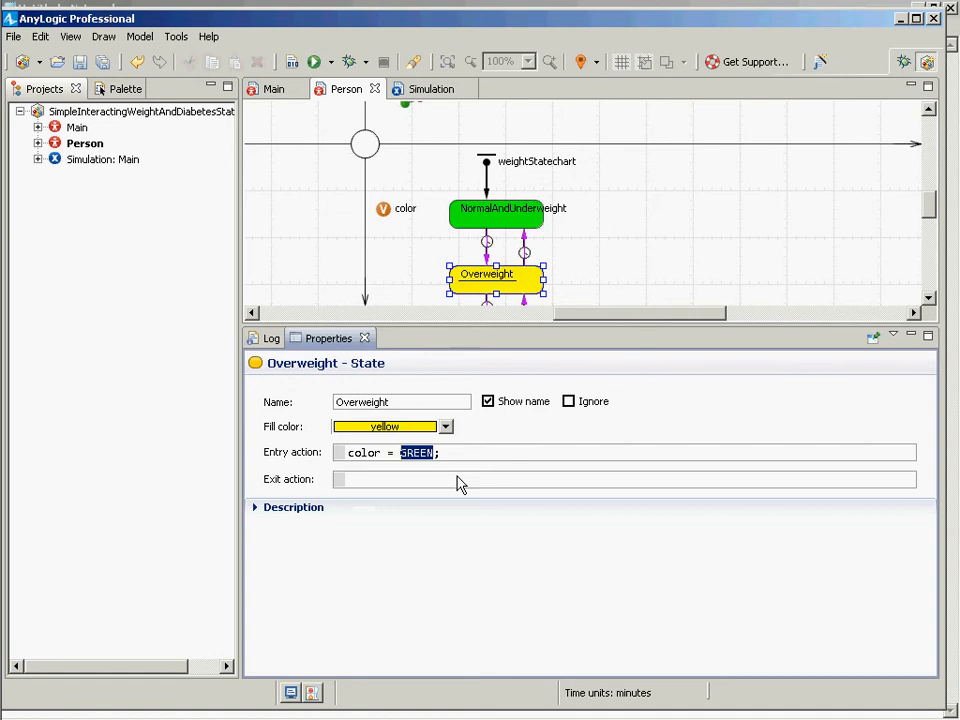
Step: Compare with the NormalAndUnderweight entry action and change the Overweight state's entry action to "color = YELLOW;"
{"action": "left_click", "coordinate": [458, 212]}
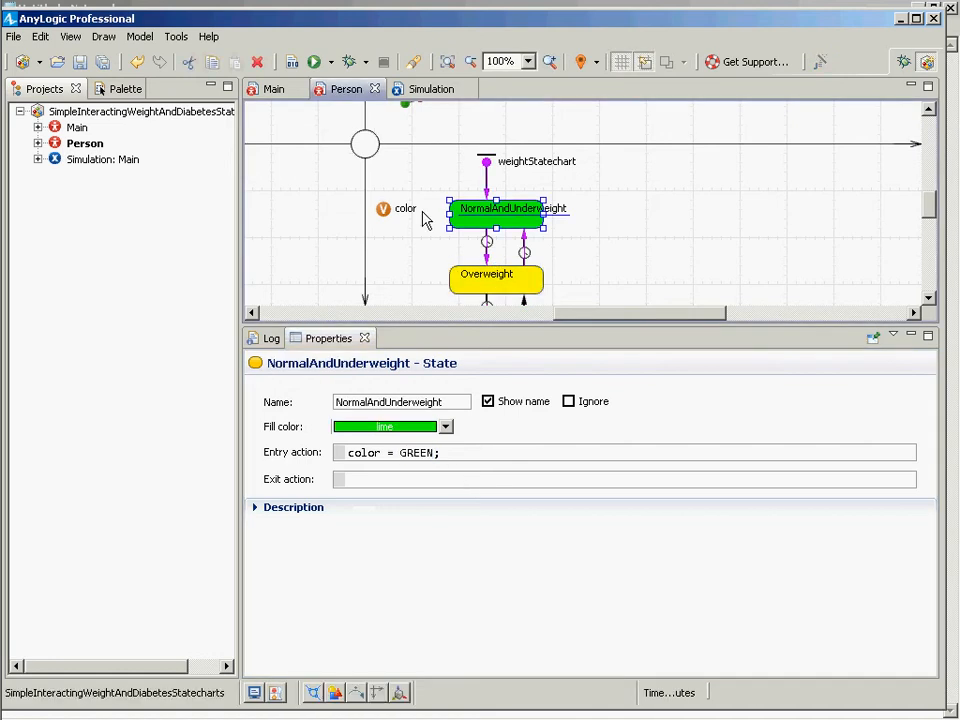
{"action": "left_click_drag", "start_coordinate": [463, 457], "coordinate": [297, 457]}
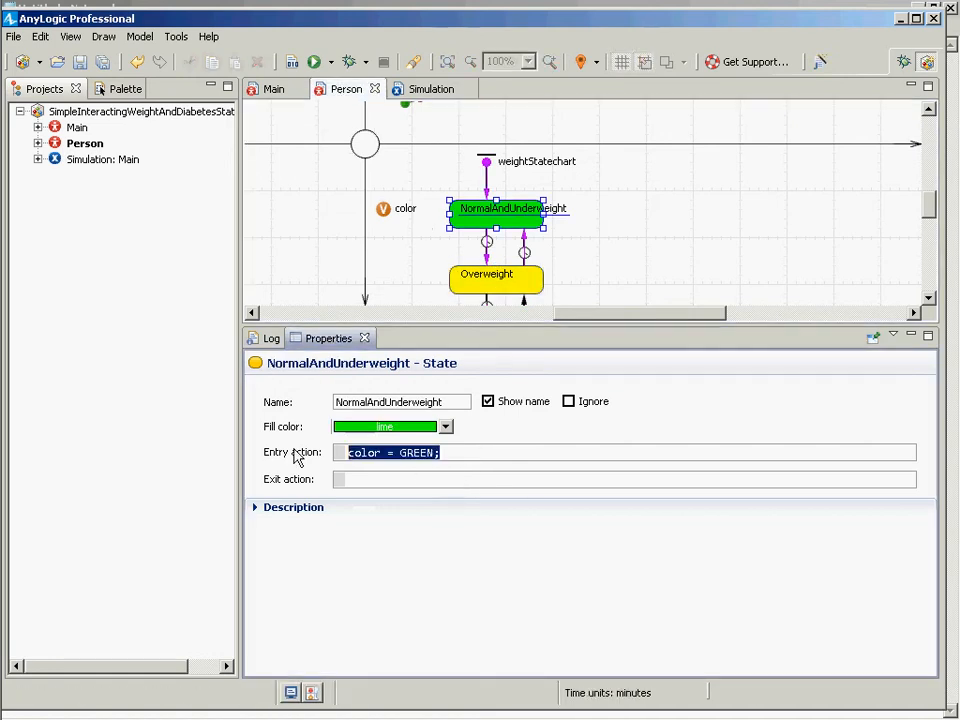
{"action": "left_click", "coordinate": [514, 289]}
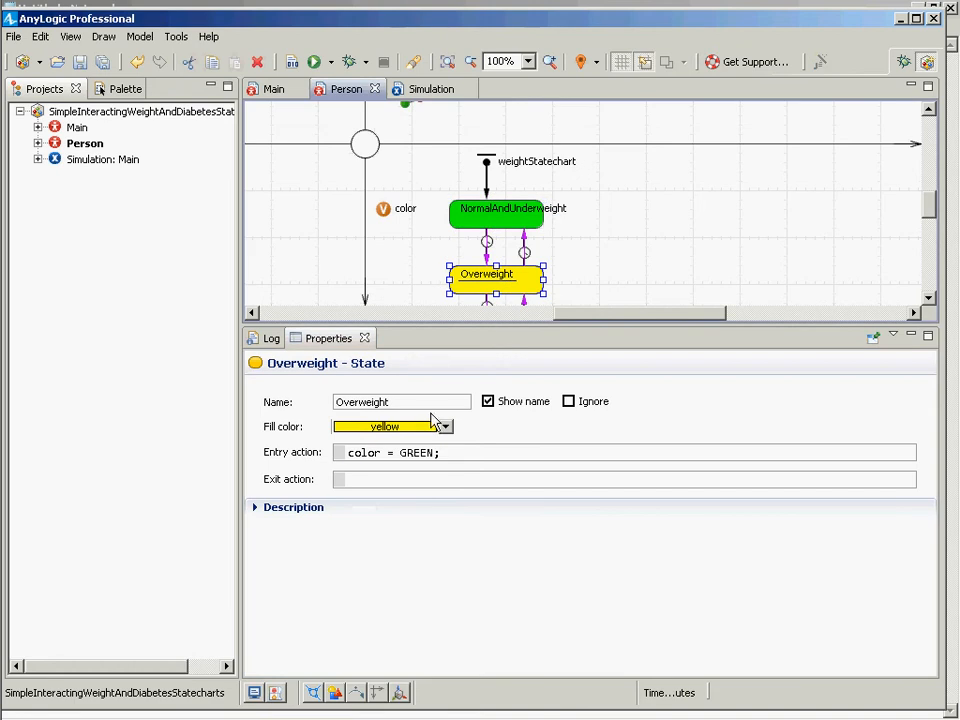
{"action": "left_click", "coordinate": [459, 458]}
{"action": "key", "text": "ctrl+shift+Left"}
{"action": "type", "text": "YELLOW"}
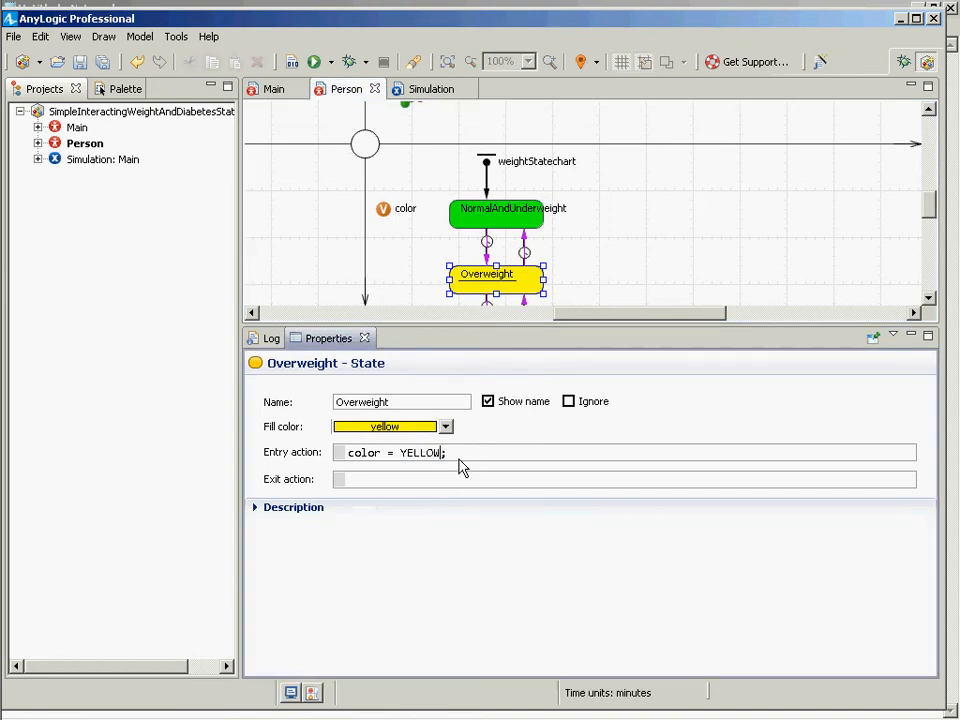
Step: Copy the Overweight state's entry action and set the Obese state's fill color to red
{"action": "key", "text": "ctrl+a"}
{"action": "key", "text": "ctrl+c"}
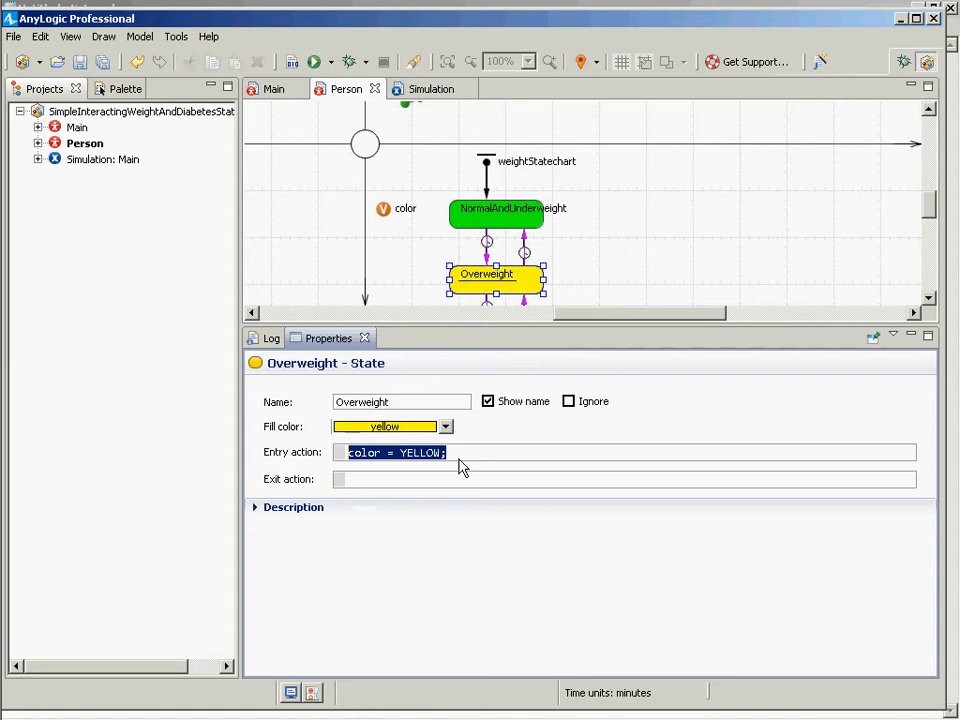
{"action": "left_click", "coordinate": [927, 299]}
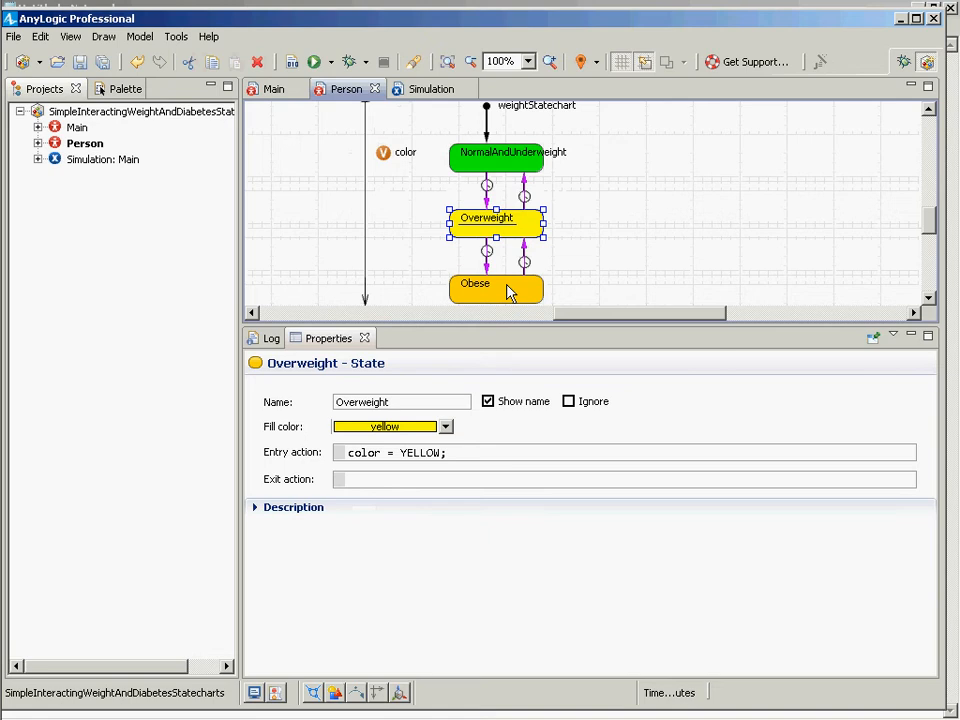
{"action": "left_click", "coordinate": [509, 292]}
{"action": "left_click", "coordinate": [445, 426]}
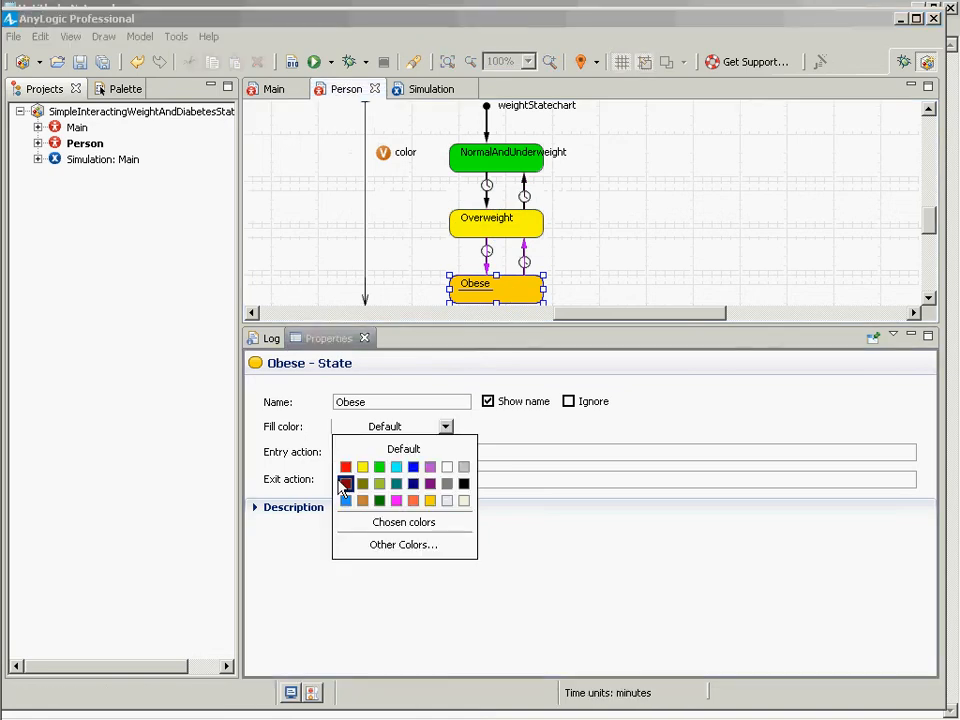
{"action": "left_click", "coordinate": [345, 467]}
Step: Give the Obese state the entry action "color = RED;" and save the model
{"action": "left_click", "coordinate": [370, 455]}
{"action": "key", "text": "ctrl+v"}
{"action": "key", "text": "Left"}
{"action": "key", "text": "BackSpace"}
{"action": "key", "text": "BackSpace"}
{"action": "key", "text": "BackSpace"}
{"action": "key", "text": "BackSpace"}
{"action": "key", "text": "BackSpace"}
{"action": "key", "text": "BackSpace"}
{"action": "type", "text": "RED"}
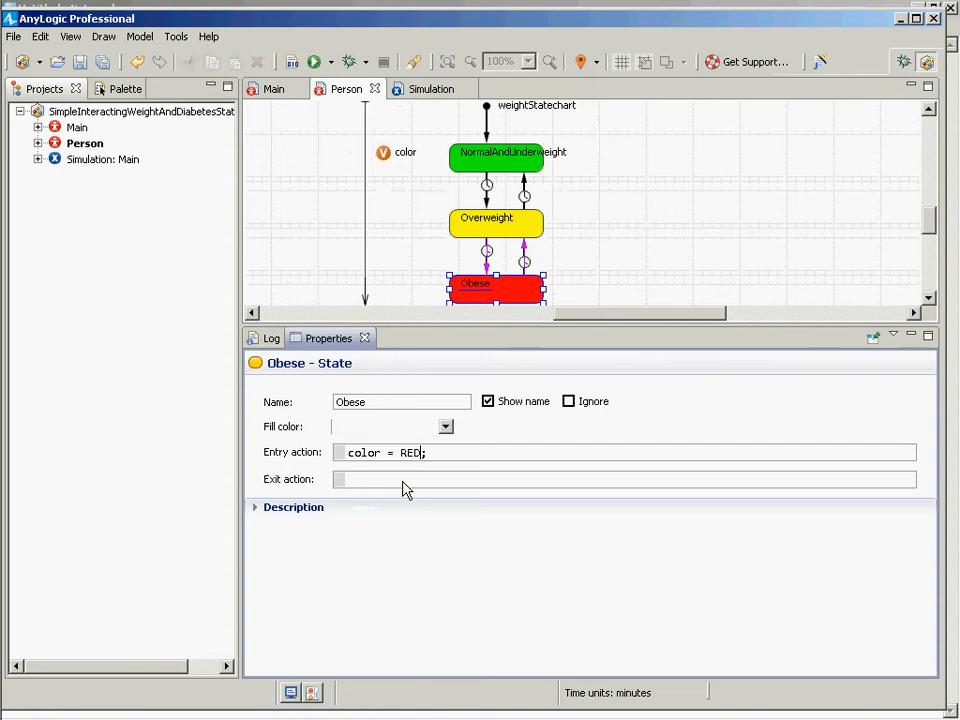
{"action": "key", "text": "ctrl+s"}
Step: Review the properties of the NormalAndUnderweight state and the color variable
{"action": "left_click", "coordinate": [523, 152]}
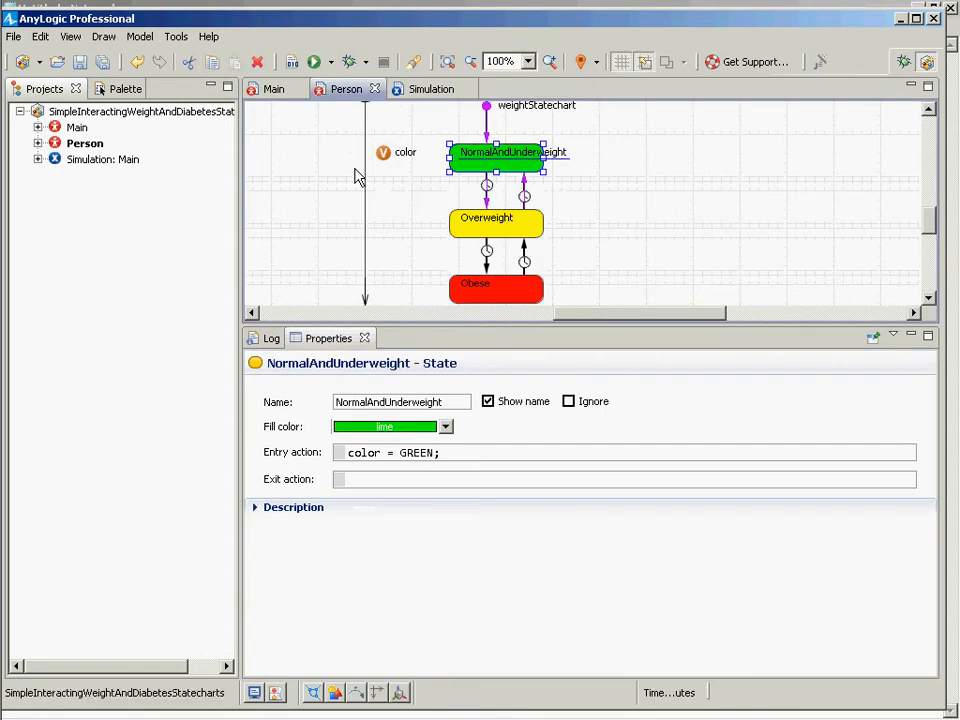
{"action": "left_click", "coordinate": [386, 158]}
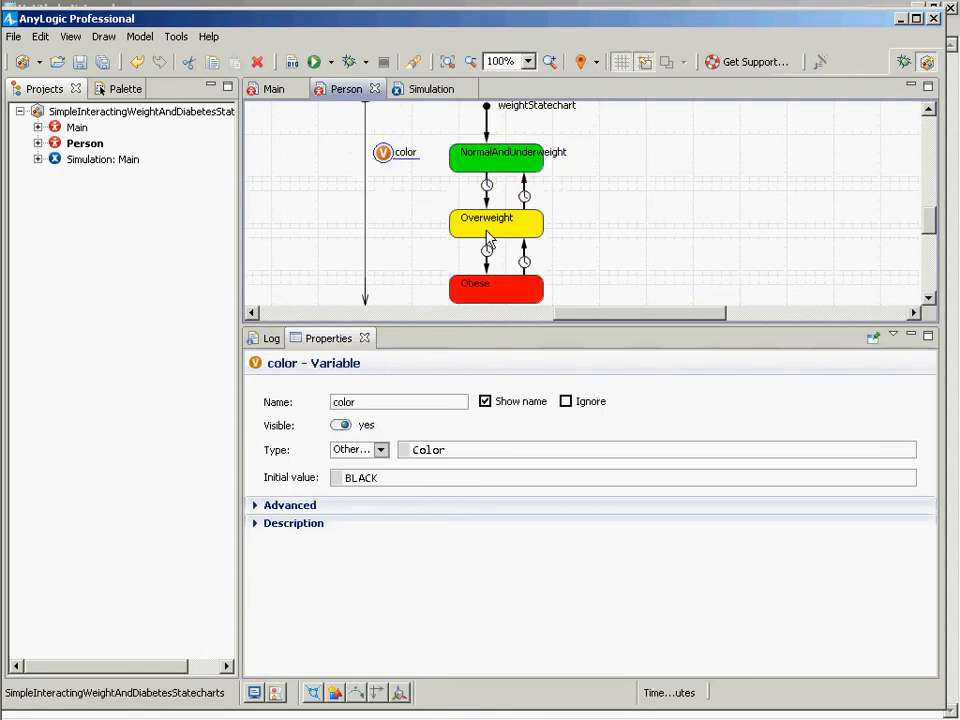
{"action": "left_click", "coordinate": [494, 162]}
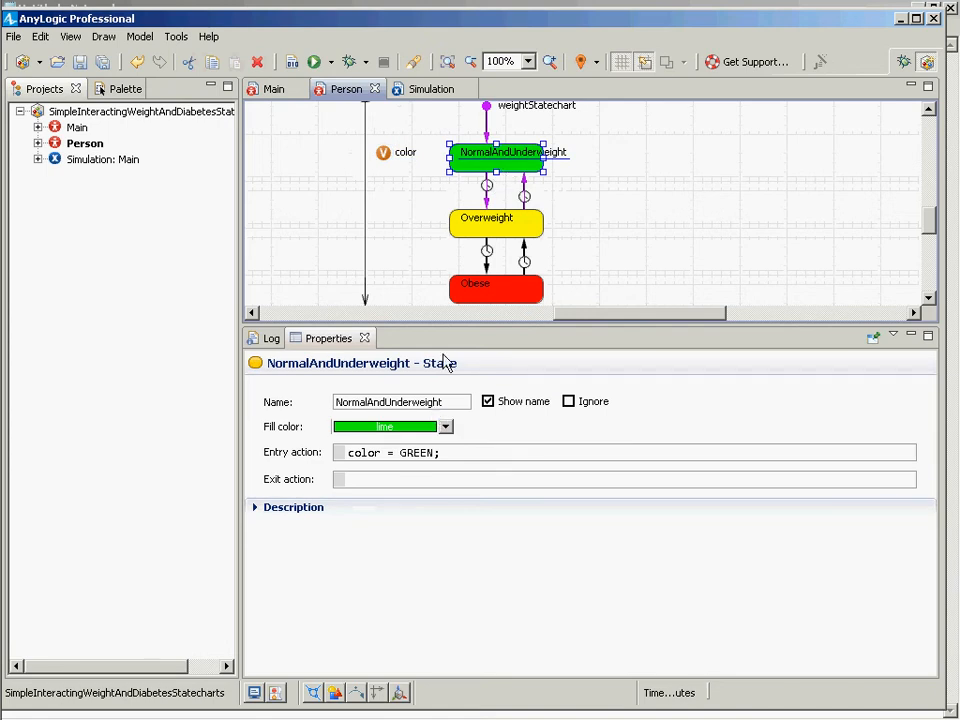
Step: Check the NormalAndUnderweight state's entry action and set its fill color to the darker green
{"action": "left_click", "coordinate": [455, 453]}
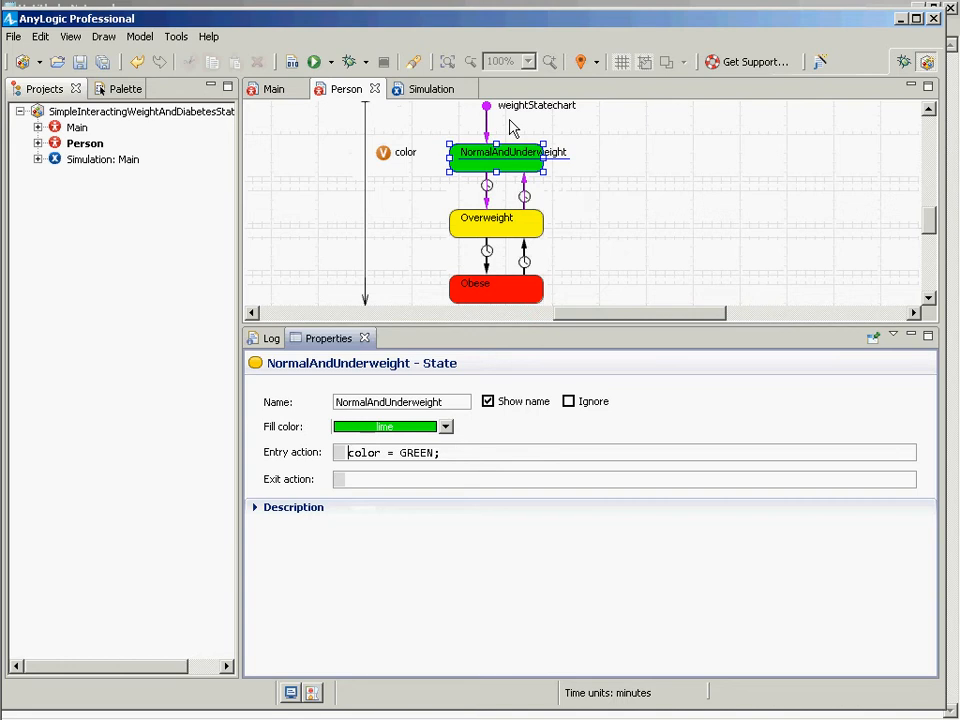
{"action": "left_click", "coordinate": [445, 456]}
{"action": "key", "text": "ctrl+a"}
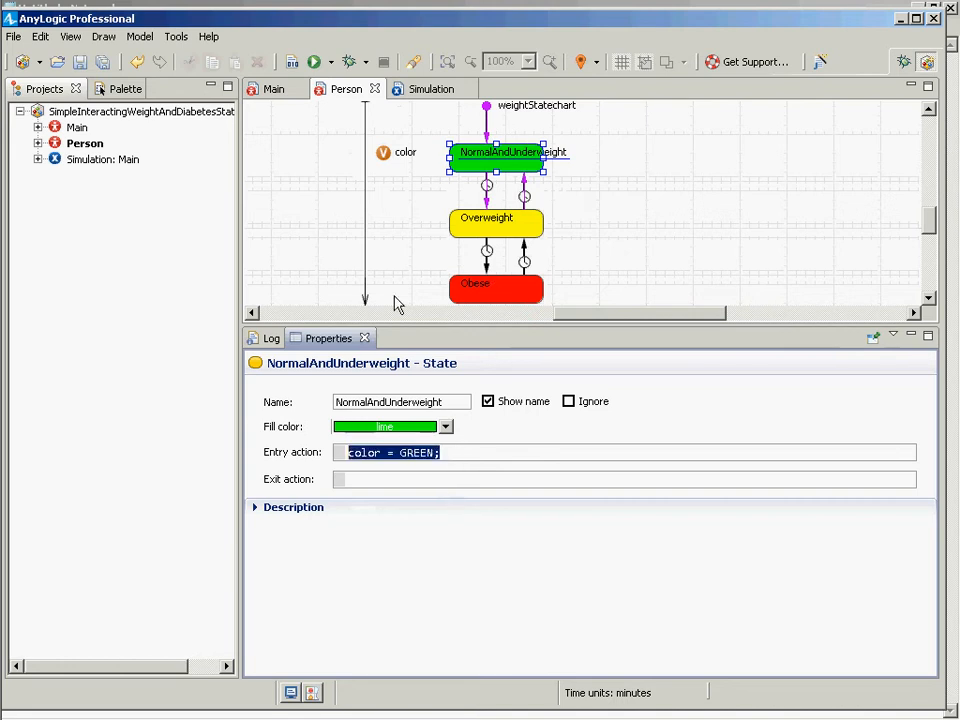
{"action": "mouse_move", "coordinate": [932, 230]}
{"action": "left_mouse_down"}
{"action": "mouse_move", "coordinate": [932, 207]}
{"action": "mouse_move", "coordinate": [928, 229]}
{"action": "left_mouse_up"}
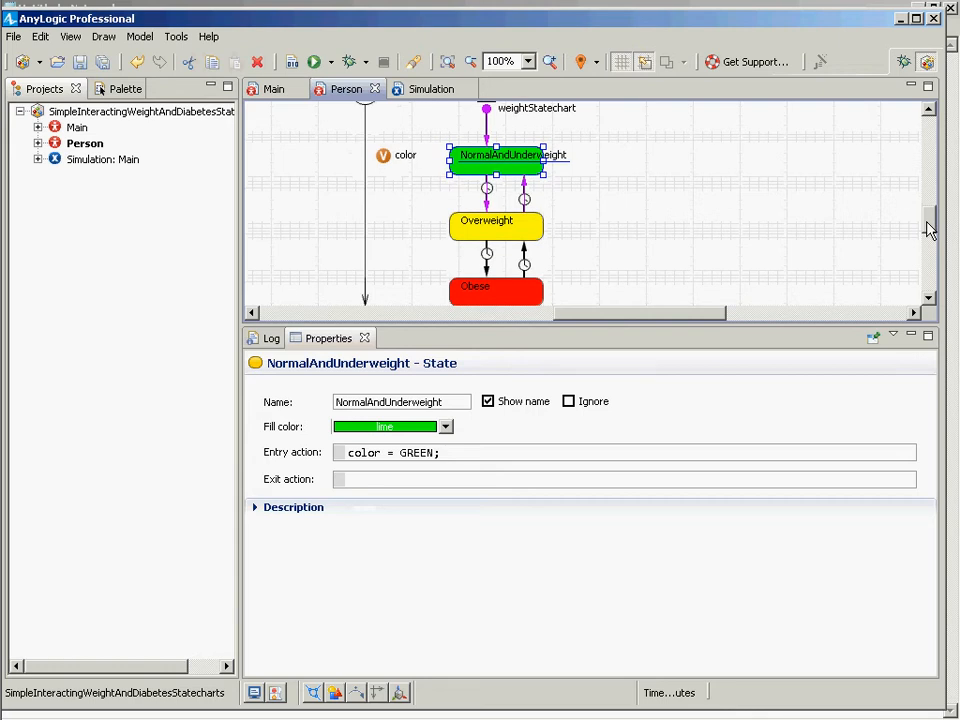
{"action": "left_click", "coordinate": [446, 426]}
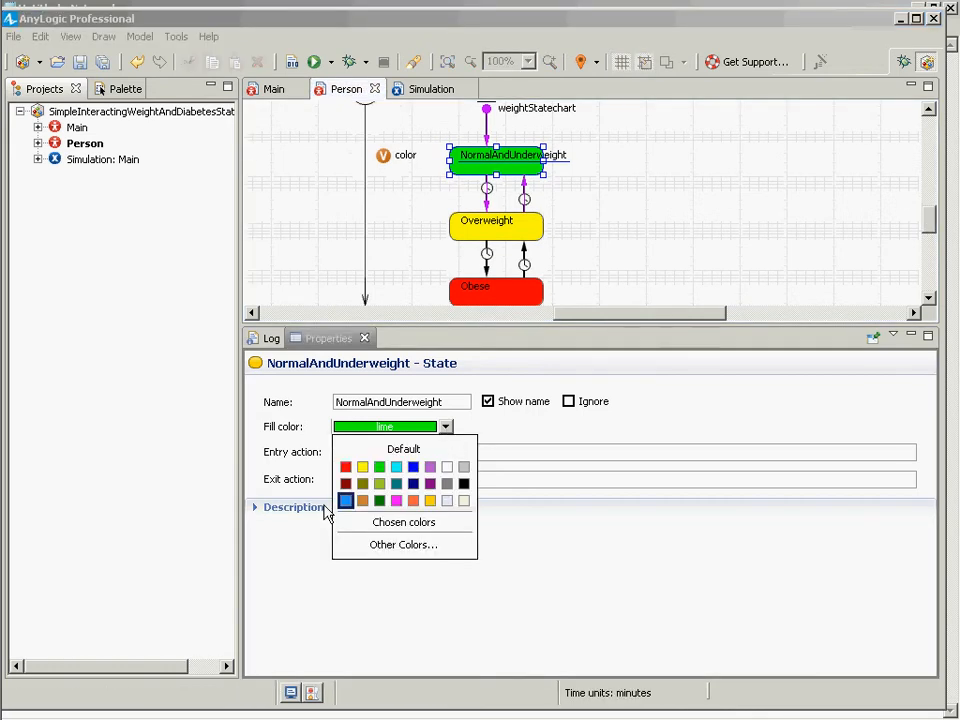
{"action": "left_click", "coordinate": [379, 500]}
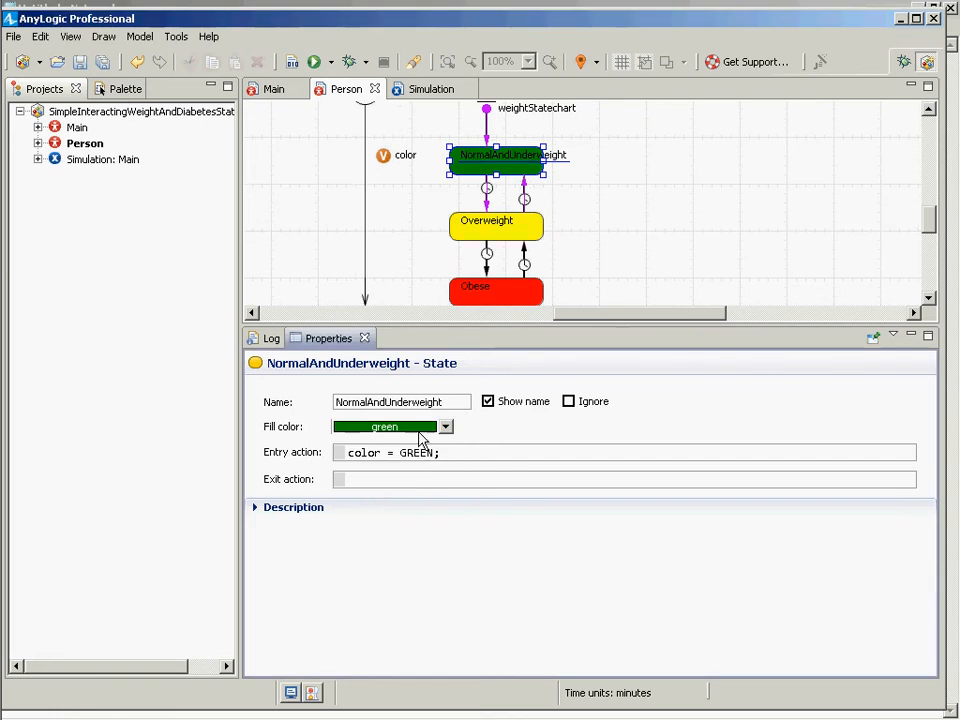
{"action": "left_click", "coordinate": [456, 453]}
Step: Examine the Overweight state's fill color and its entry action, including the closing semicolon
{"action": "left_click", "coordinate": [536, 227]}
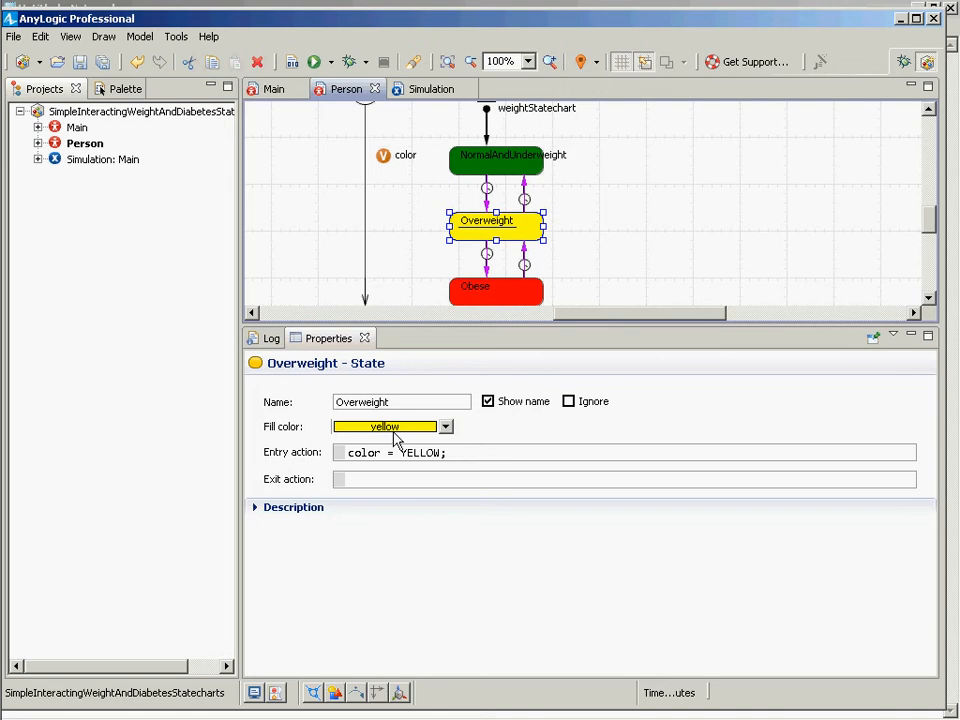
{"action": "left_click_drag", "start_coordinate": [462, 460], "coordinate": [298, 489]}
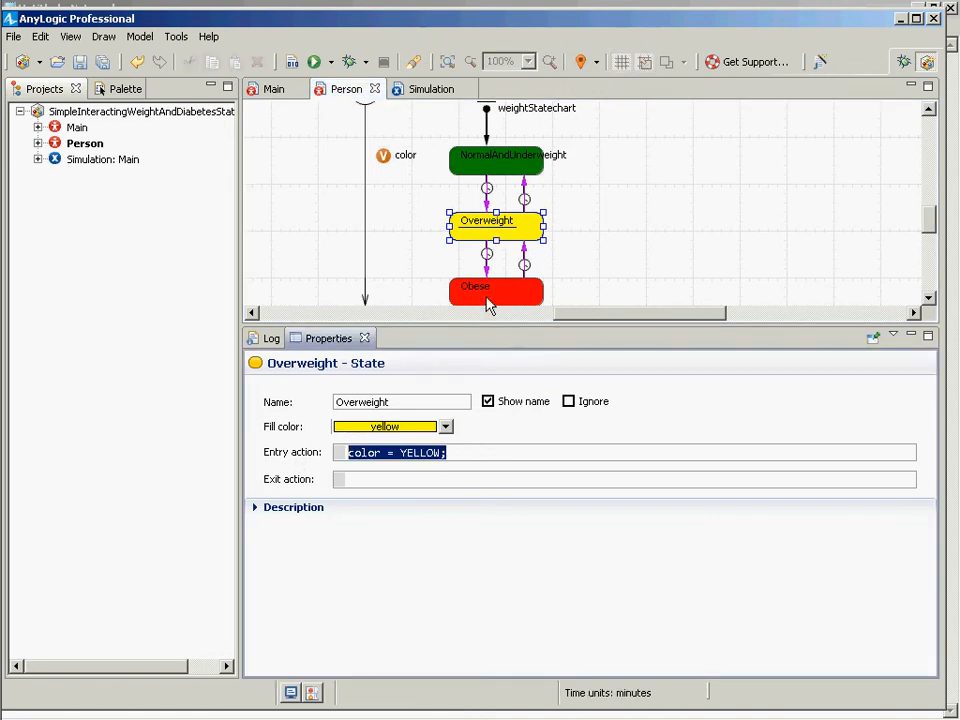
{"action": "left_click_drag", "start_coordinate": [441, 461], "coordinate": [462, 457]}
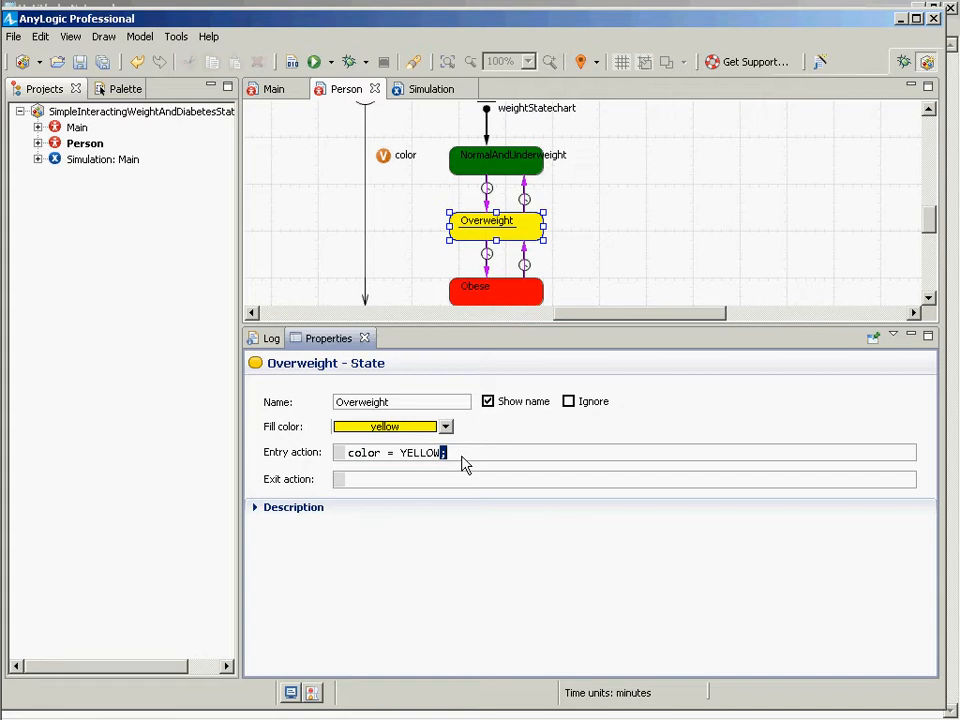
{"action": "left_click", "coordinate": [471, 453]}
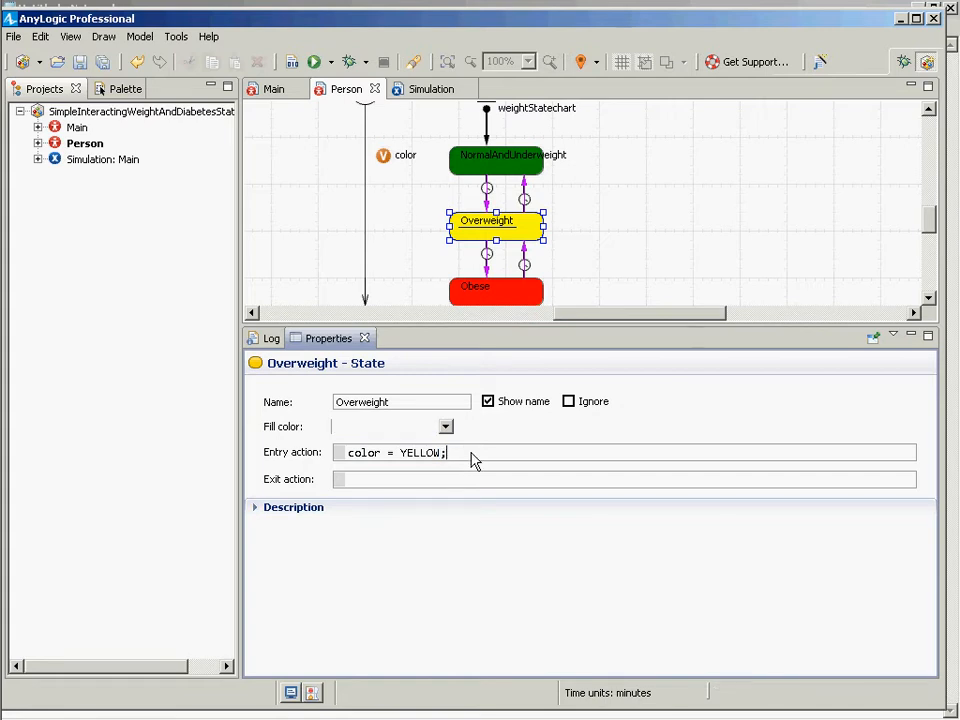
{"action": "key", "text": "shift+Left"}
{"action": "key", "text": "ctrl+a"}
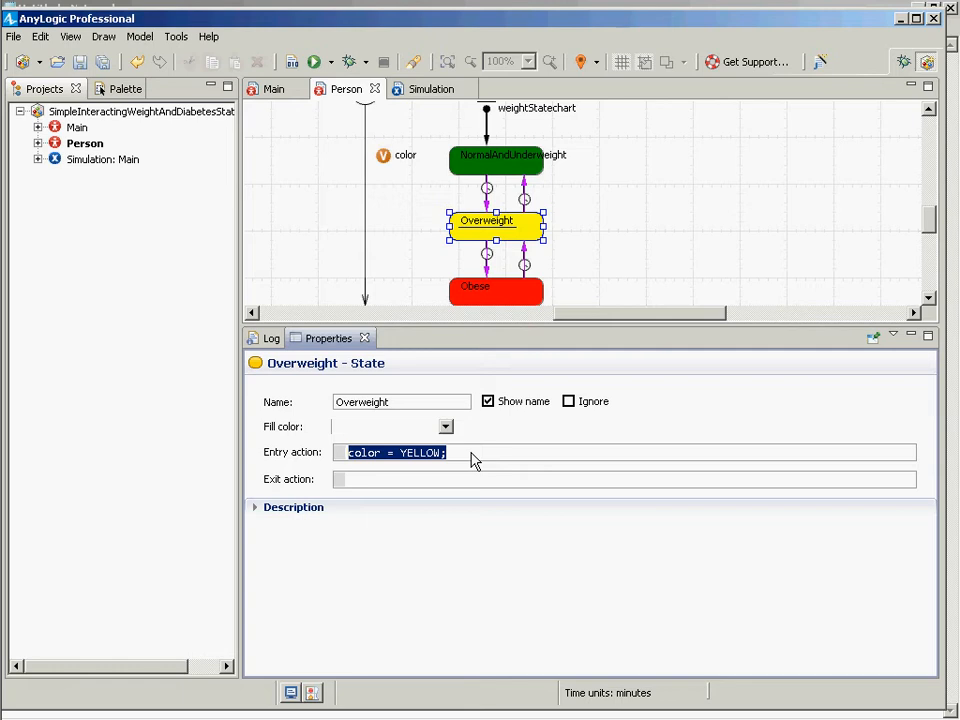
{"action": "left_click", "coordinate": [473, 460]}
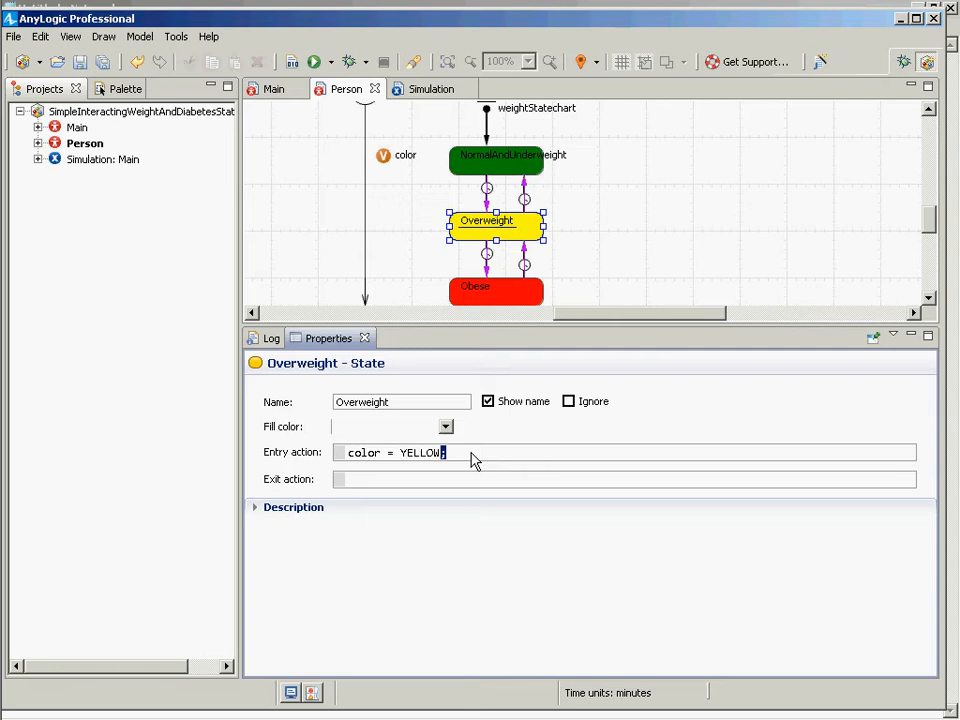
Step: Examine the Obese state's fill color and entry action
{"action": "left_click", "coordinate": [523, 299]}
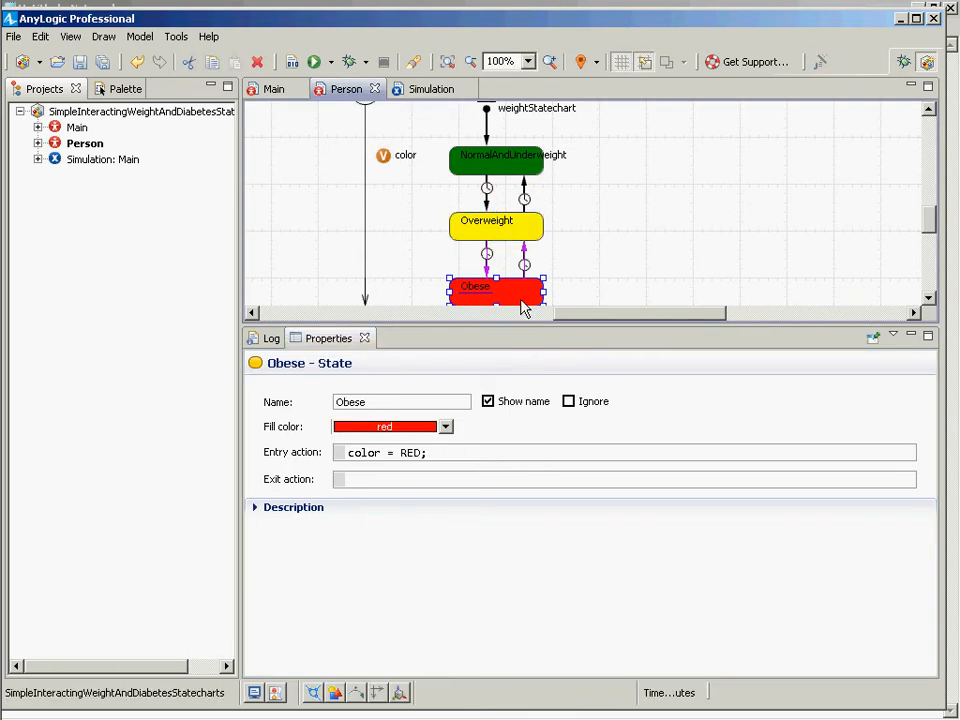
{"action": "left_click", "coordinate": [473, 461]}
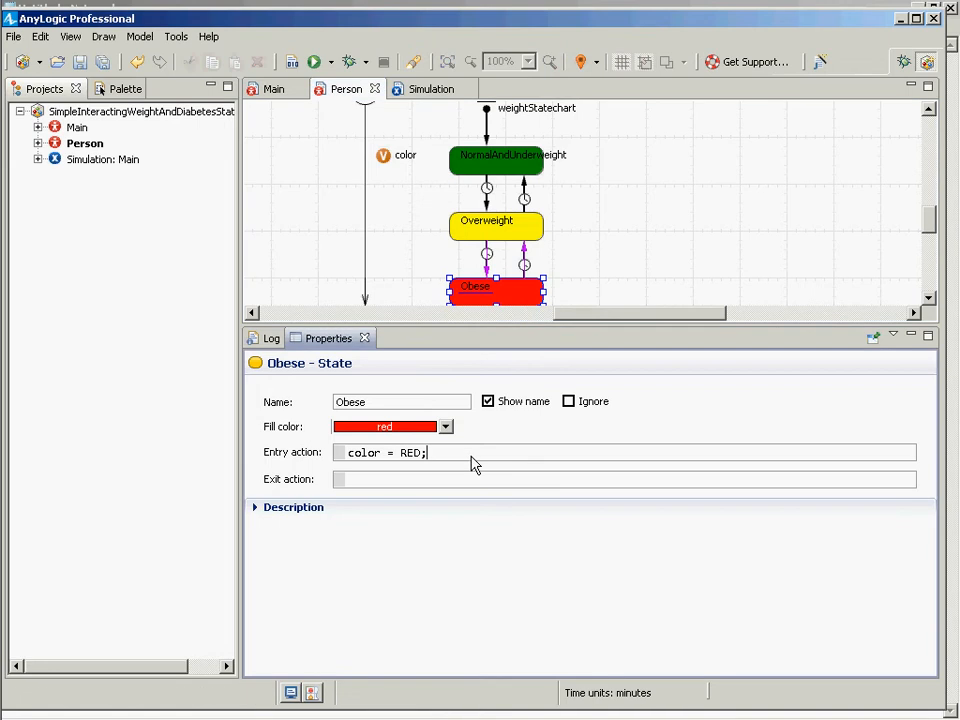
{"action": "key", "text": "ctrl+shift+Left"}
{"action": "key", "text": "ctrl+shift+Left"}
{"action": "key", "text": "ctrl+shift+Left"}
{"action": "key", "text": "ctrl+shift+Left"}
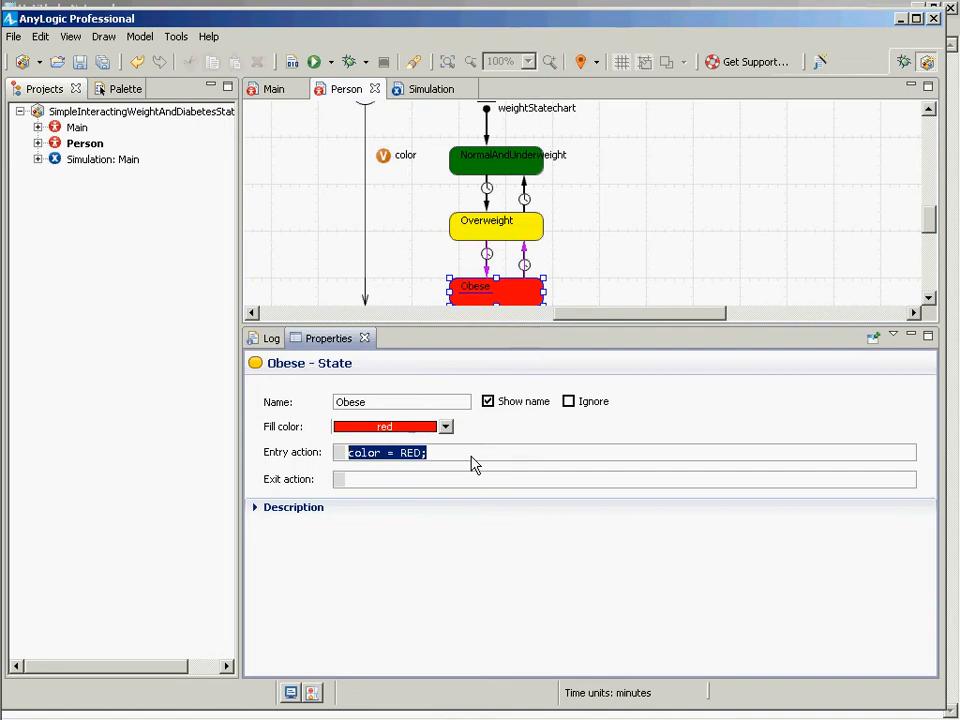
{"action": "left_click", "coordinate": [529, 300]}
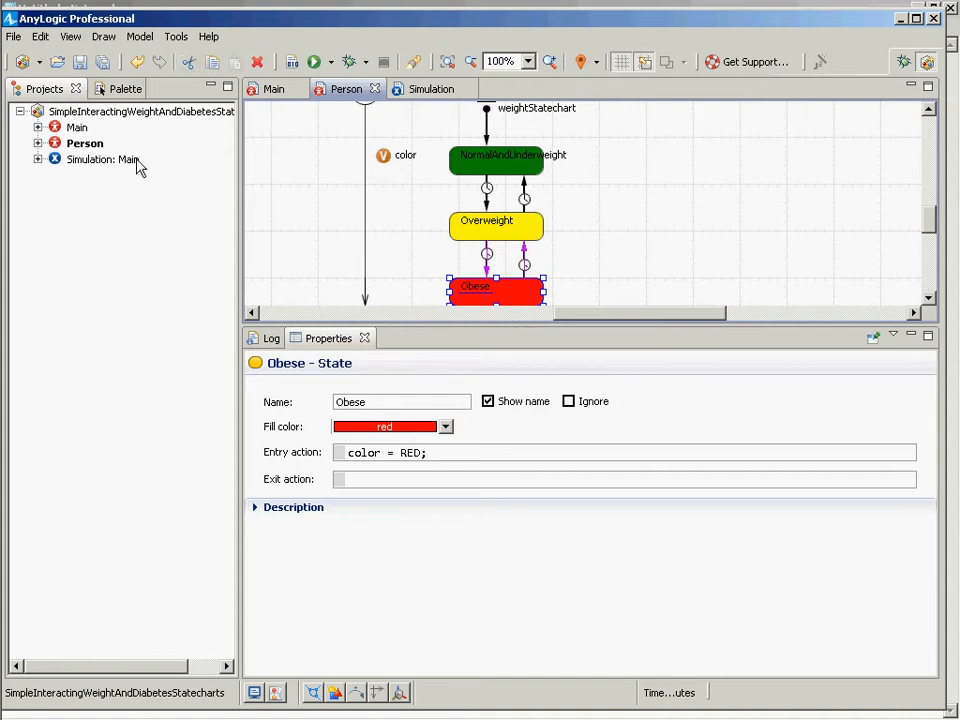
Step: Build the model, run the Simulation experiment to check the population's oval colors, and close the run window
{"action": "left_click", "coordinate": [292, 62]}
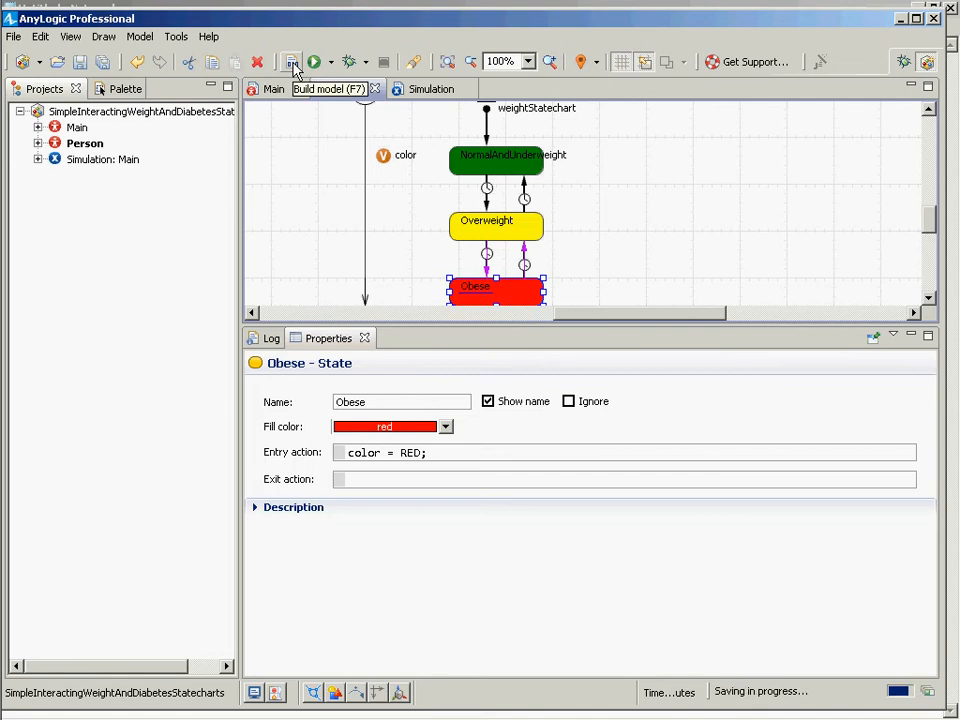
{"action": "left_click", "coordinate": [103, 162]}
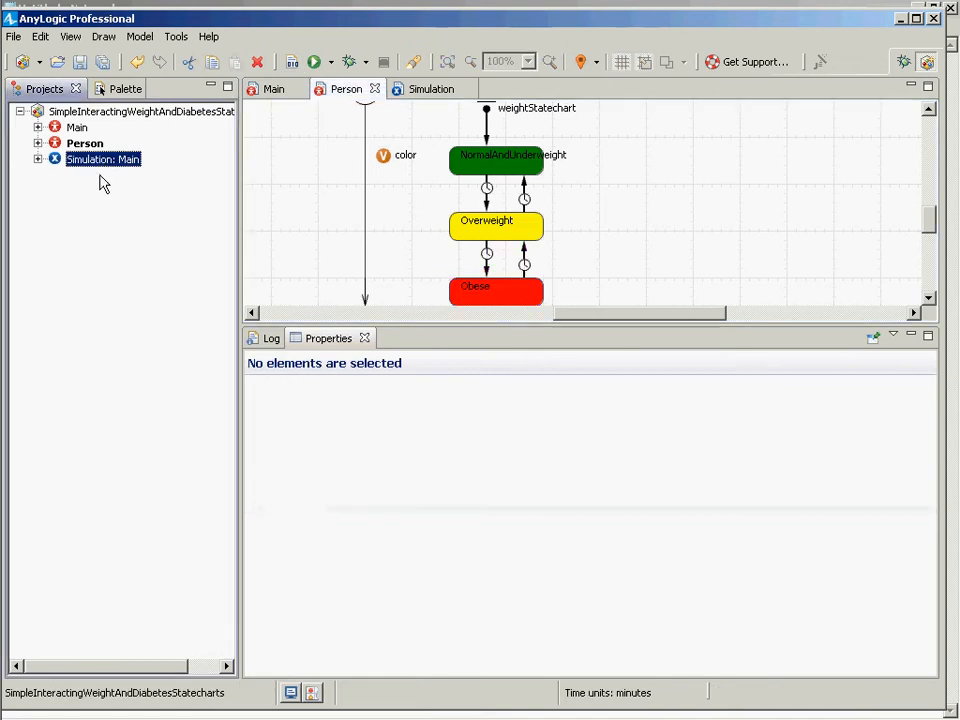
{"action": "right_click", "coordinate": [100, 160]}
{"action": "left_click", "coordinate": [115, 360]}
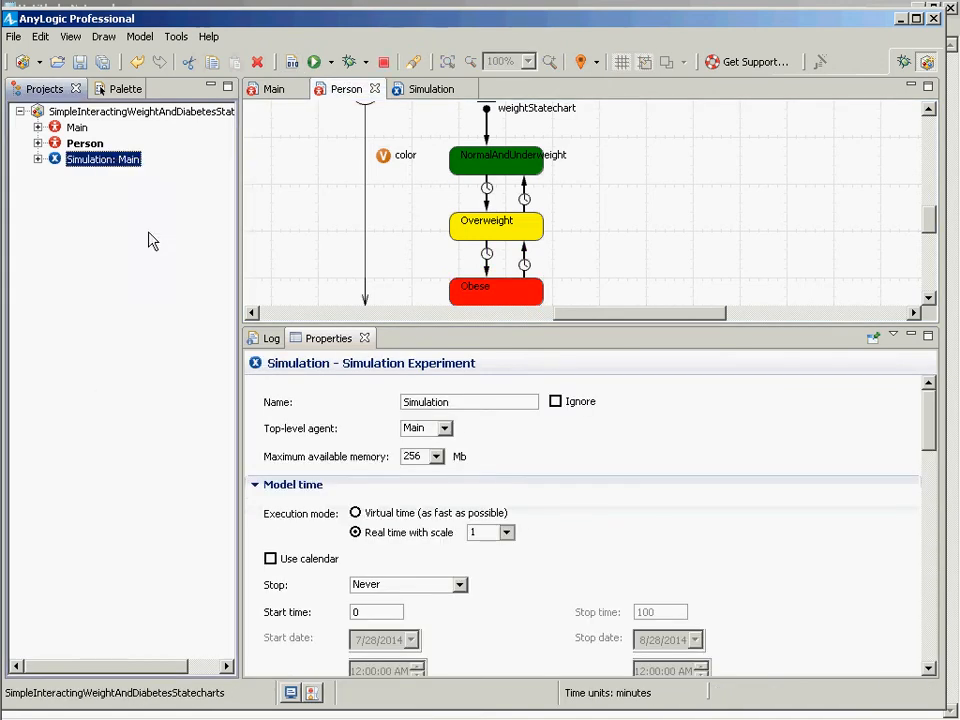
{"action": "left_click", "coordinate": [111, 141]}
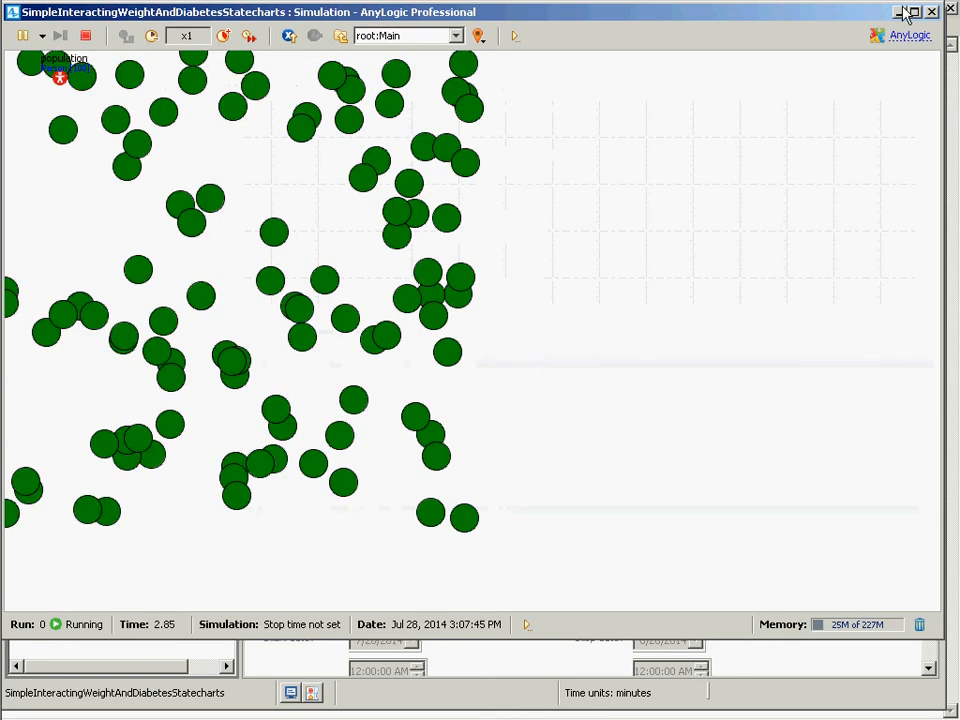
{"action": "left_click", "coordinate": [932, 13]}
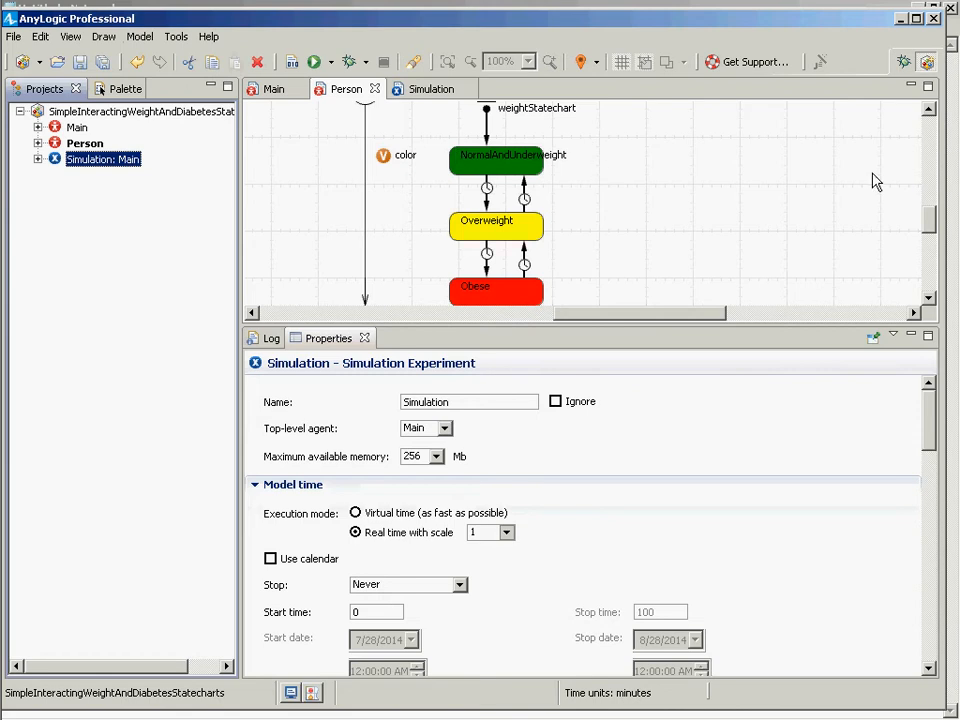
Step: Review the NormalAndUnderweight and Overweight entry actions and the color expression in the oval's fill color
{"action": "left_click", "coordinate": [932, 217]}
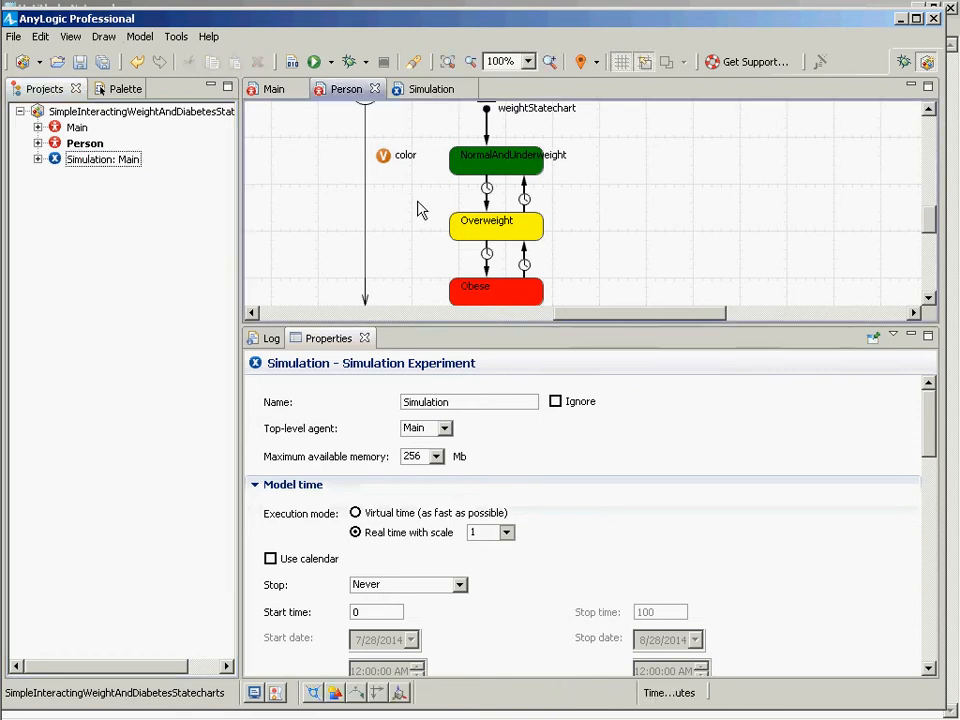
{"action": "scroll", "coordinate": [420, 210], "scroll_direction": "up", "scroll_amount": 1}
{"action": "left_click", "coordinate": [489, 190]}
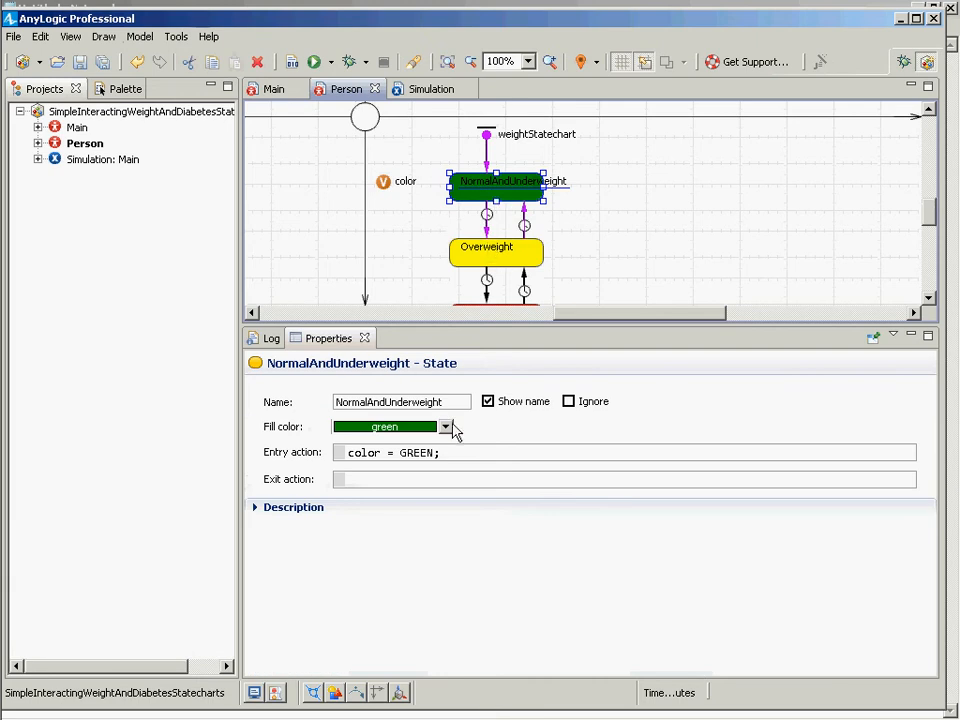
{"action": "left_click", "coordinate": [366, 117]}
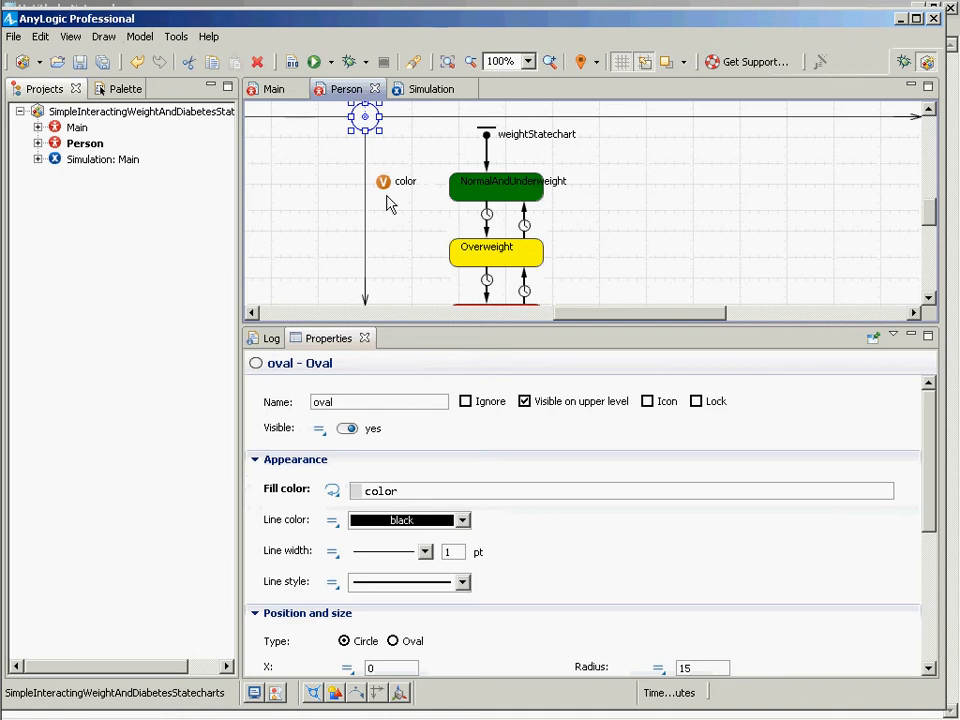
{"action": "double_click", "coordinate": [399, 491]}
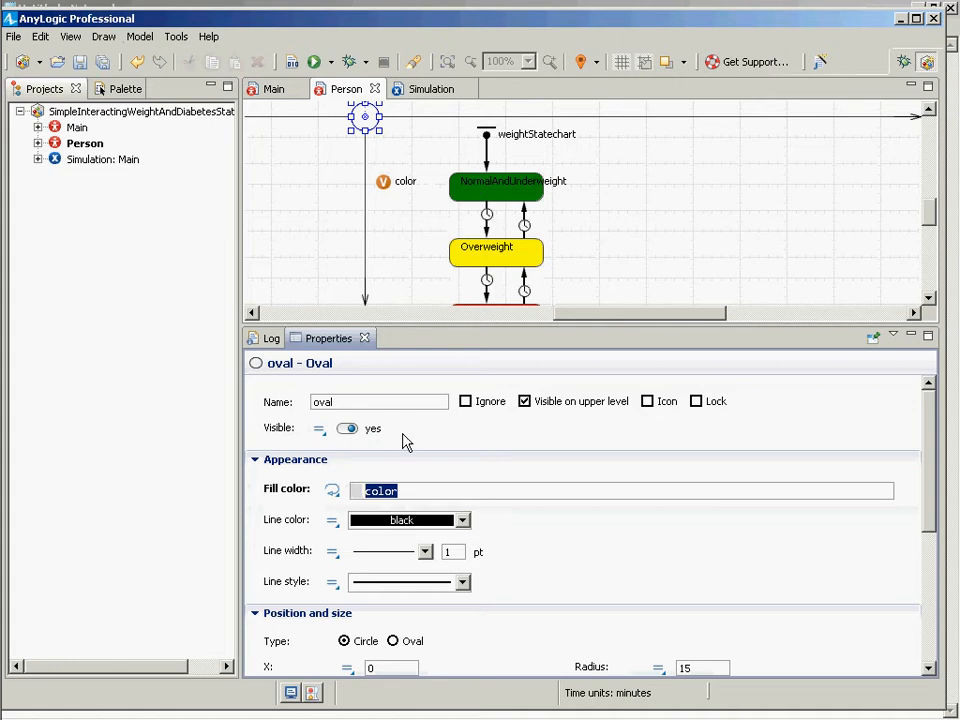
{"action": "left_click", "coordinate": [503, 262]}
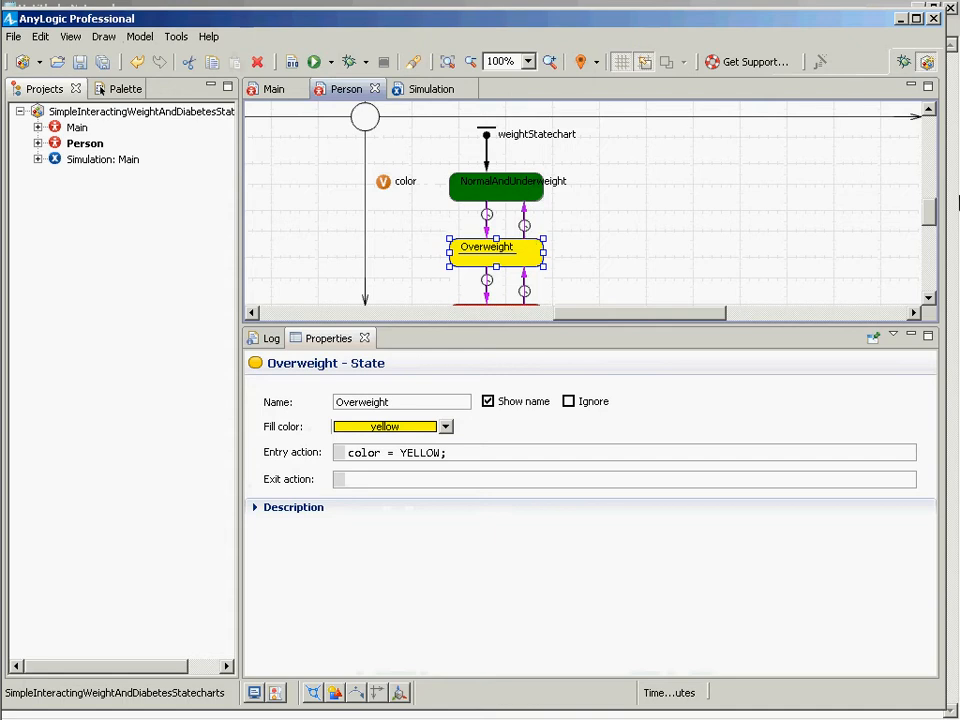
{"action": "scroll", "coordinate": [535, 155], "scroll_direction": "down", "scroll_amount": 1}
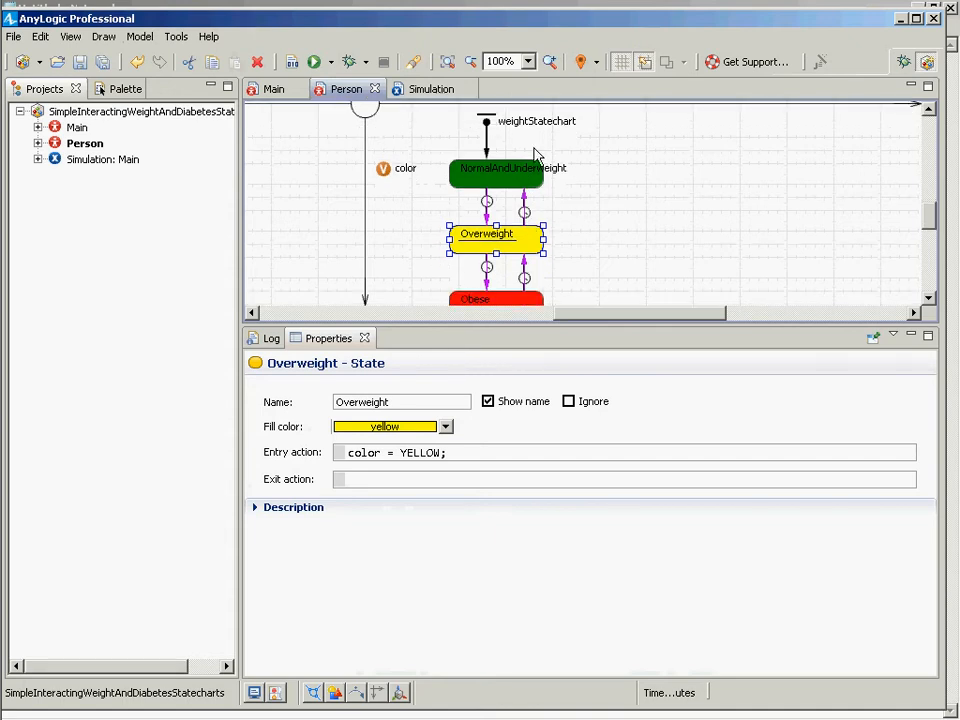
Step: Rerun the Simulation experiment to watch the agents' ovals change color, and close the run window
{"action": "left_click", "coordinate": [100, 159]}
{"action": "right_click", "coordinate": [104, 158]}
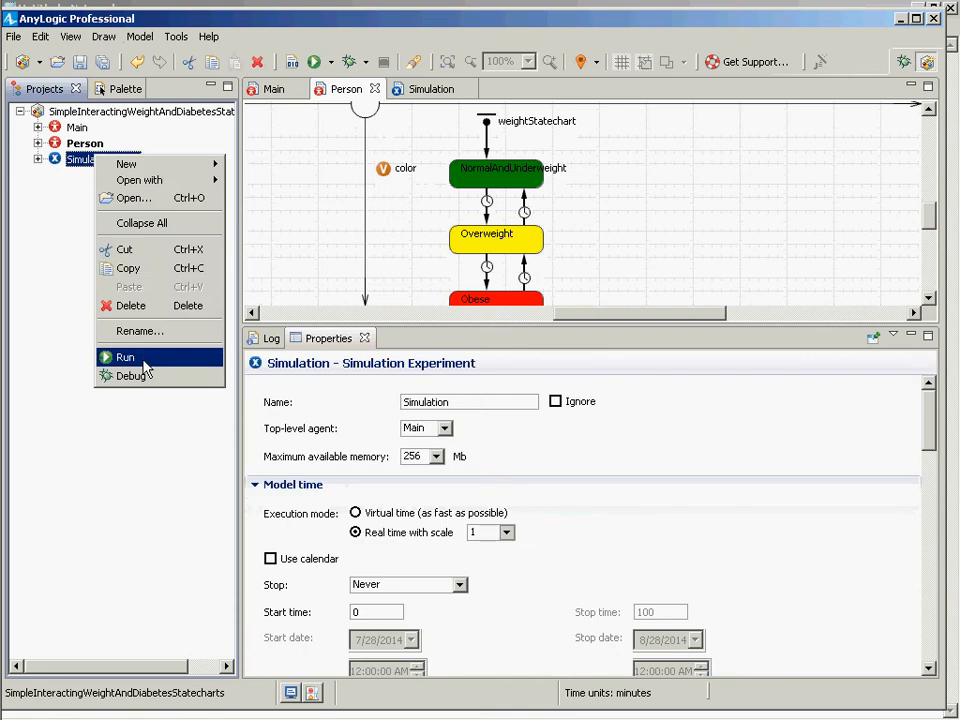
{"action": "left_click", "coordinate": [140, 359]}
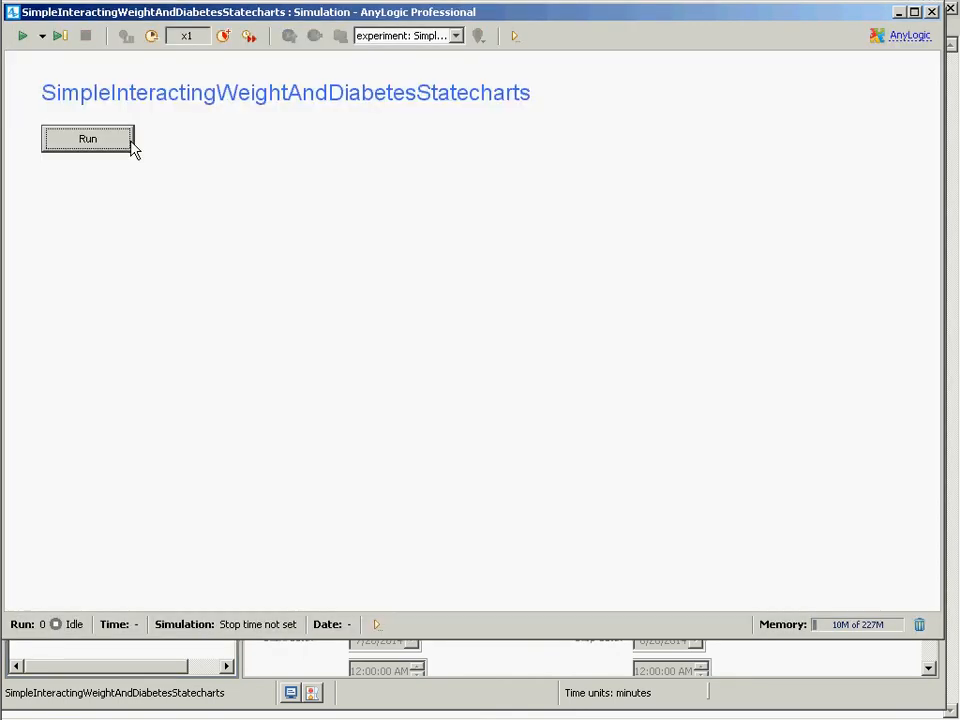
{"action": "left_click", "coordinate": [127, 148]}
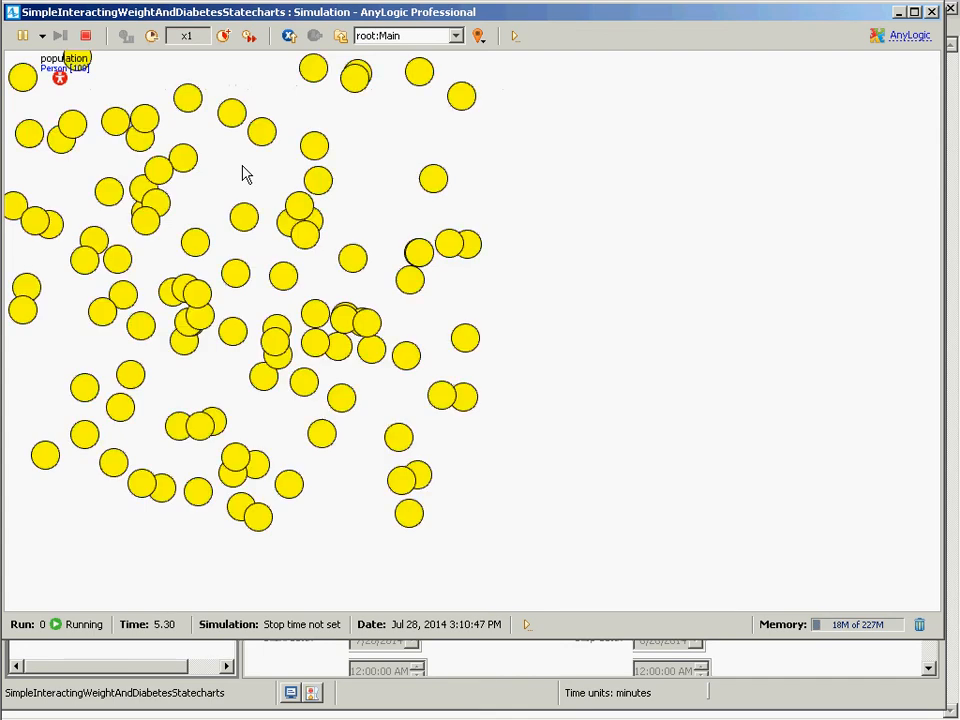
{"action": "left_click", "coordinate": [930, 12]}
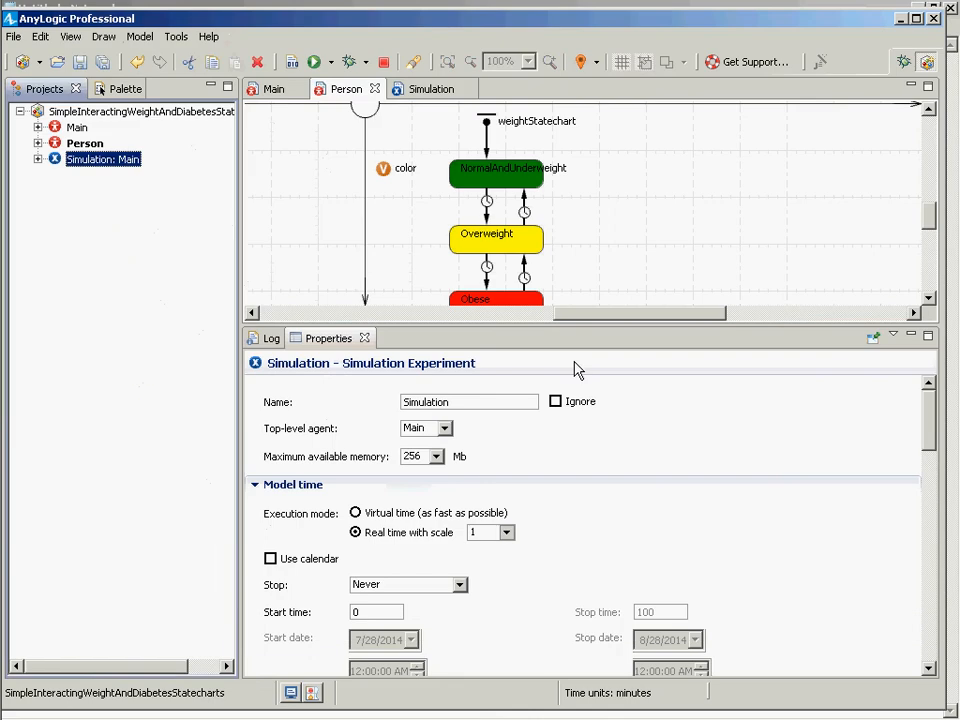
Step: Compare the transitions between NormalAndUnderweight and Overweight, and make the one leading into Overweight triggered by Rate
{"action": "left_click", "coordinate": [487, 212]}
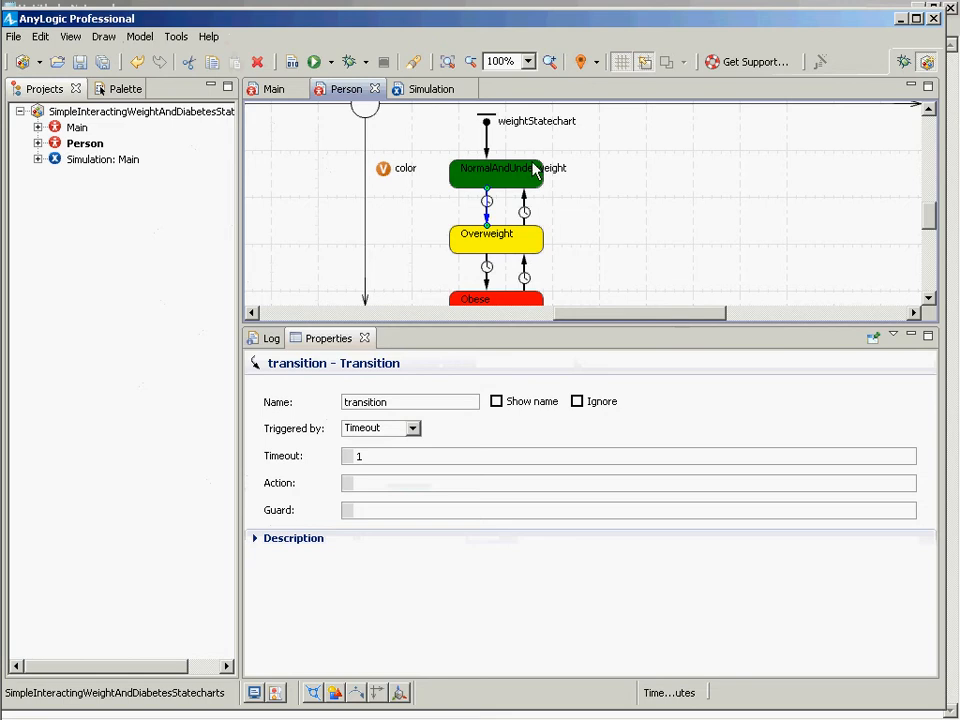
{"action": "left_click", "coordinate": [524, 198]}
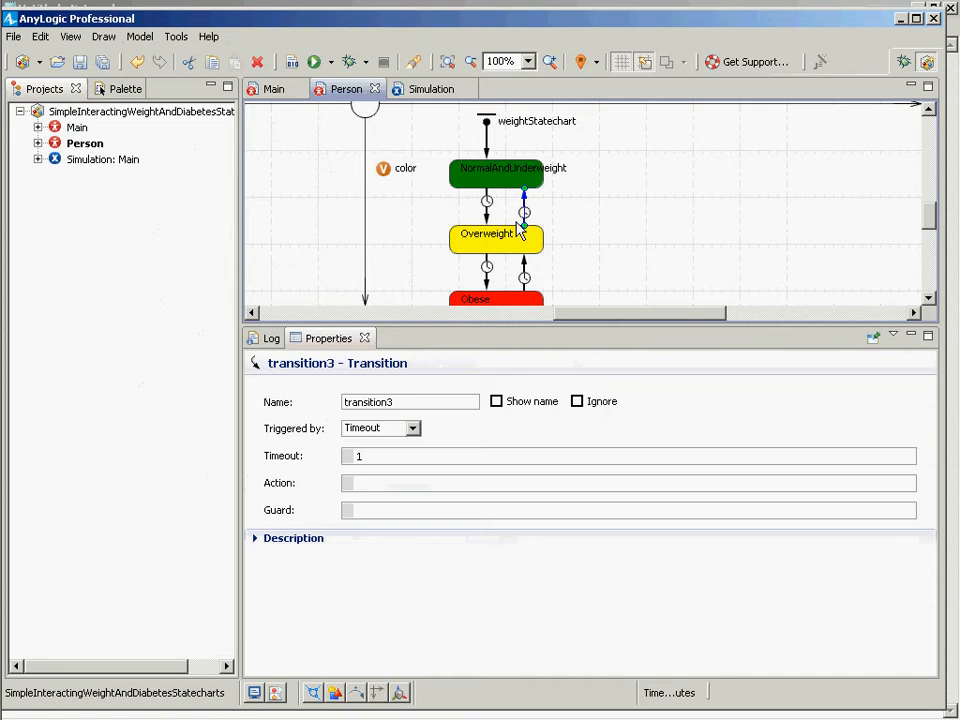
{"action": "left_click", "coordinate": [487, 208]}
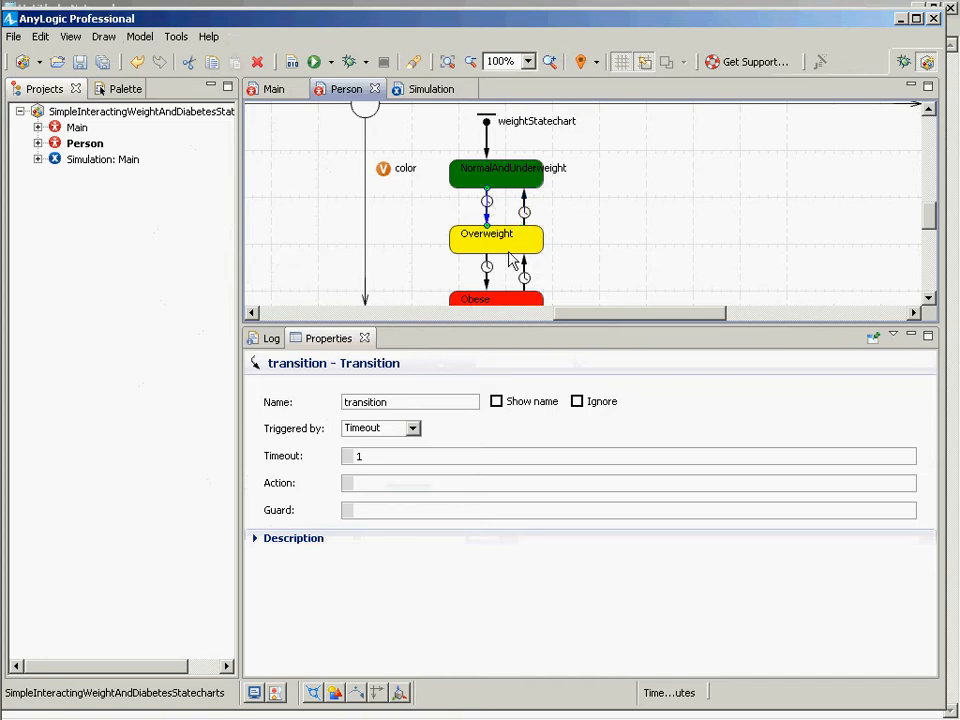
{"action": "left_click", "coordinate": [413, 428]}
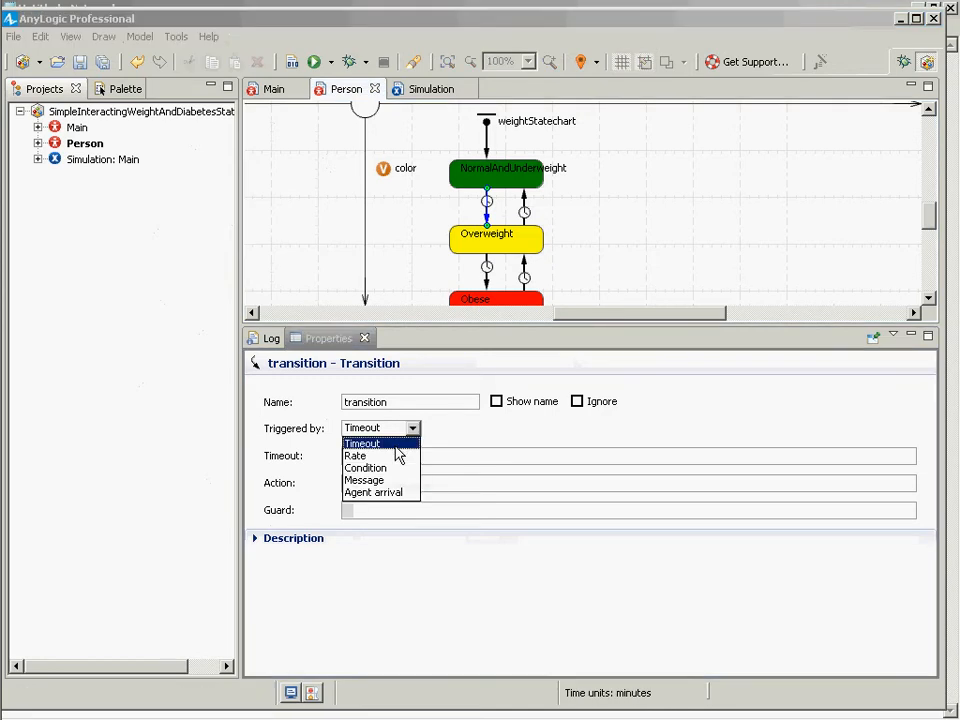
{"action": "left_click", "coordinate": [398, 454]}
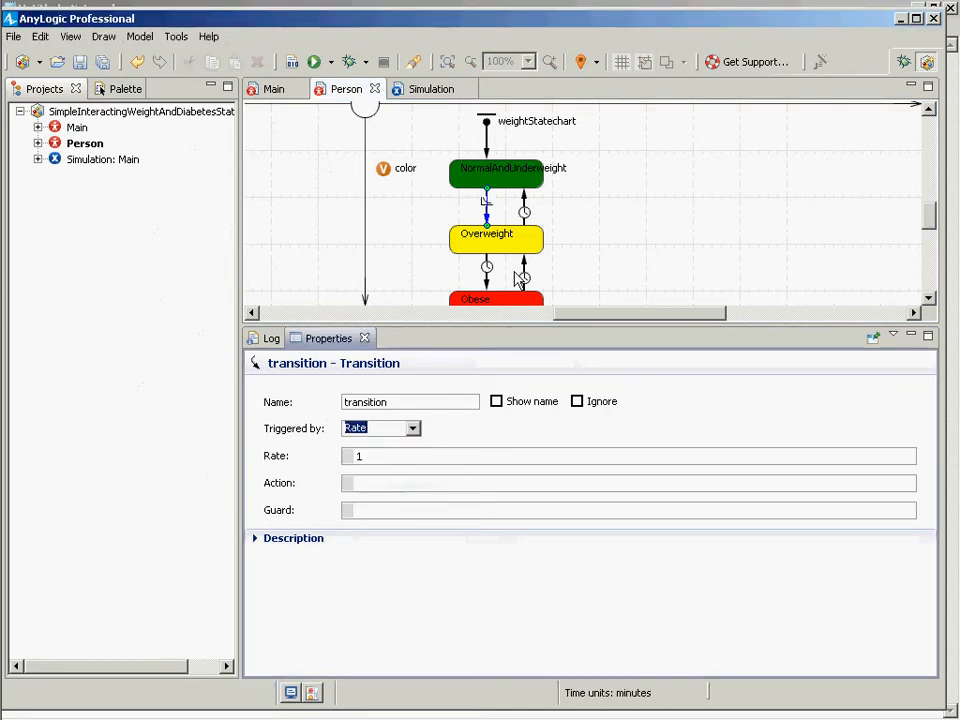
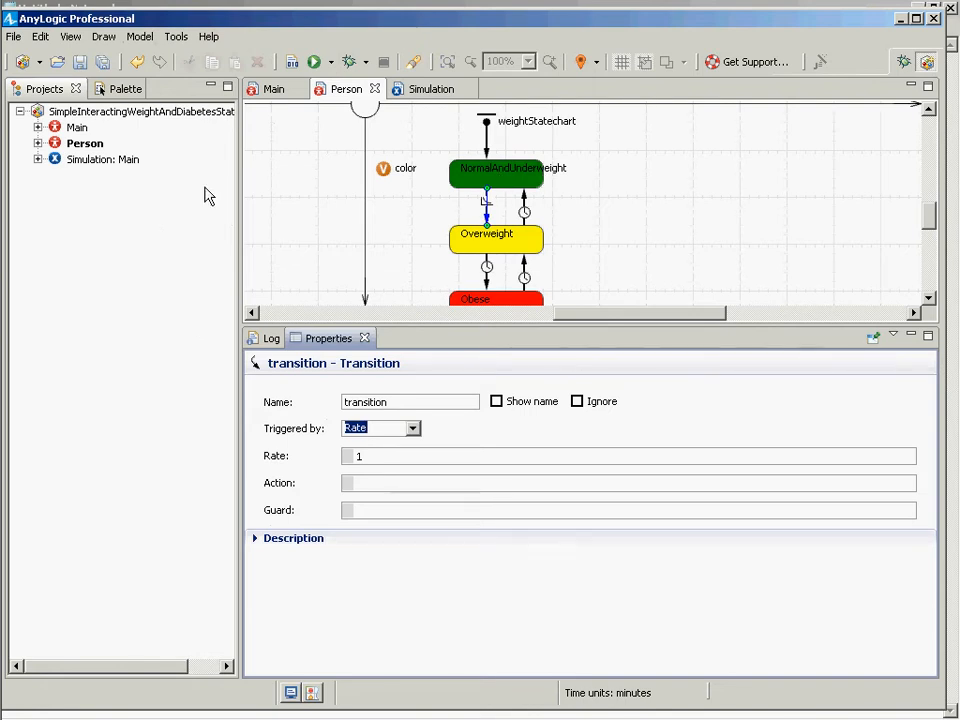
Step: Run the Simulation experiment at up to x5 speed to watch the population's colors change, and close the run window
{"action": "left_click", "coordinate": [104, 160]}
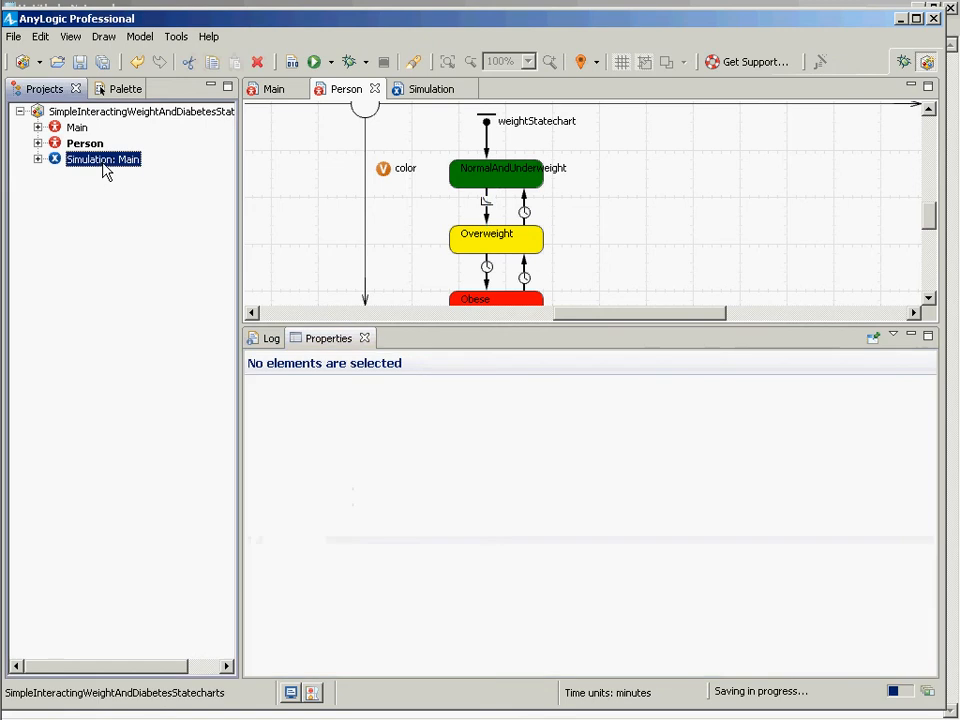
{"action": "right_click", "coordinate": [105, 160]}
{"action": "left_click", "coordinate": [133, 364]}
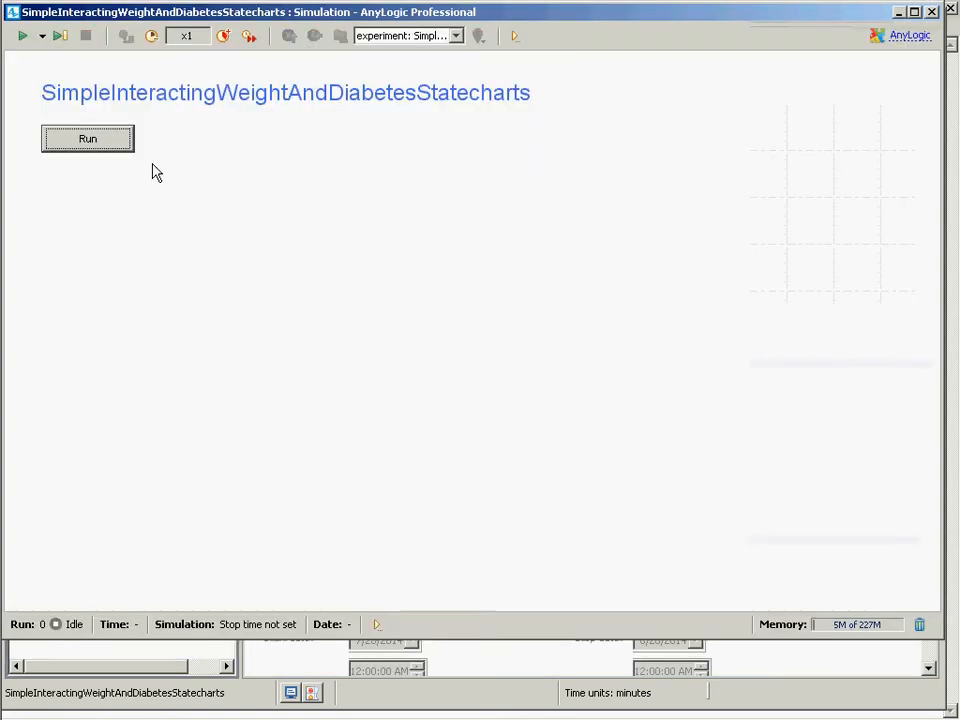
{"action": "left_click", "coordinate": [114, 146]}
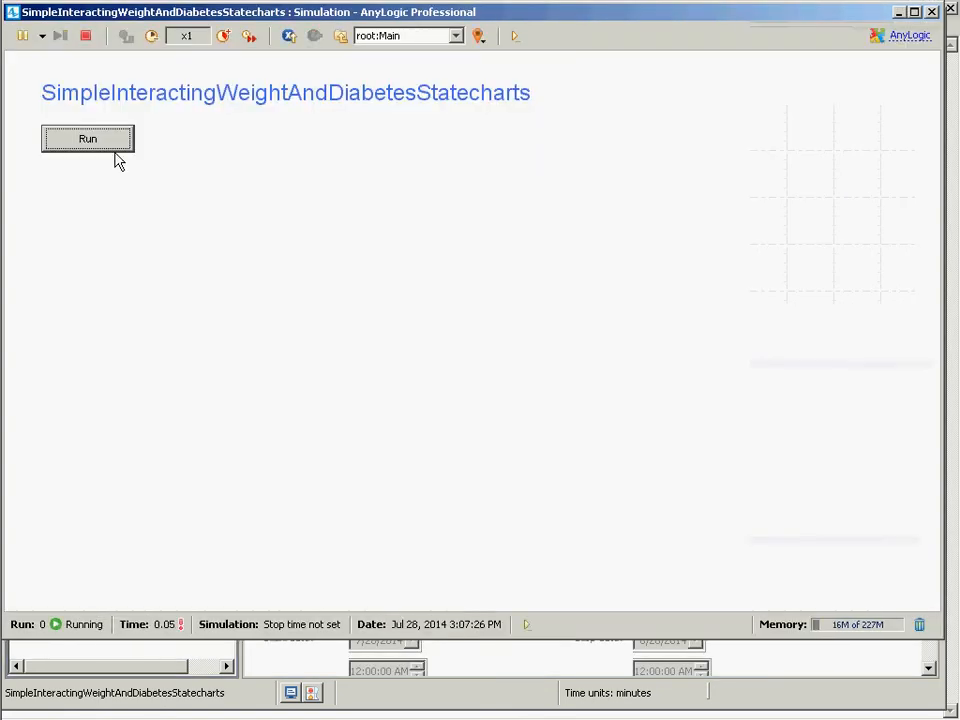
{"action": "left_click", "coordinate": [226, 40]}
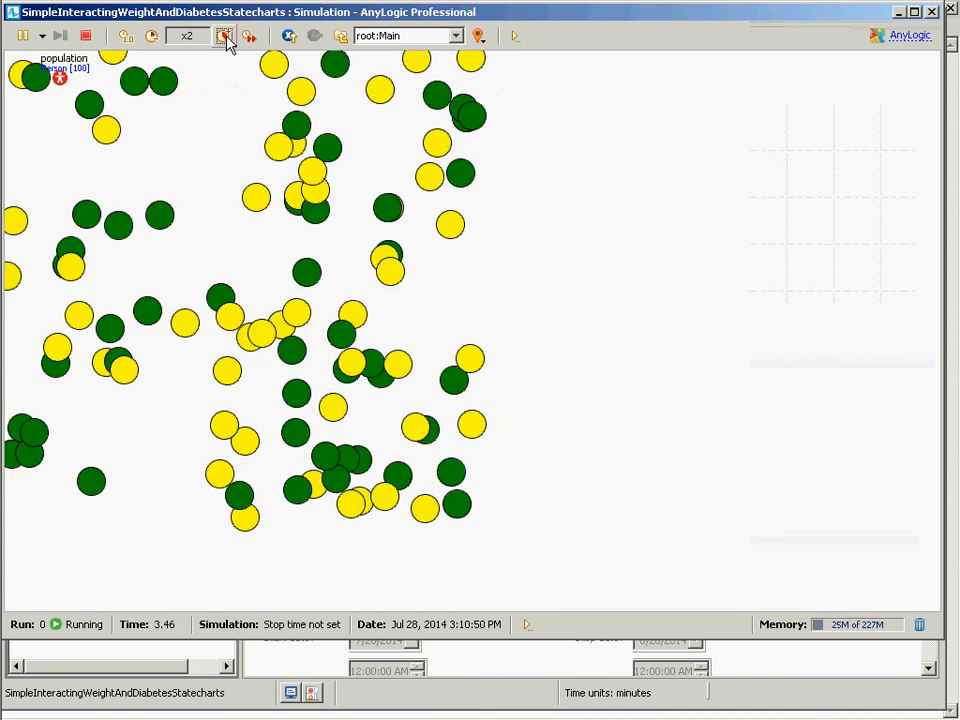
{"action": "left_click", "coordinate": [227, 42]}
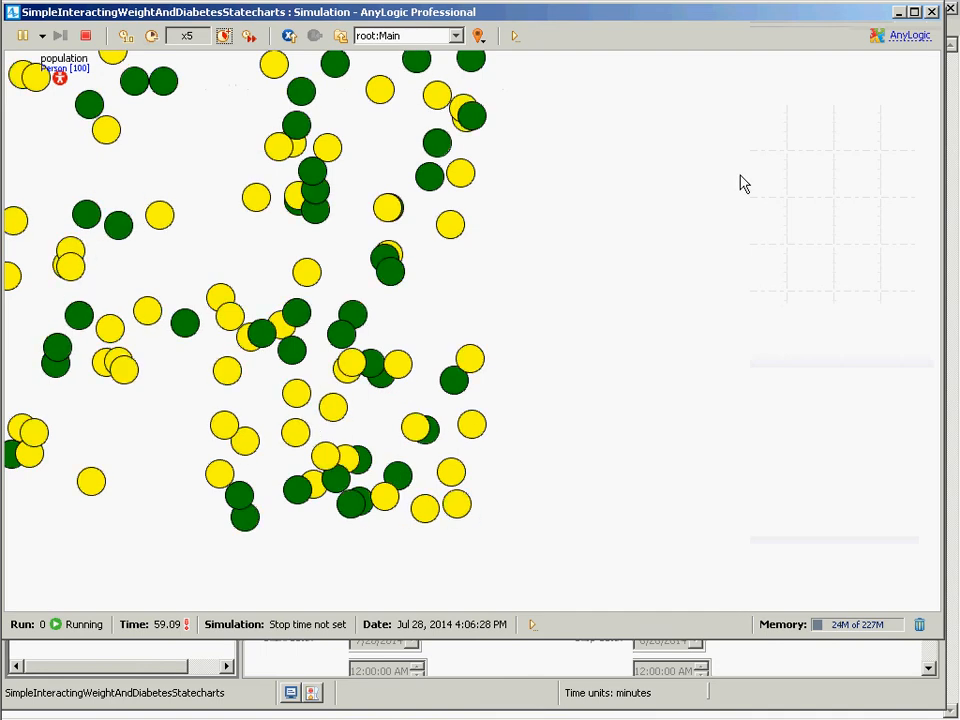
{"action": "left_click", "coordinate": [933, 12]}
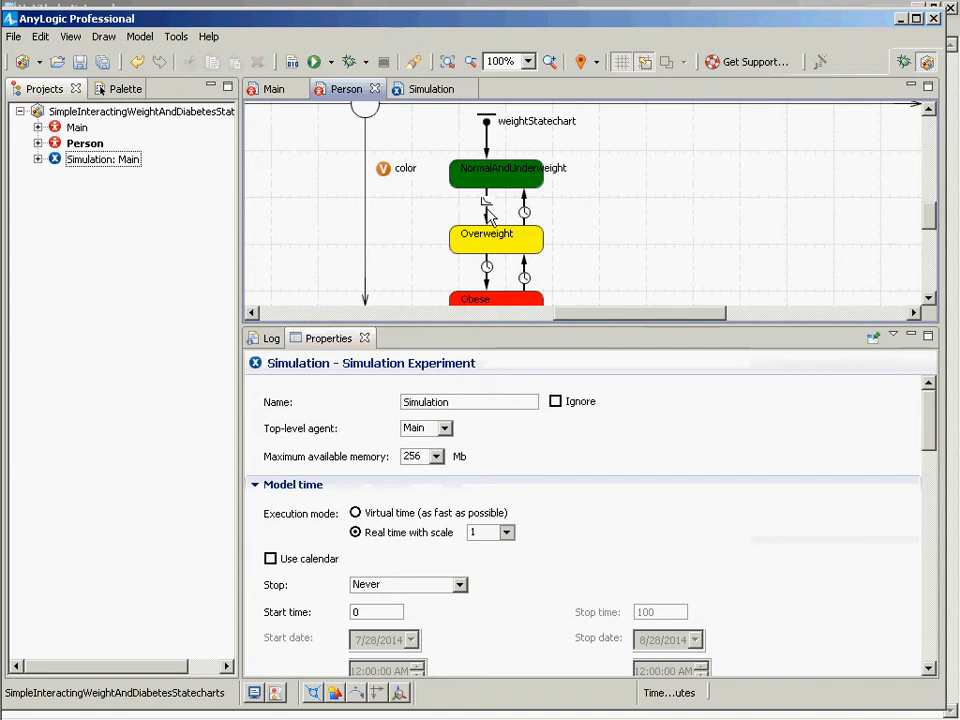
Step: Review the trigger settings of the transitions out of NormalAndUnderweight and Overweight, and the NormalAndUnderweight state's entry action
{"action": "left_click", "coordinate": [530, 222]}
{"action": "left_click", "coordinate": [487, 205]}
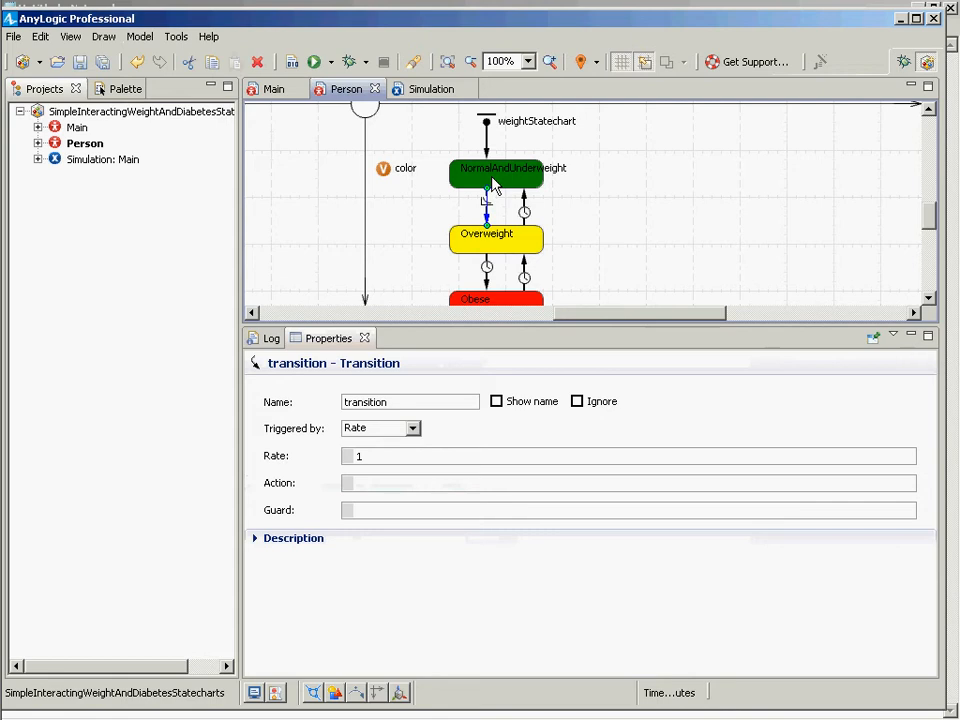
{"action": "left_click", "coordinate": [500, 178]}
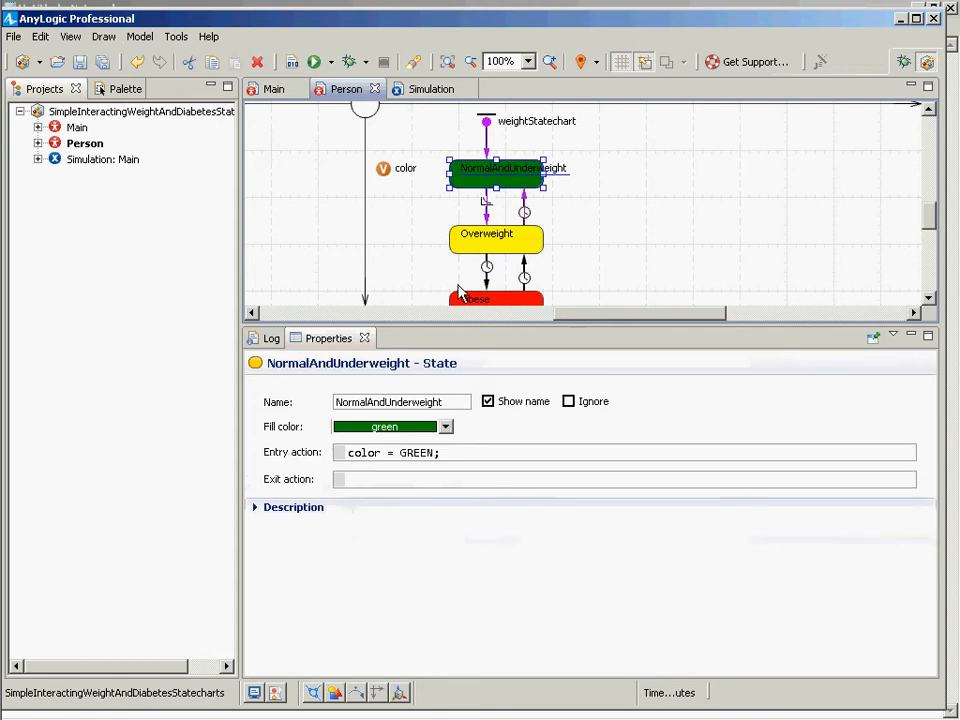
{"action": "left_click", "coordinate": [486, 205]}
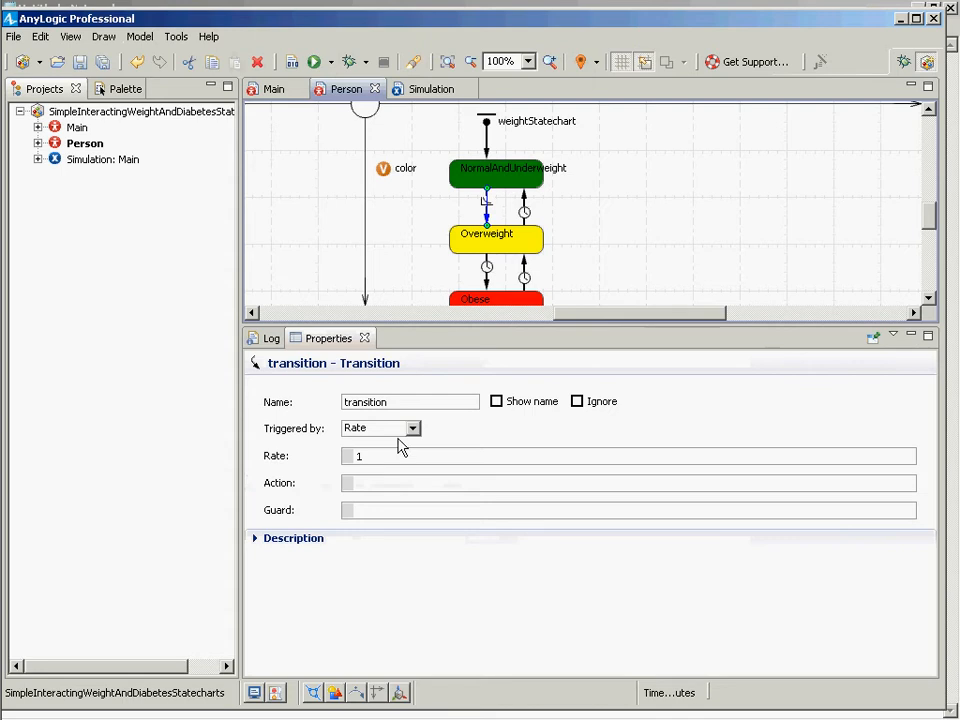
{"action": "left_click", "coordinate": [487, 276]}
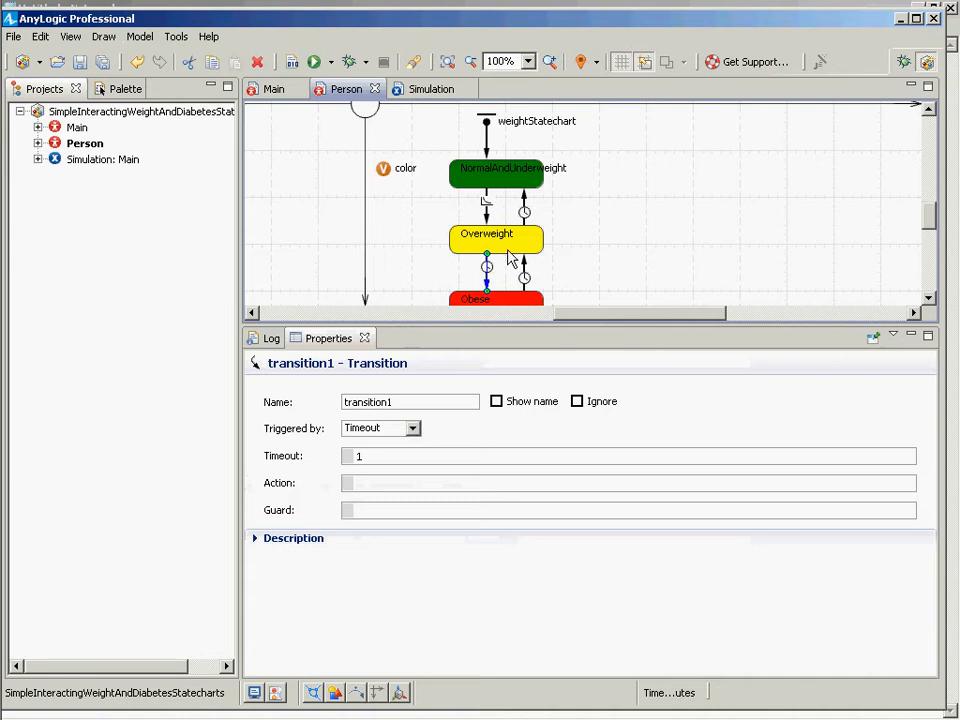
{"action": "left_click", "coordinate": [486, 205]}
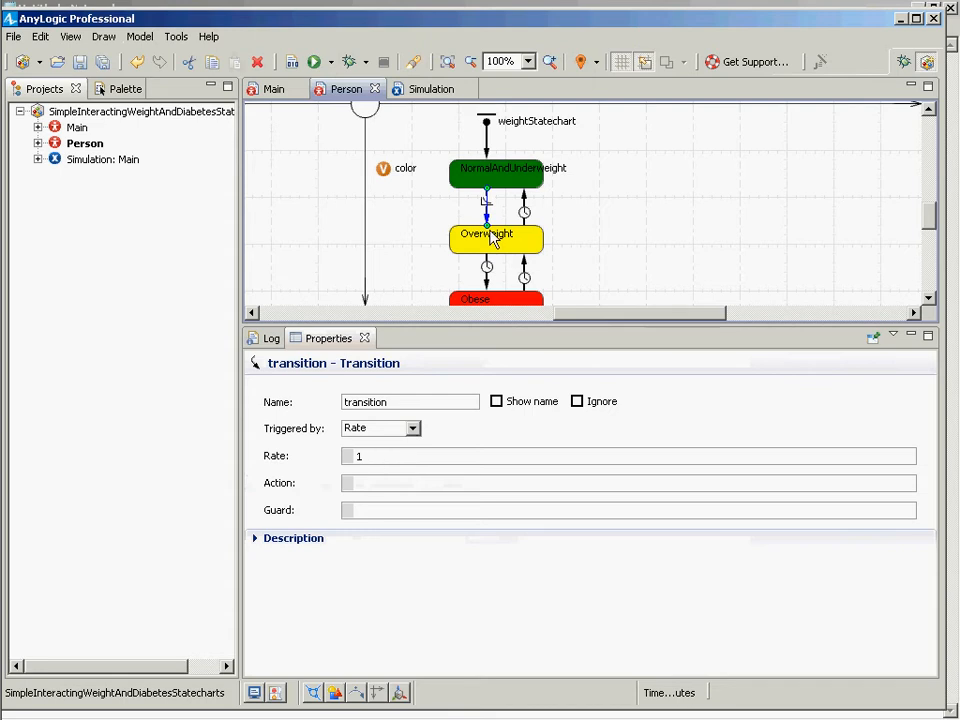
Step: Run the Simulation experiment again at normal speed to check the oval colors at the start, and close the run window
{"action": "left_click", "coordinate": [100, 162]}
{"action": "right_click", "coordinate": [100, 160]}
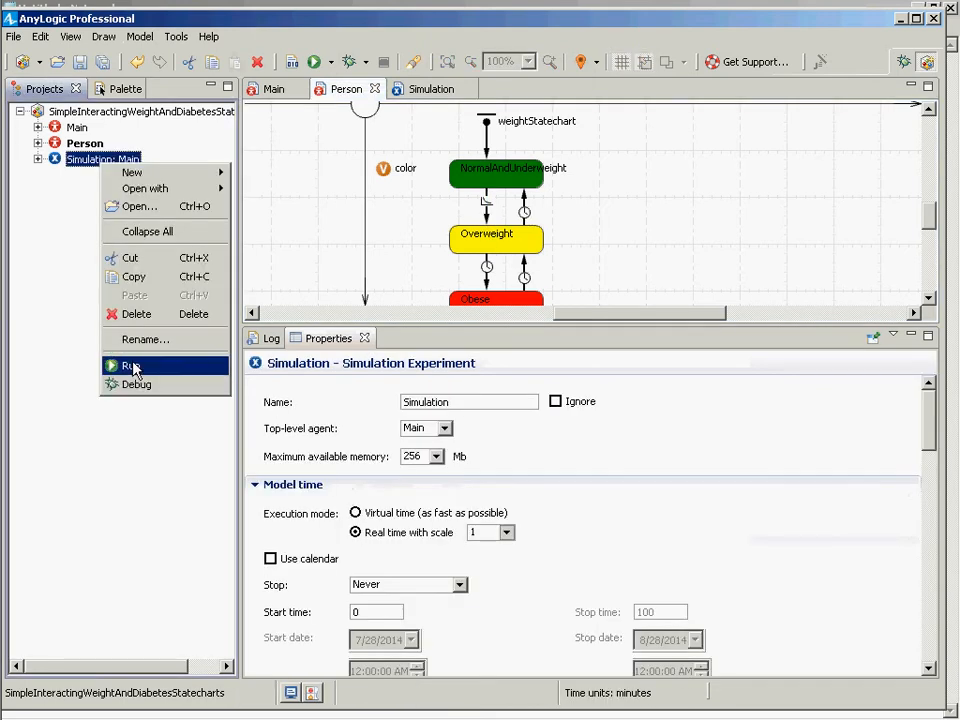
{"action": "left_click", "coordinate": [133, 368]}
{"action": "left_click", "coordinate": [98, 141]}
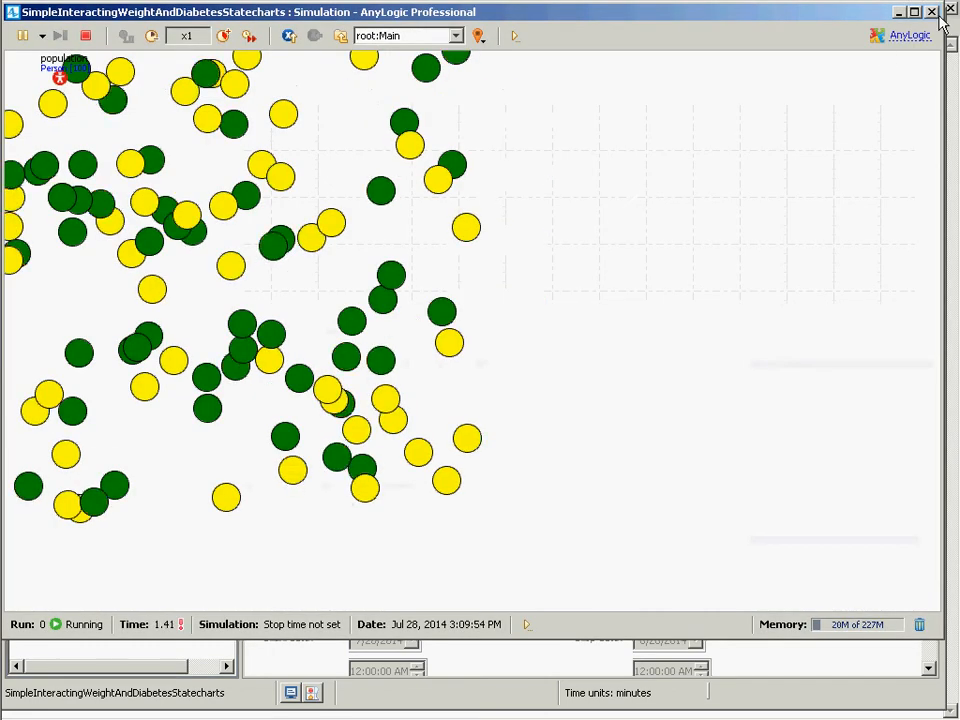
{"action": "left_click", "coordinate": [932, 12]}
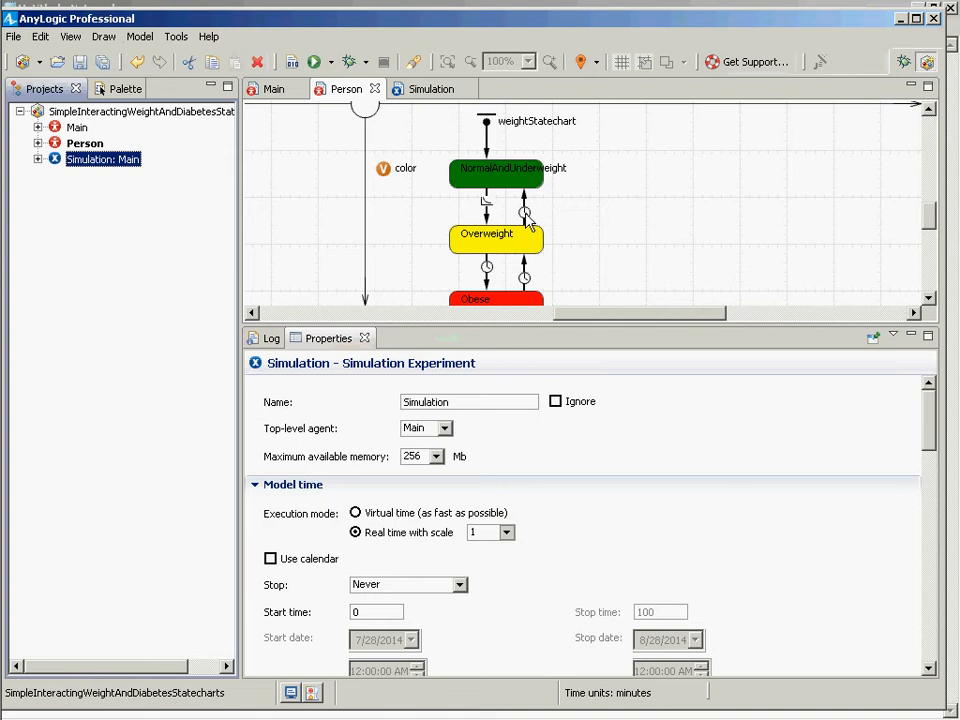
{"action": "left_click", "coordinate": [524, 213]}
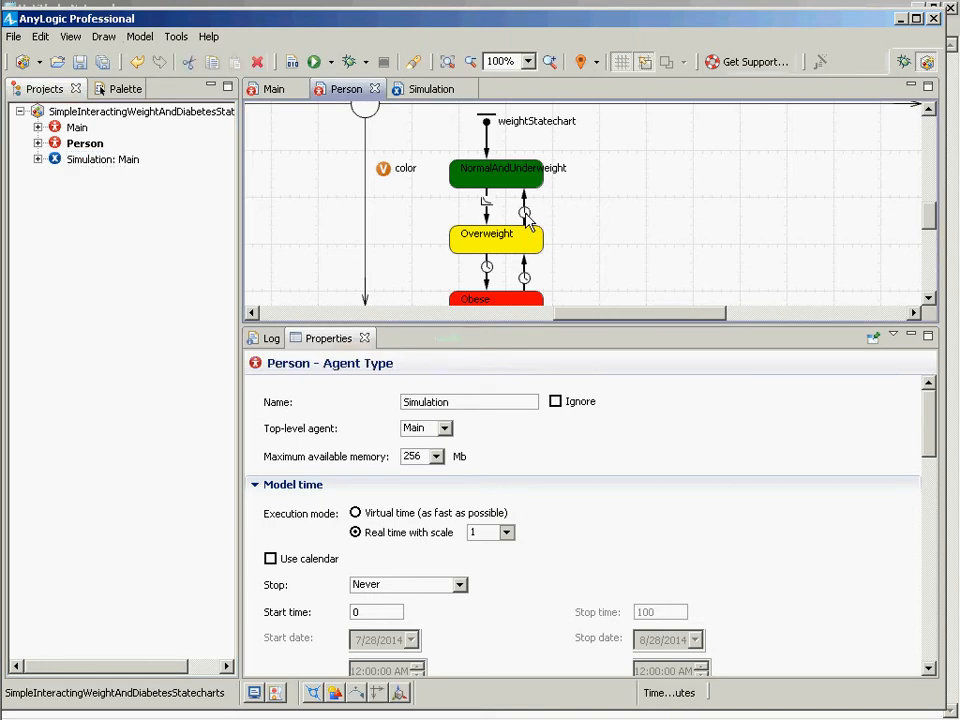
{"action": "left_click", "coordinate": [410, 430]}
{"action": "left_click", "coordinate": [410, 442]}
Step: Rename the transition from NormalAndUnderweight to Overweight as becomingOverweight and show its name label to the left of the arrow
{"action": "left_click", "coordinate": [487, 205]}
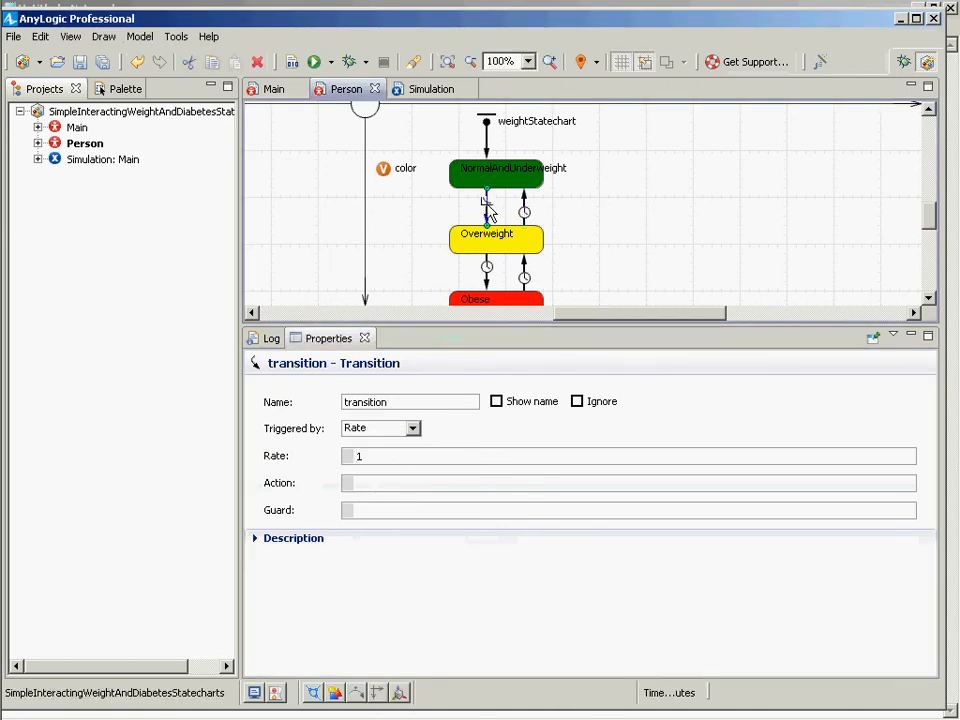
{"action": "left_click", "coordinate": [272, 390]}
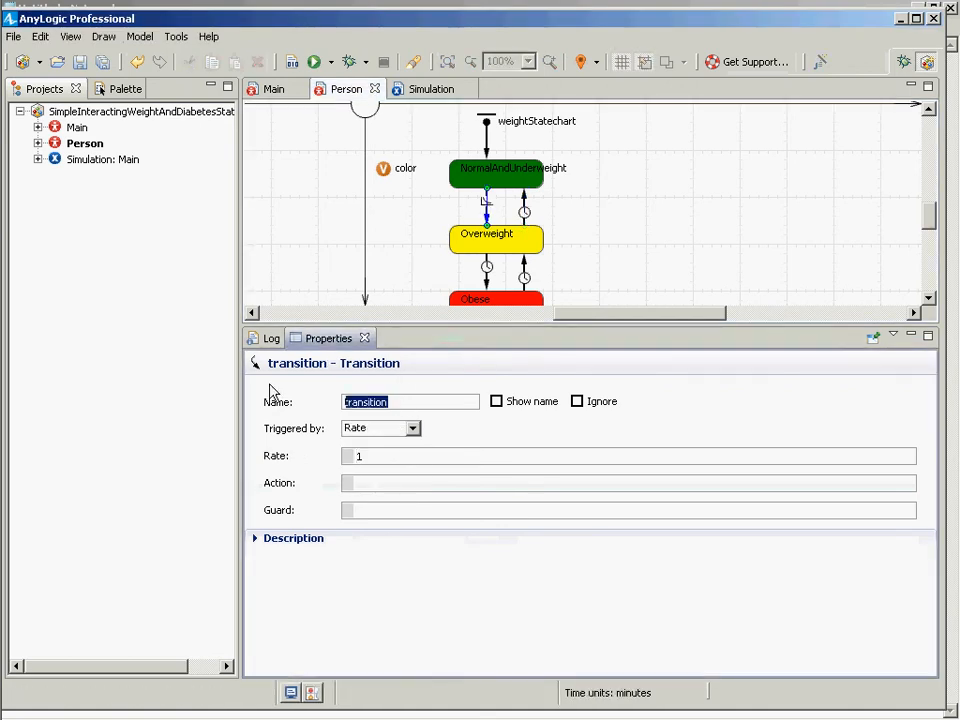
{"action": "type", "text": "becoming"}
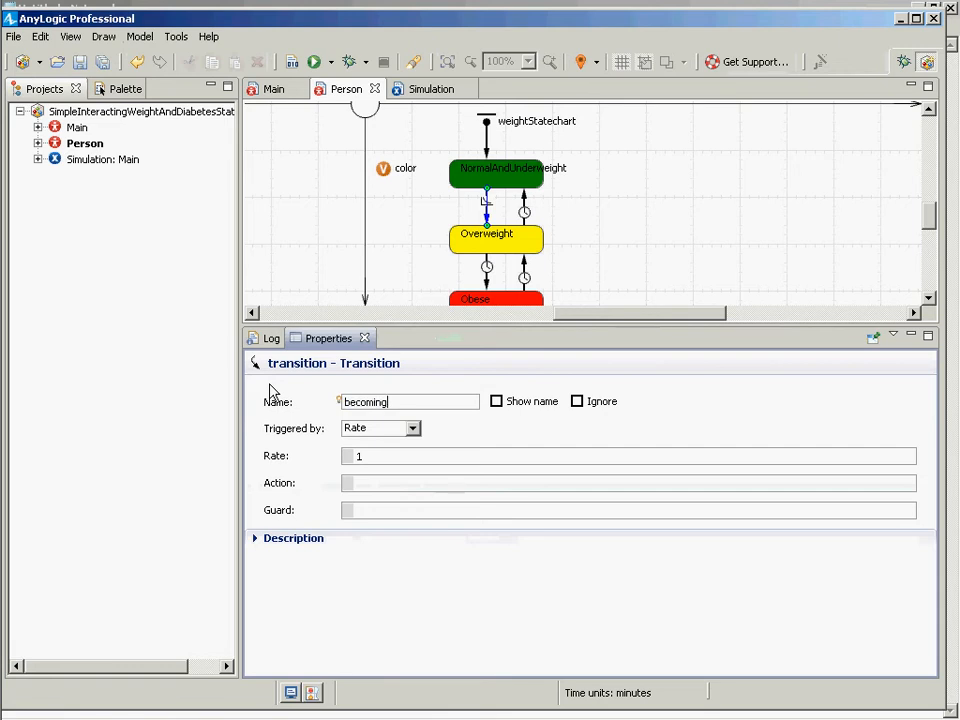
{"action": "type", "text": "Overweight"}
{"action": "left_click", "coordinate": [496, 401]}
{"action": "left_click_drag", "start_coordinate": [510, 190], "coordinate": [392, 213]}
Step: Rename the transition from Overweight back to NormalAndUnderweight as sheddingOverweight
{"action": "left_click", "coordinate": [525, 216]}
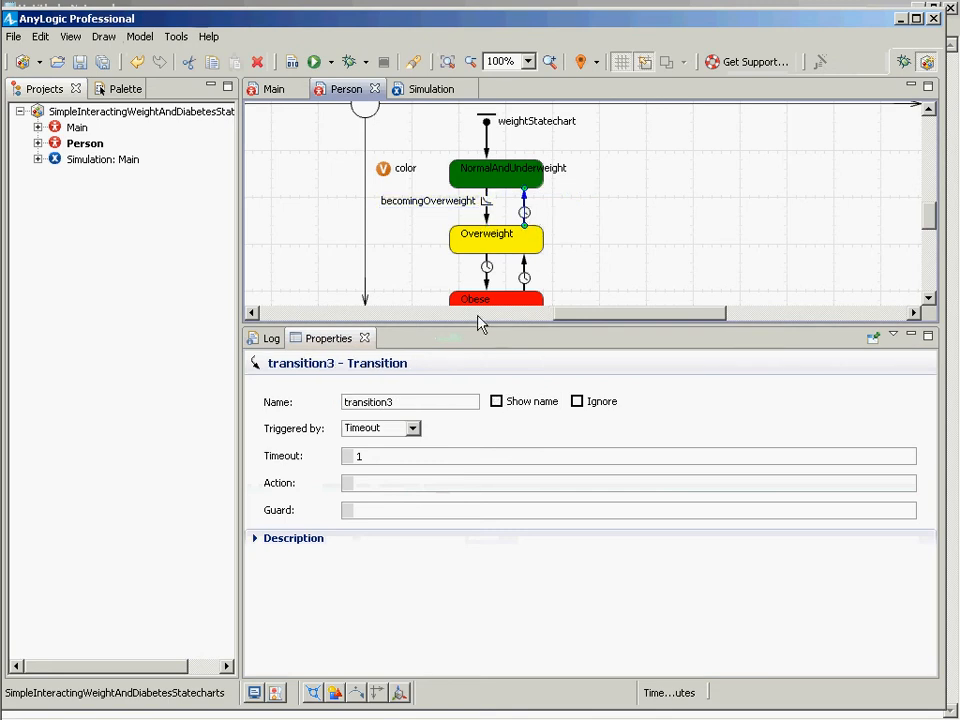
{"action": "left_click", "coordinate": [418, 402]}
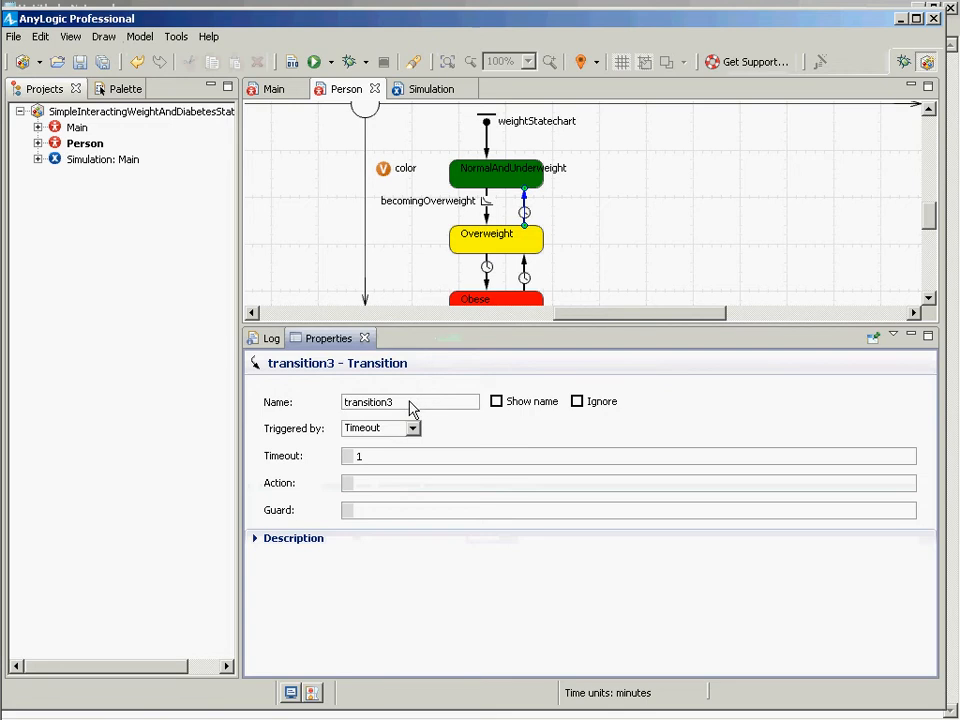
{"action": "left_click_drag", "start_coordinate": [413, 406], "coordinate": [318, 406]}
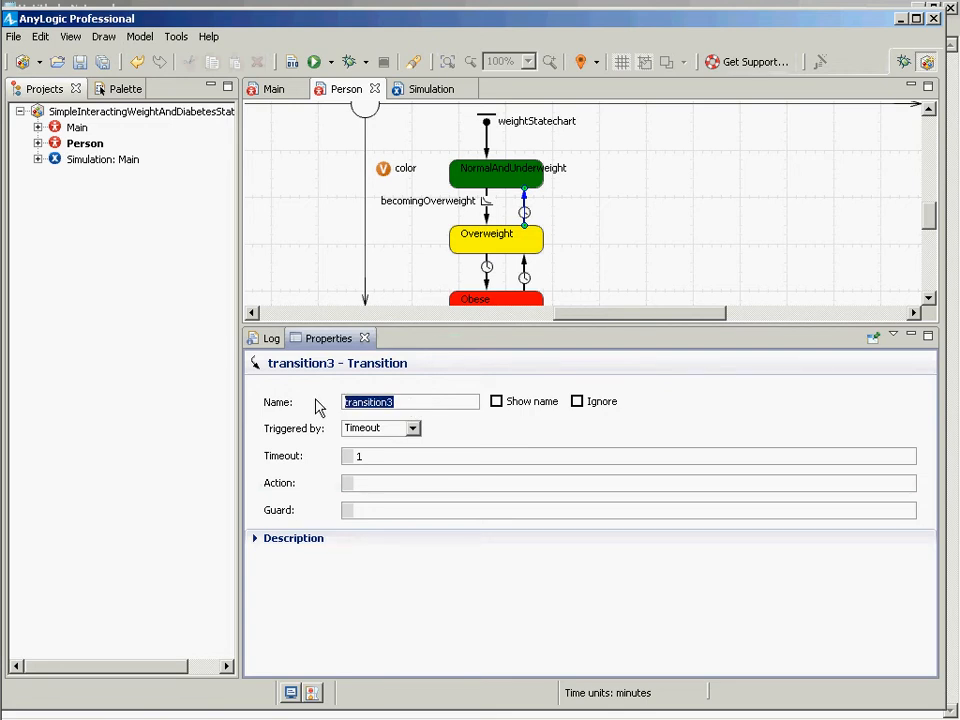
{"action": "type", "text": "losing"}
{"action": "key", "text": "BackSpace"}
{"action": "key", "text": "BackSpace"}
{"action": "key", "text": "BackSpace"}
{"action": "key", "text": "BackSpace"}
{"action": "key", "text": "BackSpace"}
{"action": "key", "text": "BackSpace"}
{"action": "type", "text": "sheddingOverweight"}
Step: Make the sheddingOverweight transition triggered by Rate with a rate of 0.1
{"action": "left_click", "coordinate": [412, 428]}
{"action": "left_click", "coordinate": [386, 455]}
{"action": "left_click", "coordinate": [390, 459]}
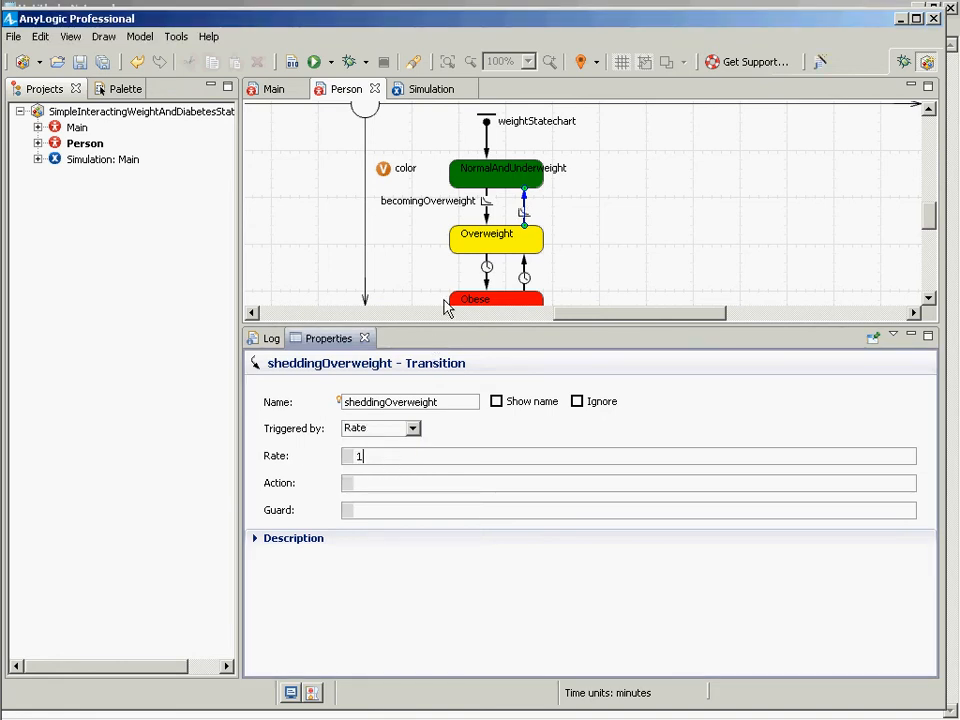
{"action": "key", "text": "ctrl+a"}
{"action": "type", "text": "0.1"}
Step: Rename the transition from Overweight to Obese as becomingObese and show its name label to the left of the arrow
{"action": "left_click", "coordinate": [928, 299]}
{"action": "left_click", "coordinate": [928, 299]}
{"action": "left_click", "coordinate": [488, 238]}
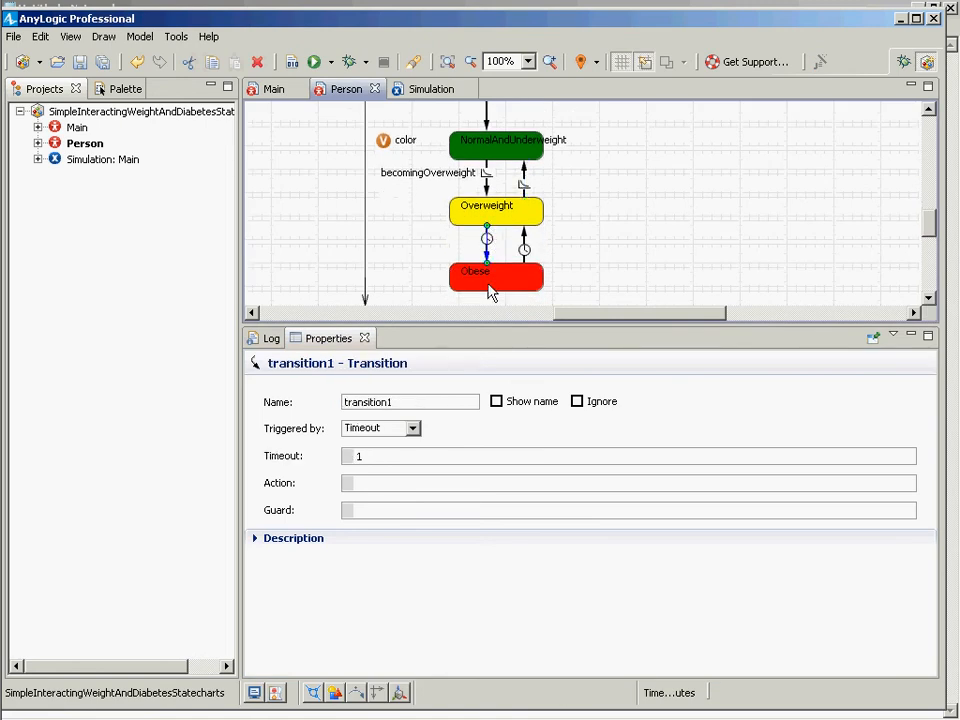
{"action": "double_click", "coordinate": [380, 401]}
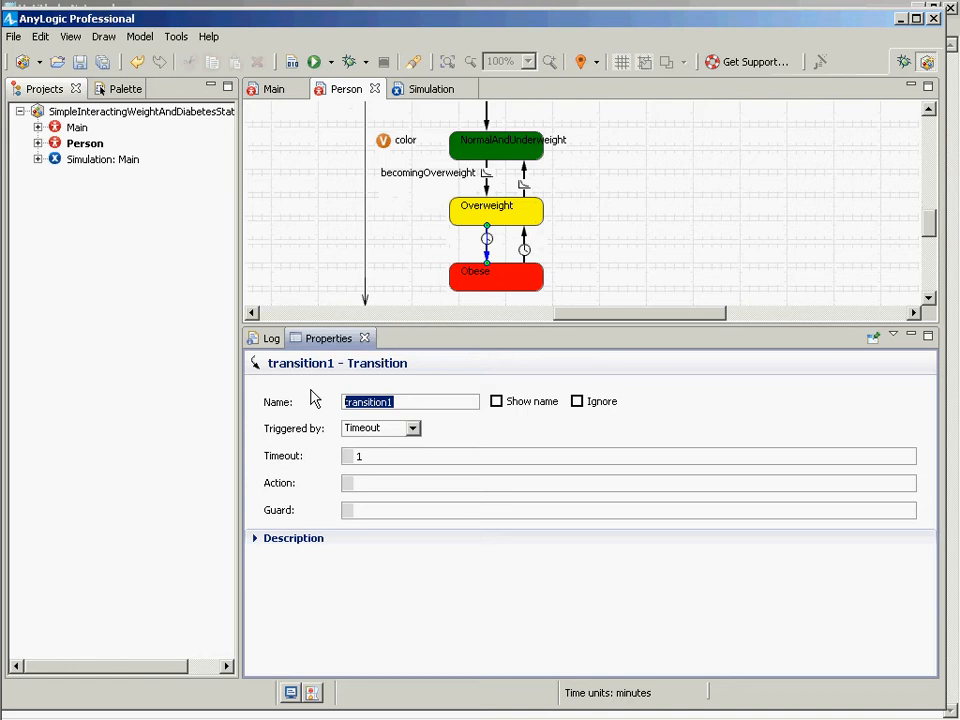
{"action": "type", "text": "becomingObese"}
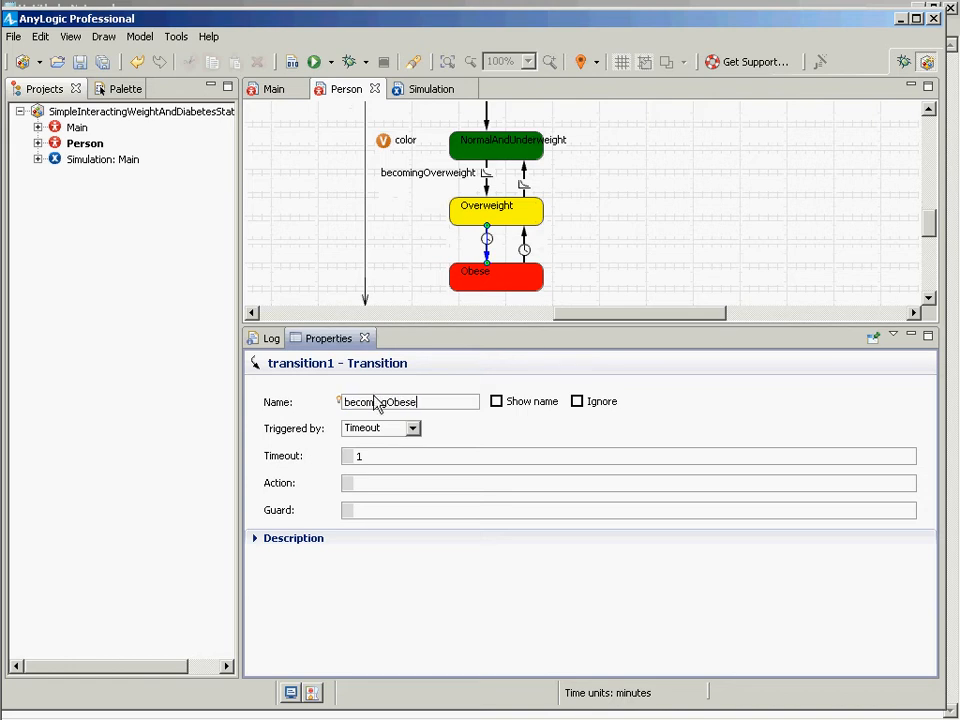
{"action": "left_click", "coordinate": [496, 401]}
{"action": "left_click_drag", "start_coordinate": [510, 232], "coordinate": [407, 243]}
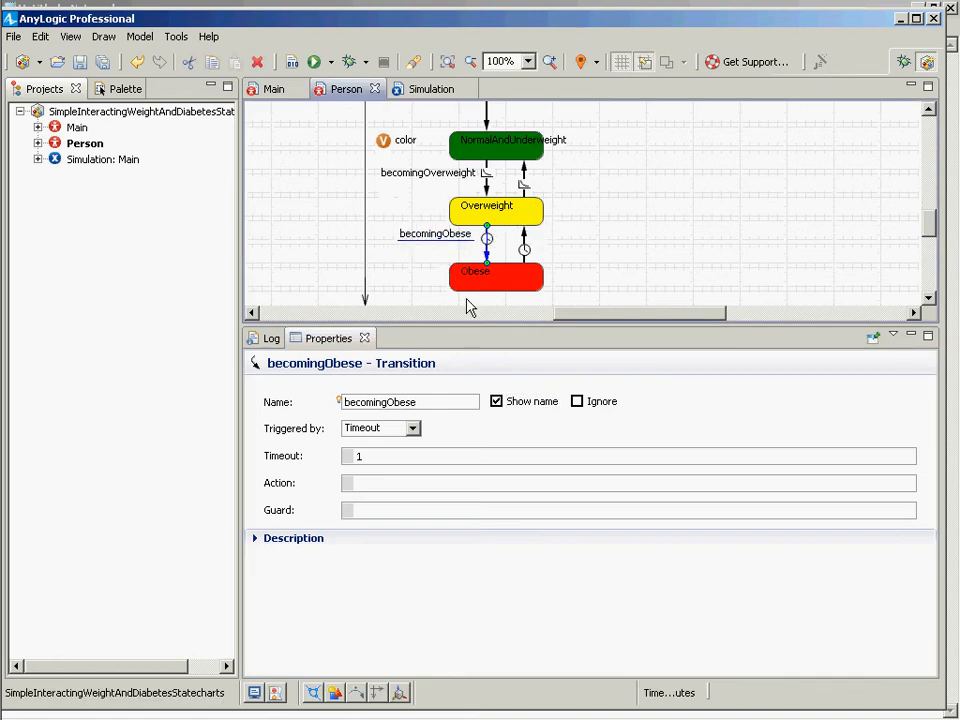
Step: Make the becomingObese transition triggered by Rate with a rate of 0.2
{"action": "left_click", "coordinate": [412, 428]}
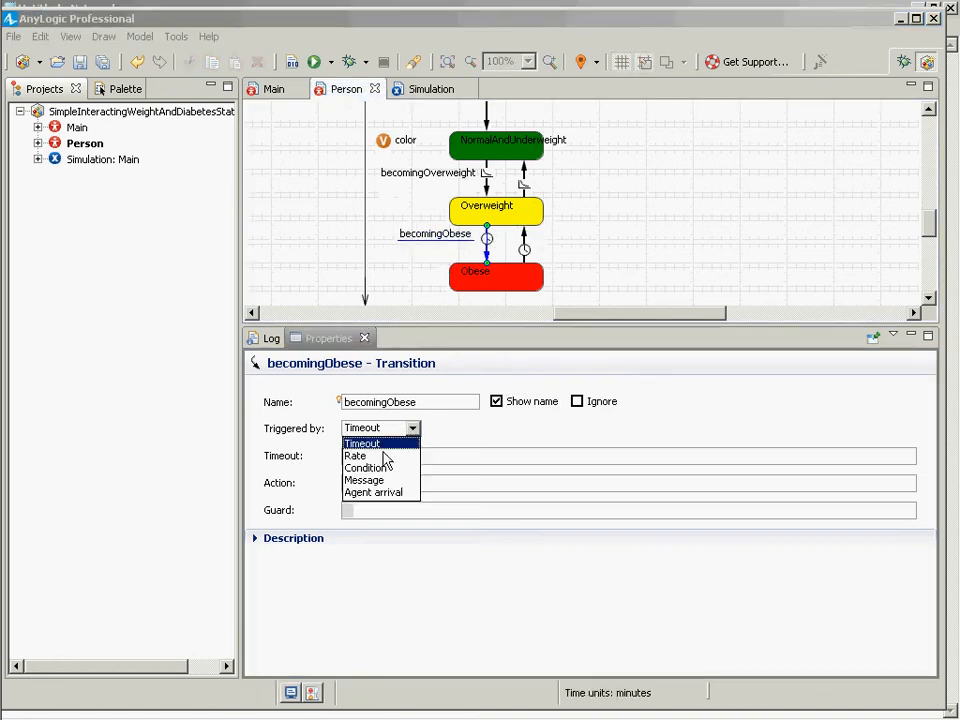
{"action": "left_click", "coordinate": [384, 456]}
{"action": "double_click", "coordinate": [357, 455]}
{"action": "type", "text": "0"}
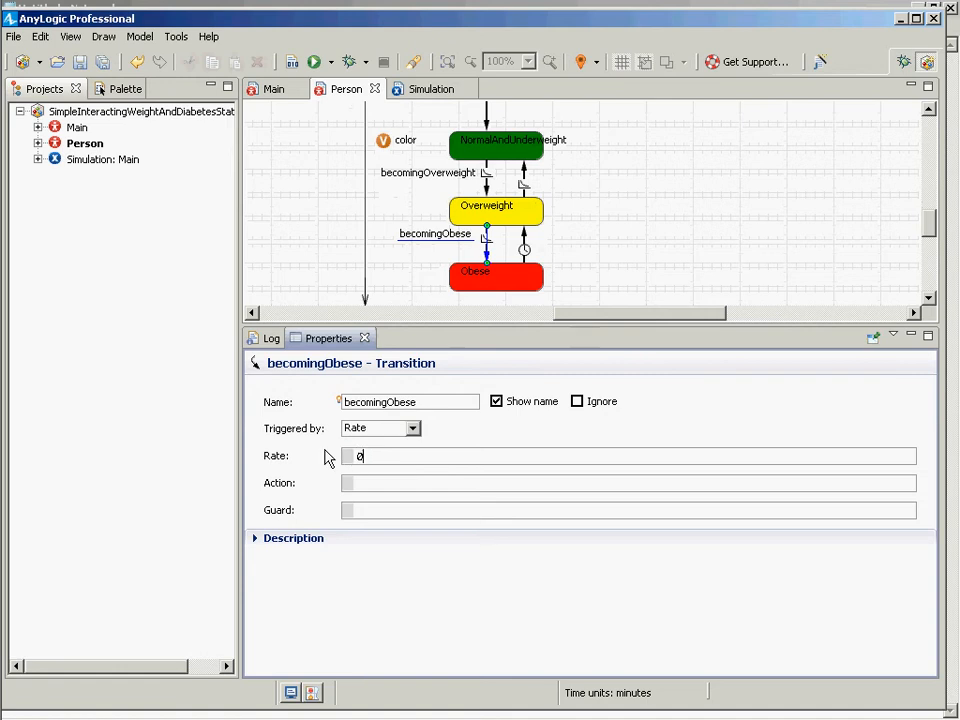
{"action": "type", "text": ".2"}
Step: Rename the transition from Obese back to Overweight as sheddingObesity
{"action": "left_click", "coordinate": [524, 238]}
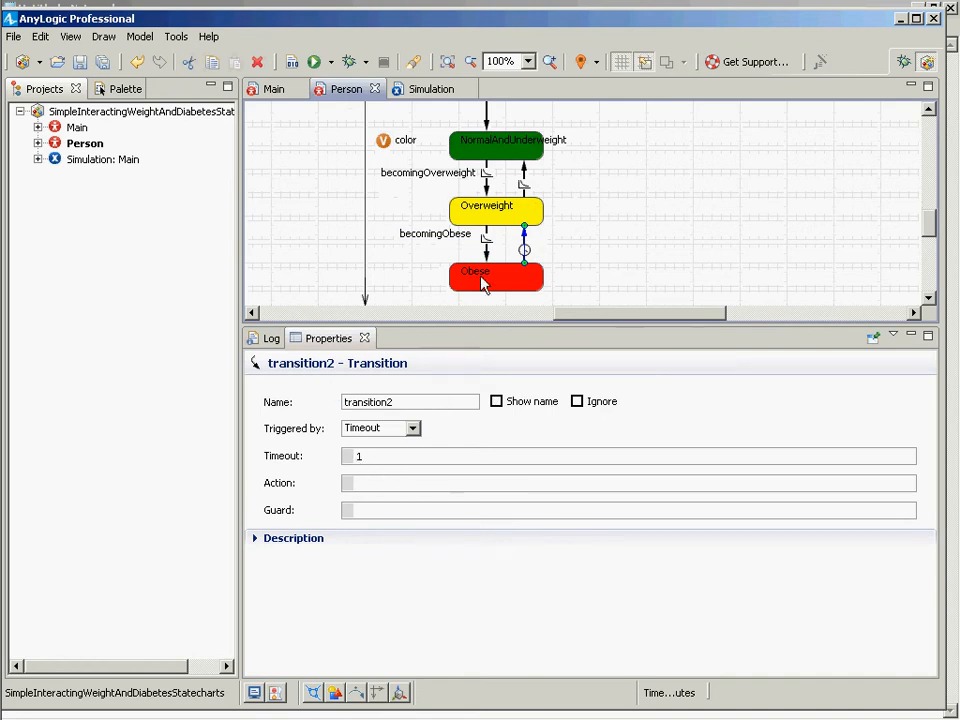
{"action": "double_click", "coordinate": [350, 403]}
{"action": "type", "text": "sheddingObesity"}
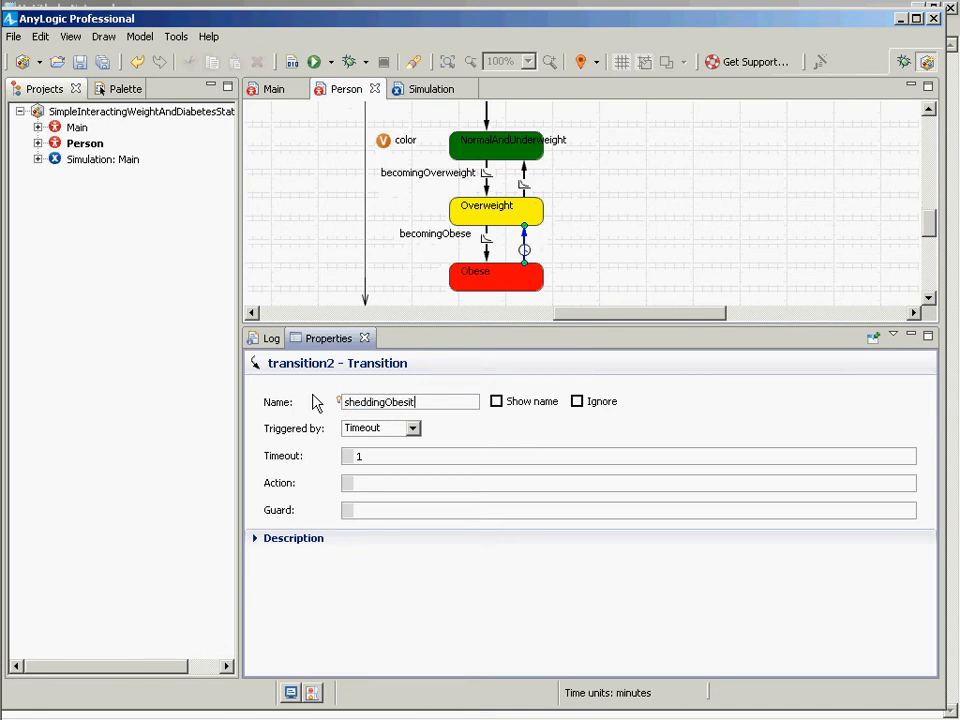
Step: Make the sheddingObesity transition triggered by Rate with a rate of 0.2, and save the model
{"action": "left_click", "coordinate": [413, 428]}
{"action": "left_click", "coordinate": [380, 455]}
{"action": "left_click_drag", "start_coordinate": [380, 462], "coordinate": [311, 454]}
{"action": "type", "text": "0."}
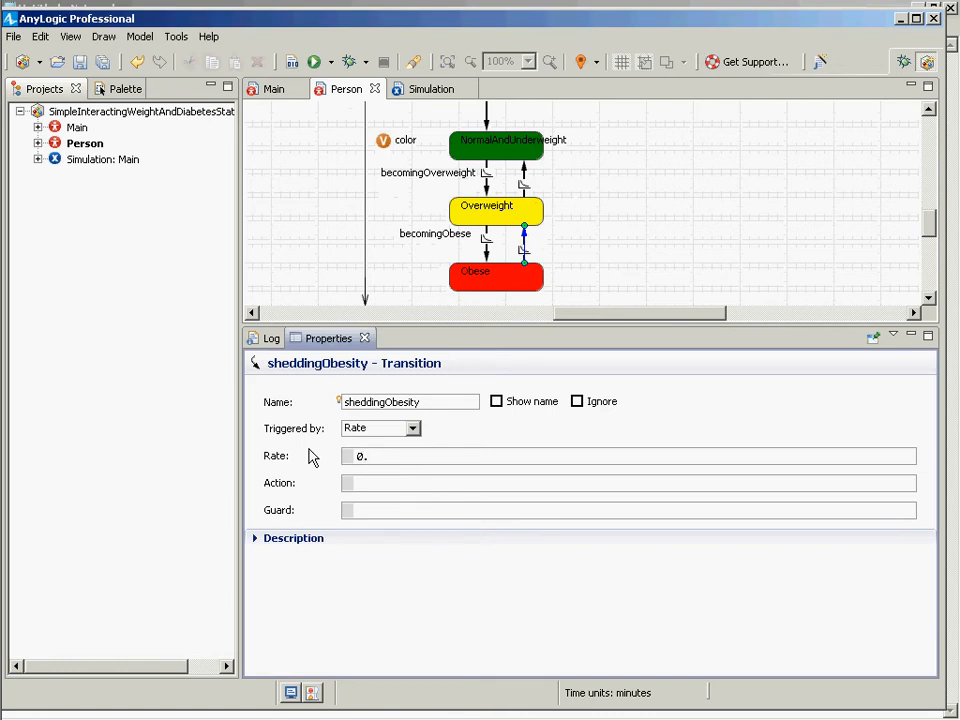
{"action": "type", "text": "2"}
{"action": "key", "text": "ctrl+s"}
Step: Check the rates of the sheddingOverweight and becomingOverweight transitions
{"action": "left_click", "coordinate": [518, 182]}
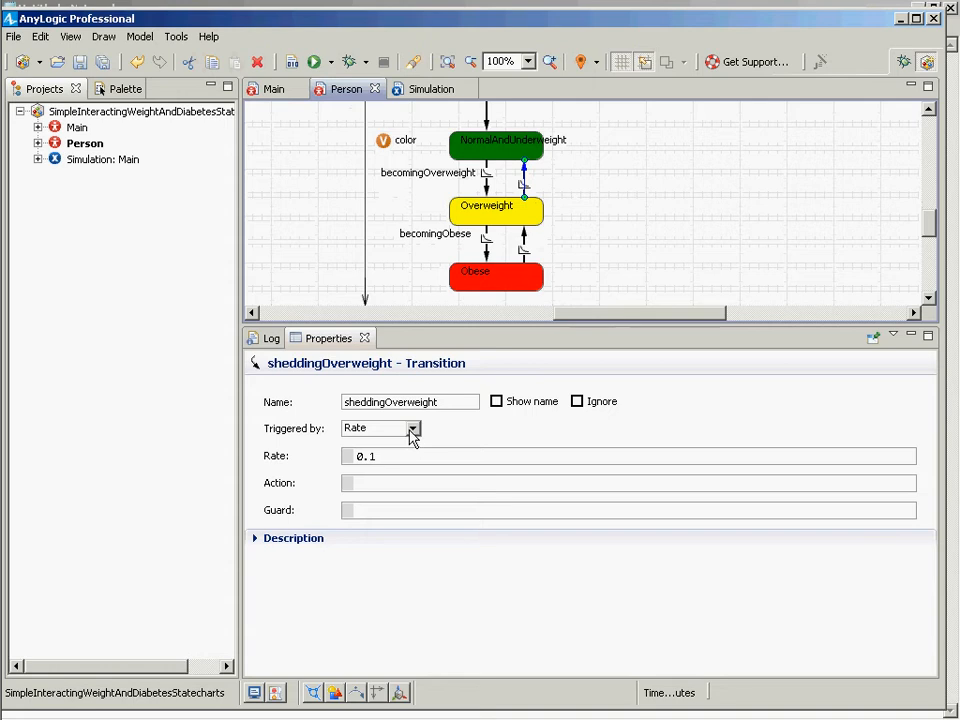
{"action": "left_click_drag", "start_coordinate": [394, 459], "coordinate": [332, 456]}
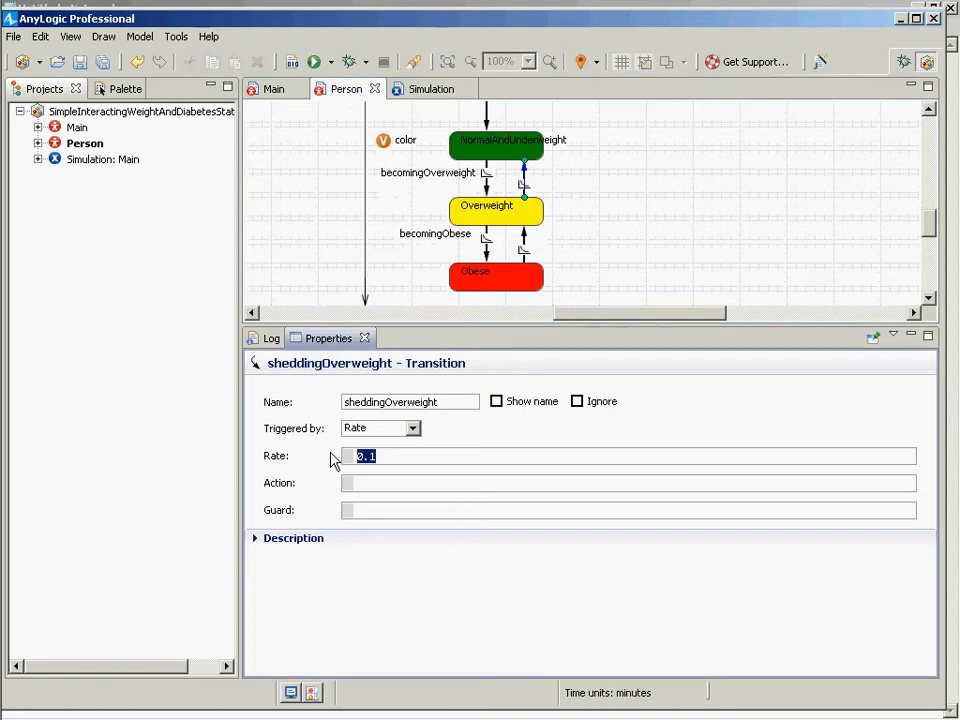
{"action": "left_click", "coordinate": [487, 182]}
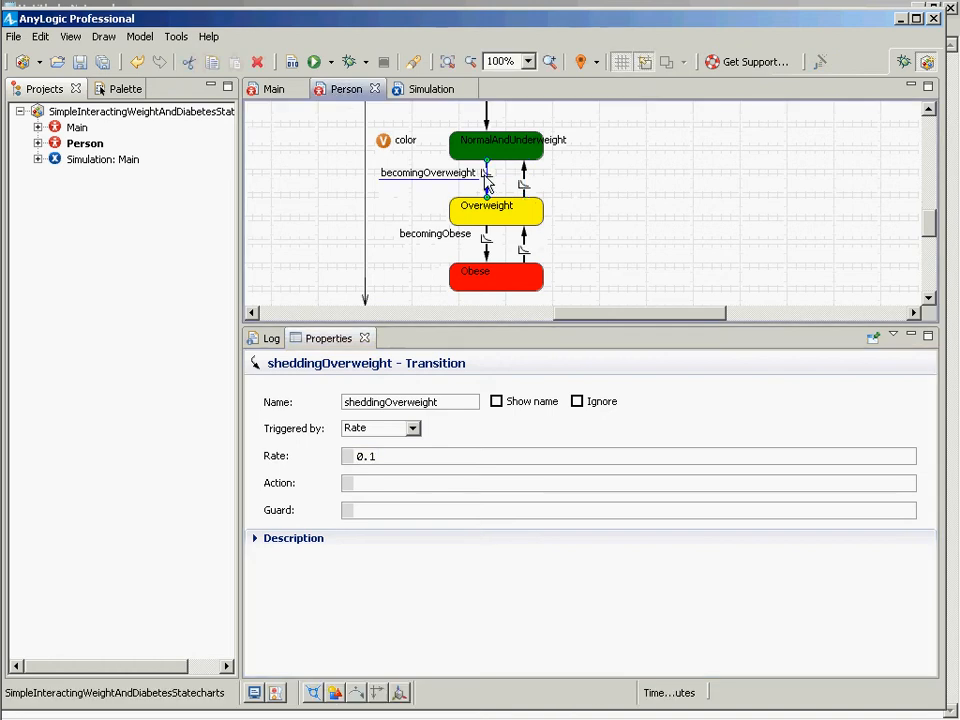
{"action": "left_click", "coordinate": [412, 430]}
{"action": "left_click", "coordinate": [398, 455]}
{"action": "left_click_drag", "start_coordinate": [392, 461], "coordinate": [347, 462]}
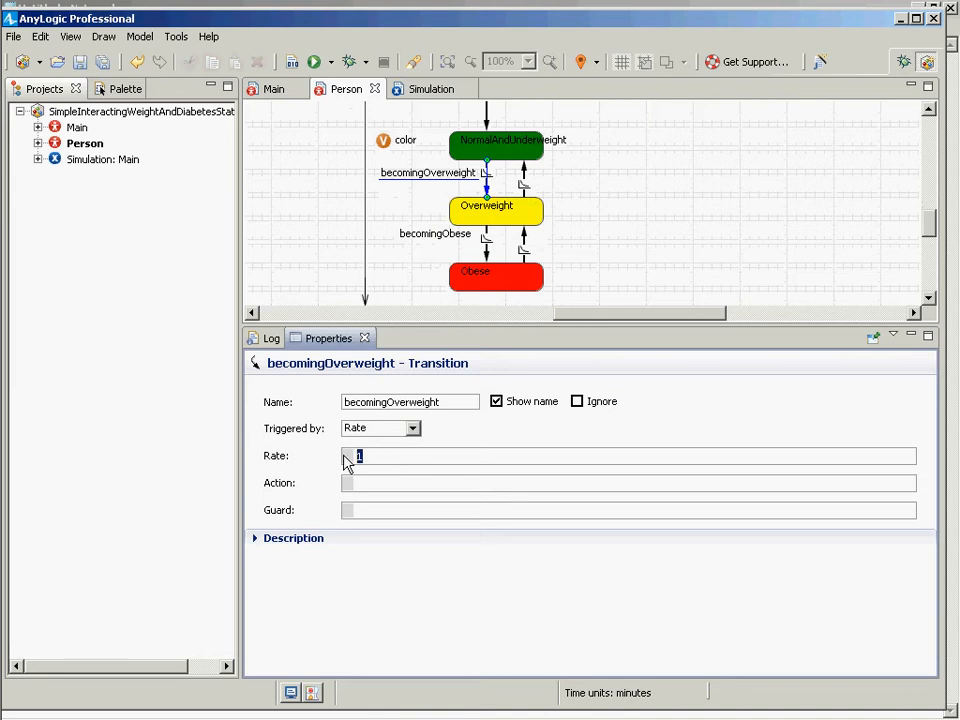
{"action": "left_click", "coordinate": [490, 188]}
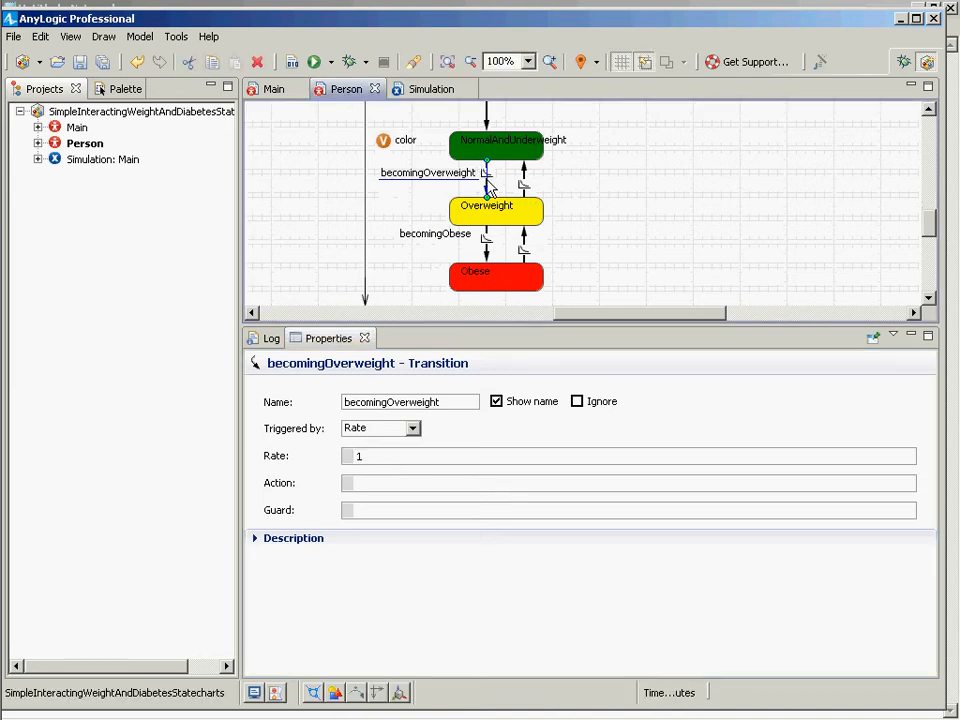
Step: Try a Timeout trigger on the becomingOverweight transition, and return it to Rate
{"action": "left_click", "coordinate": [413, 429]}
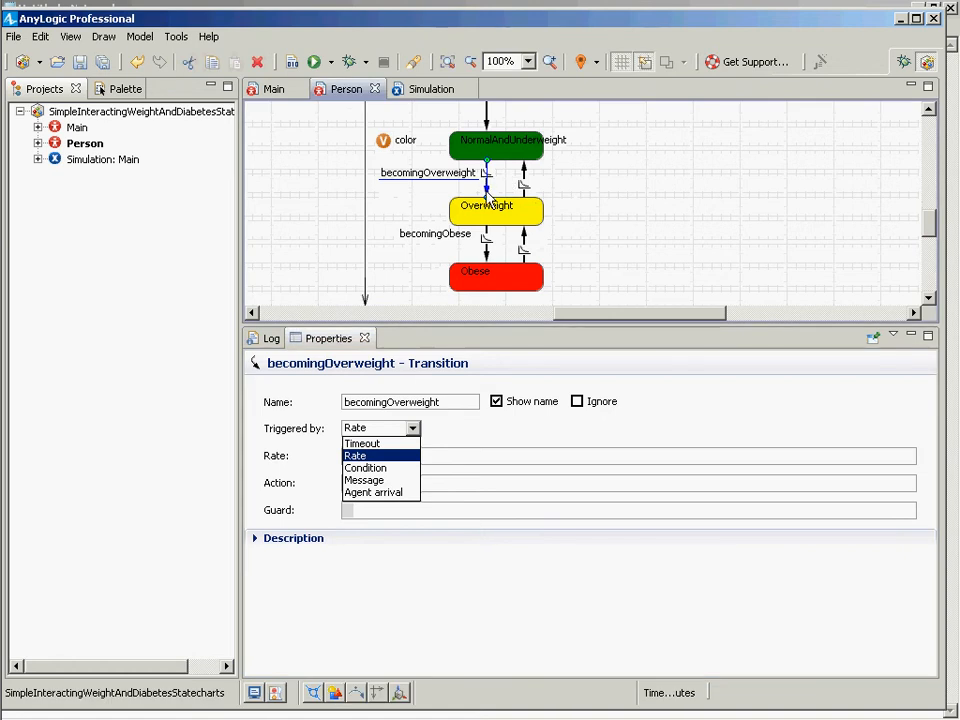
{"action": "left_click", "coordinate": [362, 443]}
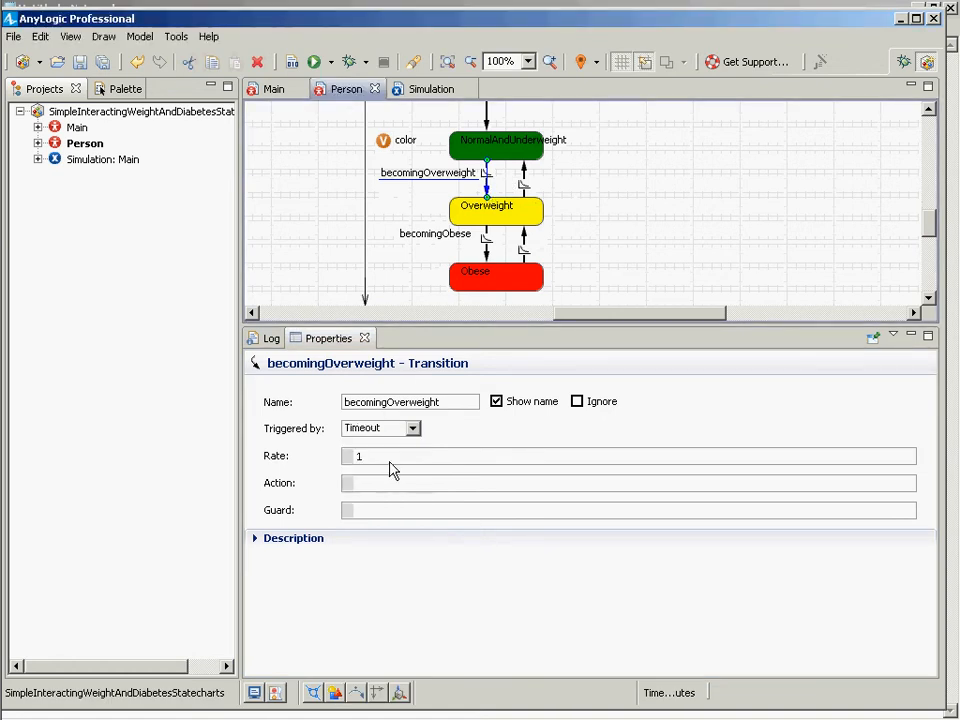
{"action": "left_click_drag", "start_coordinate": [388, 459], "coordinate": [332, 458]}
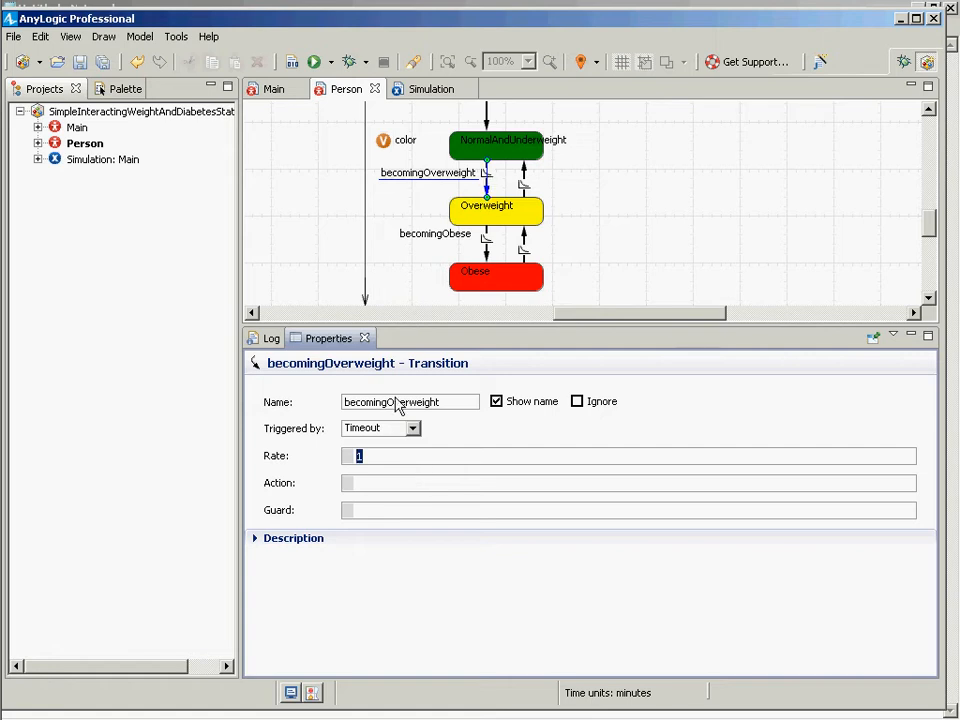
{"action": "left_click", "coordinate": [412, 428]}
{"action": "left_click", "coordinate": [381, 454]}
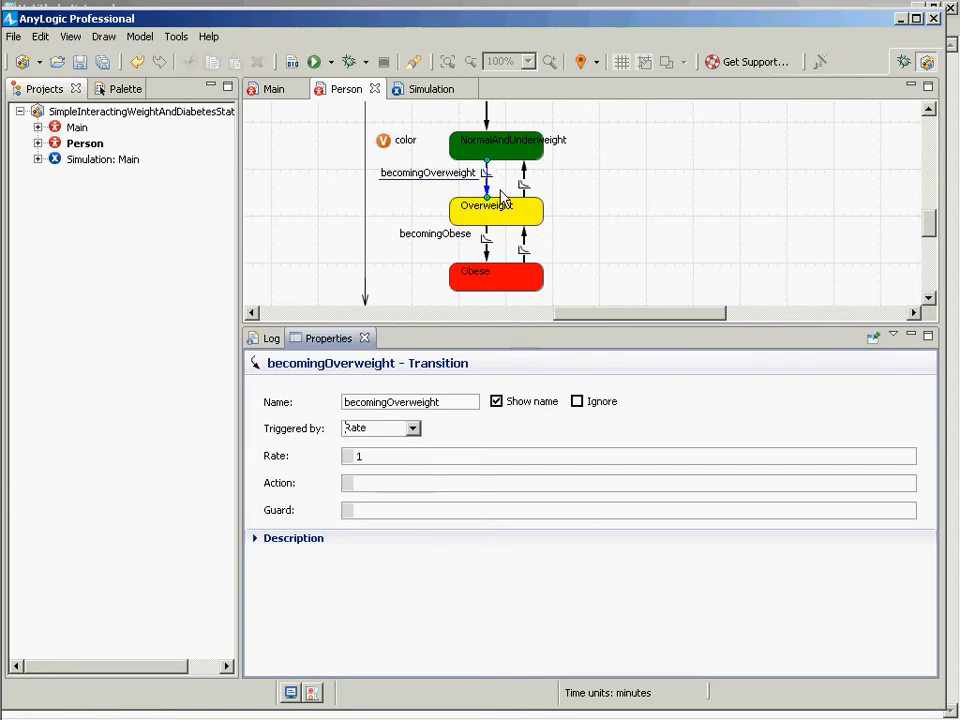
Step: Set the becomingOverweight transition's rate to 0.05 and save the model
{"action": "left_click", "coordinate": [412, 461]}
{"action": "key", "text": "BackSpace"}
{"action": "type", "text": "0"}
{"action": "key", "text": "BackSpace"}
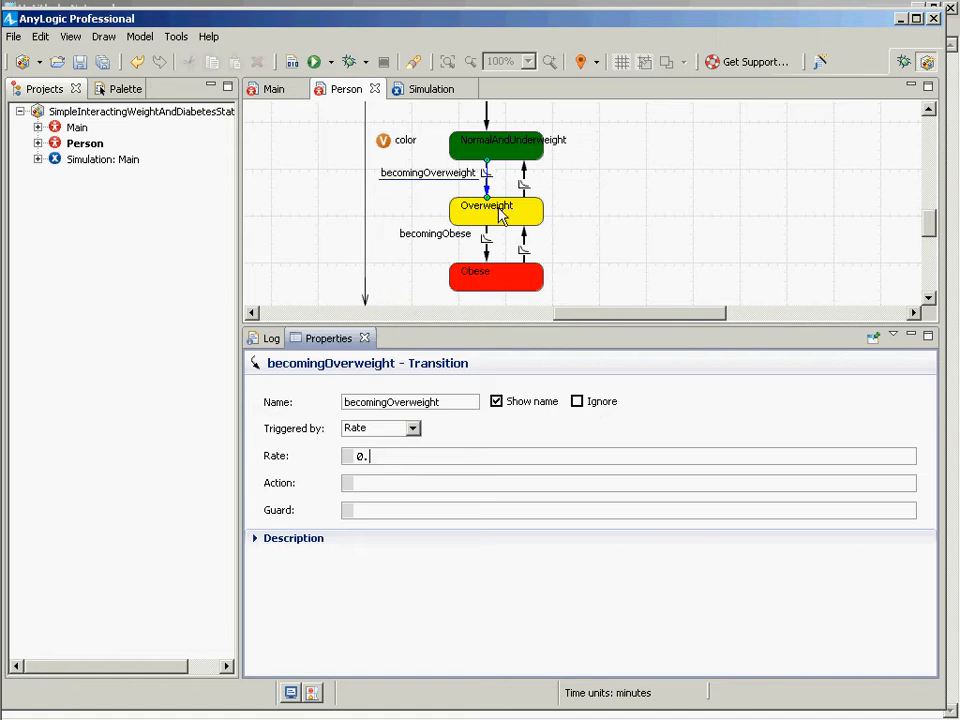
{"action": "type", "text": "05"}
{"action": "key", "text": "ctrl+s"}
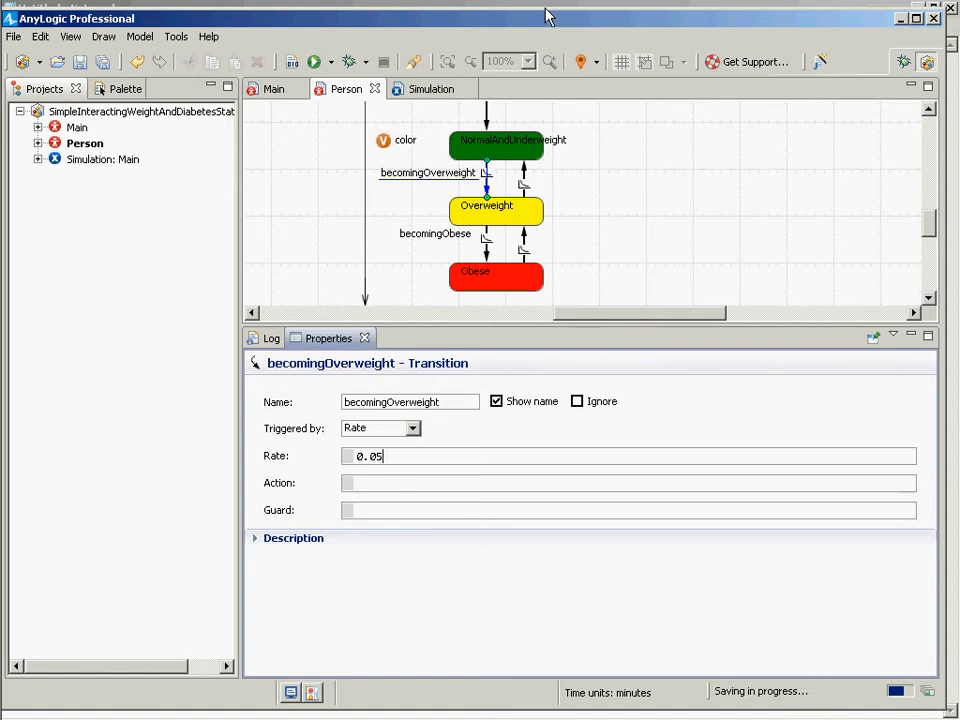
Step: Review the rate of the sheddingOverweight transition from Overweight back to NormalAndUnderweight
{"action": "left_click", "coordinate": [525, 189]}
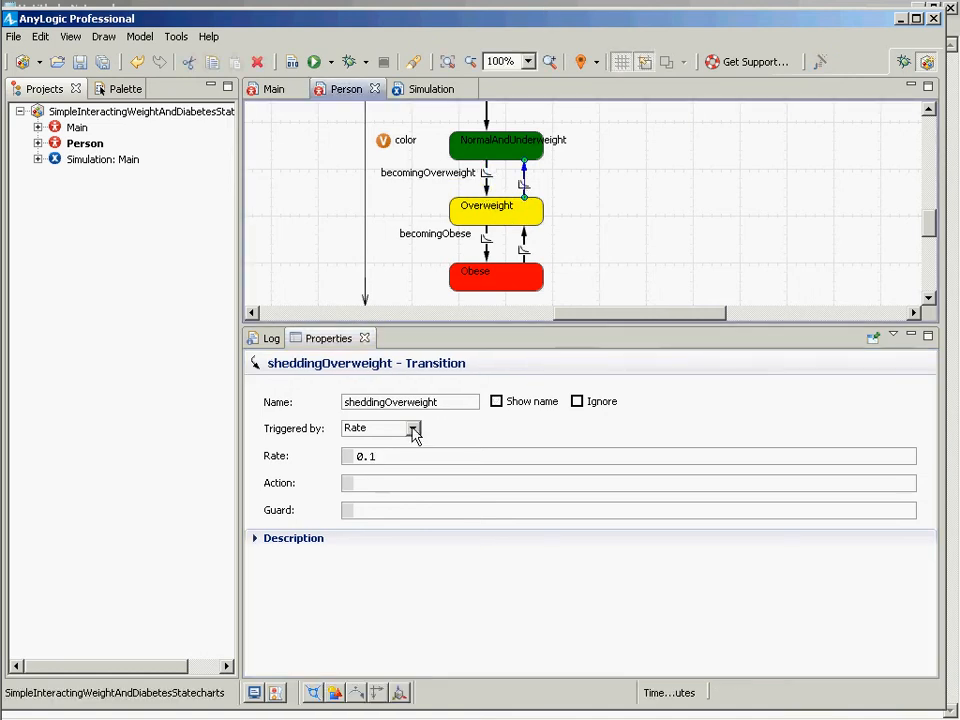
{"action": "left_click", "coordinate": [388, 456]}
{"action": "left_click_drag", "start_coordinate": [388, 456], "coordinate": [298, 455]}
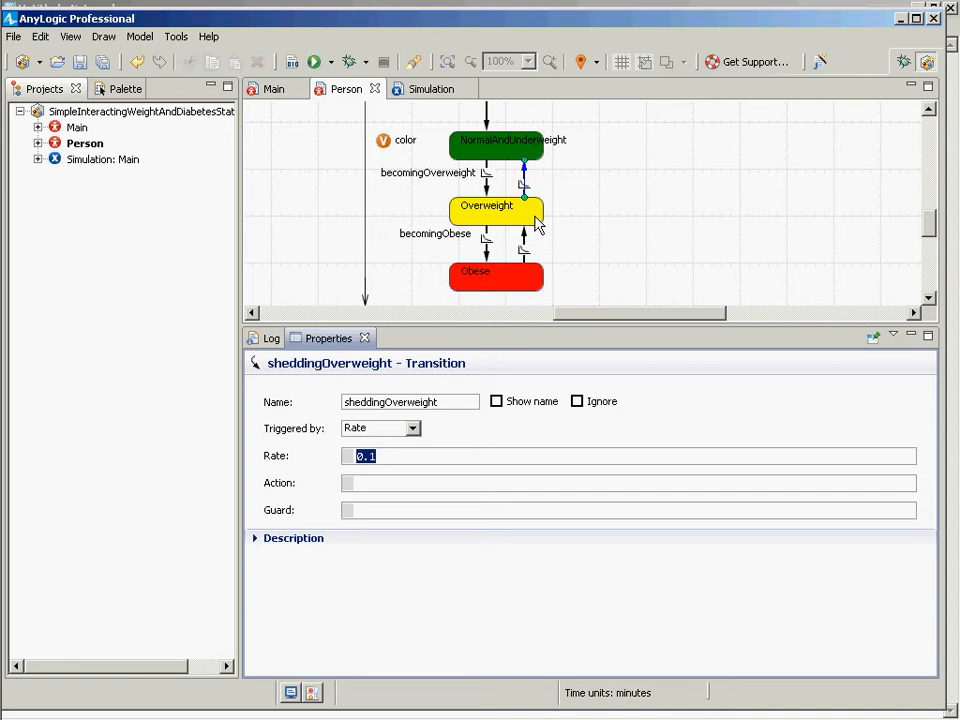
Step: Run the Simulation experiment at x10 speed to watch the Person ovals change color, and close the run window
{"action": "left_click", "coordinate": [101, 161]}
{"action": "right_click", "coordinate": [104, 166]}
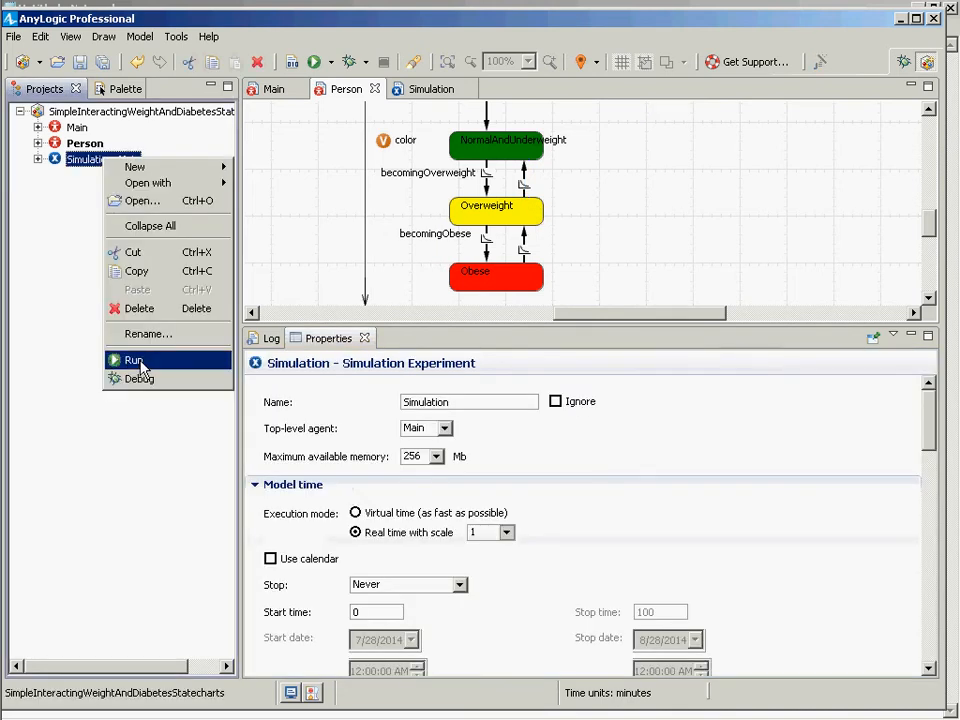
{"action": "left_click", "coordinate": [135, 362]}
{"action": "left_click", "coordinate": [100, 146]}
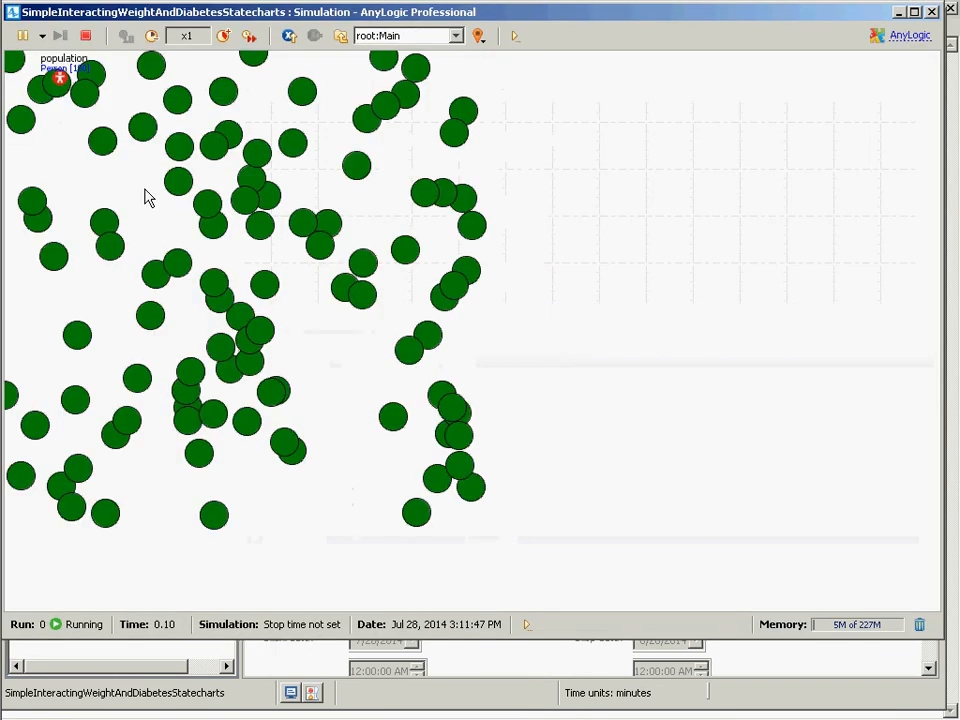
{"action": "left_click", "coordinate": [224, 36]}
{"action": "left_click", "coordinate": [224, 36]}
{"action": "left_click", "coordinate": [224, 36]}
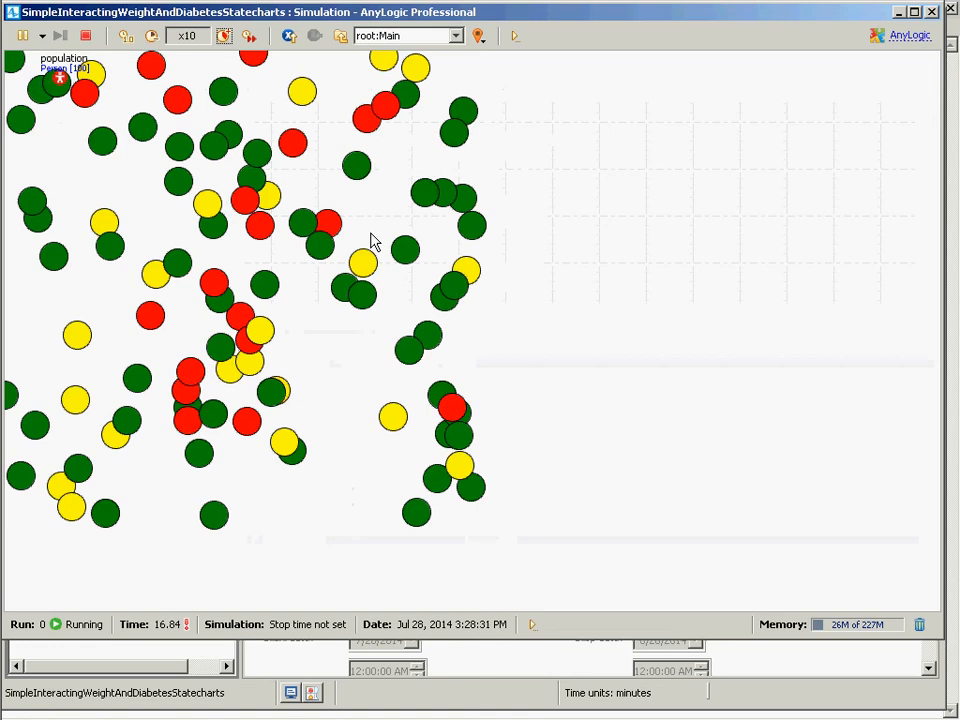
{"action": "left_click", "coordinate": [933, 12]}
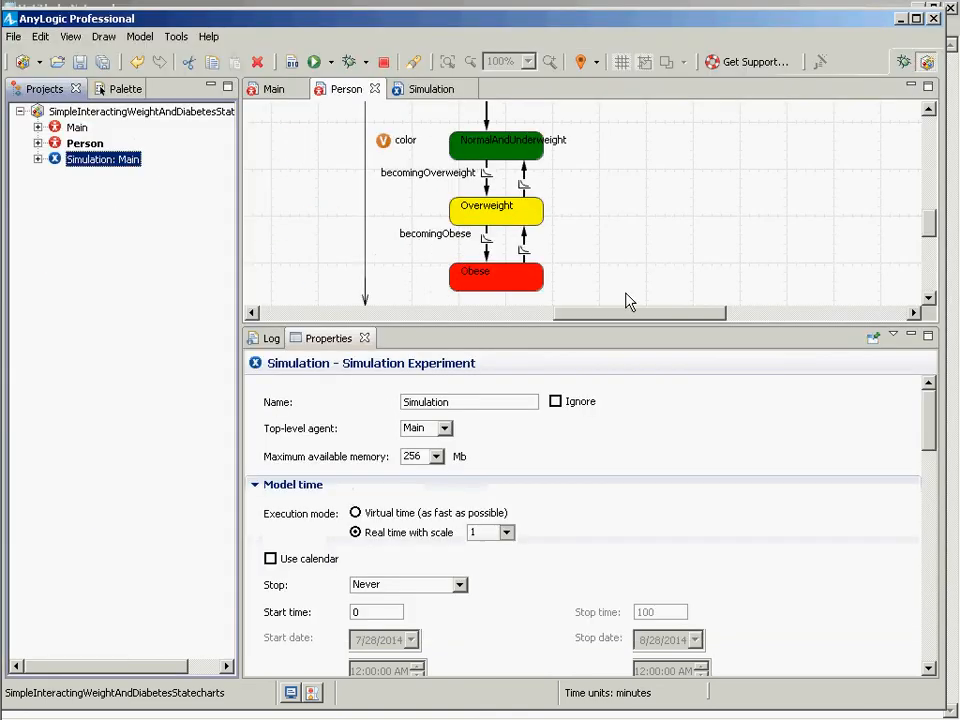
Step: Show the sheddingOverweight transition's name and place the label to the right of its arrow, level with becomingOverweight
{"action": "left_click", "coordinate": [527, 258]}
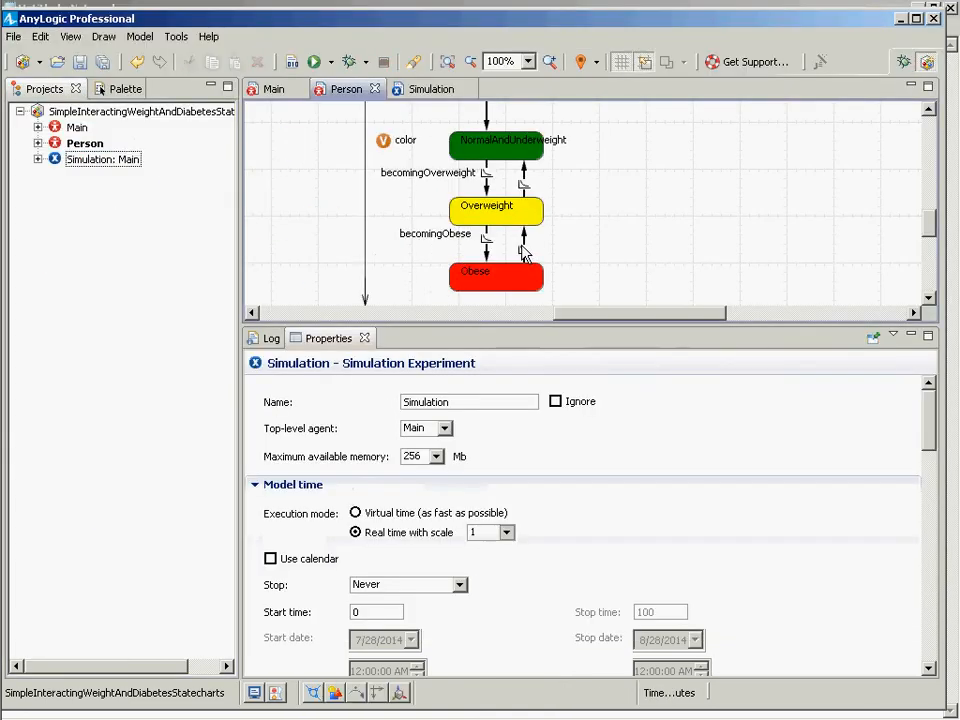
{"action": "left_click", "coordinate": [527, 190]}
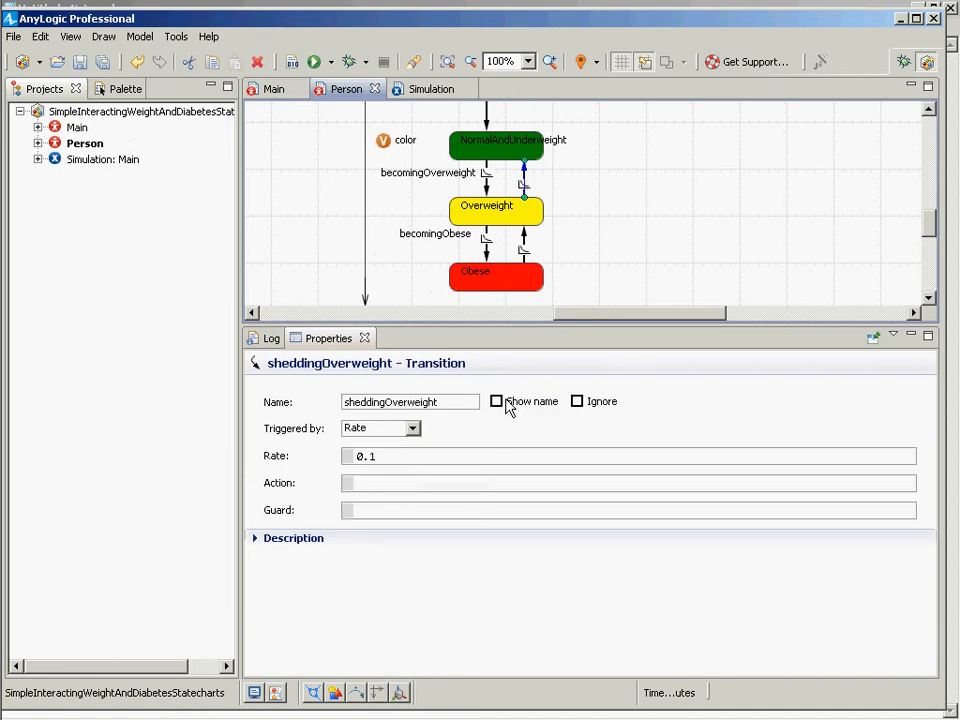
{"action": "left_click", "coordinate": [498, 403]}
{"action": "mouse_move", "coordinate": [568, 203]}
{"action": "left_mouse_down"}
{"action": "mouse_move", "coordinate": [575, 182]}
{"action": "mouse_move", "coordinate": [567, 184]}
{"action": "left_mouse_up"}
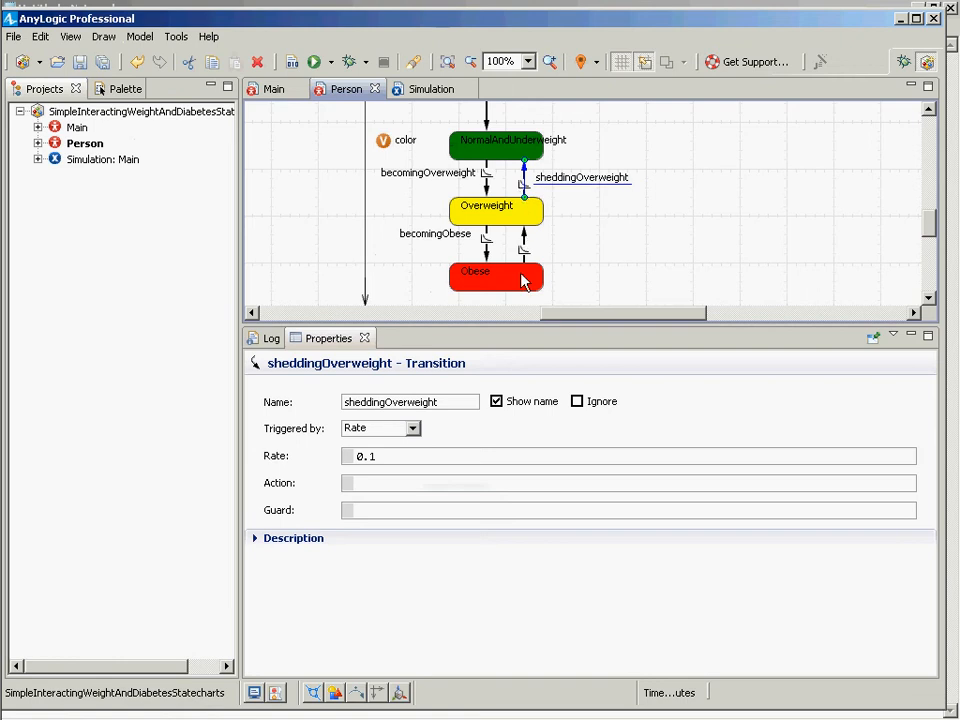
Step: Show the sheddingObesity transition's name, place the label to the right of its arrow, and save the model
{"action": "left_click", "coordinate": [523, 250]}
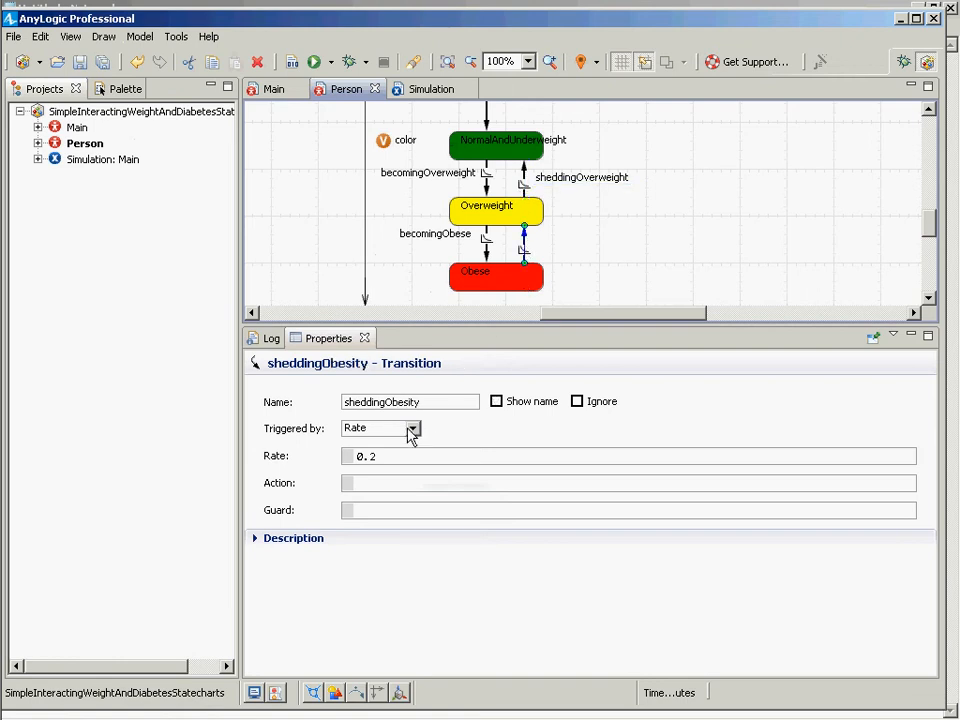
{"action": "left_click", "coordinate": [497, 401]}
{"action": "left_click_drag", "start_coordinate": [574, 266], "coordinate": [572, 244]}
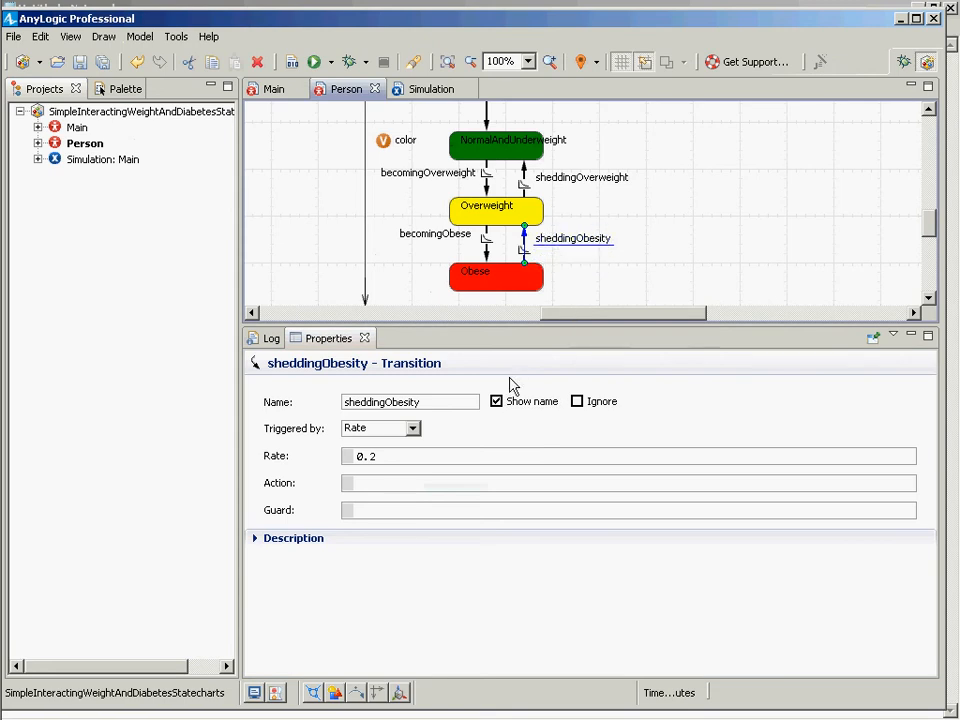
{"action": "double_click", "coordinate": [371, 456]}
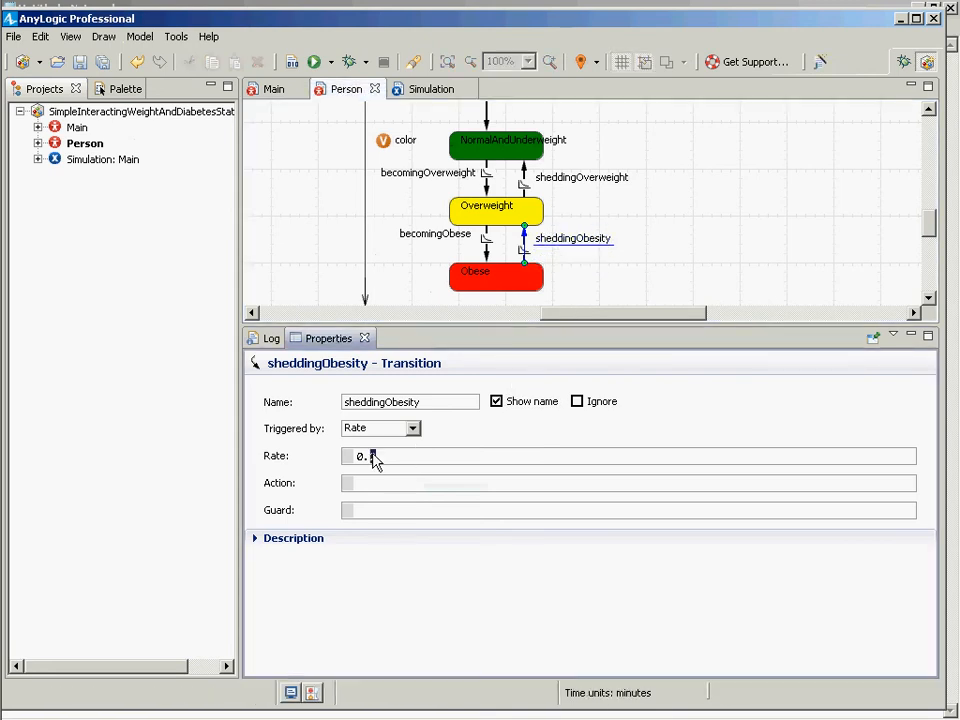
{"action": "left_click_drag", "start_coordinate": [369, 456], "coordinate": [339, 455]}
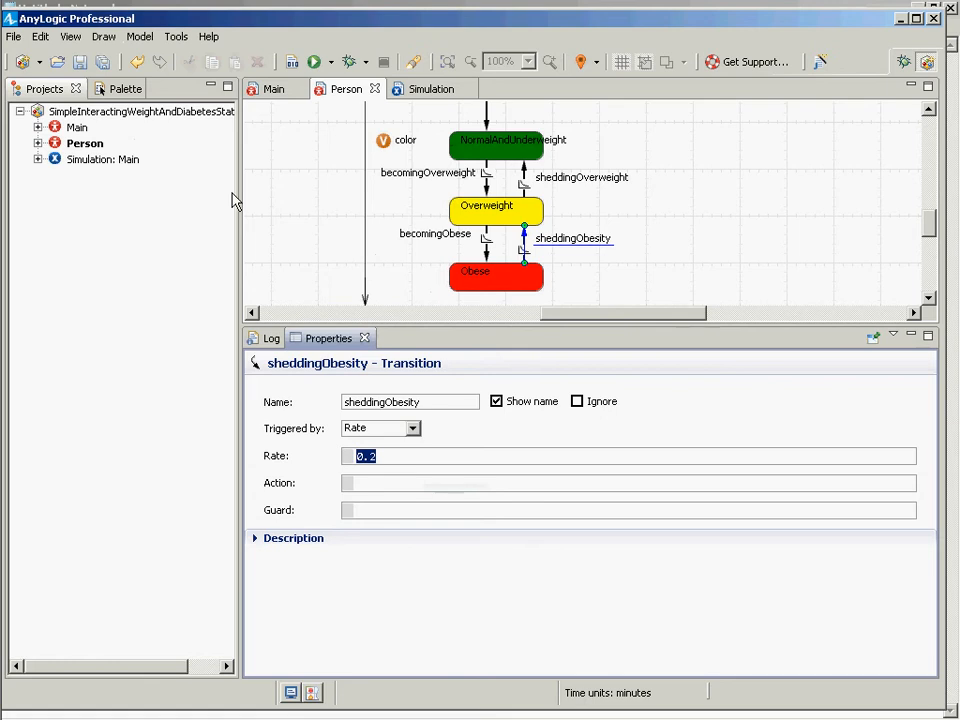
{"action": "key", "text": "ctrl+s"}
{"action": "left_click_drag", "start_coordinate": [378, 457], "coordinate": [358, 456]}
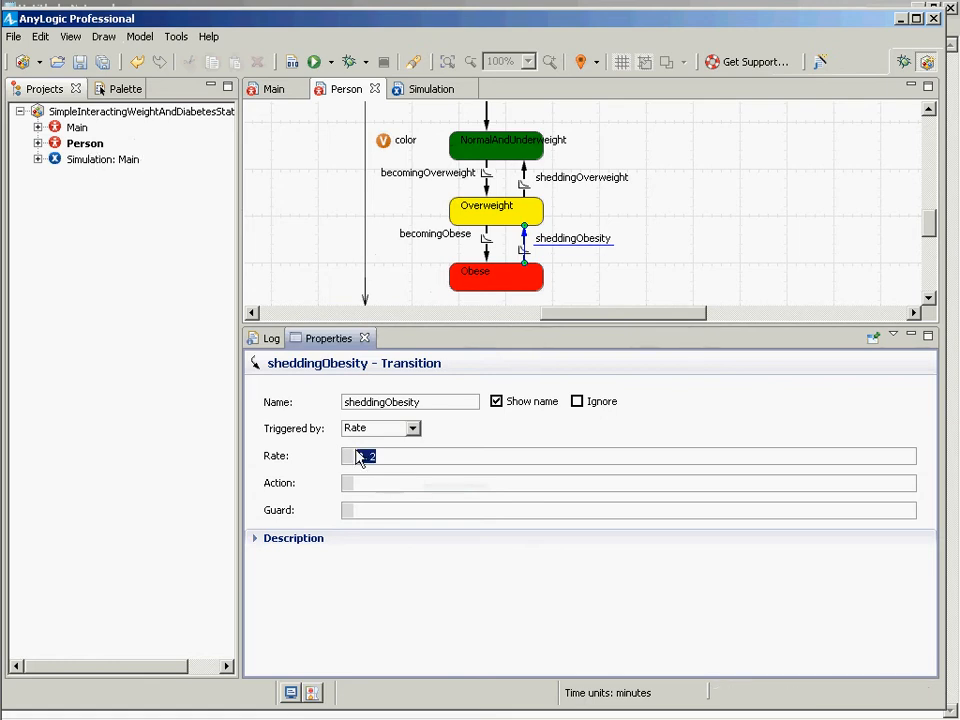
Step: Run the Simulation experiment again at x100 speed to observe the mix of weight states, and close the run window
{"action": "left_click", "coordinate": [128, 161]}
{"action": "right_click", "coordinate": [128, 161]}
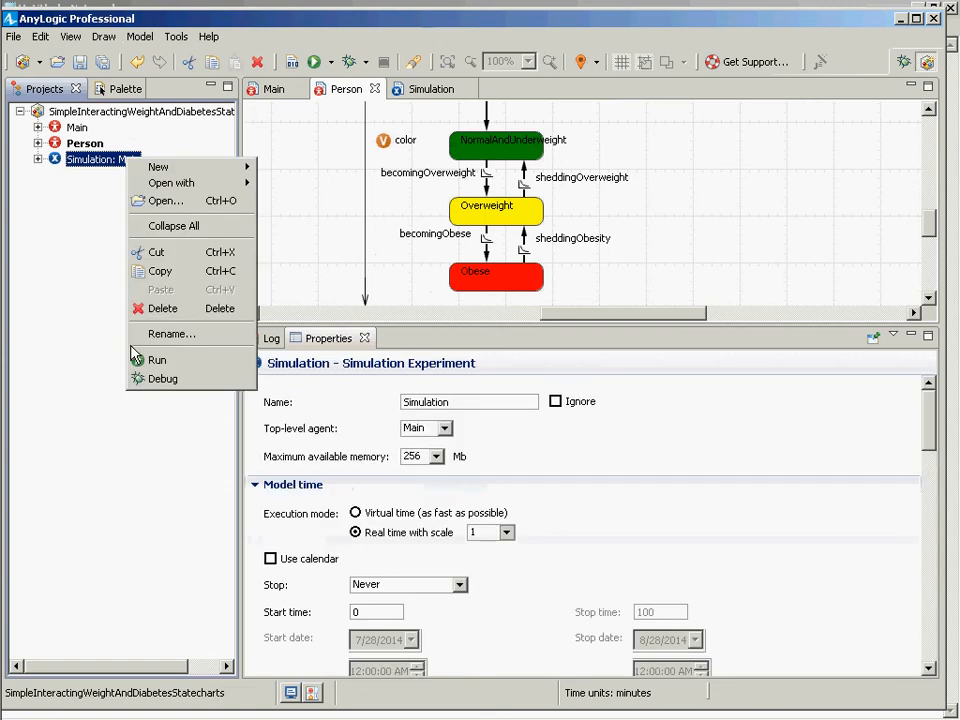
{"action": "left_click", "coordinate": [158, 361]}
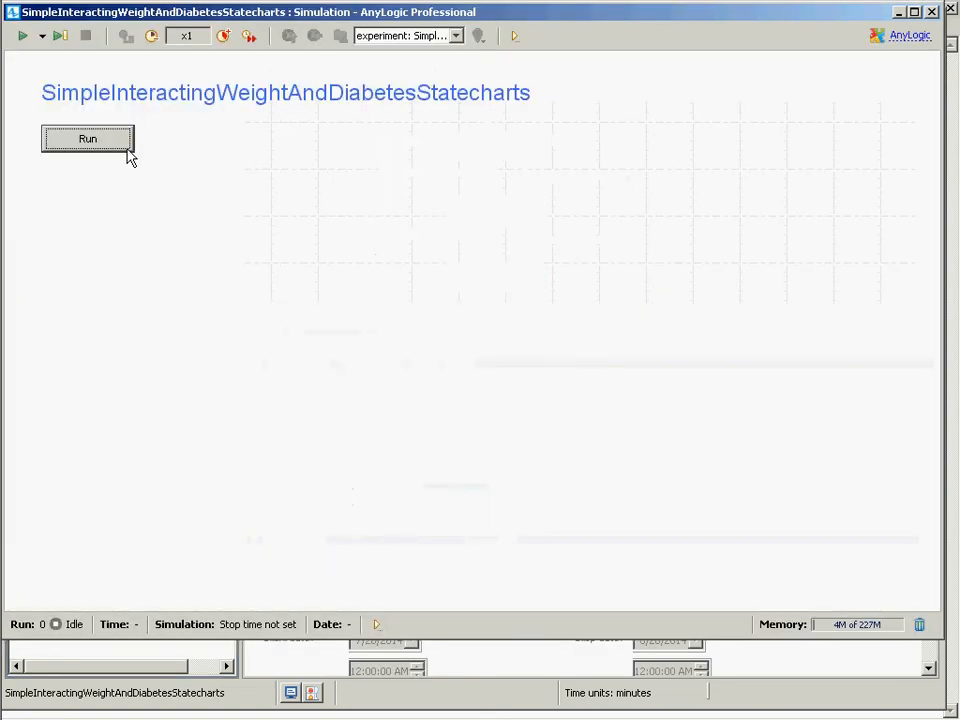
{"action": "left_click", "coordinate": [126, 146]}
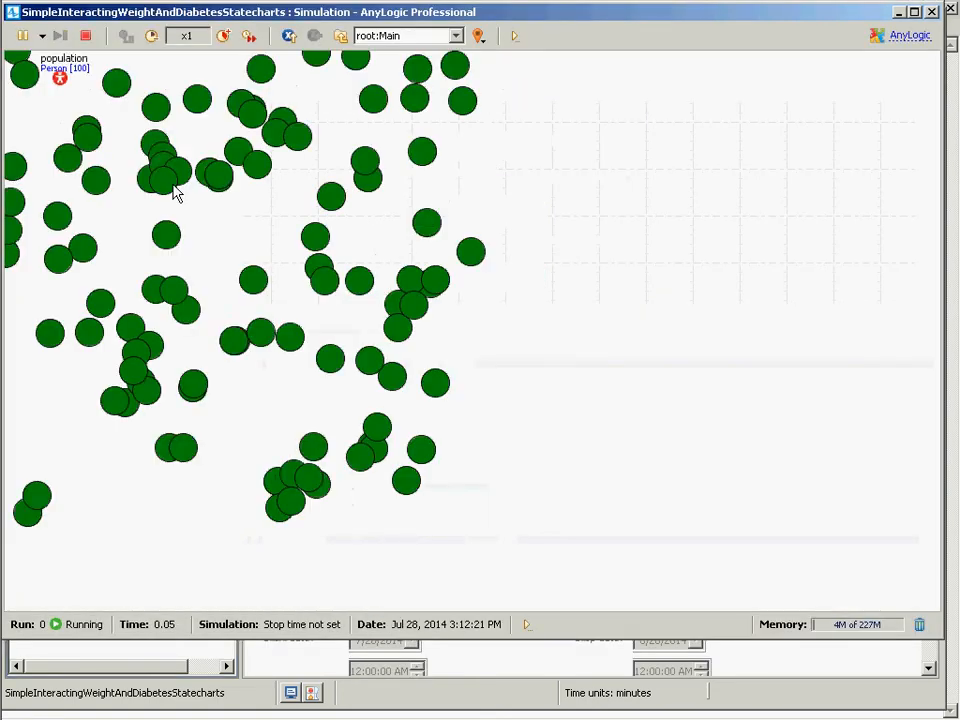
{"action": "left_click", "coordinate": [228, 37]}
{"action": "left_click", "coordinate": [228, 37]}
{"action": "left_click", "coordinate": [229, 37]}
{"action": "left_click", "coordinate": [229, 37]}
{"action": "left_click", "coordinate": [229, 37]}
{"action": "left_click", "coordinate": [229, 37]}
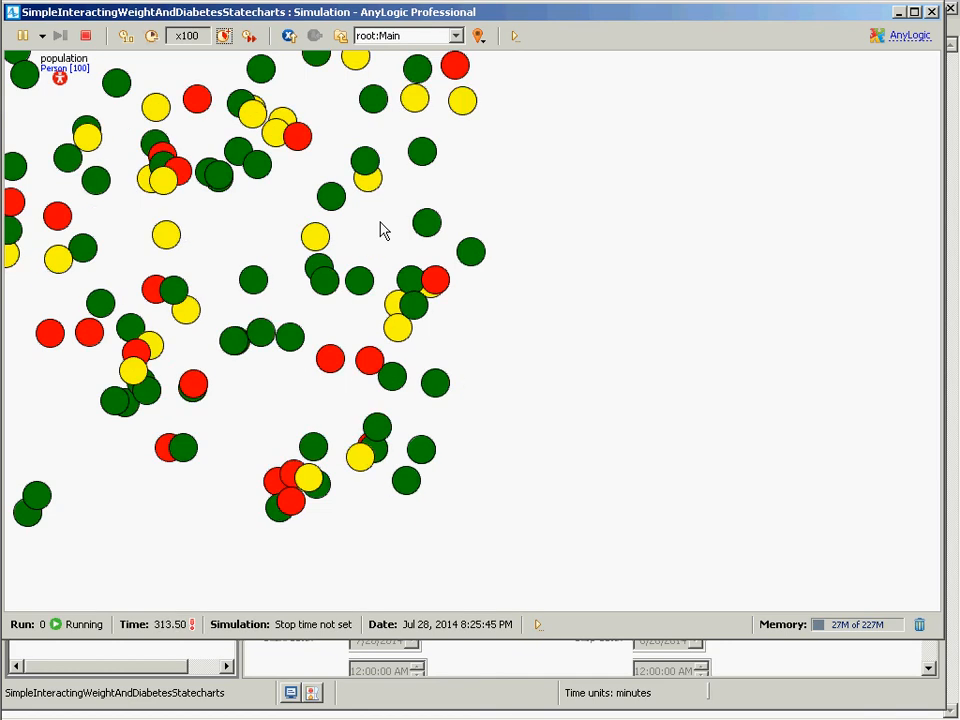
{"action": "left_click", "coordinate": [931, 12]}
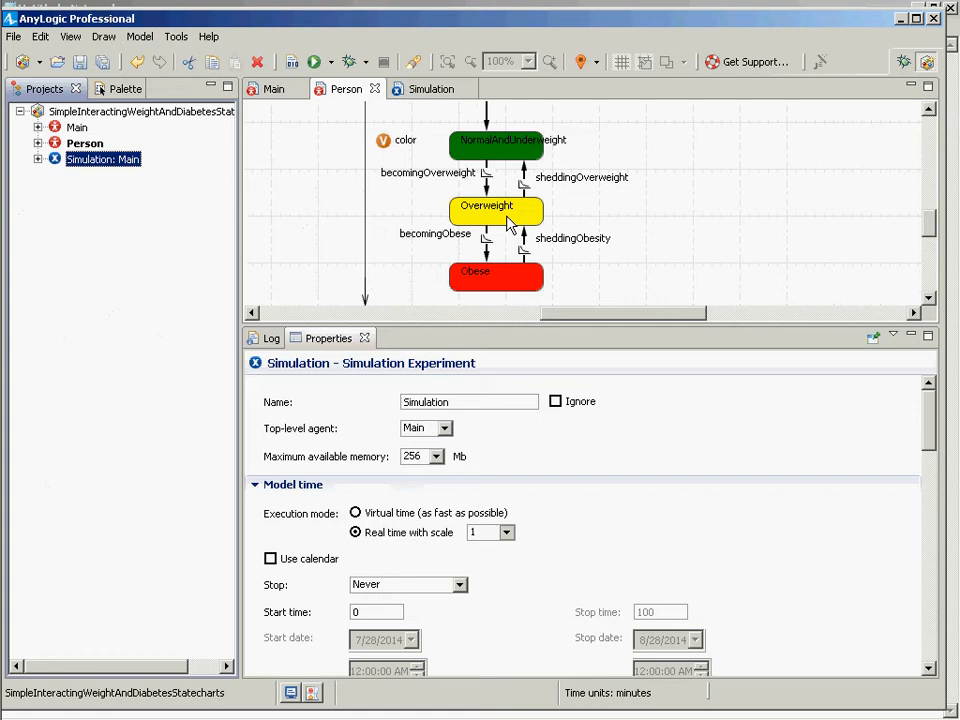
Step: Open the Main agent type, dismiss the interrupting warning dialog, and show the properties of the population of Person agents
{"action": "left_click", "coordinate": [930, 224]}
{"action": "mouse_move", "coordinate": [929, 217]}
{"action": "left_mouse_down"}
{"action": "mouse_move", "coordinate": [920, 185]}
{"action": "mouse_move", "coordinate": [920, 207]}
{"action": "left_mouse_up"}
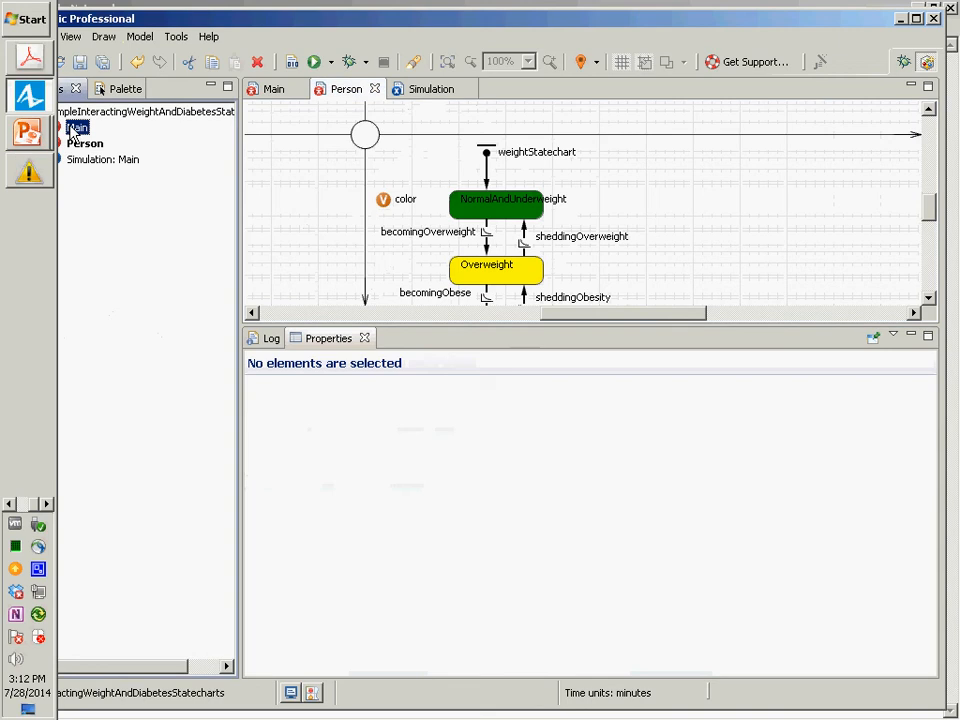
{"action": "double_click", "coordinate": [74, 129]}
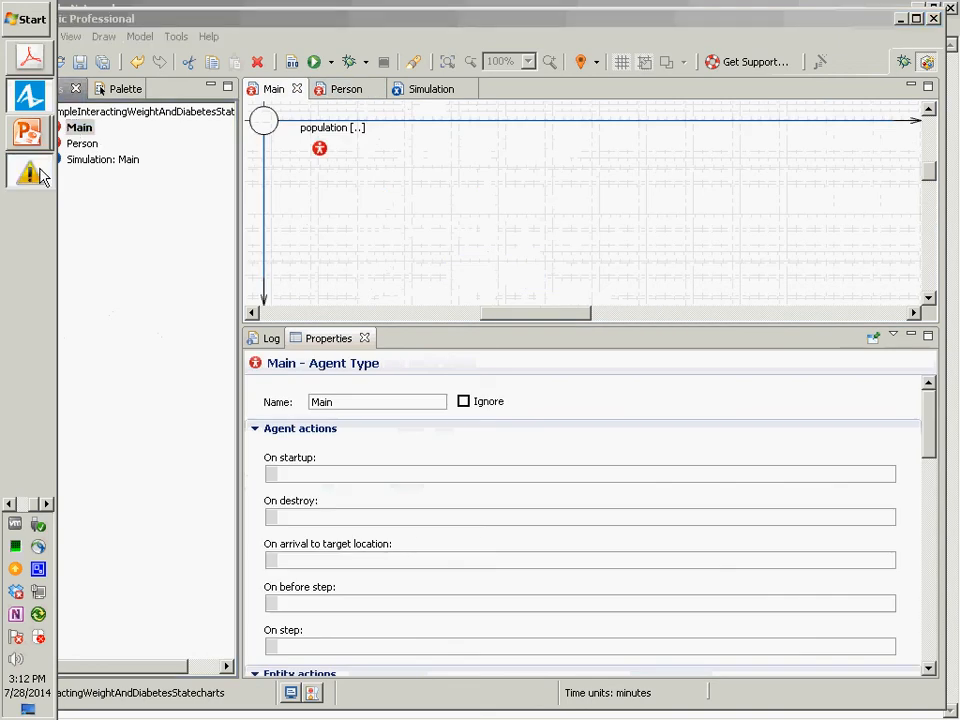
{"action": "left_click", "coordinate": [38, 173]}
{"action": "left_click", "coordinate": [617, 414]}
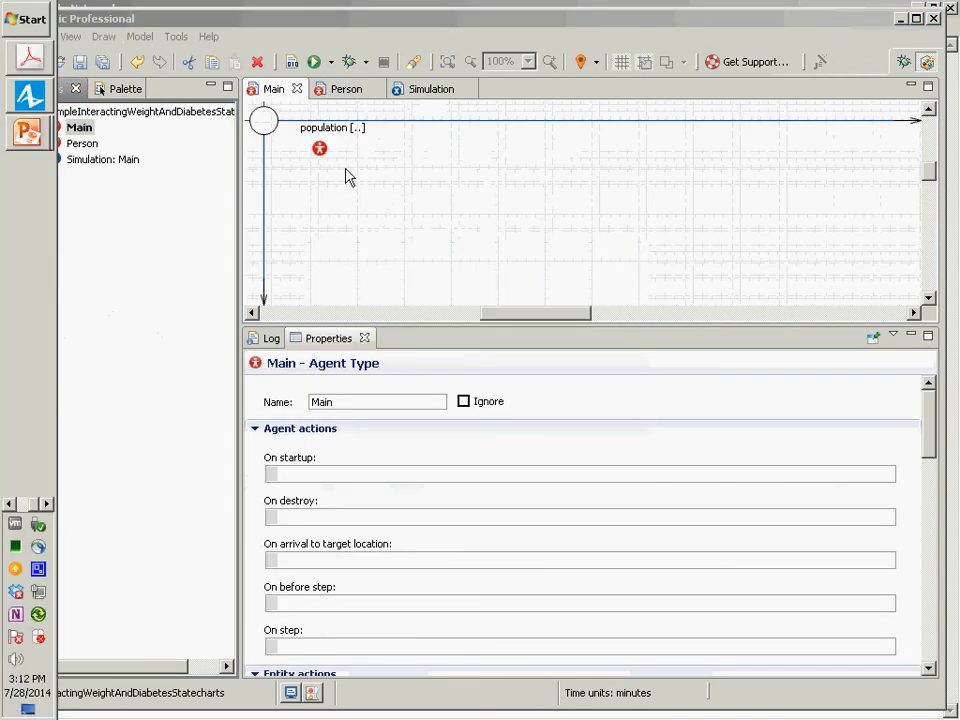
{"action": "left_click", "coordinate": [320, 151]}
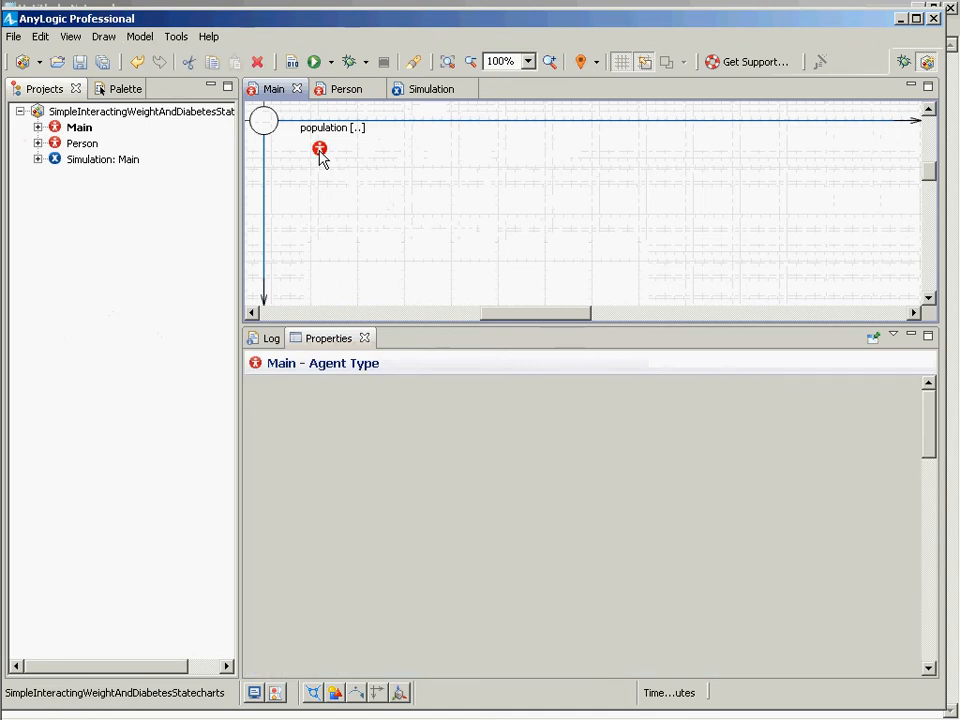
{"action": "left_click", "coordinate": [320, 151]}
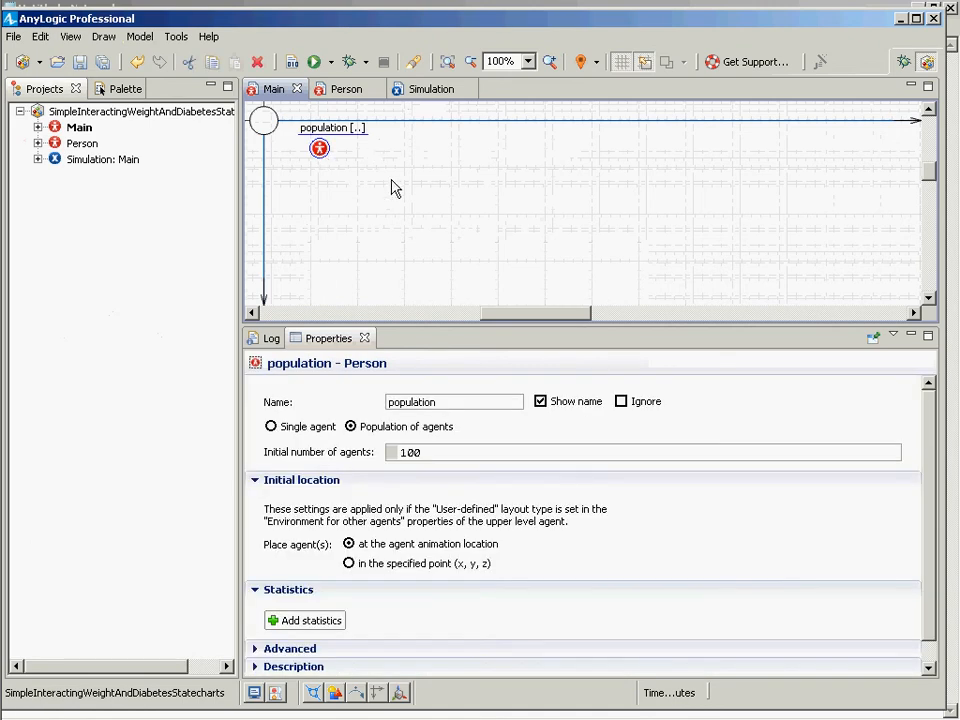
Step: Add a Count statistic to the population and name it prevalenceOfObesity
{"action": "left_click_drag", "start_coordinate": [930, 415], "coordinate": [929, 440]}
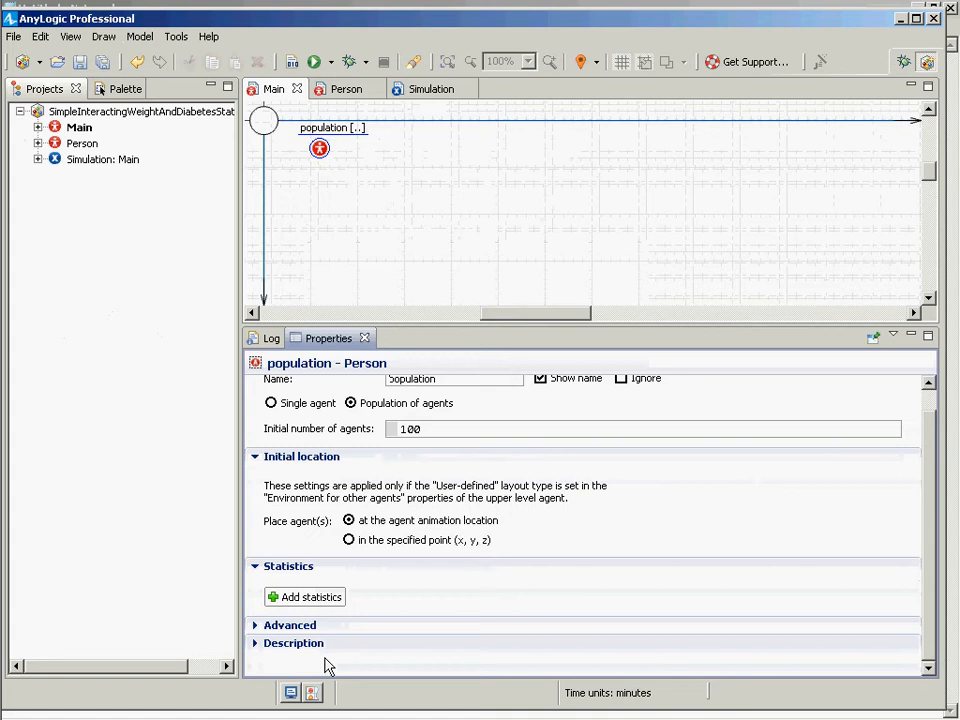
{"action": "left_click", "coordinate": [306, 598]}
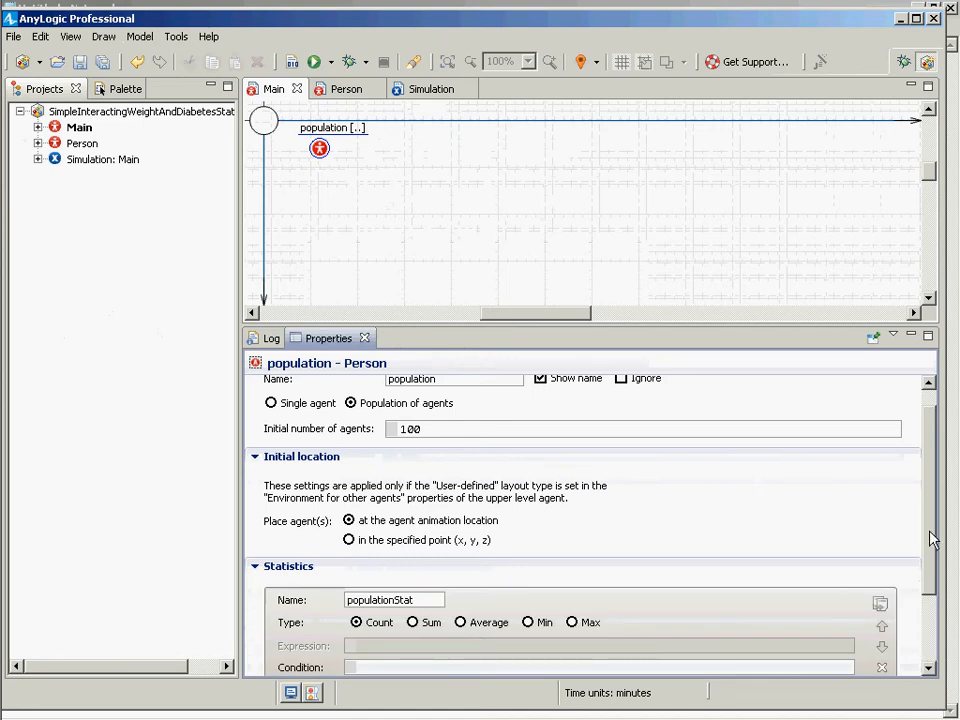
{"action": "scroll", "coordinate": [921, 621], "scroll_direction": "down", "scroll_amount": 3}
{"action": "left_click_drag", "start_coordinate": [429, 497], "coordinate": [321, 510]}
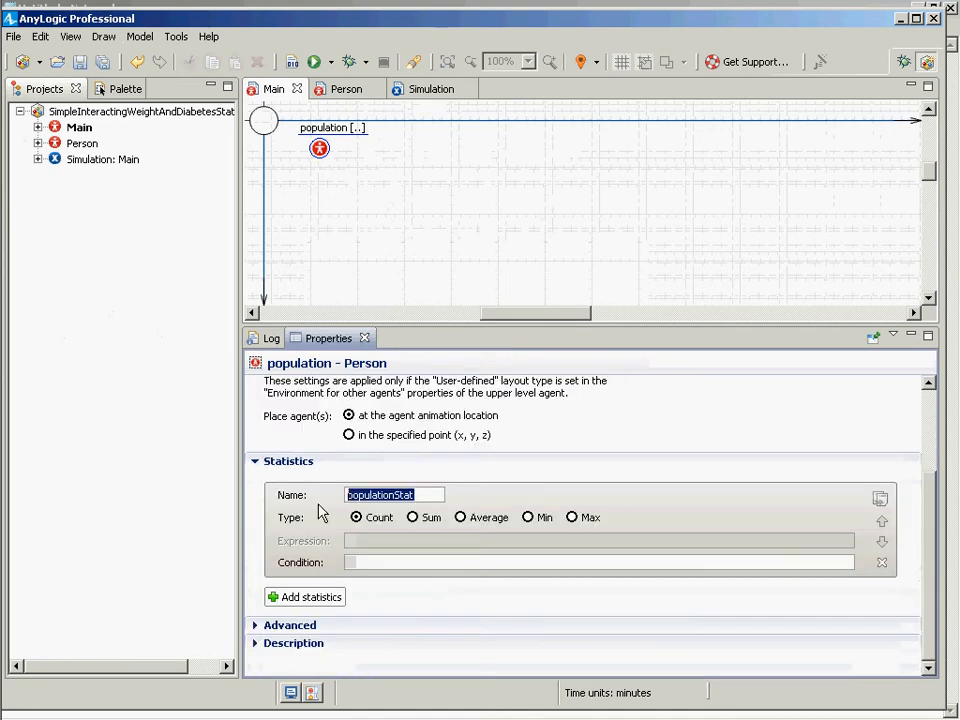
{"action": "type", "text": "frac"}
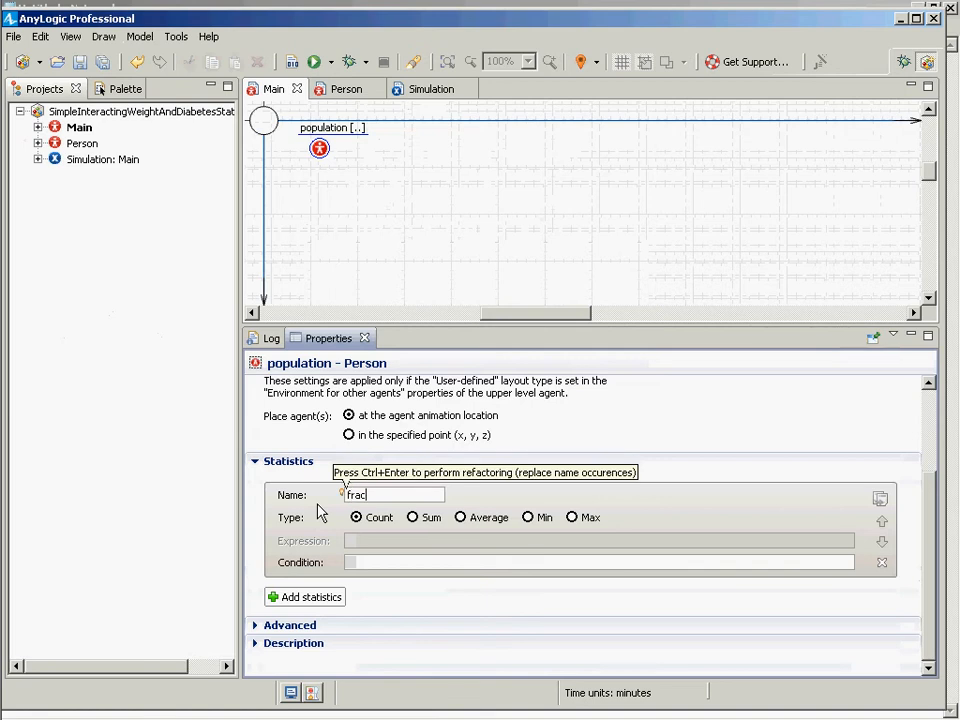
{"action": "type", "text": "tionObese"}
{"action": "key", "text": "ctrl+a"}
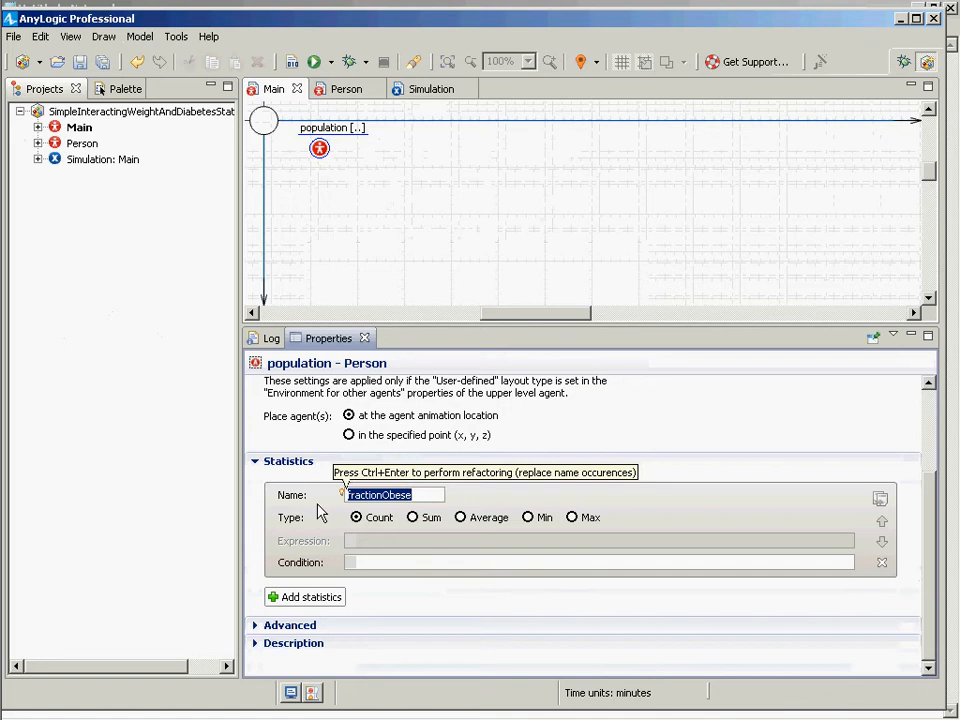
{"action": "type", "text": "pre"}
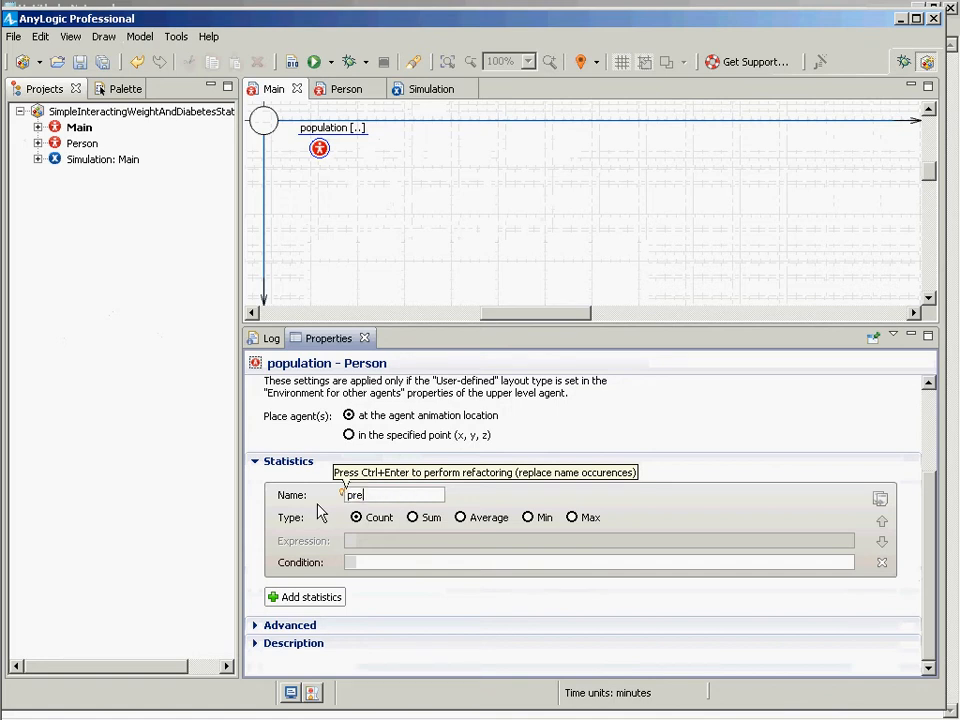
{"action": "type", "text": "valenceOfObesity"}
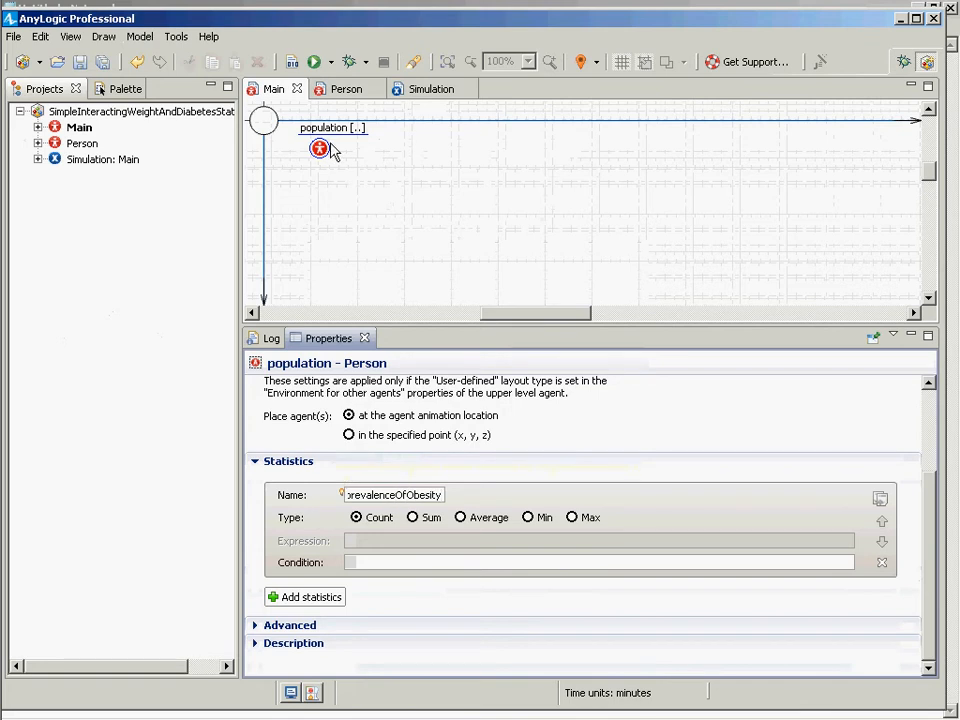
{"action": "left_click", "coordinate": [319, 148]}
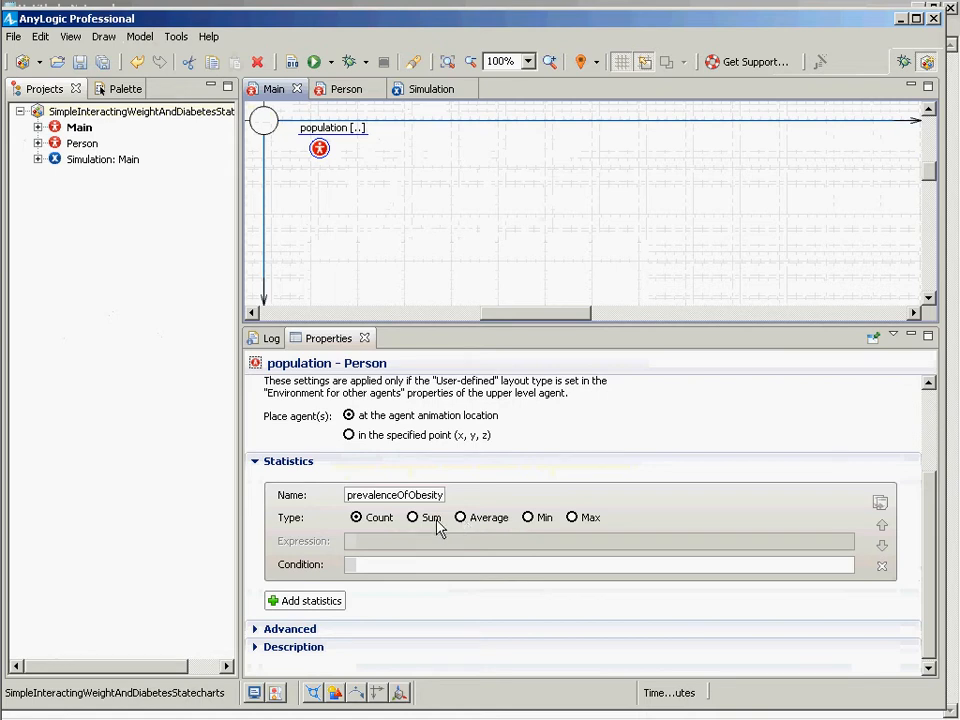
{"action": "left_click", "coordinate": [396, 497]}
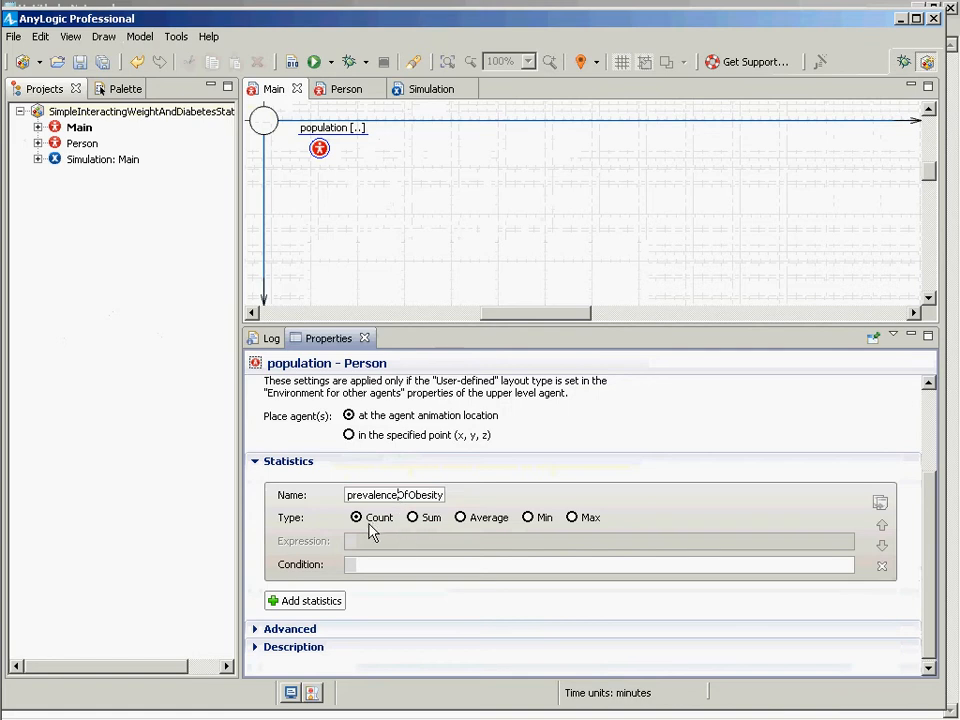
Step: Begin the statistic's condition with item.weightStatechart., completing the statechart name from the code suggestions
{"action": "left_click", "coordinate": [388, 566]}
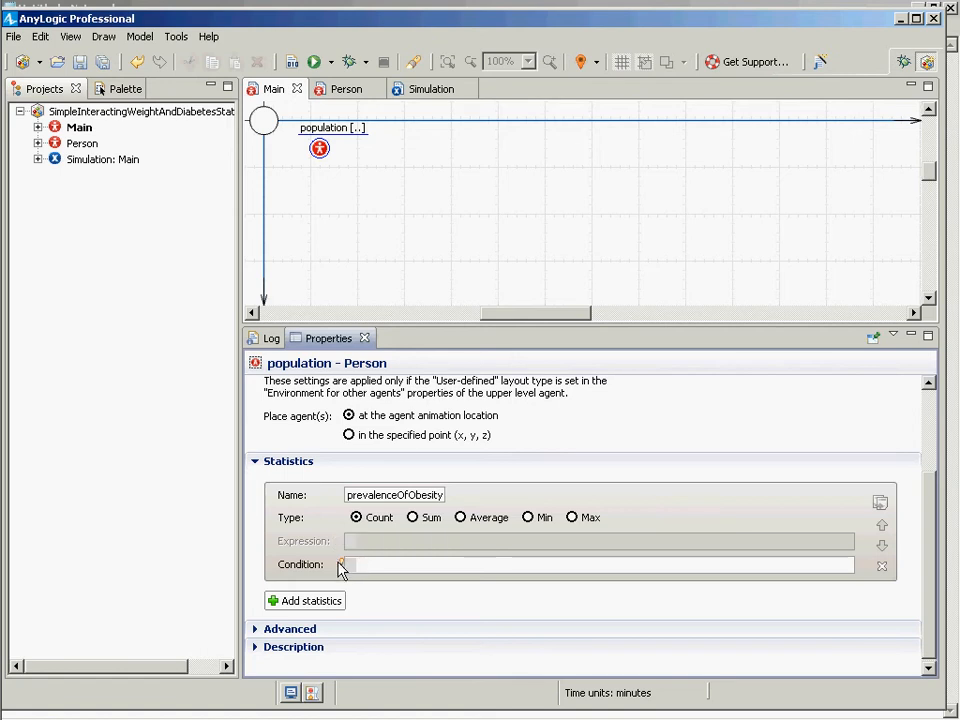
{"action": "mouse_move", "coordinate": [343, 567]}
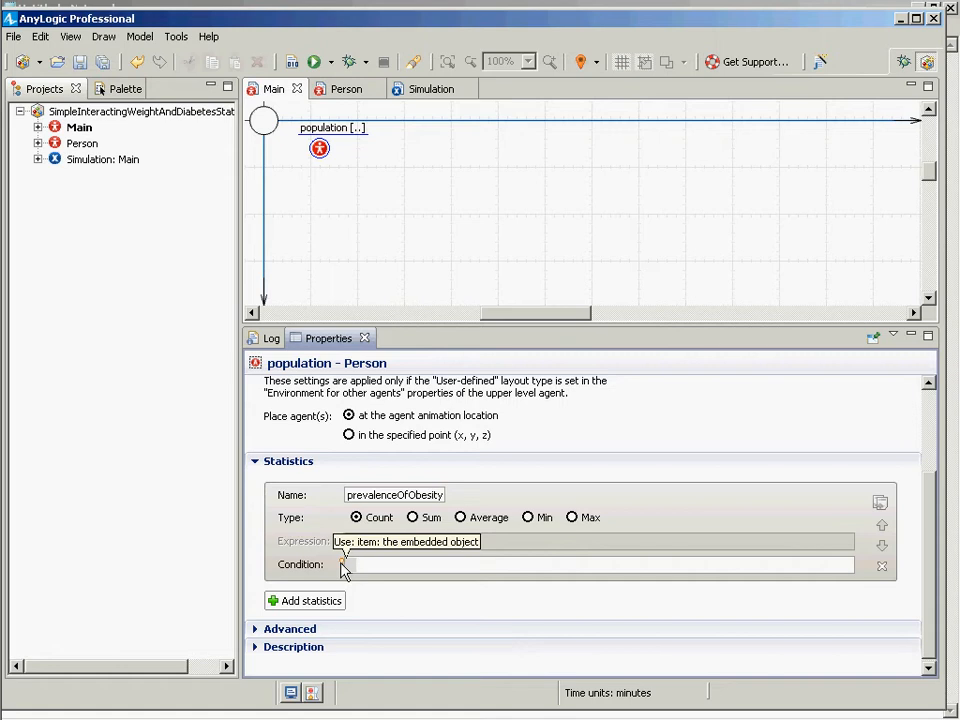
{"action": "type", "text": "item."}
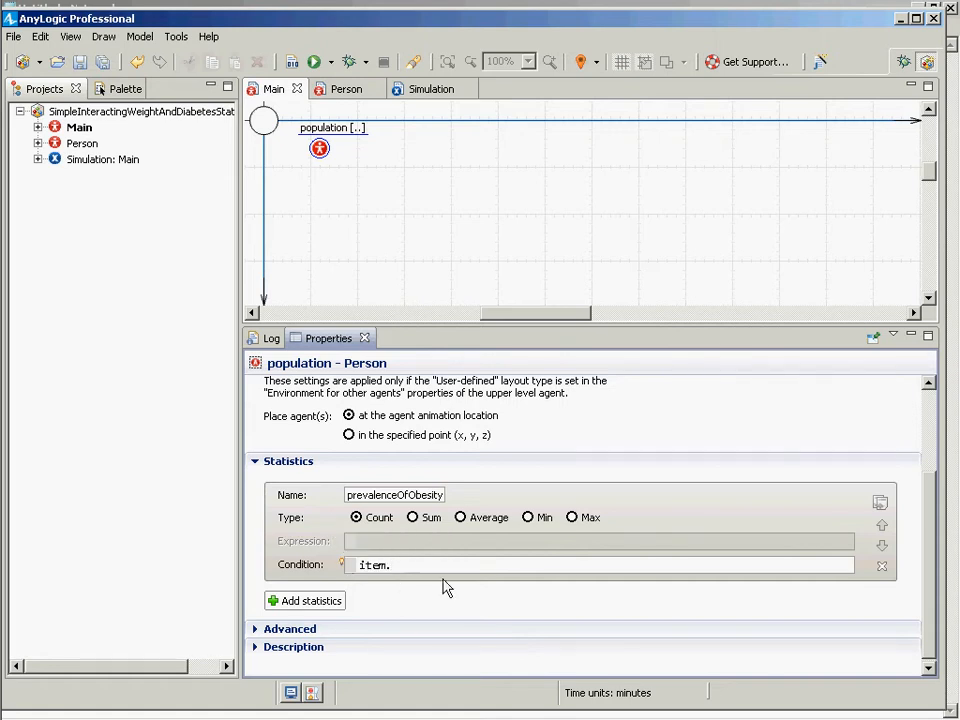
{"action": "type", "text": "weight"}
{"action": "key", "text": "ctrl+space"}
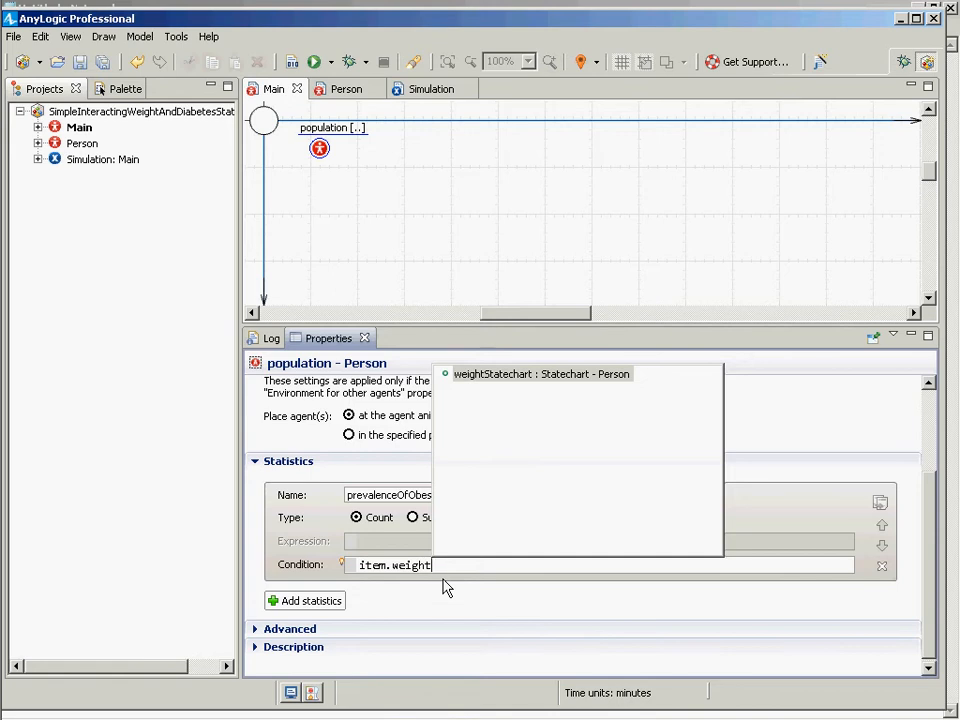
{"action": "key", "text": "Return"}
{"action": "type", "text": "."}
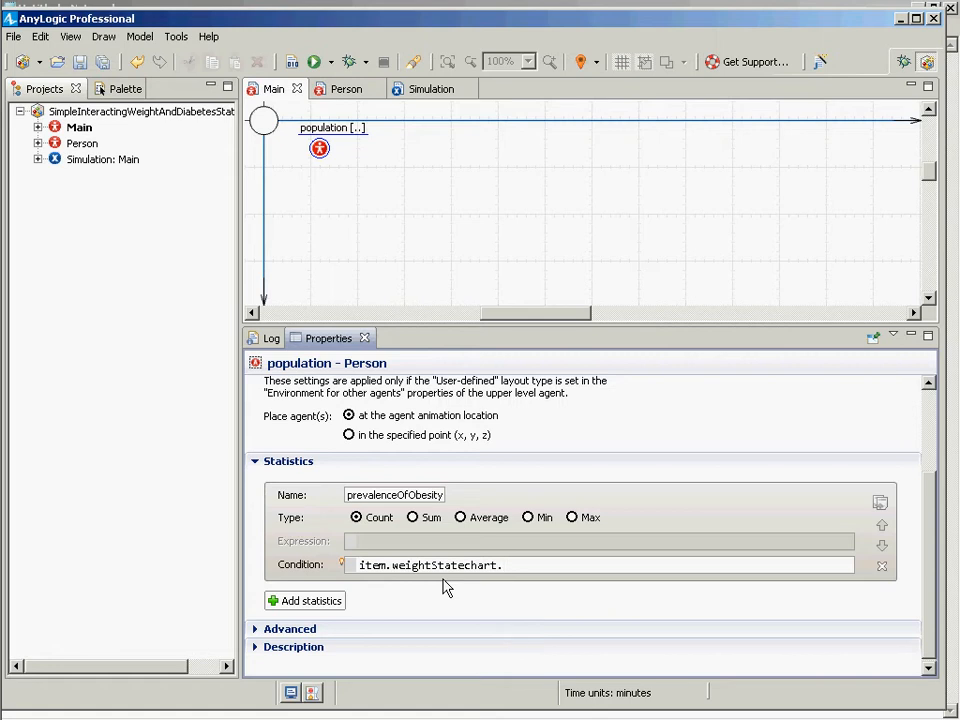
{"action": "type", "text": "i"}
Step: Examine the state names in Person's weight statechart down to the red state, and return to Main
{"action": "left_click", "coordinate": [75, 145]}
{"action": "double_click", "coordinate": [75, 152]}
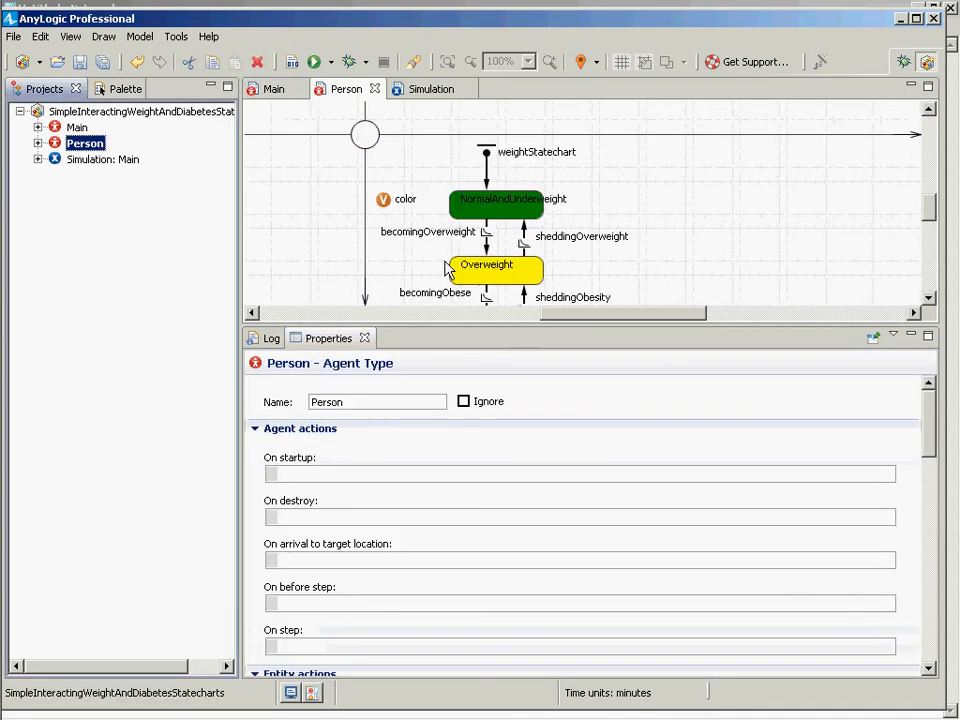
{"action": "left_click_drag", "start_coordinate": [925, 201], "coordinate": [930, 224]}
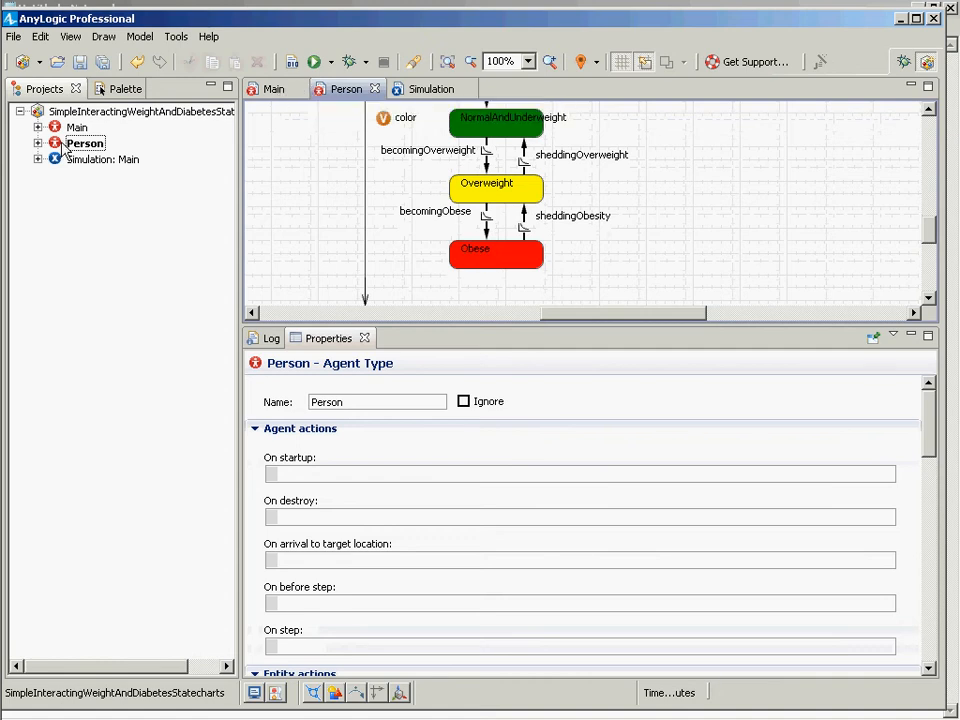
{"action": "left_click", "coordinate": [284, 88]}
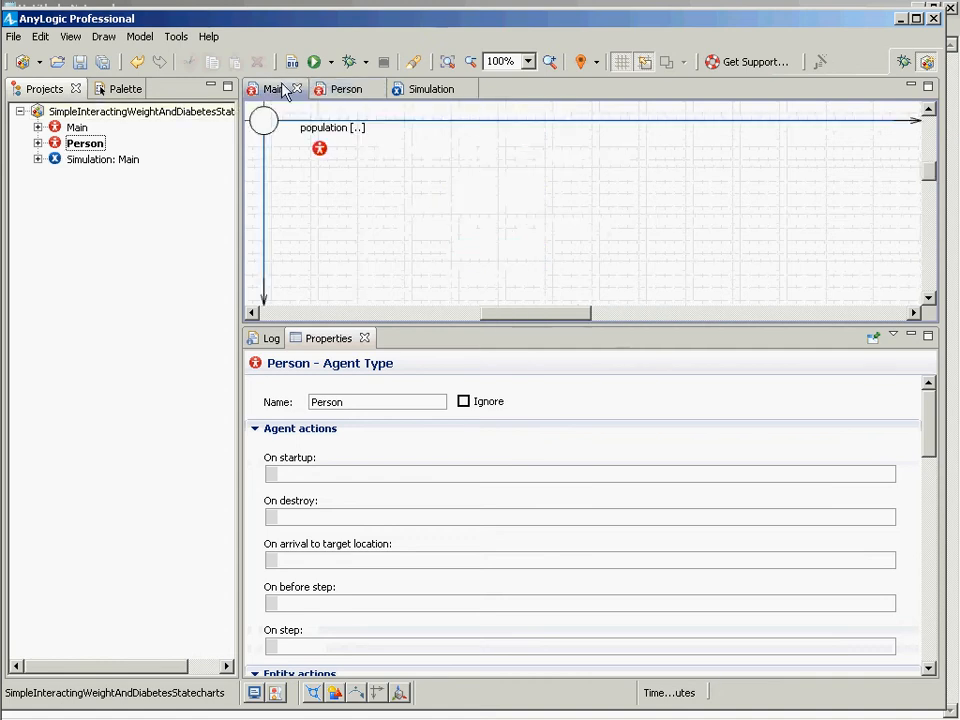
Step: Complete the prevalenceOfObesity condition as item.weightStatechart.isStateActive(Obese) and try to run the model
{"action": "left_click", "coordinate": [321, 150]}
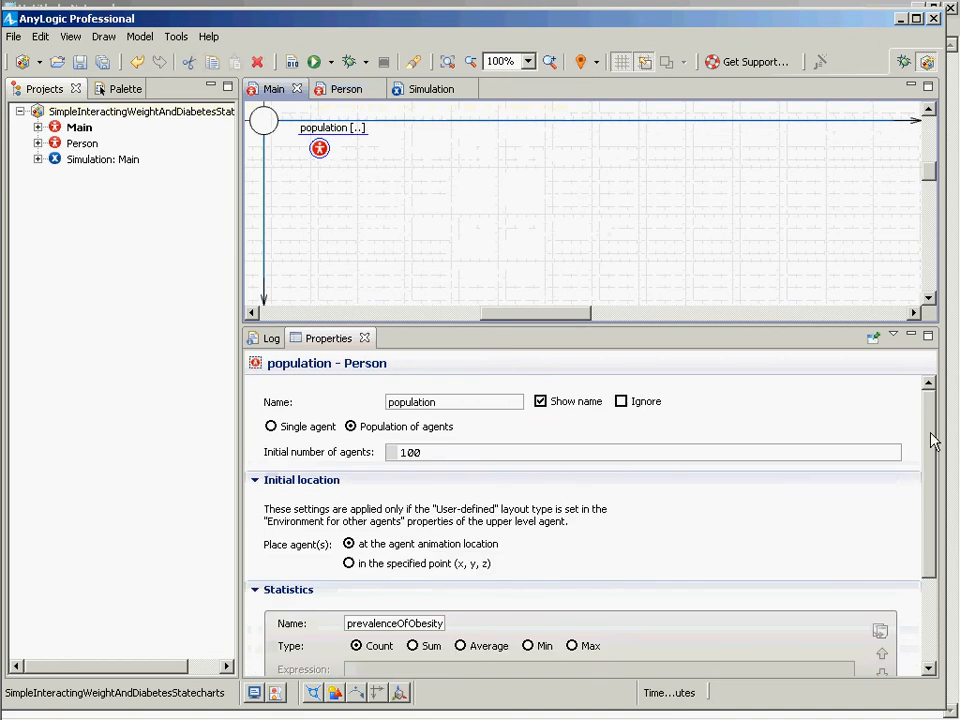
{"action": "left_click_drag", "start_coordinate": [927, 422], "coordinate": [935, 547]}
{"action": "left_click", "coordinate": [541, 560]}
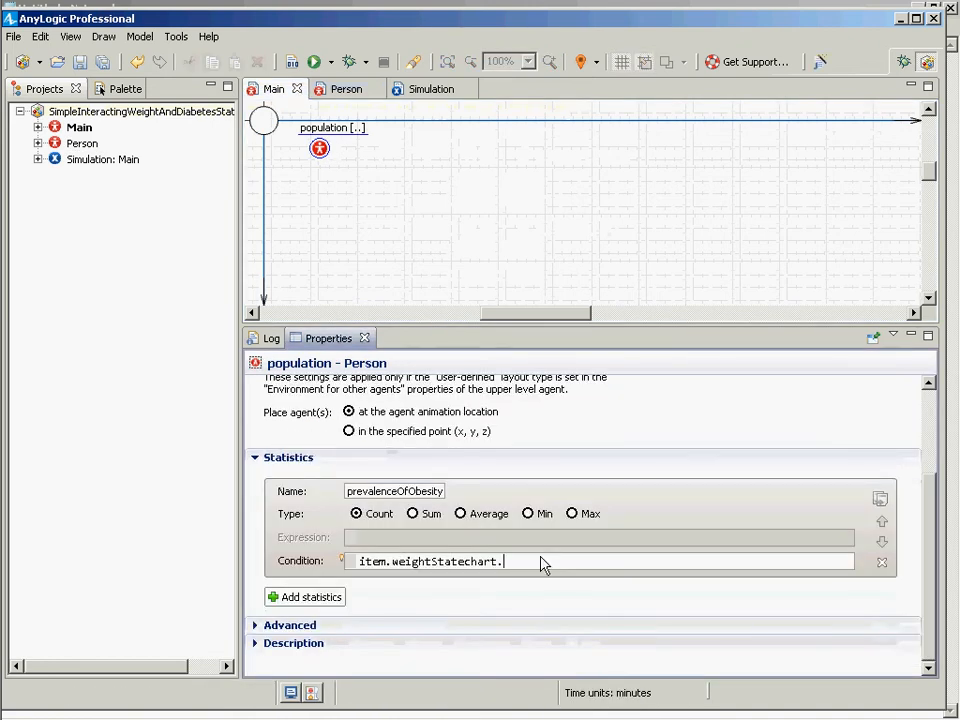
{"action": "type", "text": "is"}
{"action": "key", "text": "ctrl+space"}
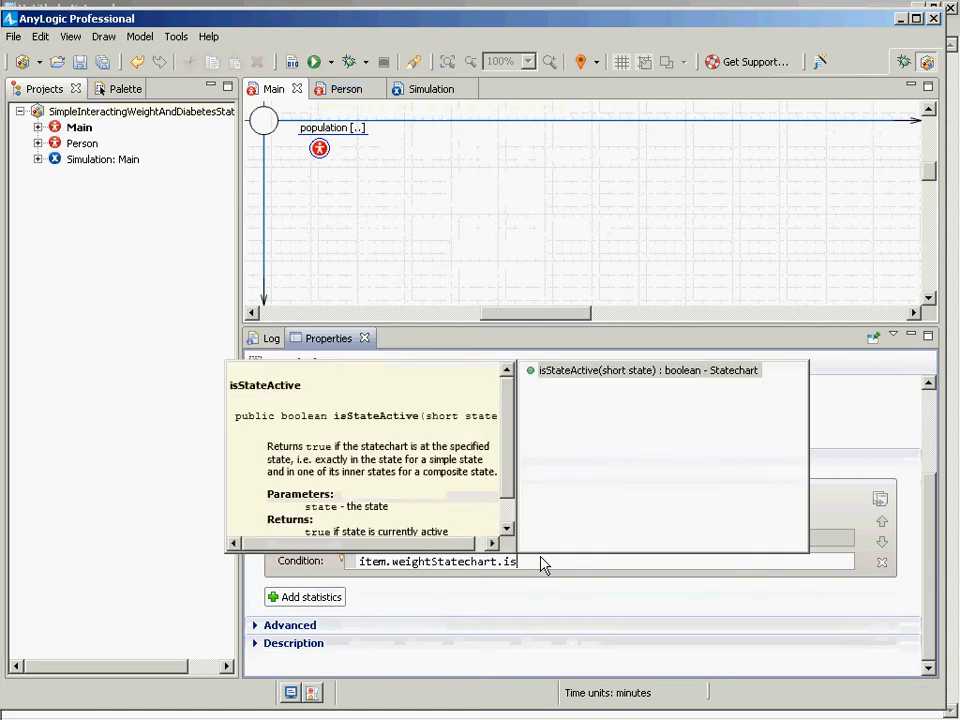
{"action": "key", "text": "Return"}
{"action": "key", "text": "ctrl+shift+Right"}
{"action": "type", "text": "Obese"}
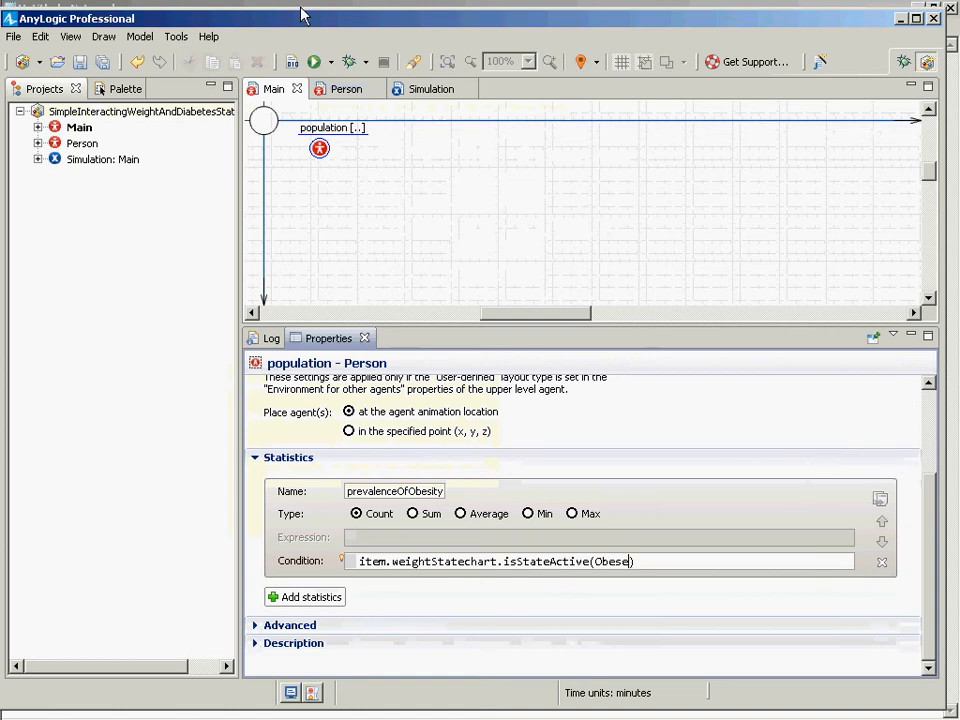
{"action": "left_click", "coordinate": [314, 62]}
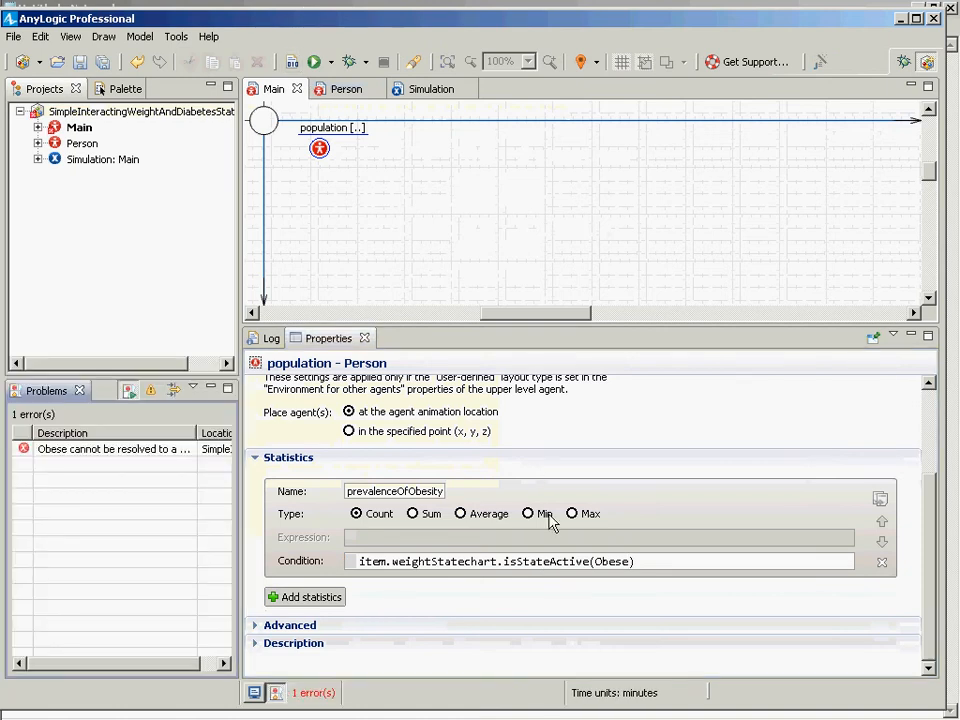
Step: Qualify the state in the condition as Person.Obese, save, and build the model
{"action": "left_click", "coordinate": [597, 565]}
{"action": "type", "text": "P"}
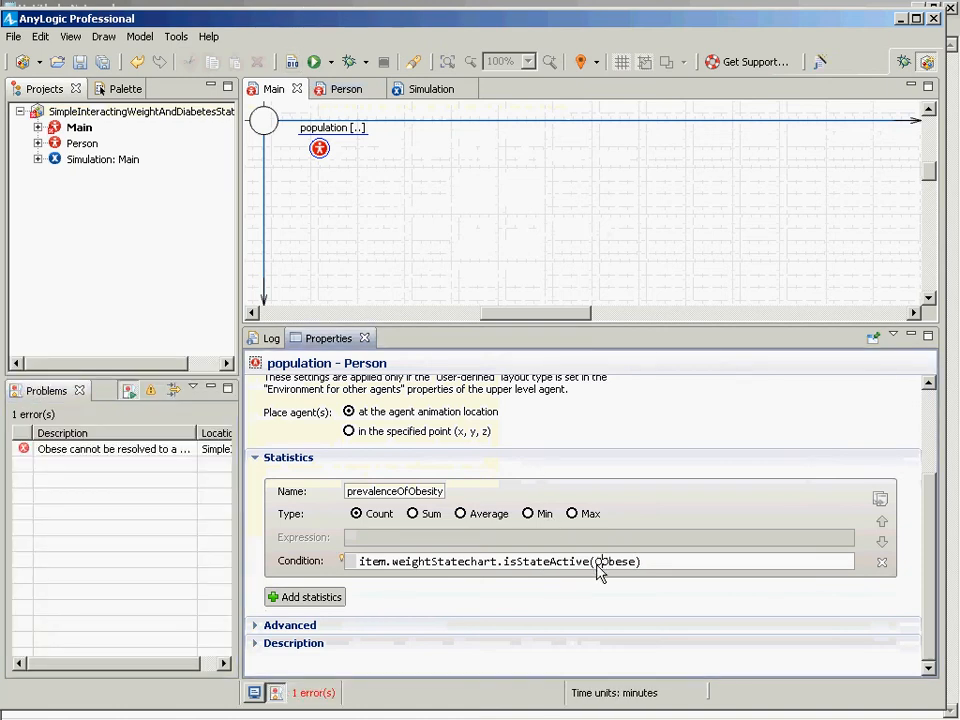
{"action": "type", "text": "erson."}
{"action": "key", "text": "ctrl+s"}
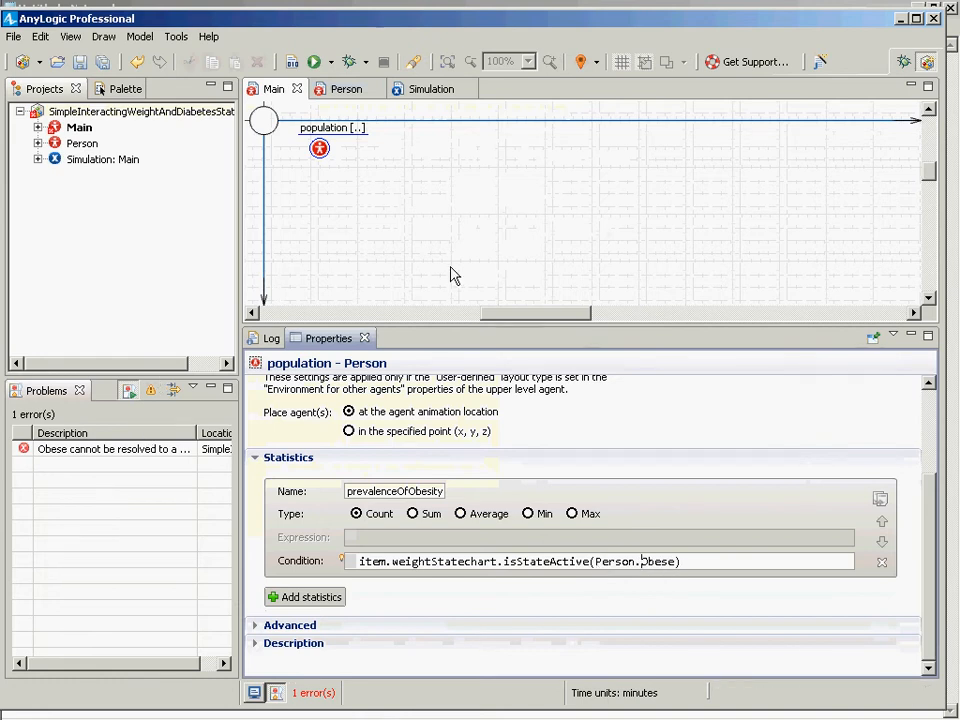
{"action": "left_click", "coordinate": [293, 63]}
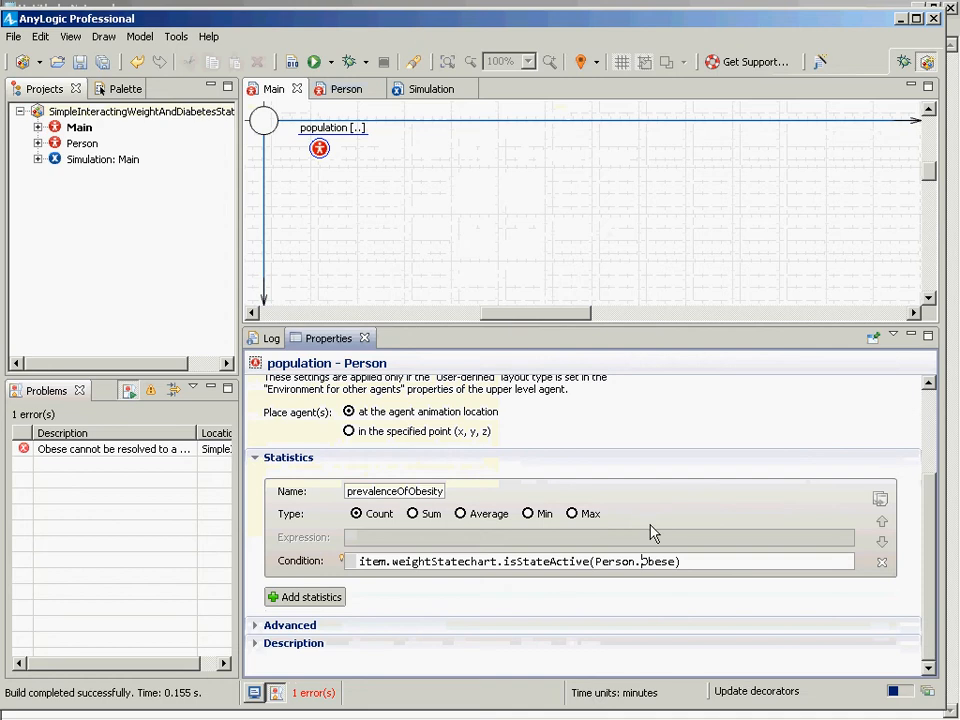
Step: Copy the whole prevalenceOfObesity condition, switch to Notepad, and paste it there
{"action": "left_click_drag", "start_coordinate": [597, 564], "coordinate": [679, 568]}
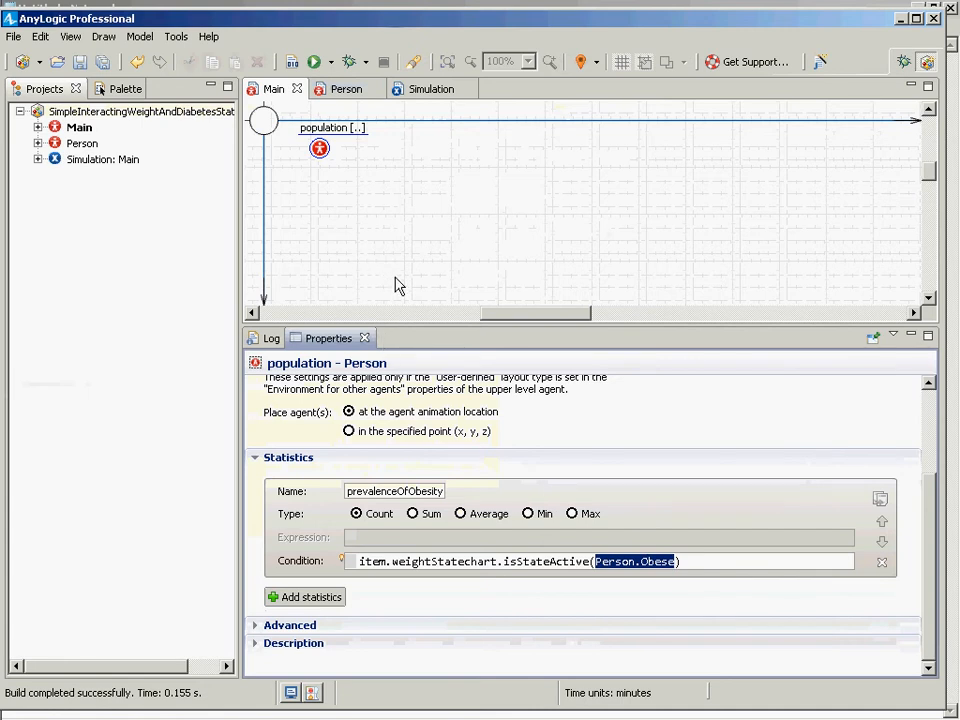
{"action": "double_click", "coordinate": [613, 565]}
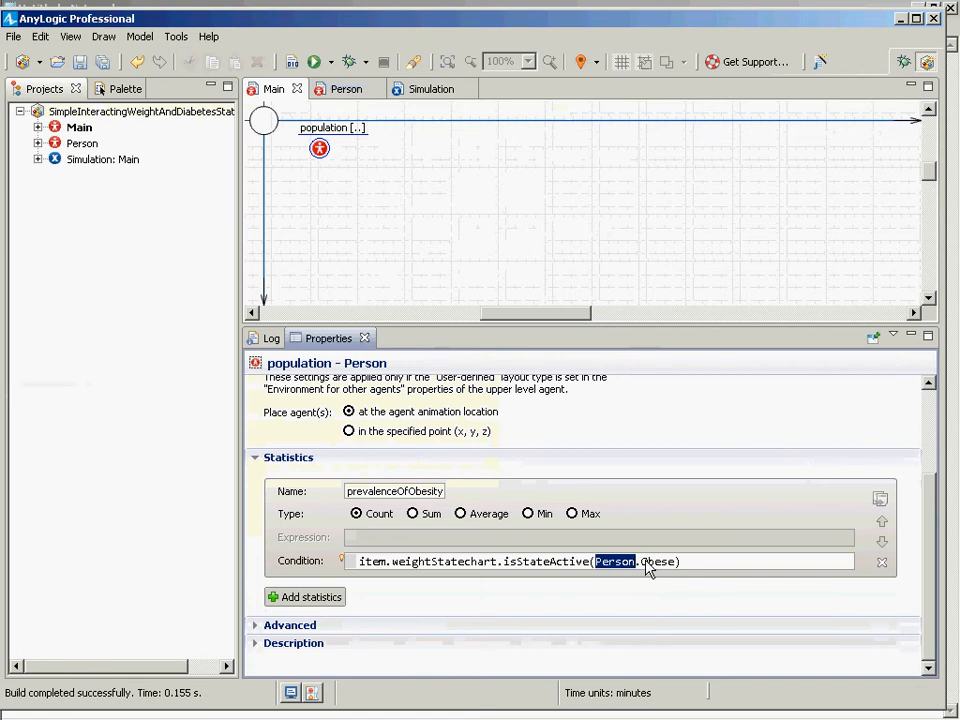
{"action": "triple_click", "coordinate": [393, 568]}
{"action": "key", "text": "ctrl+c"}
{"action": "key", "text": "alt+Tab"}
{"action": "key", "text": "alt+Tab"}
{"action": "key", "text": "ctrl+v"}
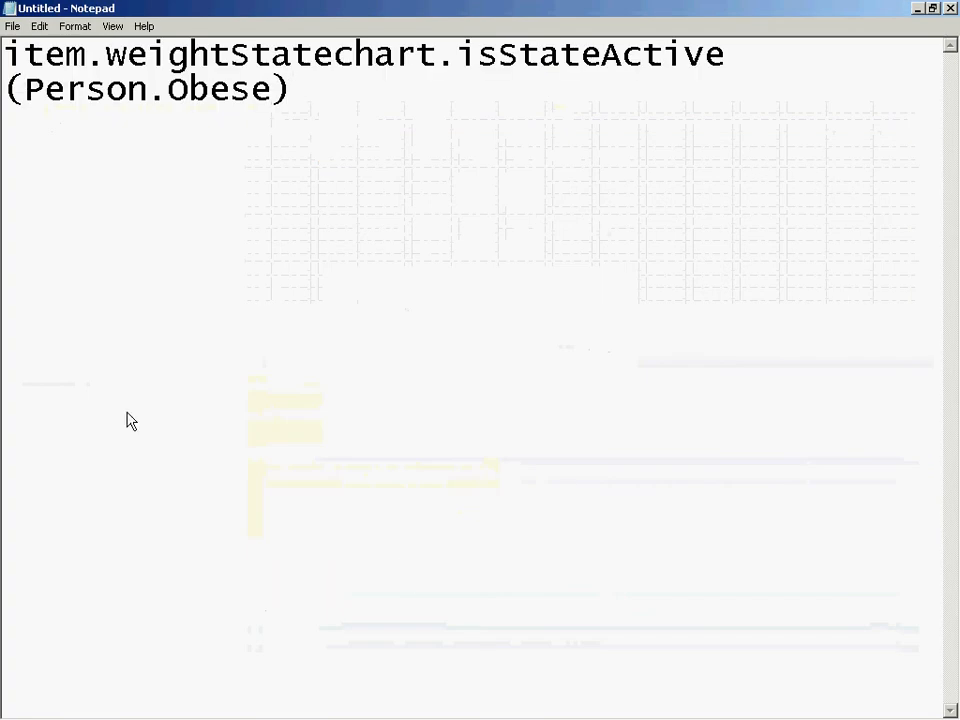
Step: Restore the Notepad window to a short strip and place it above the population's statistics settings
{"action": "double_click", "coordinate": [617, 24]}
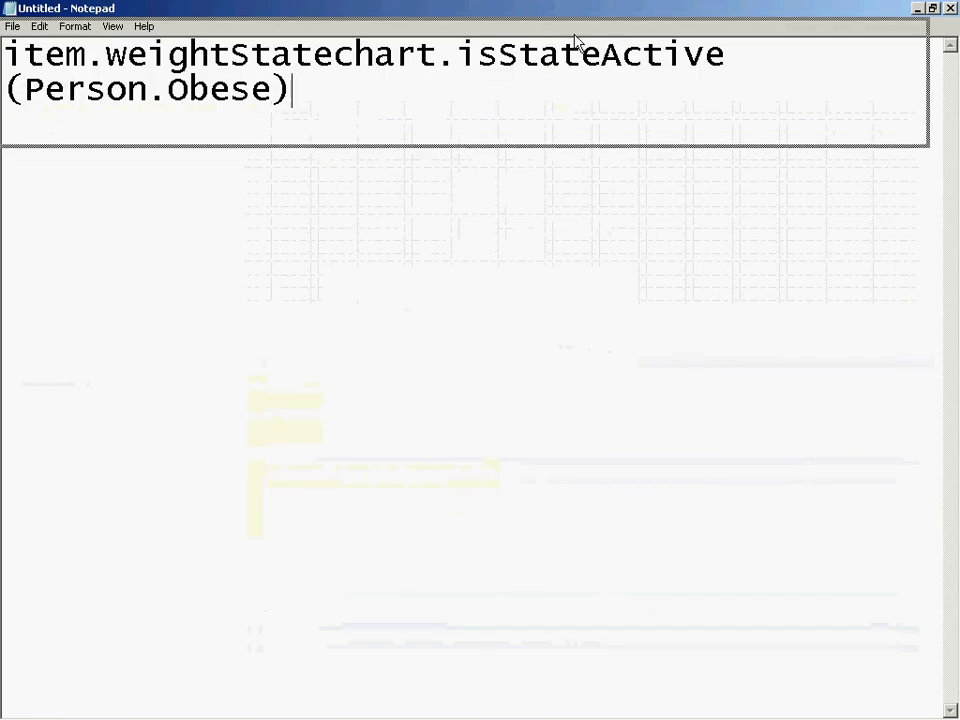
{"action": "left_click_drag", "start_coordinate": [895, 158], "coordinate": [906, 180]}
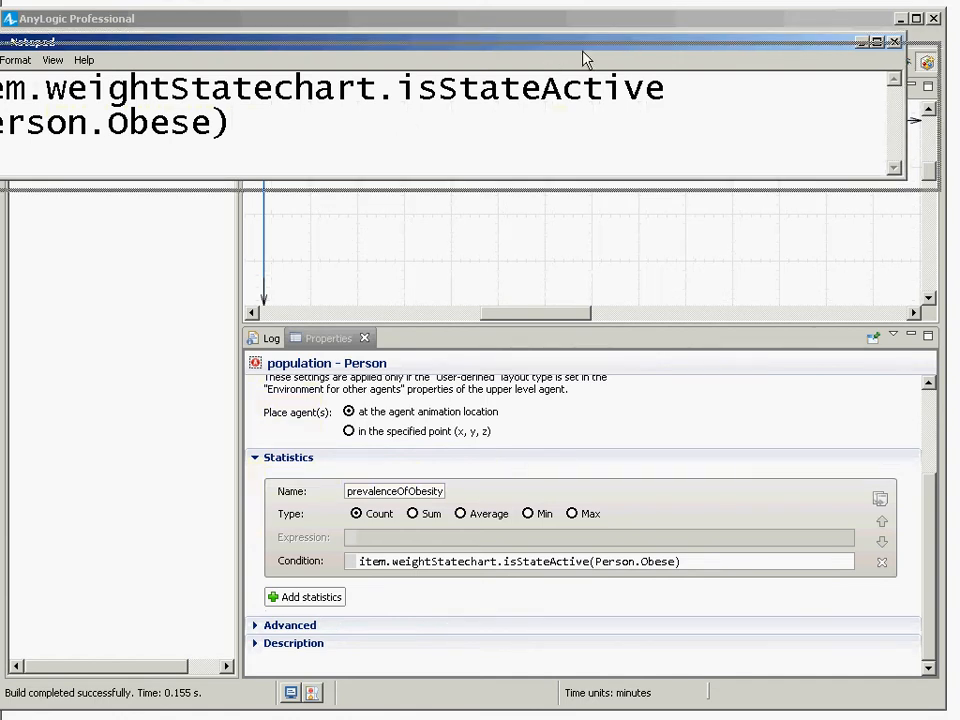
{"action": "left_click_drag", "start_coordinate": [581, 44], "coordinate": [699, 179]}
Step: Set the Notepad font size to 24 so the expression fits on one line
{"action": "left_click_drag", "start_coordinate": [552, 225], "coordinate": [354, 279]}
{"action": "left_click", "coordinate": [128, 194]}
{"action": "left_click", "coordinate": [122, 229]}
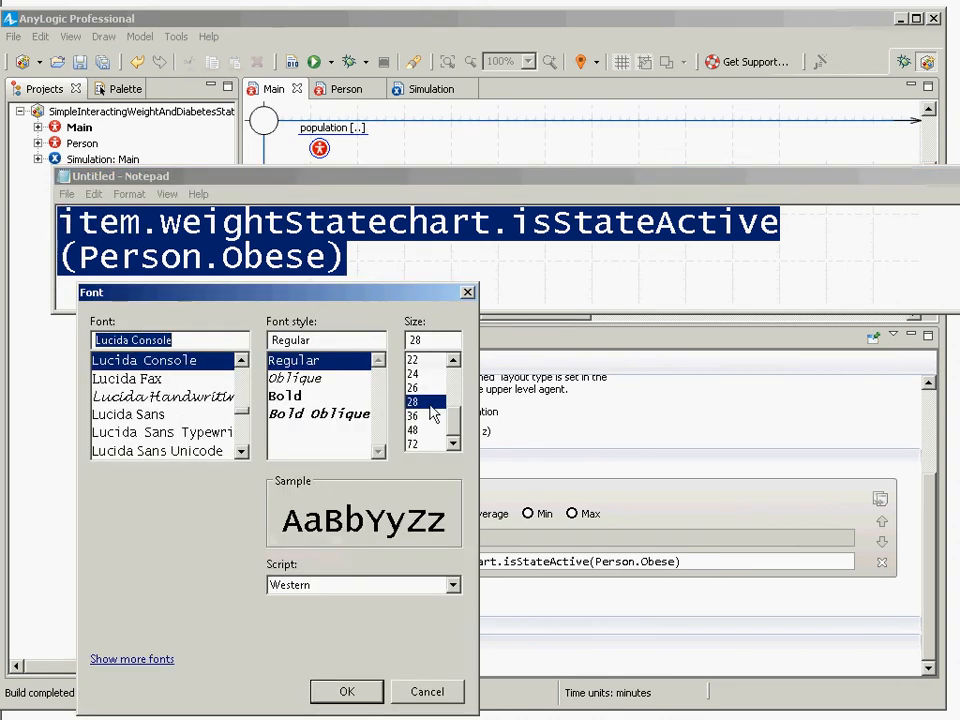
{"action": "left_click", "coordinate": [413, 376]}
{"action": "left_click", "coordinate": [359, 692]}
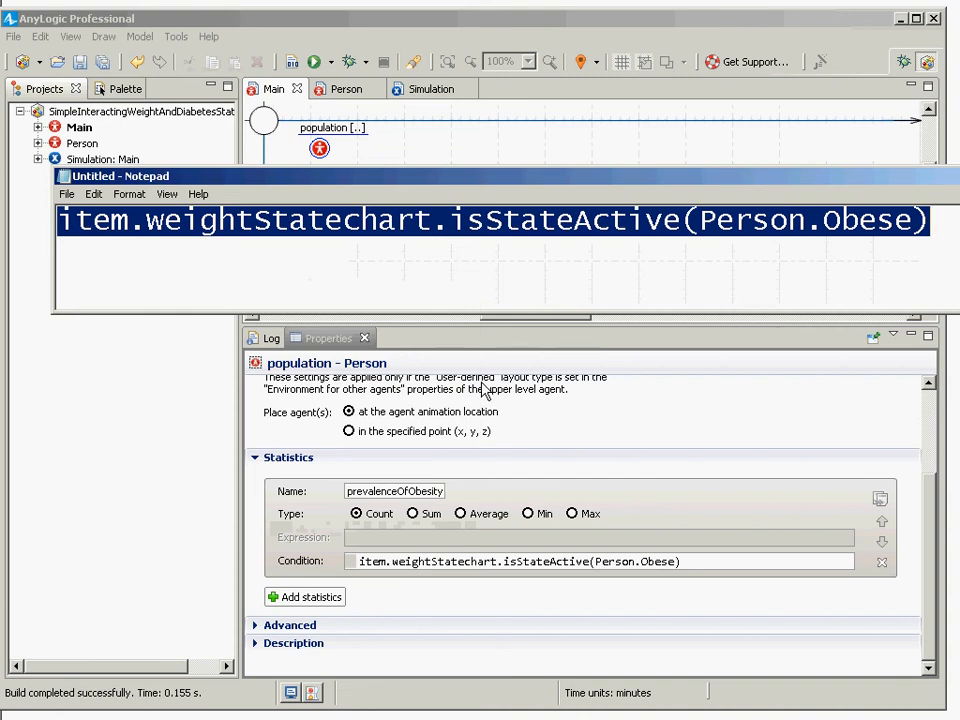
Step: Examine the parts of the expression by highlighting item. and the chain item.weightStatechart.isStateActive
{"action": "key", "text": "Home"}
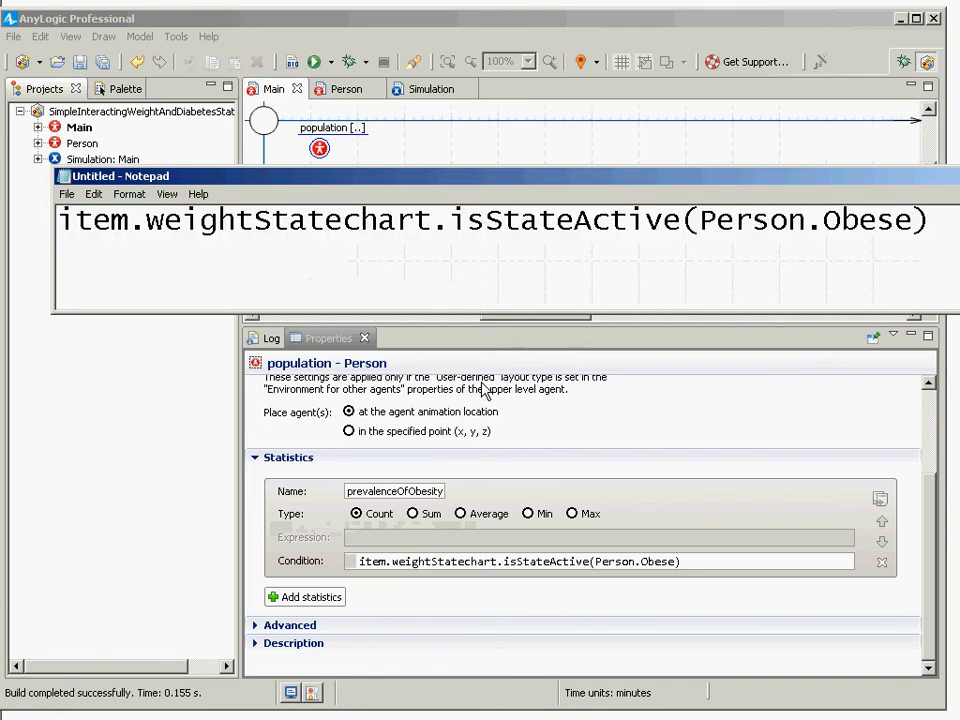
{"action": "key", "text": "shift+Right"}
{"action": "key", "text": "shift+Right"}
{"action": "key", "text": "shift+Right"}
{"action": "key", "text": "shift+Right"}
{"action": "key", "text": "shift+Right"}
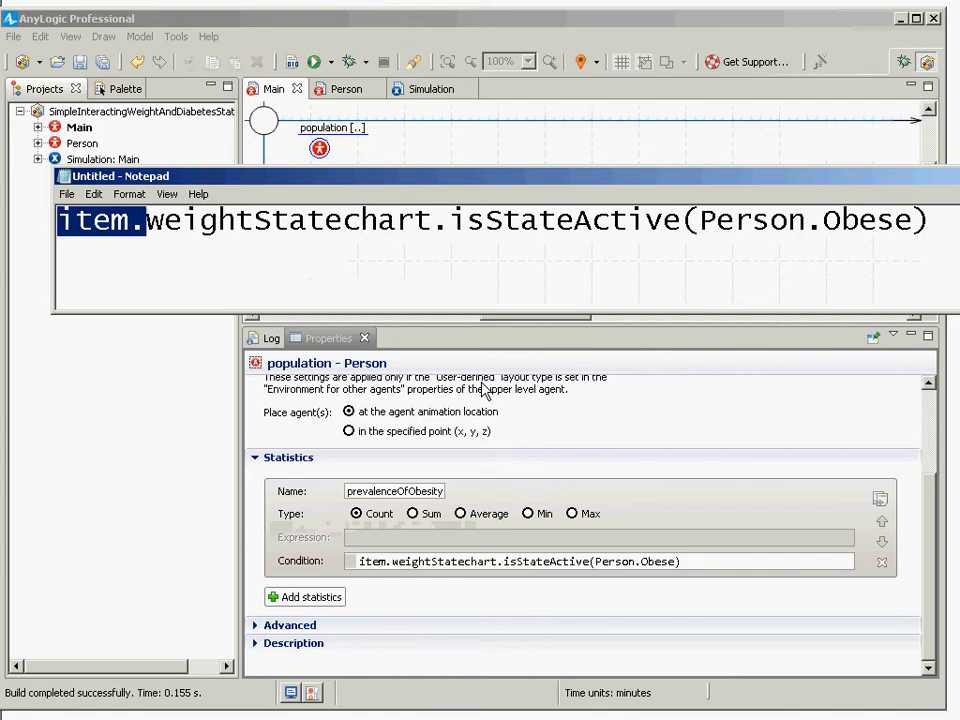
{"action": "key", "text": "Right"}
{"action": "key", "text": "Home"}
{"action": "key", "text": "ctrl+shift+Right"}
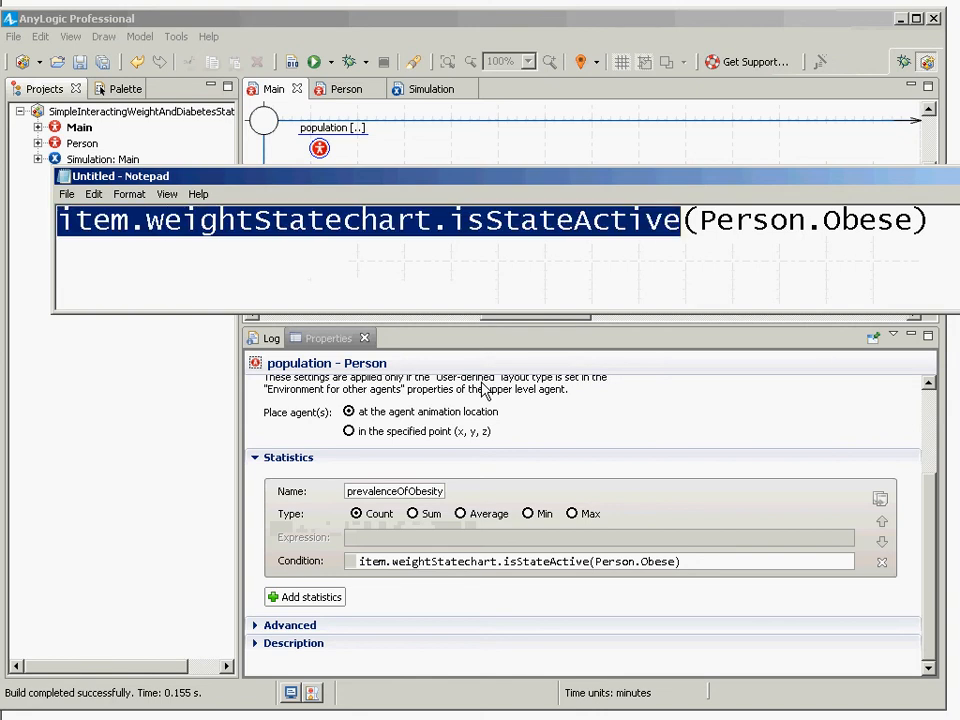
Step: Examine the expression by highlighting item.weightStatechart, the call .isStateActive(Person.Obese), and its argument in parentheses
{"action": "key", "text": "shift+Left"}
{"action": "key", "text": "shift+Left"}
{"action": "key", "text": "shift+Left"}
{"action": "key", "text": "shift+Left"}
{"action": "key", "text": "shift+Left"}
{"action": "key", "text": "shift+Left"}
{"action": "key", "text": "shift+Left"}
{"action": "key", "text": "shift+Left"}
{"action": "key", "text": "shift+Left"}
{"action": "key", "text": "shift+Left"}
{"action": "key", "text": "shift+Left"}
{"action": "key", "text": "shift+Left"}
{"action": "key", "text": "shift+Left"}
{"action": "key", "text": "shift+Left"}
{"action": "key", "text": "Right"}
{"action": "key", "text": "Right"}
{"action": "key", "text": "Left"}
{"action": "key", "text": "ctrl+shift+Right"}
{"action": "key", "text": "shift+End"}
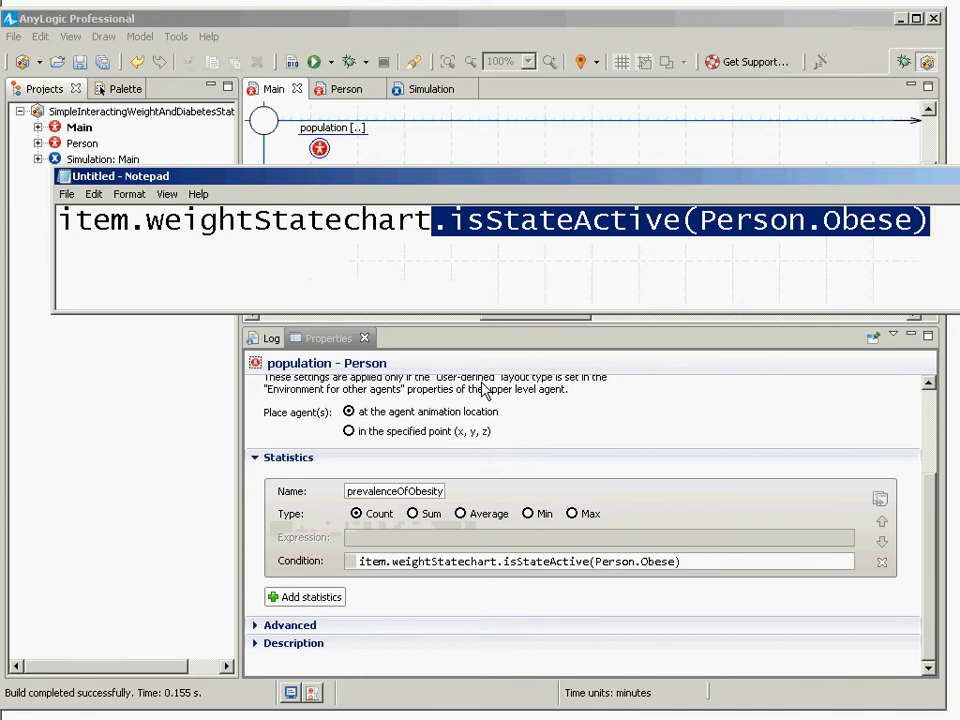
{"action": "left_click_drag", "start_coordinate": [681, 220], "coordinate": [884, 247]}
Step: Switch back to AnyLogic, highlight the (Person.Obese) argument in the prevalenceOfObesity condition, and save the model
{"action": "key", "text": "alt+Tab"}
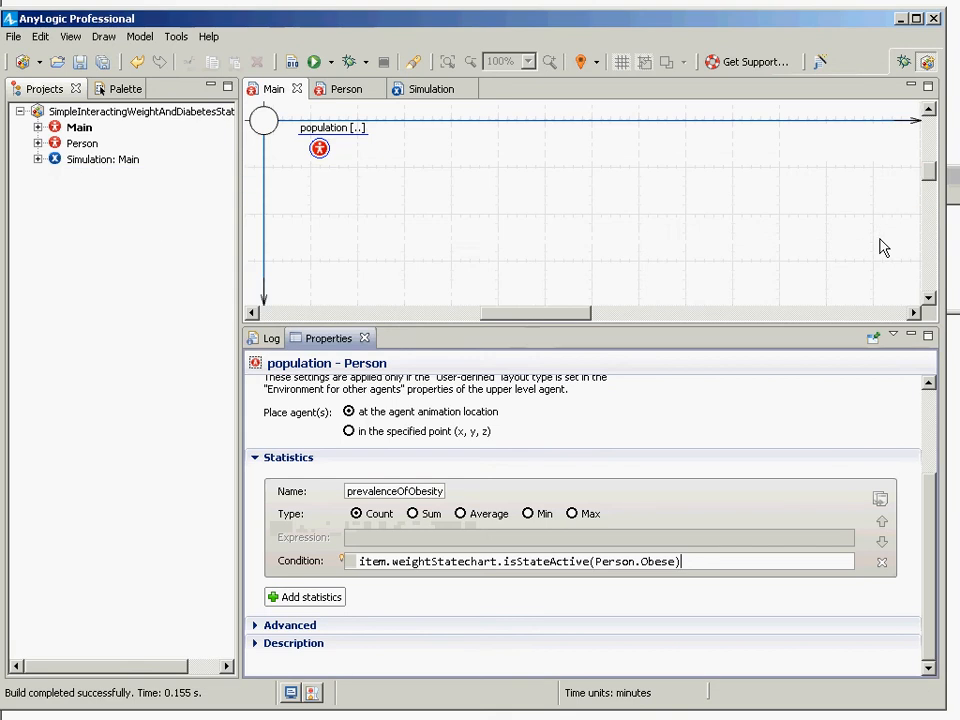
{"action": "left_click_drag", "start_coordinate": [591, 563], "coordinate": [679, 566]}
{"action": "key", "text": "ctrl+s"}
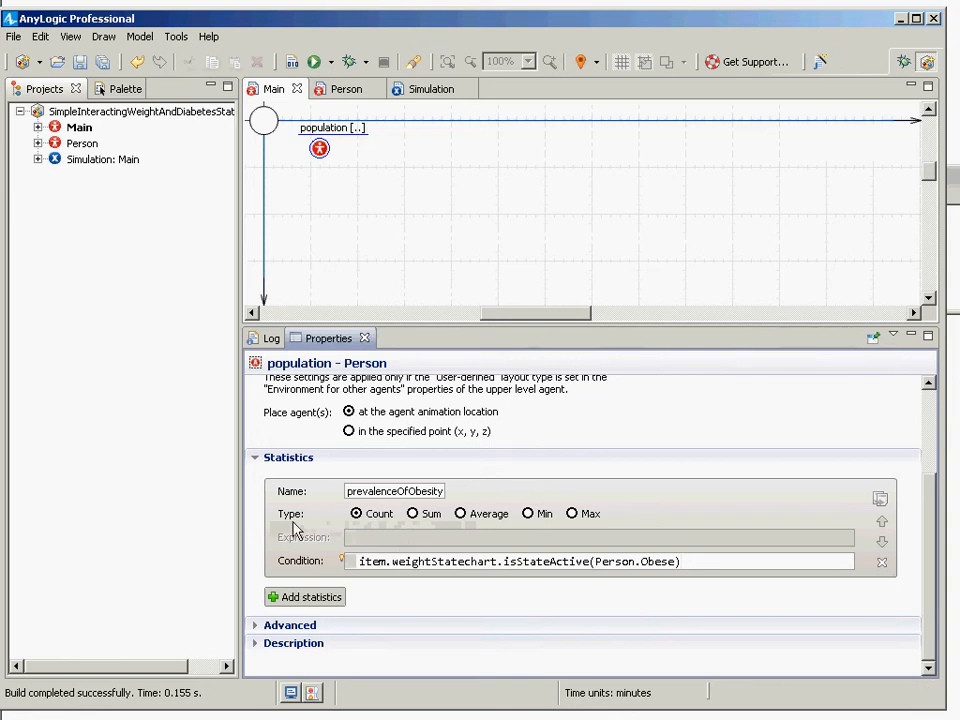
Step: Launch the Simulation: Main experiment from the project tree and start the model run
{"action": "left_click", "coordinate": [70, 163]}
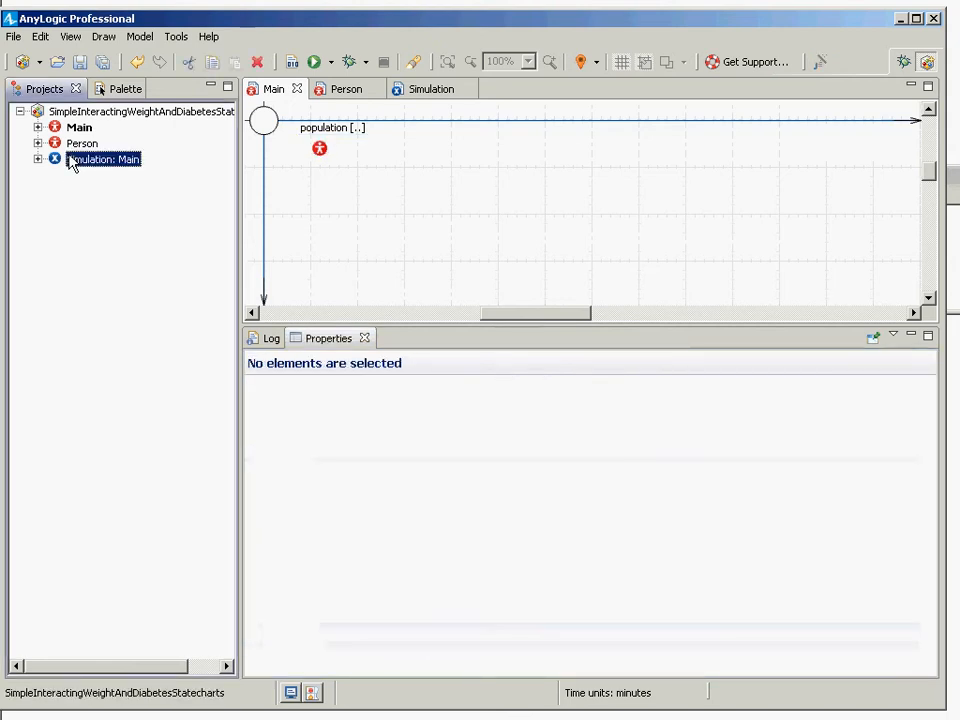
{"action": "right_click", "coordinate": [70, 163]}
{"action": "left_click", "coordinate": [102, 356]}
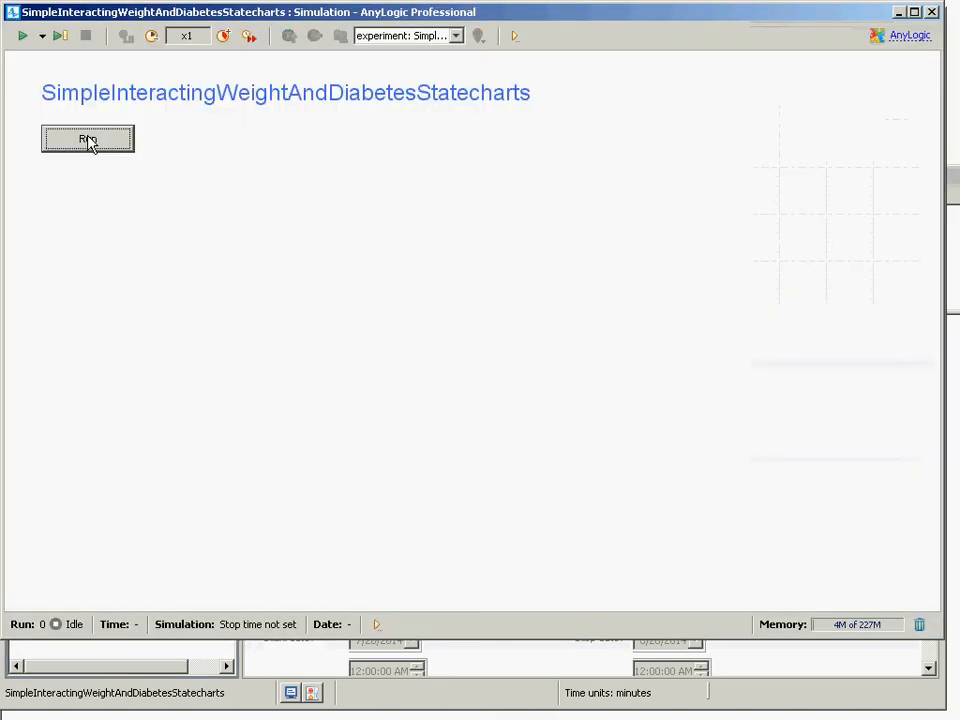
{"action": "left_click", "coordinate": [86, 139]}
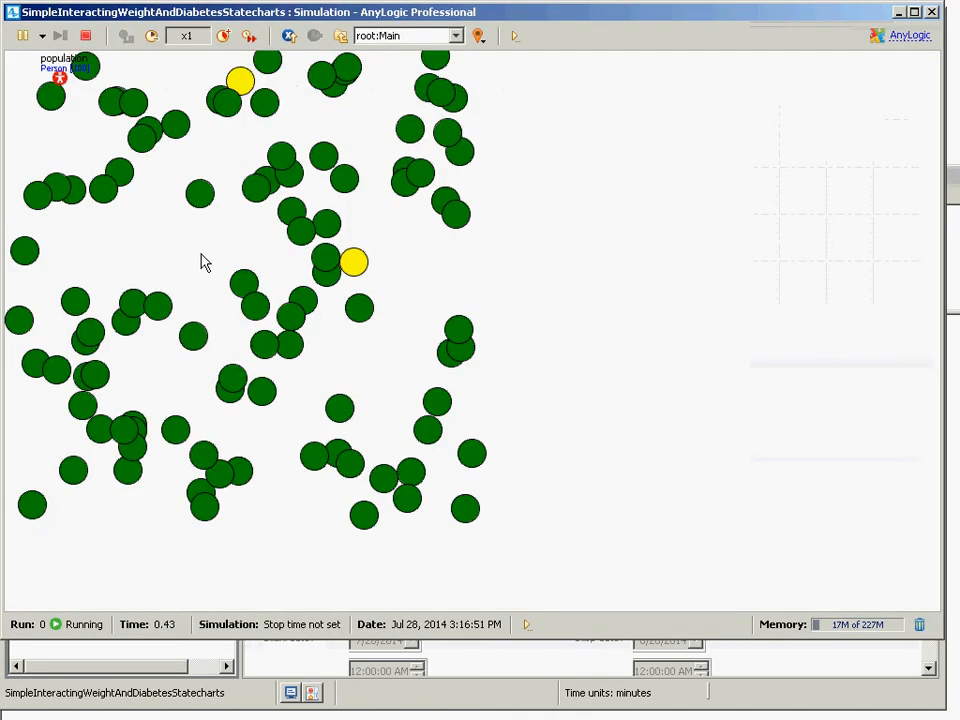
Step: Inspect the population's prevalenceOfObesity statistic during the run in an enlarged inspection window, and close that window
{"action": "left_click_drag", "start_coordinate": [323, 289], "coordinate": [398, 369]}
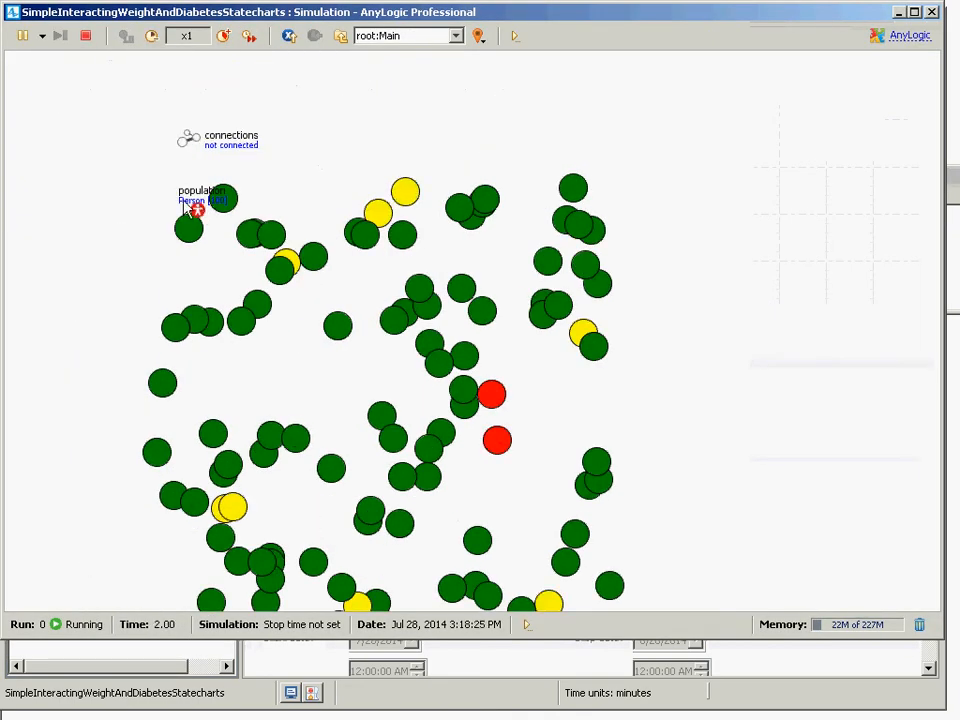
{"action": "left_click", "coordinate": [198, 212]}
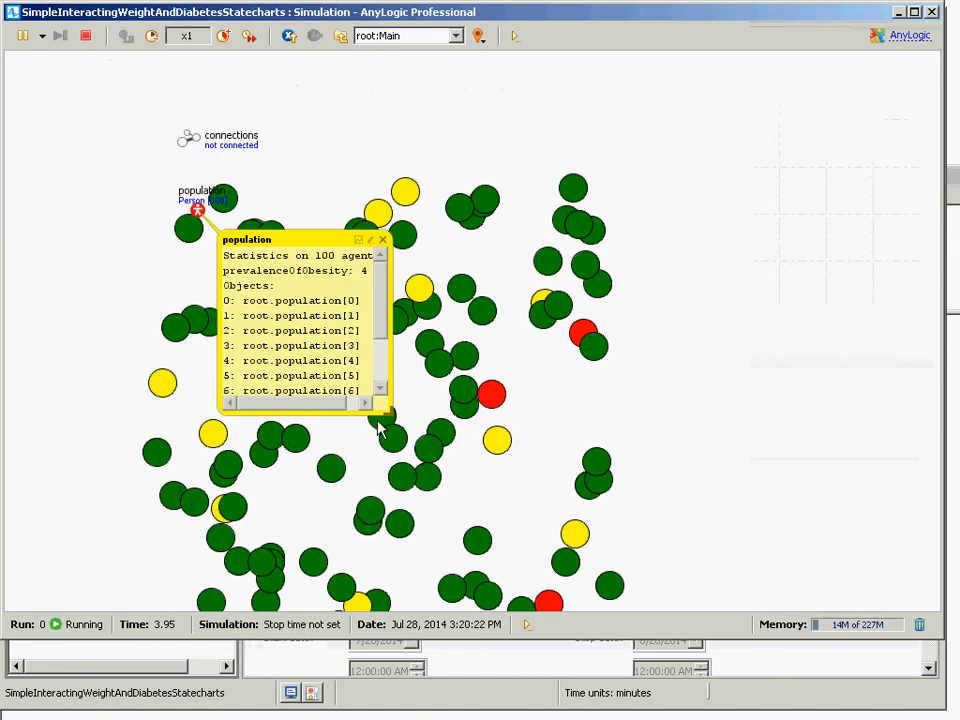
{"action": "left_click_drag", "start_coordinate": [388, 415], "coordinate": [742, 456]}
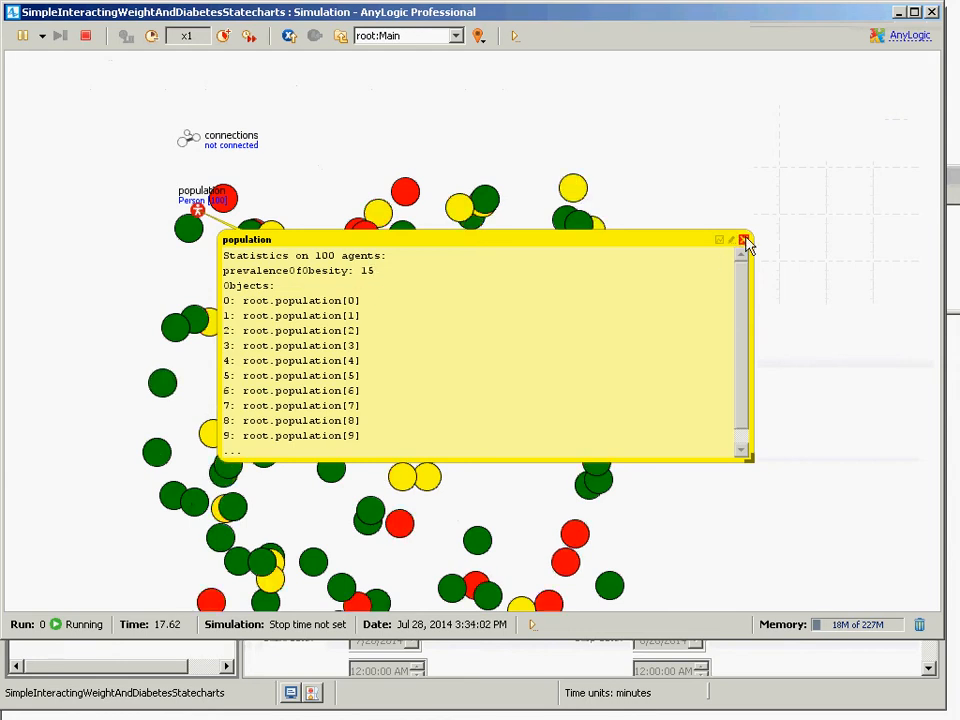
{"action": "left_click", "coordinate": [744, 241]}
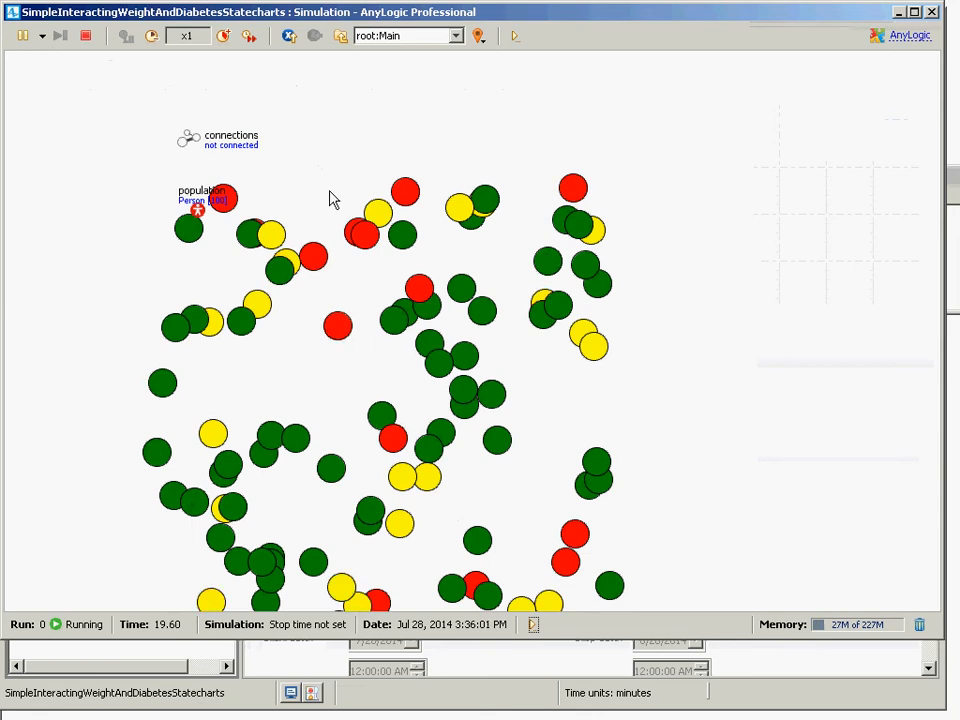
{"action": "left_click_drag", "start_coordinate": [345, 180], "coordinate": [339, 323]}
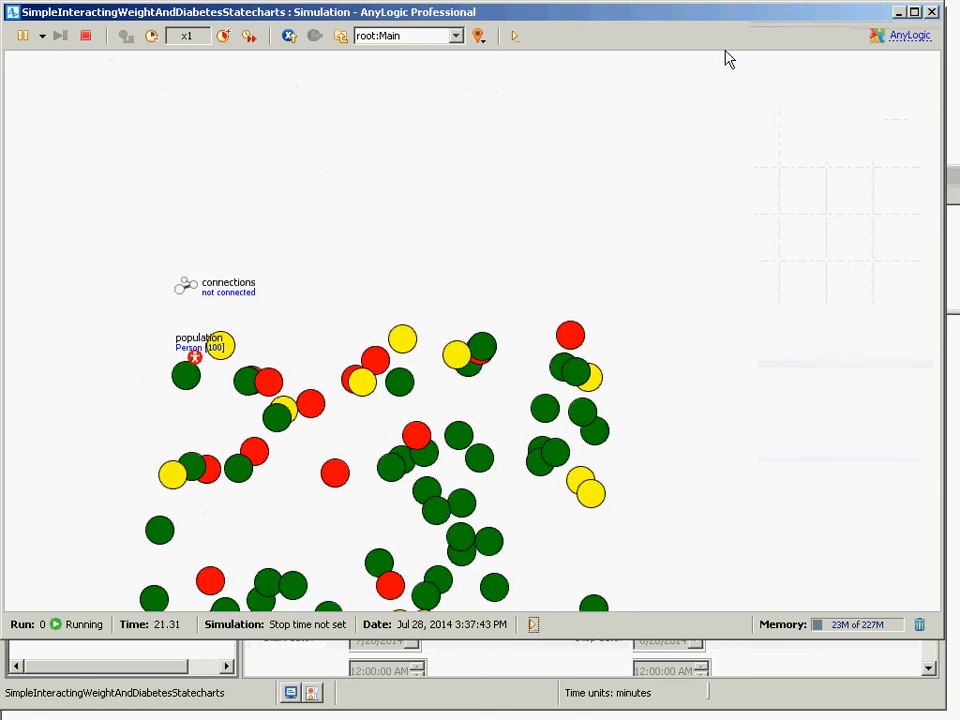
Step: Close the running simulation, select the Main agent type and look over the Analysis palette's data and chart elements
{"action": "left_click", "coordinate": [934, 11]}
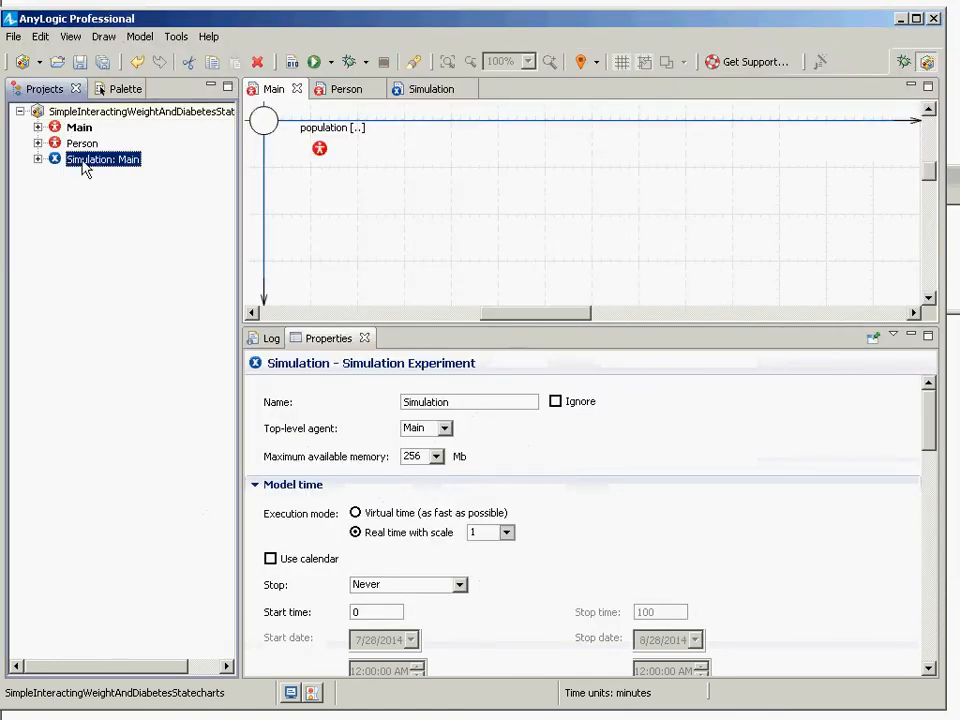
{"action": "left_click", "coordinate": [79, 129]}
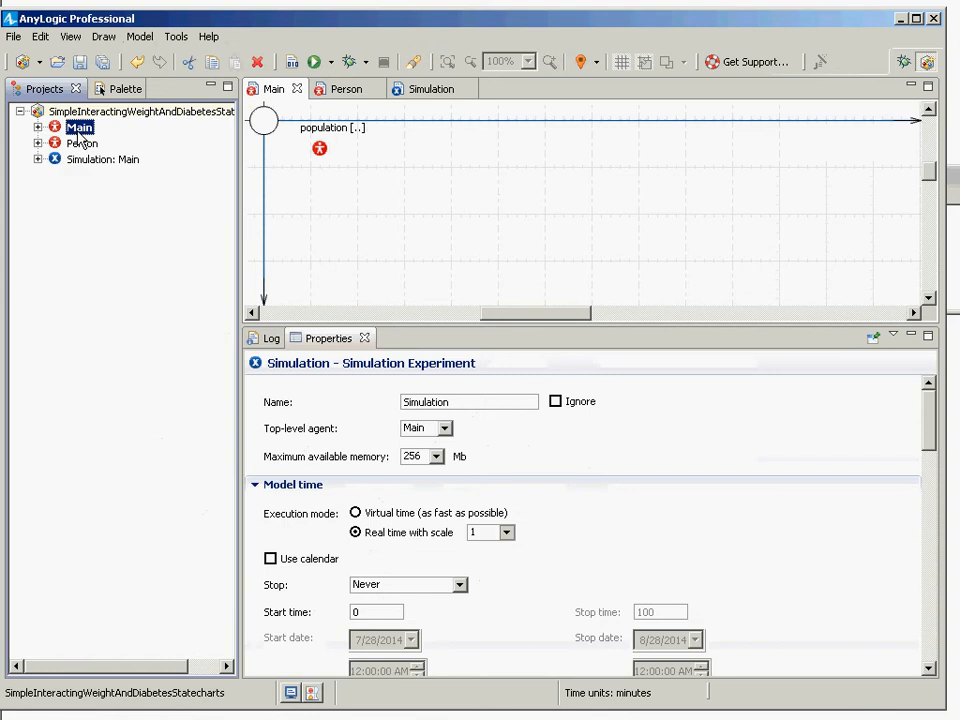
{"action": "left_click", "coordinate": [118, 89]}
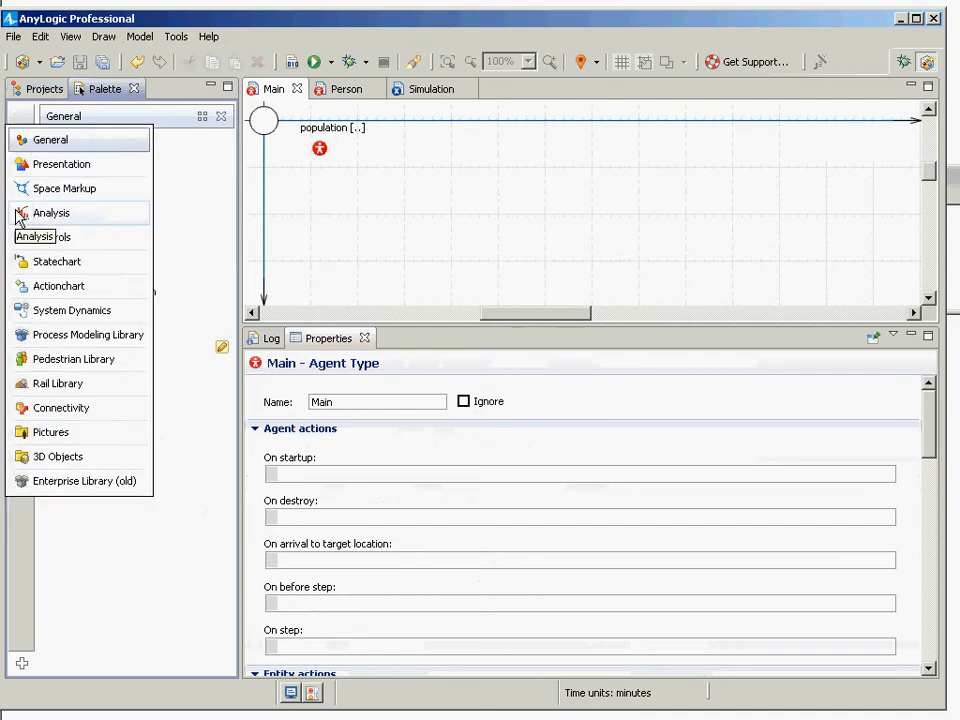
{"action": "left_click", "coordinate": [19, 215]}
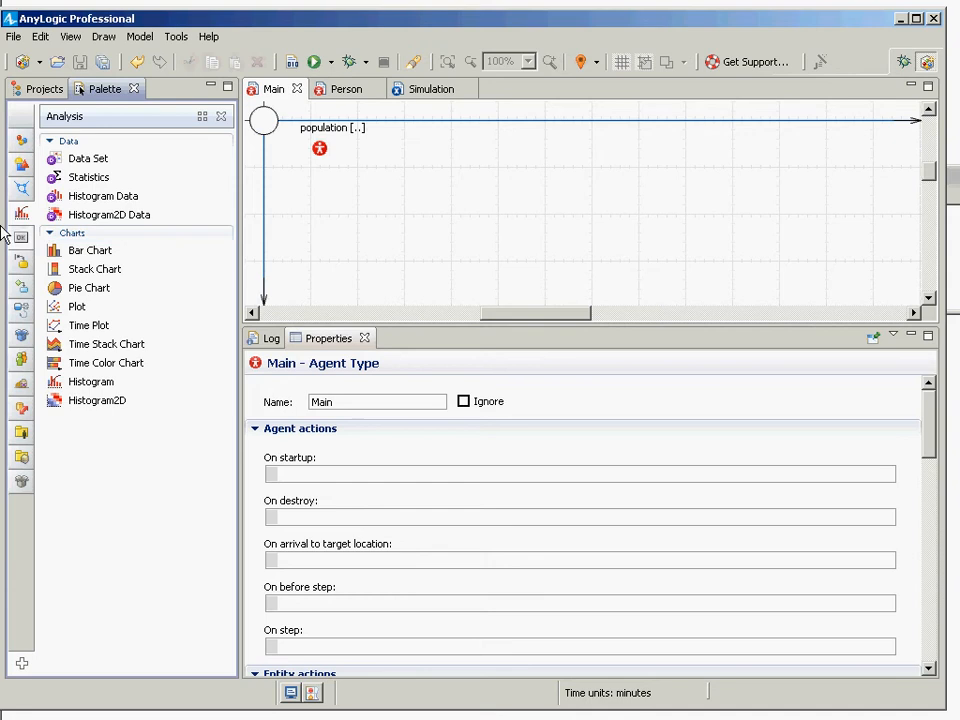
Step: Launch the Simulation experiment from the project and start the model run
{"action": "left_click", "coordinate": [45, 90]}
{"action": "left_click", "coordinate": [82, 161]}
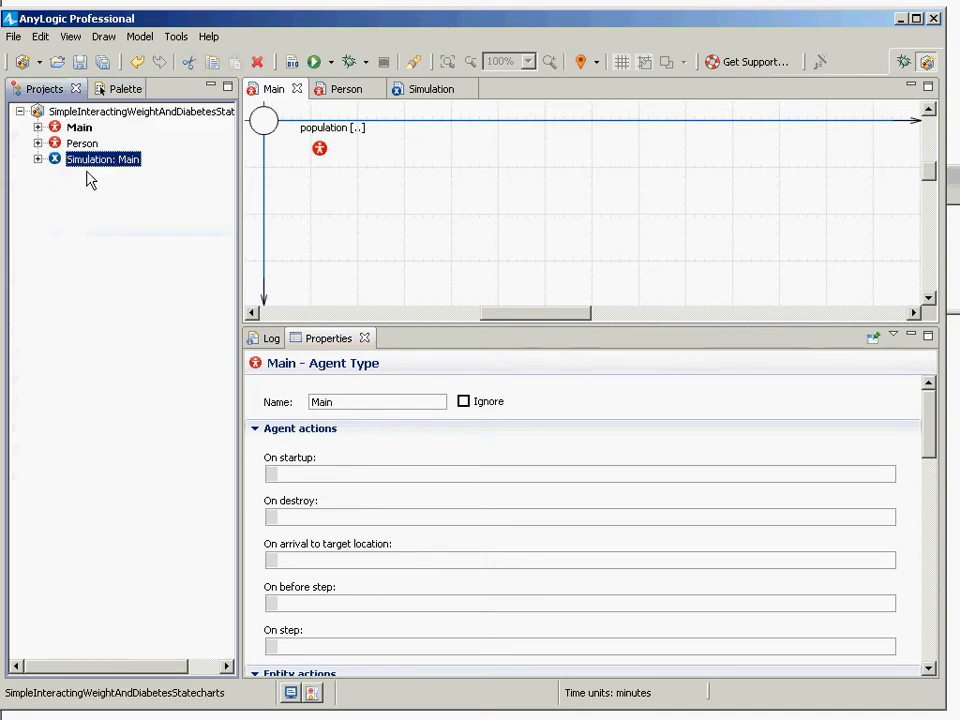
{"action": "right_click", "coordinate": [82, 158]}
{"action": "left_click", "coordinate": [122, 379]}
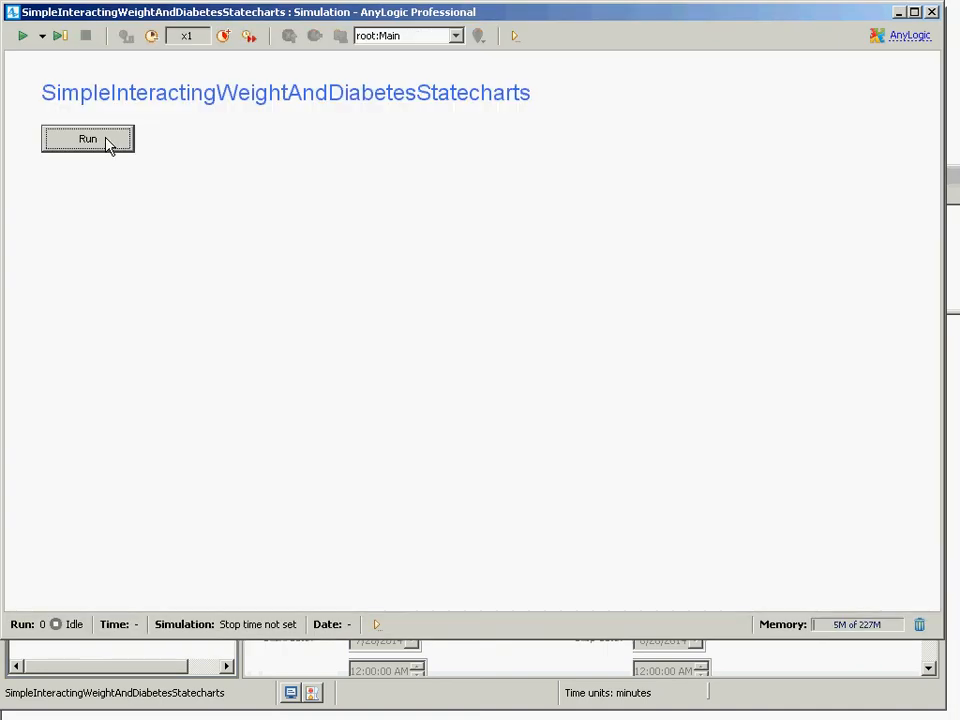
{"action": "left_click", "coordinate": [107, 145]}
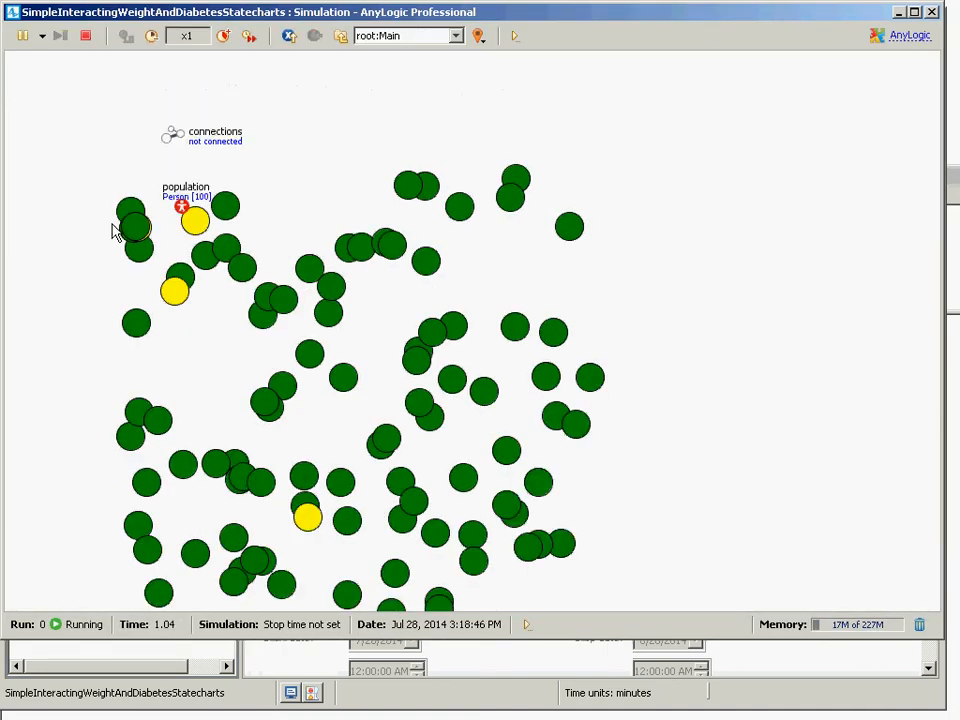
Step: Inspect the running population's statistics in an enlarged inspection window and close the simulation
{"action": "left_click", "coordinate": [185, 210]}
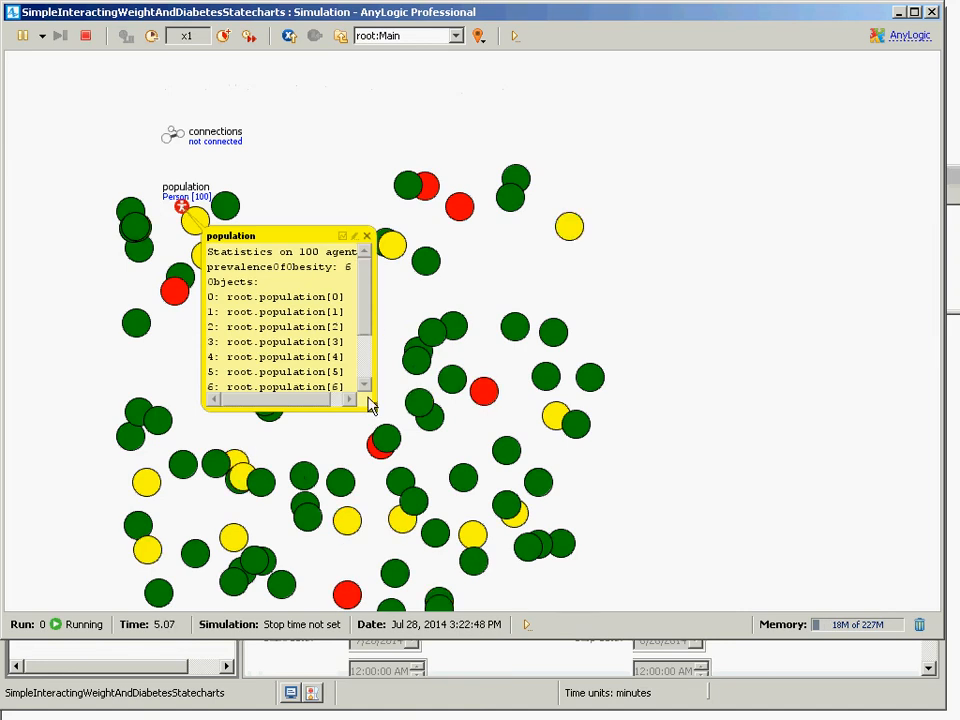
{"action": "left_click_drag", "start_coordinate": [375, 407], "coordinate": [556, 491]}
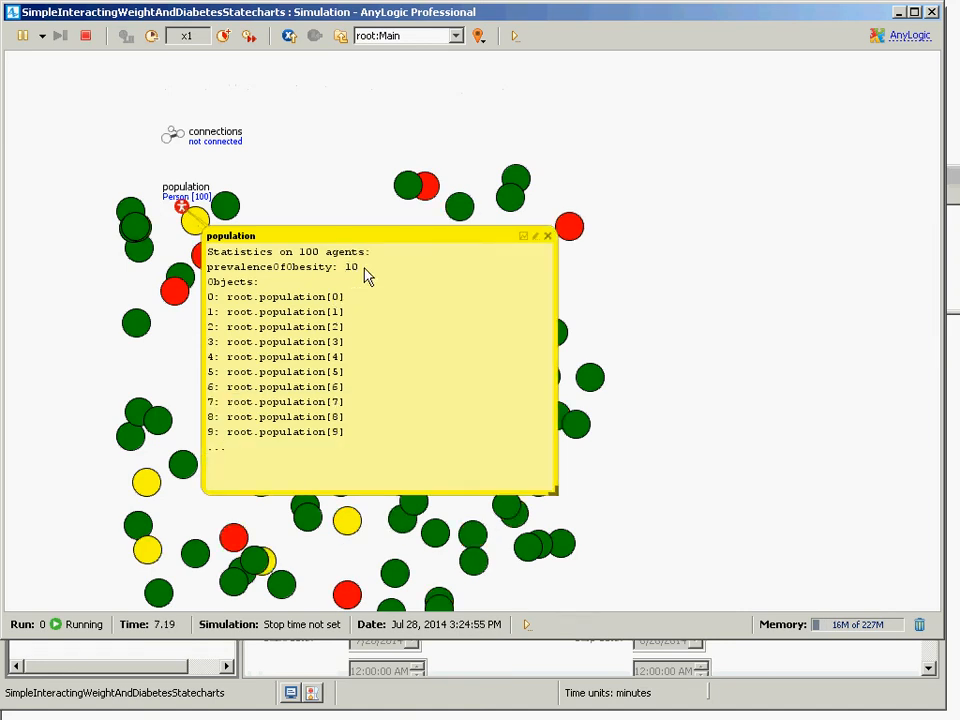
{"action": "left_click", "coordinate": [548, 236]}
{"action": "left_click", "coordinate": [931, 12]}
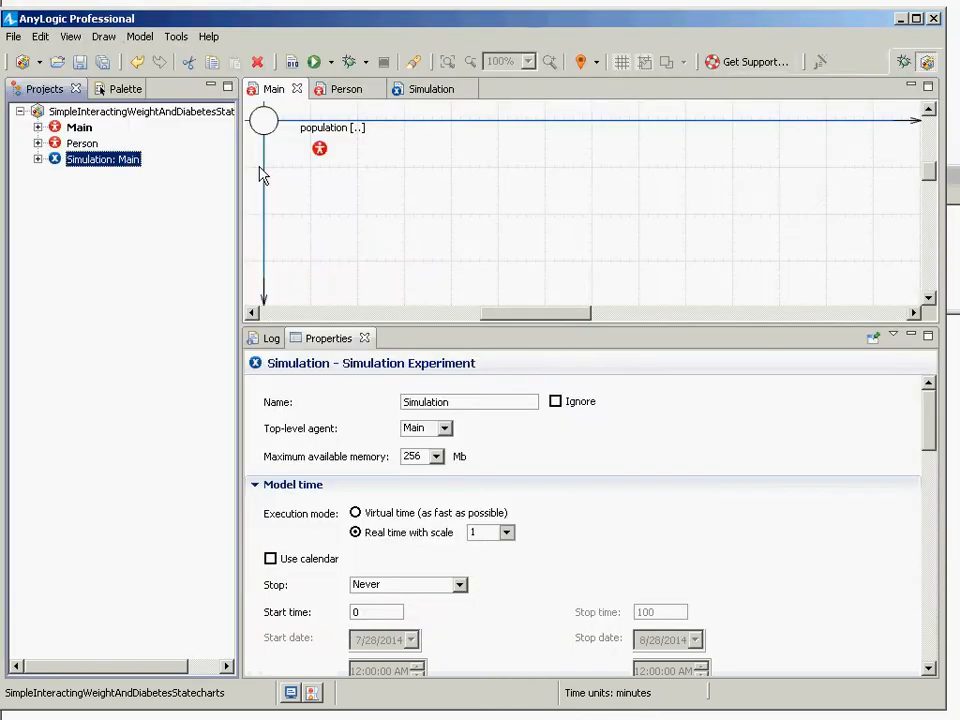
Step: Add a second statistic named fractionObese to the population of Person agents on Main
{"action": "left_click", "coordinate": [320, 160]}
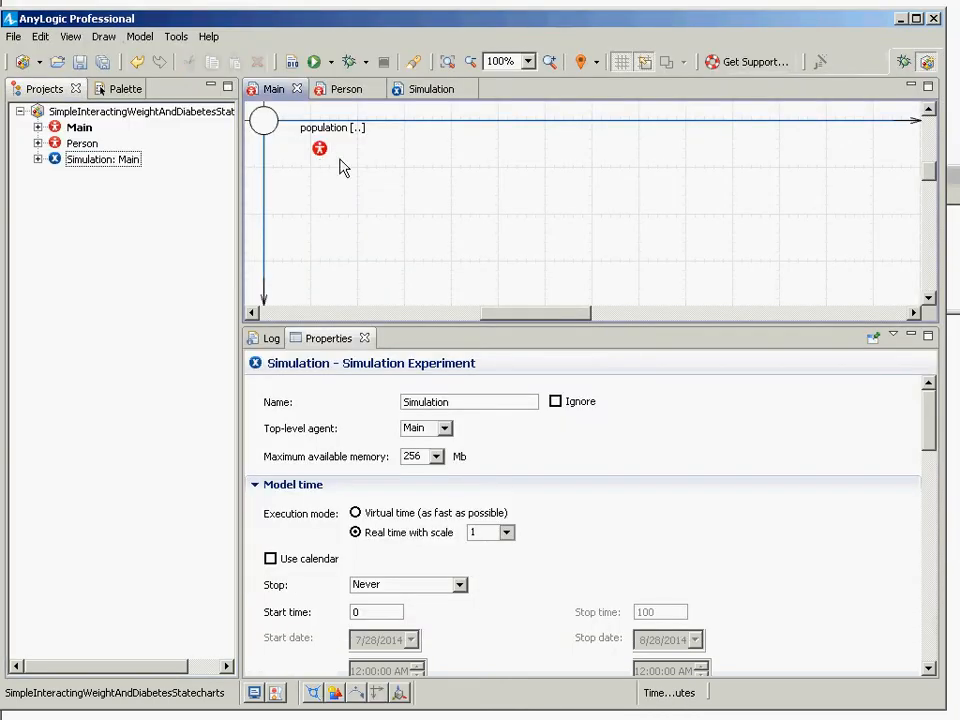
{"action": "left_click", "coordinate": [318, 150]}
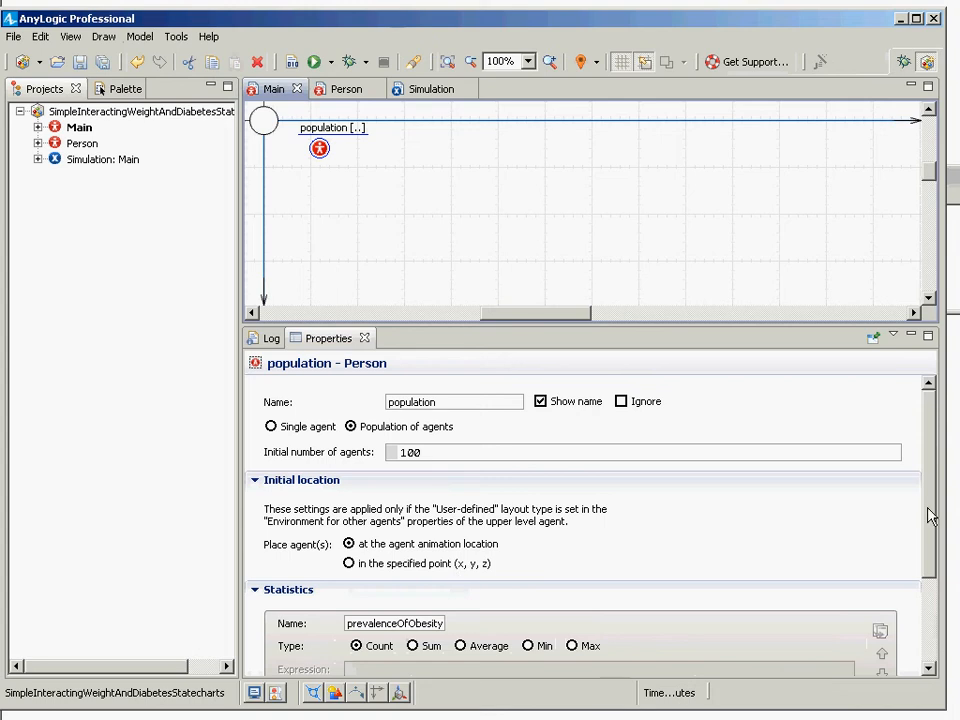
{"action": "left_click_drag", "start_coordinate": [928, 500], "coordinate": [911, 626]}
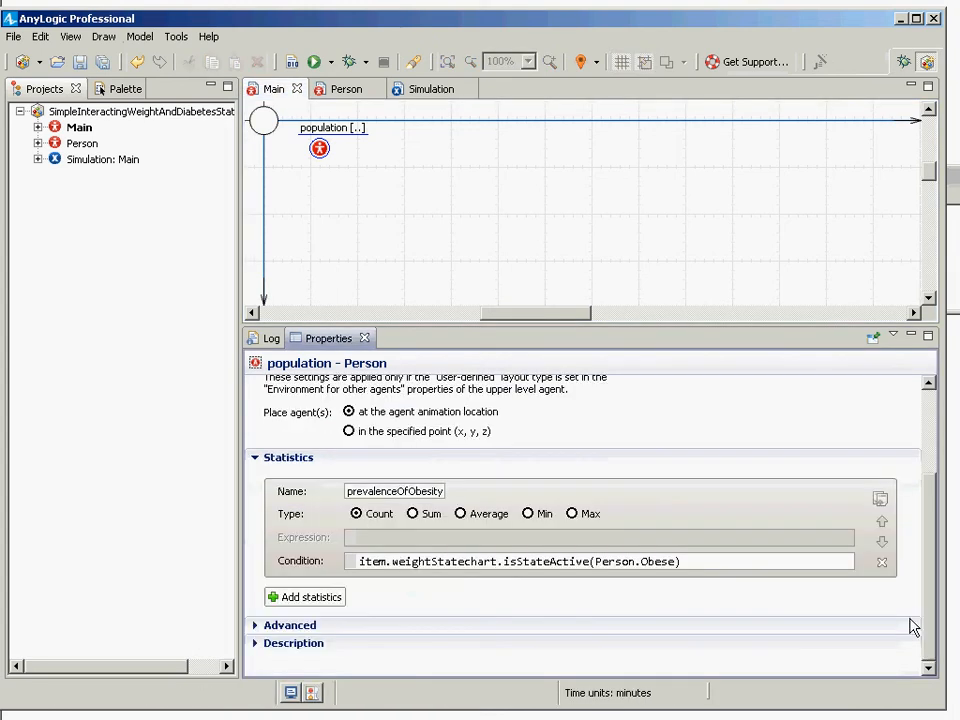
{"action": "left_click", "coordinate": [332, 597]}
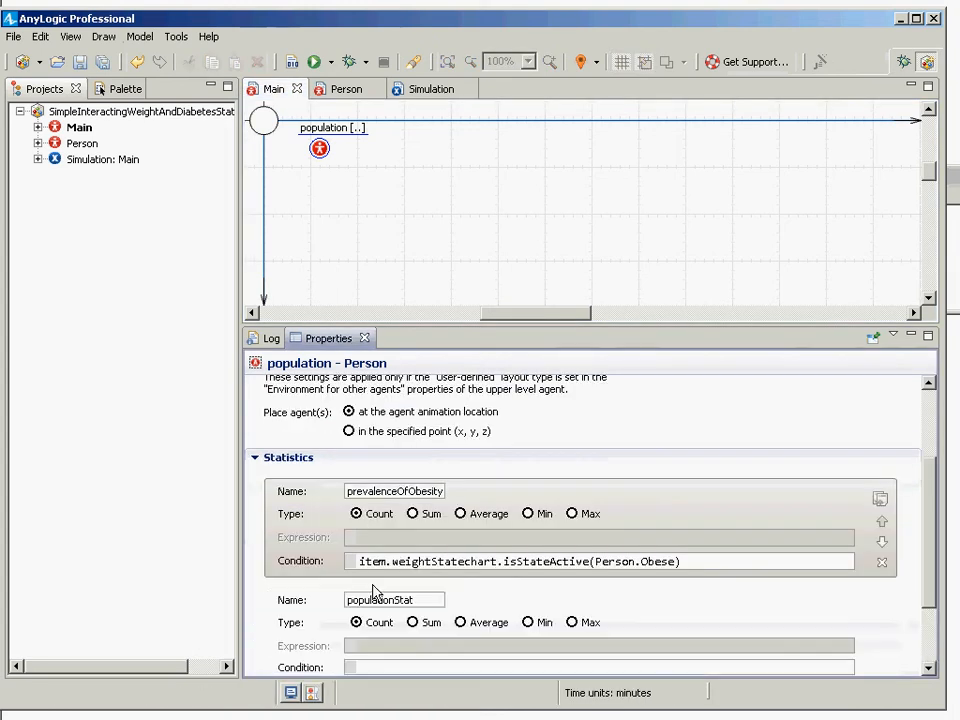
{"action": "key", "text": "ctrl+a"}
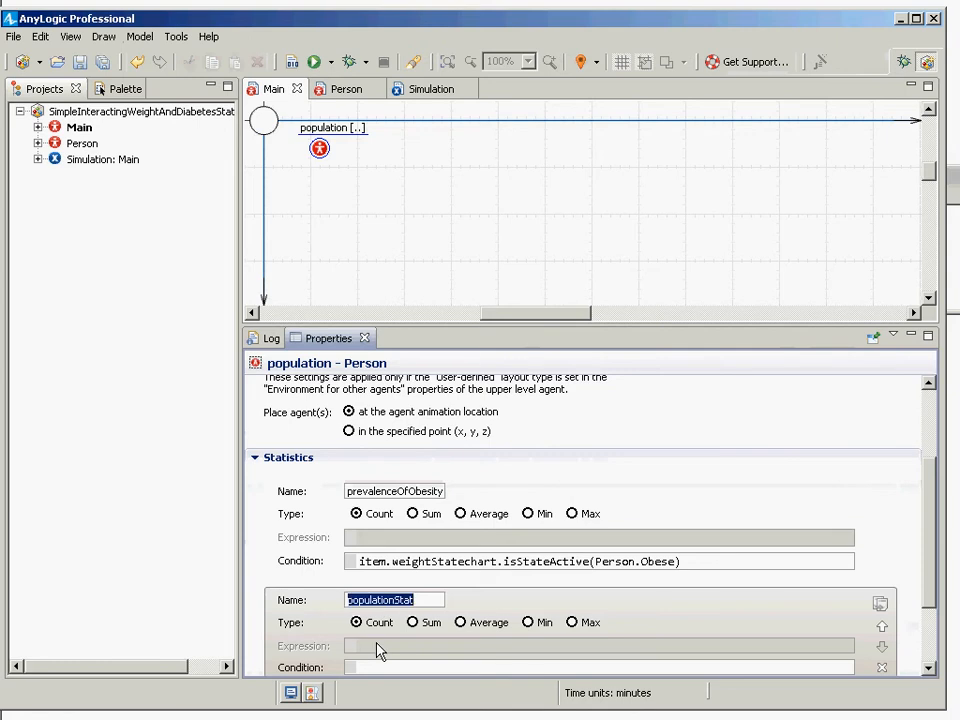
{"action": "type", "text": "fractionObese"}
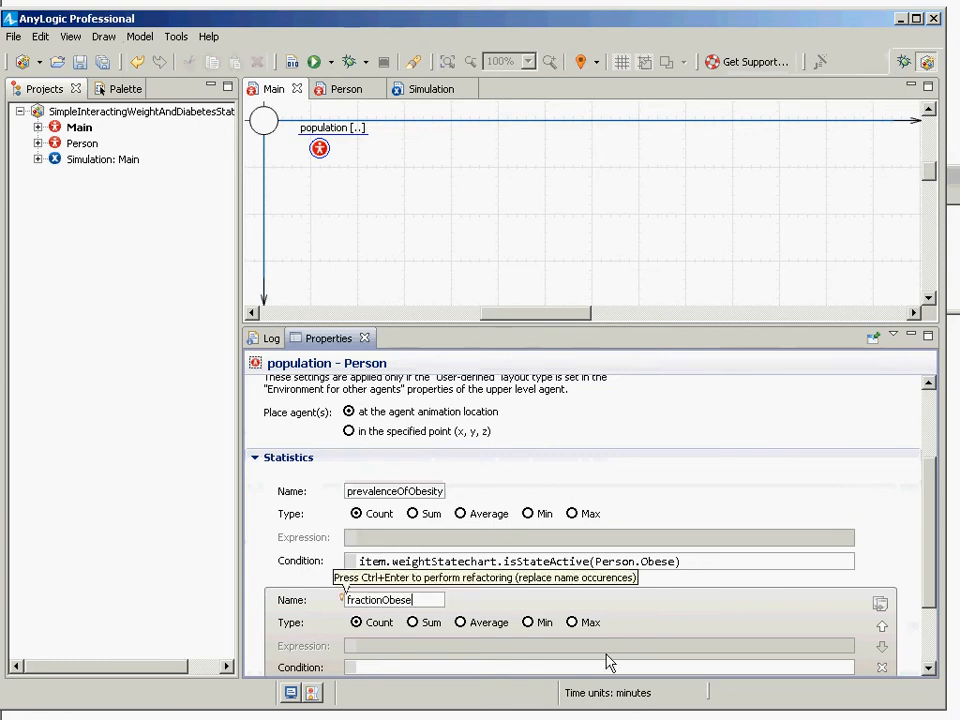
Step: Set the type of the fractionObese statistic to Sum
{"action": "scroll", "coordinate": [609, 662], "scroll_direction": "down", "scroll_amount": 3}
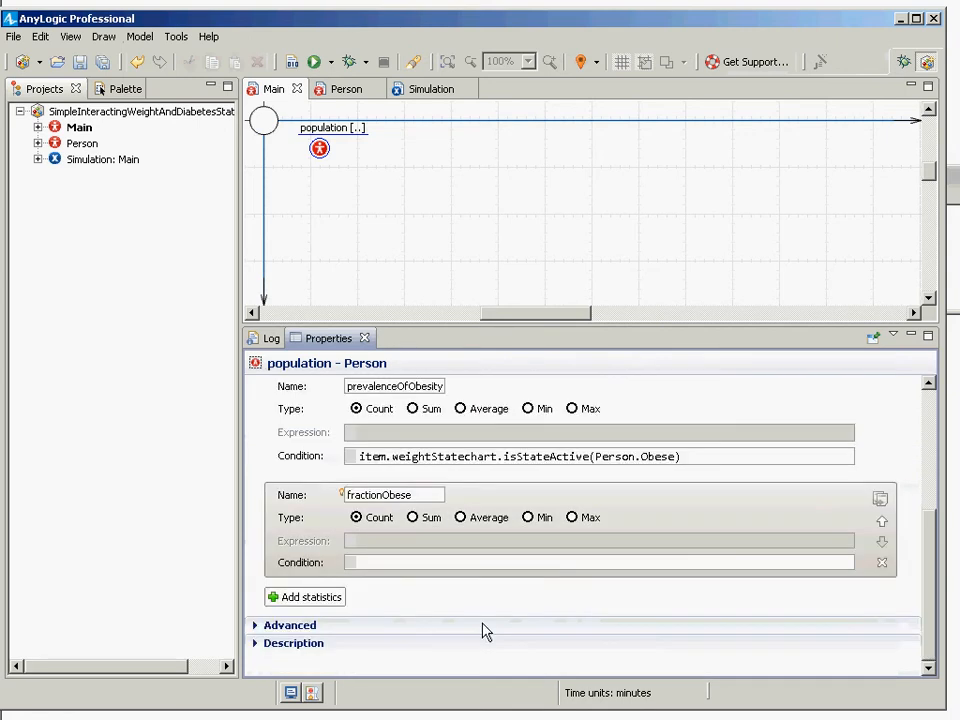
{"action": "left_click", "coordinate": [460, 518]}
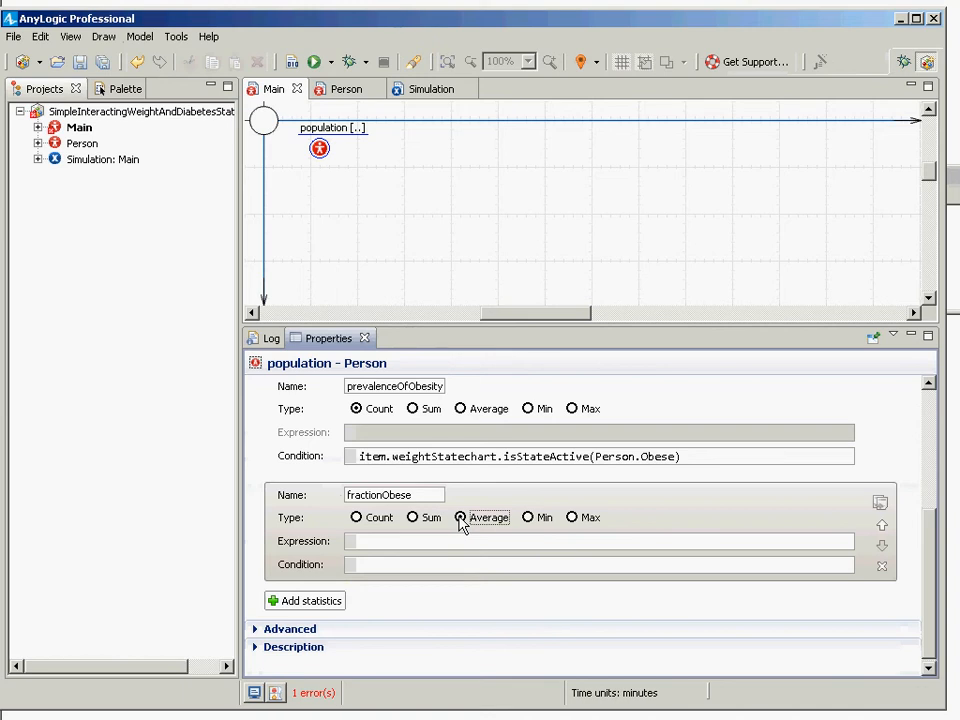
{"action": "left_click", "coordinate": [407, 547]}
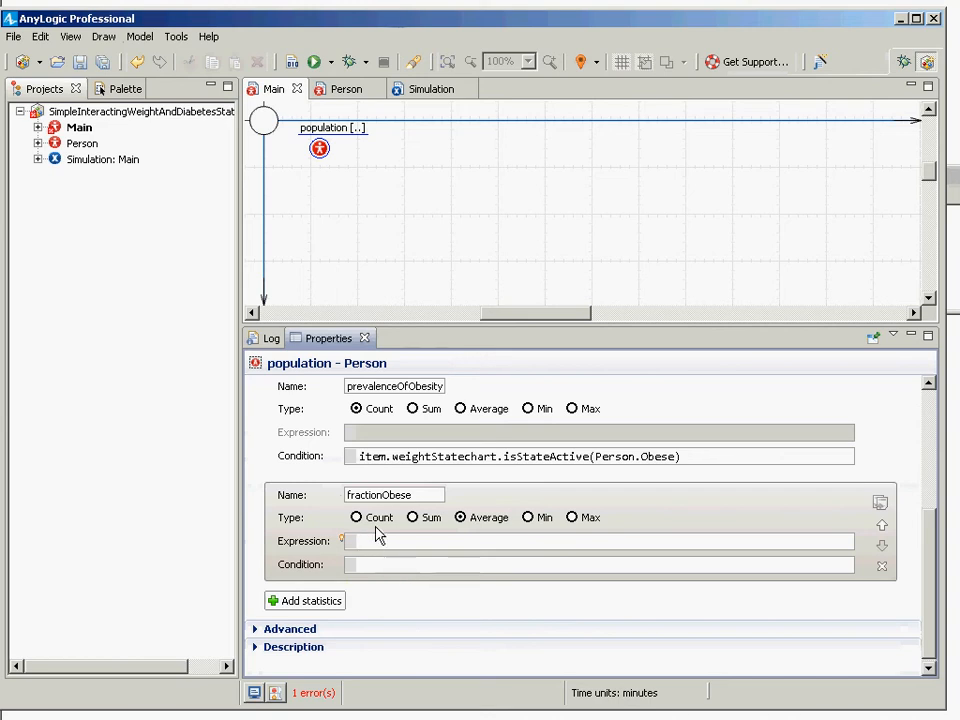
{"action": "left_click", "coordinate": [420, 520]}
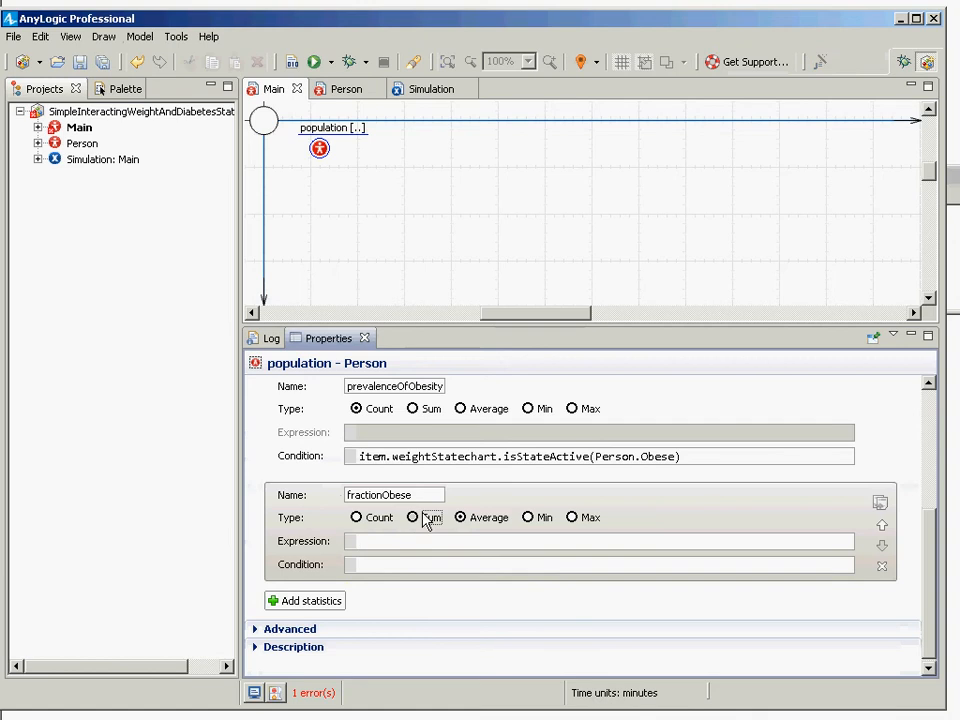
Step: Enter 1/population.size() as the expression of the fractionObese statistic, using code completion for the size() method
{"action": "left_click", "coordinate": [392, 545]}
{"action": "type", "text": "1/p"}
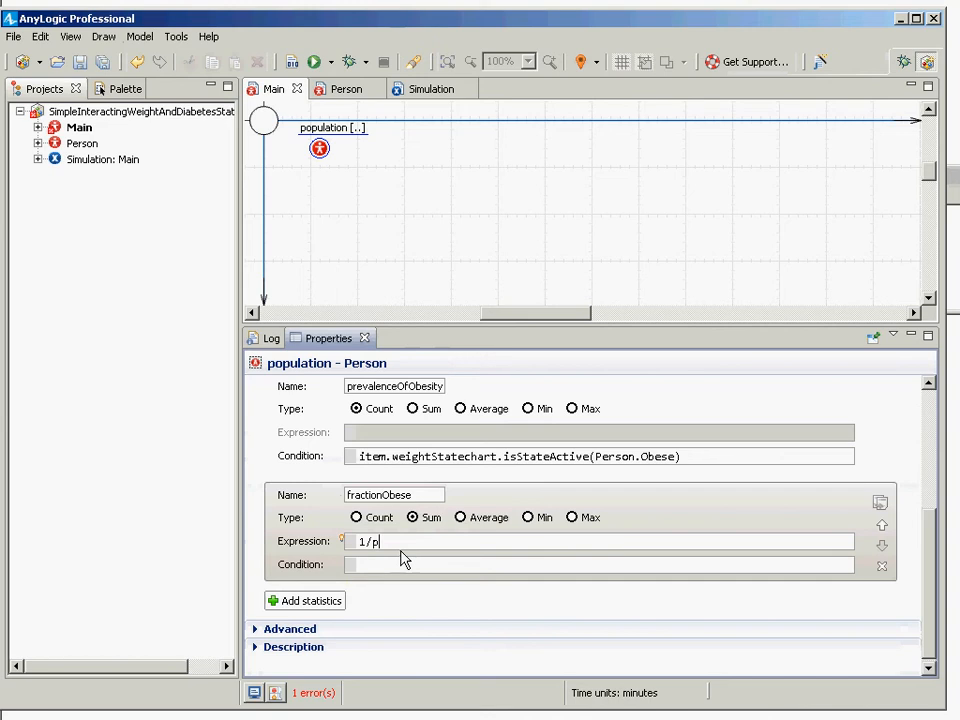
{"action": "type", "text": "opulationS"}
{"action": "key", "text": "Return"}
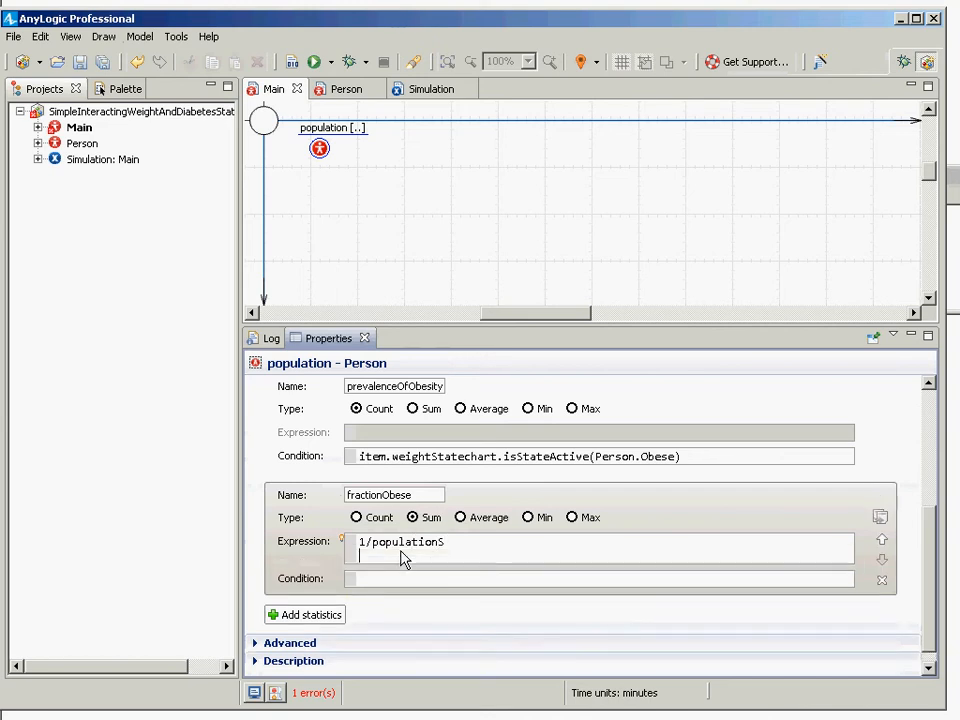
{"action": "key", "text": "BackSpace"}
{"action": "key", "text": "BackSpace"}
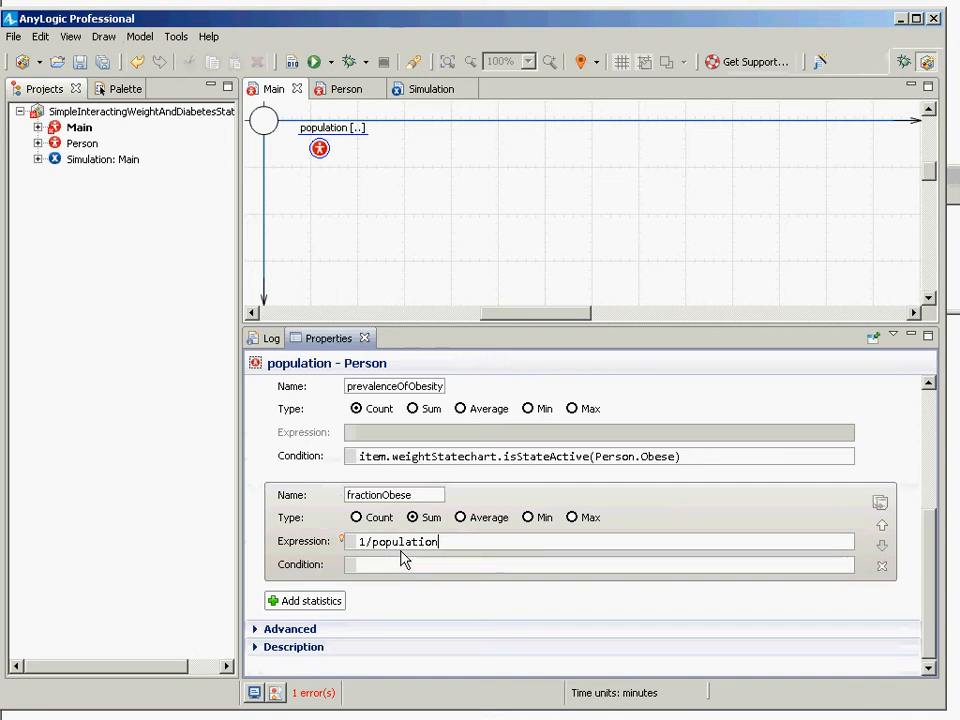
{"action": "type", "text": ".le"}
{"action": "key", "text": "BackSpace"}
{"action": "key", "text": "BackSpace"}
{"action": "key", "text": "ctrl+space"}
{"action": "key", "text": "Down"}
{"action": "key", "text": "Down"}
{"action": "key", "text": "Down"}
{"action": "key", "text": "Down"}
{"action": "key", "text": "Down"}
{"action": "key", "text": "Down"}
{"action": "key", "text": "Down"}
{"action": "key", "text": "Down"}
{"action": "key", "text": "Down"}
{"action": "key", "text": "Down"}
{"action": "key", "text": "Down"}
{"action": "key", "text": "Down"}
{"action": "key", "text": "Down"}
{"action": "key", "text": "Down"}
{"action": "key", "text": "Down"}
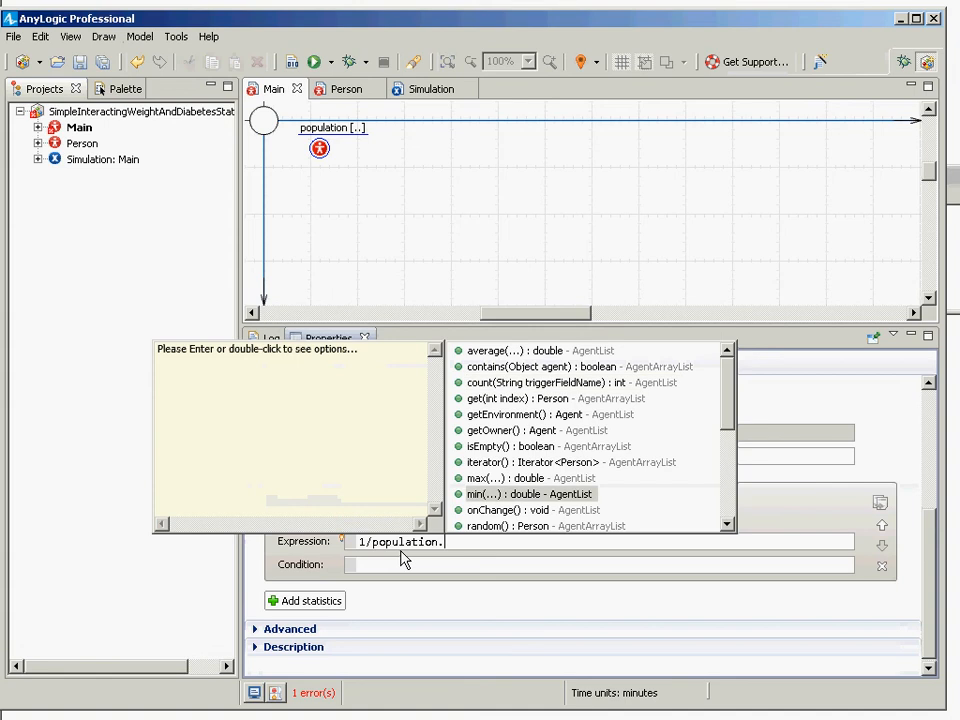
{"action": "key", "text": "Up"}
{"action": "key", "text": "Up"}
{"action": "key", "text": "Return"}
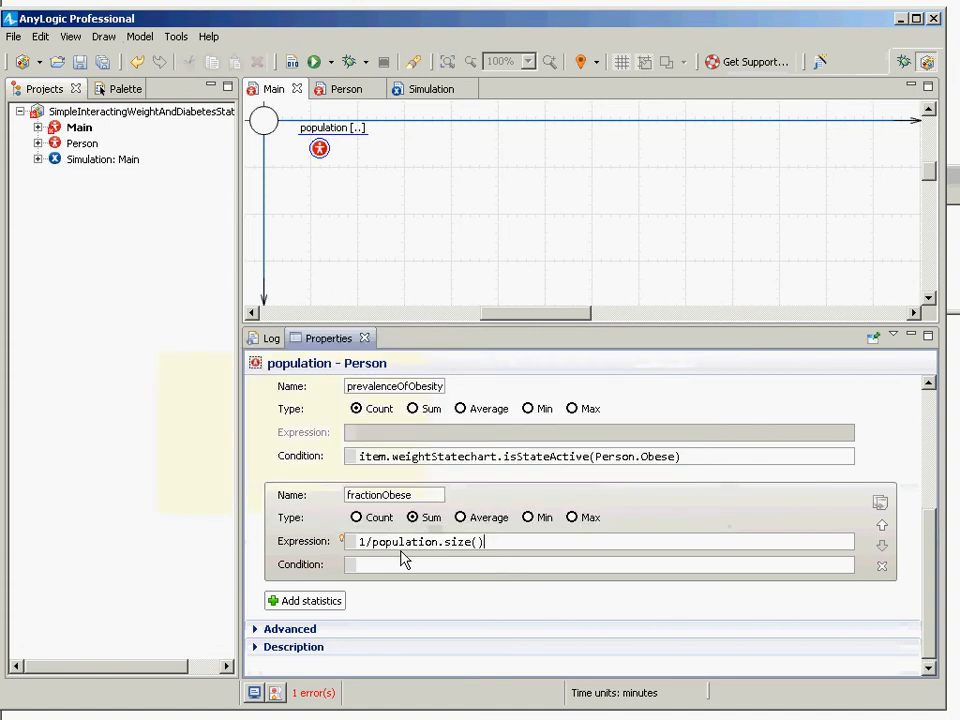
Step: Change the numerator in the fractionObese expression to 1.0, giving 1.0/population.size()
{"action": "key", "text": "ctrl+Left"}
{"action": "key", "text": "ctrl+Left"}
{"action": "key", "text": "ctrl+Left"}
{"action": "key", "text": "ctrl+Left"}
{"action": "type", "text": ".0"}
{"action": "key", "text": "ctrl+Right"}
{"action": "key", "text": "ctrl+Right"}
{"action": "key", "text": "ctrl+Right"}
{"action": "key", "text": "End"}
Step: Copy the prevalenceOfObesity condition item.weightStatechart.isStateActive(Person.Obese) into the fractionObese condition and save the model
{"action": "left_click_drag", "start_coordinate": [692, 459], "coordinate": [320, 460]}
{"action": "key", "text": "ctrl+c"}
{"action": "left_click", "coordinate": [400, 565]}
{"action": "key", "text": "ctrl+v"}
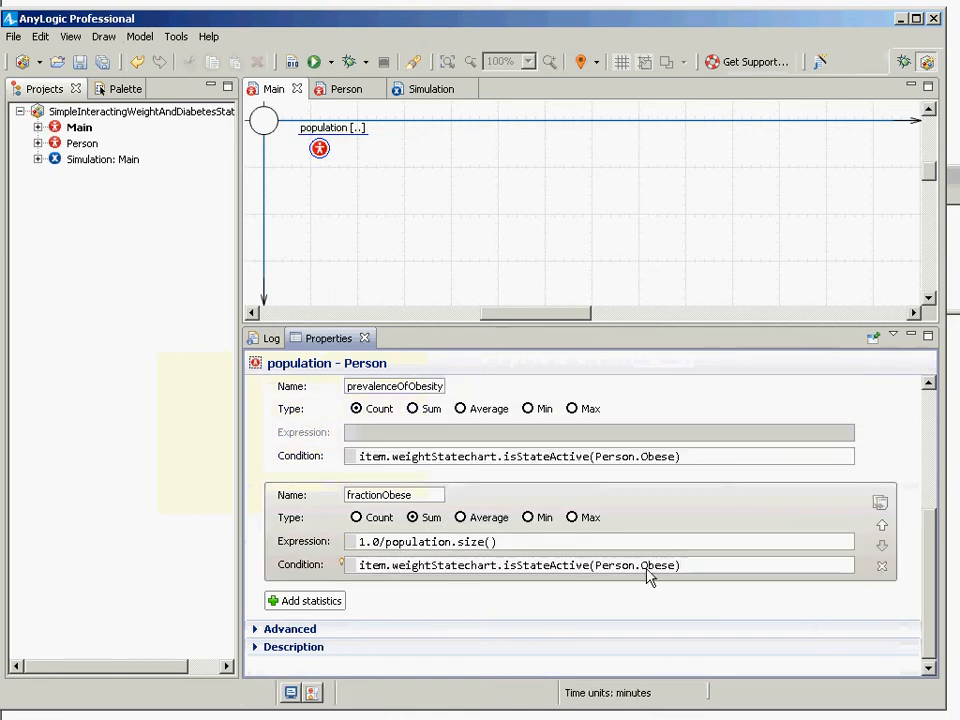
{"action": "key", "text": "ctrl+s"}
Step: Review the condition, the expression with its 1.0 numerator, and the name of the fractionObese statistic
{"action": "left_click_drag", "start_coordinate": [690, 566], "coordinate": [261, 564]}
{"action": "left_click_drag", "start_coordinate": [551, 546], "coordinate": [362, 546]}
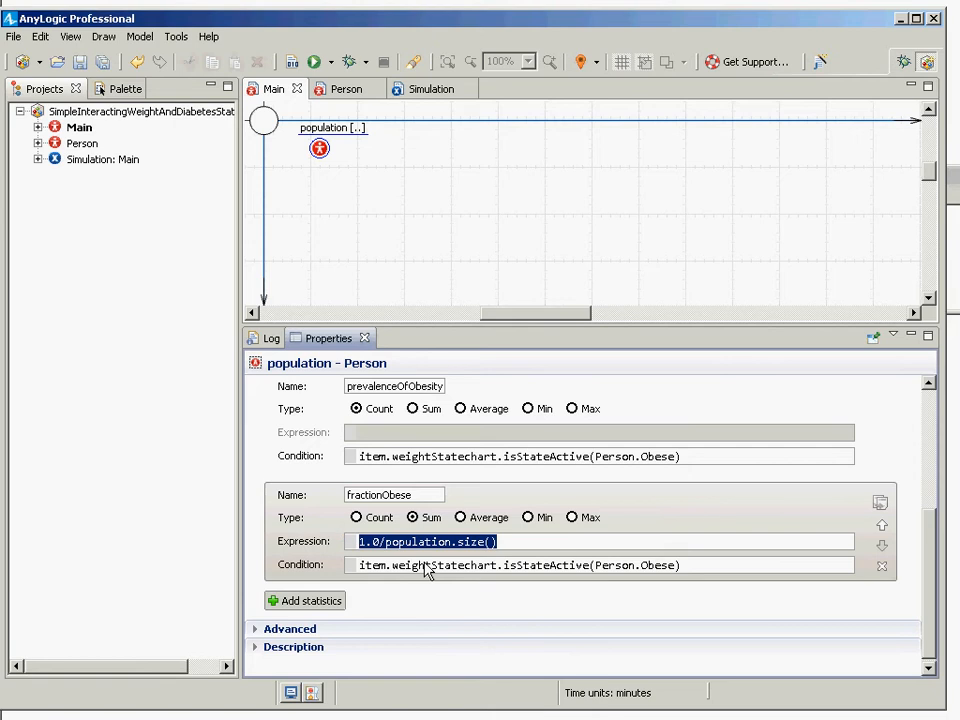
{"action": "left_click", "coordinate": [370, 545]}
{"action": "double_click", "coordinate": [370, 547]}
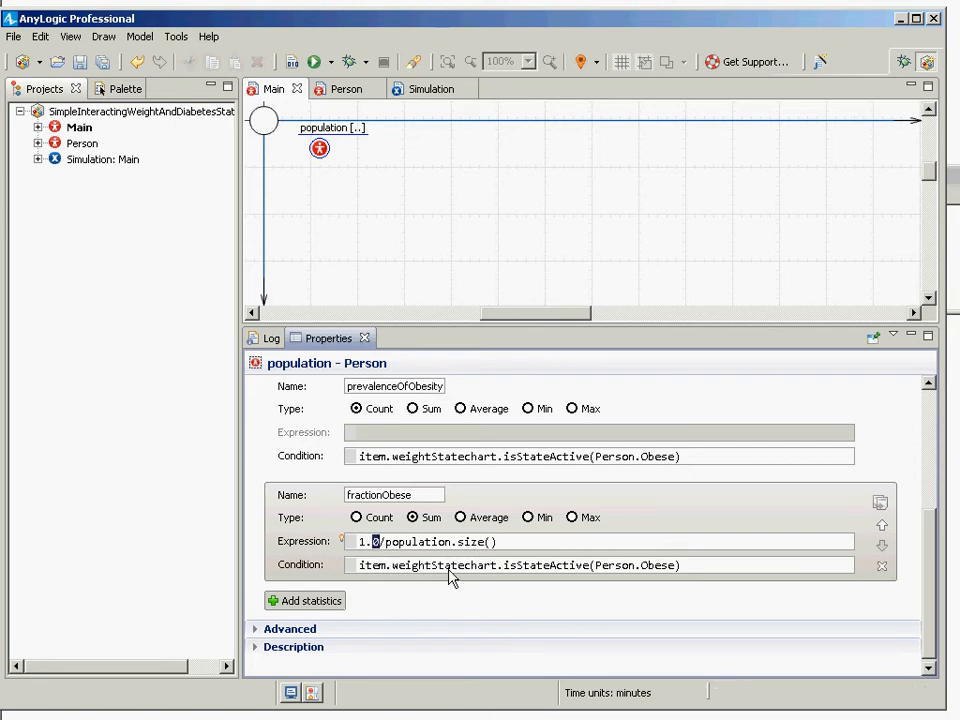
{"action": "key", "text": "ctrl+s"}
{"action": "left_click_drag", "start_coordinate": [410, 497], "coordinate": [345, 496]}
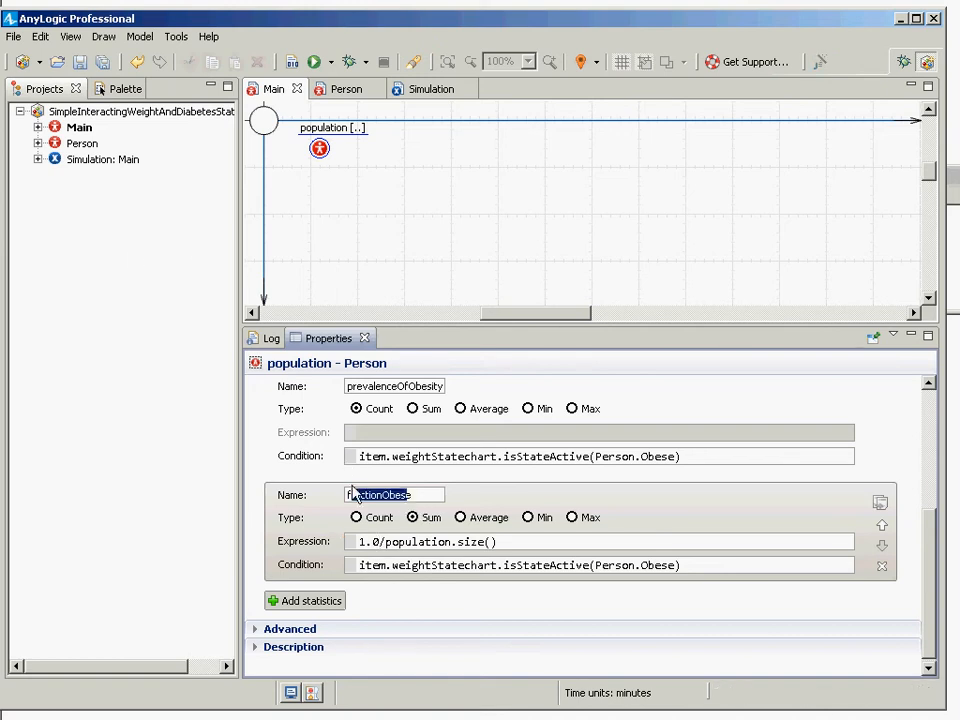
Step: Run the Simulation experiment again, inspect the population's prevalenceOfObesity and fractionObese statistics, and close the run
{"action": "left_click", "coordinate": [80, 162]}
{"action": "right_click", "coordinate": [80, 162]}
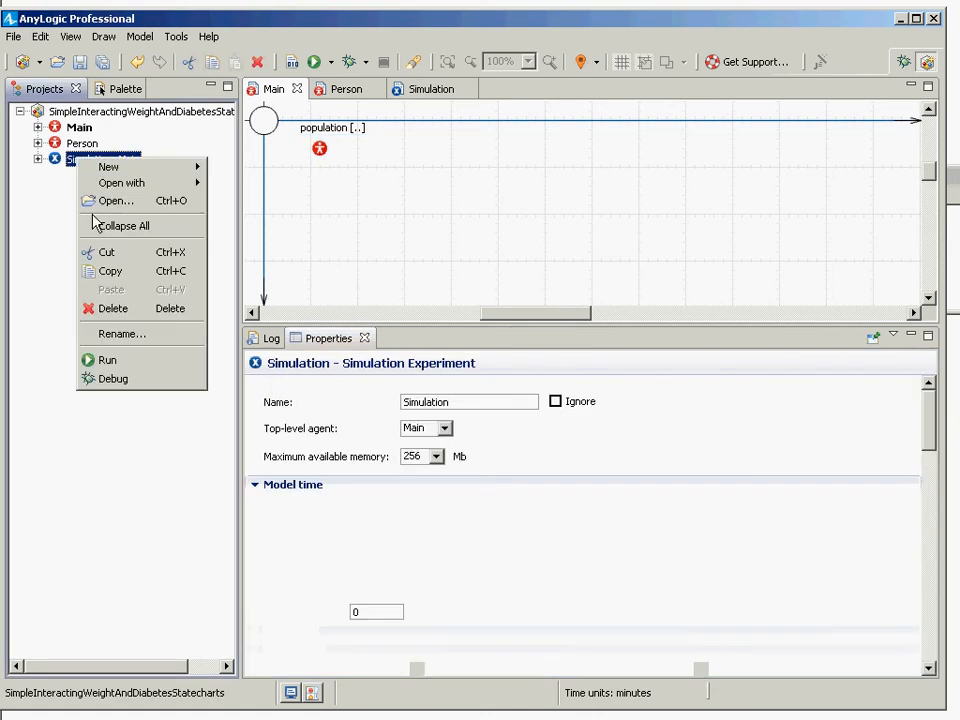
{"action": "left_click", "coordinate": [139, 366]}
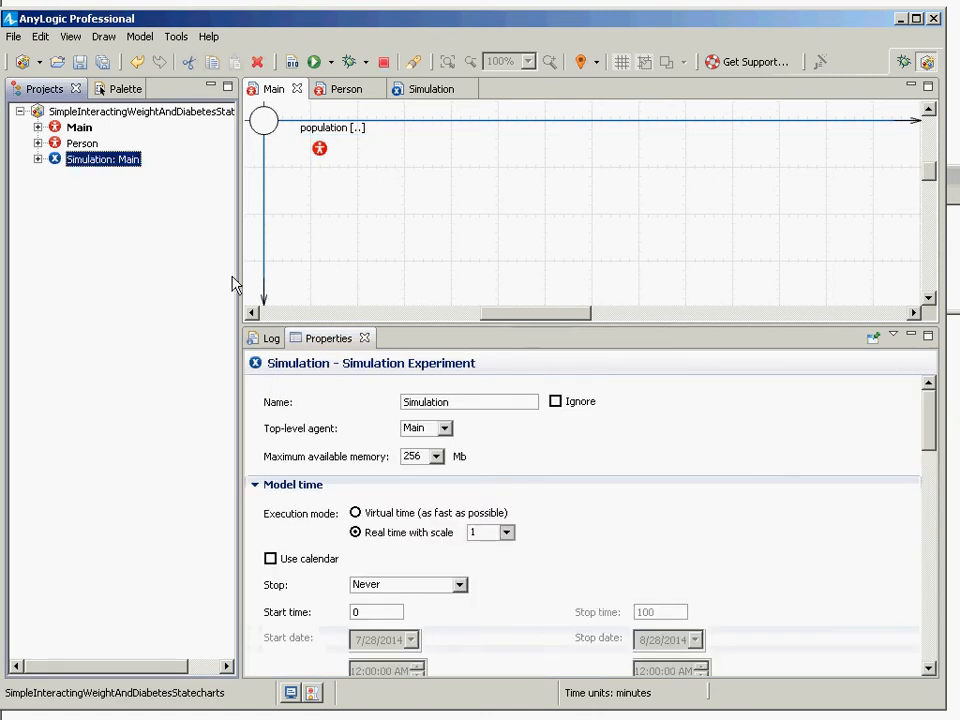
{"action": "left_click", "coordinate": [103, 148]}
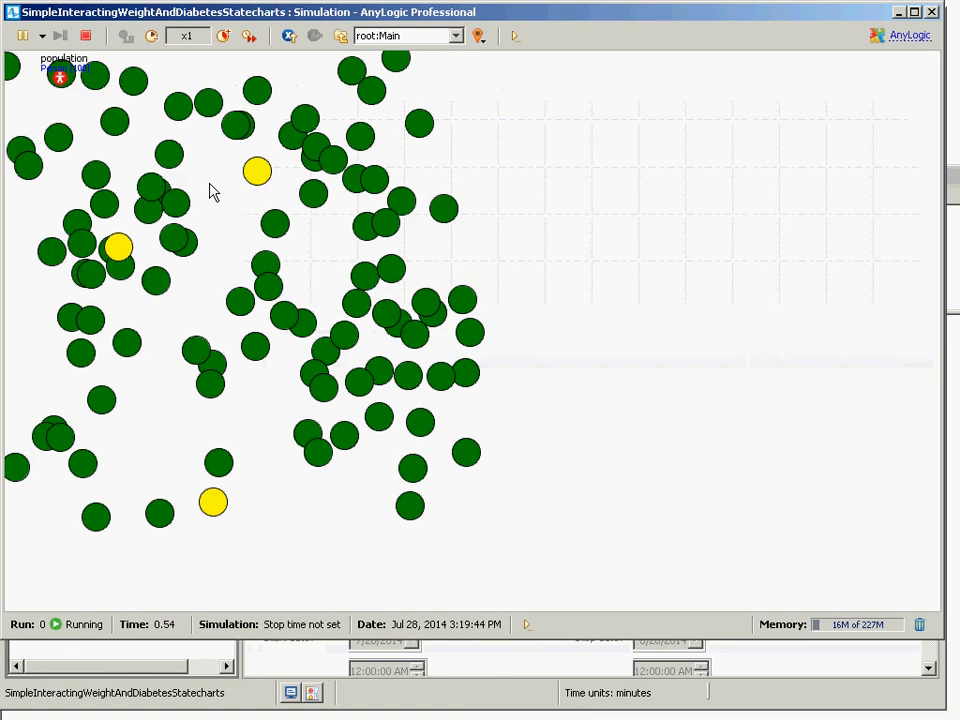
{"action": "left_click", "coordinate": [59, 77]}
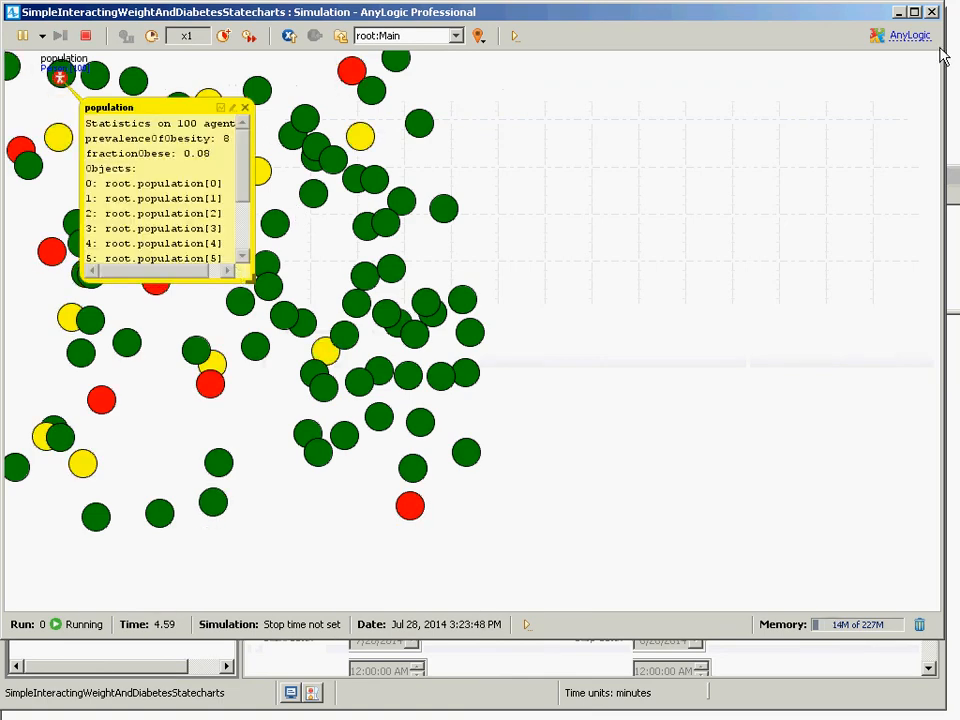
{"action": "left_click", "coordinate": [933, 13]}
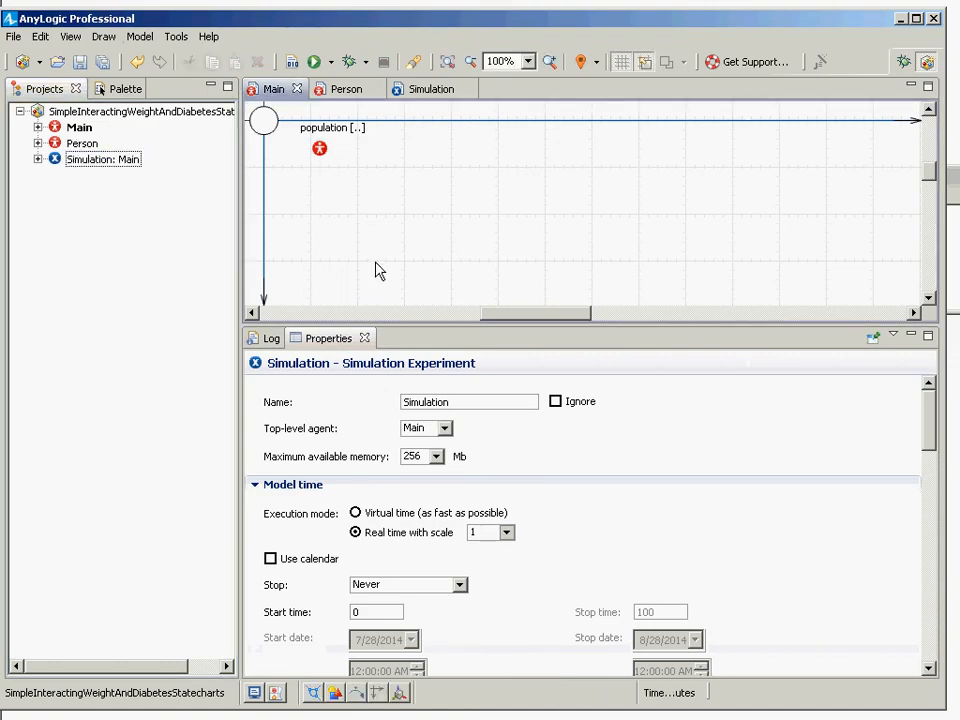
Step: Copy the fractionObese statistic's expression into Notepad, replacing the old text with the line "Expression: 1.0/population.size()"
{"action": "left_click", "coordinate": [319, 148]}
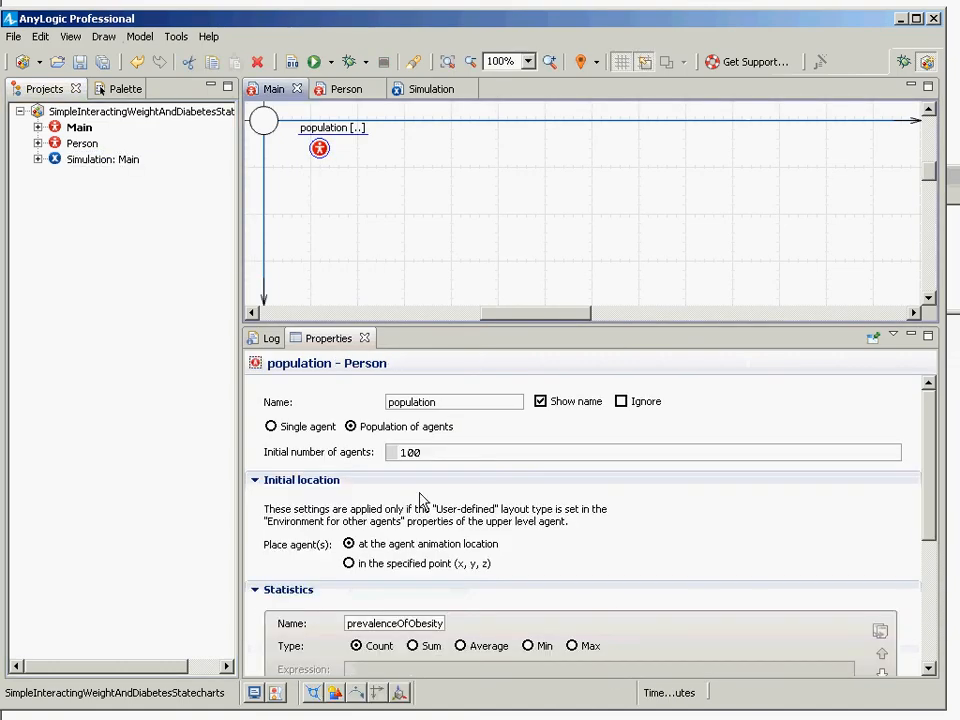
{"action": "left_click_drag", "start_coordinate": [930, 497], "coordinate": [926, 611]}
{"action": "left_click_drag", "start_coordinate": [422, 495], "coordinate": [348, 495]}
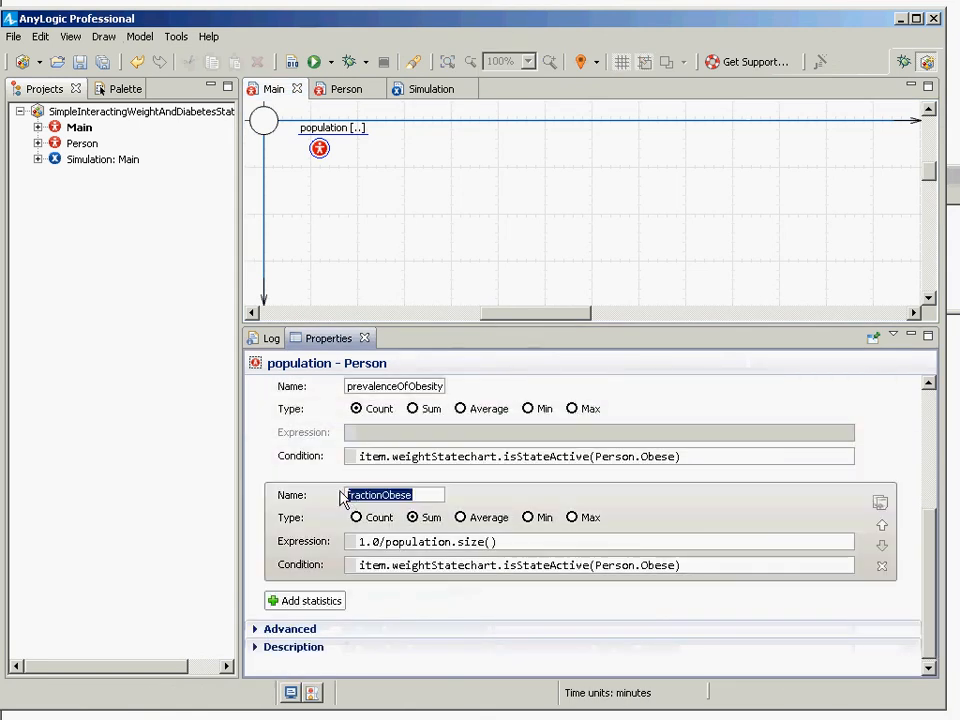
{"action": "left_click", "coordinate": [521, 551]}
{"action": "left_click_drag", "start_coordinate": [521, 551], "coordinate": [343, 540]}
{"action": "key", "text": "alt+Tab"}
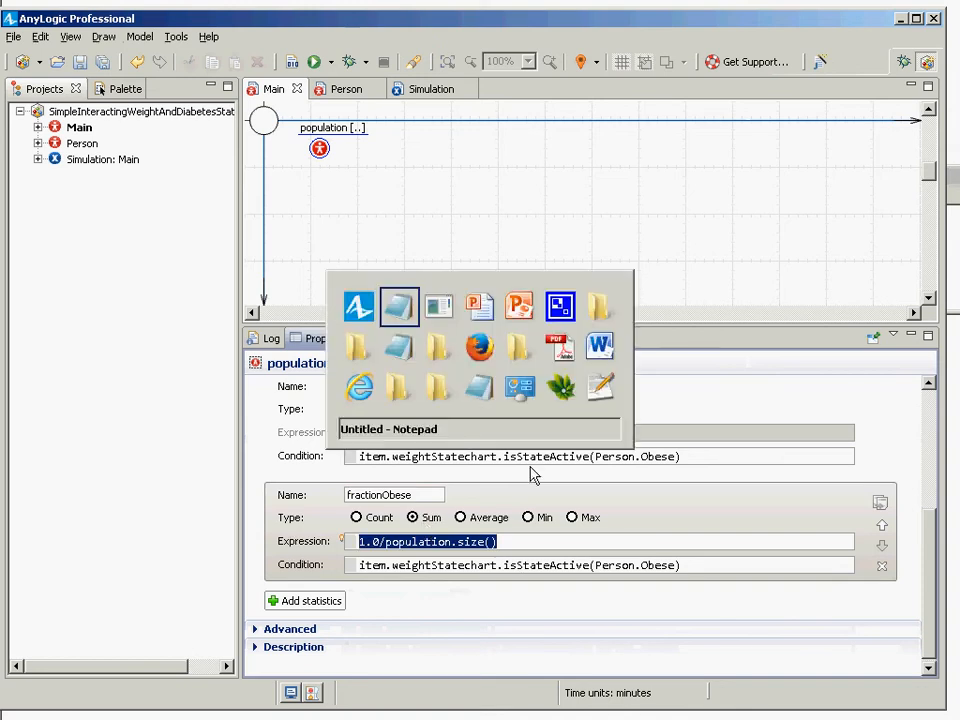
{"action": "key", "text": "ctrl+a"}
{"action": "type", "text": "Expression:"}
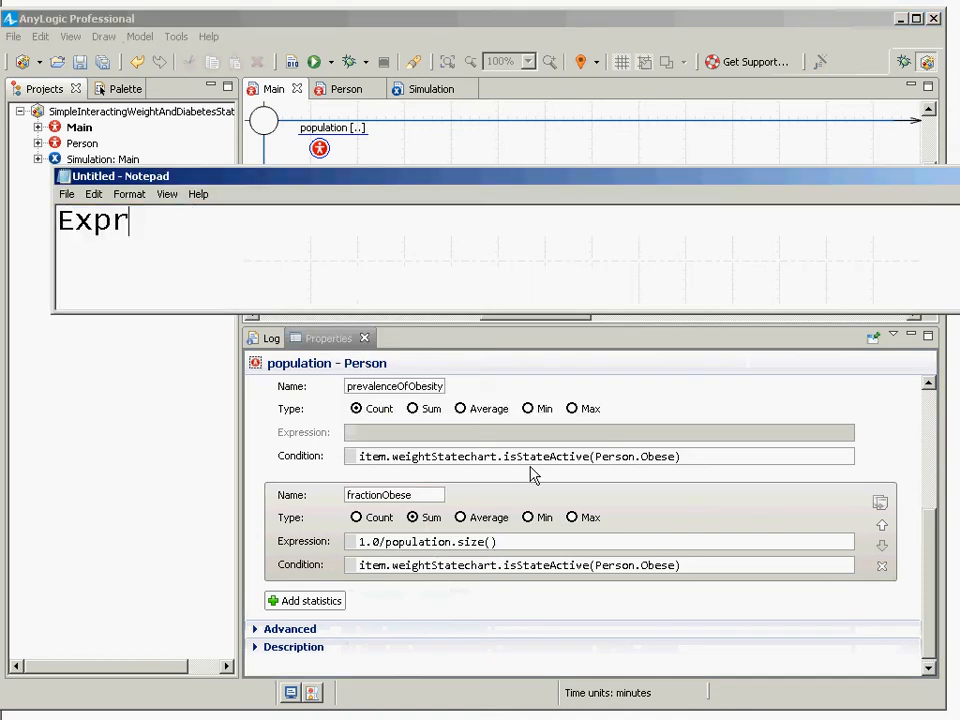
{"action": "key", "text": "ctrl+v"}
{"action": "key", "text": "Return"}
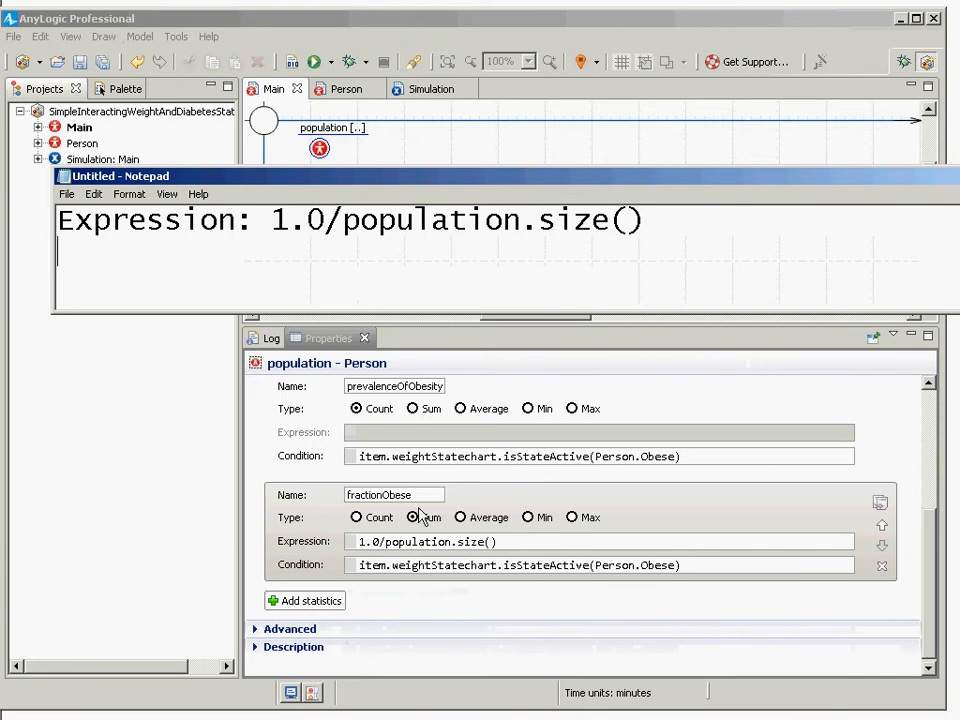
Step: Insert a line reading "Sum" above the Expression line in the Notepad note
{"action": "key", "text": "Up"}
{"action": "key", "text": "Return"}
{"action": "key", "text": "Up"}
{"action": "type", "text": "Sum"}
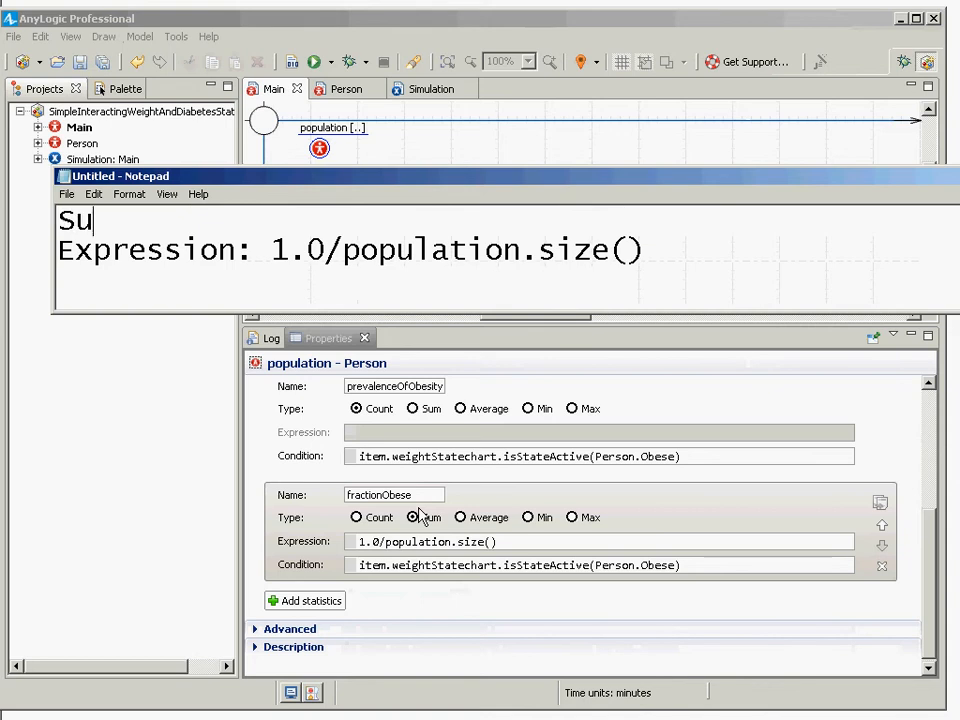
Step: Copy the fractionObese condition item.weightStatechart.isStateActive(Person.Obese) from AnyLogic into Notepad below the Expression line, and return to AnyLogic
{"action": "left_click", "coordinate": [390, 566]}
{"action": "key", "text": "alt+Tab"}
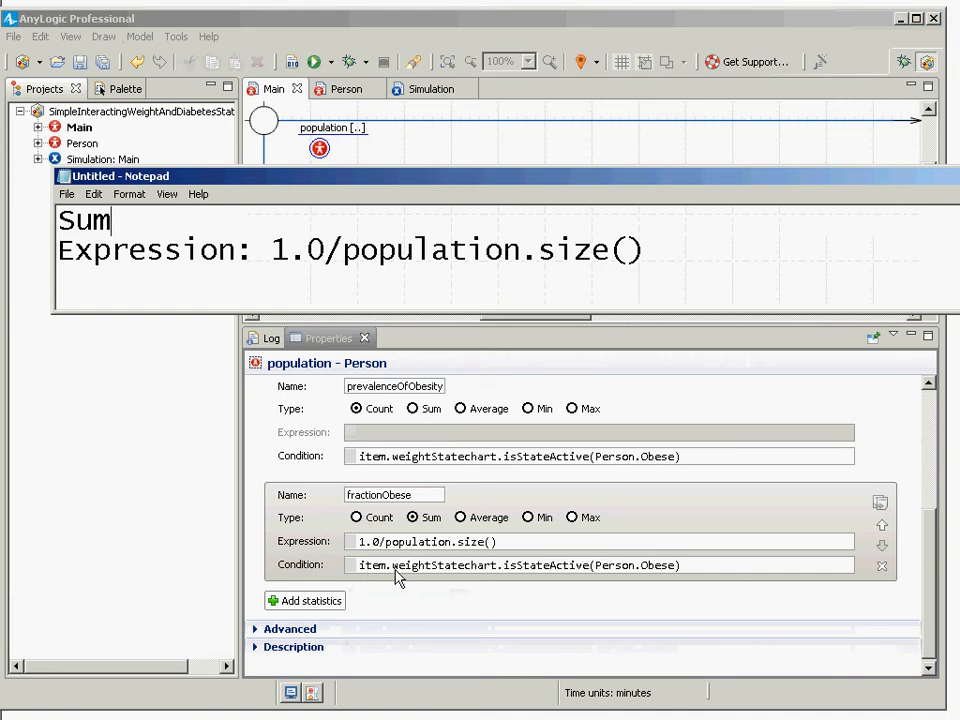
{"action": "key", "text": "alt+Tab"}
{"action": "left_click_drag", "start_coordinate": [692, 570], "coordinate": [211, 558]}
{"action": "key", "text": "ctrl+c"}
{"action": "key", "text": "alt+Tab"}
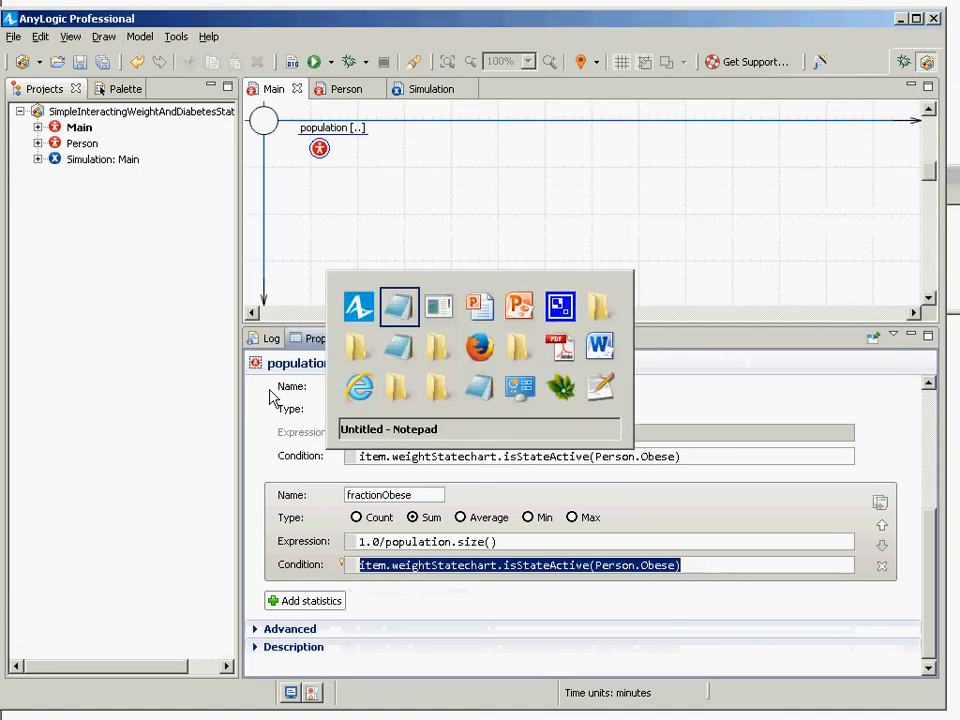
{"action": "key", "text": "ctrl+v"}
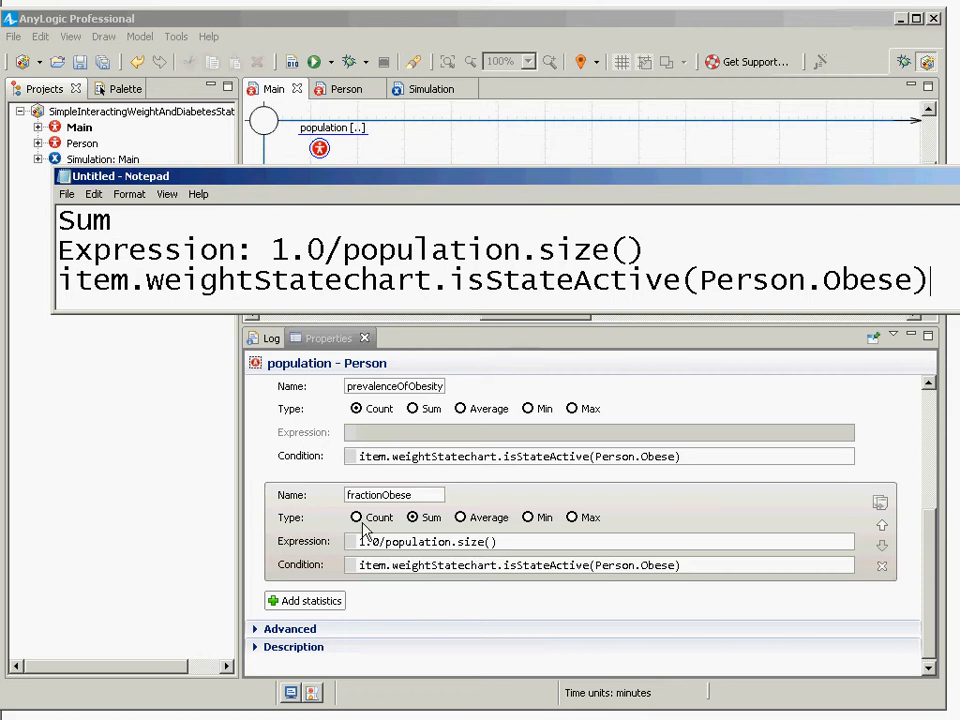
{"action": "left_click", "coordinate": [314, 456]}
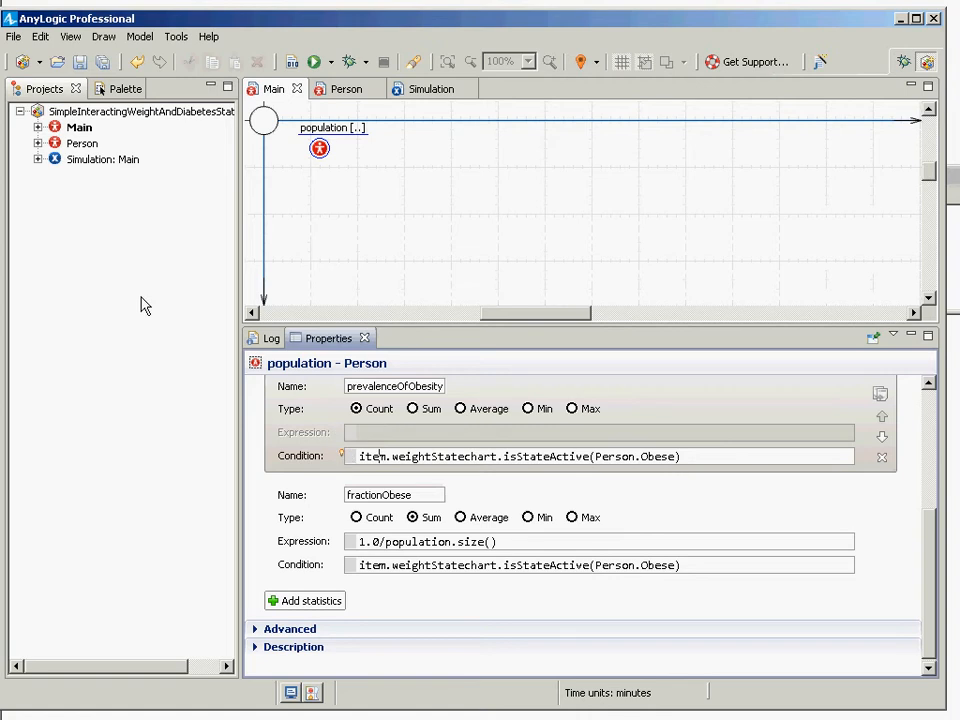
Step: Add a Time Plot to the Main agent beside the population and widen it to nearly twice its original width
{"action": "left_click", "coordinate": [78, 130]}
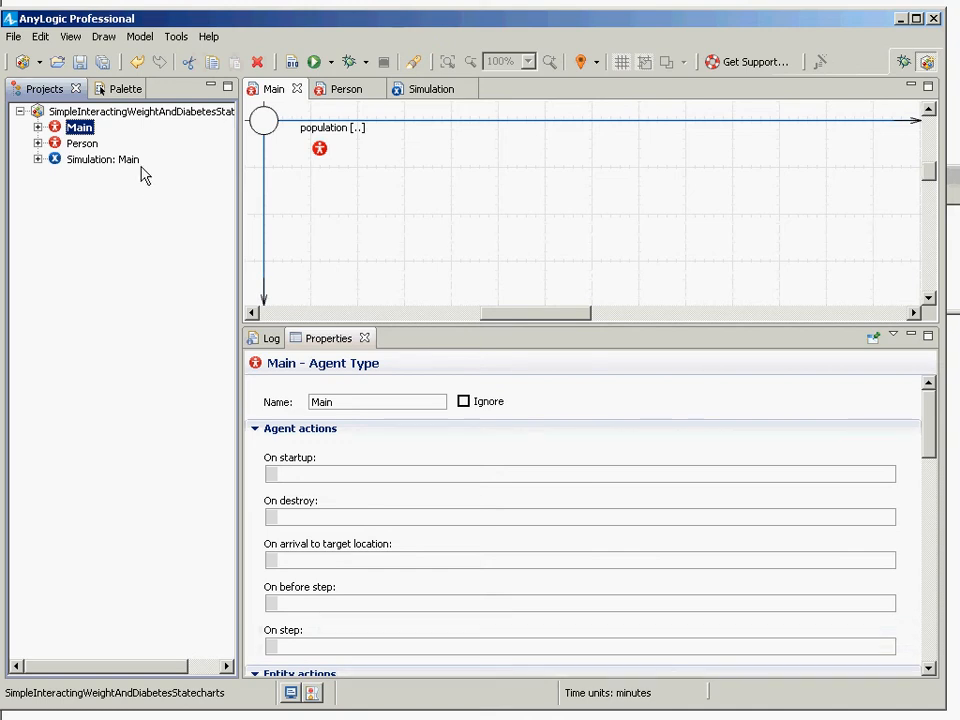
{"action": "left_click", "coordinate": [110, 89]}
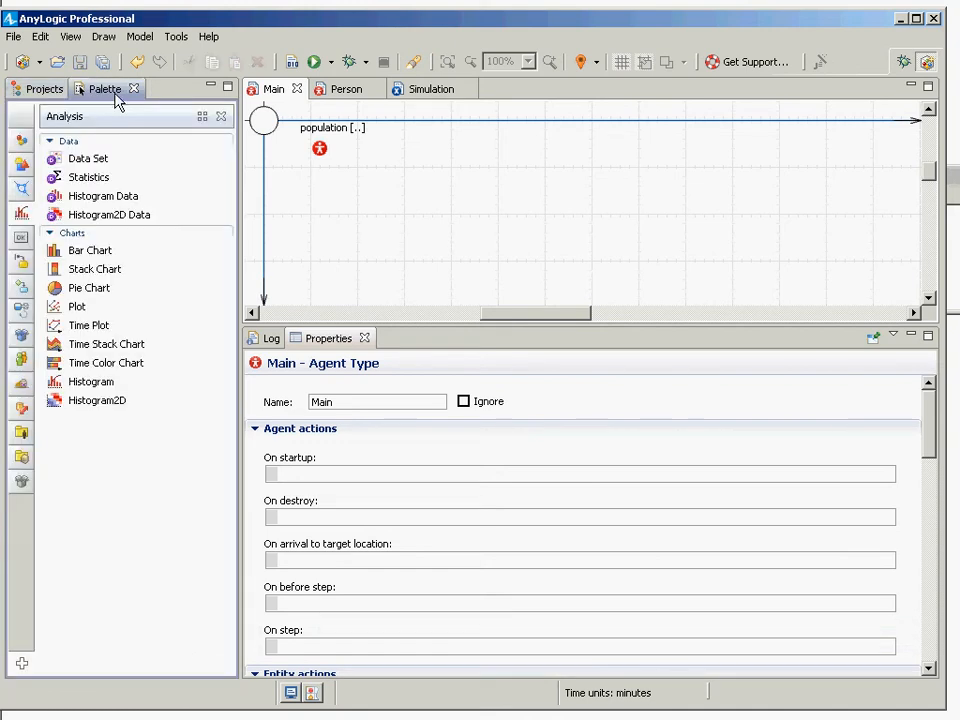
{"action": "left_click", "coordinate": [92, 333]}
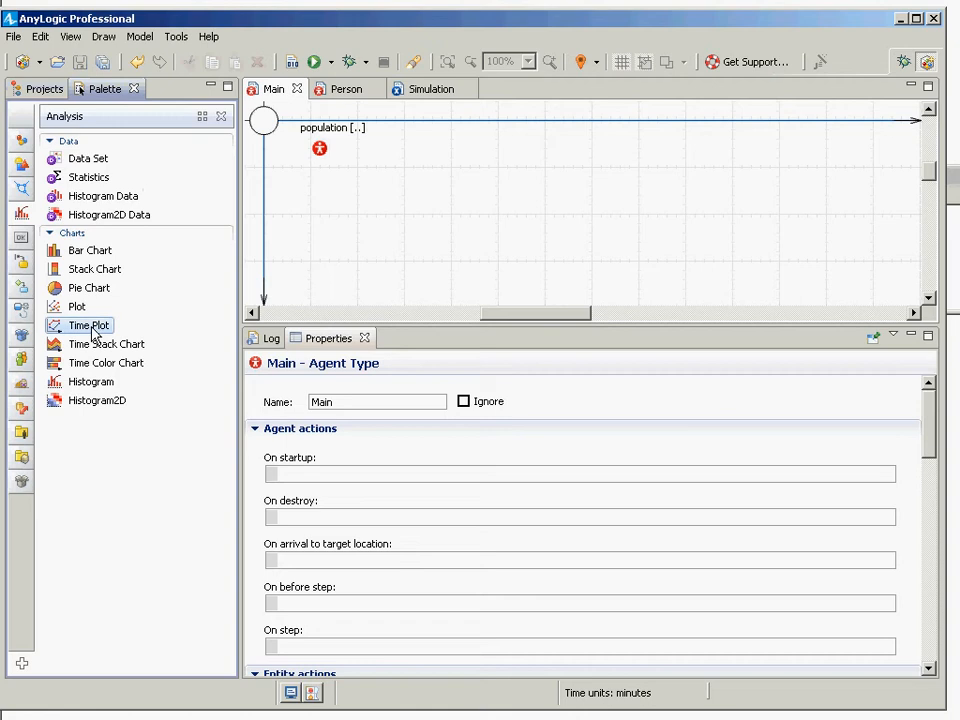
{"action": "left_click", "coordinate": [42, 90]}
{"action": "left_click", "coordinate": [115, 90]}
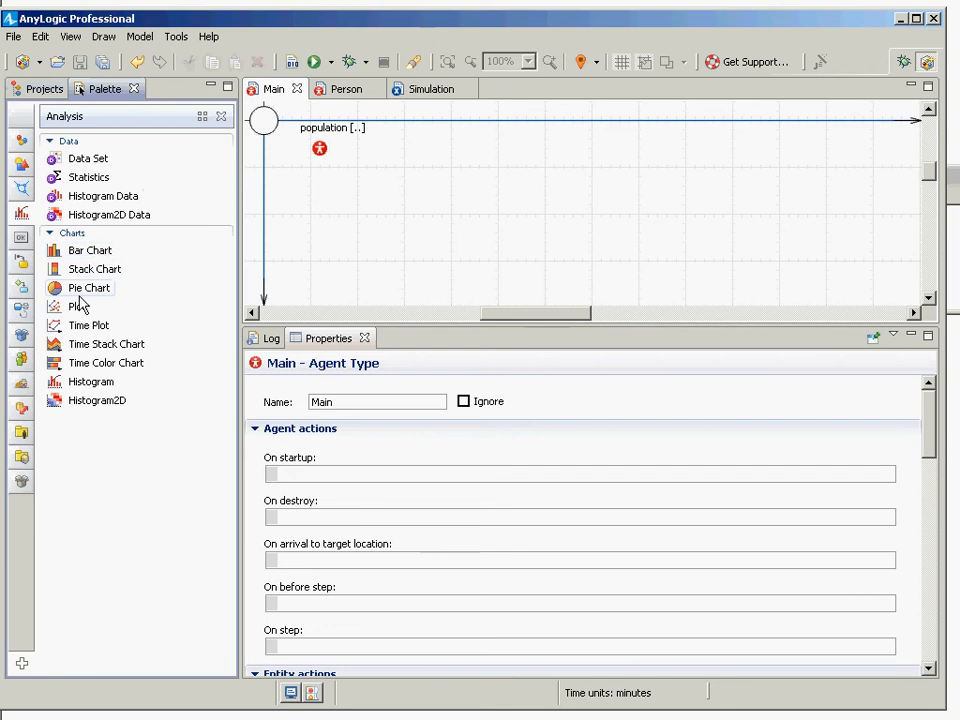
{"action": "left_click_drag", "start_coordinate": [60, 333], "coordinate": [387, 131]}
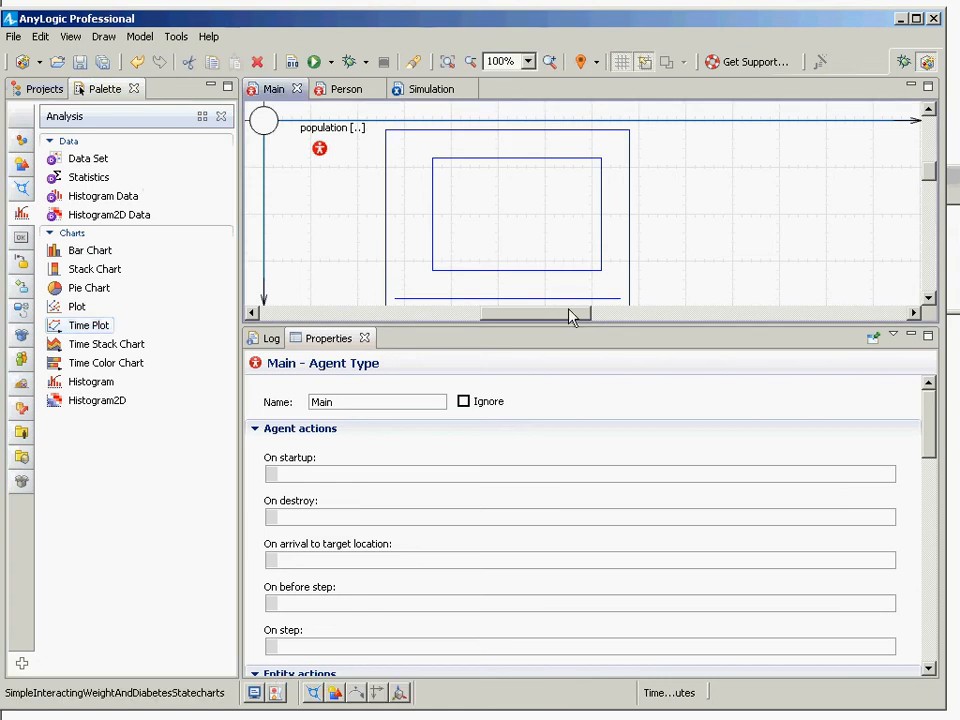
{"action": "scroll", "coordinate": [930, 300], "scroll_direction": "down", "scroll_amount": 2}
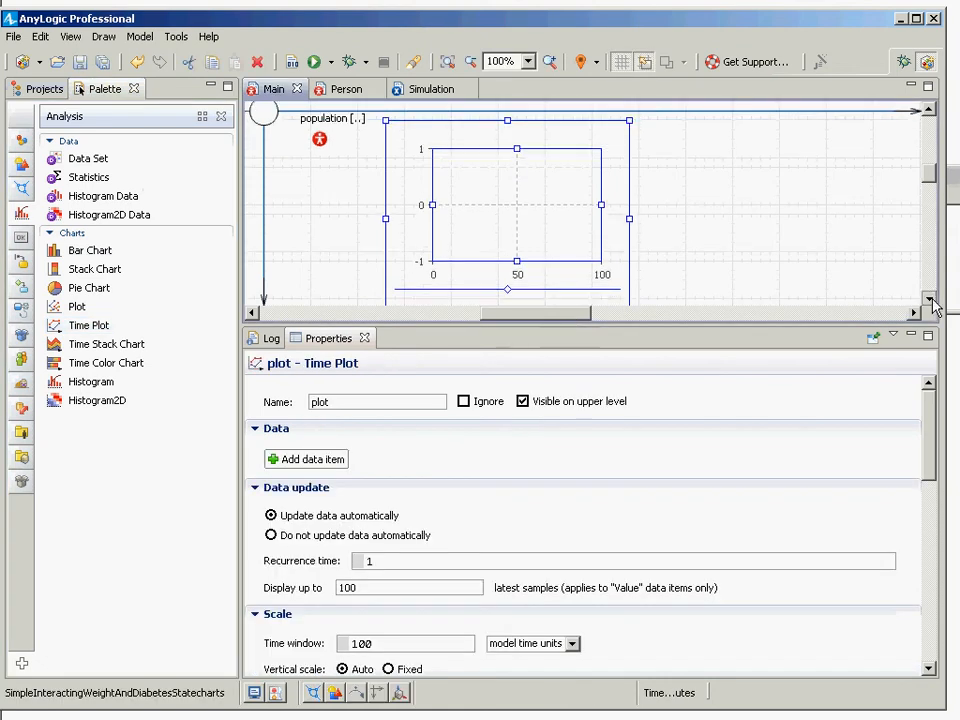
{"action": "left_click_drag", "start_coordinate": [630, 292], "coordinate": [826, 294]}
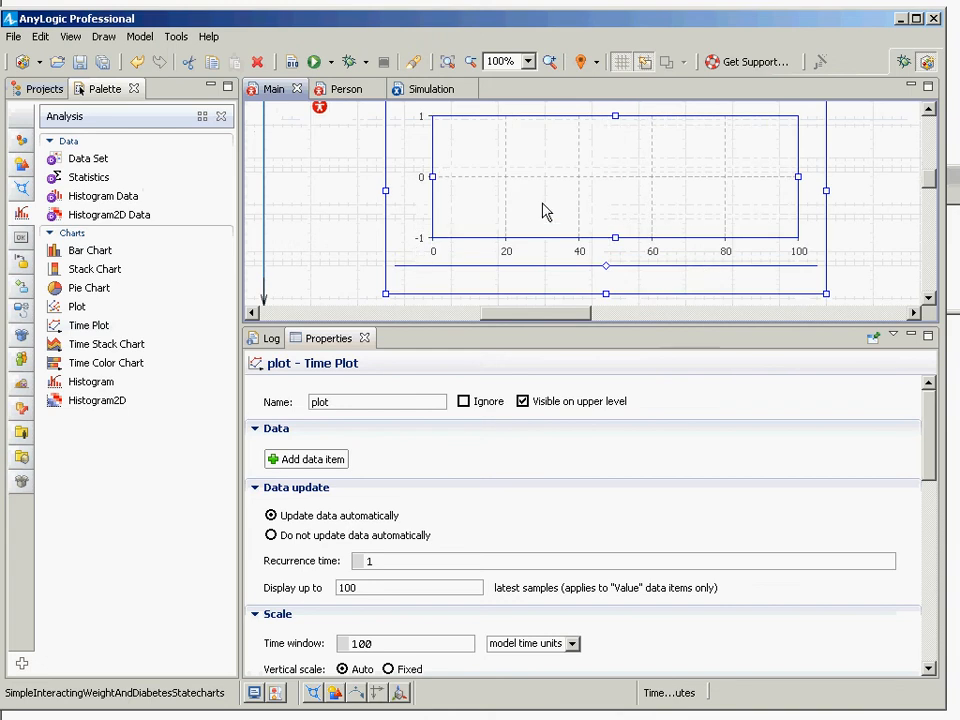
Step: Name the time plot plotFractionObese
{"action": "left_click", "coordinate": [346, 404]}
{"action": "type", "text": "FRactio"}
{"action": "key", "text": "BackSpace"}
{"action": "key", "text": "BackSpace"}
{"action": "key", "text": "BackSpace"}
{"action": "key", "text": "BackSpace"}
{"action": "type", "text": "ractionObese"}
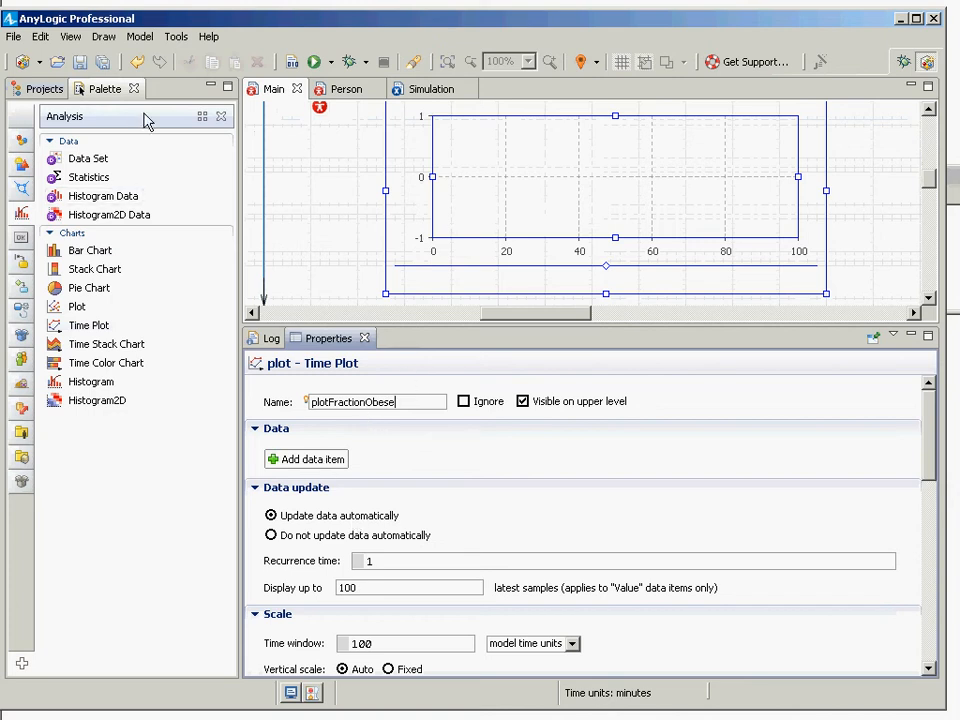
{"action": "left_click", "coordinate": [290, 63]}
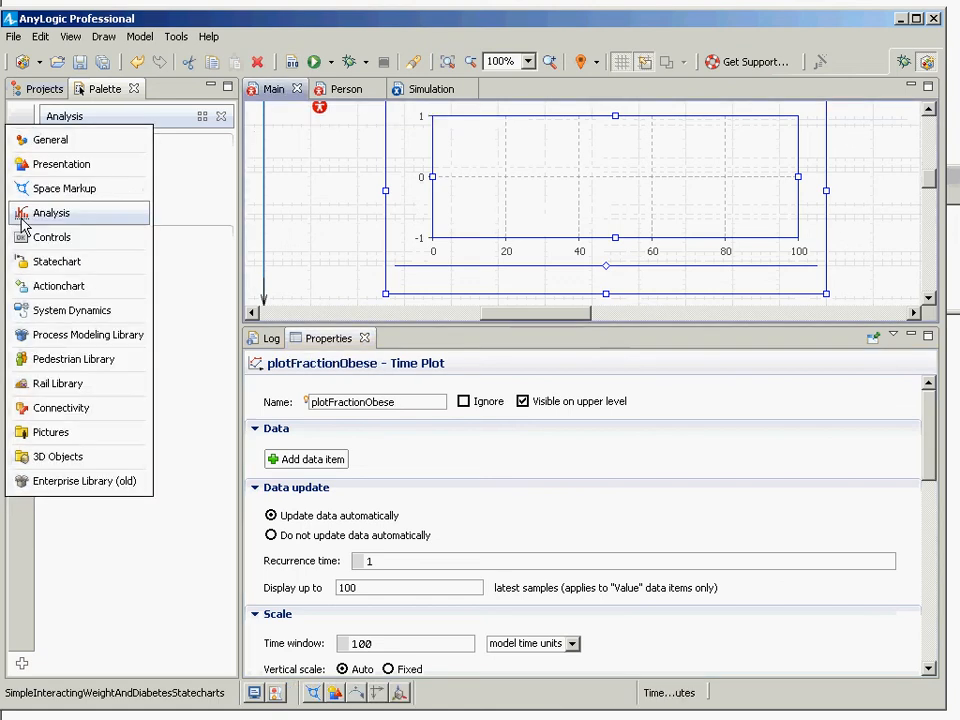
Step: Add a value data item to the plotFractionObese time plot
{"action": "left_click", "coordinate": [22, 219]}
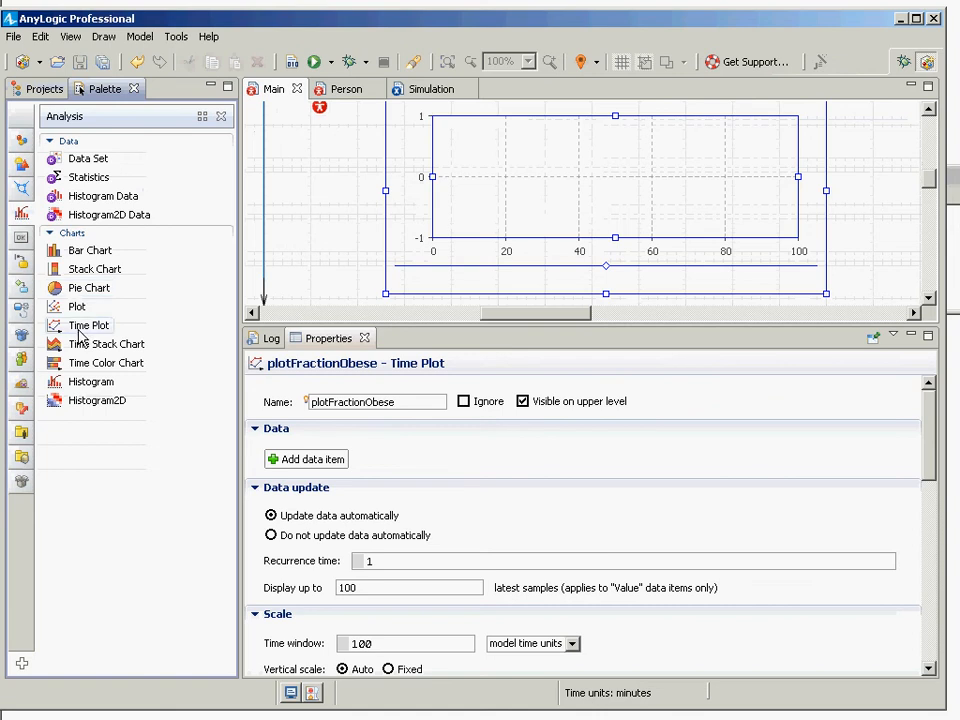
{"action": "left_click", "coordinate": [507, 190]}
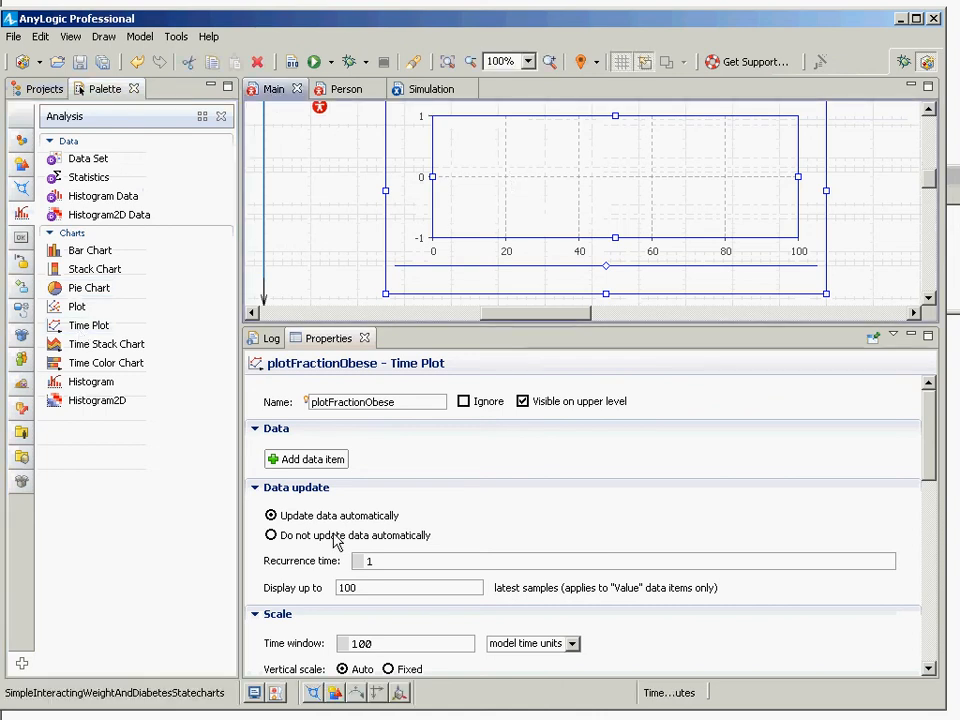
{"action": "left_click", "coordinate": [310, 459]}
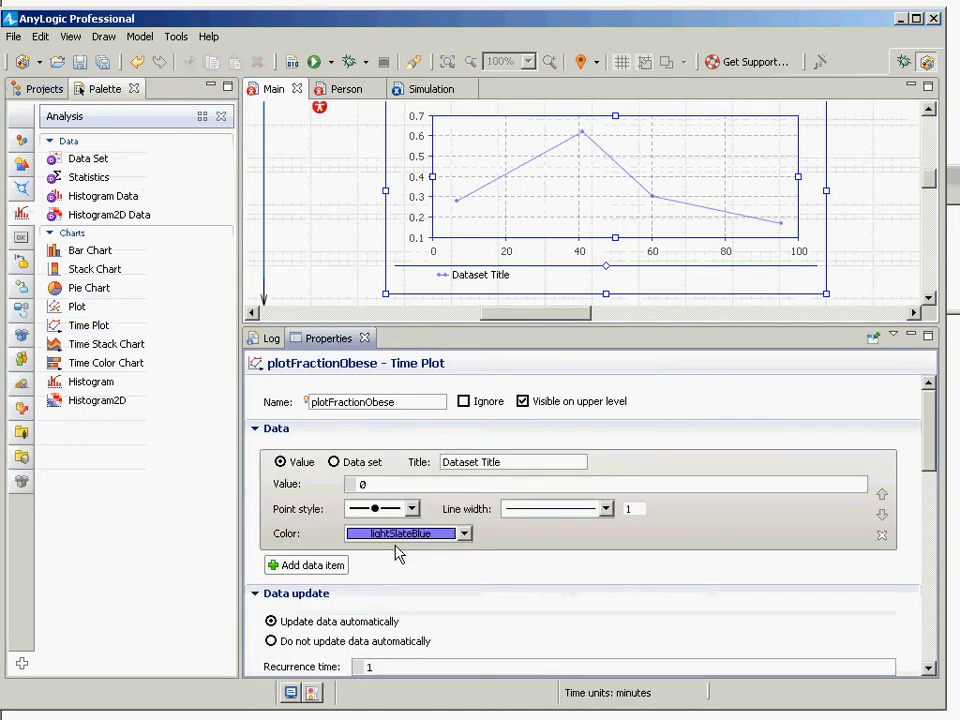
Step: Set the data item's value to population.fractionObese() using code completion, and save the model
{"action": "double_click", "coordinate": [362, 484]}
{"action": "type", "text": "popu"}
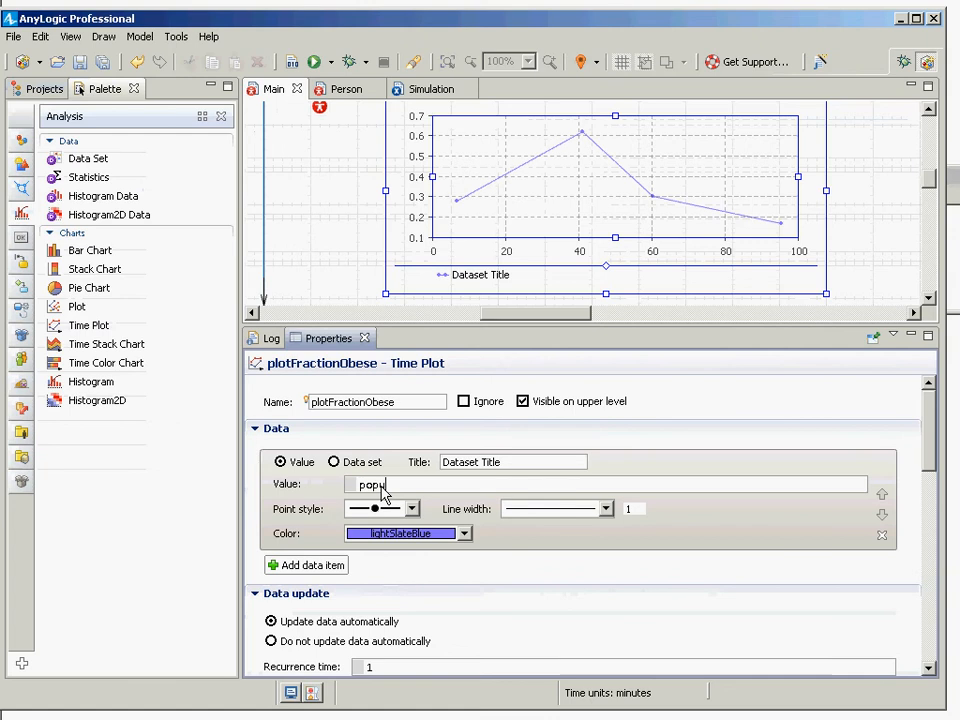
{"action": "type", "text": "lation."}
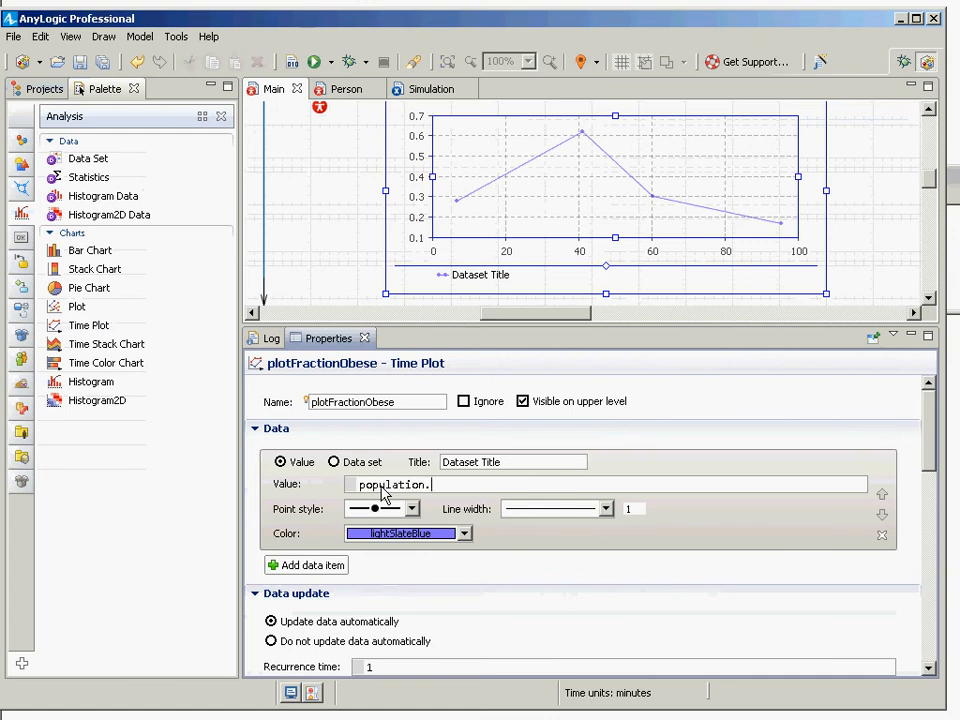
{"action": "type", "text": "coun"}
{"action": "key", "text": "BackSpace"}
{"action": "key", "text": "BackSpace"}
{"action": "key", "text": "BackSpace"}
{"action": "key", "text": "BackSpace"}
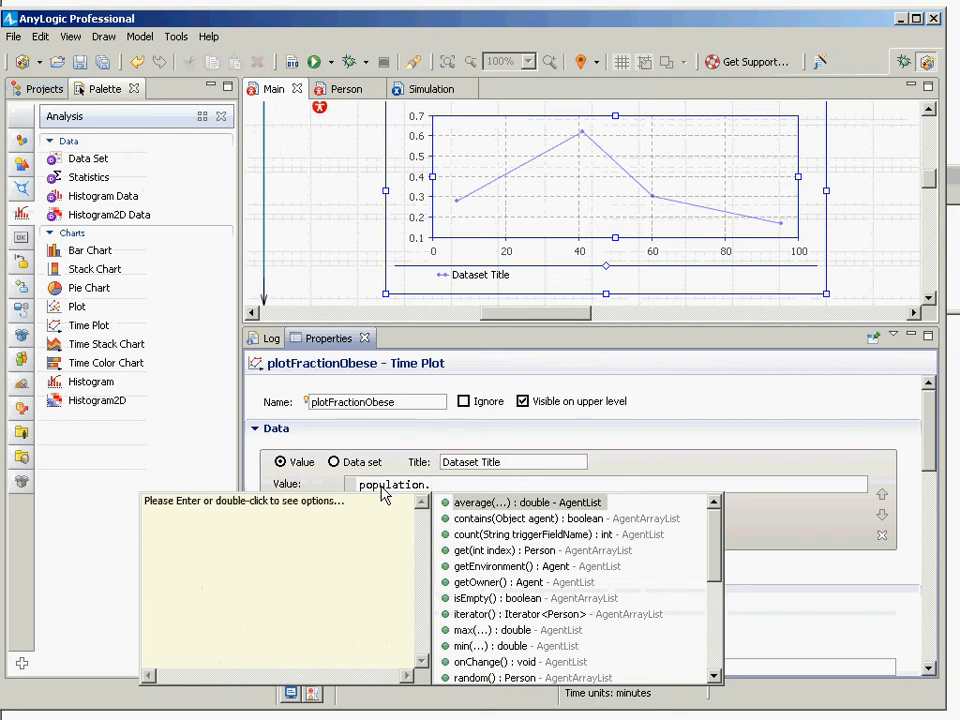
{"action": "type", "text": "pre"}
{"action": "key", "text": "BackSpace"}
{"action": "key", "text": "BackSpace"}
{"action": "key", "text": "BackSpace"}
{"action": "type", "text": "fra"}
{"action": "key", "text": "ctrl+space"}
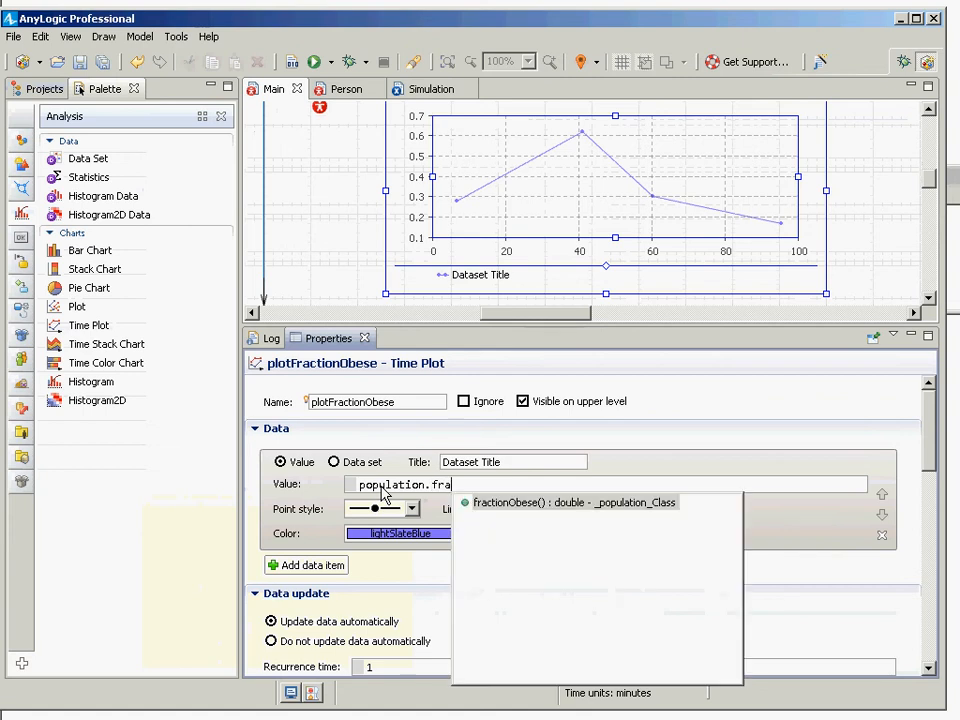
{"action": "key", "text": "Return"}
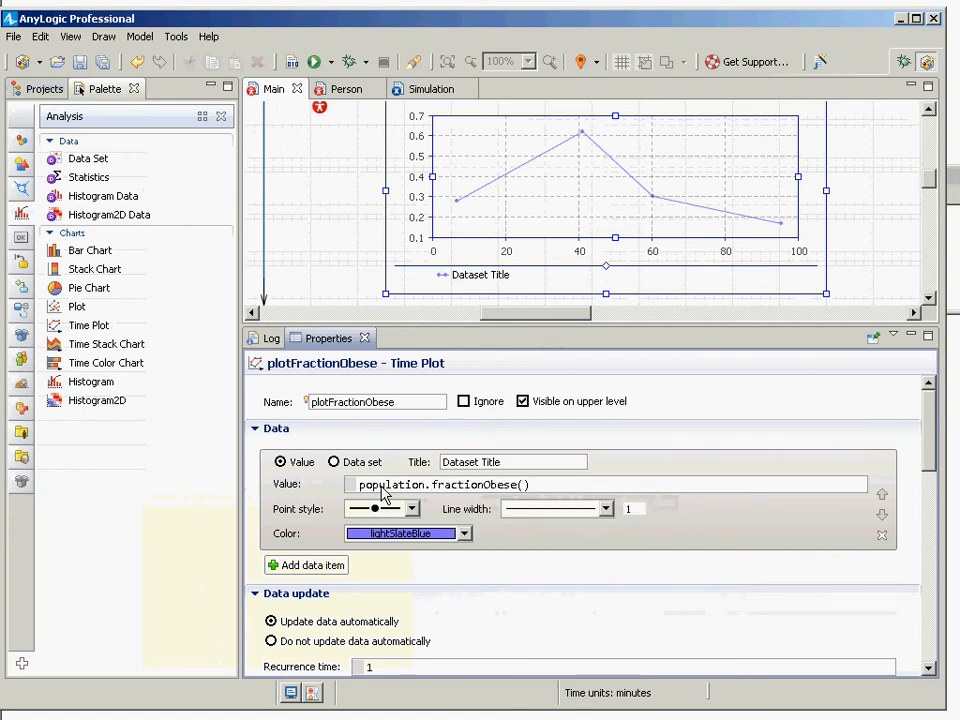
{"action": "left_click_drag", "start_coordinate": [528, 487], "coordinate": [350, 488]}
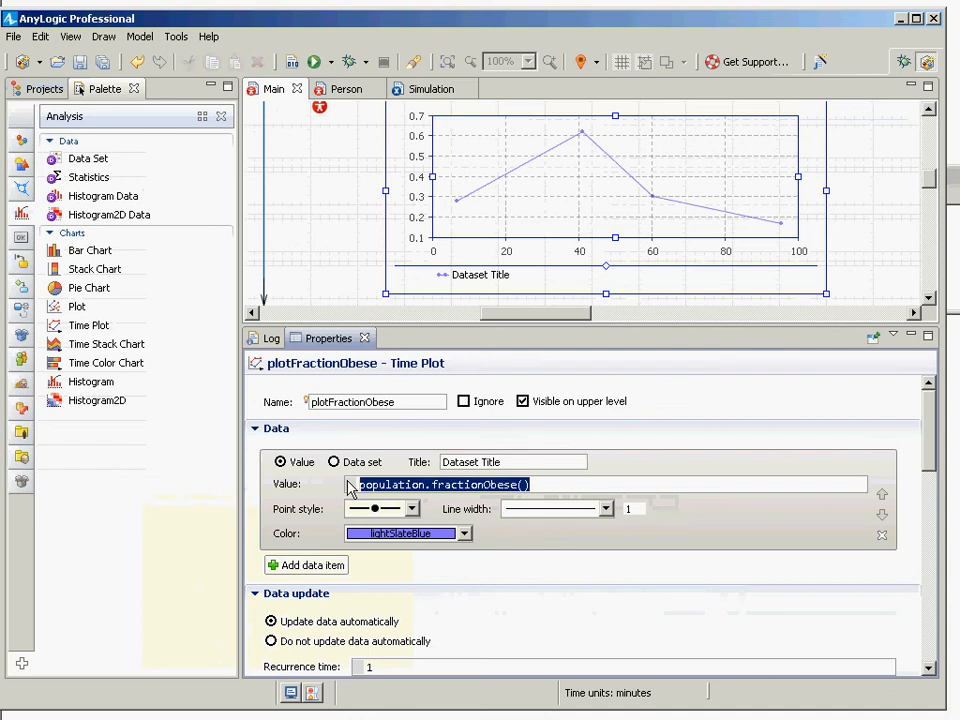
{"action": "key", "text": "ctrl+s"}
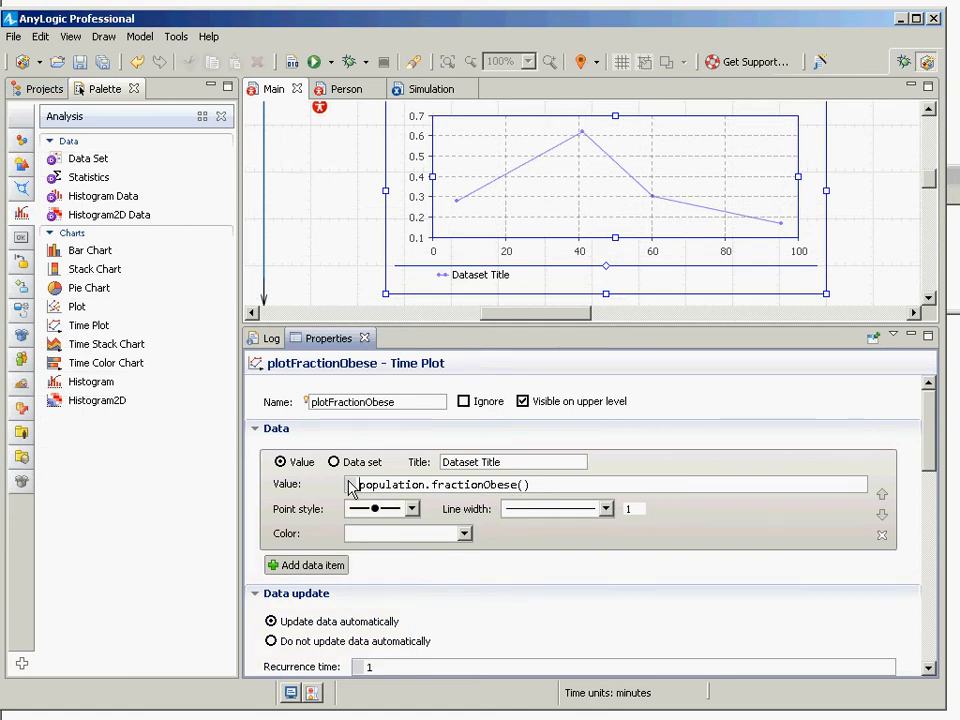
Step: Title the plotted data item "Fraction Obese"
{"action": "left_click_drag", "start_coordinate": [546, 462], "coordinate": [418, 461]}
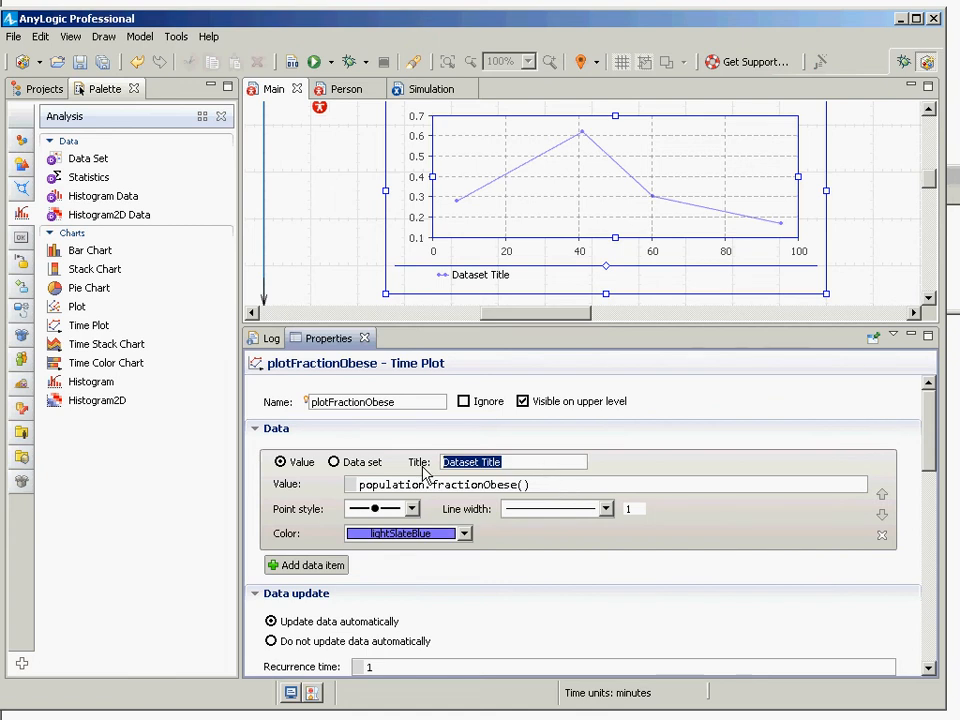
{"action": "type", "text": "Fraction Obese"}
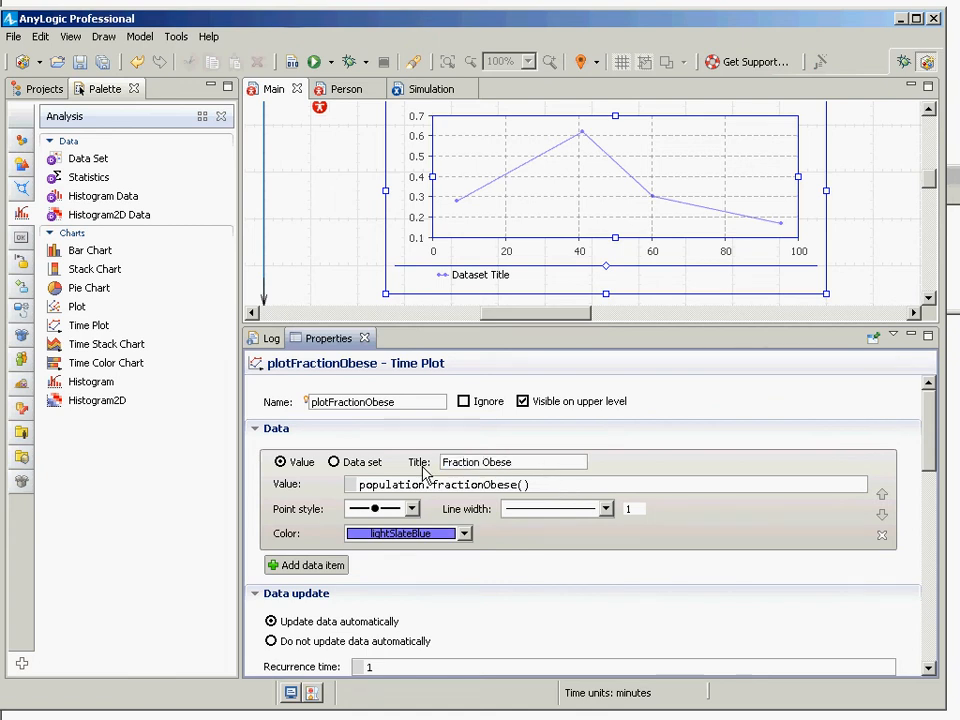
{"action": "key", "text": "Return"}
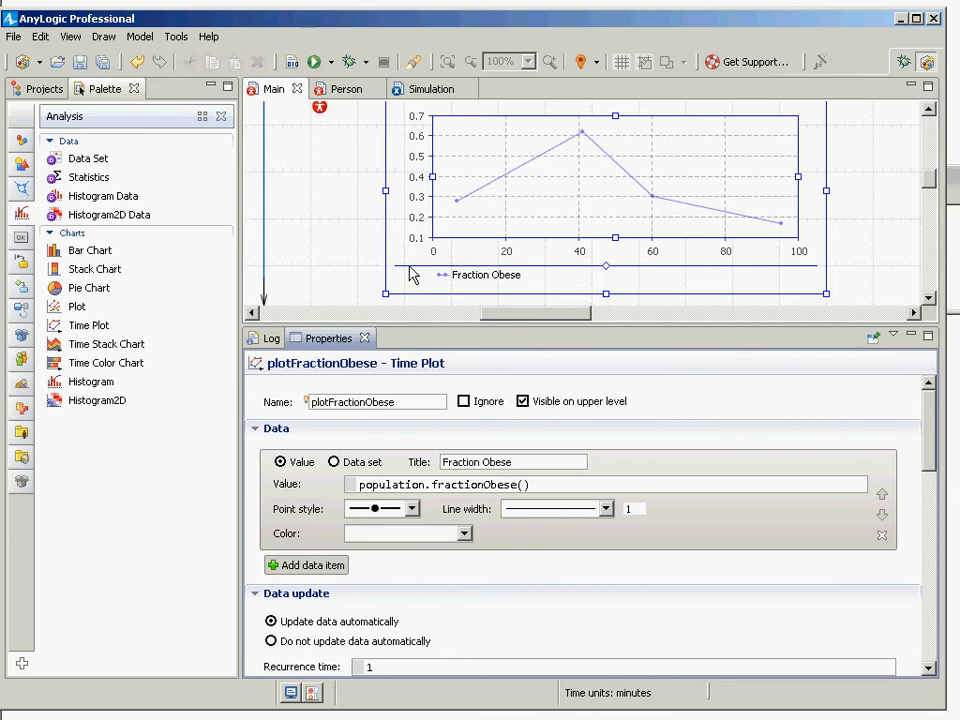
Step: Build the model and start a run of the Simulation experiment
{"action": "left_click", "coordinate": [42, 89]}
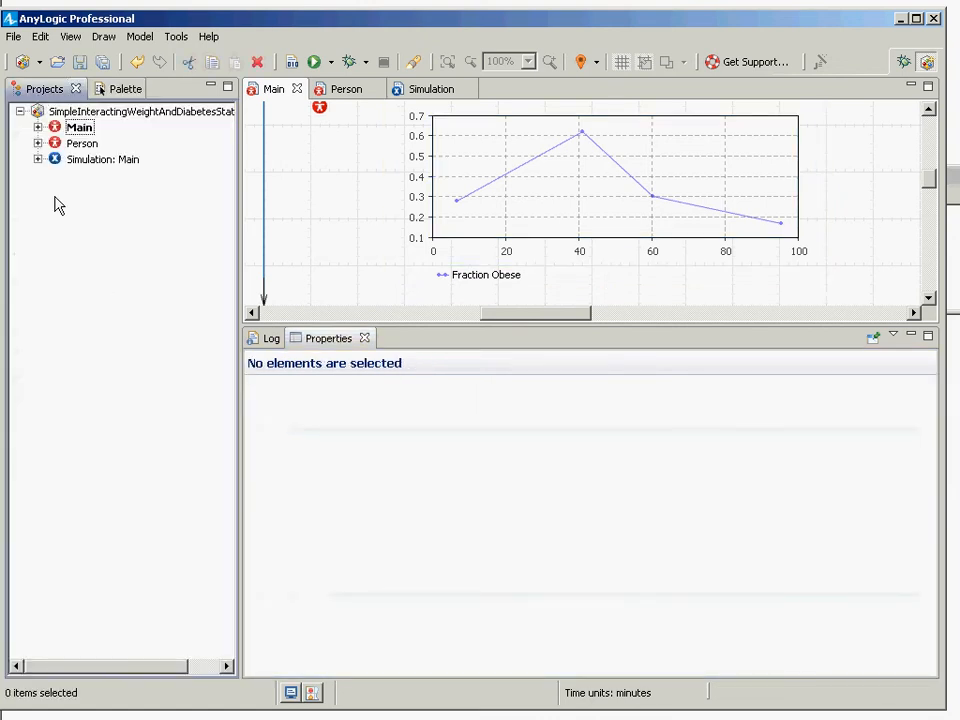
{"action": "left_click", "coordinate": [70, 165]}
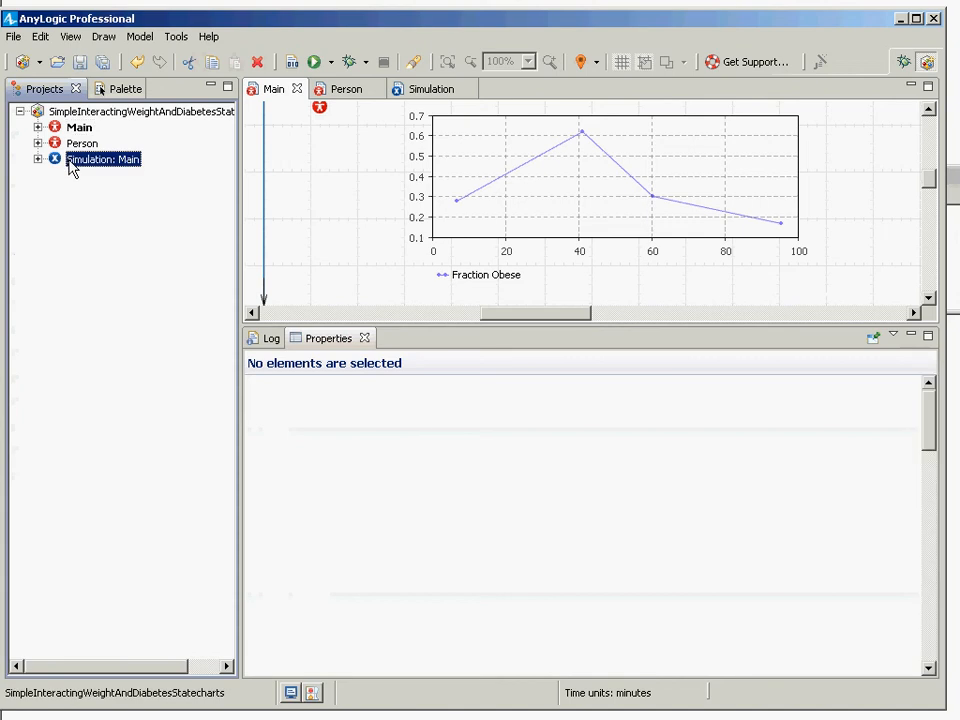
{"action": "right_click", "coordinate": [70, 165]}
{"action": "left_click", "coordinate": [100, 361]}
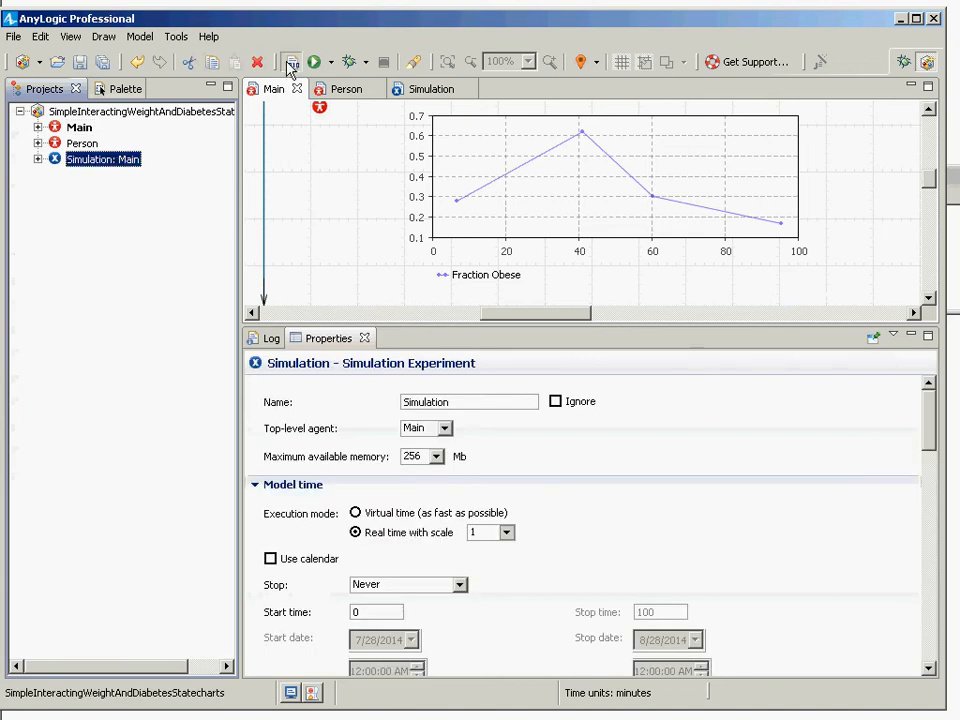
{"action": "right_click", "coordinate": [95, 162]}
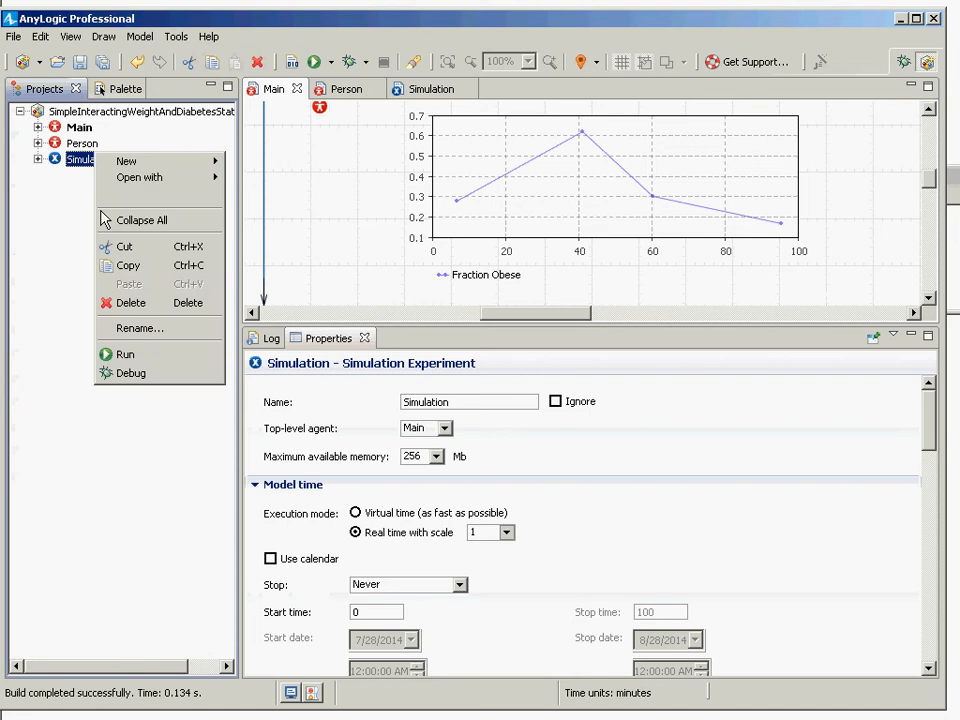
{"action": "left_click", "coordinate": [100, 350]}
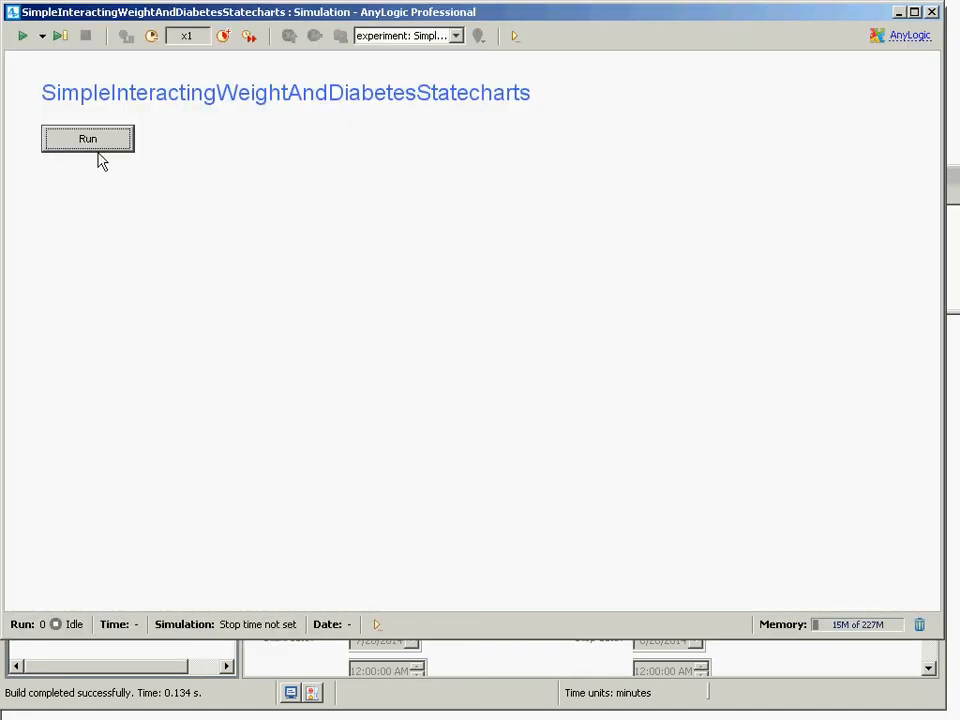
{"action": "left_click", "coordinate": [97, 156]}
Step: Watch the Fraction Obese plot in virtual time and in real time at x100 speed, and close the run
{"action": "left_click", "coordinate": [250, 35]}
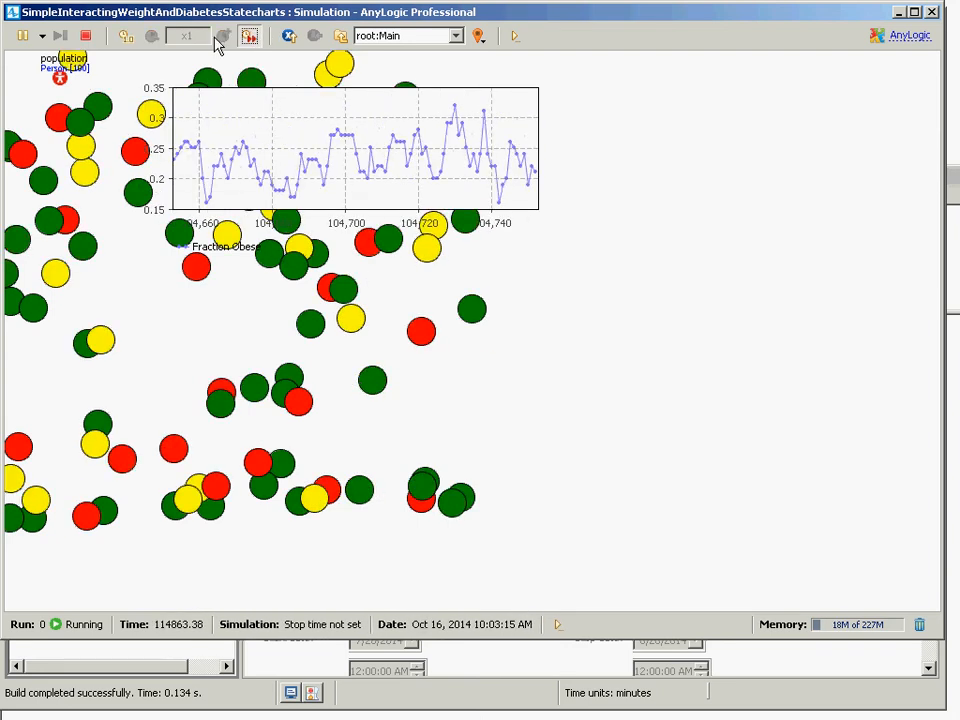
{"action": "left_click", "coordinate": [223, 36]}
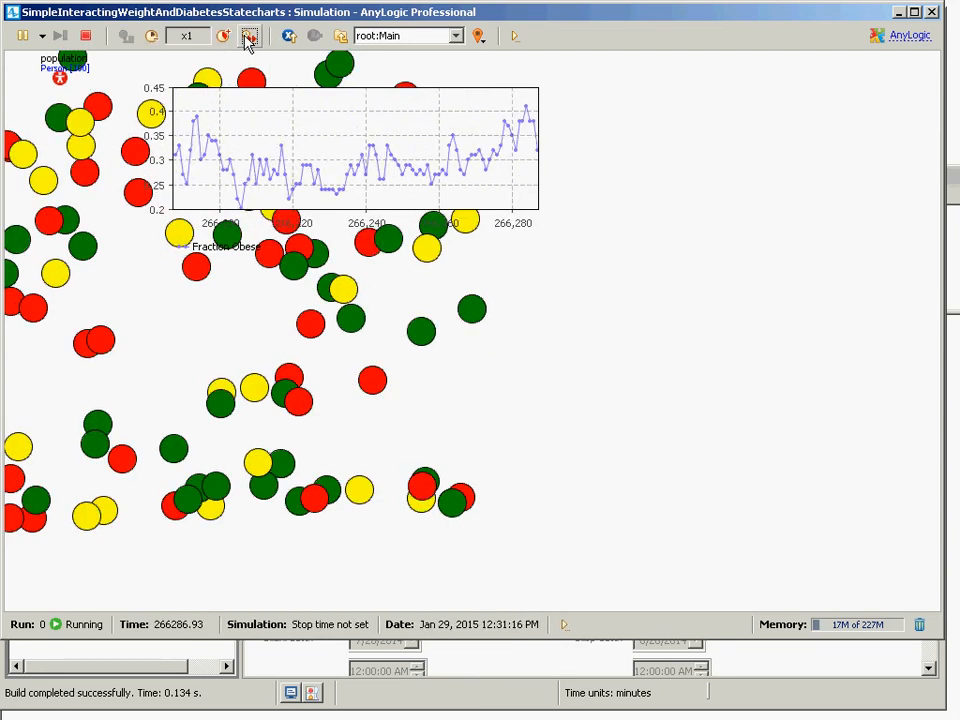
{"action": "left_click", "coordinate": [223, 36]}
{"action": "left_click", "coordinate": [223, 36]}
{"action": "left_click", "coordinate": [223, 36]}
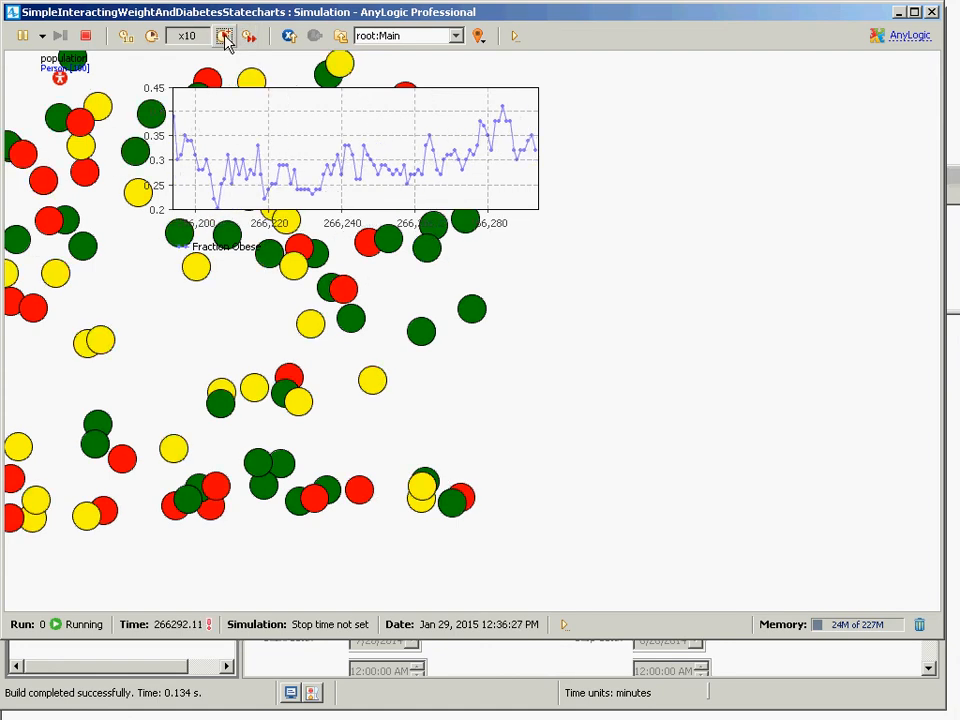
{"action": "left_click", "coordinate": [223, 36]}
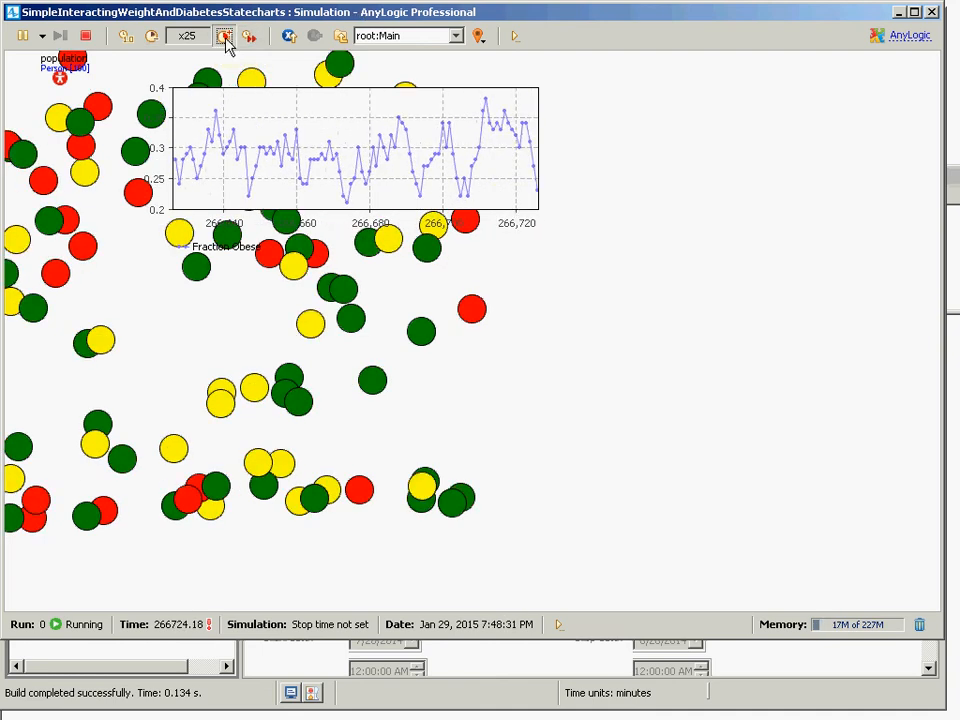
{"action": "left_click", "coordinate": [225, 38]}
{"action": "left_click", "coordinate": [225, 38]}
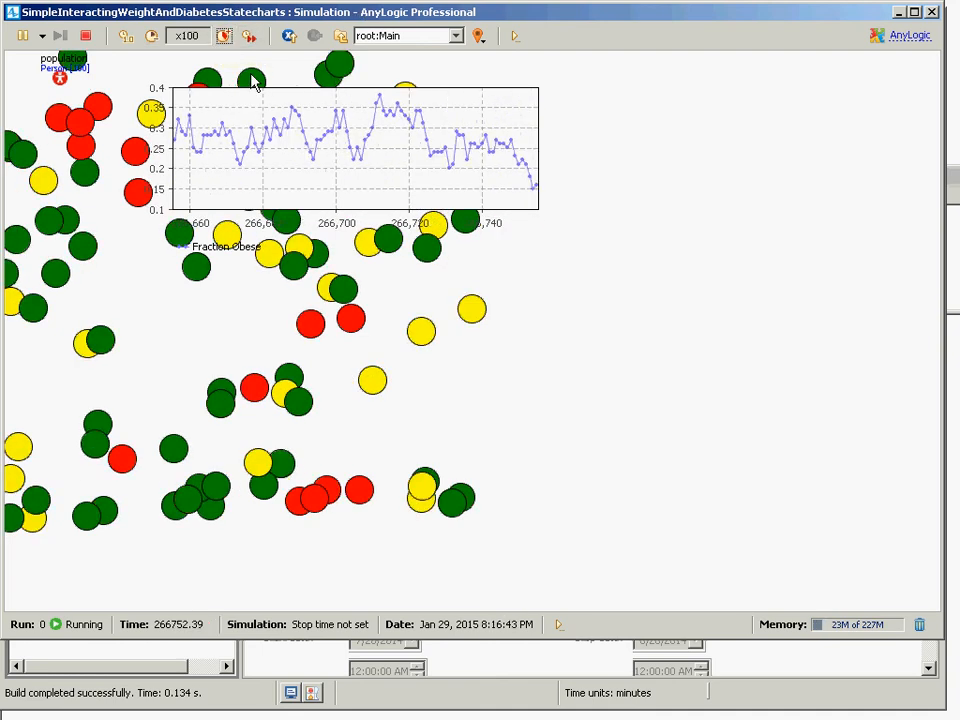
{"action": "left_click", "coordinate": [931, 12]}
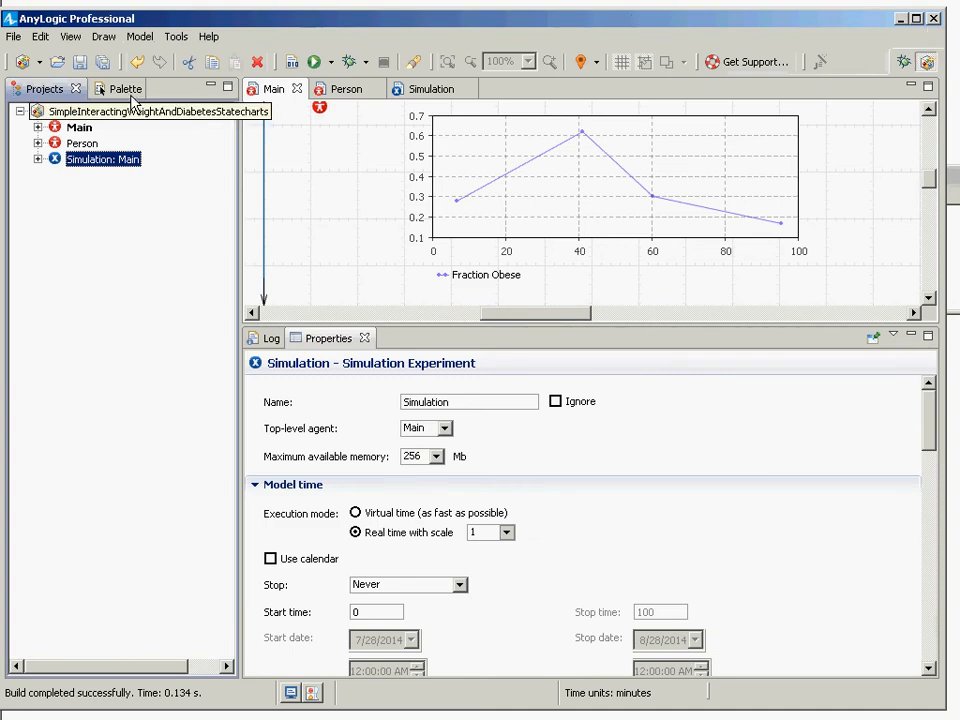
Step: Review the data item of the plotFractionObese time plot in Main, including its value expression
{"action": "left_click", "coordinate": [78, 127]}
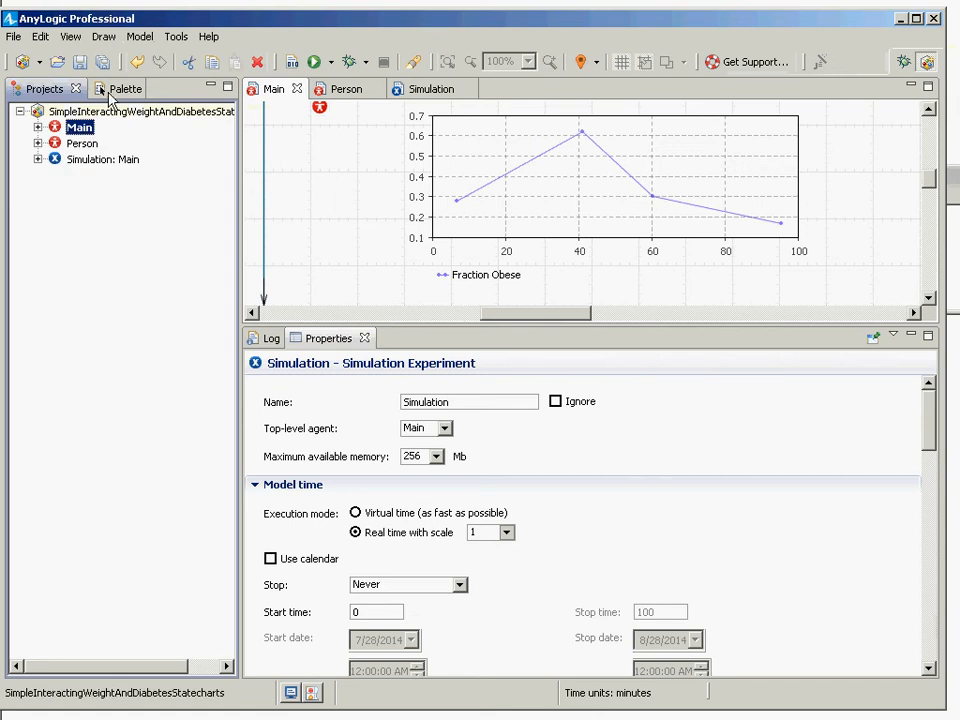
{"action": "left_click", "coordinate": [112, 90]}
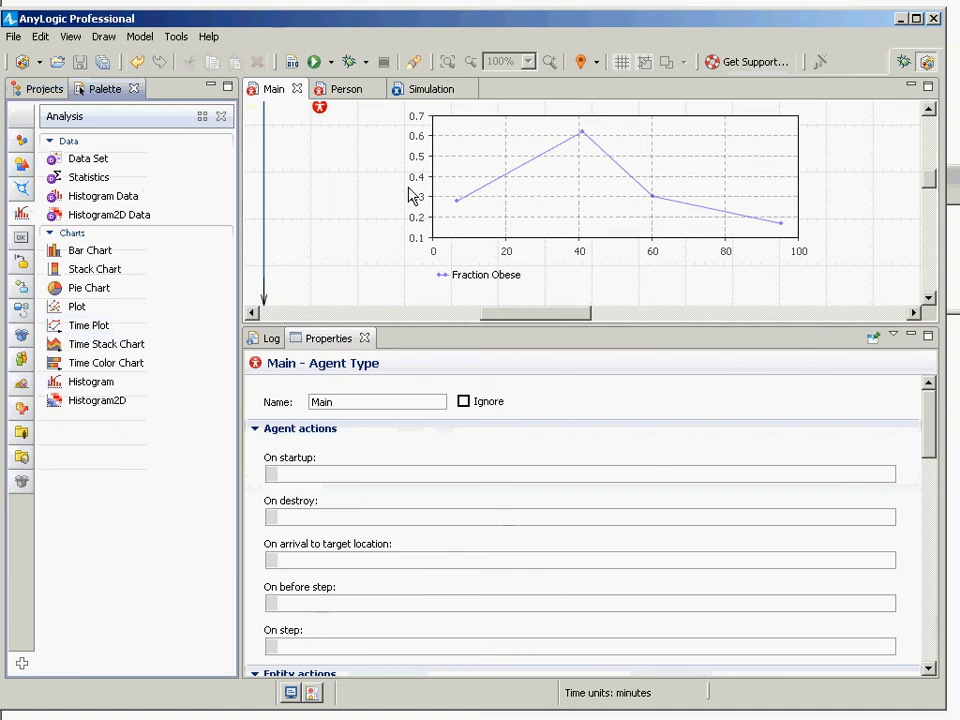
{"action": "left_click", "coordinate": [503, 185]}
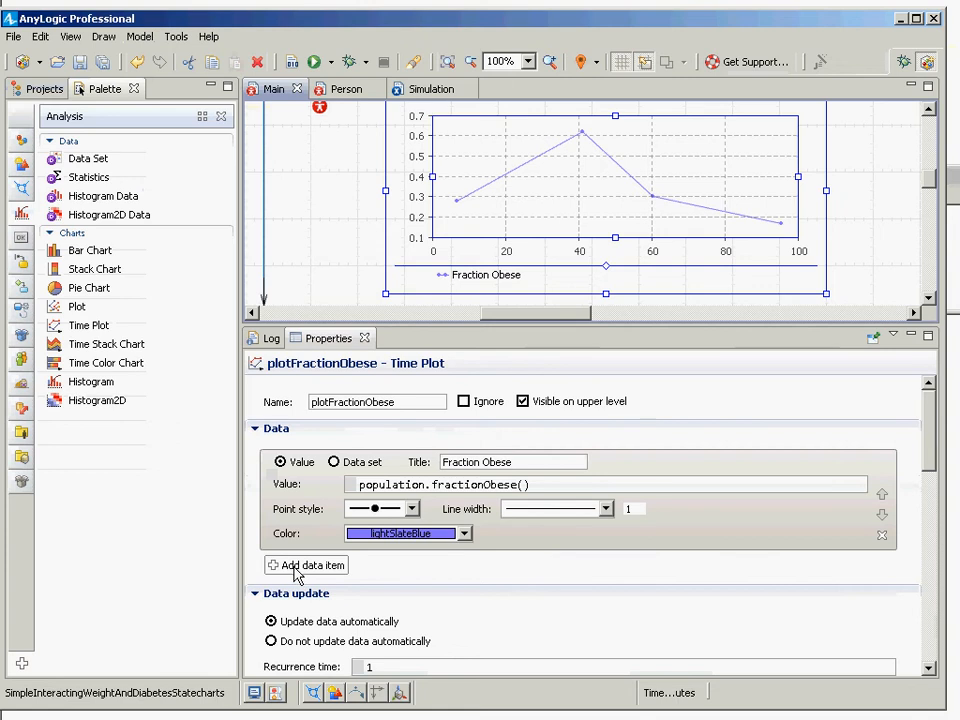
{"action": "left_click", "coordinate": [280, 463]}
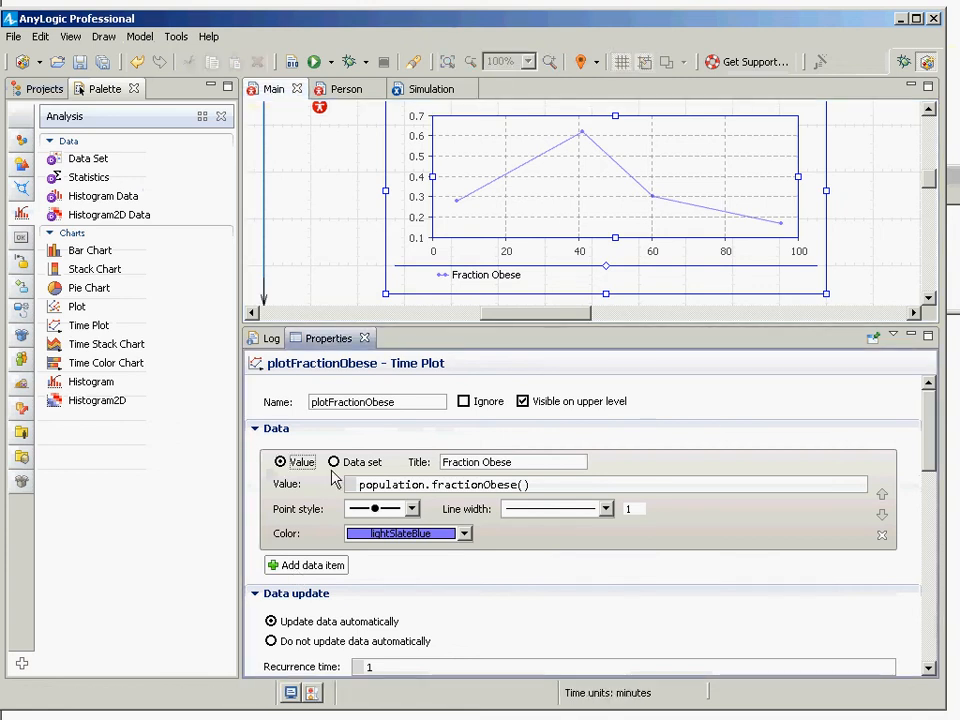
{"action": "left_click_drag", "start_coordinate": [560, 486], "coordinate": [350, 508]}
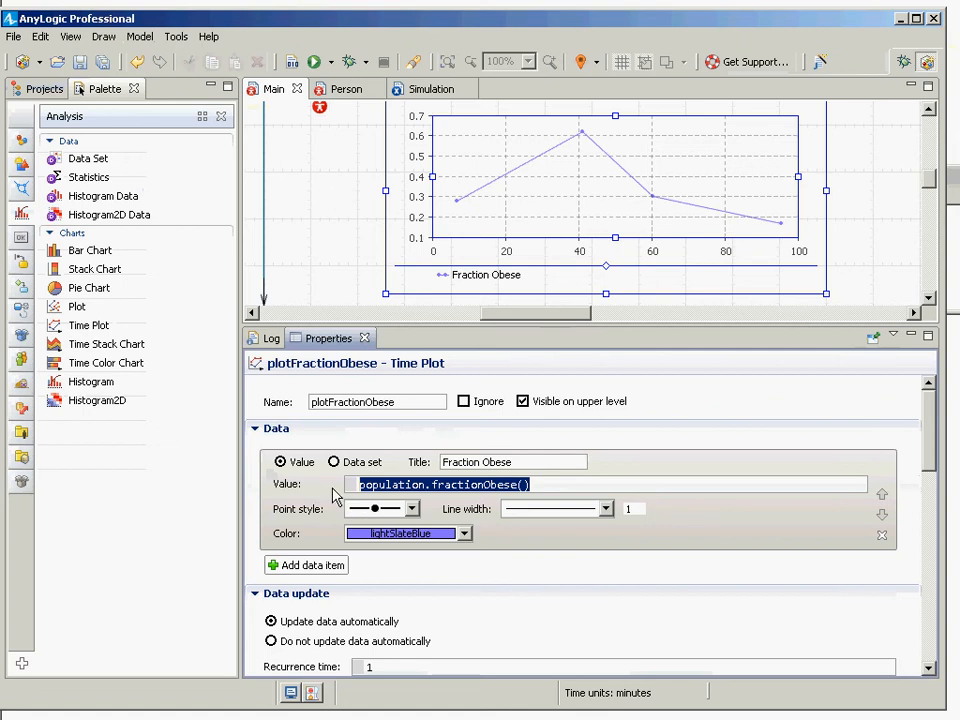
Step: Examine the fractionObese statistic defined on the population agents in Main
{"action": "left_click", "coordinate": [321, 108]}
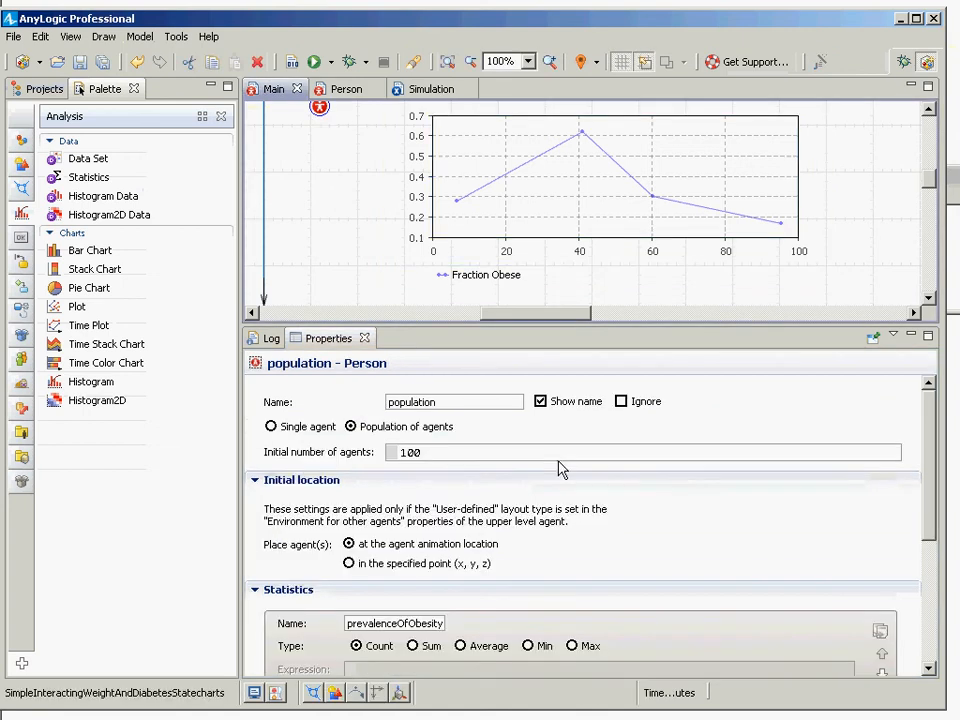
{"action": "left_click_drag", "start_coordinate": [926, 446], "coordinate": [926, 521]}
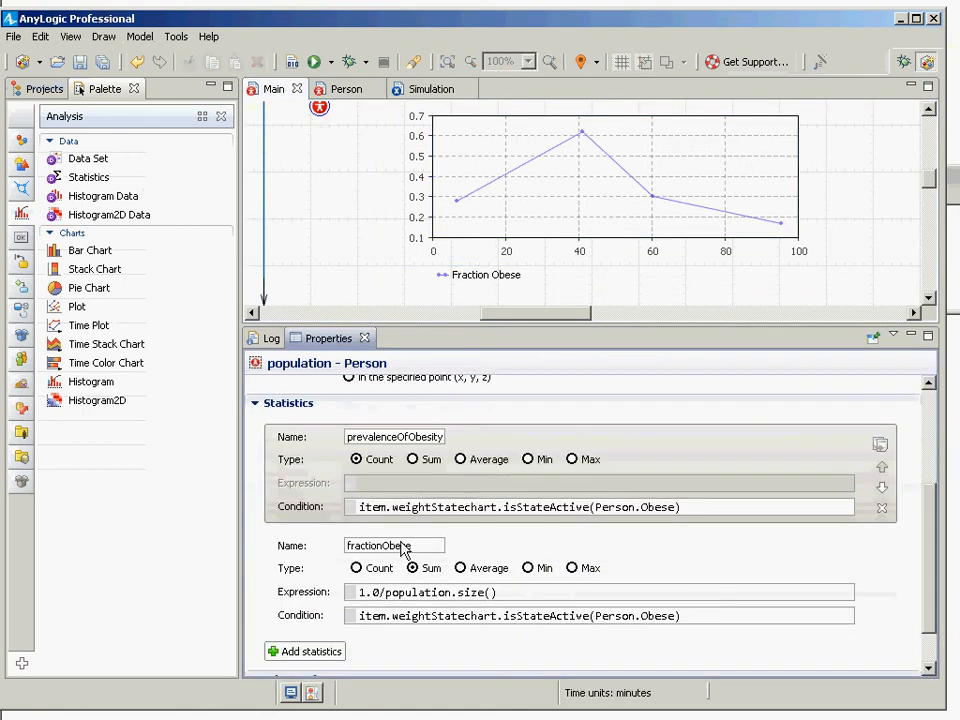
{"action": "double_click", "coordinate": [400, 546]}
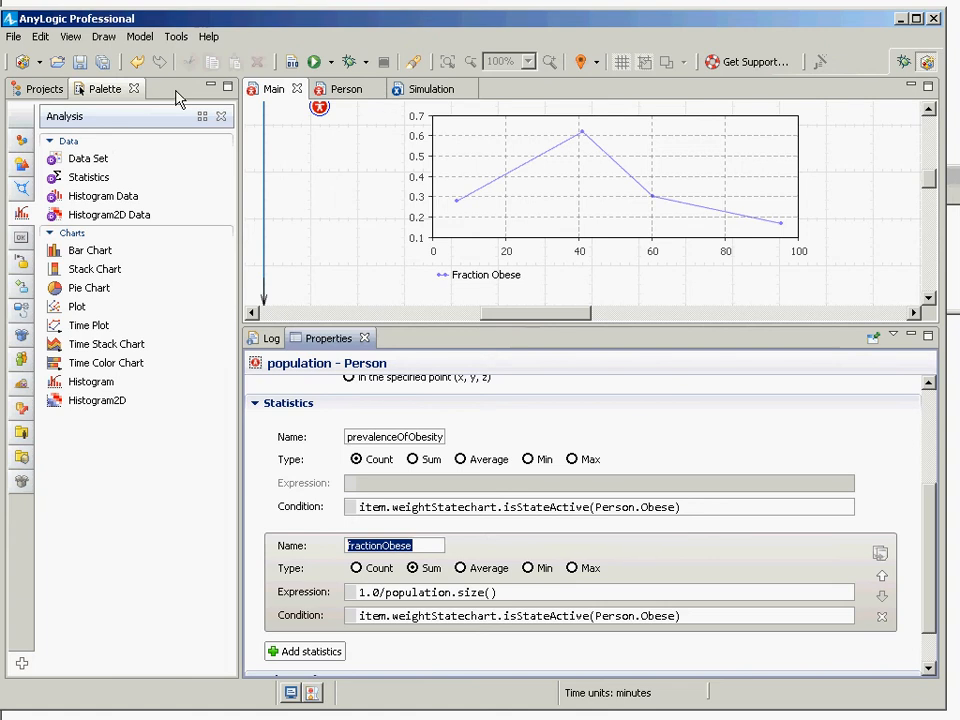
Step: Copy the time plot's value expression population.fractionObese() and replace the Notepad text with it
{"action": "left_click", "coordinate": [40, 89]}
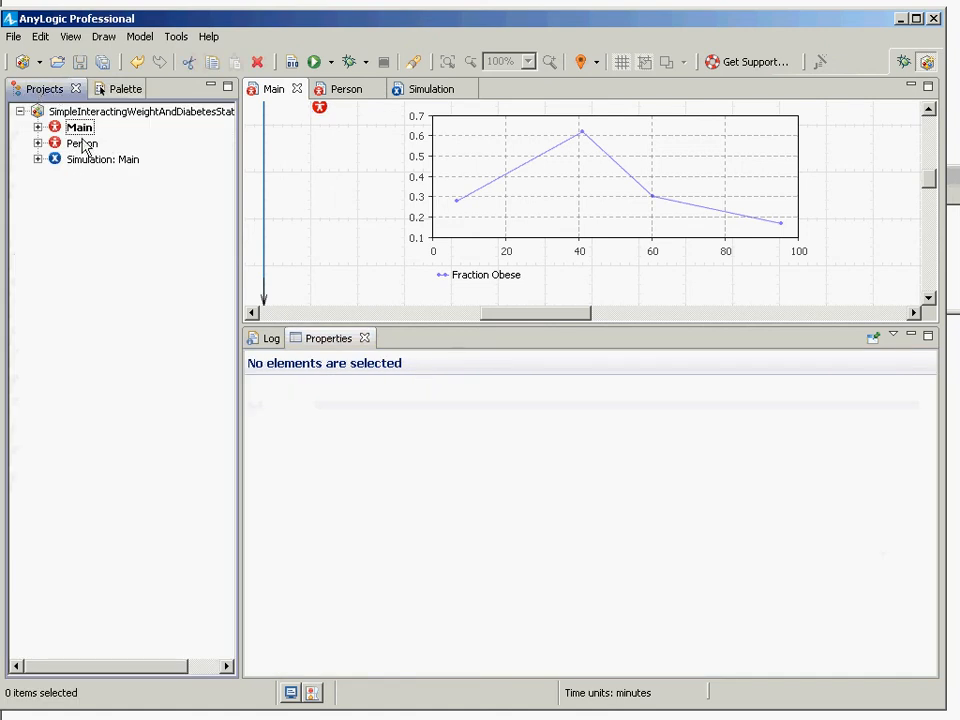
{"action": "left_click", "coordinate": [436, 206]}
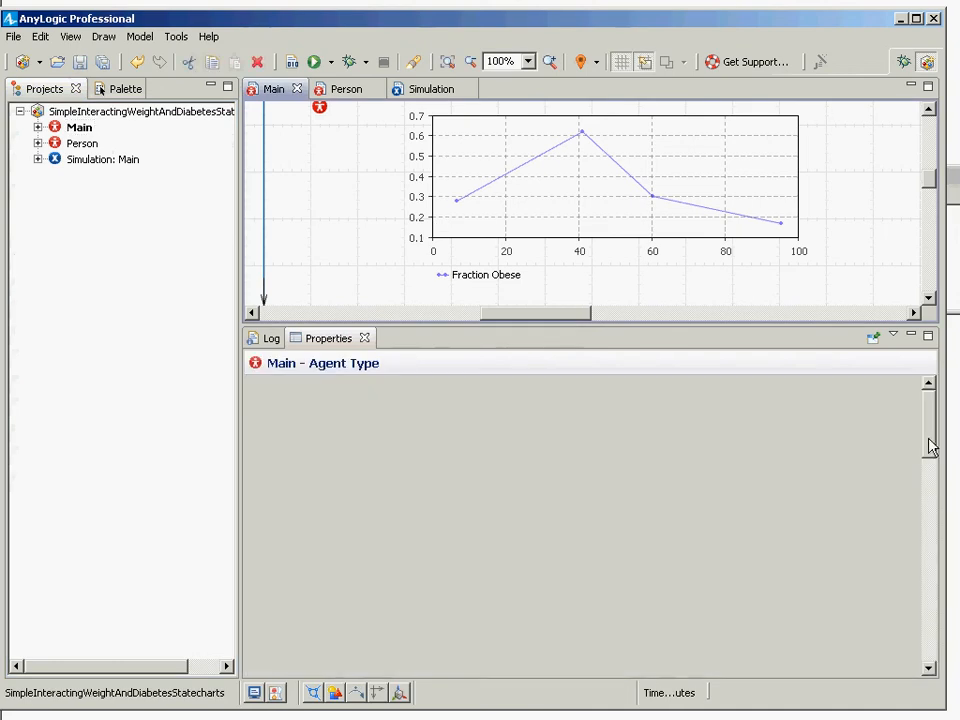
{"action": "left_click_drag", "start_coordinate": [929, 439], "coordinate": [929, 410]}
{"action": "left_click", "coordinate": [549, 484]}
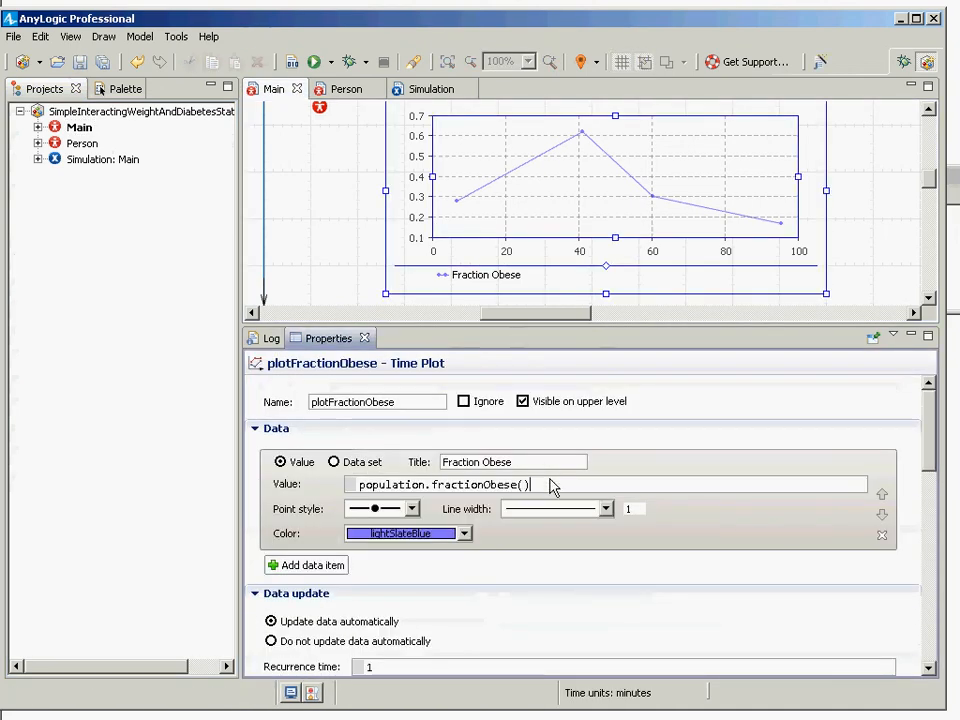
{"action": "left_click_drag", "start_coordinate": [549, 484], "coordinate": [330, 485]}
{"action": "key", "text": "ctrl+c"}
{"action": "key", "text": "alt+Tab"}
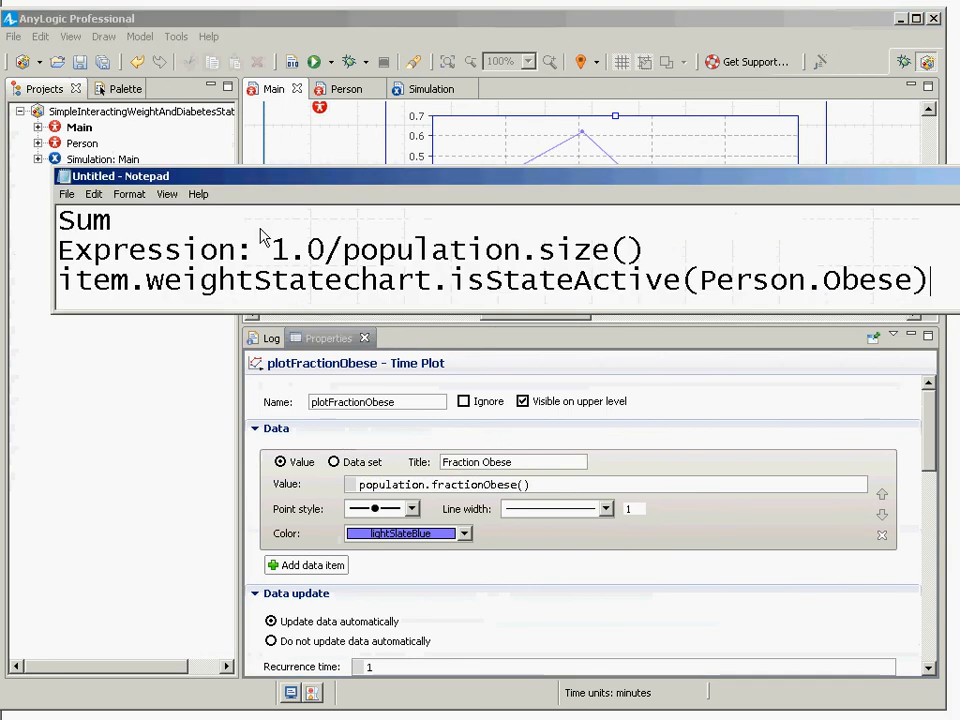
{"action": "key", "text": "ctrl+a"}
{"action": "key", "text": "ctrl+v"}
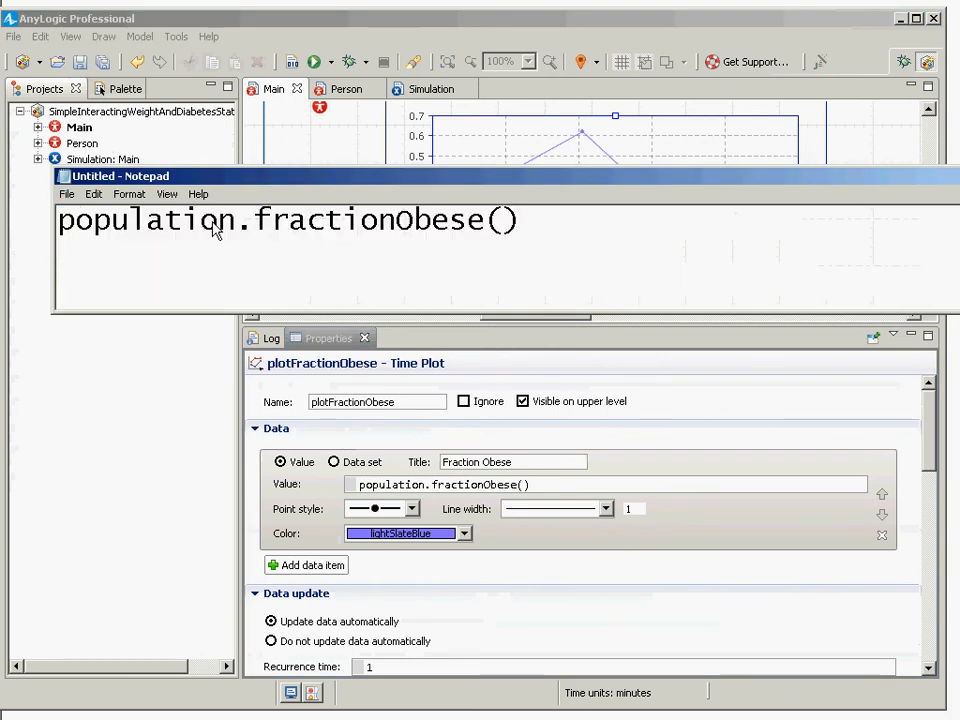
Step: Highlight the population name, the statistic name and the parentheses of the expression in Notepad, and return to AnyLogic
{"action": "left_click_drag", "start_coordinate": [236, 231], "coordinate": [30, 219]}
{"action": "left_click_drag", "start_coordinate": [257, 222], "coordinate": [530, 226]}
{"action": "left_click", "coordinate": [495, 221]}
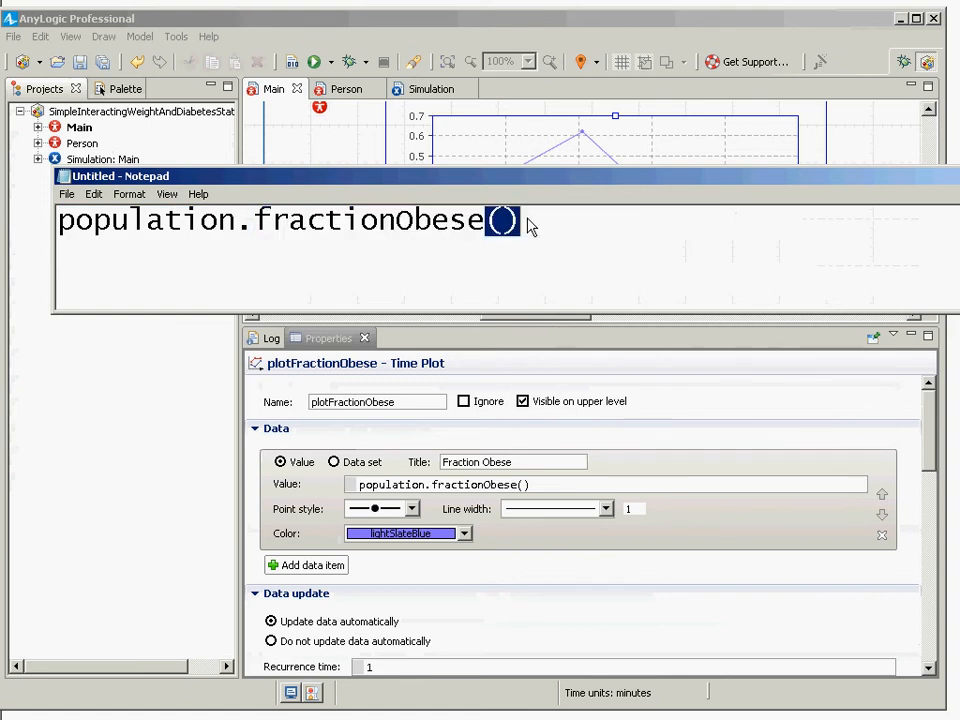
{"action": "key", "text": "alt+Tab"}
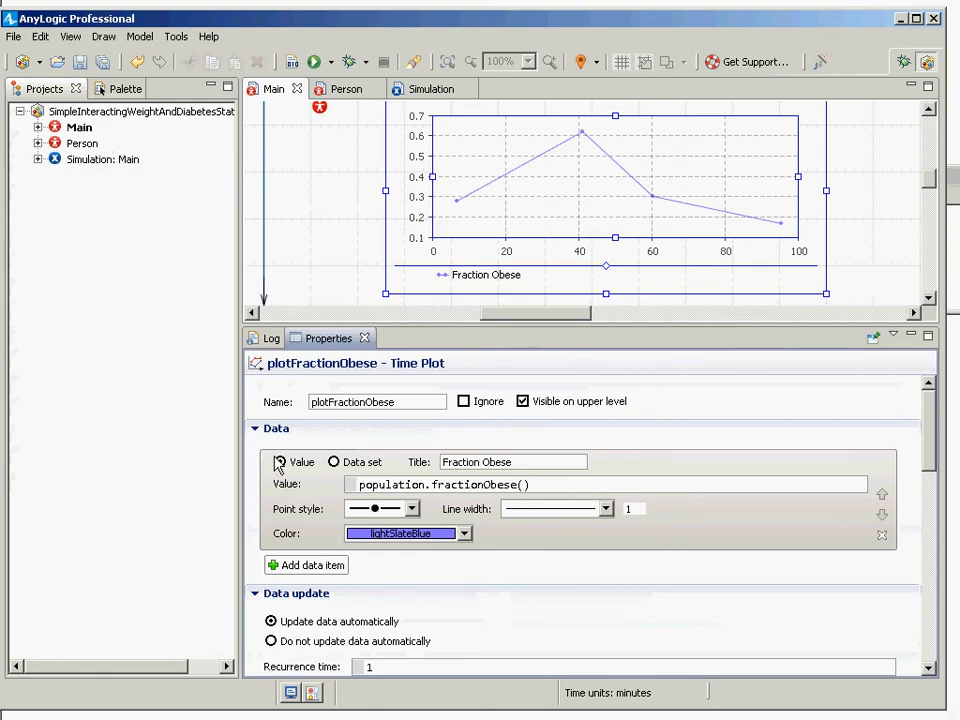
Step: Run the Simulation experiment again and raise the real-time speed to x5 to watch the Fraction Obese plot
{"action": "left_click", "coordinate": [100, 164]}
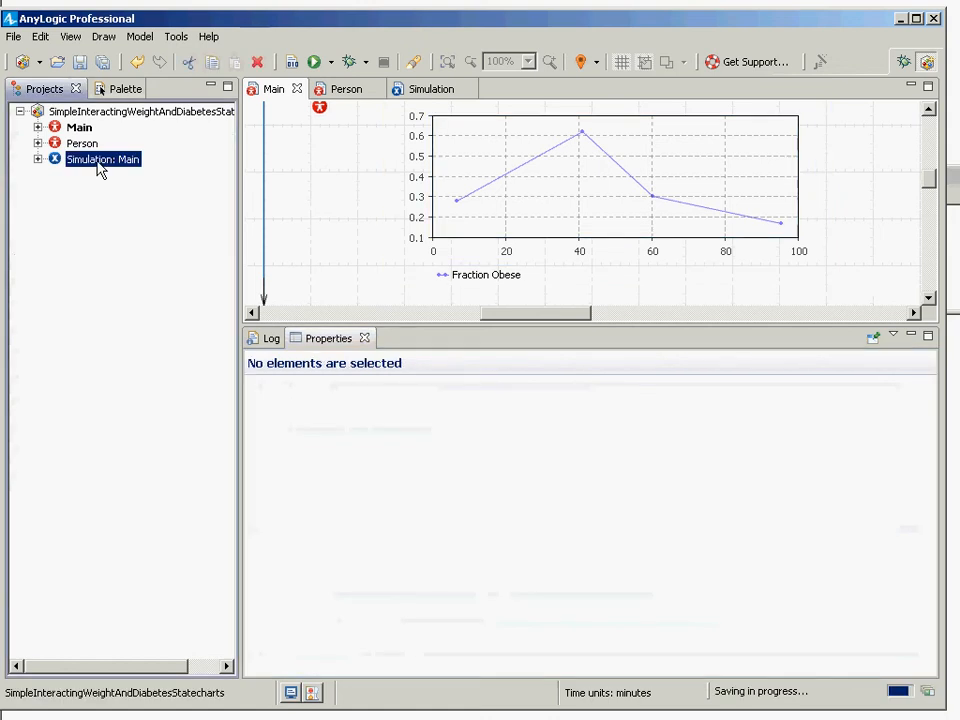
{"action": "right_click", "coordinate": [74, 160]}
{"action": "left_click", "coordinate": [137, 368]}
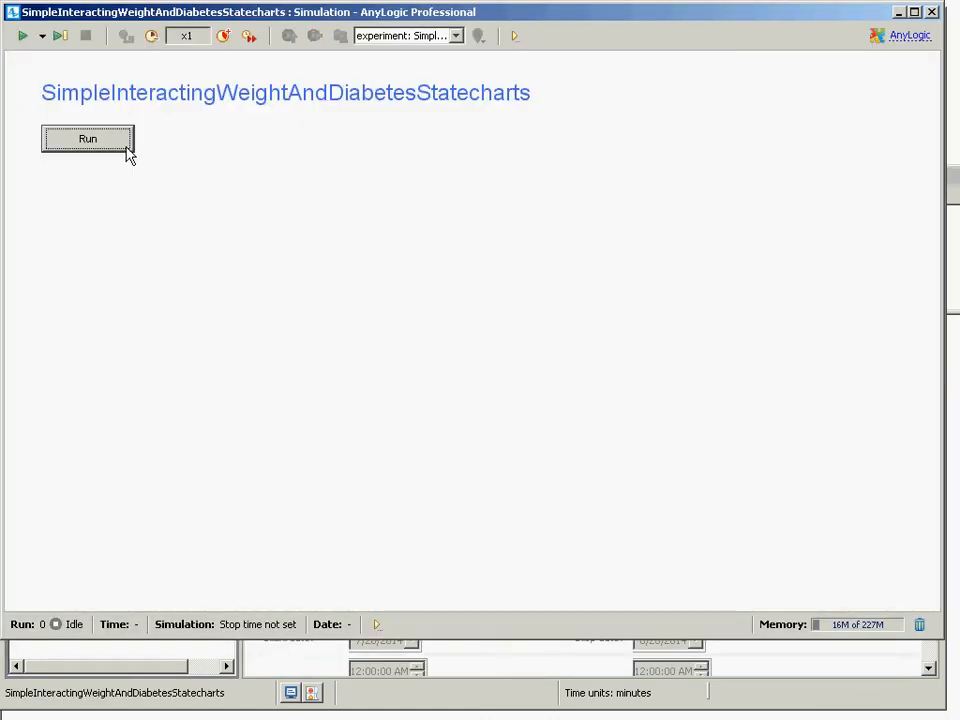
{"action": "left_click", "coordinate": [126, 148]}
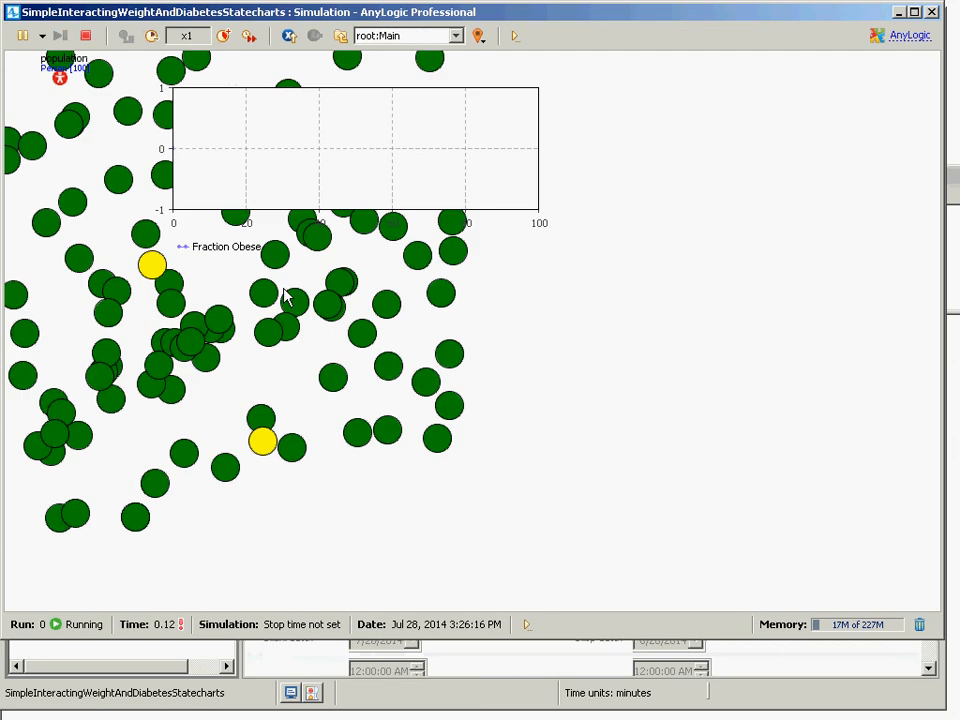
{"action": "left_click", "coordinate": [224, 38]}
{"action": "left_click", "coordinate": [225, 38]}
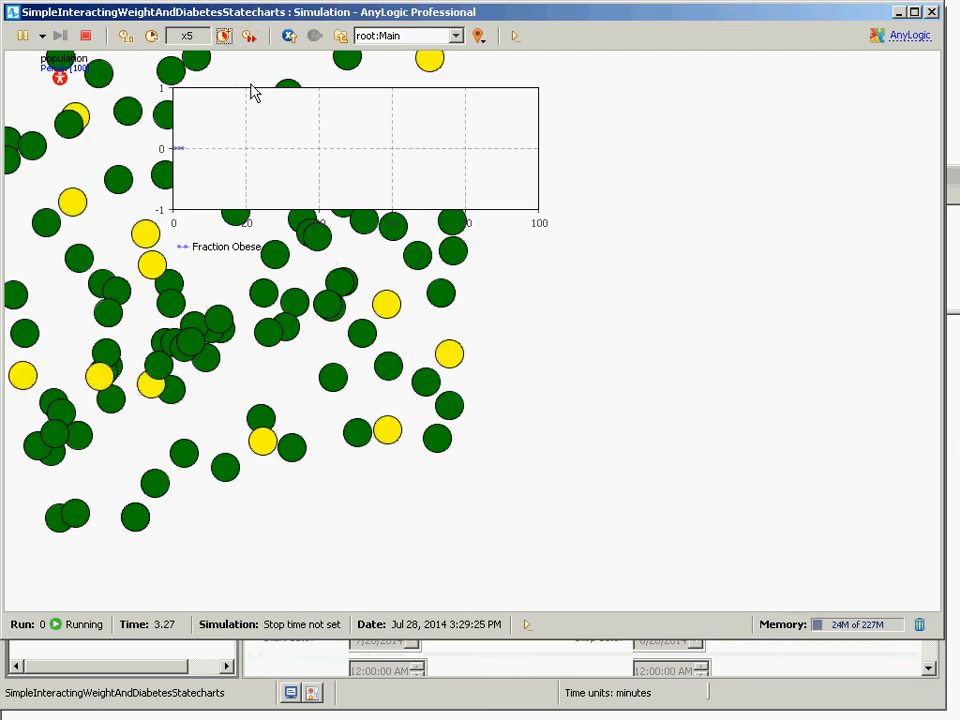
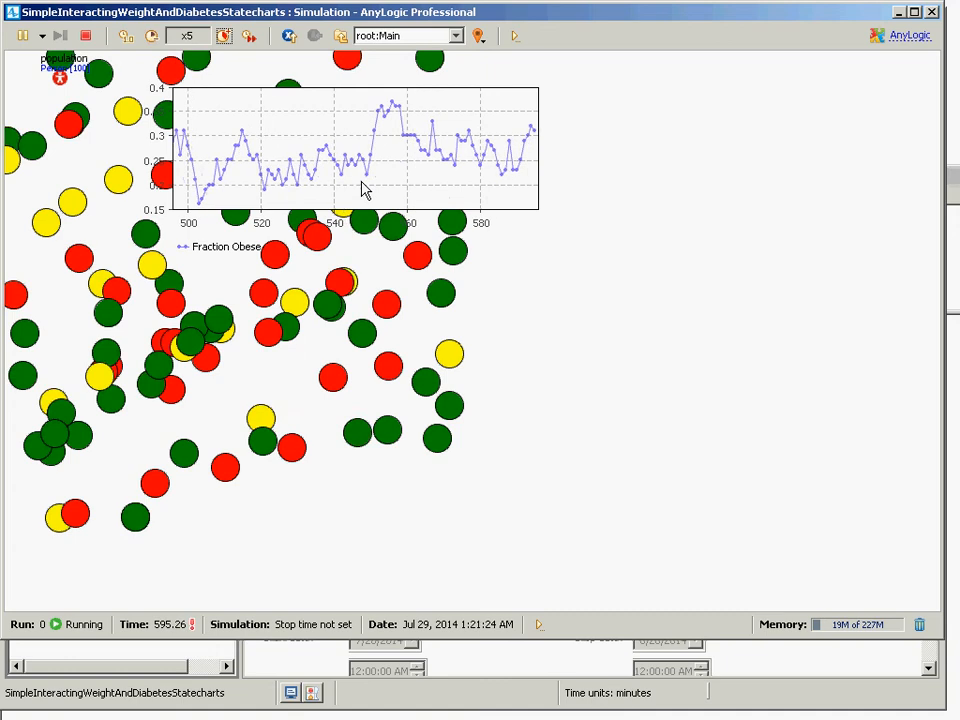
Step: Return to the model editor and inspect the value expression of the plotFractionObese time plot
{"action": "key", "text": "alt+Tab"}
{"action": "left_click", "coordinate": [540, 182]}
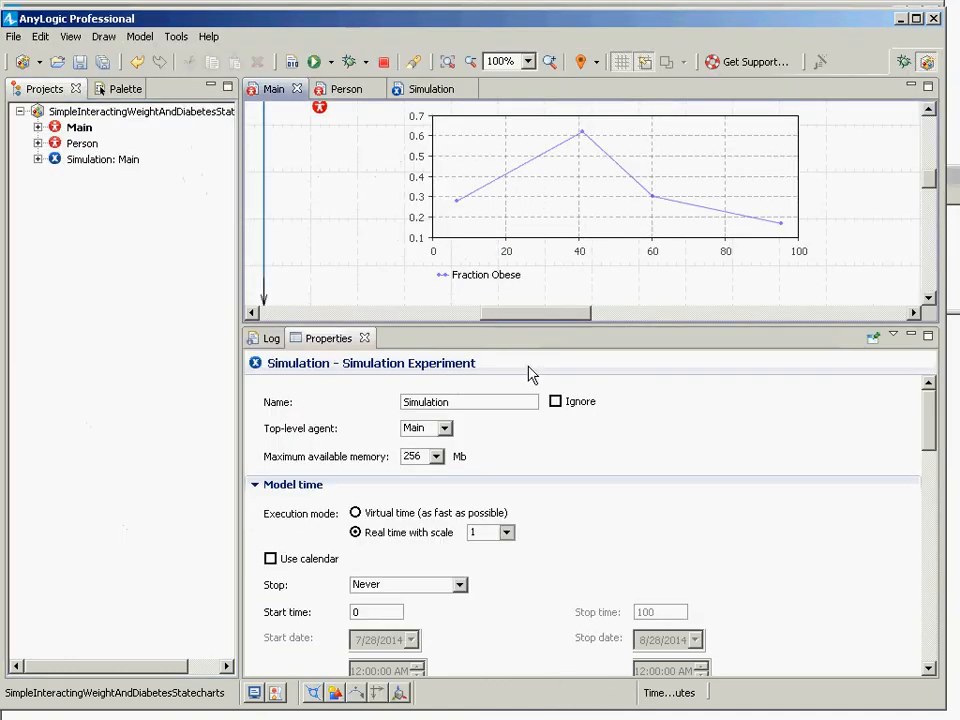
{"action": "left_click", "coordinate": [507, 187]}
{"action": "left_click", "coordinate": [516, 484]}
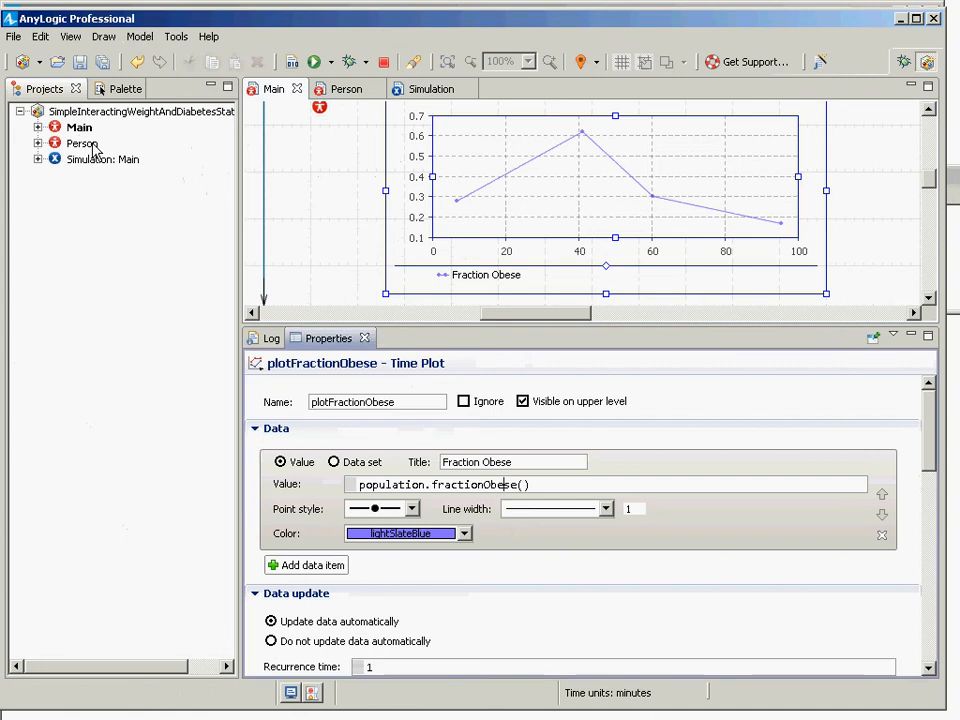
Step: Bring up the statistics defined for the population agents in Main
{"action": "left_click", "coordinate": [79, 127]}
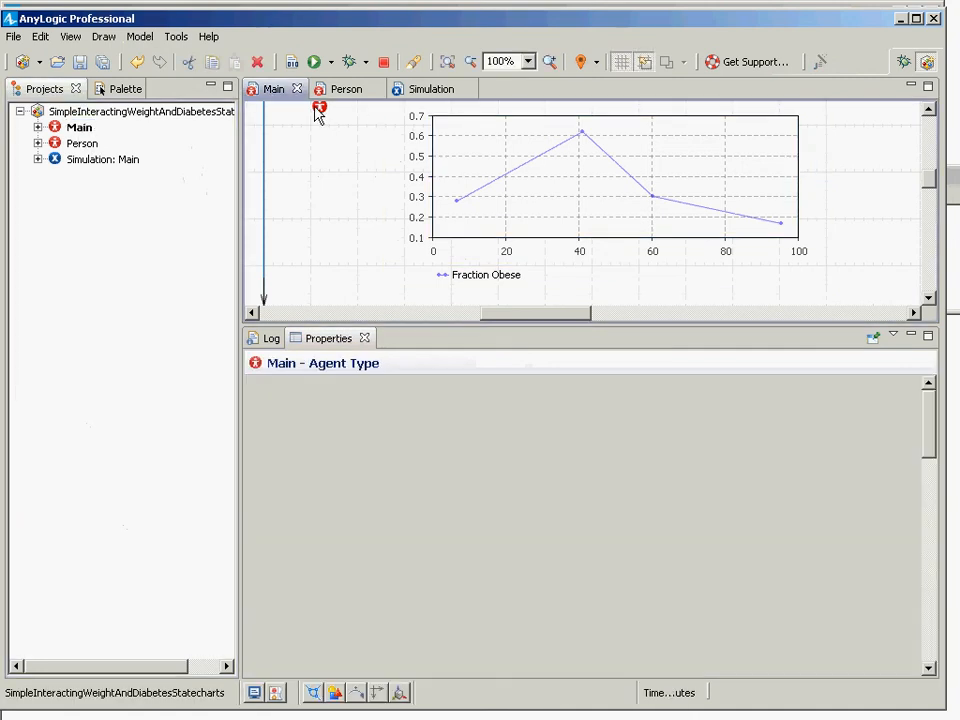
{"action": "left_click", "coordinate": [318, 107]}
{"action": "left_click_drag", "start_coordinate": [927, 470], "coordinate": [931, 585]}
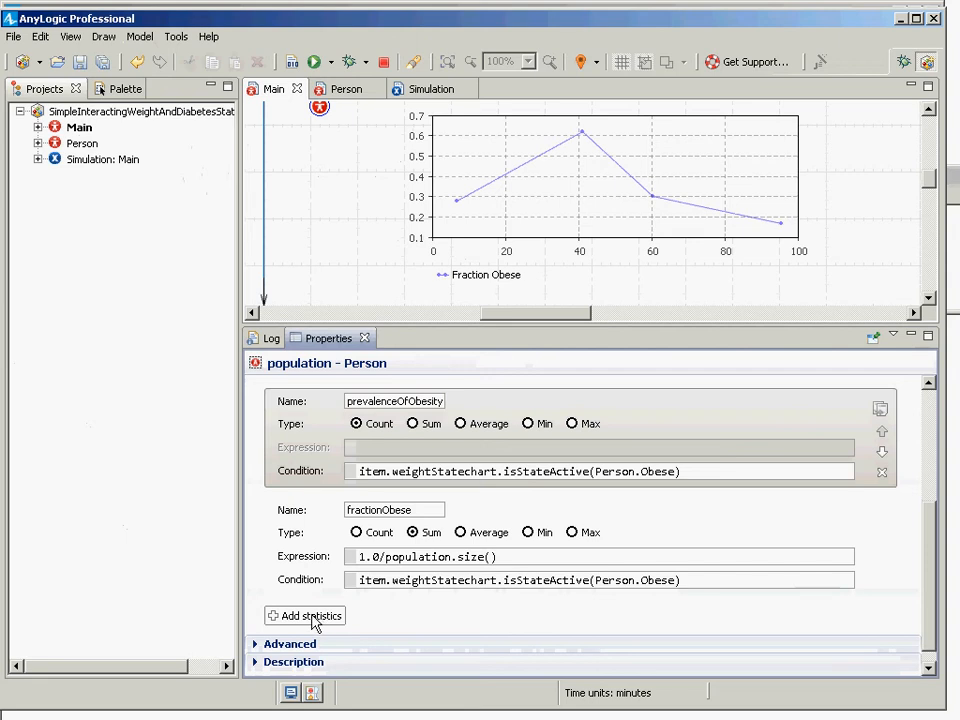
Step: Open the Person agent type's diagram and enlarge the canvas to make room beside the weight statechart
{"action": "left_click", "coordinate": [346, 91]}
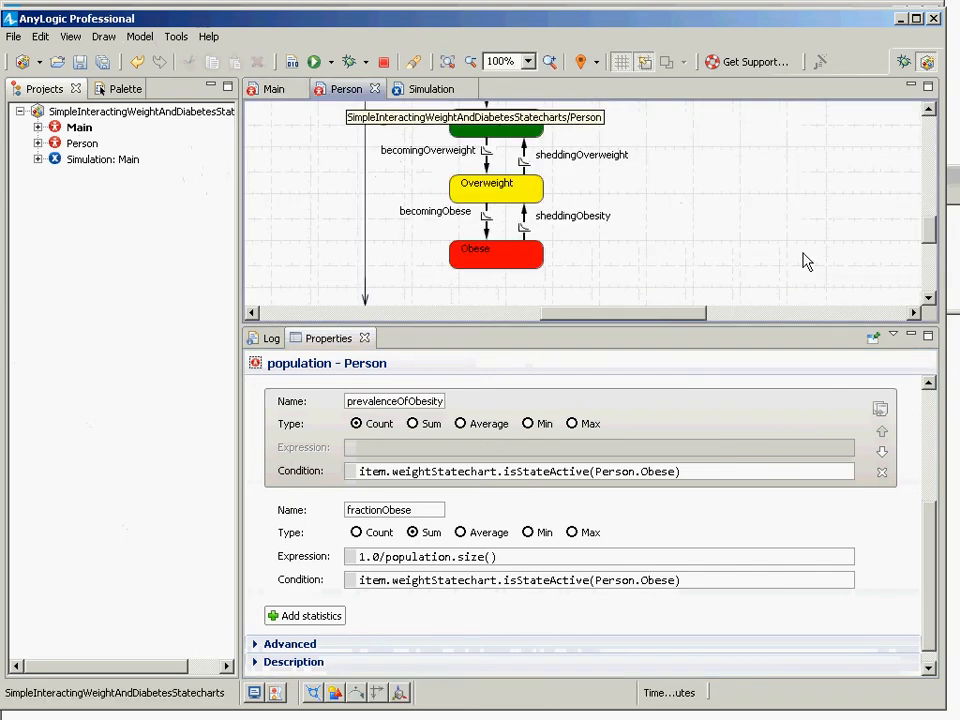
{"action": "left_click_drag", "start_coordinate": [649, 315], "coordinate": [720, 315]}
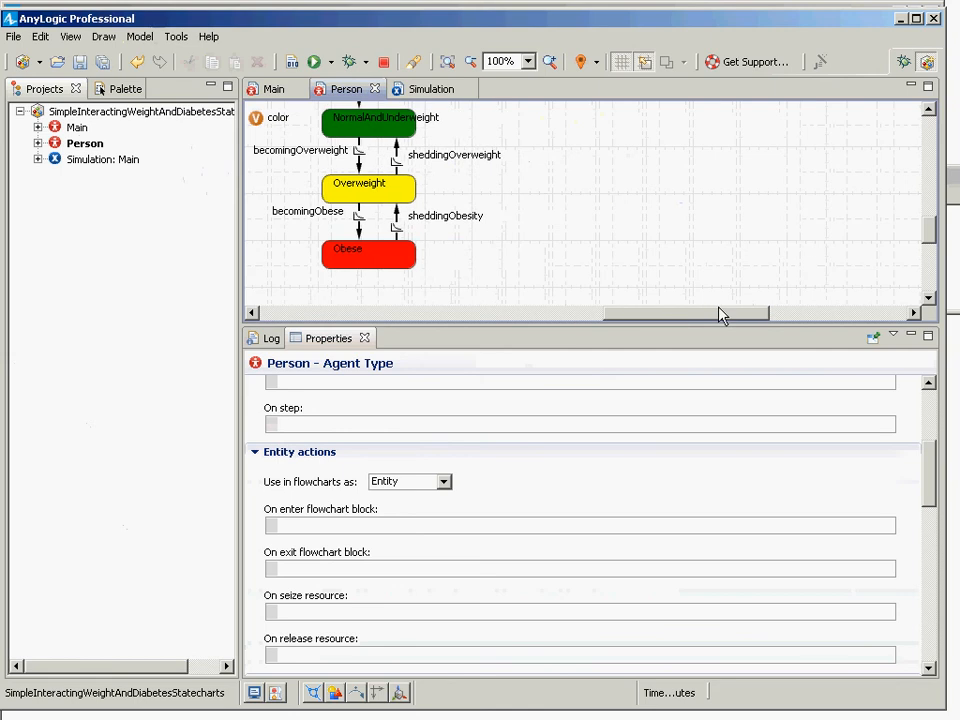
{"action": "scroll", "coordinate": [740, 288], "scroll_direction": "up", "scroll_amount": 1}
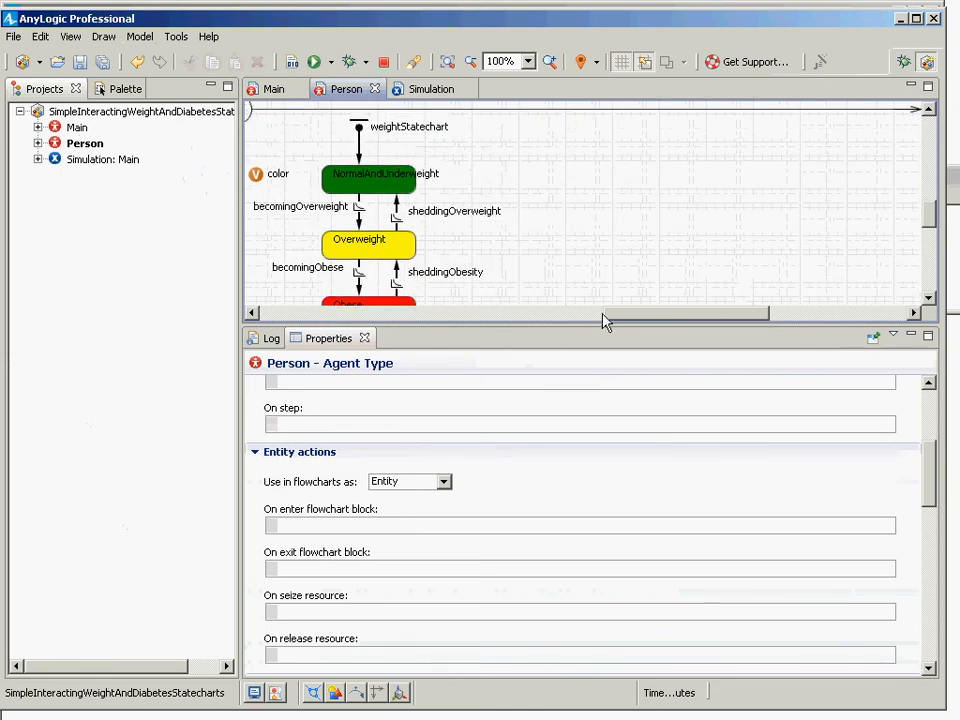
{"action": "left_click_drag", "start_coordinate": [604, 335], "coordinate": [622, 500]}
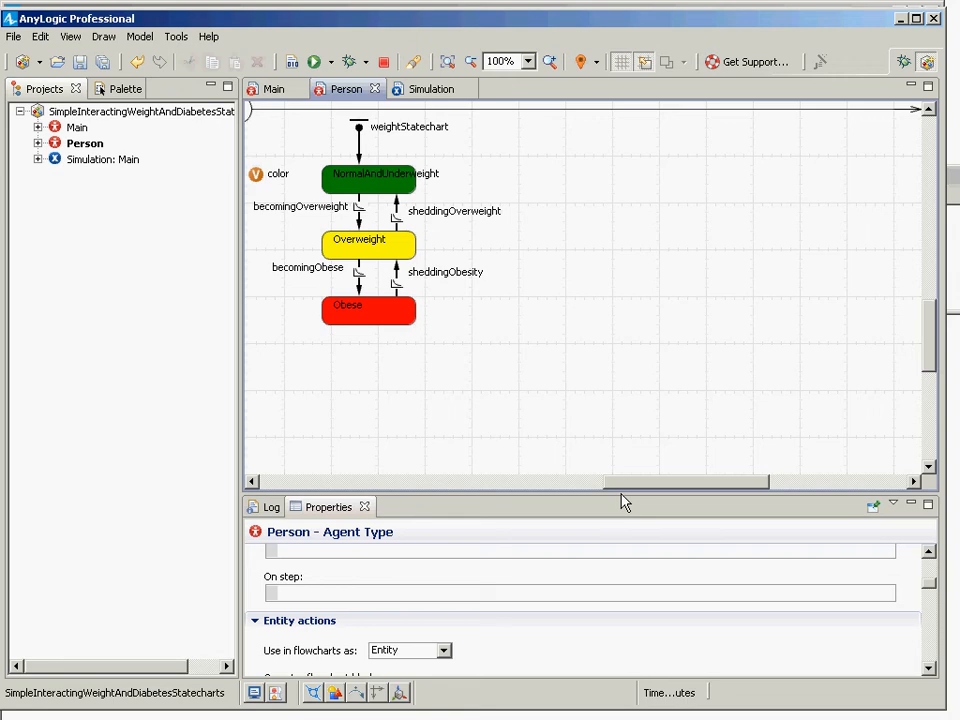
Step: Add a statechart entry point named diabetesStatechart beside weightStatechart in the Person diagram
{"action": "left_click", "coordinate": [105, 89]}
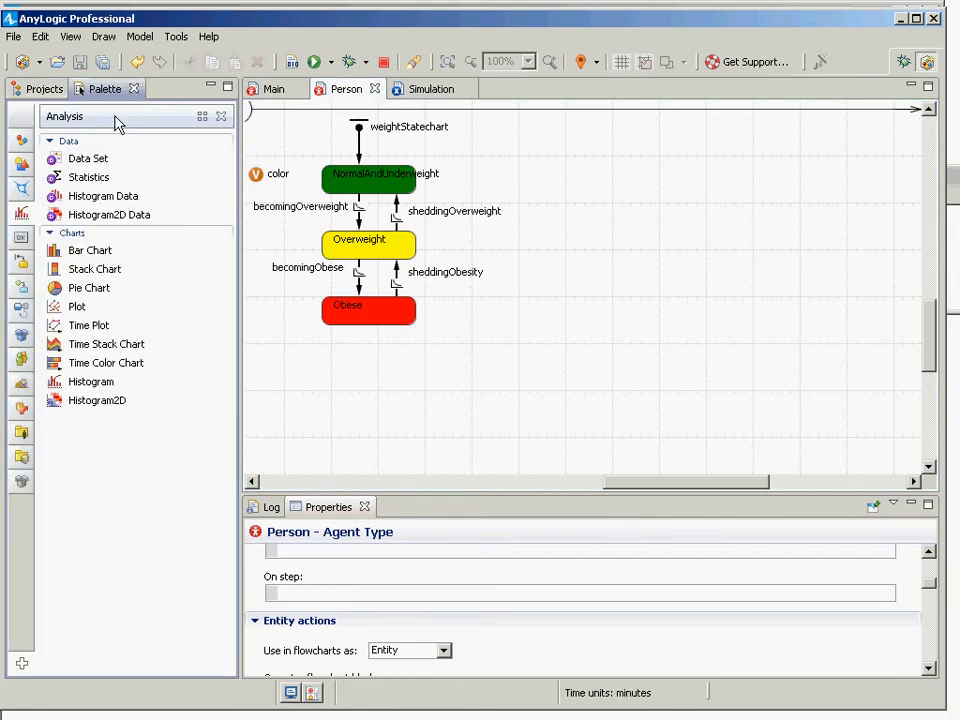
{"action": "left_click", "coordinate": [42, 89]}
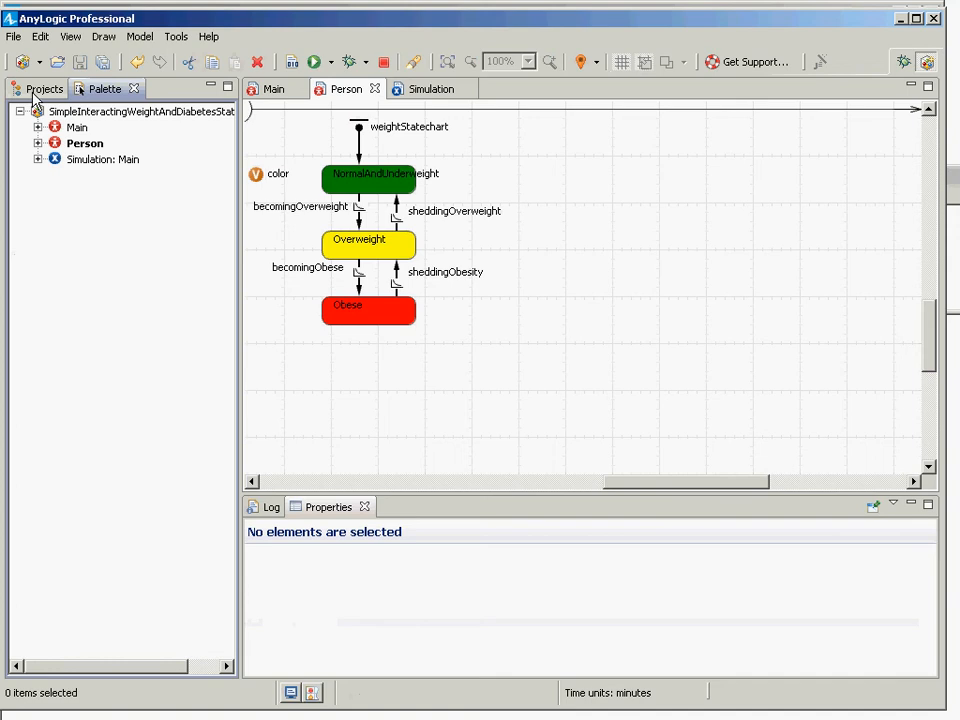
{"action": "left_click", "coordinate": [101, 89]}
{"action": "left_click", "coordinate": [21, 187]}
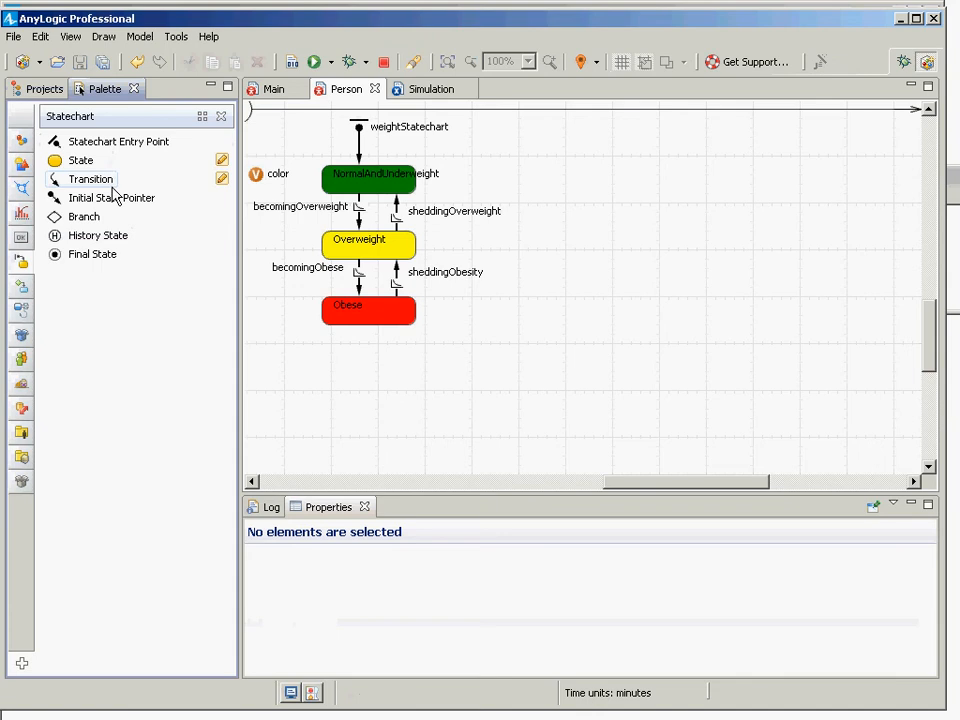
{"action": "left_click_drag", "start_coordinate": [107, 144], "coordinate": [603, 135]}
{"action": "type", "text": "d"}
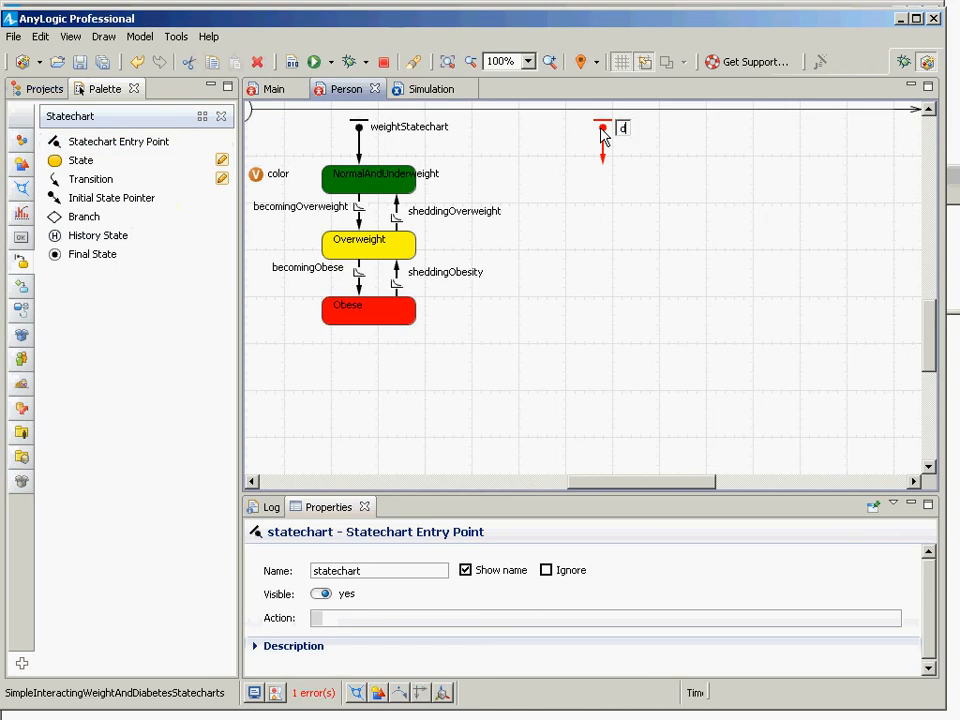
{"action": "type", "text": "iabetesSt"}
{"action": "type", "text": "atechart"}
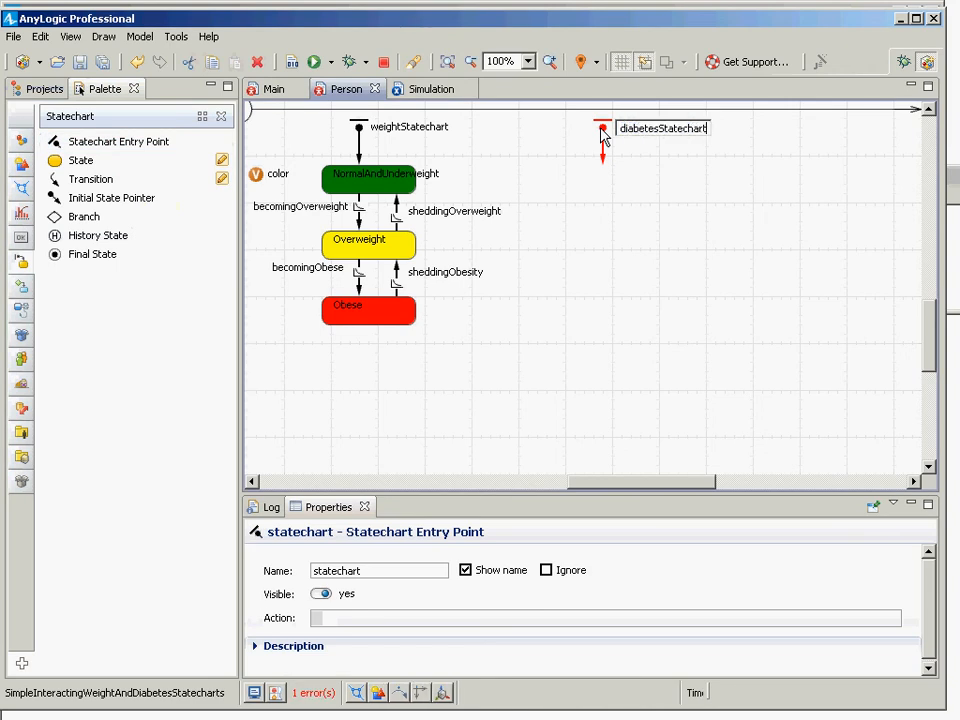
{"action": "key", "text": "Return"}
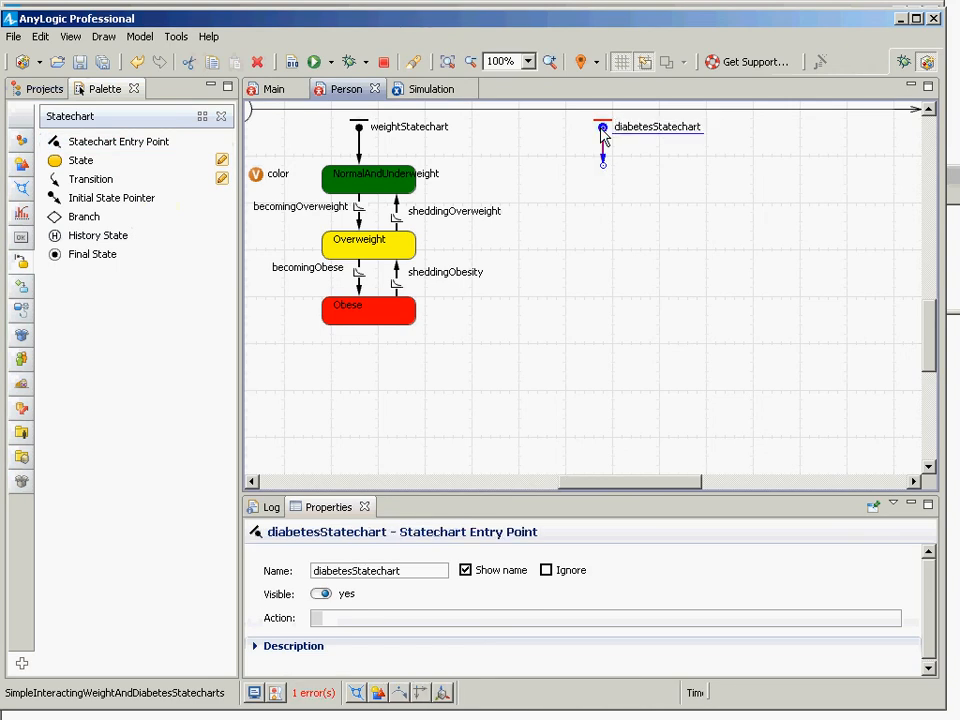
Step: Place a state at the end of the diabetesStatechart entry point and name it Normoglycemic
{"action": "left_click", "coordinate": [65, 165]}
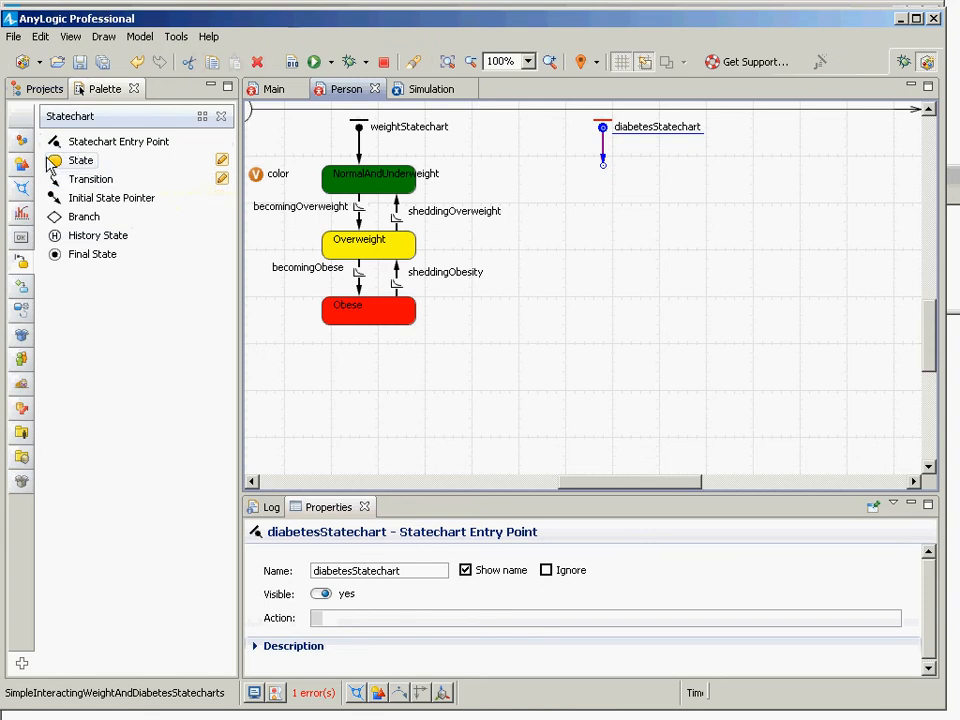
{"action": "left_click", "coordinate": [548, 172]}
{"action": "left_click", "coordinate": [565, 168]}
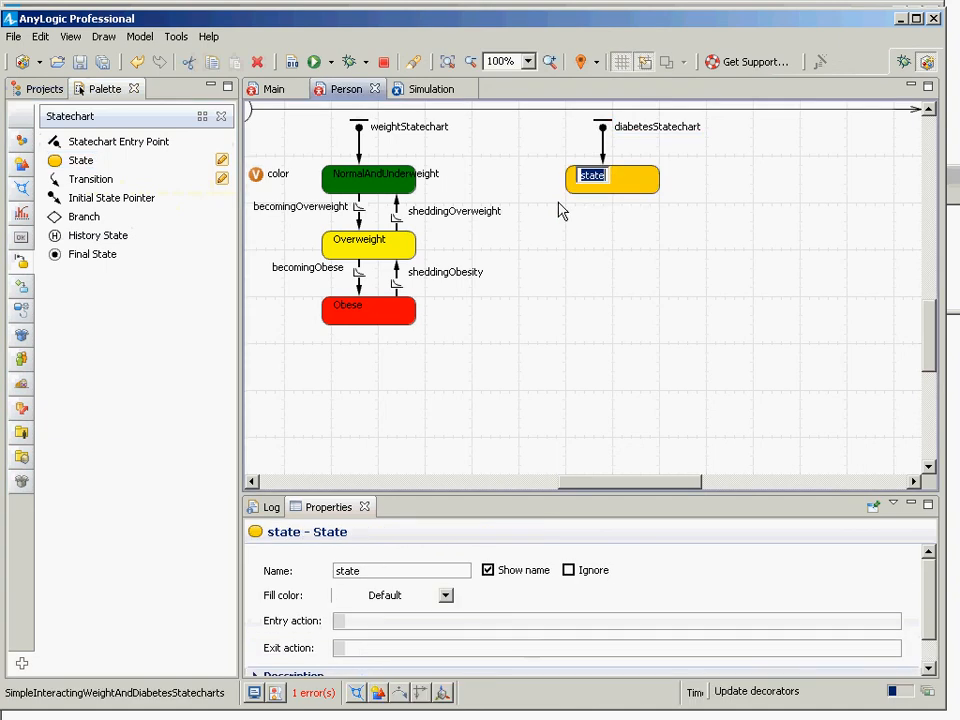
{"action": "type", "text": "No"}
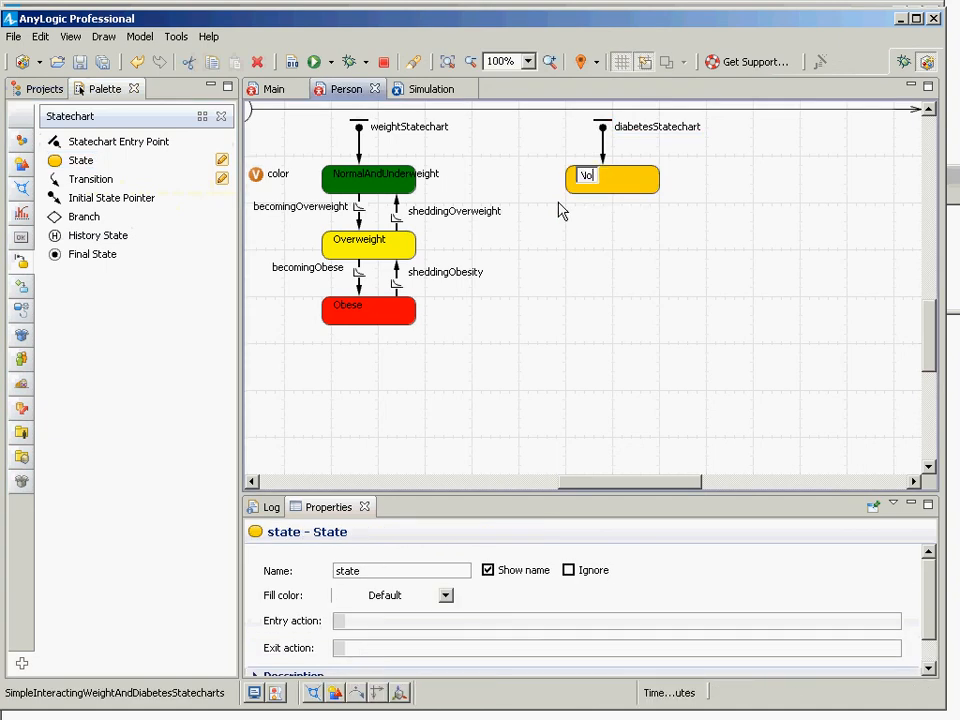
{"action": "type", "text": "rmoglycemic"}
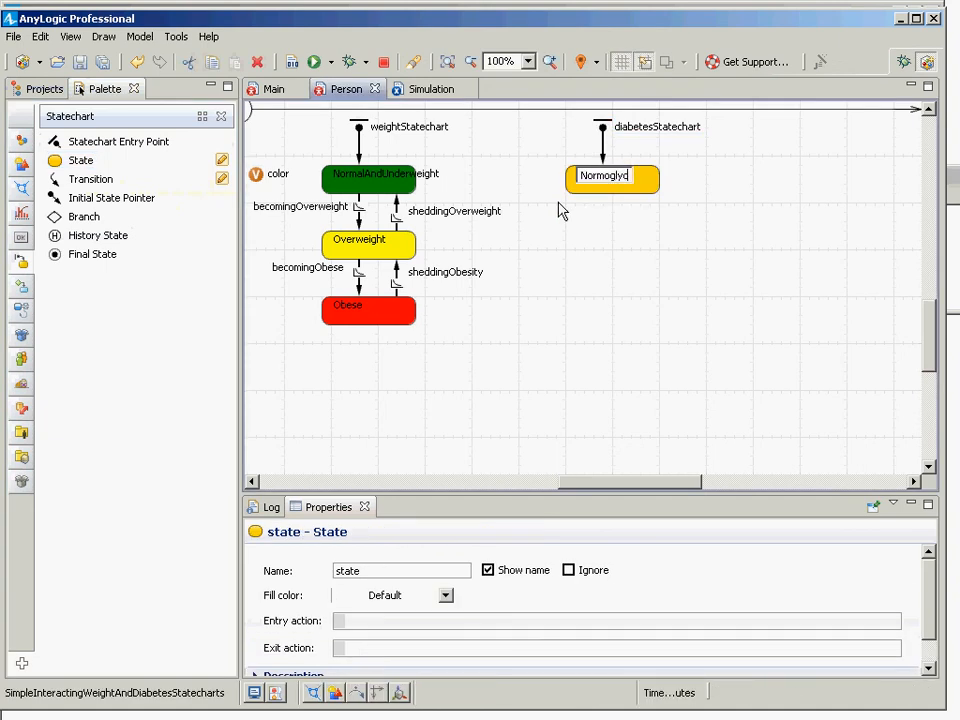
{"action": "key", "text": "Return"}
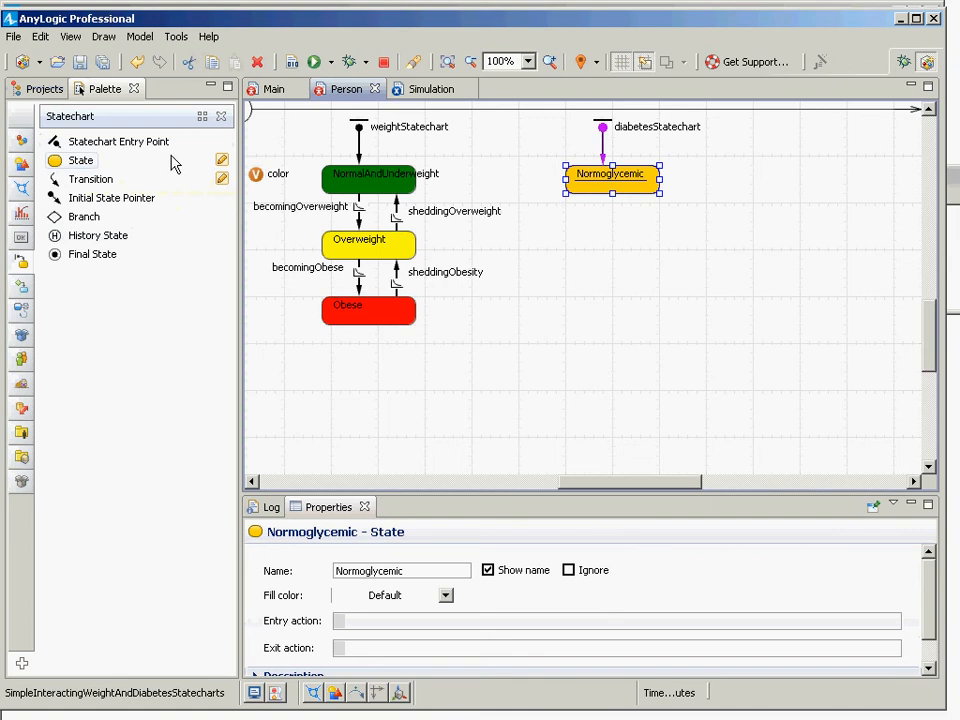
Step: Place a second state below Normoglycemic and name it Diabetic
{"action": "left_click", "coordinate": [78, 162]}
{"action": "left_click", "coordinate": [567, 224]}
{"action": "type", "text": "Diabetic"}
{"action": "key", "text": "Return"}
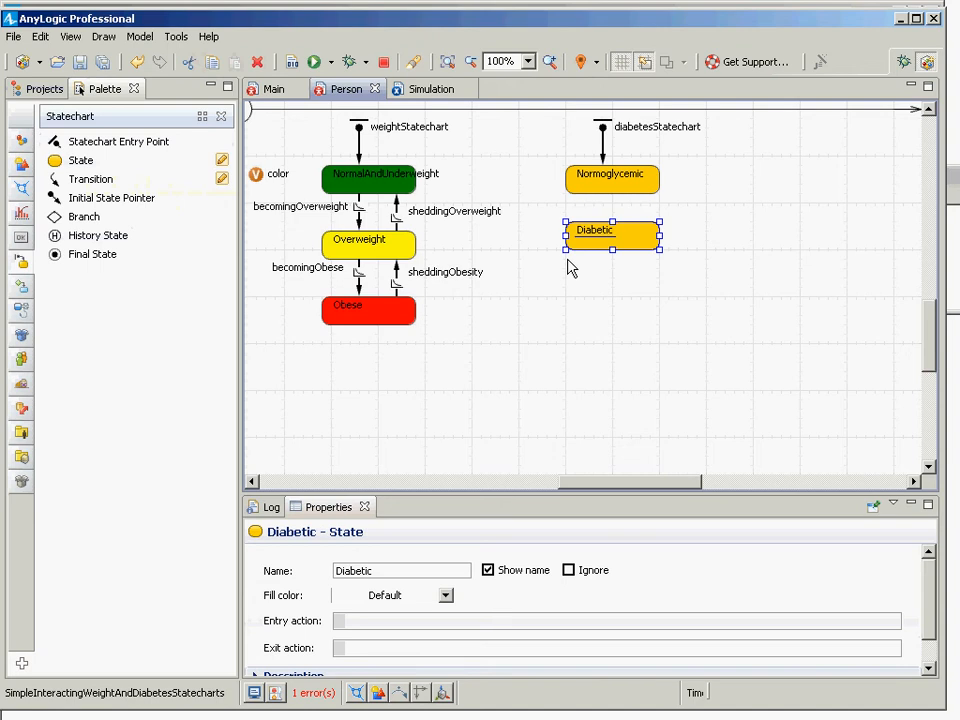
Step: Connect Normoglycemic to Diabetic with a transition named developingDiabetes, show its name on the diagram and save the model
{"action": "left_click_drag", "start_coordinate": [188, 180], "coordinate": [603, 190]}
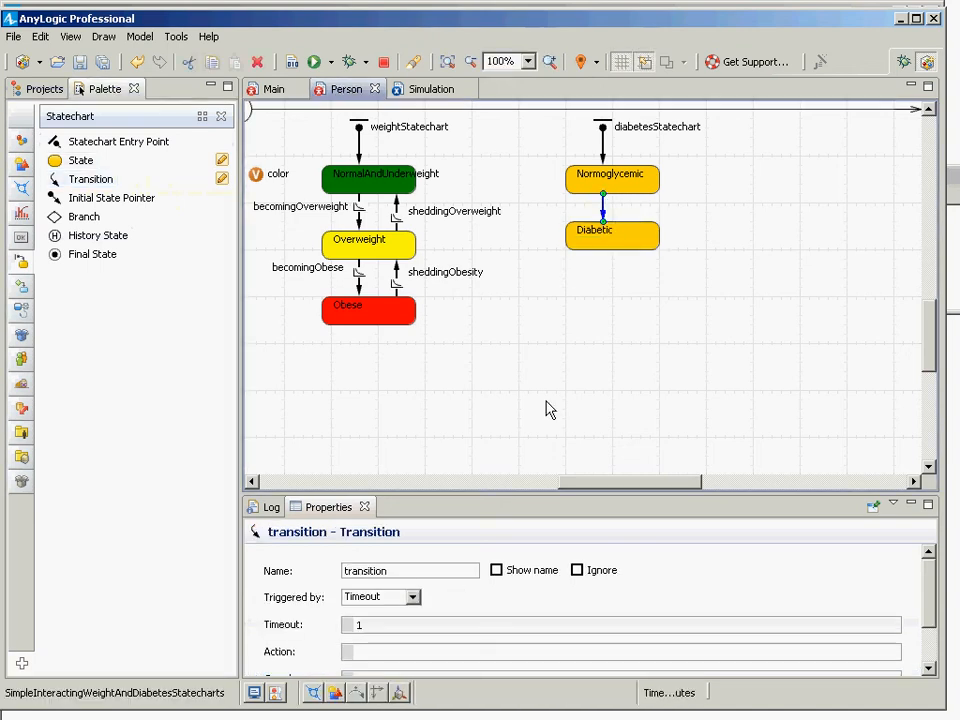
{"action": "double_click", "coordinate": [426, 571]}
{"action": "type", "text": "de"}
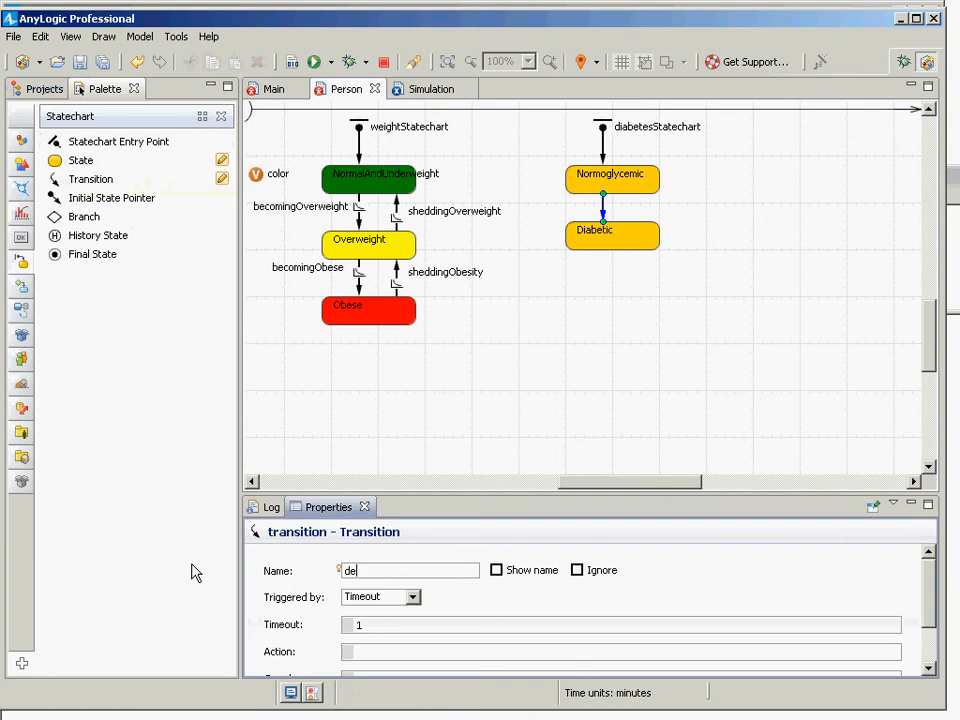
{"action": "type", "text": "velopingDiabetes"}
{"action": "left_click", "coordinate": [530, 572]}
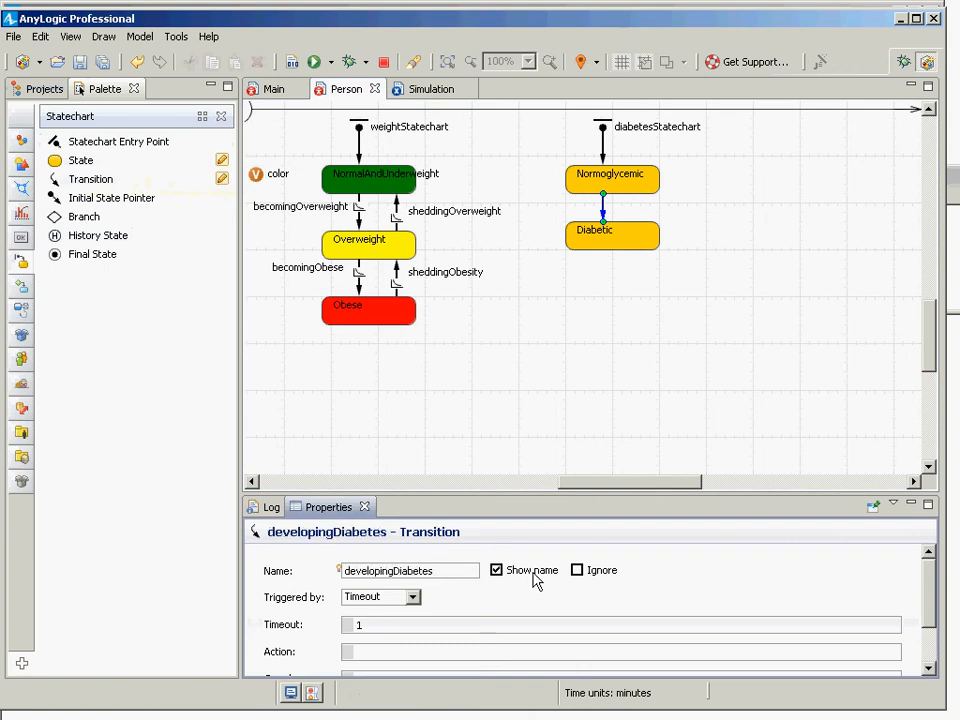
{"action": "left_click_drag", "start_coordinate": [699, 186], "coordinate": [695, 214]}
{"action": "key", "text": "ctrl+s"}
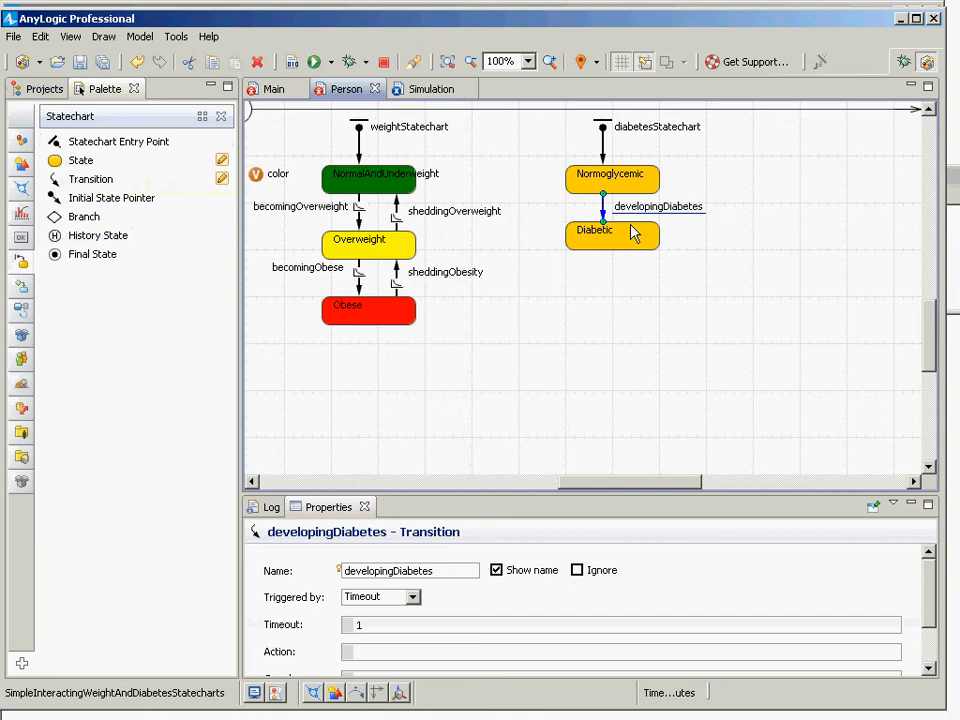
{"action": "key", "text": "ctrl+s"}
Step: Set the developingDiabetes transition to be triggered by Rate
{"action": "left_click_drag", "start_coordinate": [594, 491], "coordinate": [536, 495]}
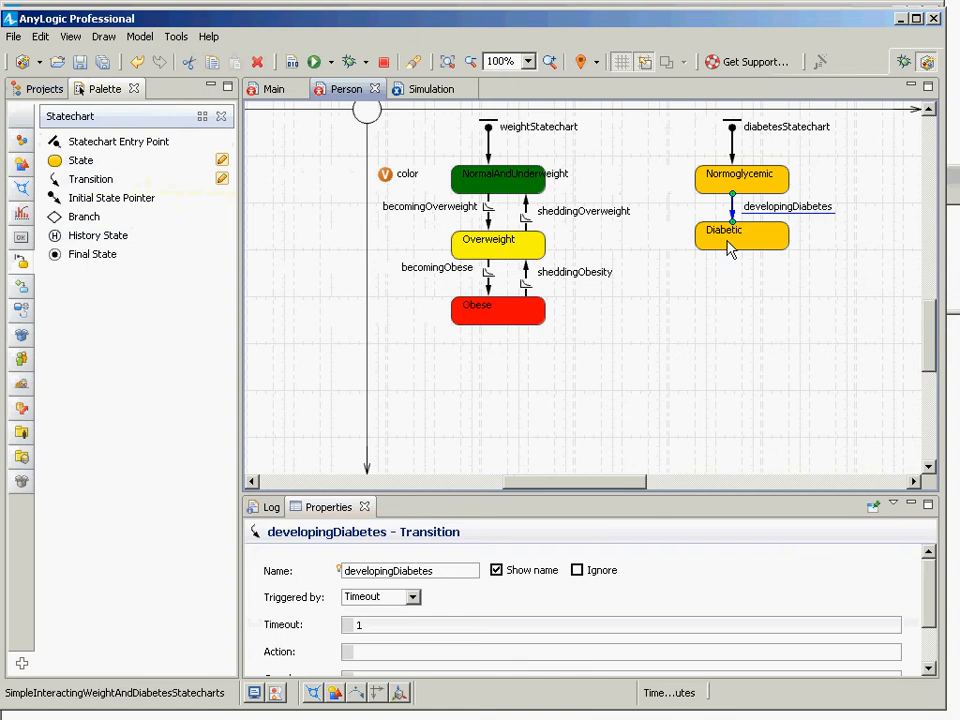
{"action": "left_click", "coordinate": [411, 597]}
{"action": "left_click", "coordinate": [390, 623]}
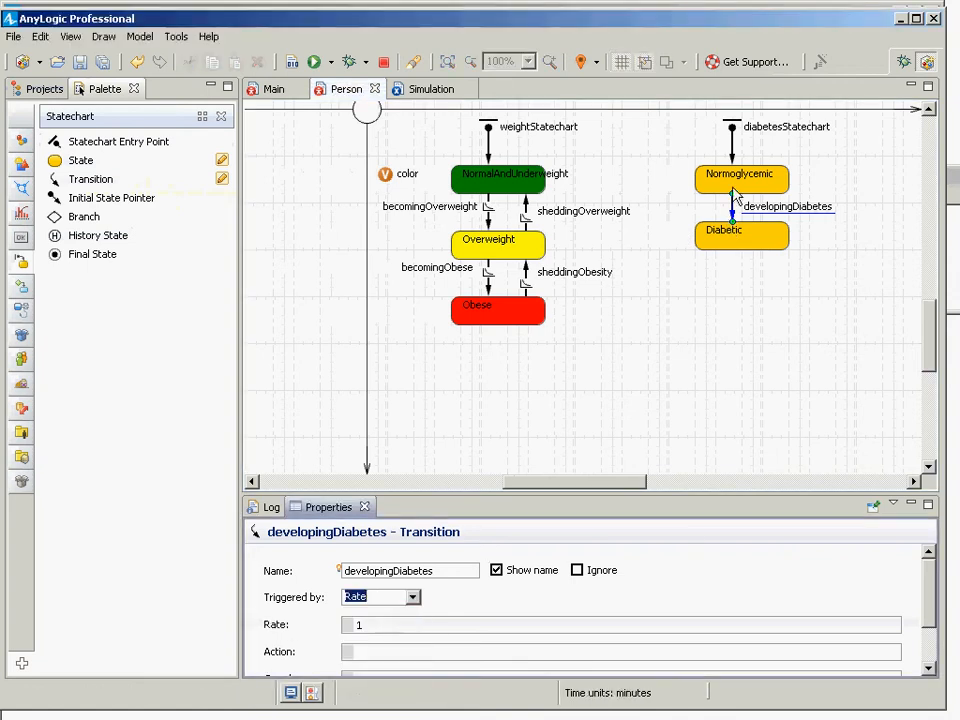
Step: Set the rate of the developingDiabetes transition to 0.01 and save the model
{"action": "left_click", "coordinate": [358, 625]}
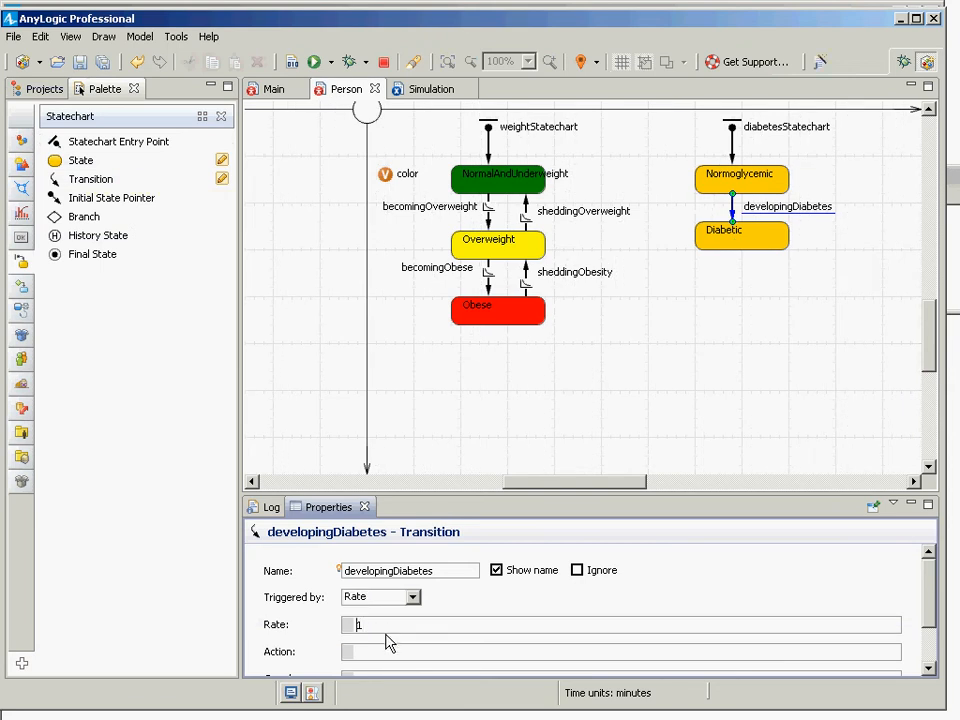
{"action": "type", "text": "0population.fractionObese()"}
{"action": "key", "text": "End"}
{"action": "key", "text": "ctrl+shift+Left"}
{"action": "key", "text": "ctrl+shift+Left"}
{"action": "key", "text": "ctrl+shift+Left"}
{"action": "key", "text": "ctrl+shift+Left"}
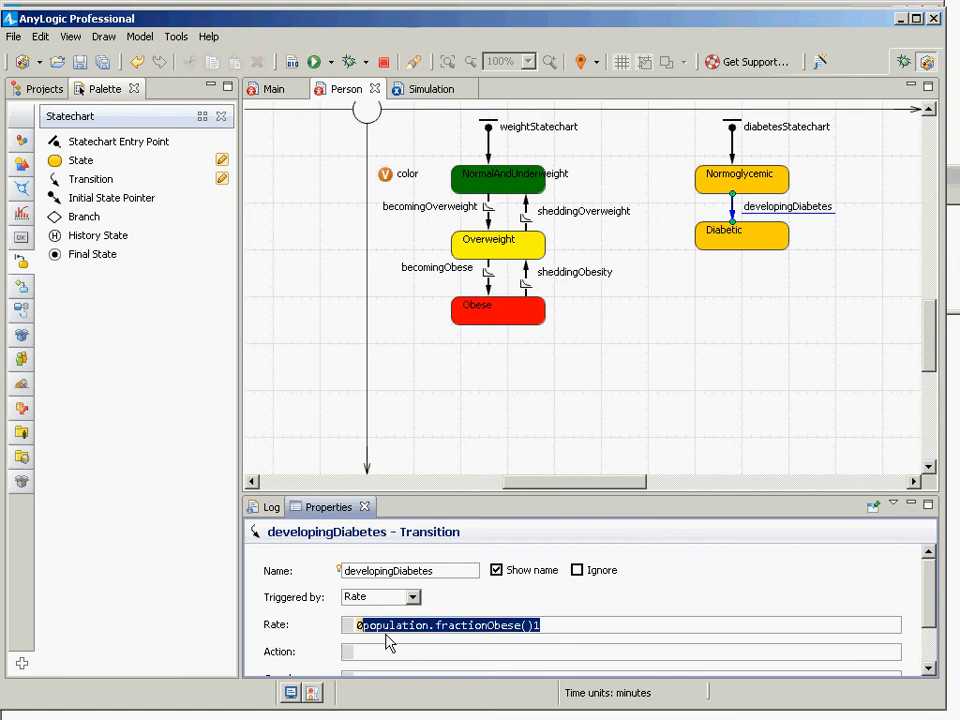
{"action": "key", "text": "BackSpace"}
{"action": "type", "text": ".0"}
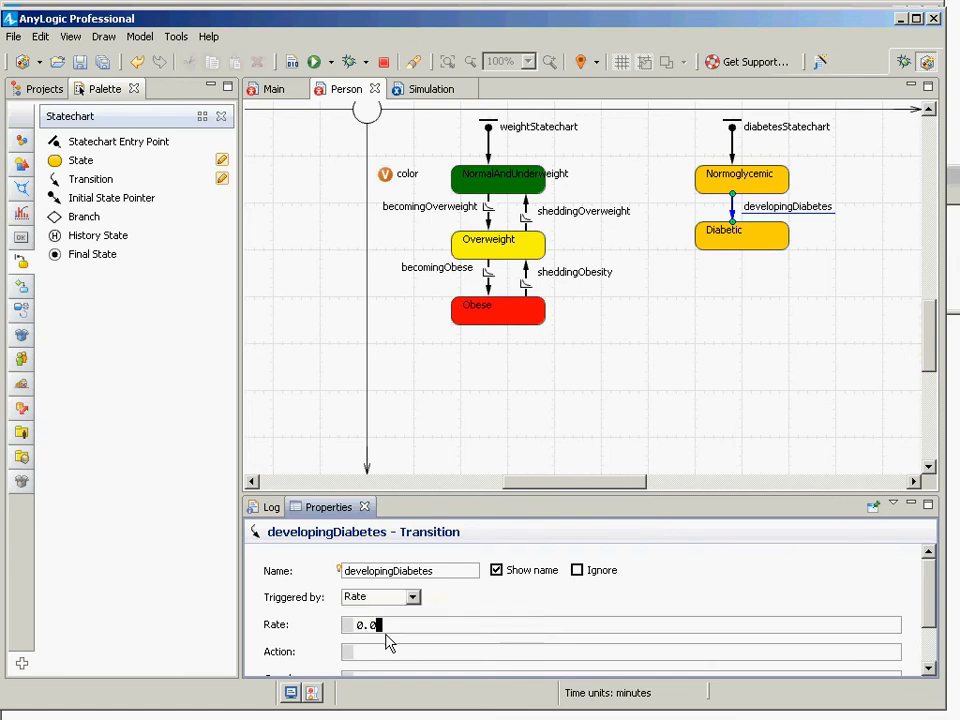
{"action": "type", "text": "1"}
{"action": "key", "text": "ctrl+s"}
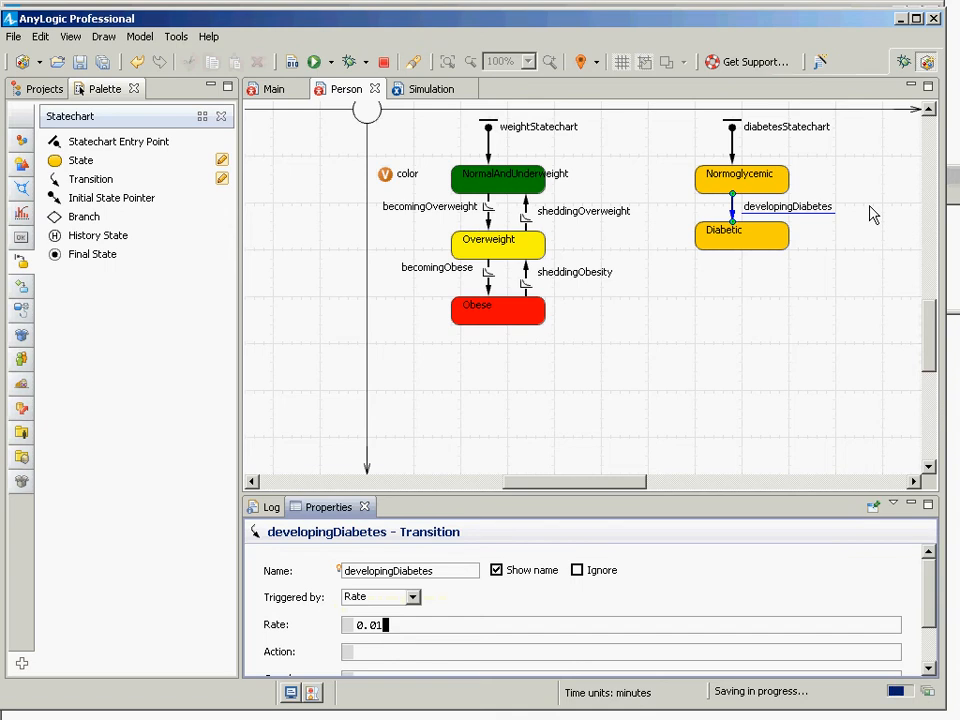
{"action": "left_click", "coordinate": [766, 236]}
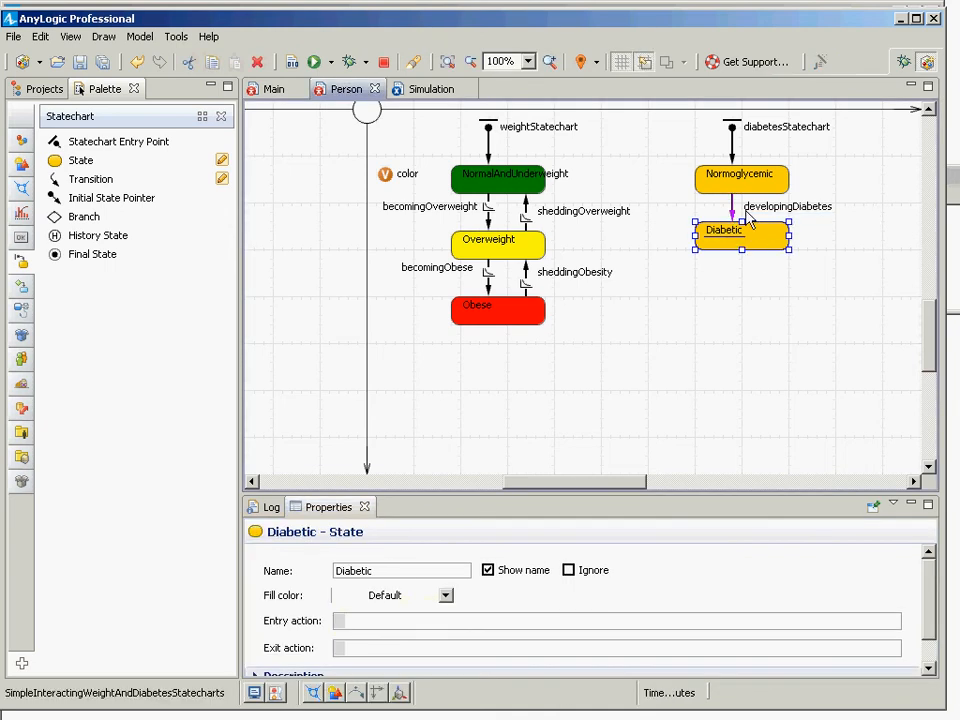
{"action": "left_click", "coordinate": [735, 215]}
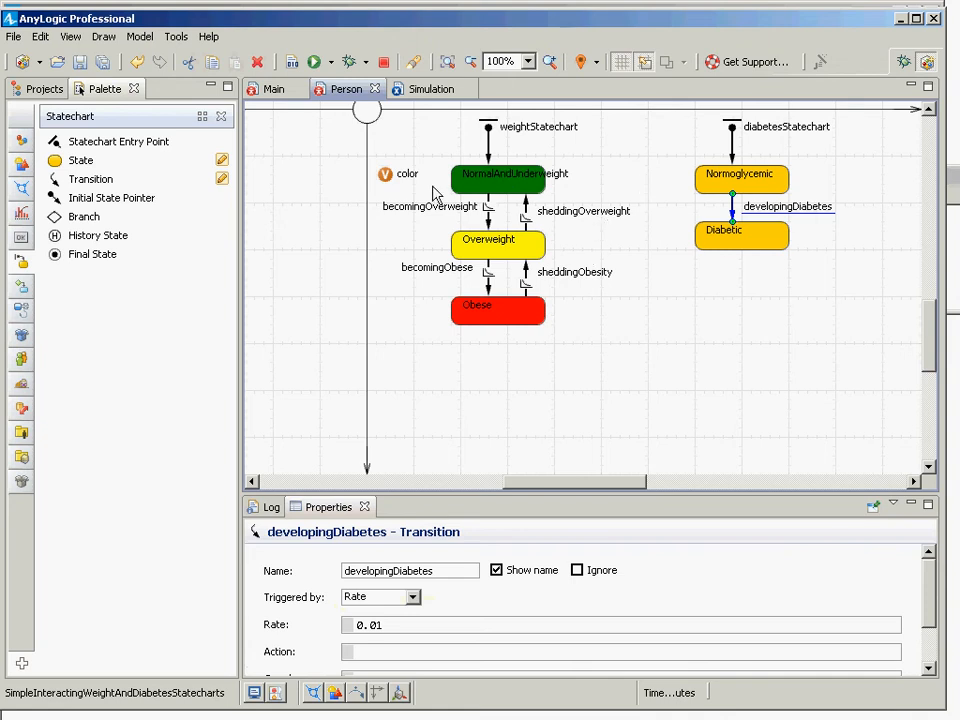
Step: Set the model time units of SimpleInteractingWeightAndDiabetesStatecharts to years and save the model
{"action": "left_click", "coordinate": [38, 92]}
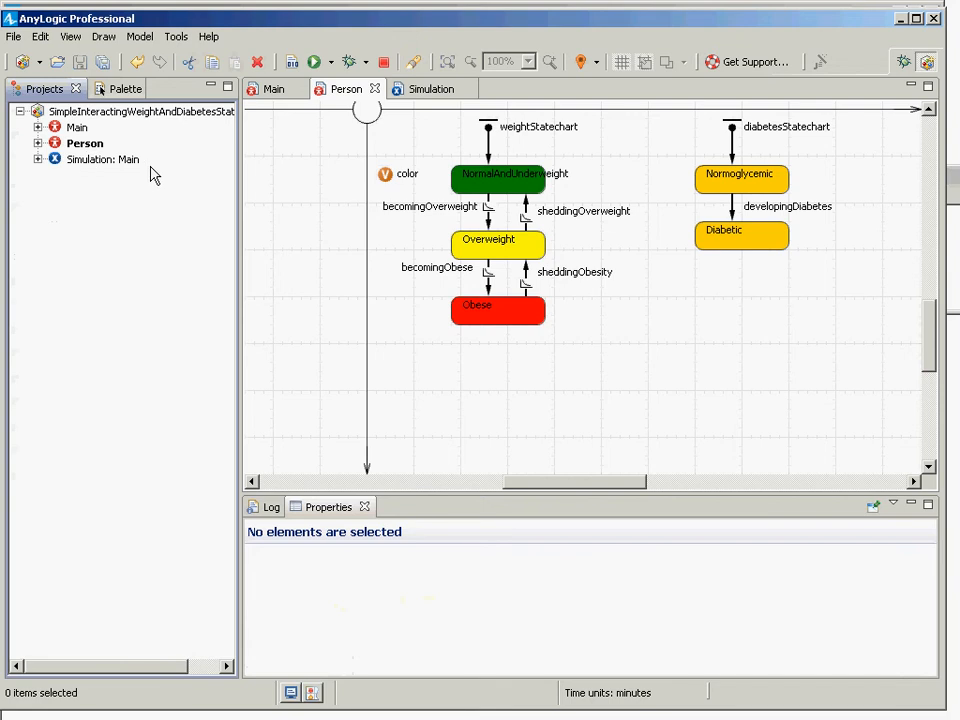
{"action": "left_click", "coordinate": [70, 128]}
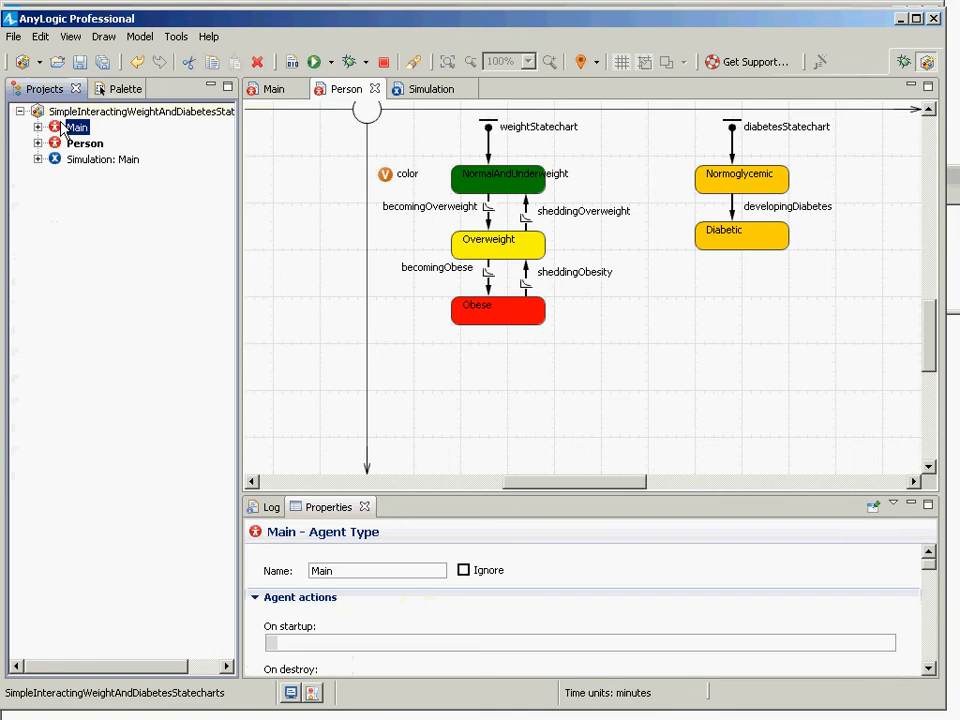
{"action": "left_click", "coordinate": [76, 113]}
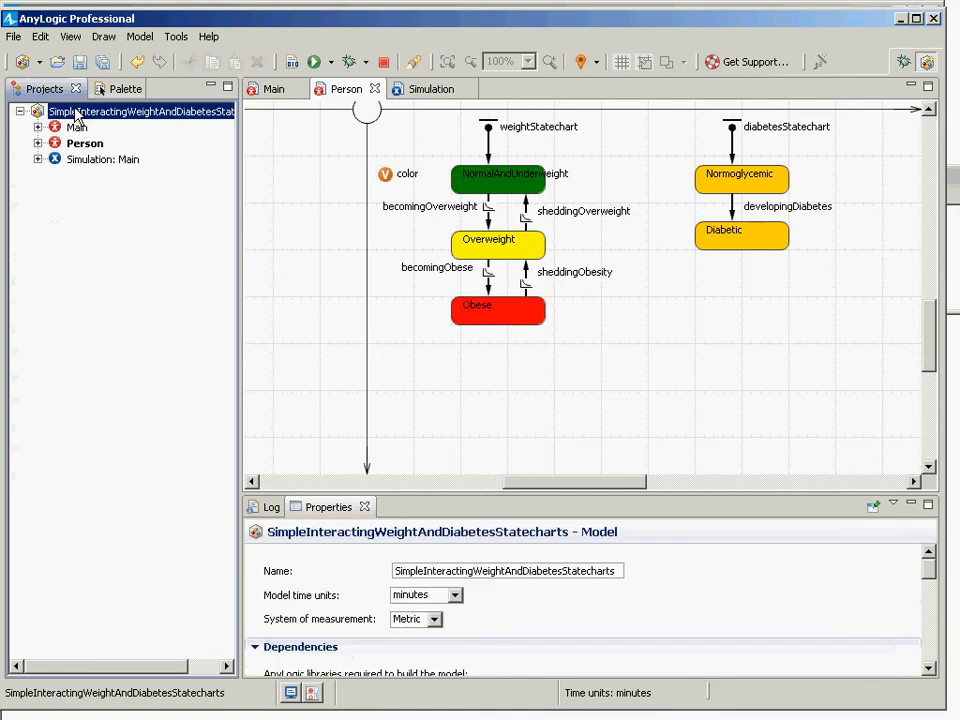
{"action": "left_click", "coordinate": [454, 595]}
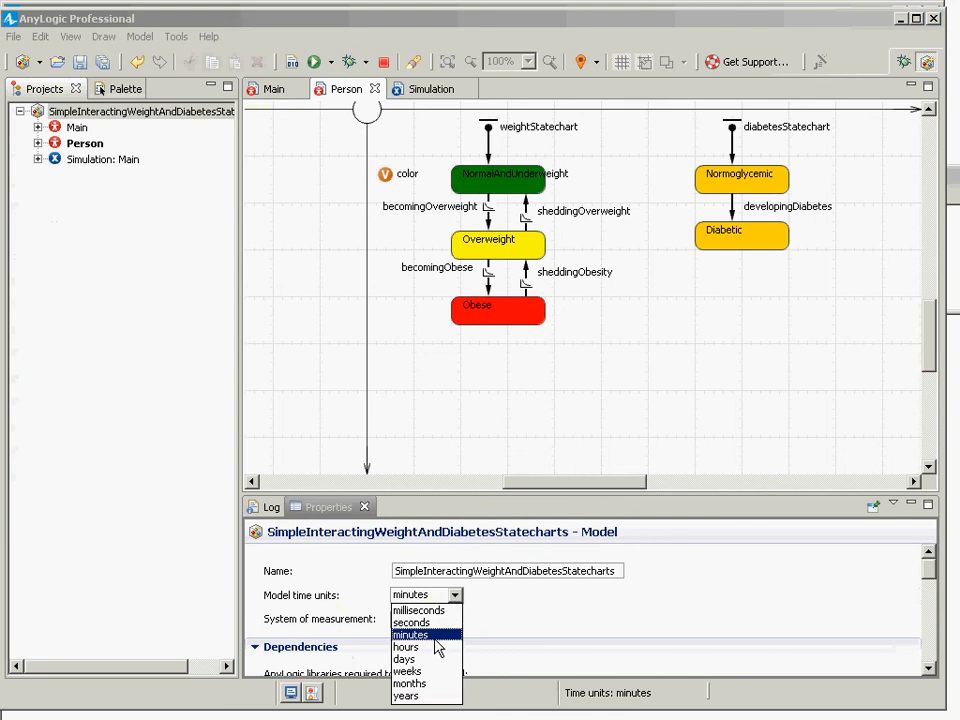
{"action": "left_click", "coordinate": [425, 696]}
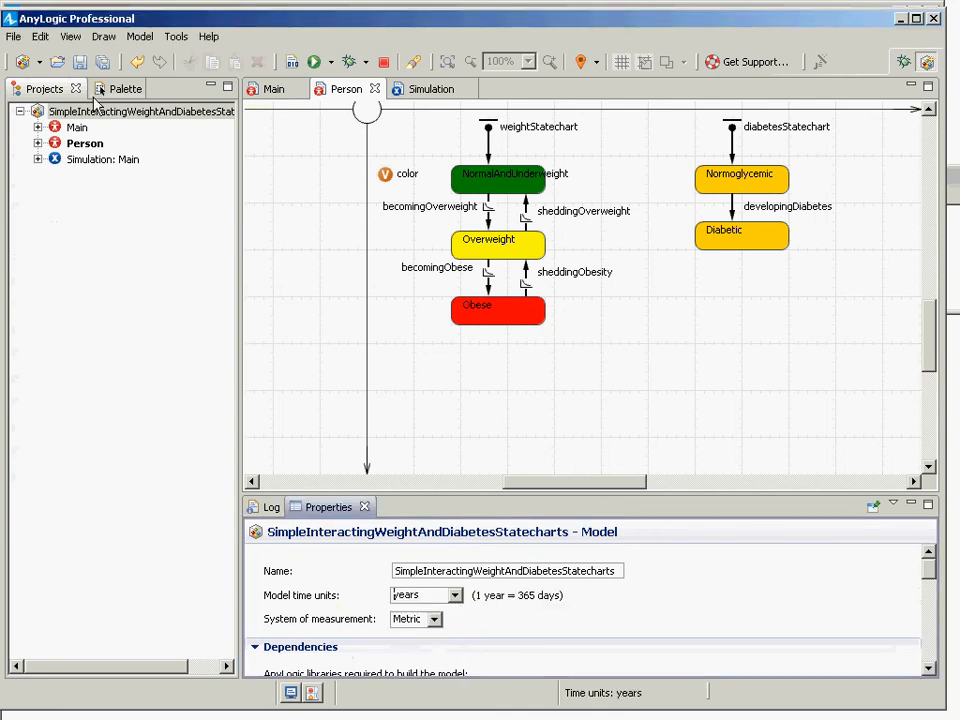
{"action": "left_click", "coordinate": [454, 596]}
{"action": "left_click", "coordinate": [454, 597]}
{"action": "key", "text": "ctrl+s"}
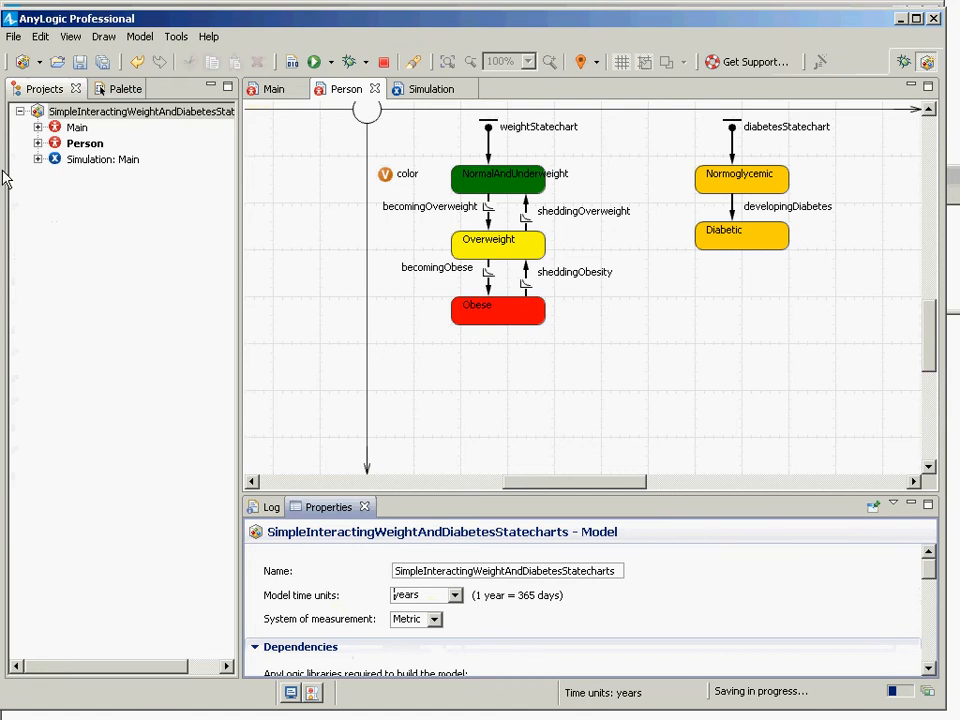
Step: Run the Simulation experiment, double its speed to x2 to watch the population and obesity plot, and close the run window
{"action": "right_click", "coordinate": [75, 162]}
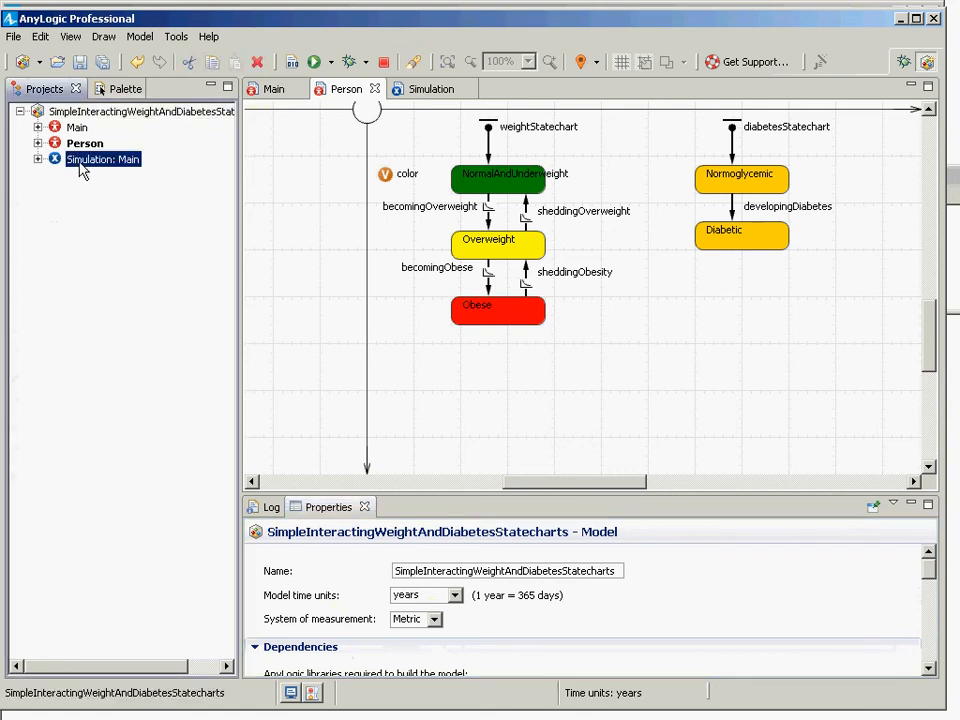
{"action": "left_click", "coordinate": [119, 378]}
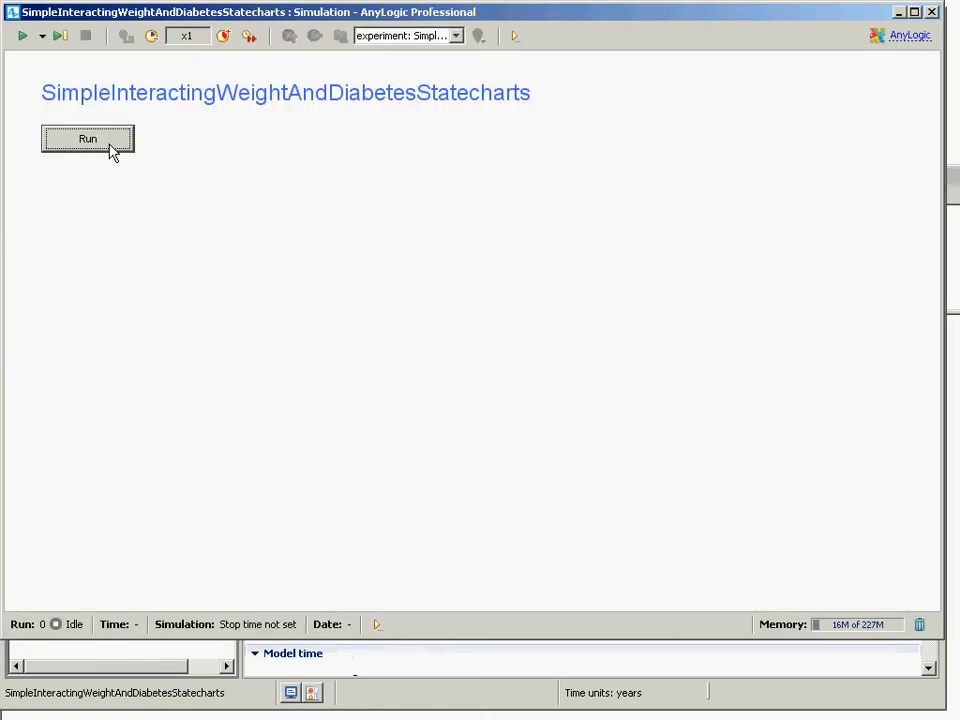
{"action": "left_click", "coordinate": [110, 148]}
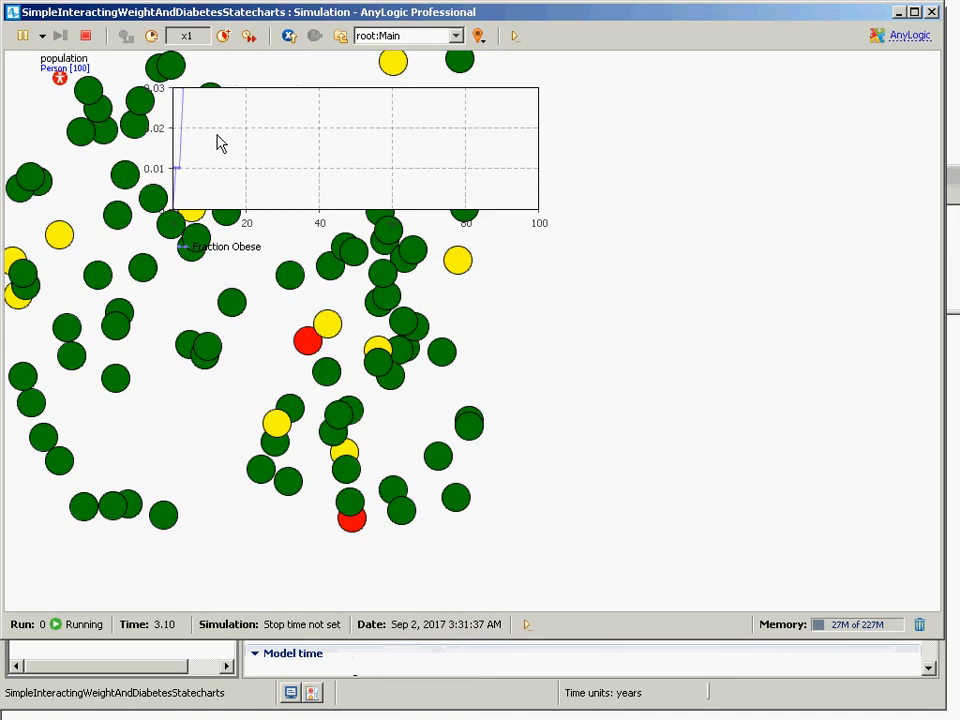
{"action": "left_click", "coordinate": [226, 37]}
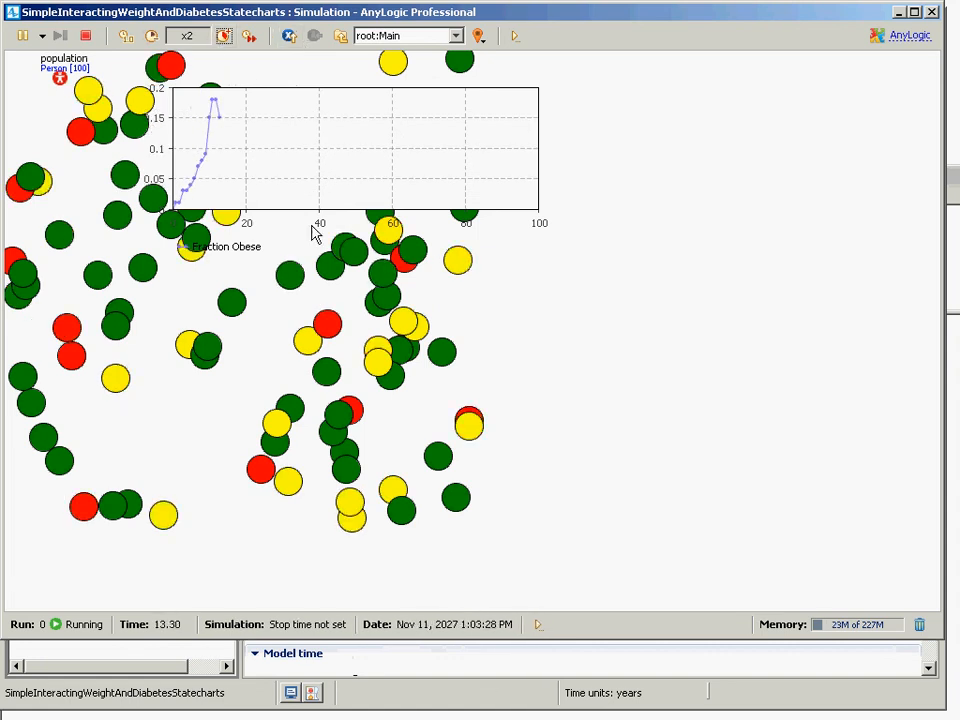
{"action": "left_click", "coordinate": [934, 12]}
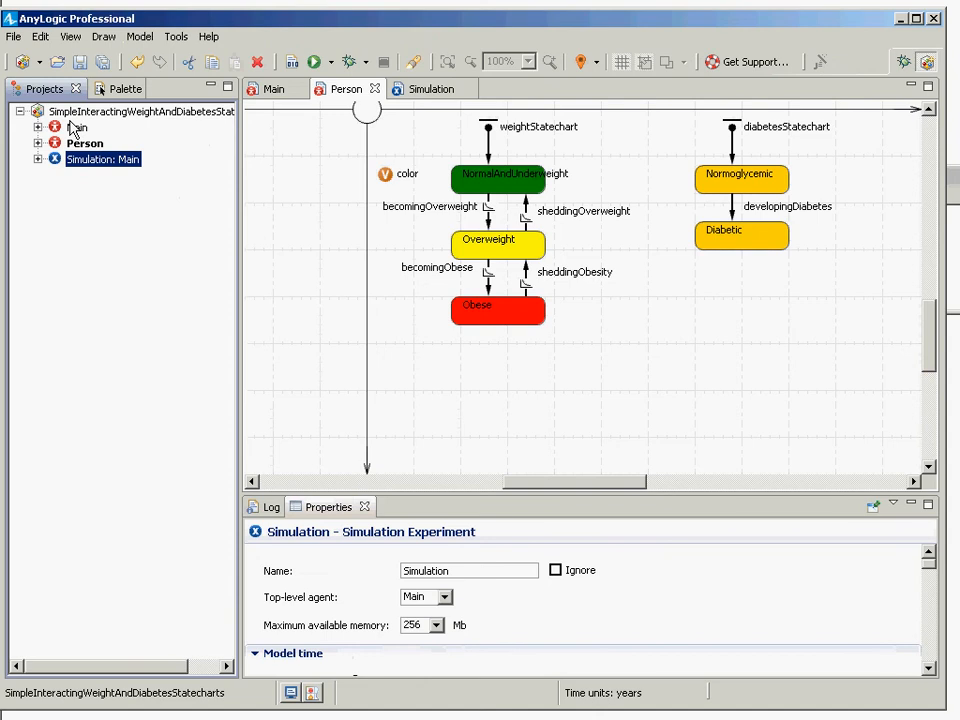
Step: Add a new statistic to the population of Person agents in Main
{"action": "left_click", "coordinate": [74, 130]}
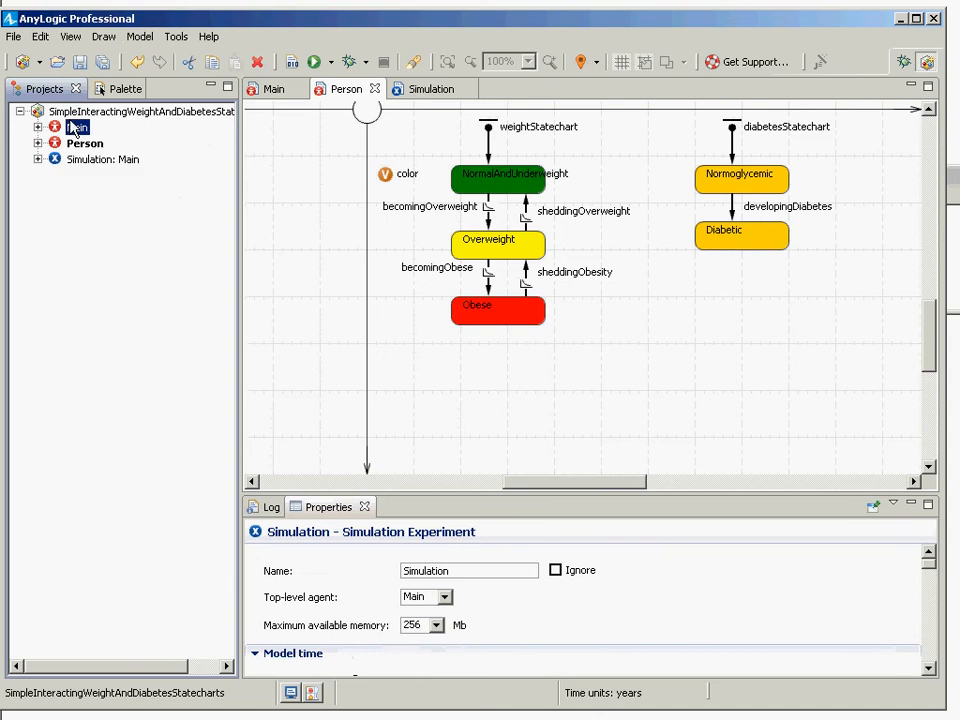
{"action": "double_click", "coordinate": [74, 128]}
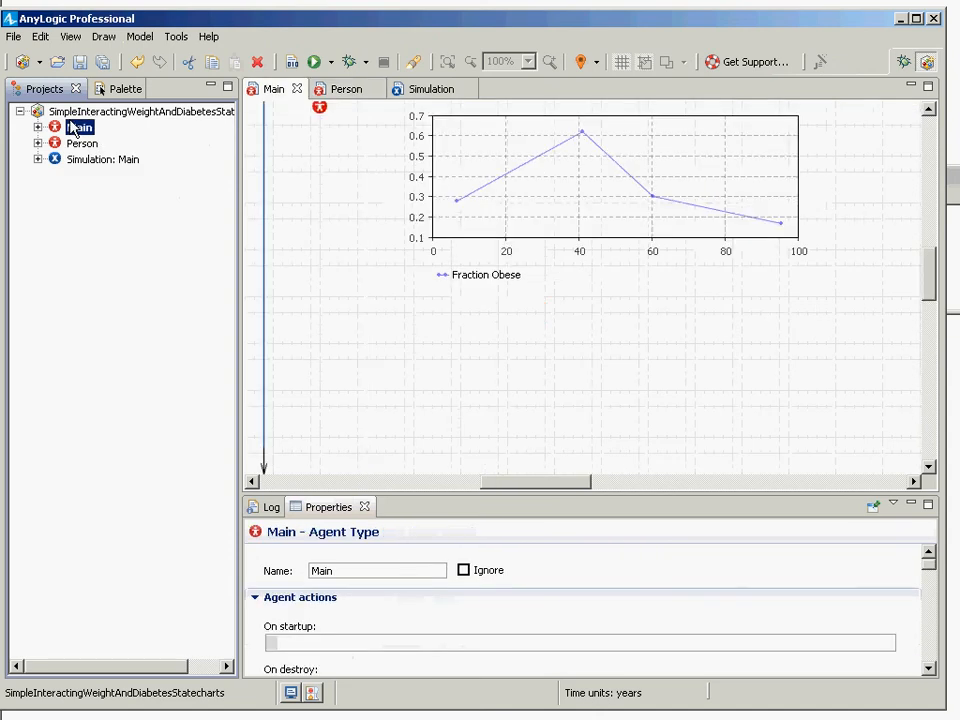
{"action": "left_click_drag", "start_coordinate": [926, 249], "coordinate": [925, 220]}
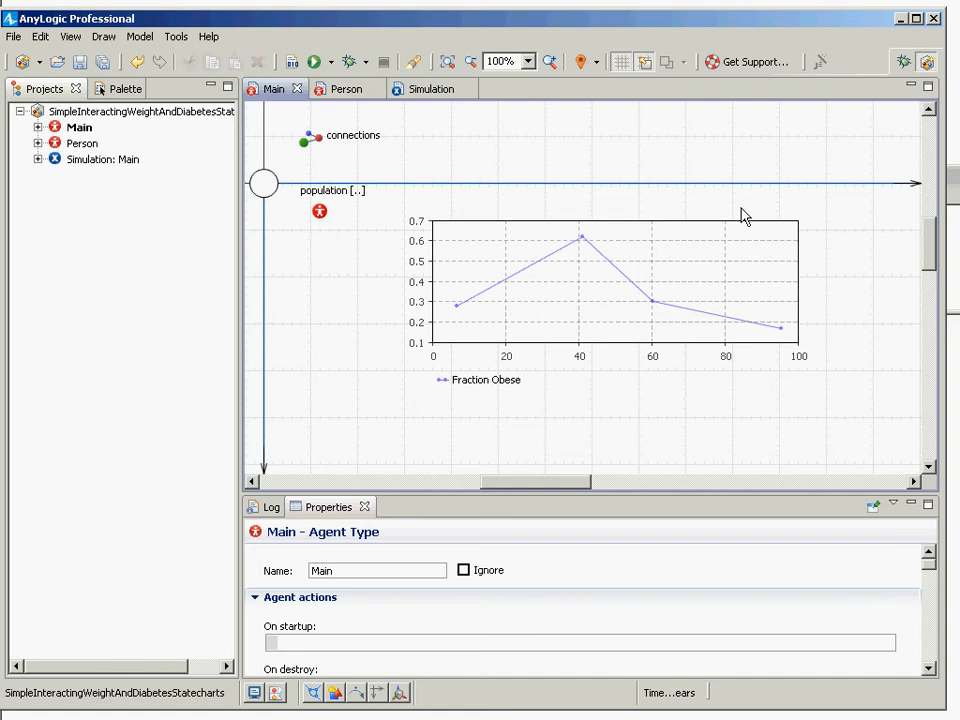
{"action": "left_click", "coordinate": [320, 212]}
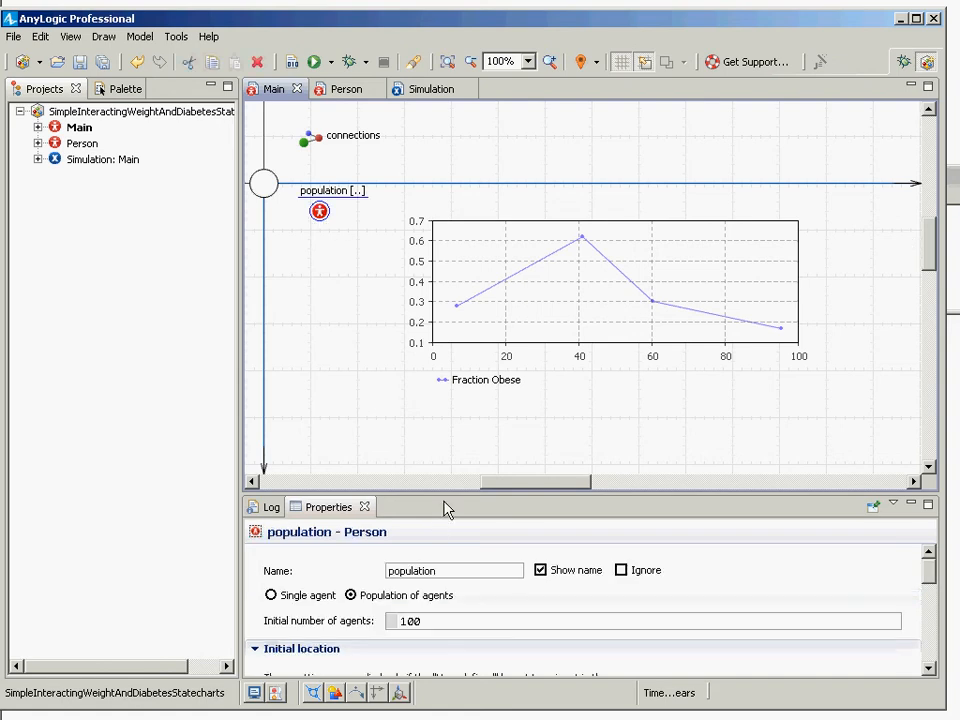
{"action": "left_click_drag", "start_coordinate": [447, 503], "coordinate": [489, 253]}
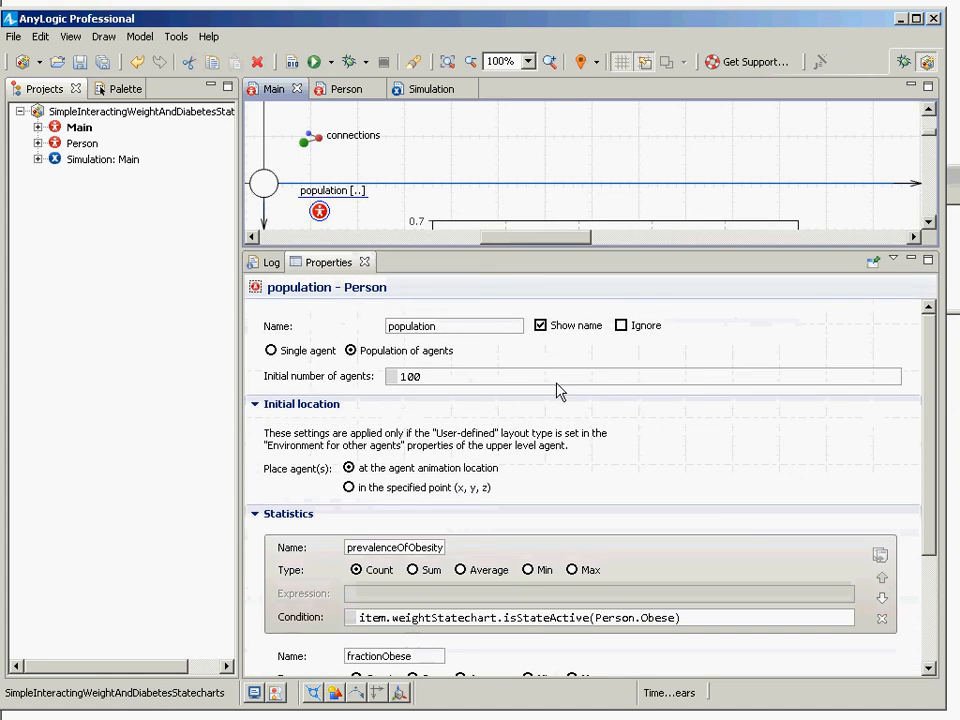
{"action": "left_click_drag", "start_coordinate": [934, 446], "coordinate": [925, 582]}
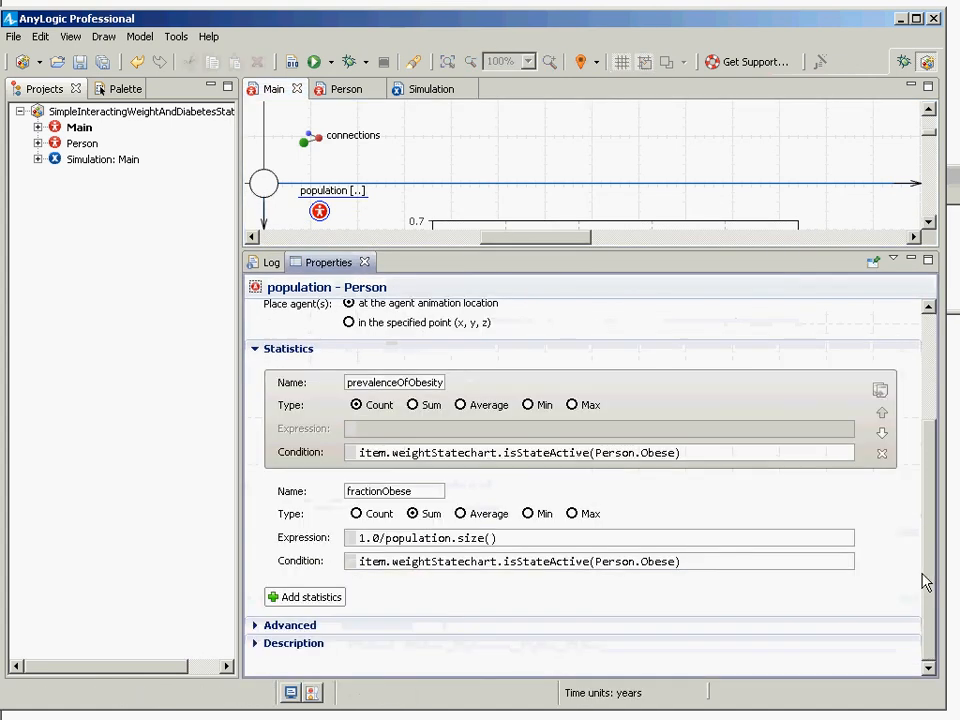
{"action": "left_click", "coordinate": [320, 597]}
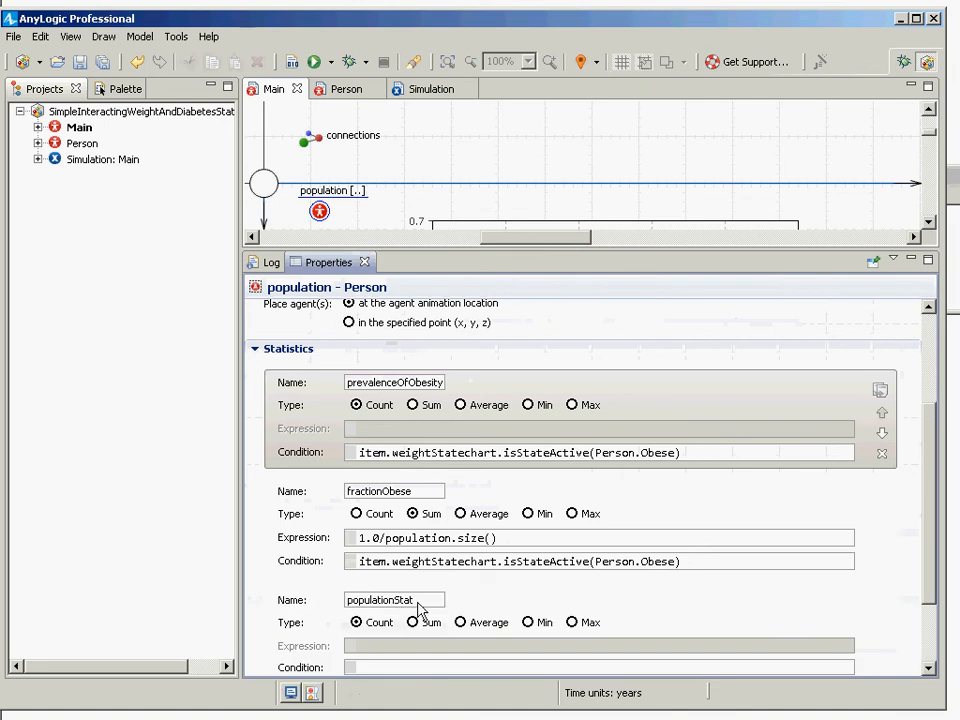
Step: Name the new population statistic prevalenceOfDiabetes
{"action": "left_click_drag", "start_coordinate": [420, 601], "coordinate": [289, 615]}
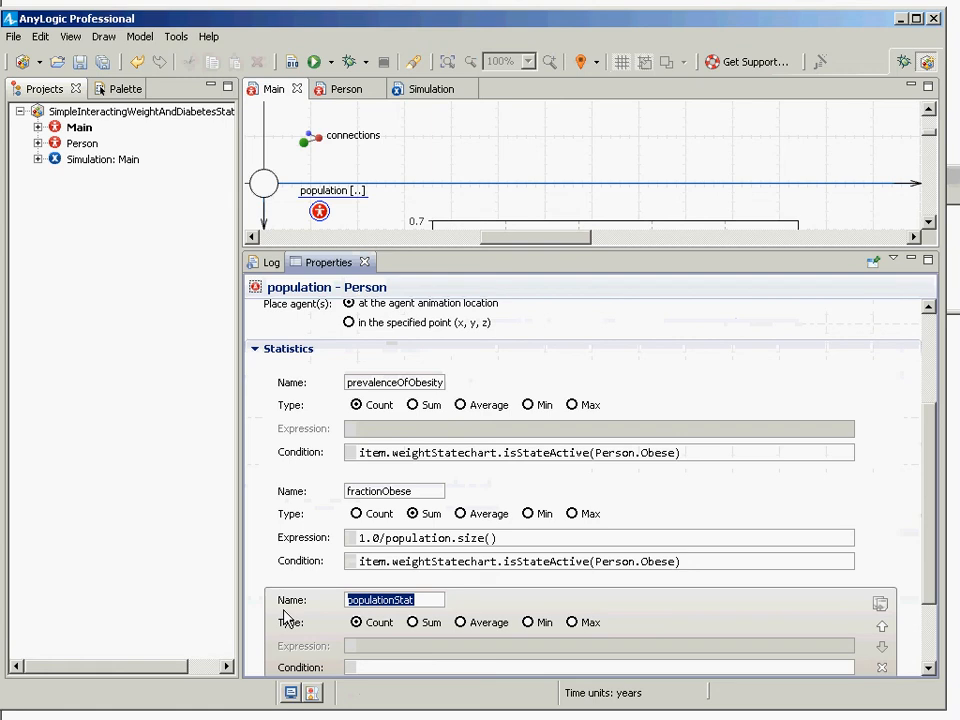
{"action": "type", "text": "prevalen"}
{"action": "key", "text": "BackSpace"}
{"action": "key", "text": "BackSpace"}
{"action": "key", "text": "BackSpace"}
{"action": "key", "text": "BackSpace"}
{"action": "key", "text": "BackSpace"}
{"action": "key", "text": "BackSpace"}
{"action": "key", "text": "BackSpace"}
{"action": "key", "text": "BackSpace"}
{"action": "type", "text": "prevalenc"}
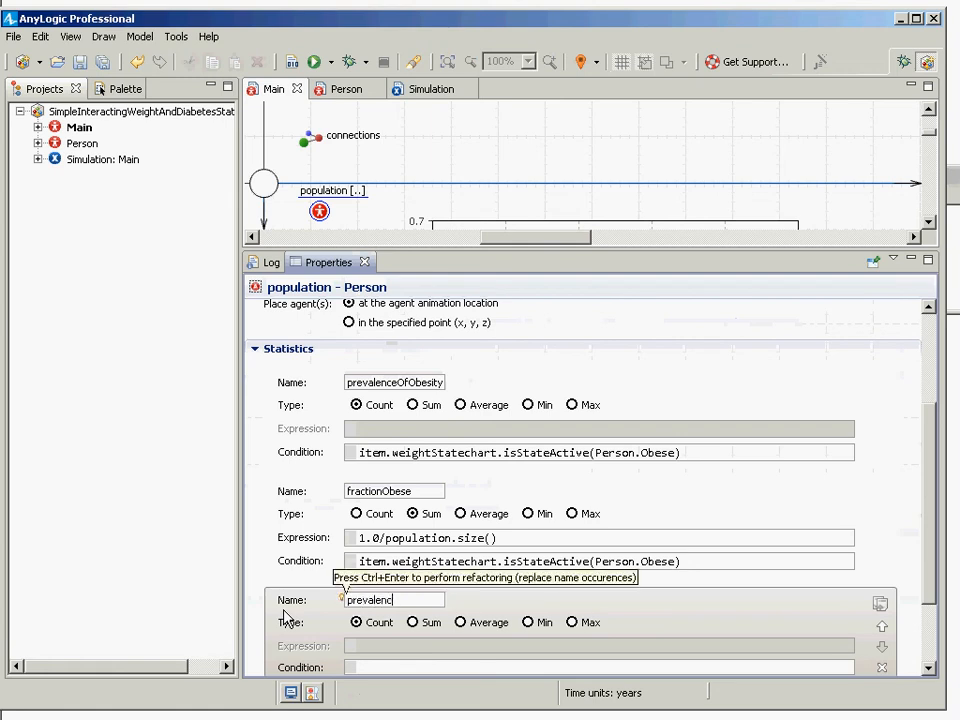
{"action": "type", "text": "eOfDiabetes"}
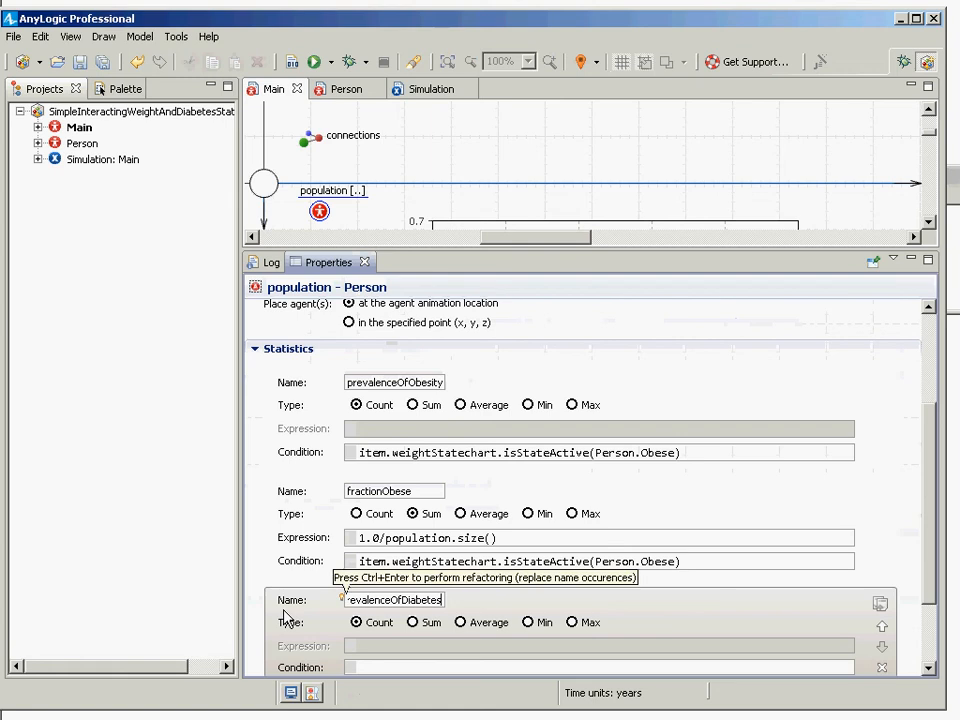
{"action": "scroll", "coordinate": [688, 592], "scroll_direction": "up", "scroll_amount": 1}
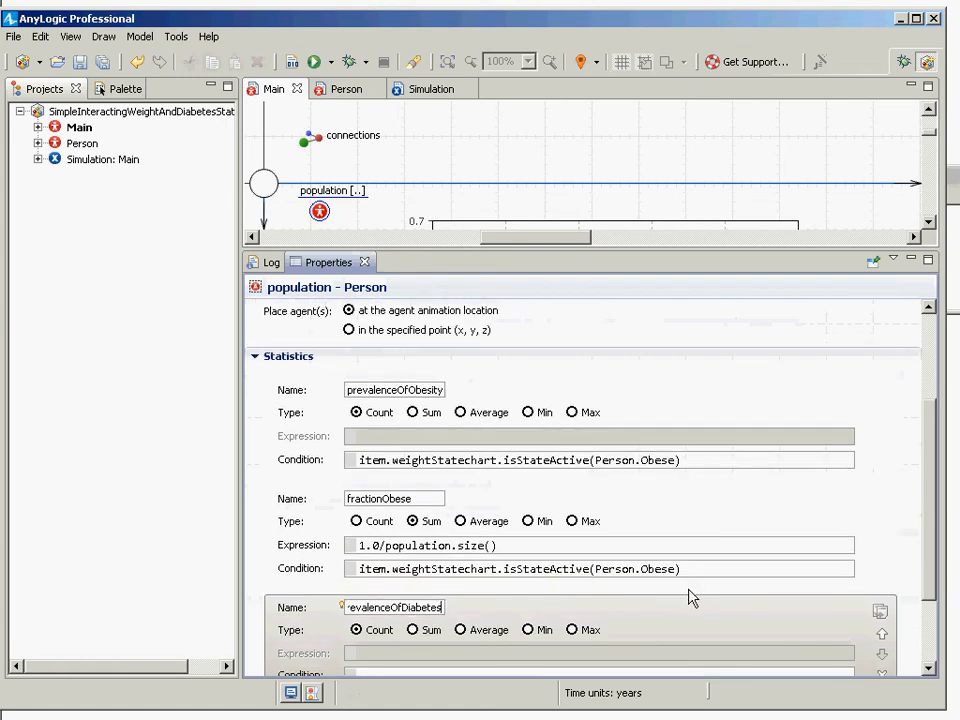
Step: Copy the condition of prevalenceOfObesity into the condition of the prevalenceOfDiabetes statistic
{"action": "scroll", "coordinate": [688, 570], "scroll_direction": "down", "scroll_amount": 3}
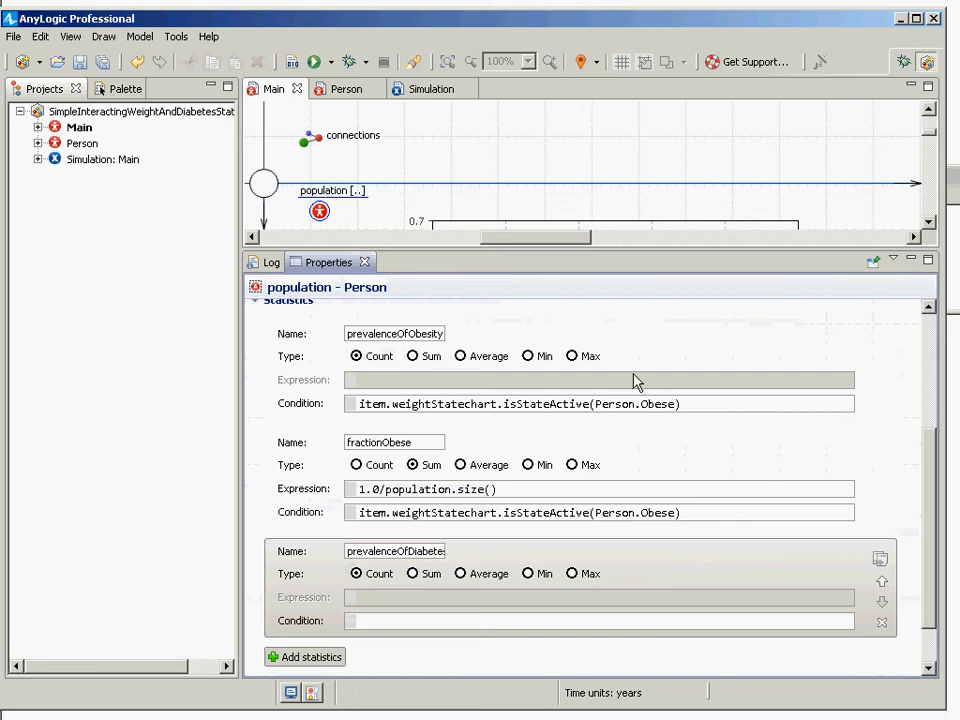
{"action": "left_click", "coordinate": [696, 404]}
{"action": "key", "text": "ctrl+c"}
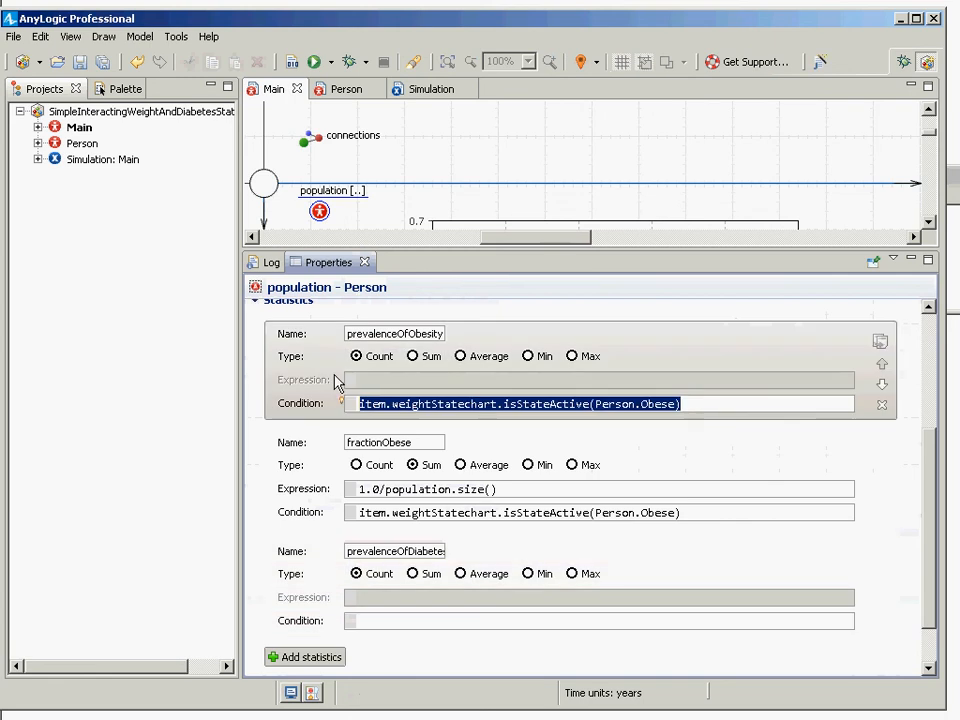
{"action": "left_click", "coordinate": [421, 625]}
{"action": "key", "text": "ctrl+v"}
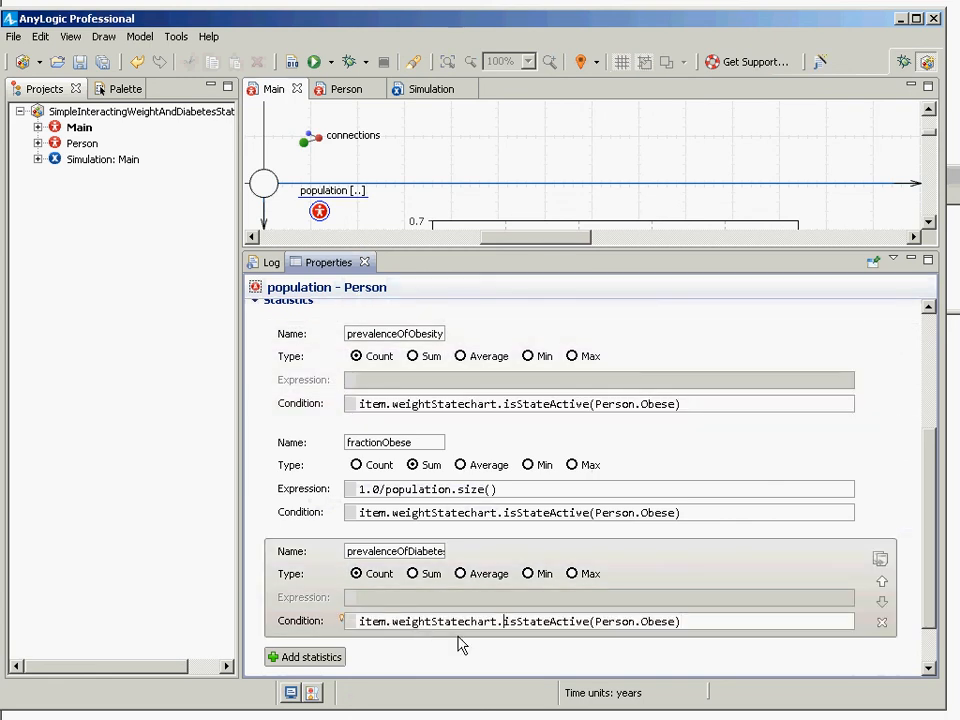
Step: Replace weightStatechart with diabetesStatechart in the condition of the prevalenceOfDiabetes statistic
{"action": "double_click", "coordinate": [458, 634]}
{"action": "key", "text": "BackSpace"}
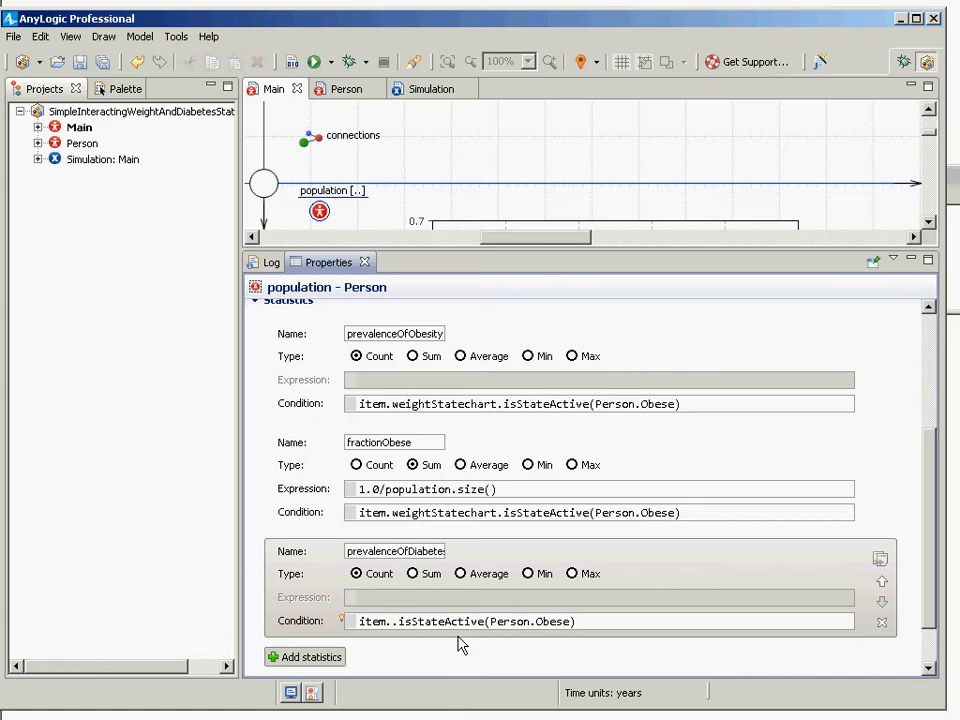
{"action": "key", "text": "ctrl+space"}
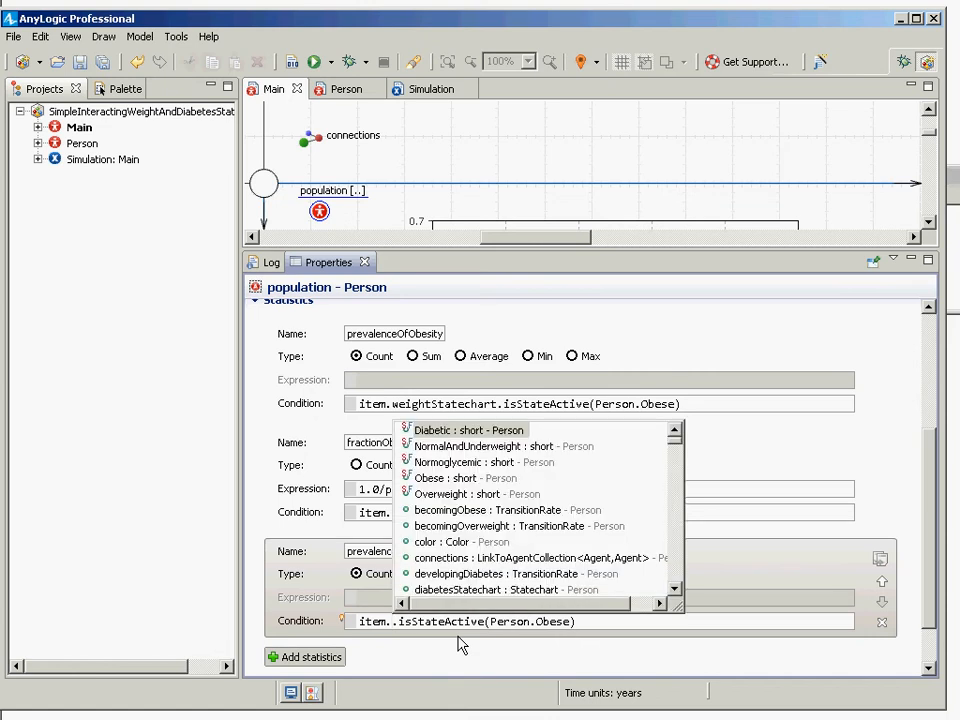
{"action": "key", "text": "Down"}
{"action": "key", "text": "Down"}
{"action": "key", "text": "Down"}
{"action": "key", "text": "Down"}
{"action": "key", "text": "Down"}
{"action": "key", "text": "Down"}
{"action": "key", "text": "Down"}
{"action": "key", "text": "Down"}
{"action": "key", "text": "Down"}
{"action": "key", "text": "Down"}
{"action": "key", "text": "Return"}
Step: Change the state tested in the prevalenceOfDiabetes condition to Person.Diabetic and save the model
{"action": "key", "text": "Right"}
{"action": "key", "text": "Right"}
{"action": "key", "text": "Right"}
{"action": "key", "text": "Right"}
{"action": "key", "text": "Right"}
{"action": "key", "text": "Right"}
{"action": "key", "text": "Right"}
{"action": "key", "text": "Right"}
{"action": "key", "text": "Right"}
{"action": "key", "text": "Right"}
{"action": "key", "text": "Right"}
{"action": "key", "text": "Right"}
{"action": "key", "text": "Right"}
{"action": "key", "text": "Right"}
{"action": "key", "text": "Right"}
{"action": "key", "text": "Right"}
{"action": "key", "text": "Right"}
{"action": "key", "text": "Right"}
{"action": "key", "text": "Right"}
{"action": "key", "text": "Right"}
{"action": "key", "text": "Right"}
{"action": "key", "text": "ctrl+shift+Right"}
{"action": "key", "text": "Delete"}
{"action": "type", "text": "D"}
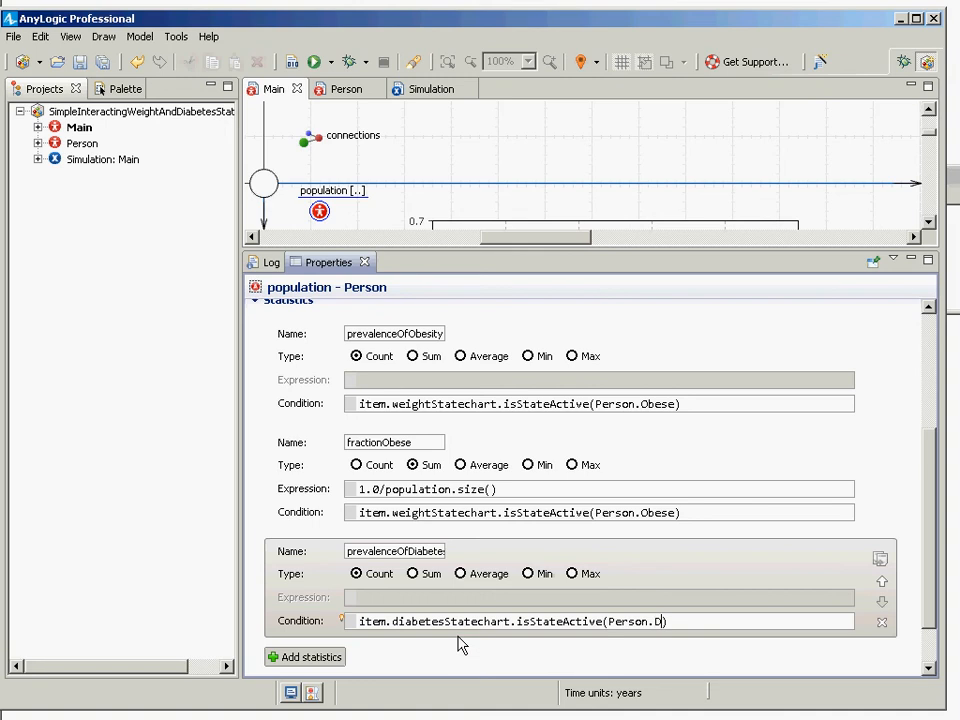
{"action": "key", "text": "ctrl+space"}
{"action": "key", "text": "Return"}
{"action": "key", "text": "ctrl+s"}
Step: Add a second data item titled Count Diabetics to the time plot plotFractionObese
{"action": "left_click", "coordinate": [421, 246]}
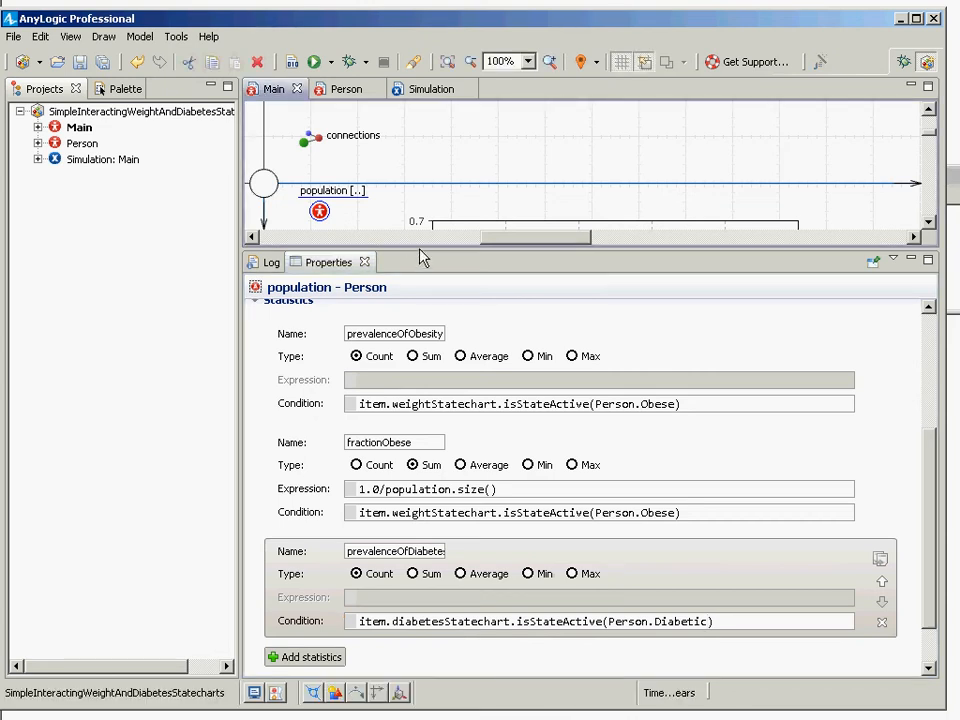
{"action": "left_click_drag", "start_coordinate": [421, 249], "coordinate": [421, 357]}
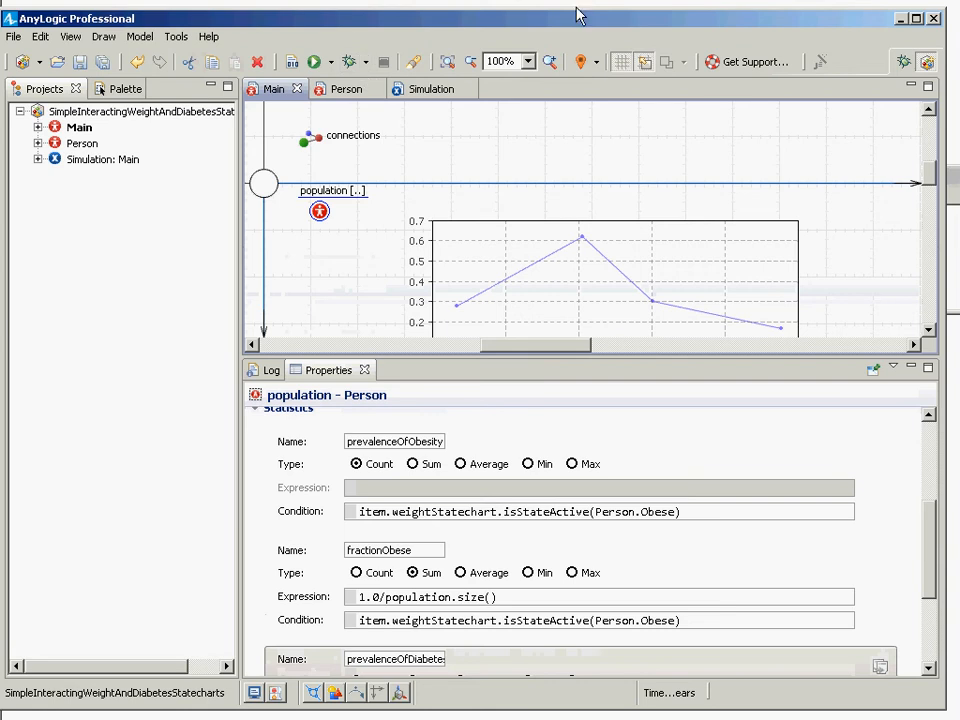
{"action": "left_click", "coordinate": [459, 287]}
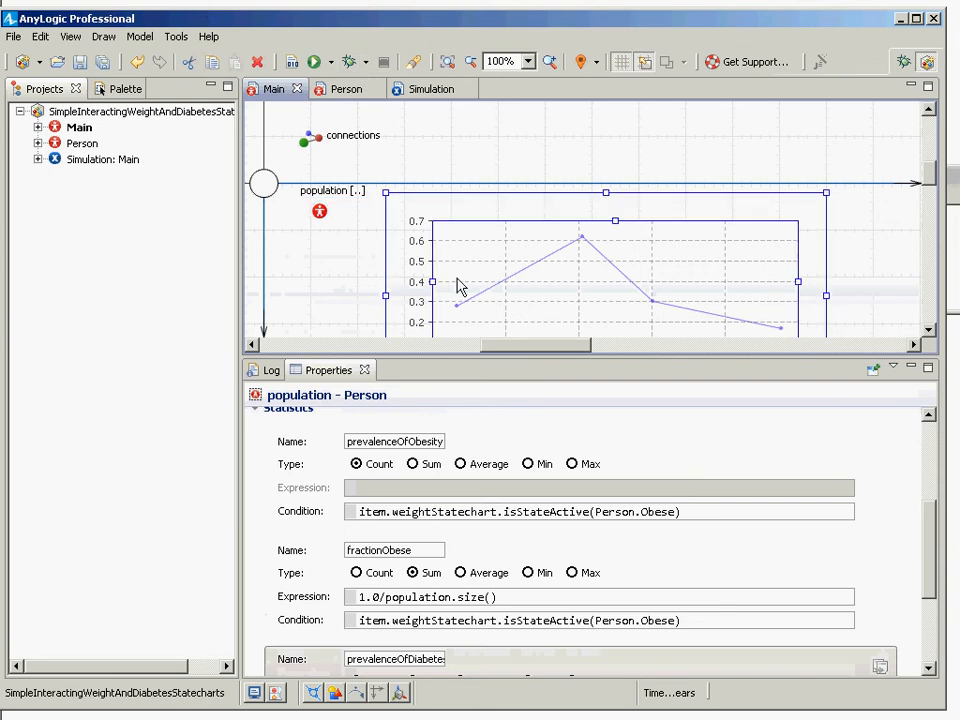
{"action": "left_click_drag", "start_coordinate": [938, 508], "coordinate": [858, 462]}
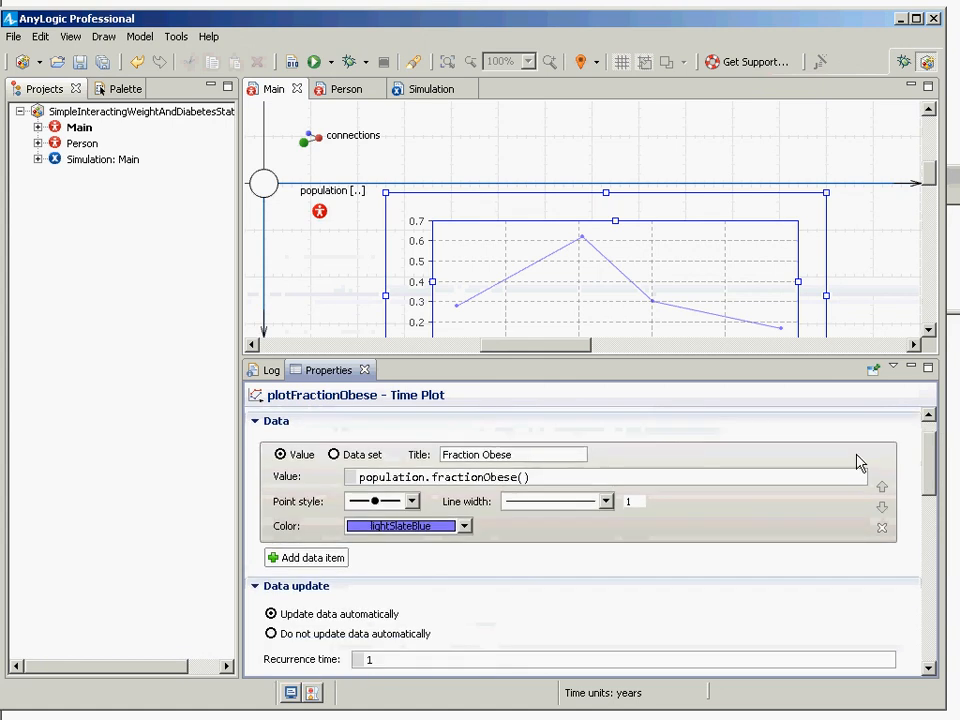
{"action": "left_click", "coordinate": [320, 562]}
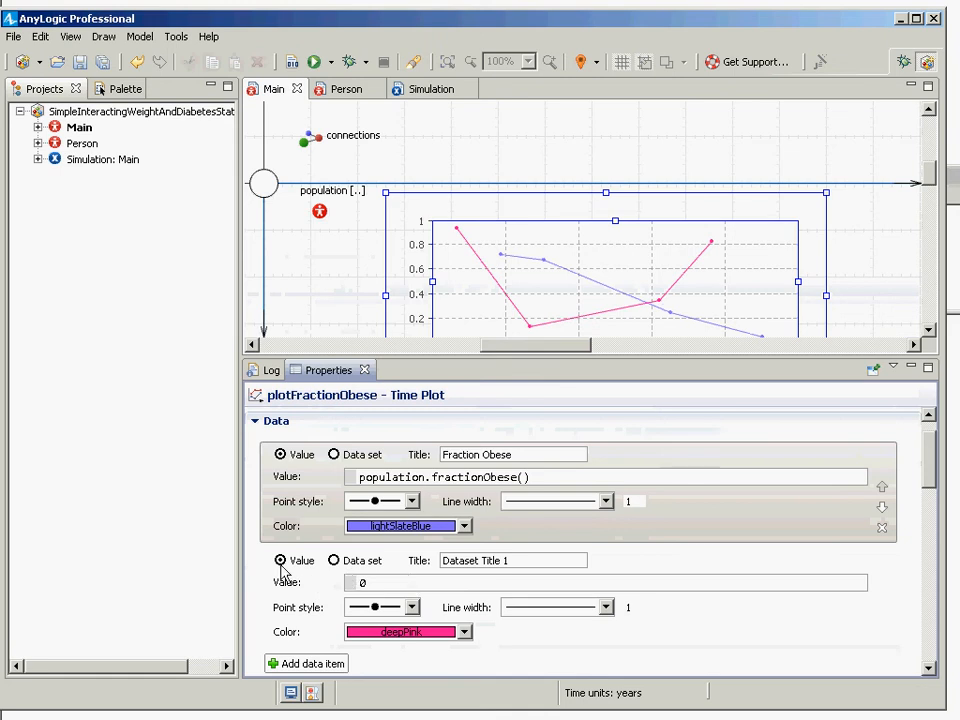
{"action": "left_click", "coordinate": [418, 562]}
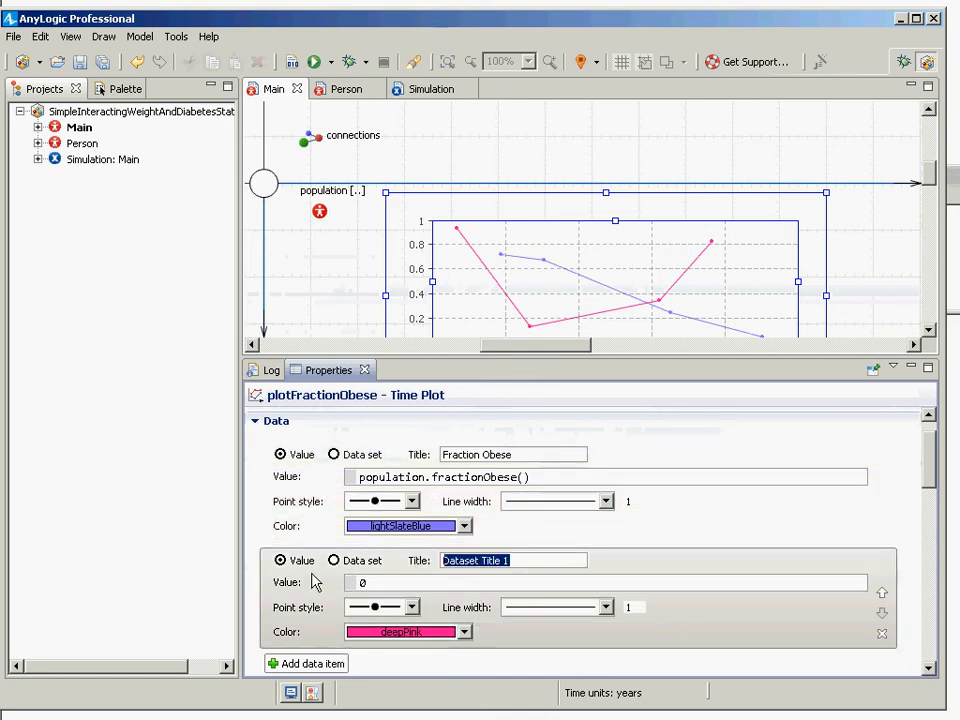
{"action": "type", "text": "C"}
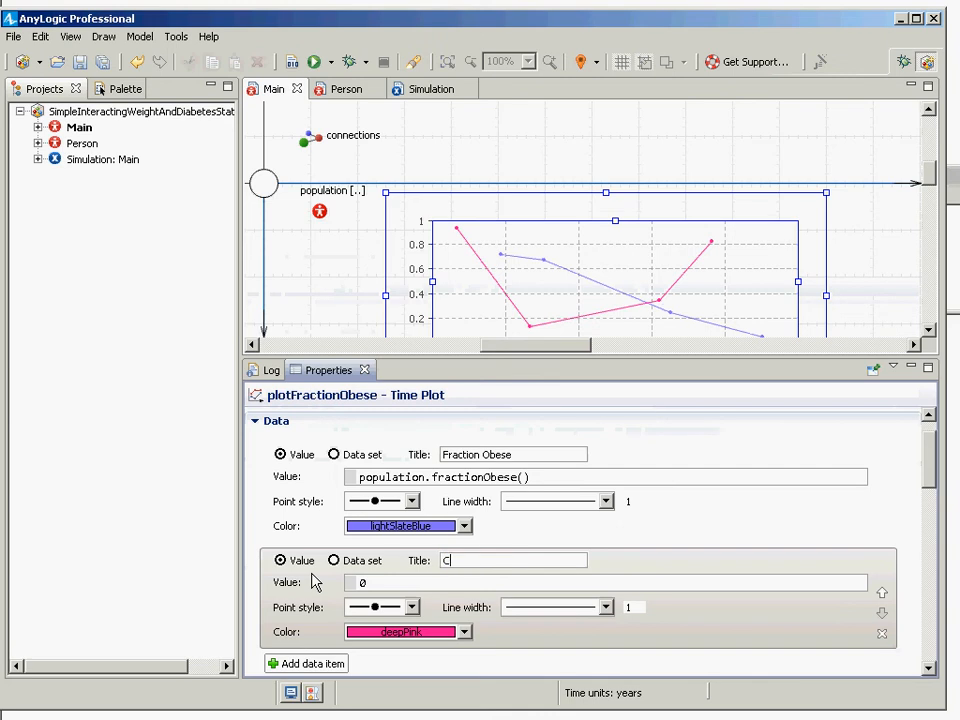
{"action": "type", "text": "ount Diabetics"}
{"action": "key", "text": "Tab"}
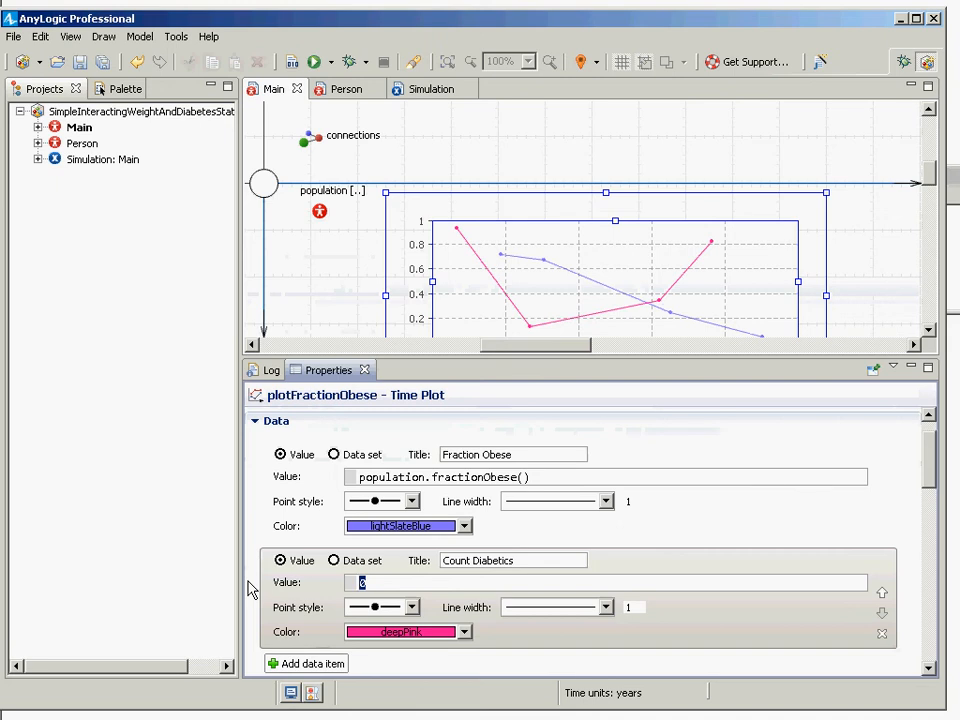
Step: Set the value of the Count Diabetics data item to population.prevalenceOfDiabetes() and save the model
{"action": "type", "text": "population.prev"}
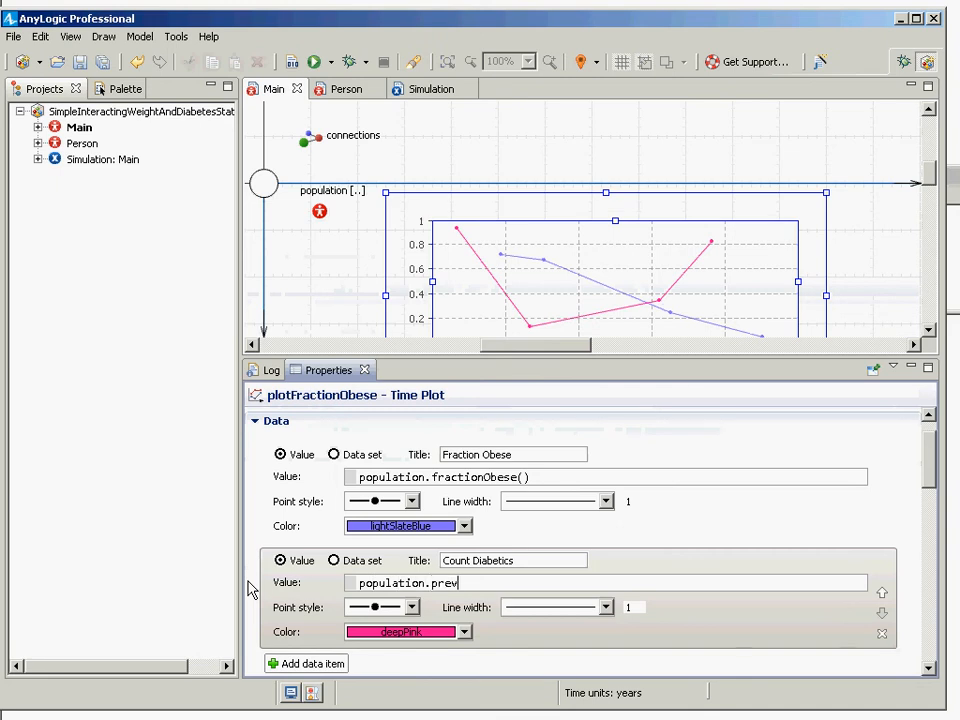
{"action": "key", "text": "ctrl+space"}
{"action": "key", "text": "Return"}
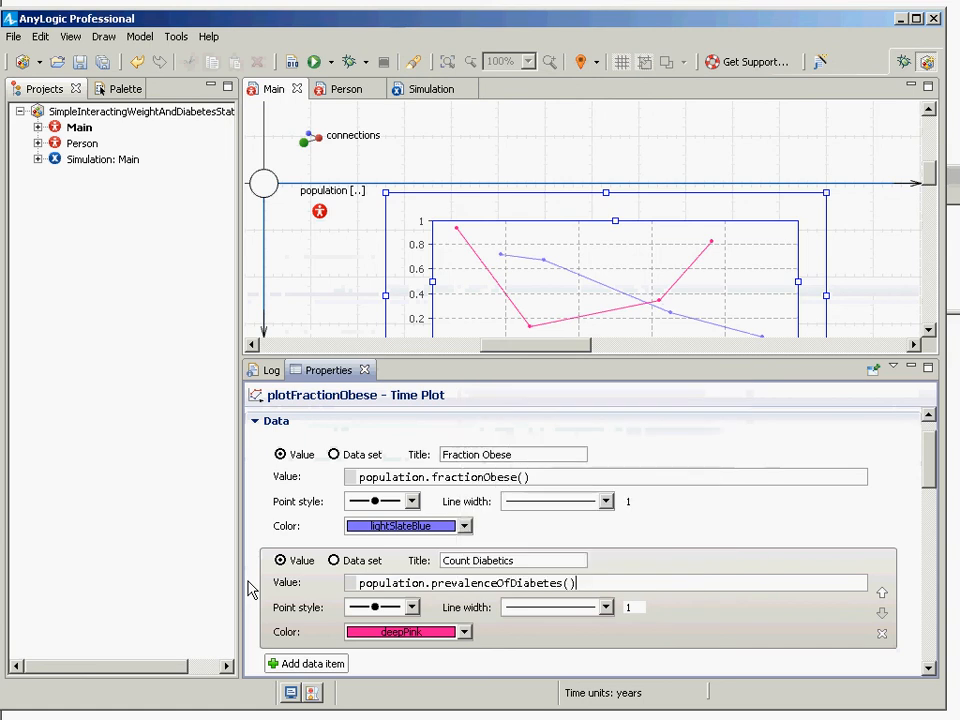
{"action": "key", "text": "ctrl+s"}
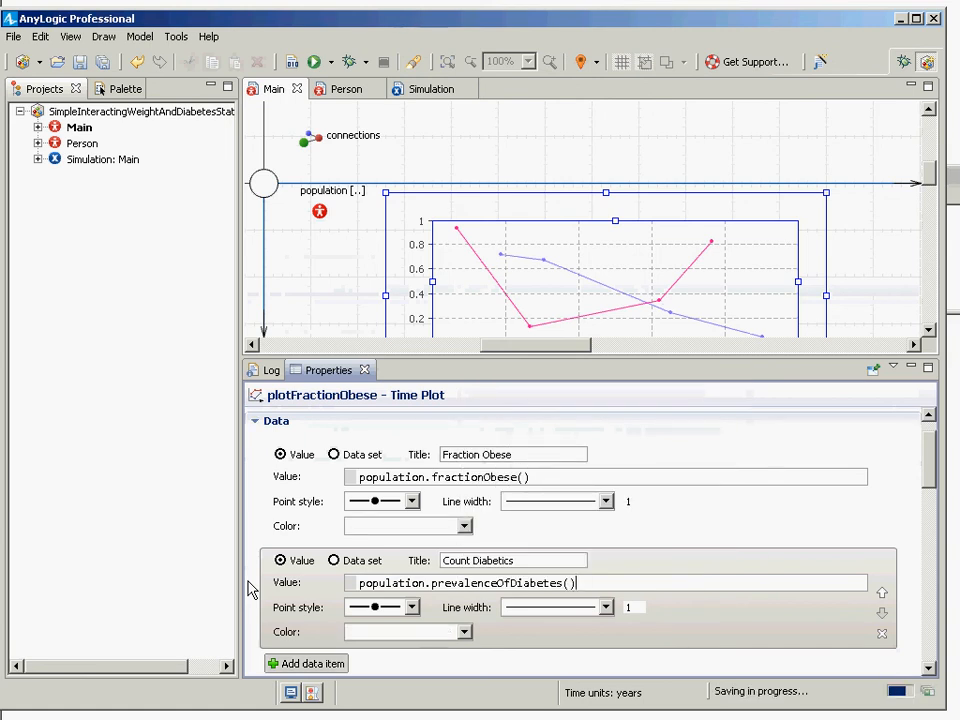
{"action": "left_click", "coordinate": [467, 527]}
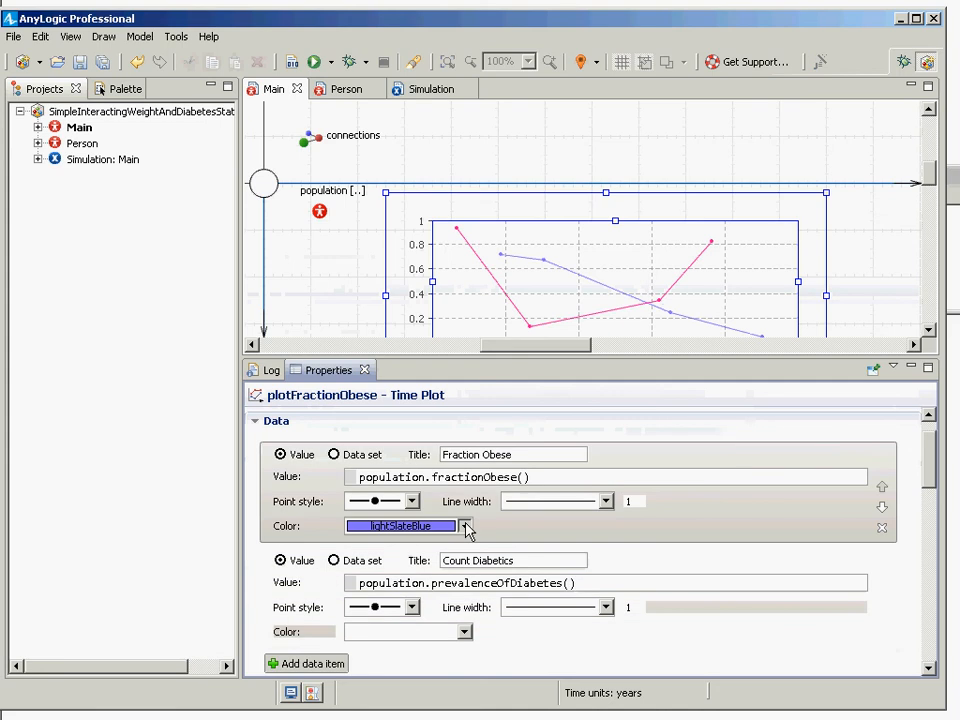
{"action": "left_click", "coordinate": [468, 526]}
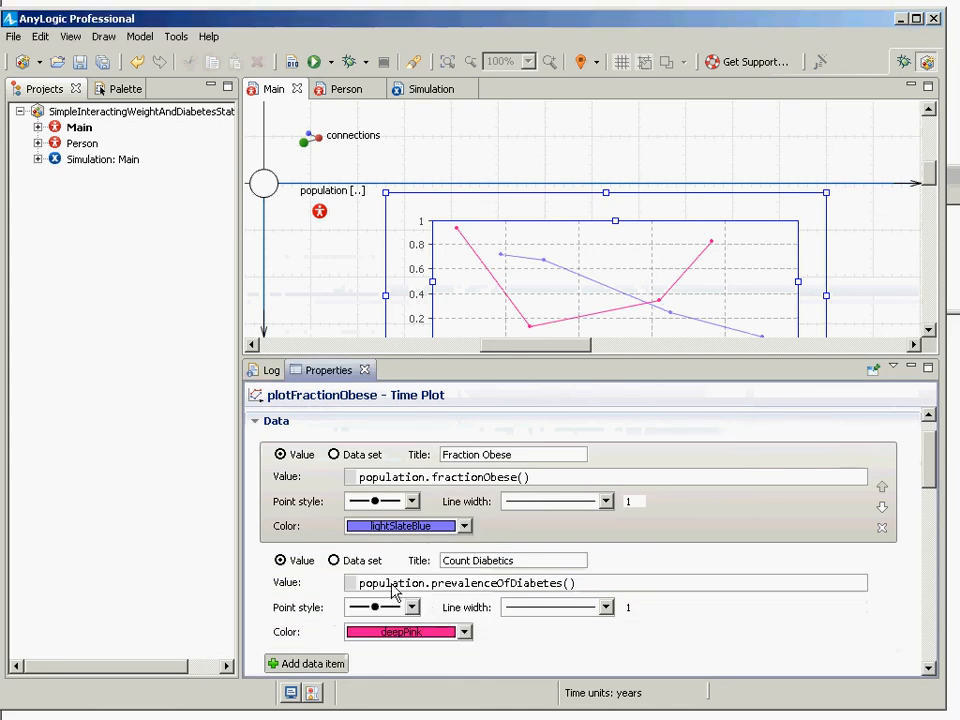
Step: Save the model and review the value expression of the Count Diabetics data item in plotFractionObese
{"action": "key", "text": "ctrl+s"}
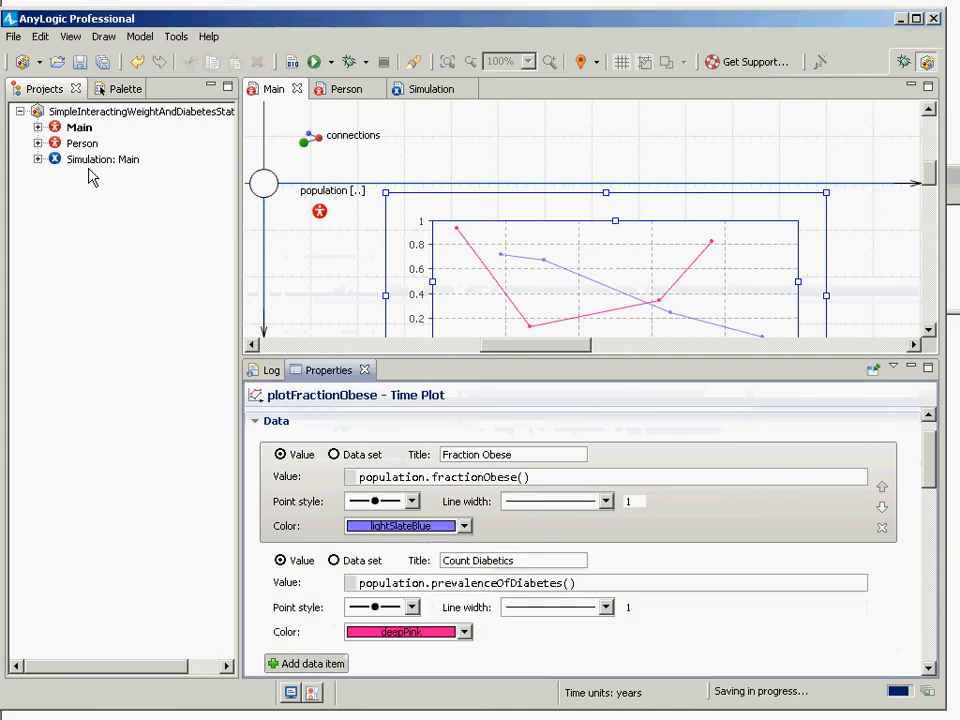
{"action": "left_click", "coordinate": [90, 158]}
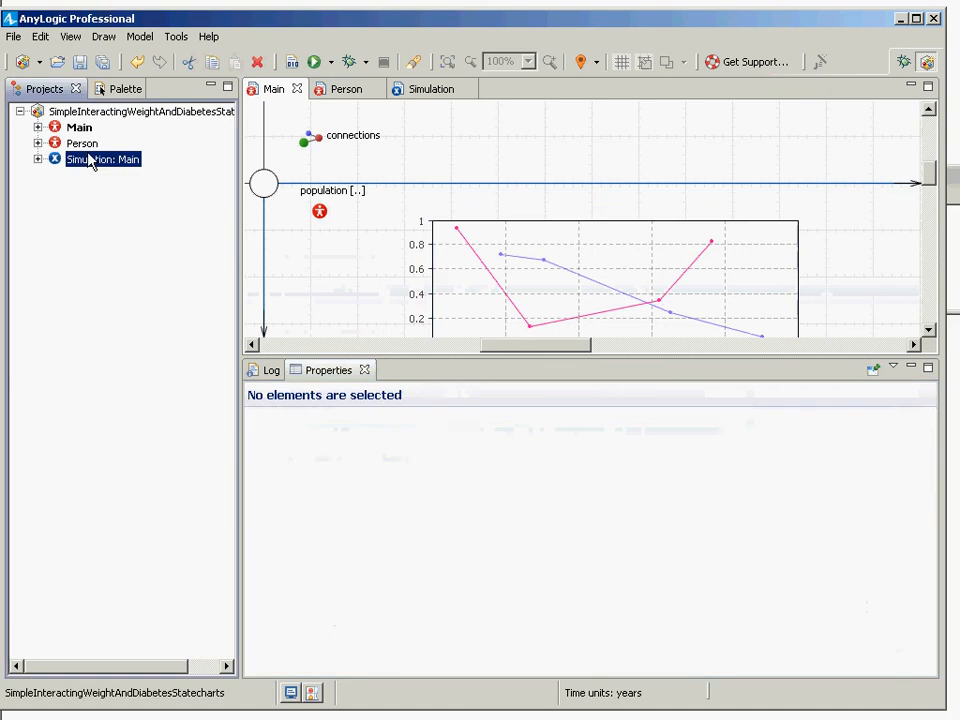
{"action": "right_click", "coordinate": [89, 157]}
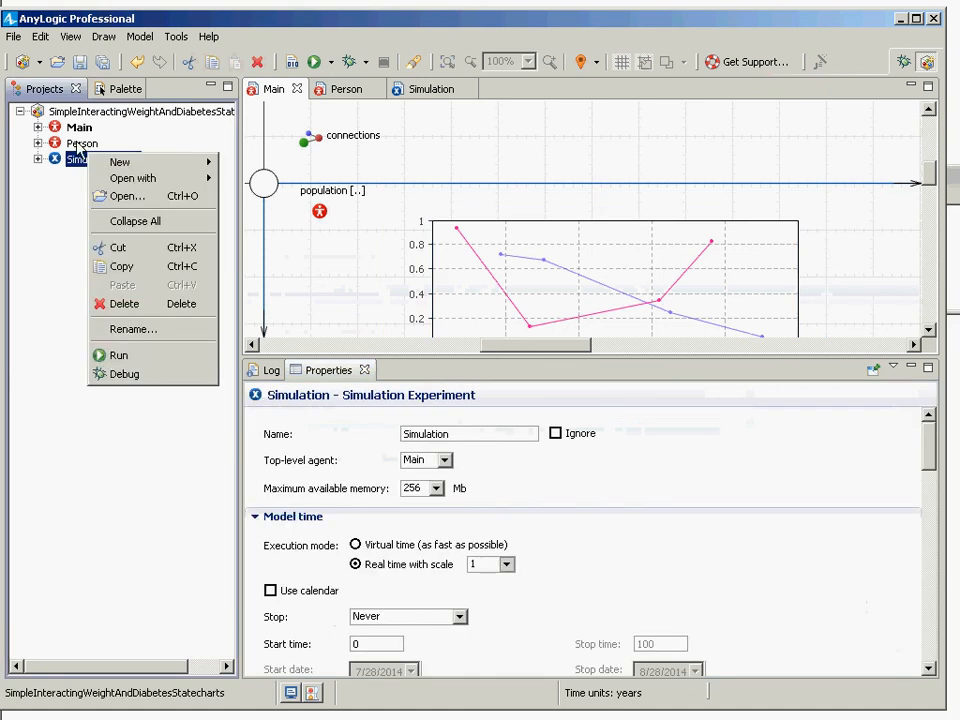
{"action": "left_click", "coordinate": [545, 307]}
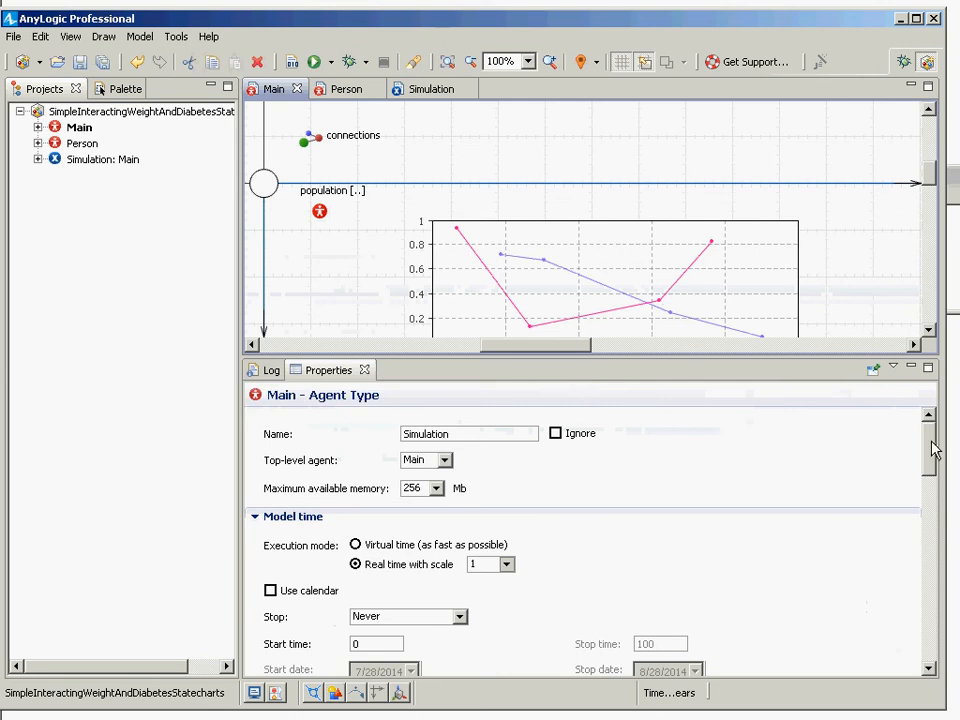
{"action": "left_click_drag", "start_coordinate": [934, 450], "coordinate": [938, 492]}
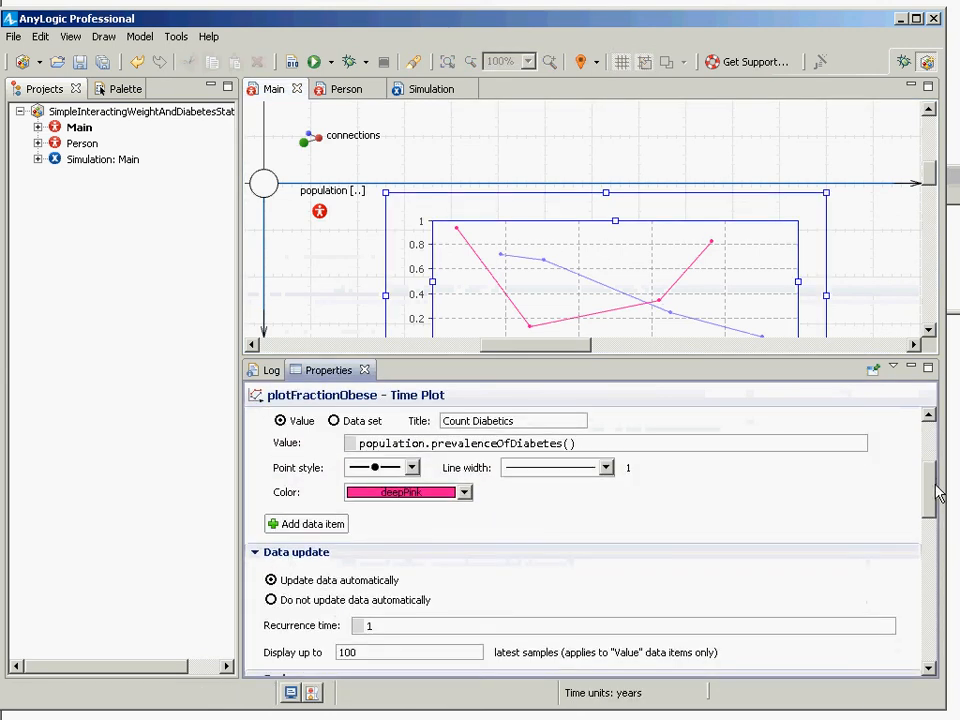
{"action": "left_click_drag", "start_coordinate": [621, 447], "coordinate": [355, 444]}
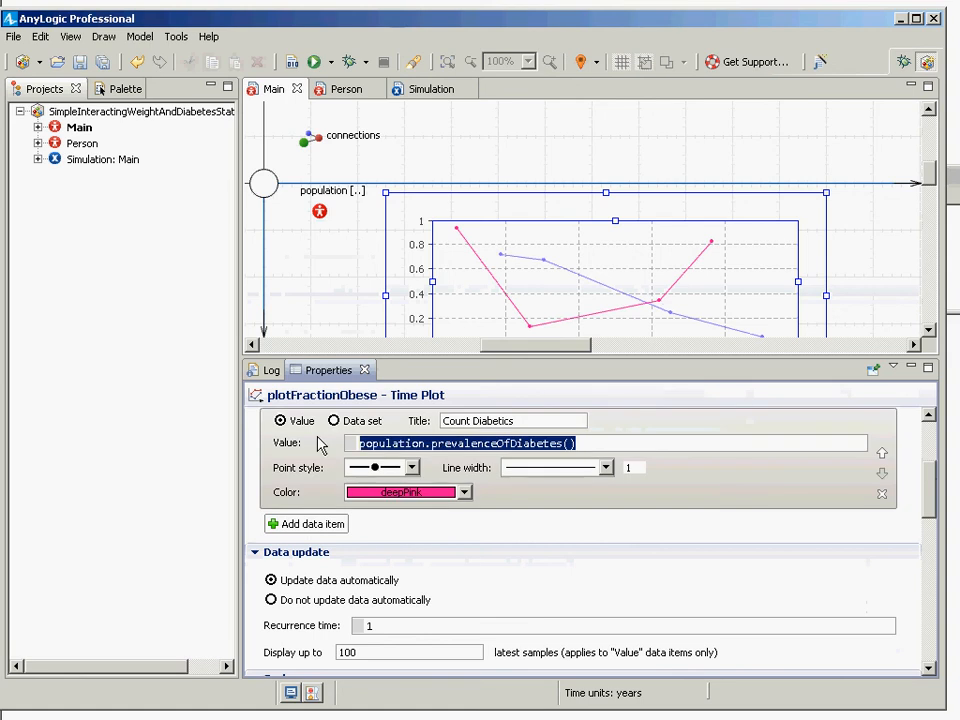
Step: Copy the condition of the population's prevalenceOfDiabetes statistic into the Notepad window, replacing the text there
{"action": "left_click", "coordinate": [319, 211]}
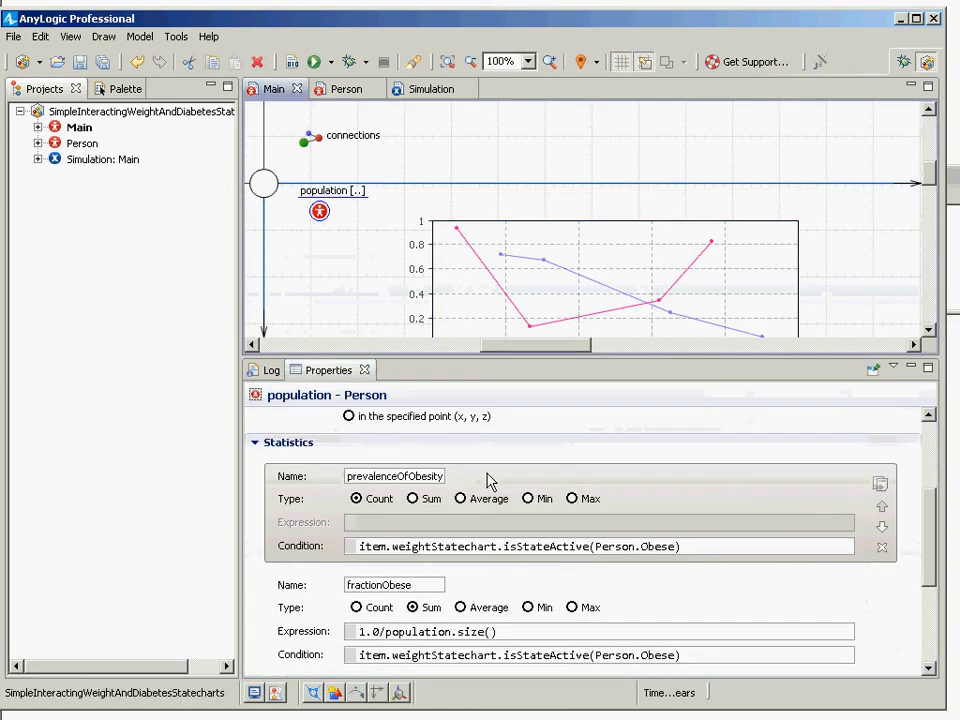
{"action": "left_click_drag", "start_coordinate": [934, 508], "coordinate": [930, 583]}
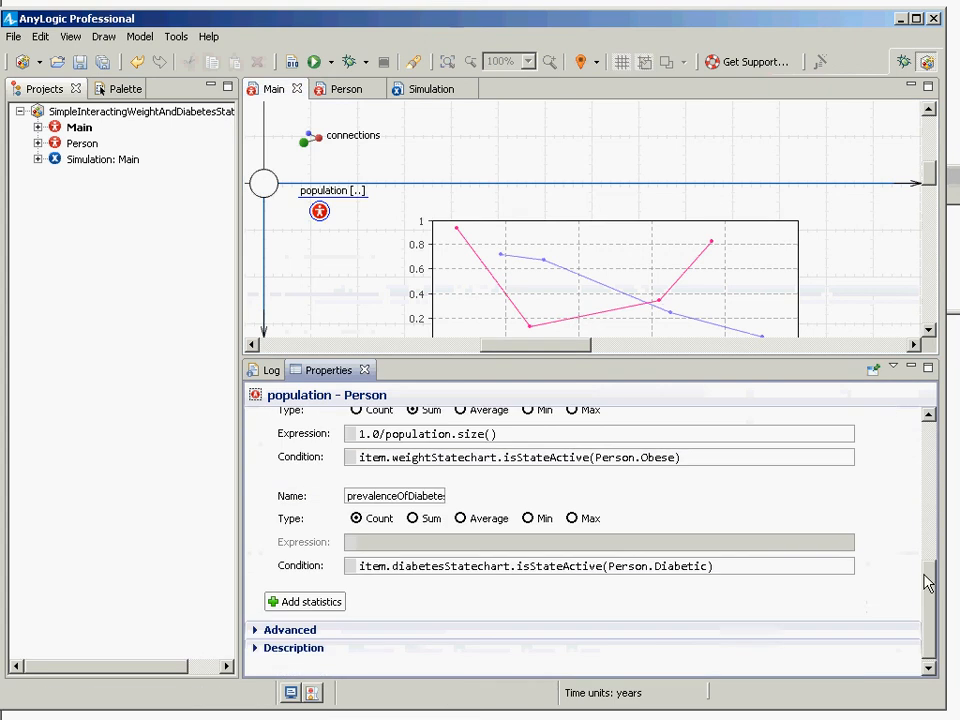
{"action": "left_click_drag", "start_coordinate": [731, 570], "coordinate": [261, 551]}
{"action": "key", "text": "ctrl+c"}
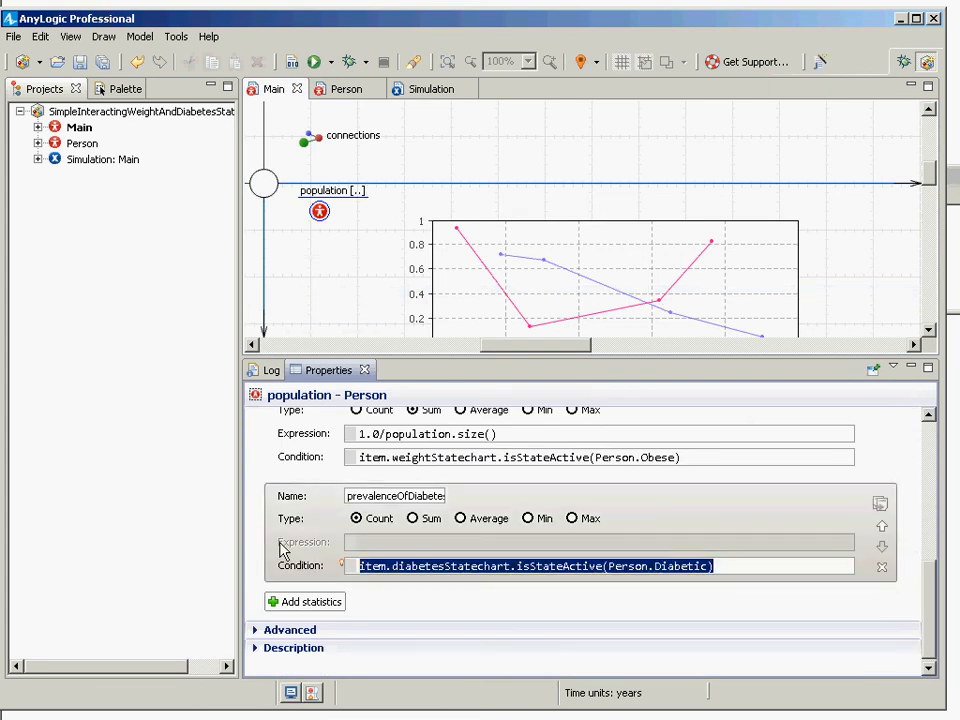
{"action": "key", "text": "alt+Tab"}
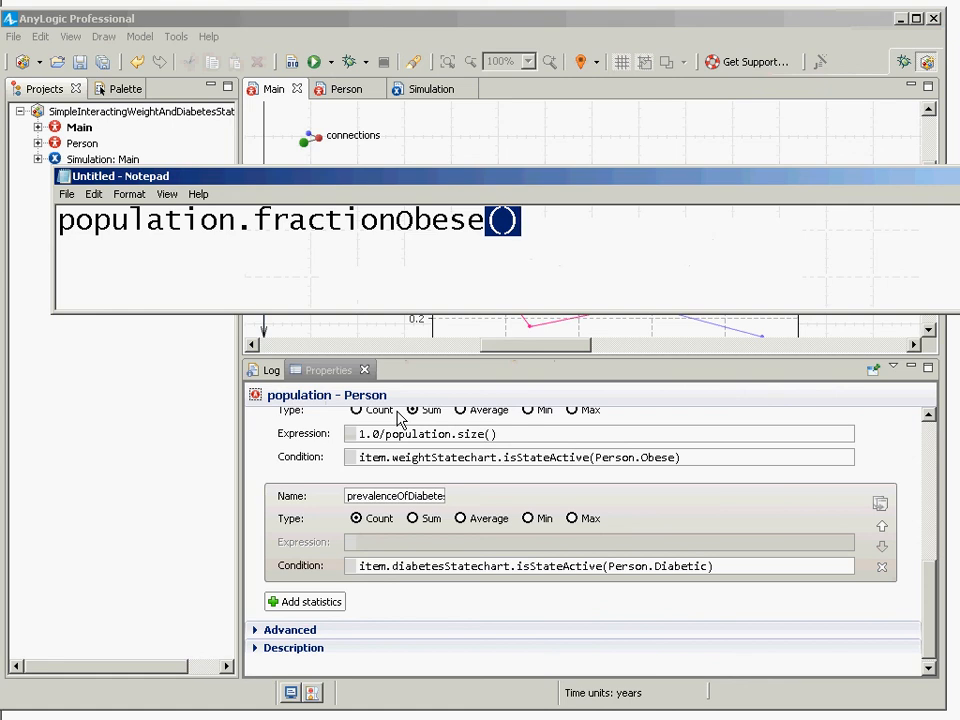
{"action": "key", "text": "Right"}
{"action": "key", "text": "ctrl+a"}
{"action": "key", "text": "ctrl+v"}
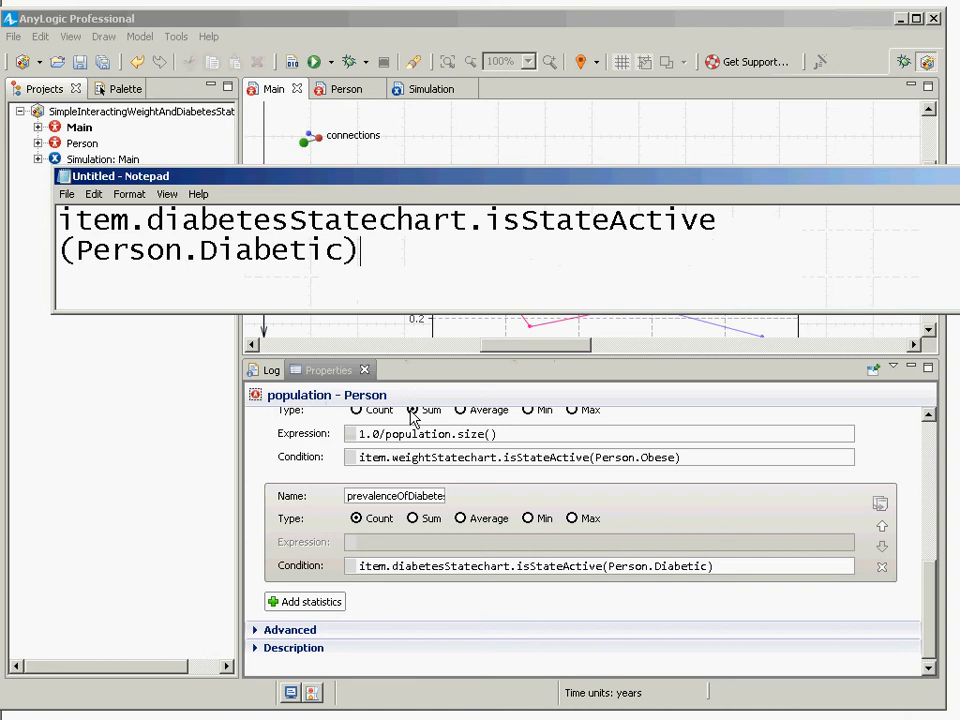
Step: Examine each part of item.diabetesStatechart.isStateActive(Person.Diabetic) in Notepad against the condition of the prevalenceOfDiabetes statistic
{"action": "left_click_drag", "start_coordinate": [932, 583], "coordinate": [886, 565]}
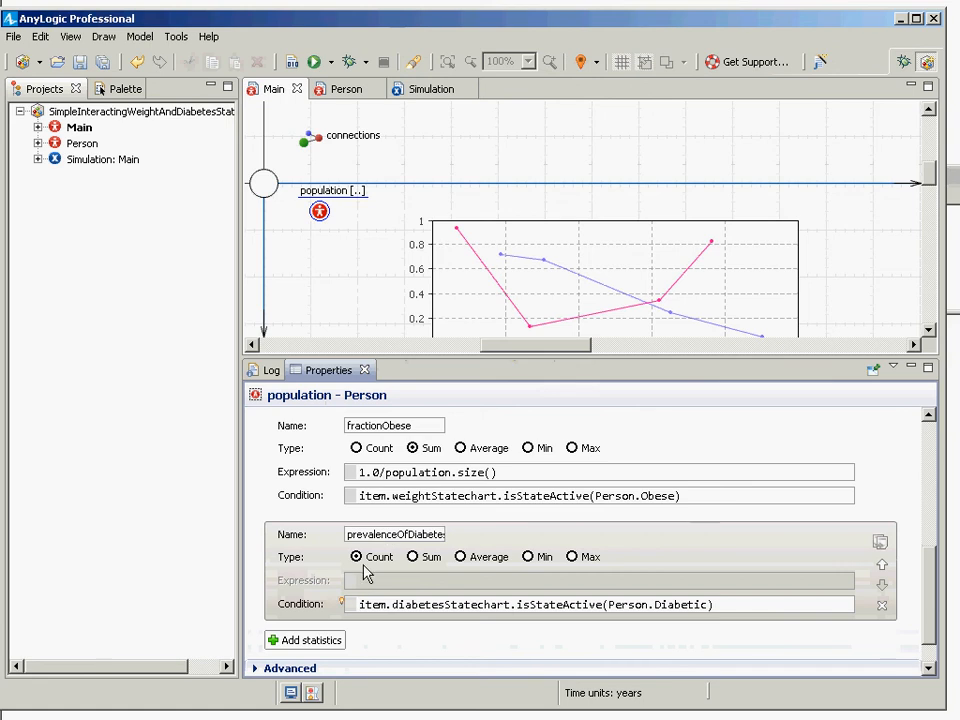
{"action": "key", "text": "alt+Tab"}
{"action": "left_click_drag", "start_coordinate": [147, 219], "coordinate": [497, 253]}
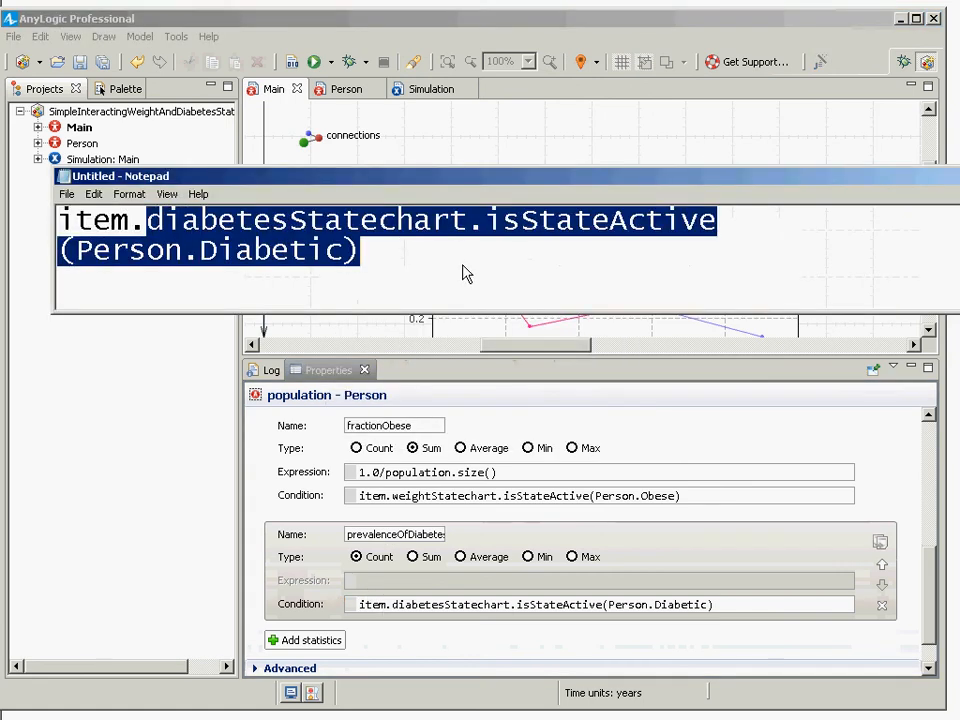
{"action": "left_click", "coordinate": [463, 272]}
{"action": "left_click", "coordinate": [657, 611]}
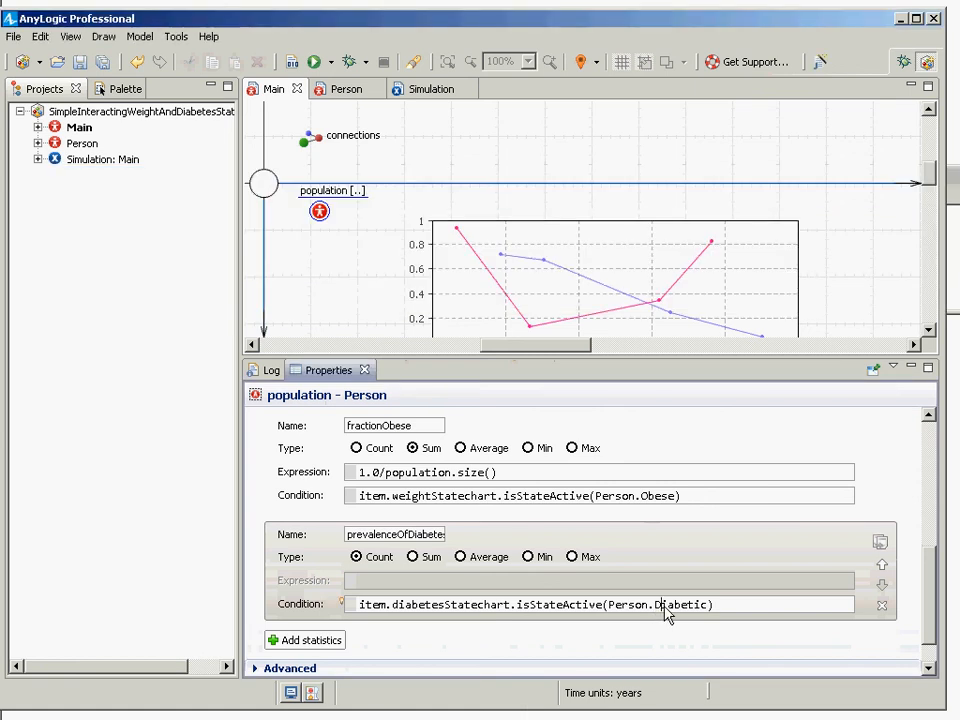
{"action": "key", "text": "alt+Tab"}
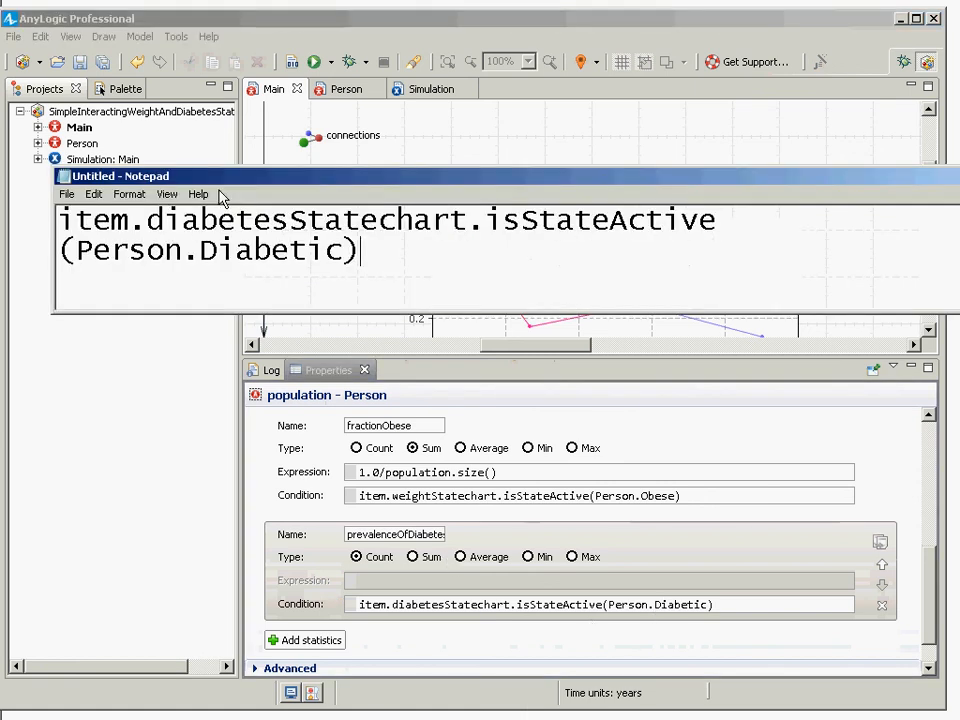
{"action": "left_click_drag", "start_coordinate": [147, 220], "coordinate": [254, 220]}
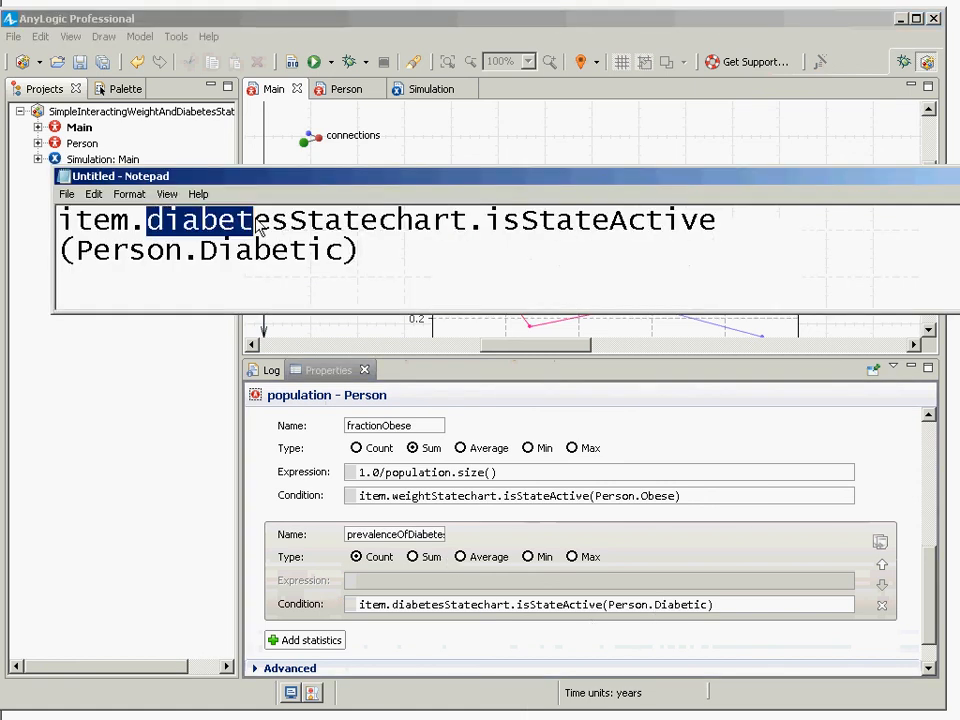
{"action": "double_click", "coordinate": [101, 223]}
{"action": "left_click", "coordinate": [313, 230]}
{"action": "double_click", "coordinate": [542, 230]}
{"action": "left_click", "coordinate": [557, 230]}
{"action": "left_click_drag", "start_coordinate": [70, 253], "coordinate": [343, 259]}
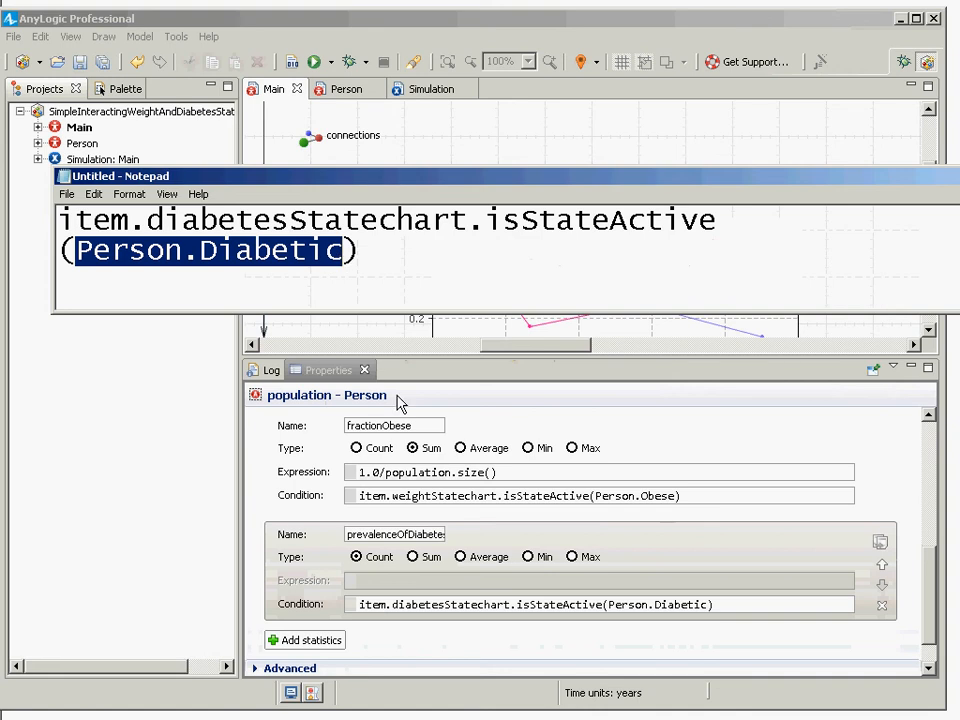
{"action": "left_click", "coordinate": [501, 591]}
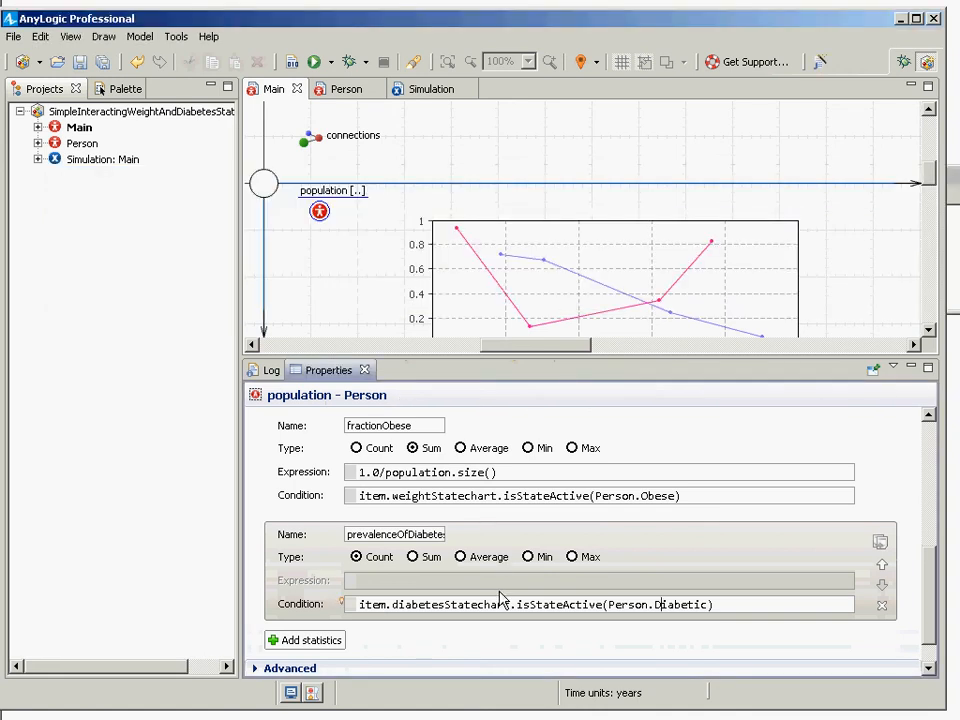
Step: Review the Count Diabetics data item of the time plot and highlight its value population.prevalenceOfDiabetes()
{"action": "left_click", "coordinate": [493, 244]}
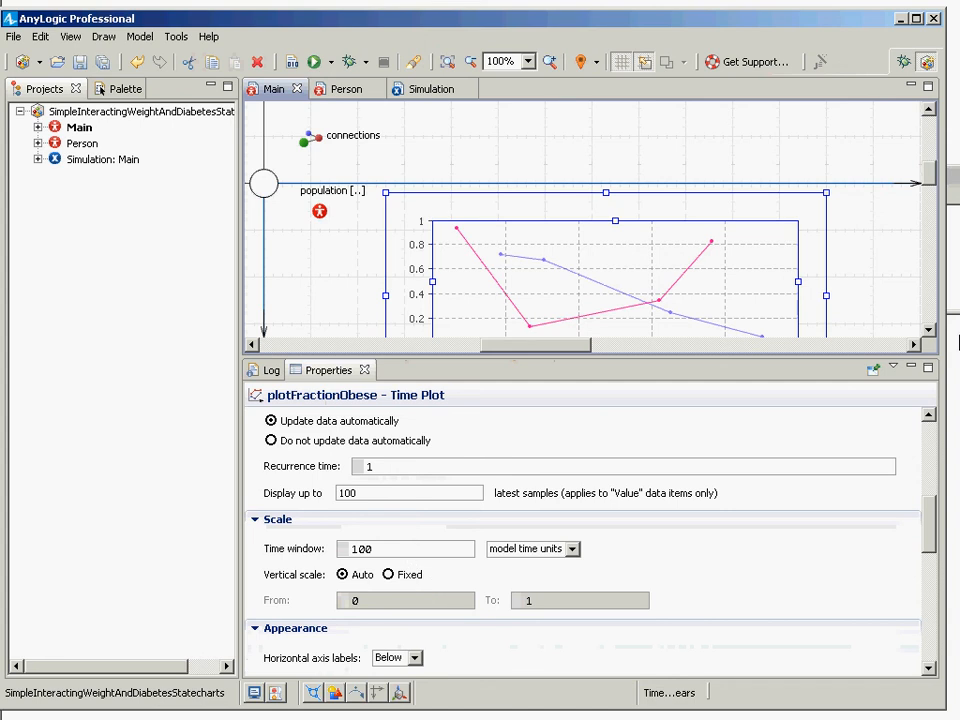
{"action": "left_click", "coordinate": [929, 331]}
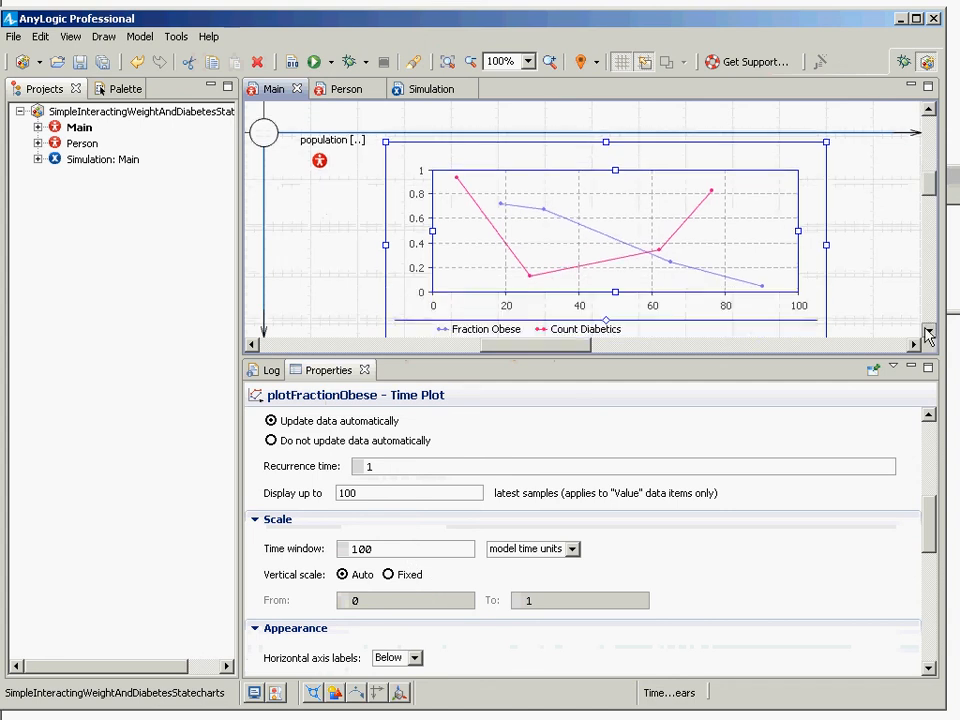
{"action": "left_click_drag", "start_coordinate": [929, 533], "coordinate": [926, 468]}
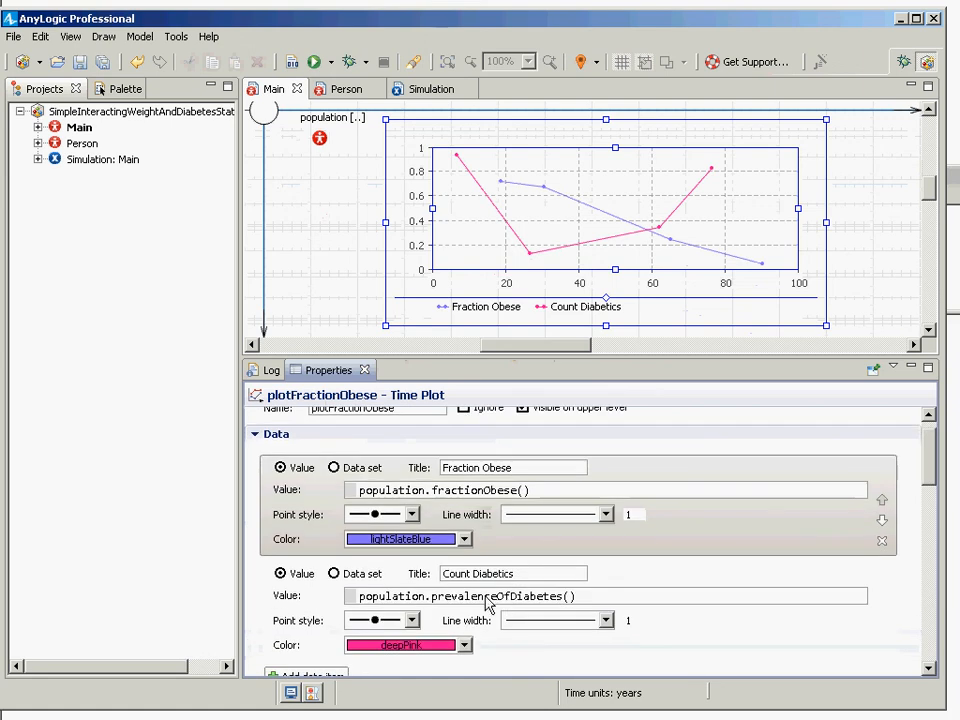
{"action": "left_click", "coordinate": [486, 597]}
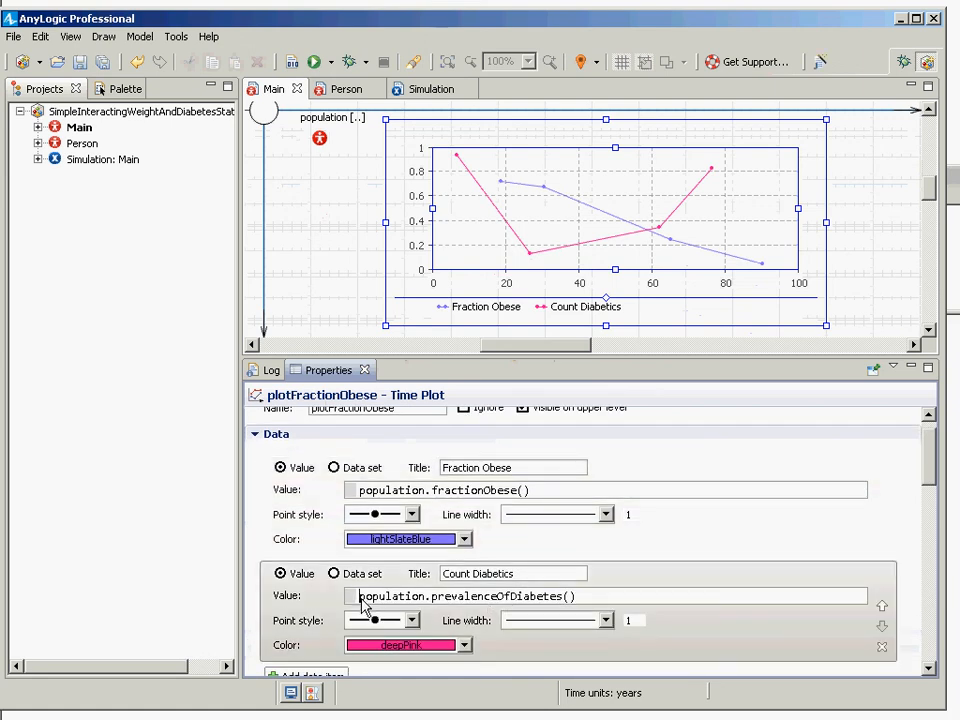
{"action": "left_click_drag", "start_coordinate": [367, 603], "coordinate": [671, 619]}
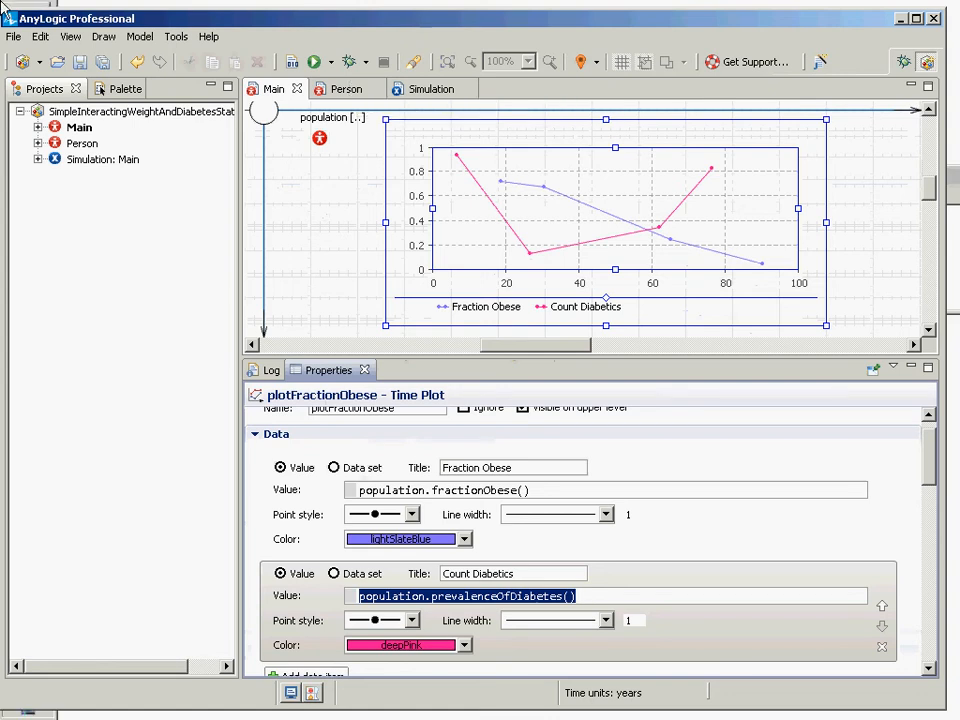
Step: Run the Simulation: Main experiment, switch it to virtual time, and stop the run
{"action": "left_click", "coordinate": [92, 162]}
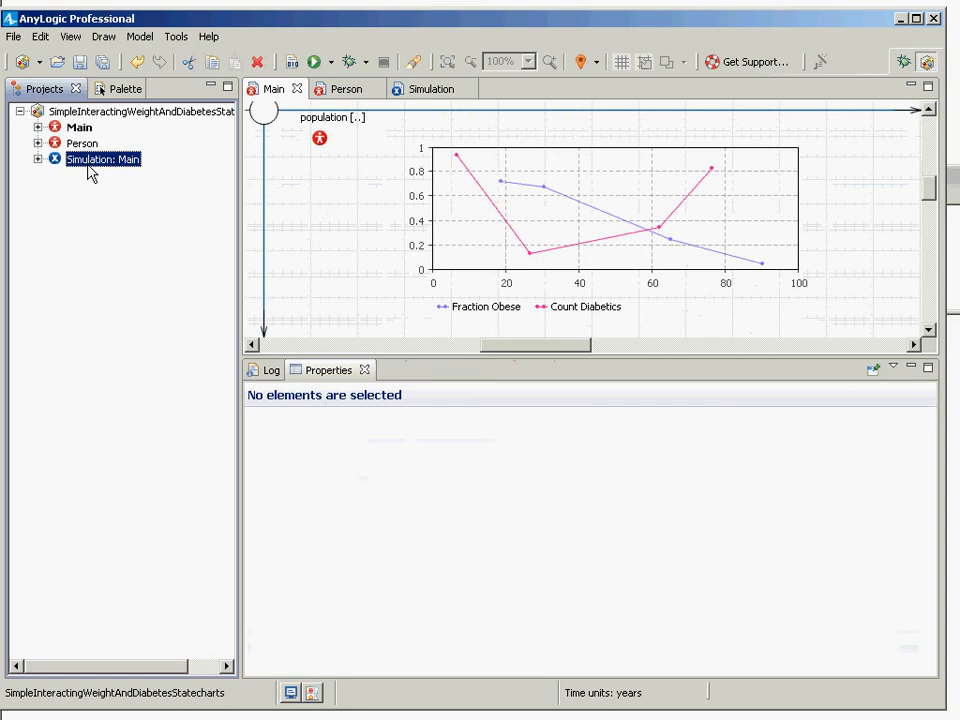
{"action": "right_click", "coordinate": [91, 166]}
{"action": "left_click", "coordinate": [120, 365]}
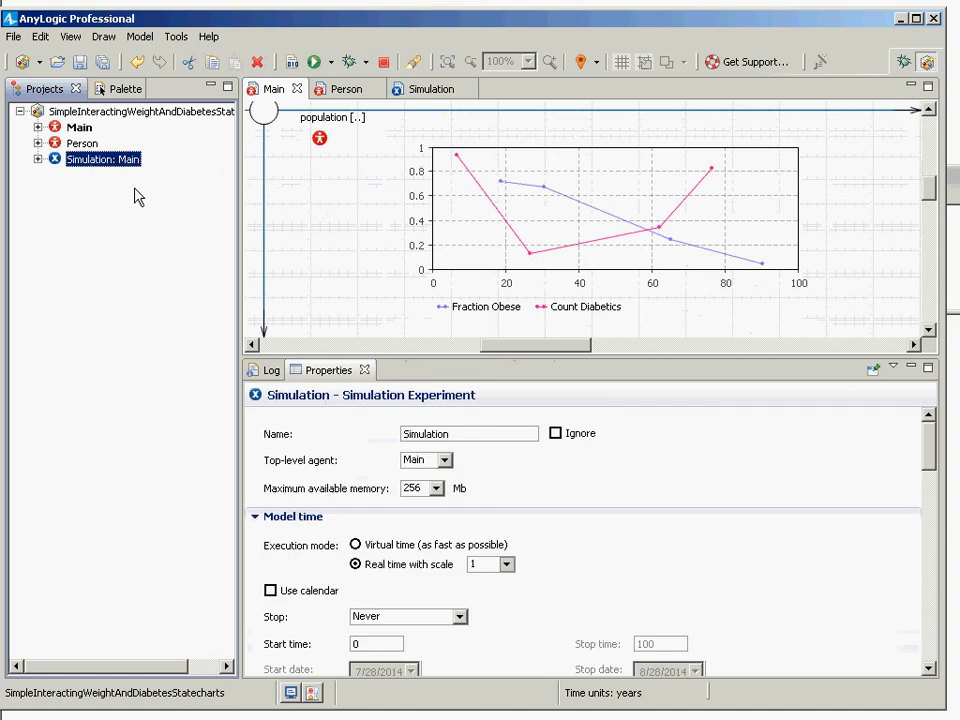
{"action": "left_click", "coordinate": [112, 152]}
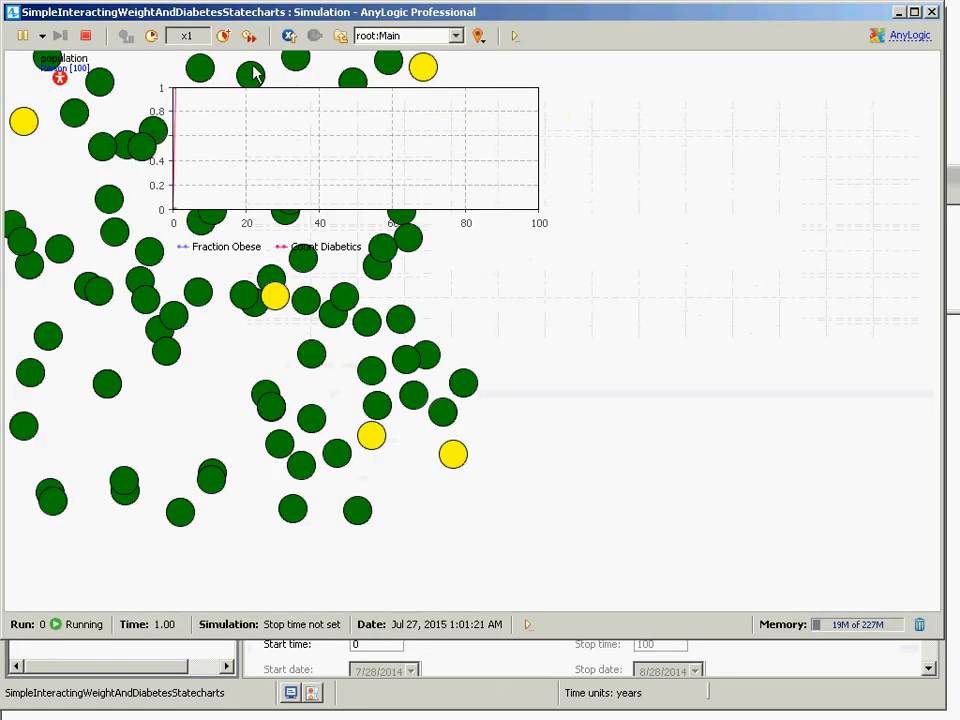
{"action": "left_click", "coordinate": [249, 36]}
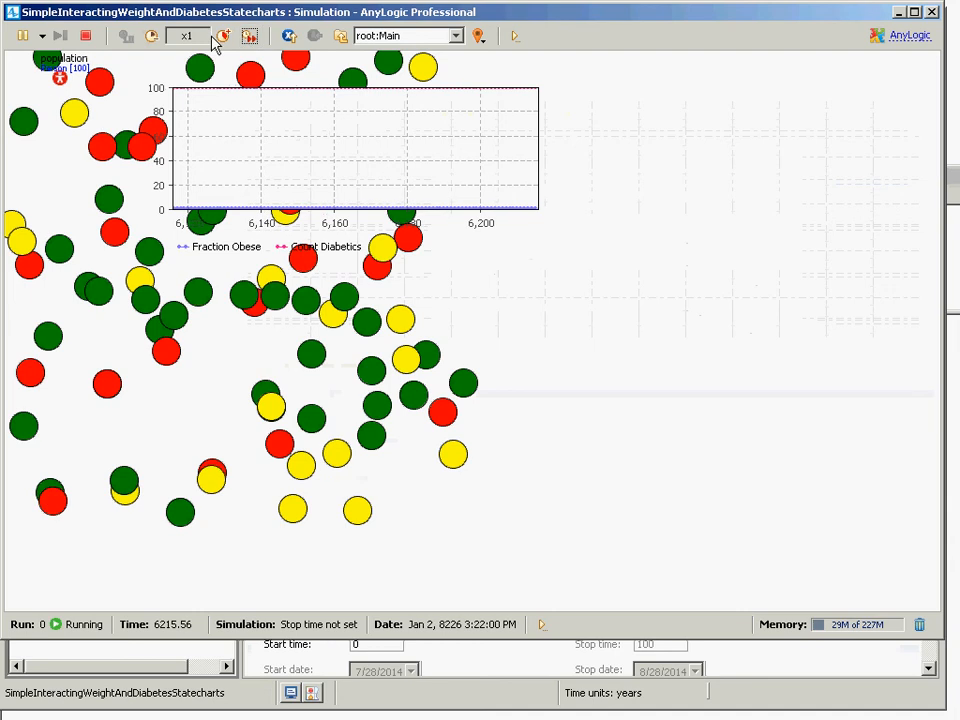
{"action": "left_click", "coordinate": [86, 36]}
Step: Restart the simulation run and raise its execution speed to x5 to watch the Count Diabetics curve
{"action": "left_click", "coordinate": [122, 137]}
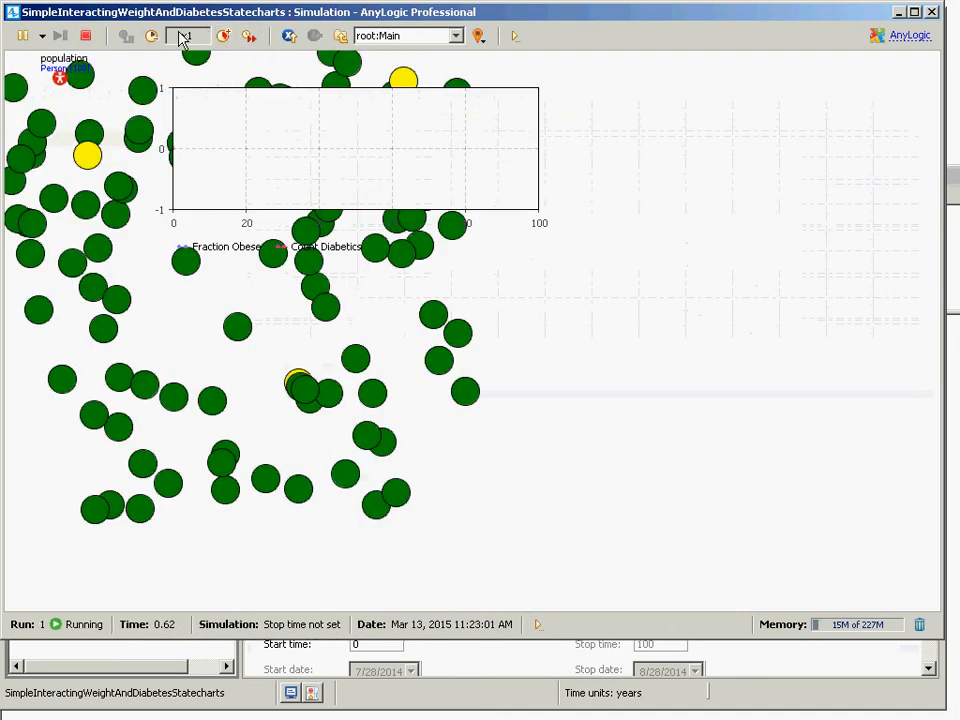
{"action": "left_click", "coordinate": [224, 36]}
{"action": "left_click", "coordinate": [224, 36]}
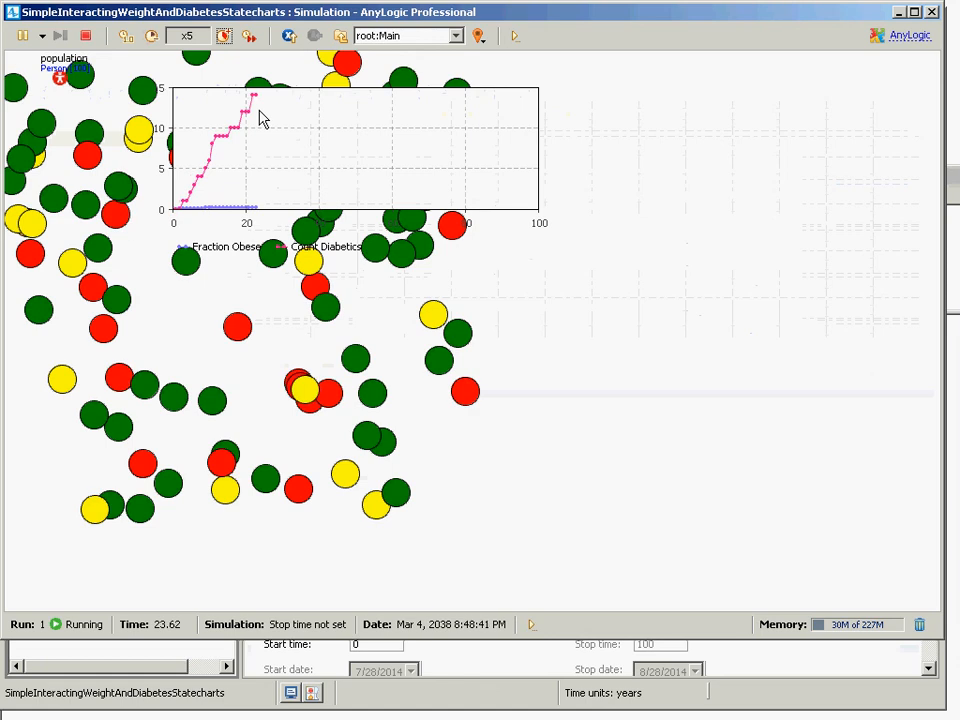
Step: Inspect the weight and diabetes statecharts of the agents population[0] through population[5] during the run, and close the simulation window
{"action": "left_click", "coordinate": [388, 36]}
{"action": "left_click", "coordinate": [390, 70]}
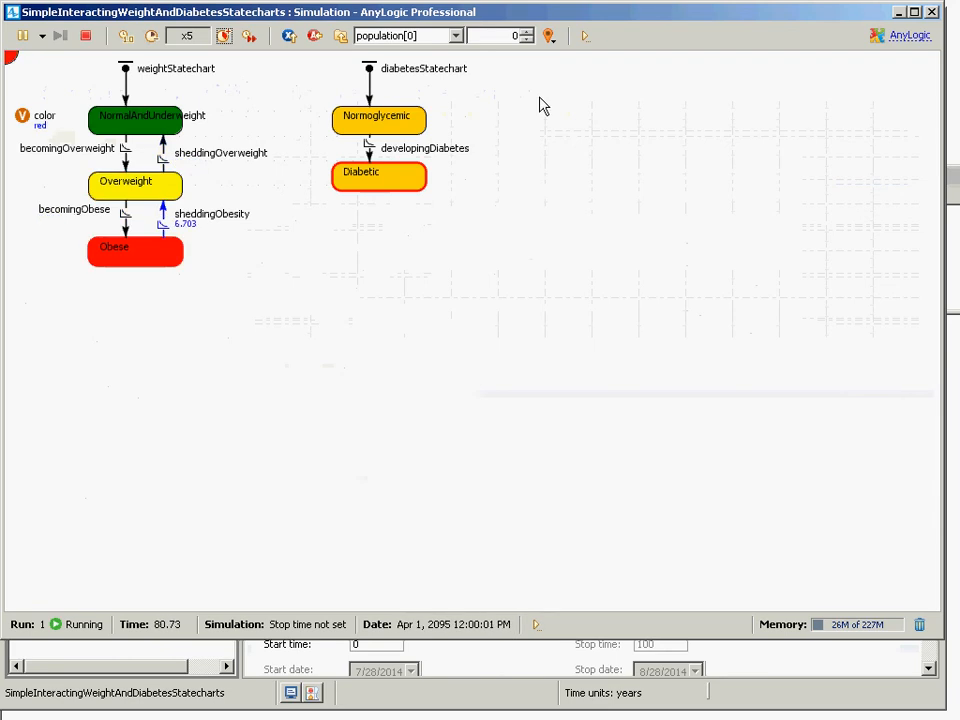
{"action": "left_click", "coordinate": [525, 33]}
{"action": "left_click", "coordinate": [525, 33]}
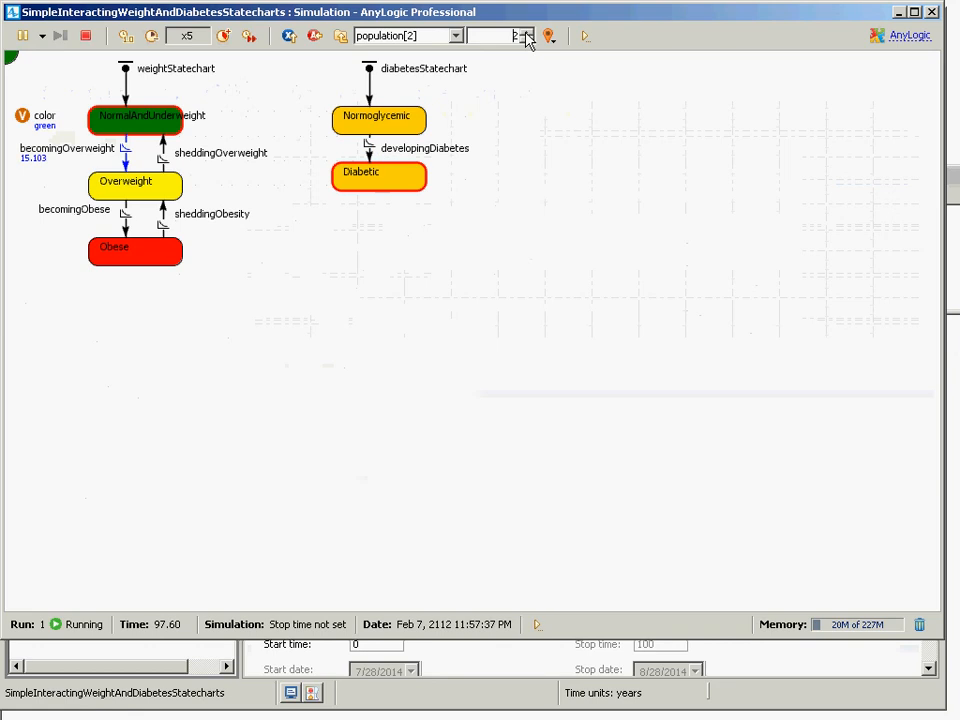
{"action": "left_click", "coordinate": [526, 33]}
{"action": "left_click", "coordinate": [526, 33]}
{"action": "left_click", "coordinate": [526, 33]}
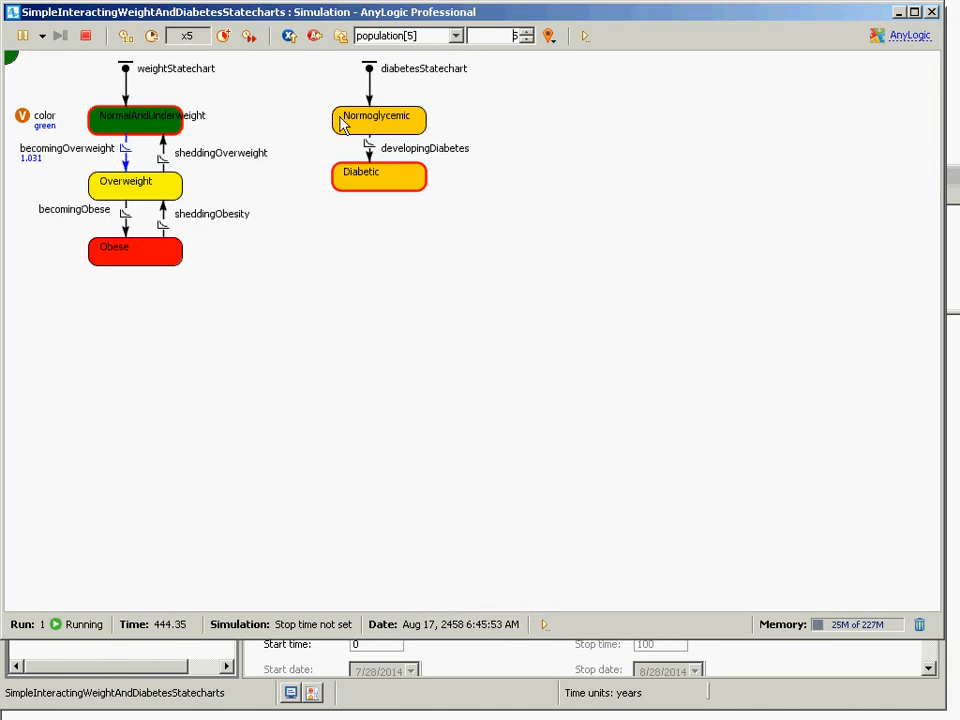
{"action": "left_click", "coordinate": [933, 13]}
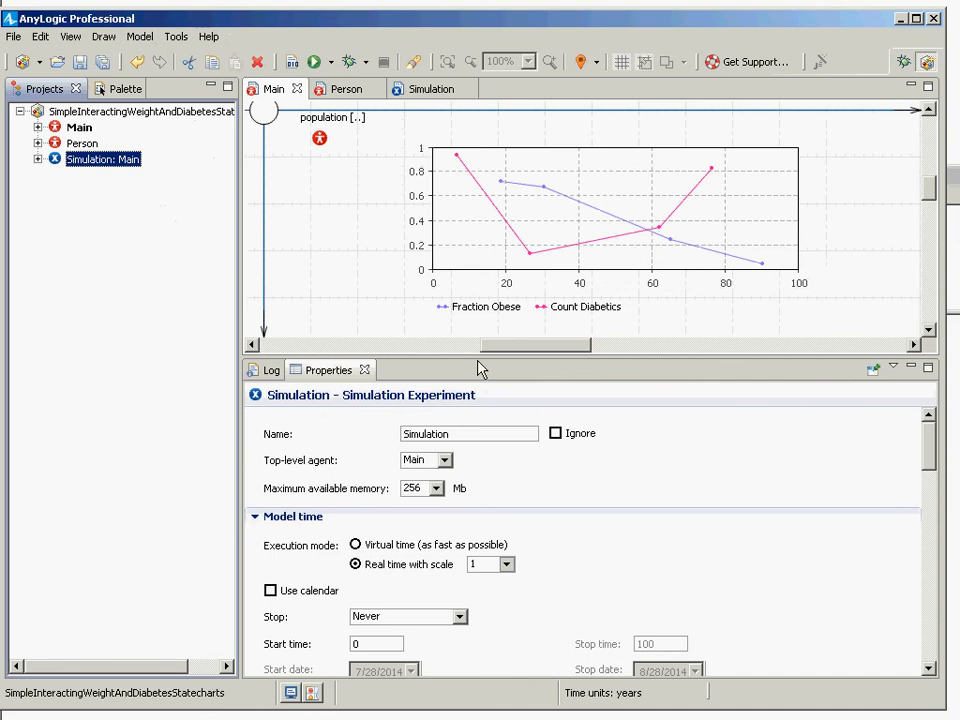
Step: Review the data items of the time plot plotFractionObese in the Main agent type
{"action": "left_click_drag", "start_coordinate": [480, 360], "coordinate": [480, 285]}
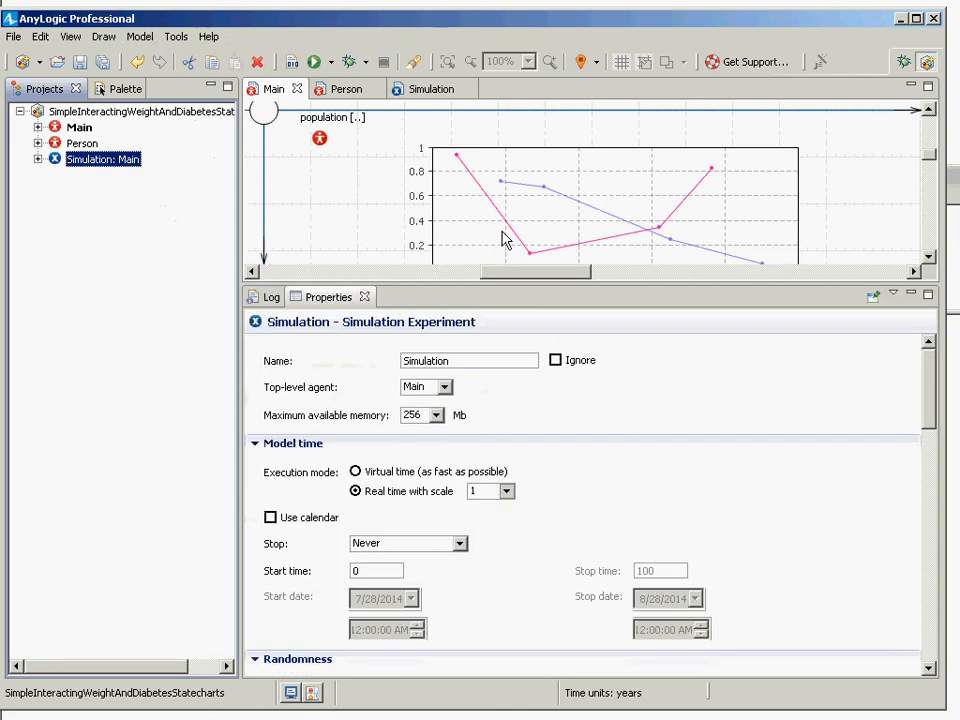
{"action": "left_click", "coordinate": [930, 259]}
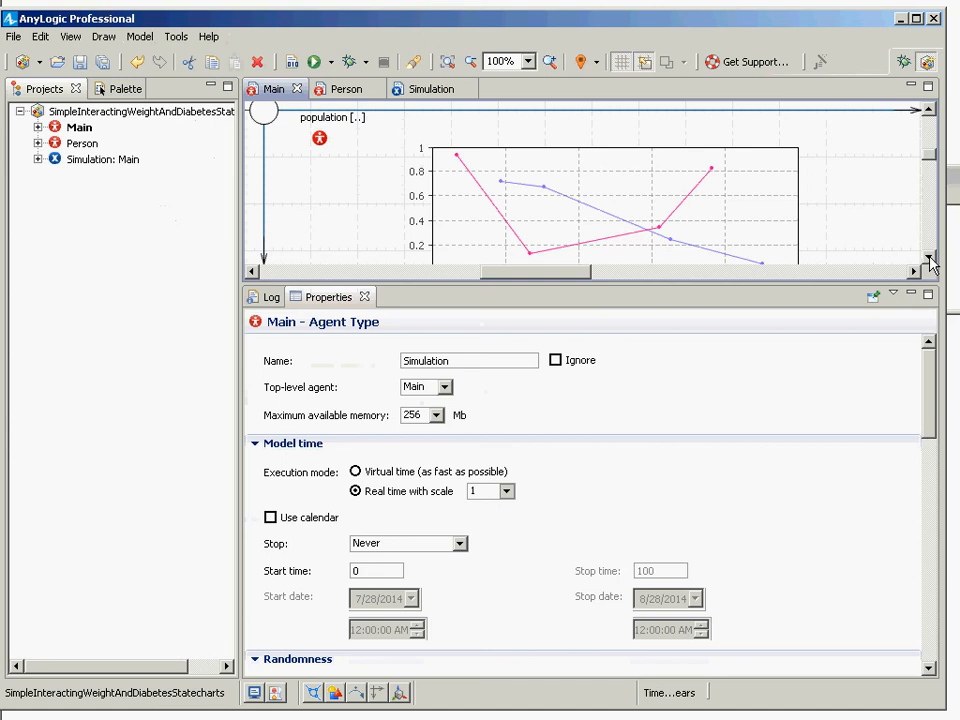
{"action": "left_click", "coordinate": [930, 260]}
{"action": "left_click", "coordinate": [930, 260]}
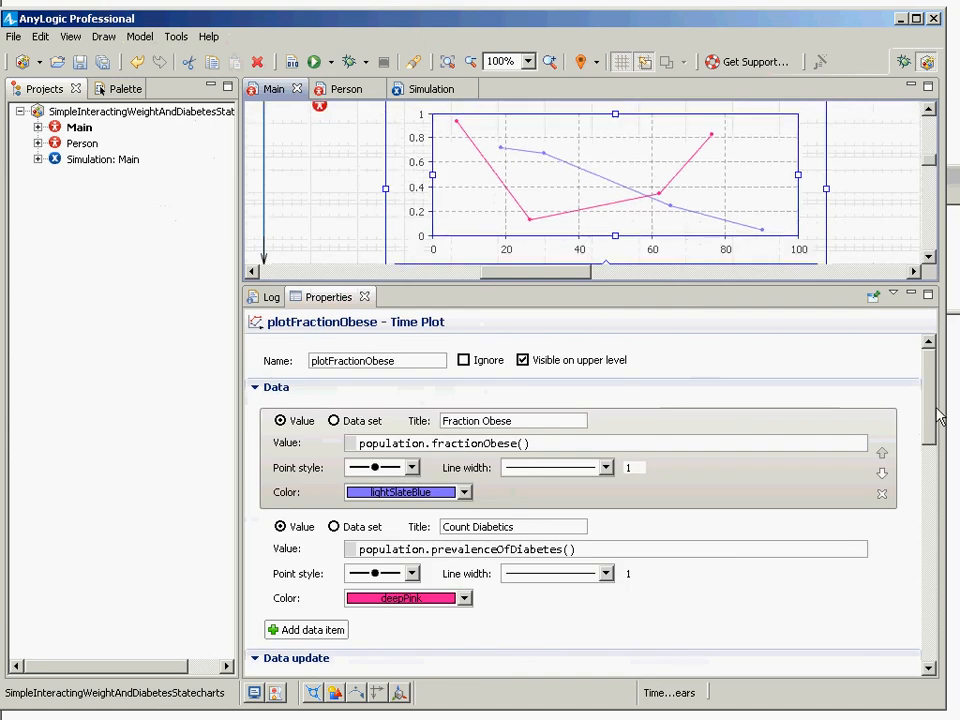
{"action": "mouse_move", "coordinate": [925, 412]}
{"action": "left_mouse_down"}
{"action": "mouse_move", "coordinate": [926, 466]}
{"action": "mouse_move", "coordinate": [926, 409]}
{"action": "left_mouse_up"}
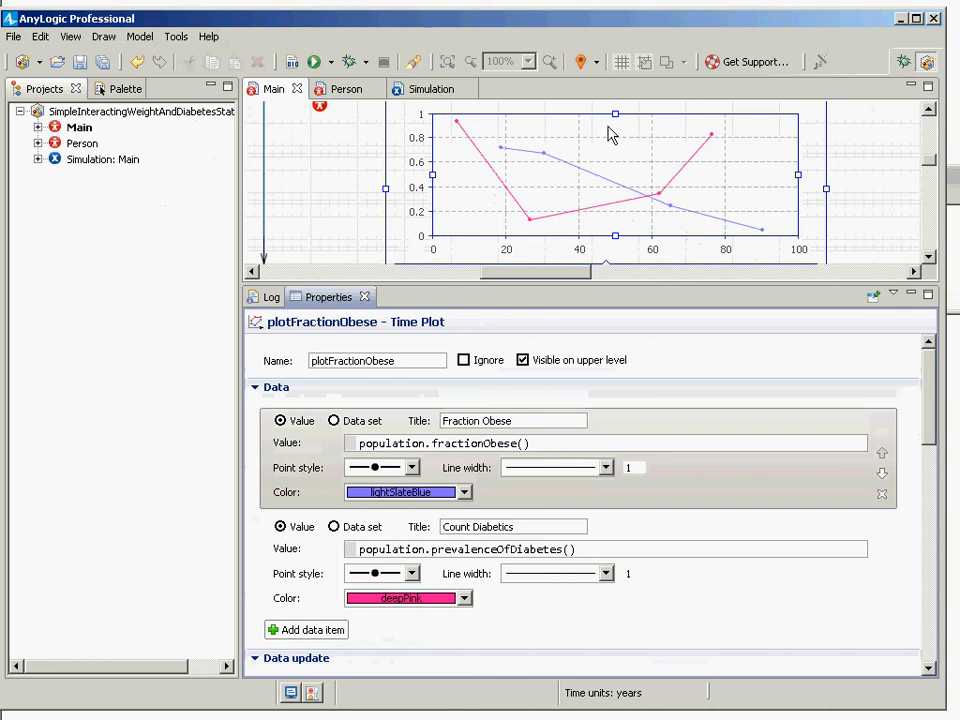
Step: Add a variable named diabetesHazard to the Person agent type, placed just above the color variable
{"action": "left_click", "coordinate": [55, 145]}
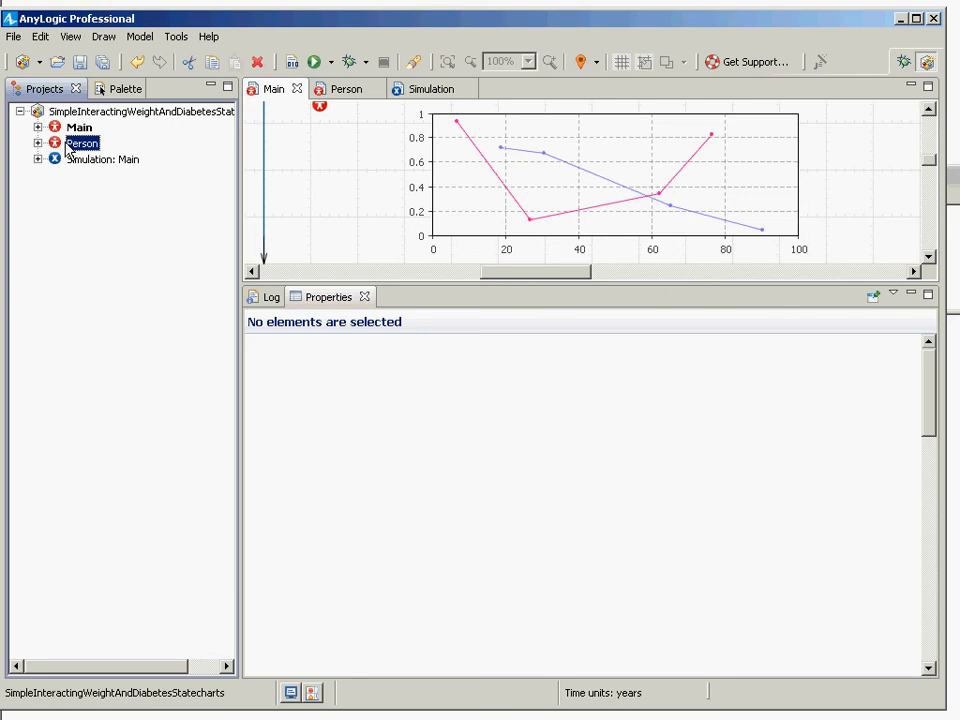
{"action": "double_click", "coordinate": [62, 143]}
{"action": "left_click_drag", "start_coordinate": [407, 294], "coordinate": [465, 553]}
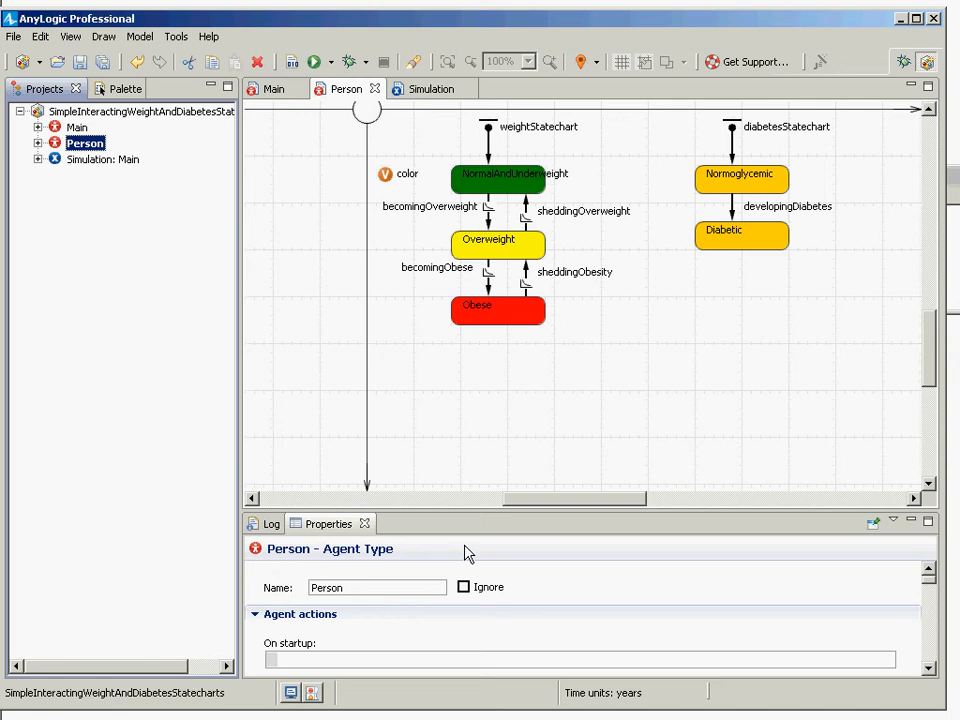
{"action": "left_click", "coordinate": [106, 91]}
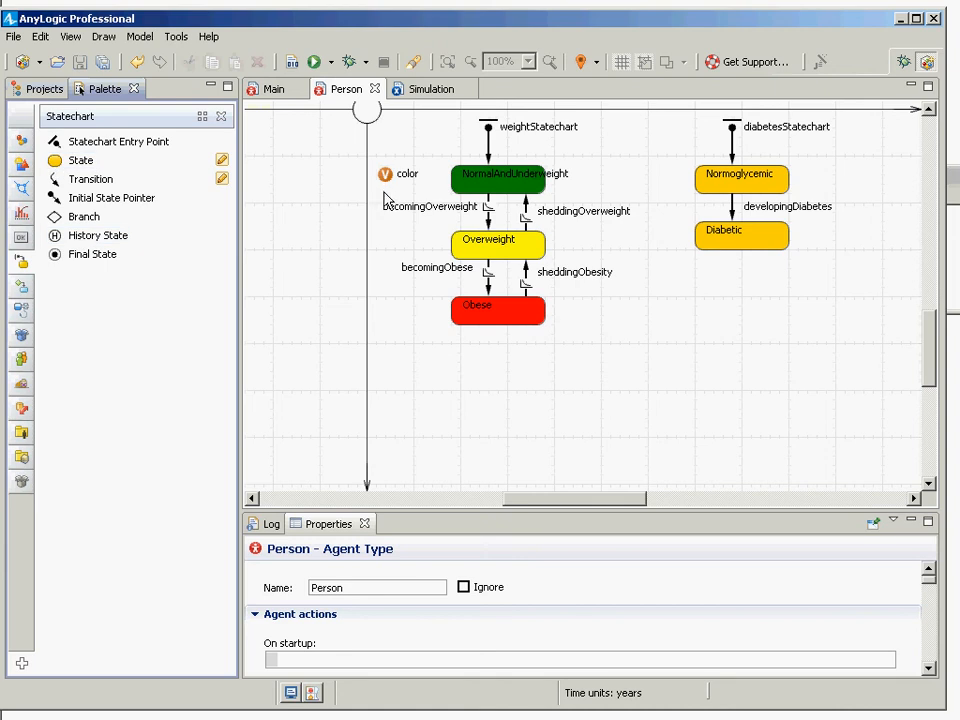
{"action": "left_click", "coordinate": [20, 141]}
{"action": "left_click_drag", "start_coordinate": [80, 218], "coordinate": [388, 235]}
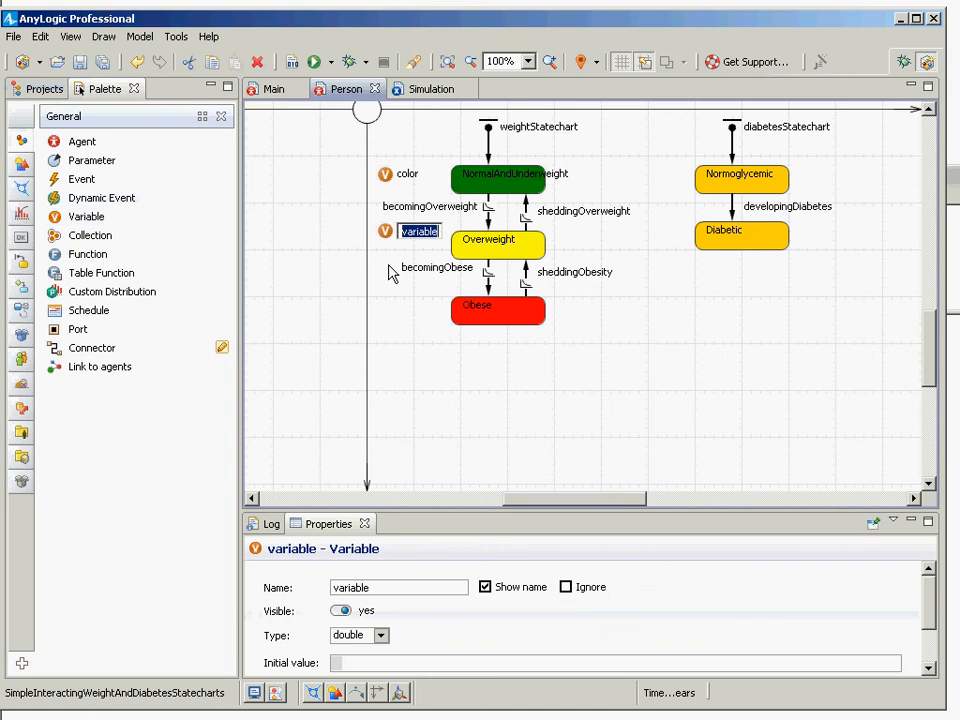
{"action": "type", "text": "diabetesHazard"}
{"action": "key", "text": "Return"}
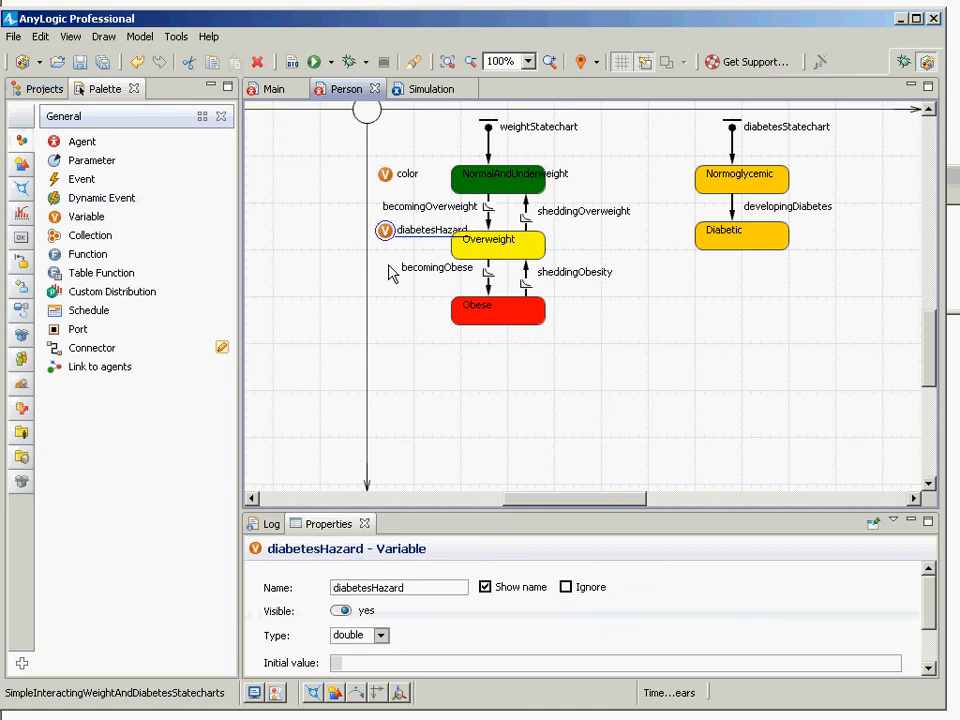
{"action": "left_click_drag", "start_coordinate": [388, 235], "coordinate": [388, 157]}
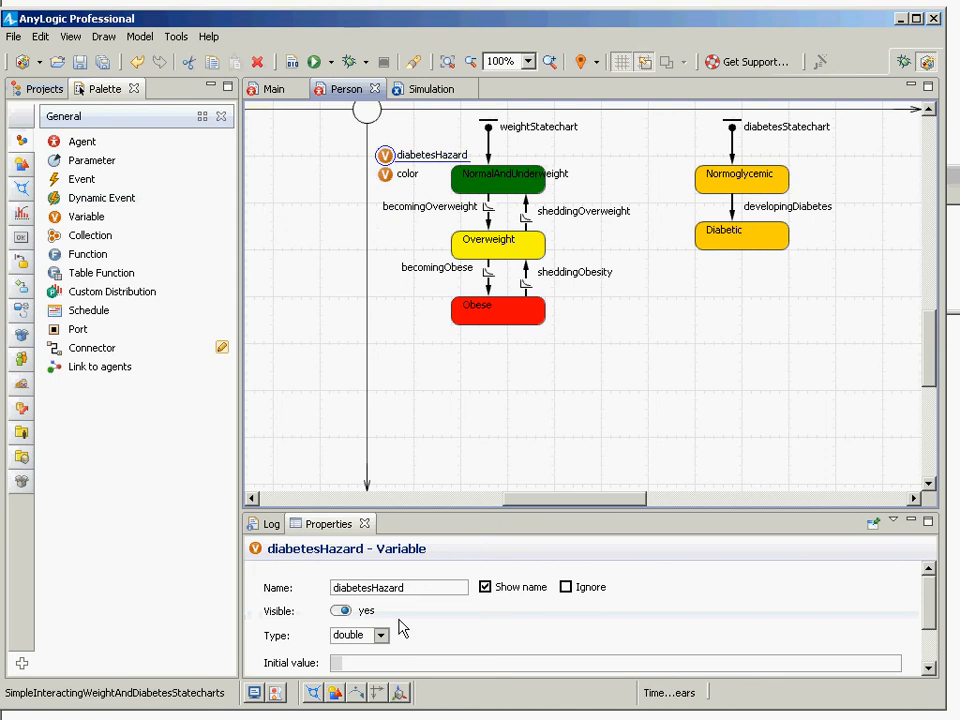
Step: Keep the diabetesHazard variable's type as double and set its initial value to 0
{"action": "left_click_drag", "start_coordinate": [932, 598], "coordinate": [936, 621]}
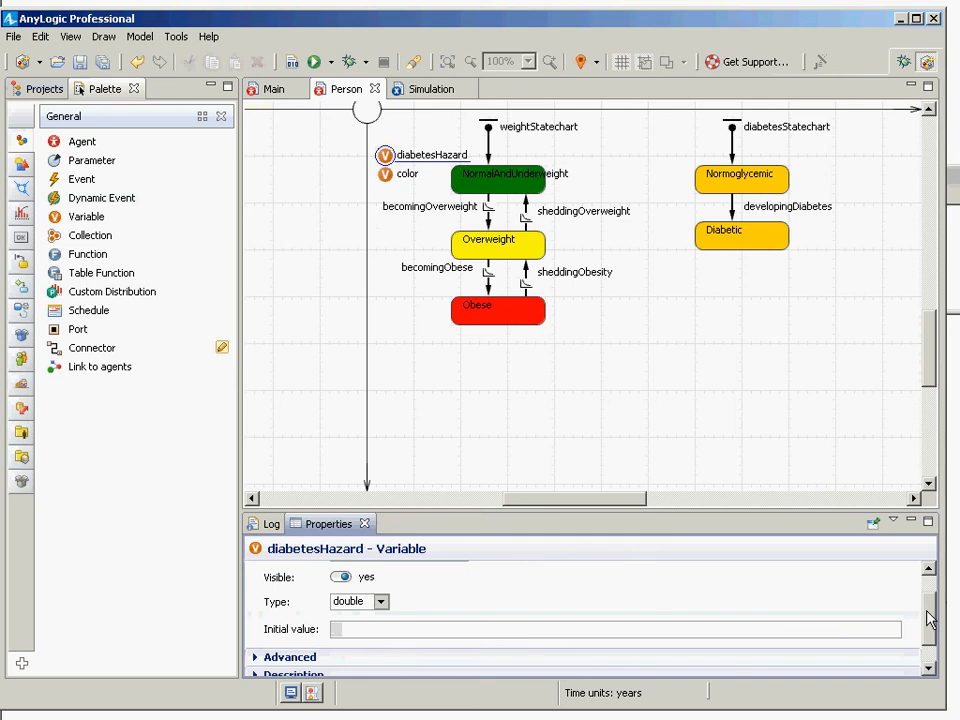
{"action": "left_click", "coordinate": [381, 602]}
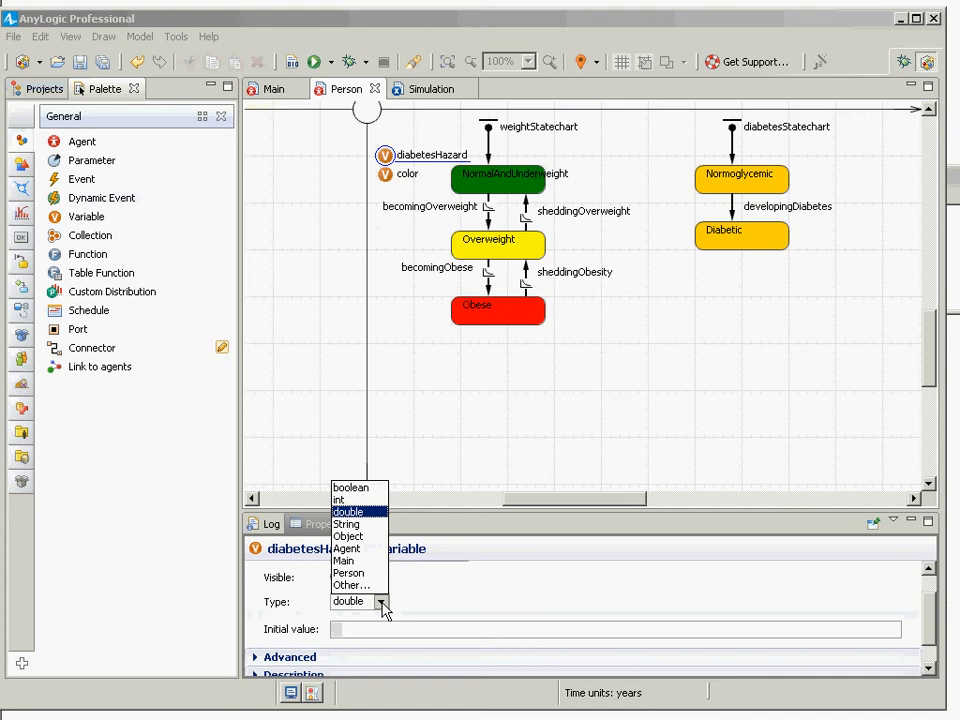
{"action": "left_click", "coordinate": [382, 606]}
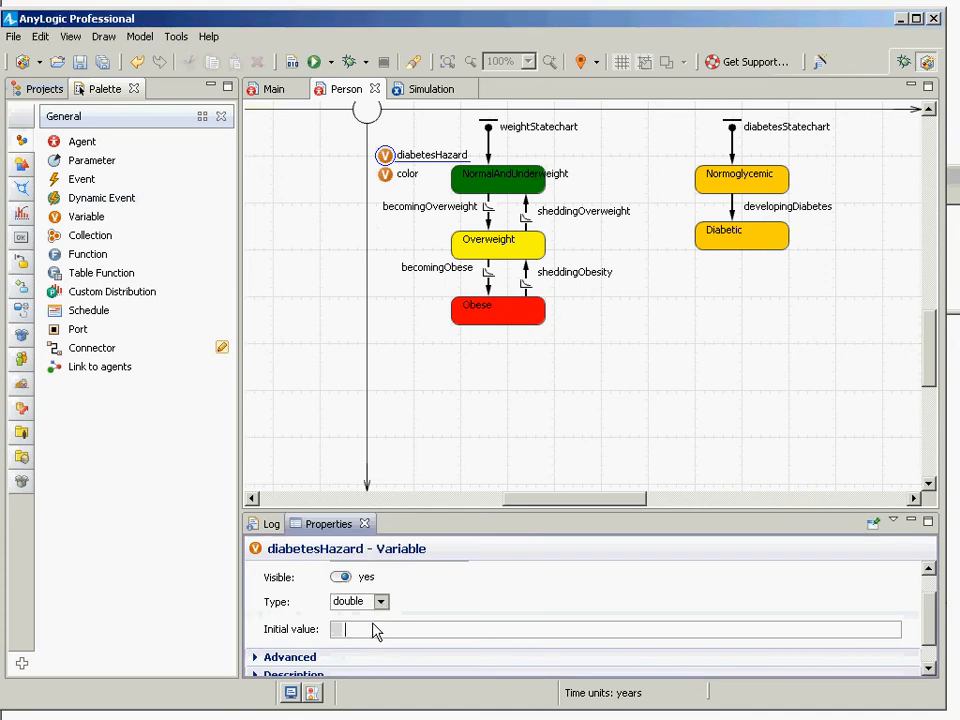
{"action": "left_click", "coordinate": [351, 629]}
{"action": "type", "text": "0"}
Step: Append the line diabetesHazard = 0.005; to the entry action of the NormalAndUnderweight state, after the color assignment
{"action": "left_click", "coordinate": [507, 196]}
{"action": "left_click", "coordinate": [418, 631]}
{"action": "left_click", "coordinate": [484, 608]}
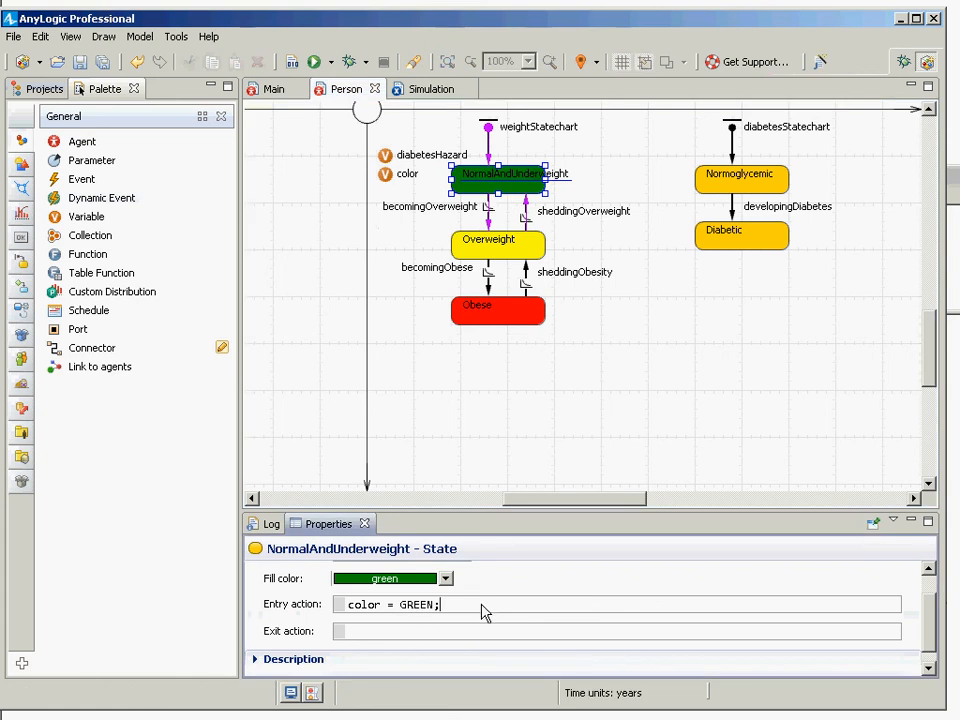
{"action": "key", "text": "Return"}
{"action": "type", "text": "diab"}
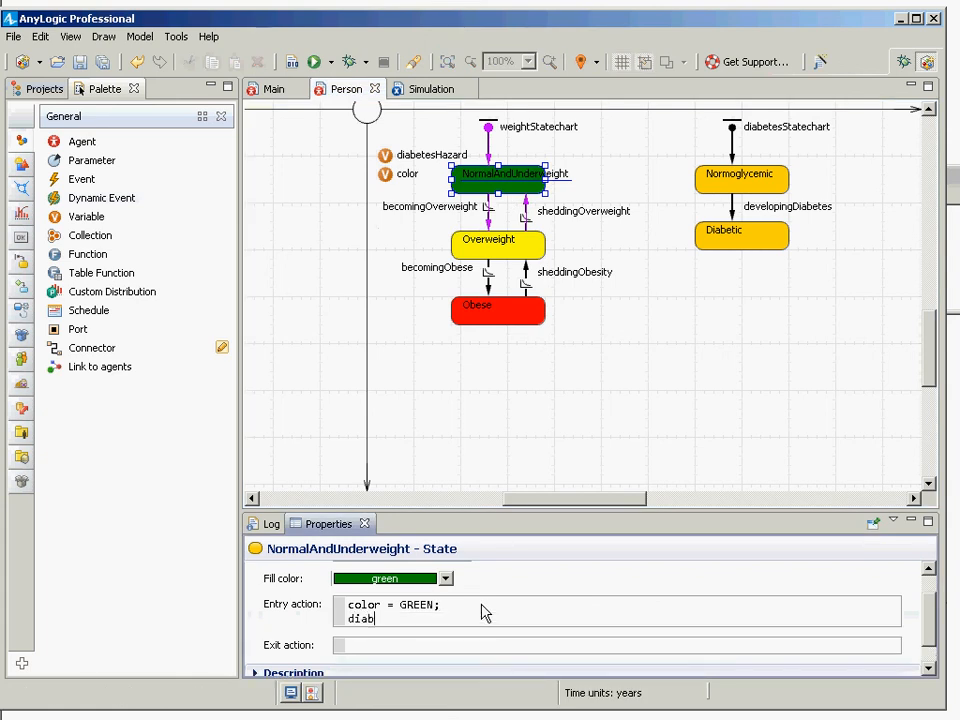
{"action": "type", "text": "etesHazard="}
{"action": "key", "text": "BackSpace"}
{"action": "key", "text": "BackSpace"}
{"action": "type", "text": "= 0.01"}
{"action": "key", "text": "ctrl+shift+Left"}
{"action": "key", "text": "ctrl+shift+Left"}
{"action": "key", "text": "ctrl+shift+Left"}
{"action": "key", "text": "ctrl+shift+Left"}
{"action": "key", "text": "ctrl+shift+Left"}
{"action": "key", "text": "Right"}
{"action": "key", "text": "Left"}
{"action": "key", "text": "shift+Left"}
{"action": "type", "text": "05"}
{"action": "key", "text": "BackSpace"}
{"action": "key", "text": "BackSpace"}
{"action": "type", "text": "05"}
{"action": "key", "text": "shift+Right"}
{"action": "key", "text": "shift+Home"}
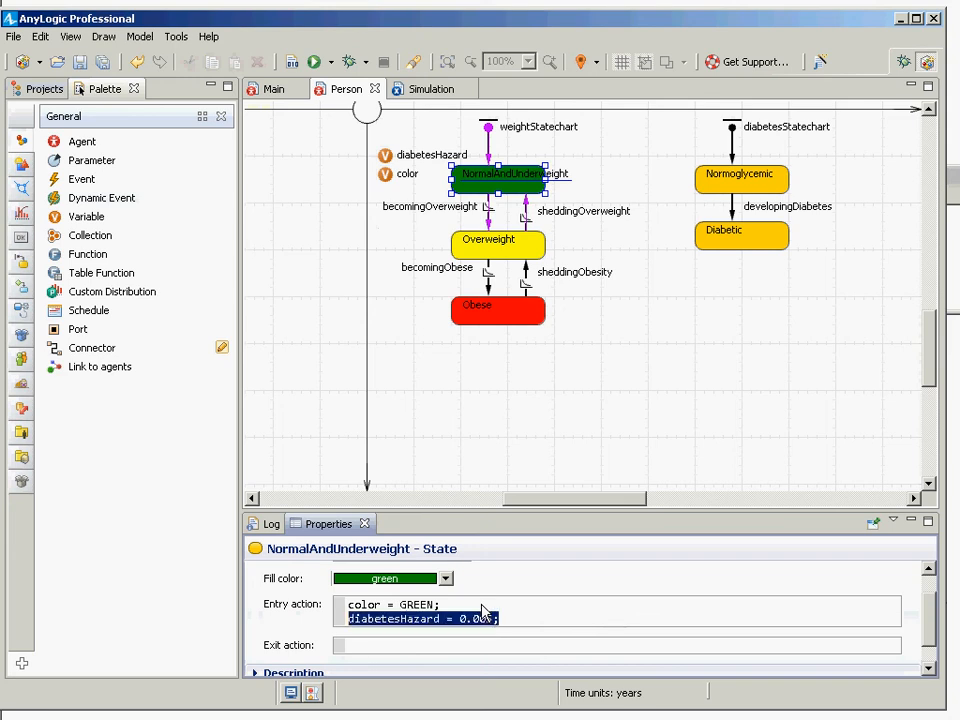
Step: Copy the diabetesHazard assignment from NormalAndUnderweight's entry action, replace the Notepad text with it, and return to AnyLogic
{"action": "left_click", "coordinate": [386, 157]}
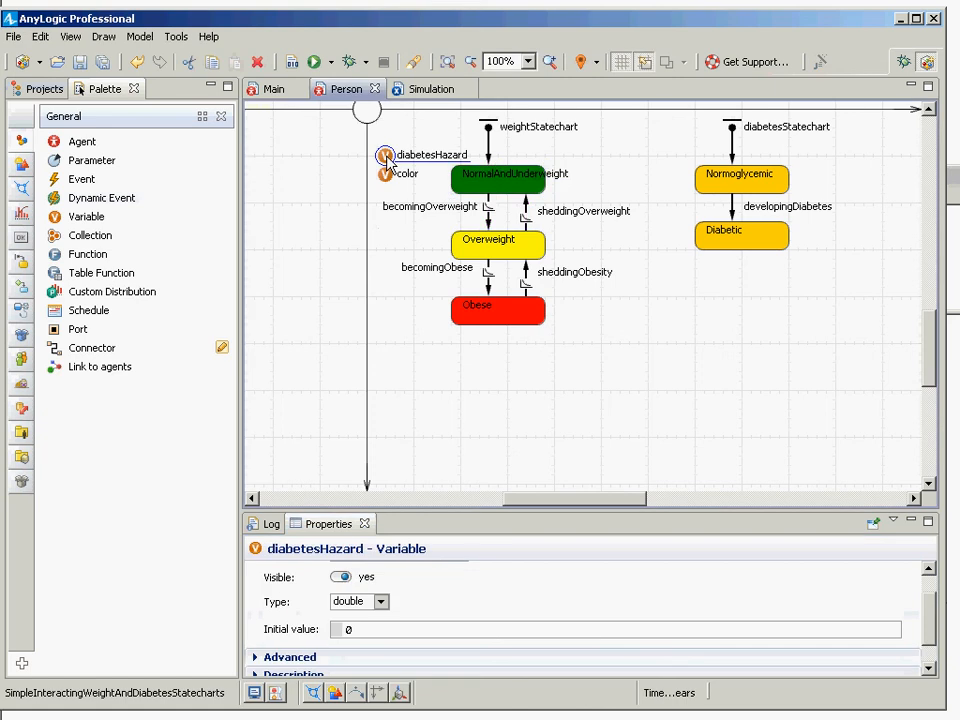
{"action": "left_click", "coordinate": [23, 148]}
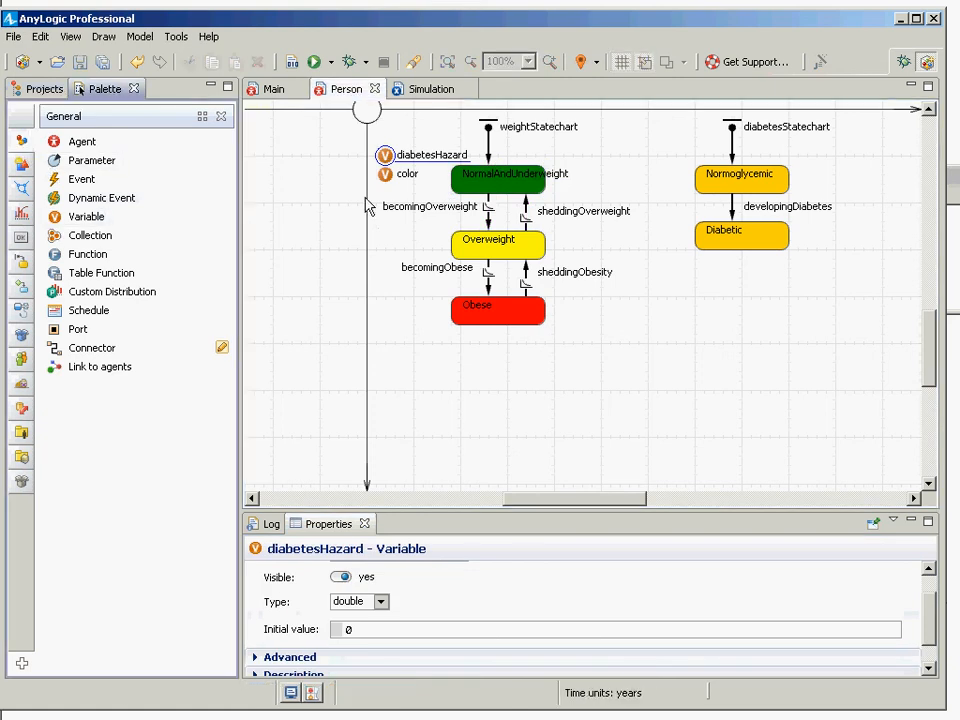
{"action": "left_click", "coordinate": [491, 186]}
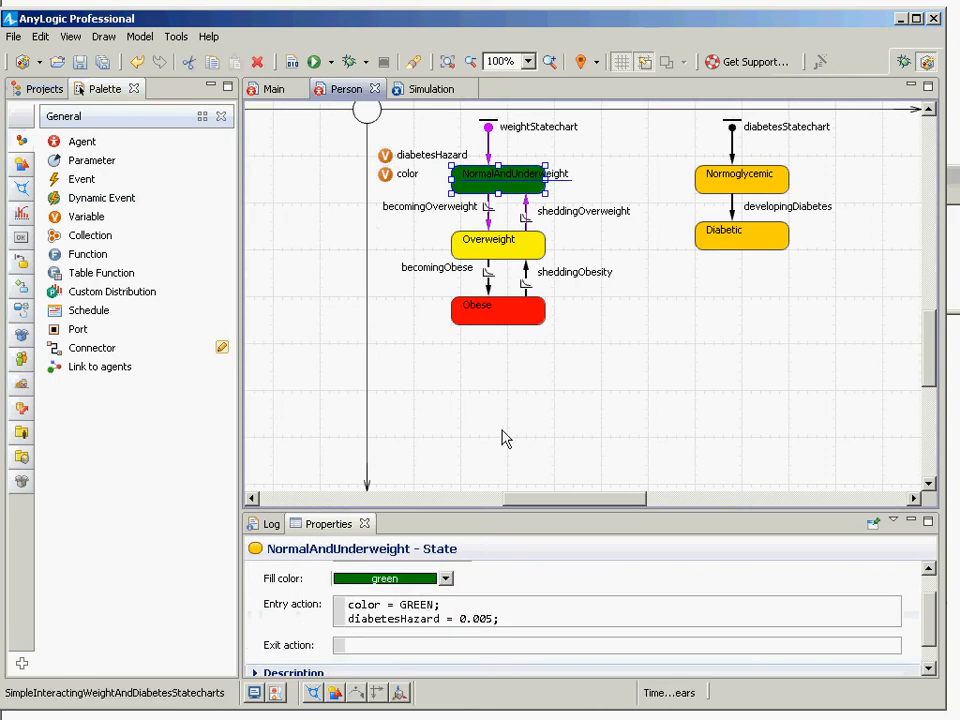
{"action": "left_click_drag", "start_coordinate": [549, 628], "coordinate": [385, 634]}
{"action": "key", "text": "ctrl+c"}
{"action": "key", "text": "alt+Tab"}
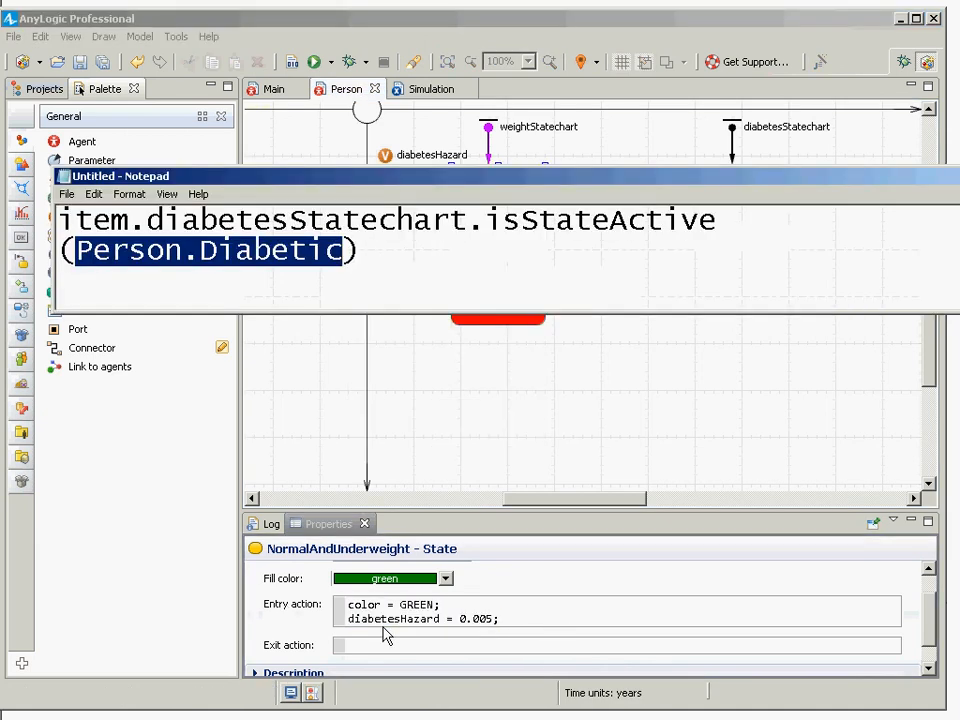
{"action": "key", "text": "End"}
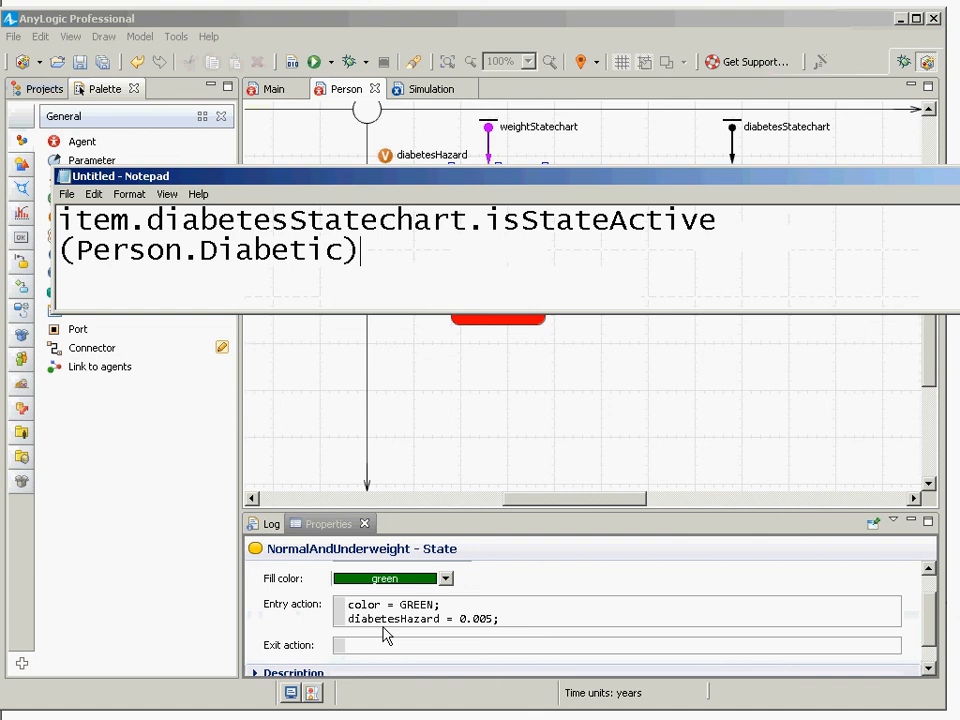
{"action": "key", "text": "ctrl+a"}
{"action": "key", "text": "ctrl+v"}
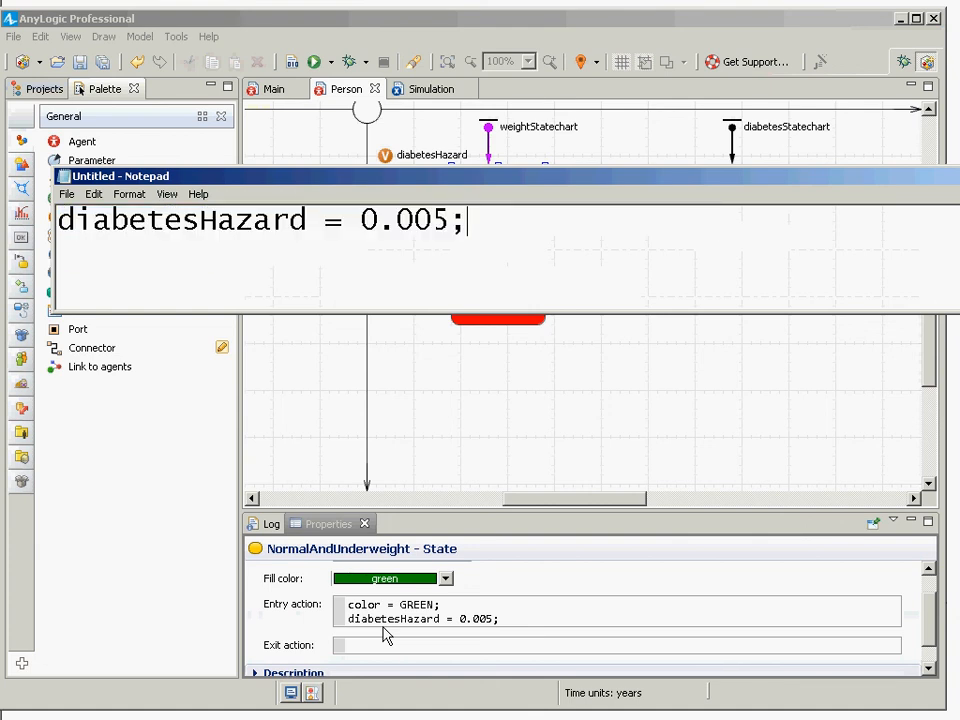
{"action": "key", "text": "alt+Tab"}
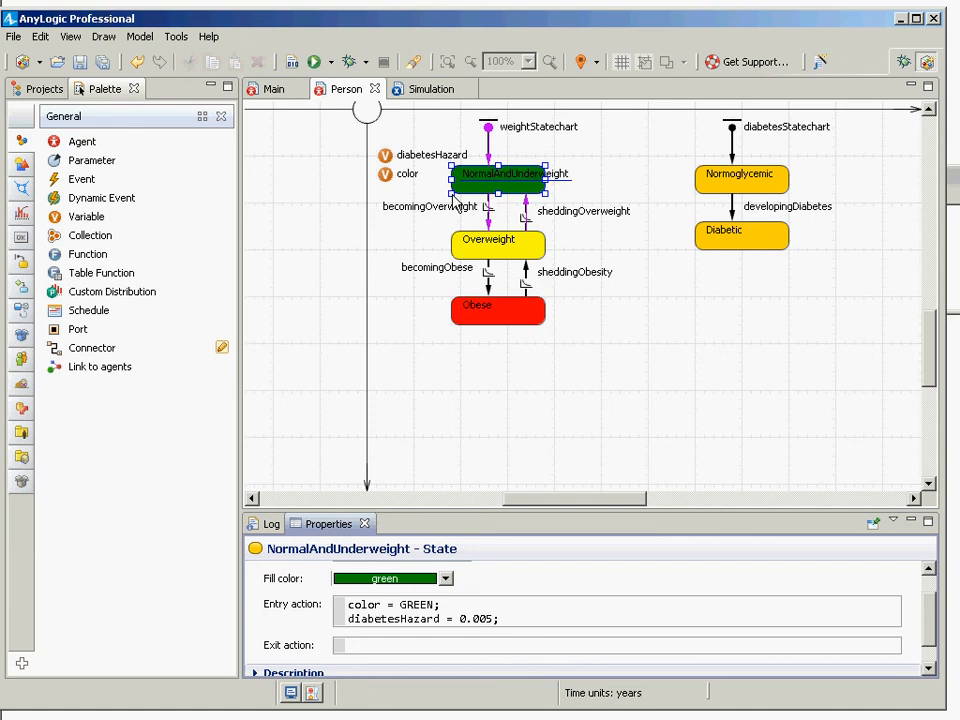
Step: Append the line diabetesHazard = 0.04; to the entry action of the Overweight state, after the color assignment
{"action": "left_click", "coordinate": [487, 245]}
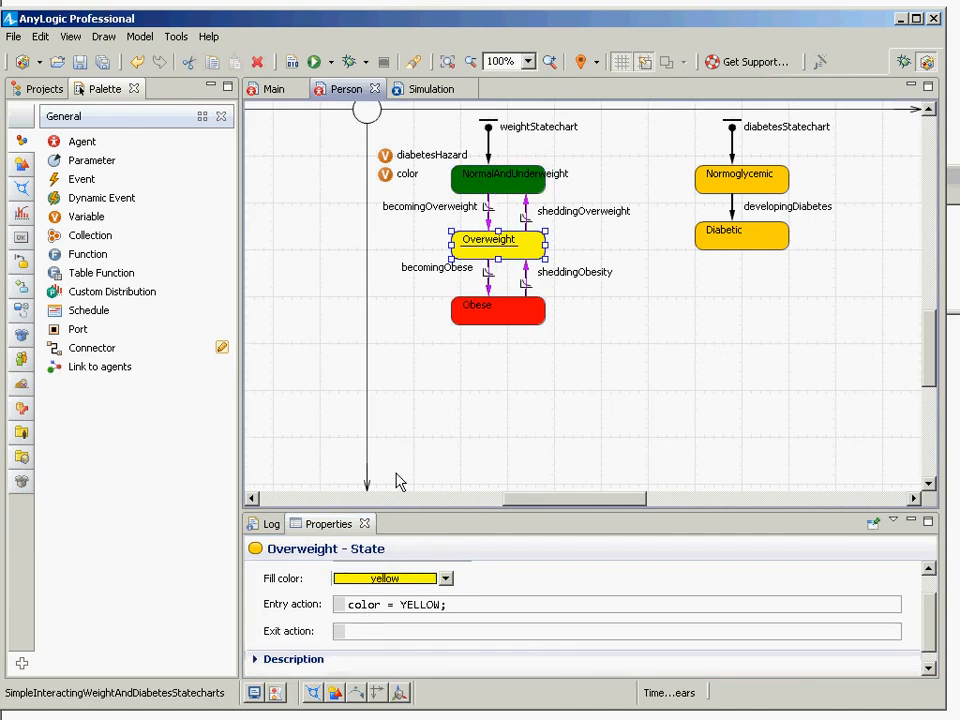
{"action": "left_click", "coordinate": [463, 609]}
{"action": "key", "text": "Return"}
{"action": "key", "text": "ctrl+v"}
{"action": "key", "text": "Left"}
{"action": "key", "text": "ctrl+shift+Left"}
{"action": "type", "text": "02"}
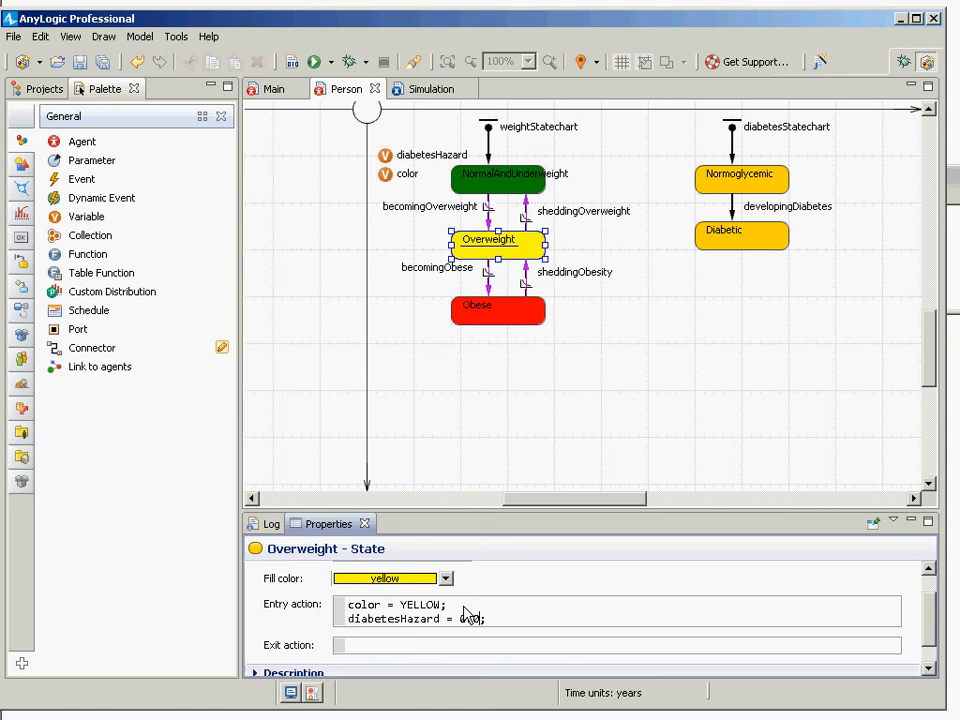
Step: Copy the Overweight state's diabetesHazard assignment, paste it over the contents of Notepad, and return to AnyLogic
{"action": "key", "text": "shift+Home"}
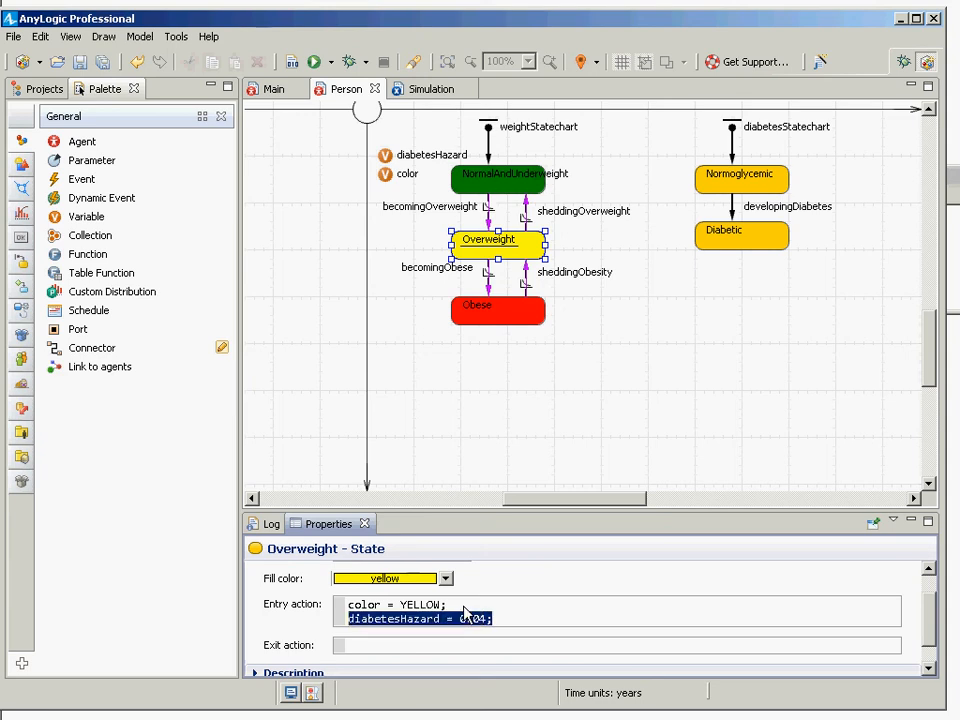
{"action": "key", "text": "ctrl+c"}
{"action": "key", "text": "alt+Tab"}
{"action": "key", "text": "ctrl+a"}
{"action": "key", "text": "ctrl+v"}
{"action": "key", "text": "ctrl+Left"}
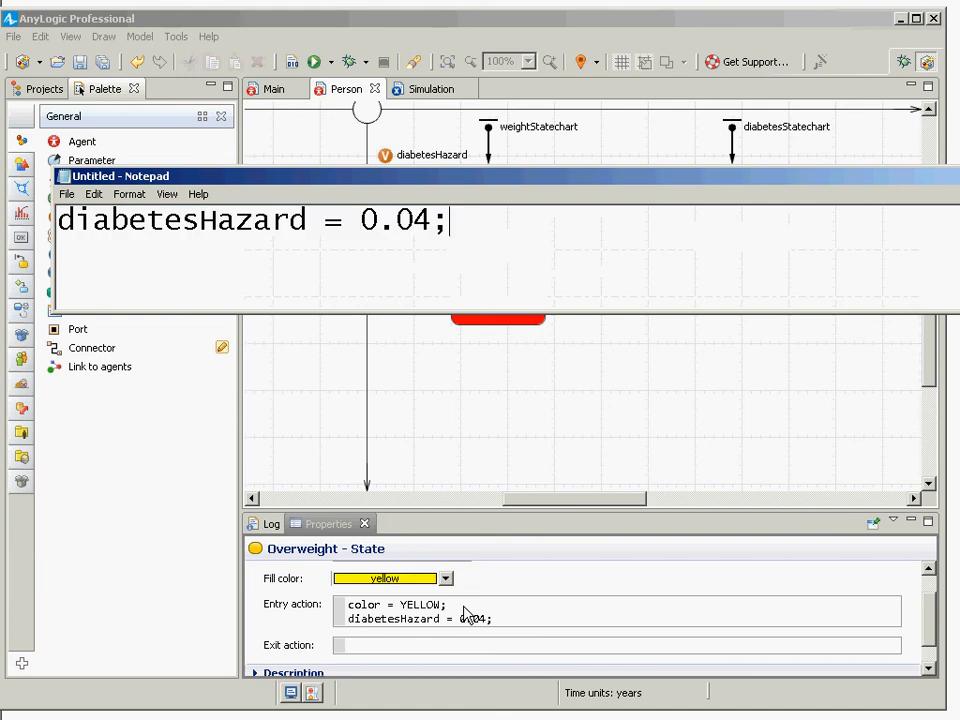
{"action": "key", "text": "shift+End"}
{"action": "key", "text": "ctrl+a"}
{"action": "key", "text": "alt+Tab"}
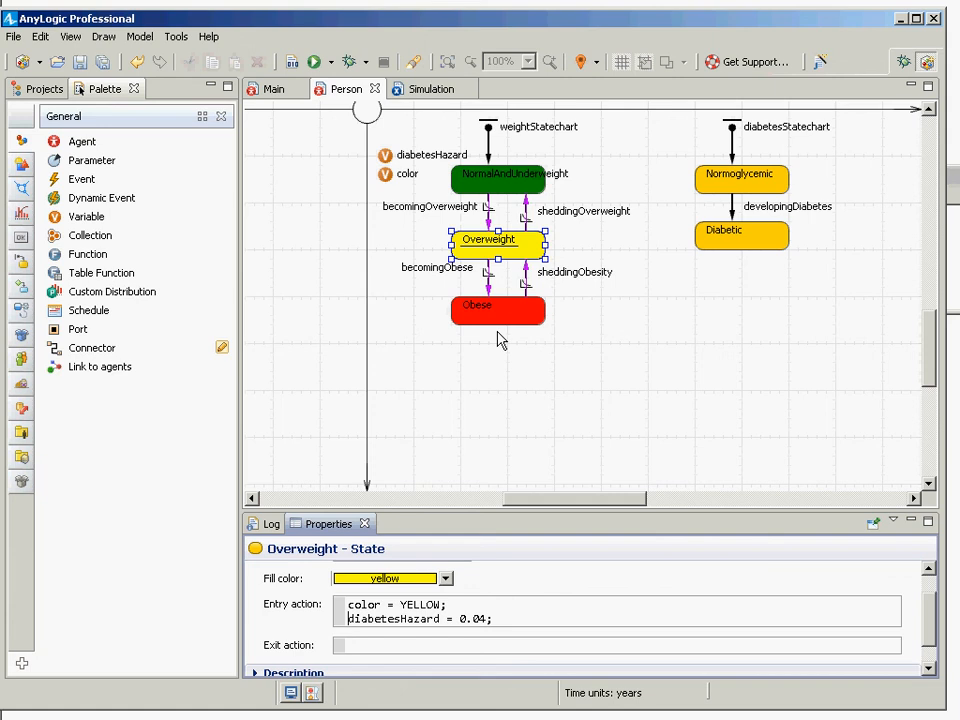
Step: Append the line diabetesHazard = 0.1; to the entry action of the Obese state and save the model
{"action": "left_click", "coordinate": [498, 312]}
{"action": "left_click", "coordinate": [465, 605]}
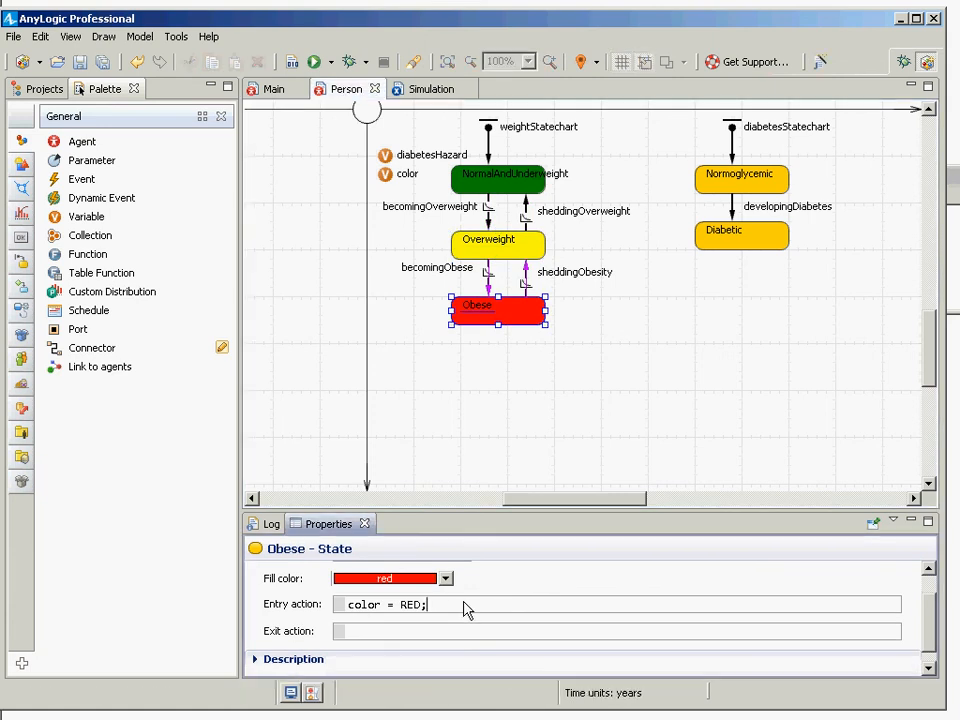
{"action": "key", "text": "ctrl+v"}
{"action": "key", "text": "Left"}
{"action": "key", "text": "shift+Left"}
{"action": "key", "text": "shift+Left"}
{"action": "type", "text": "1"}
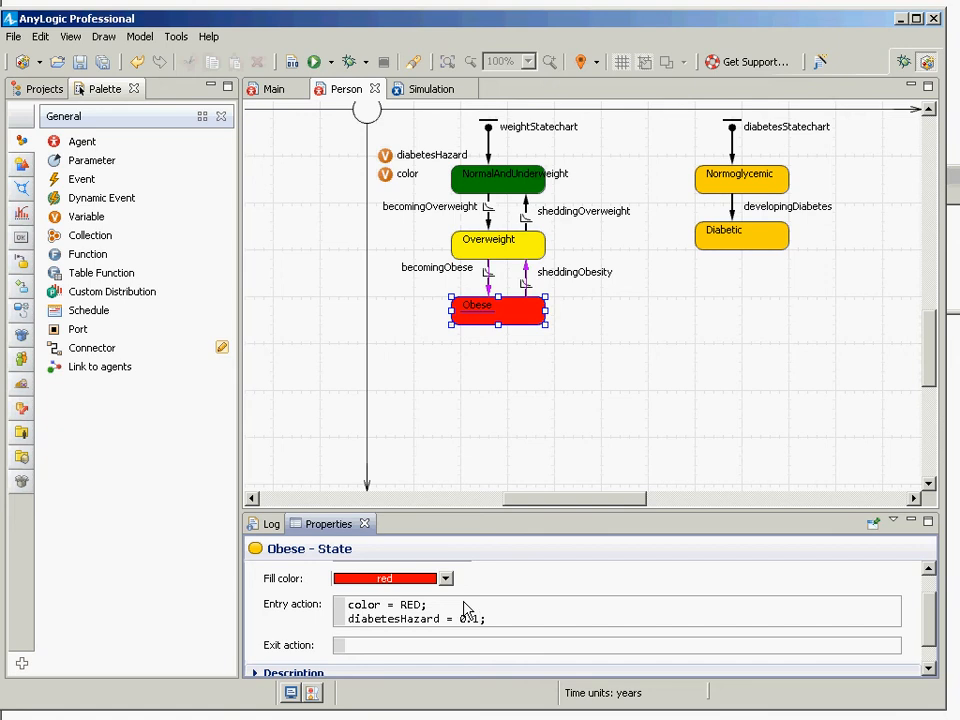
{"action": "key", "text": "ctrl+s"}
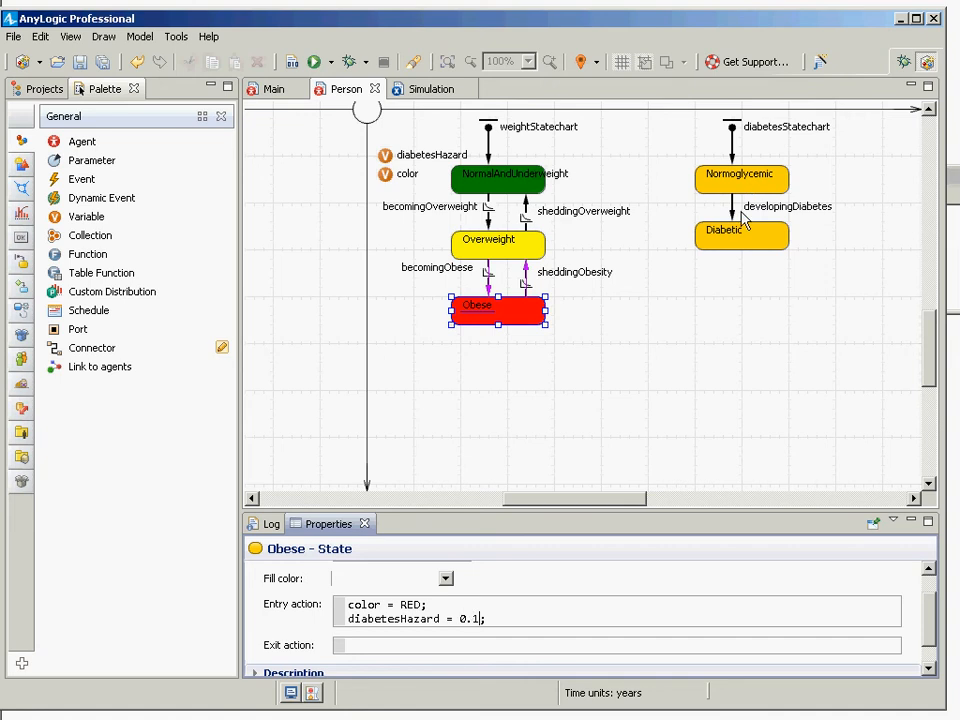
Step: Review the entry actions of the NormalAndUnderweight, Overweight and Obese states for their diabetesHazard assignments
{"action": "left_click", "coordinate": [478, 190]}
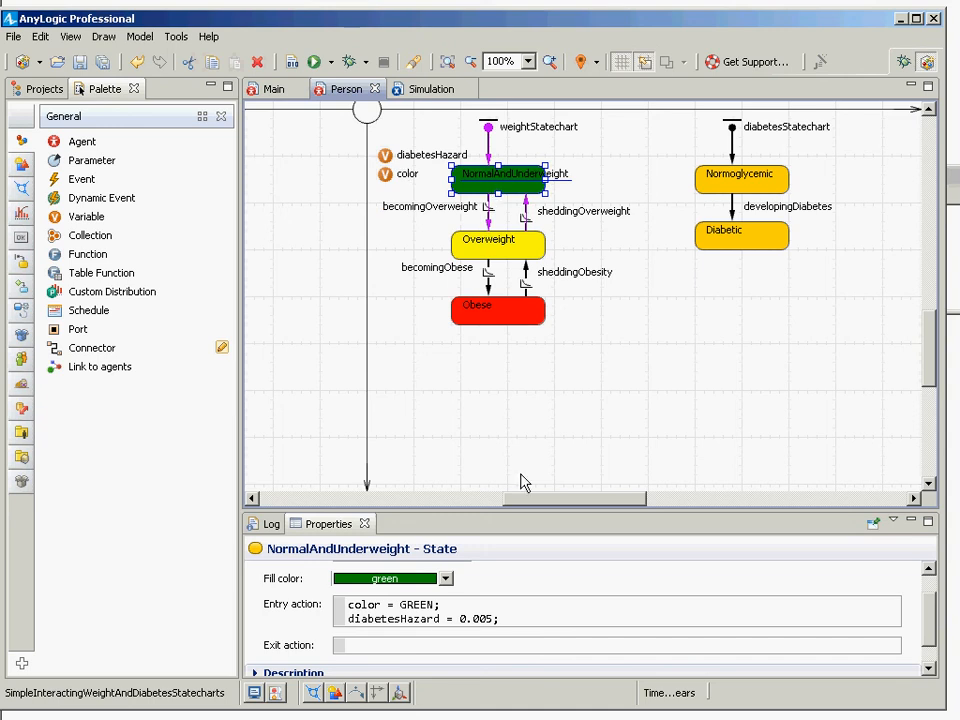
{"action": "left_click", "coordinate": [503, 242]}
{"action": "left_click", "coordinate": [515, 316]}
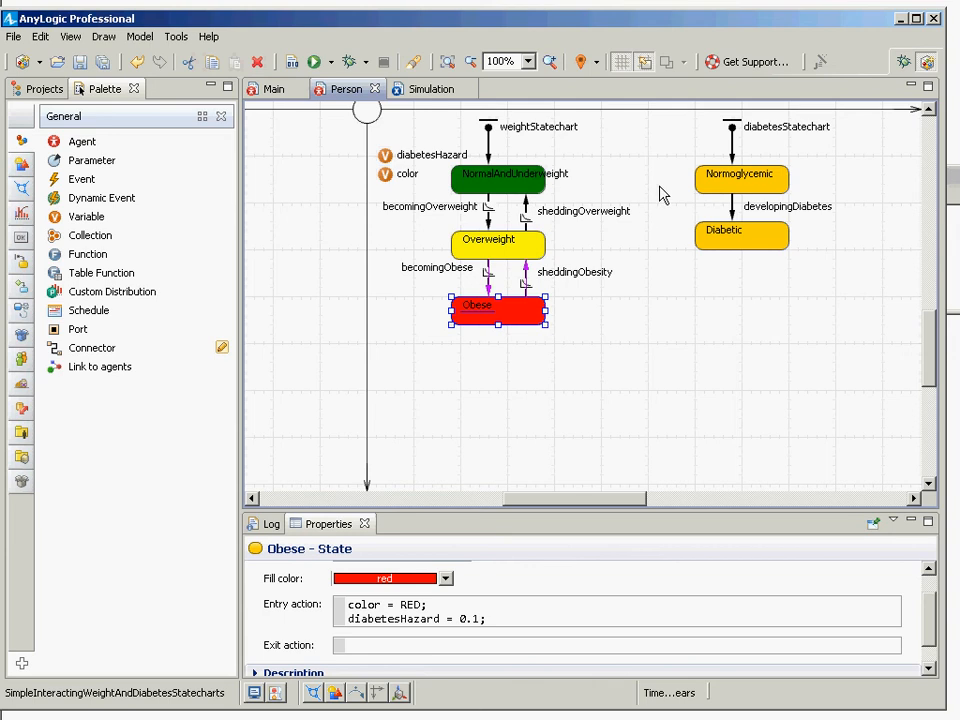
Step: Set the rate of the developingDiabetes transition to diabetesHazard and save the model
{"action": "left_click", "coordinate": [733, 212]}
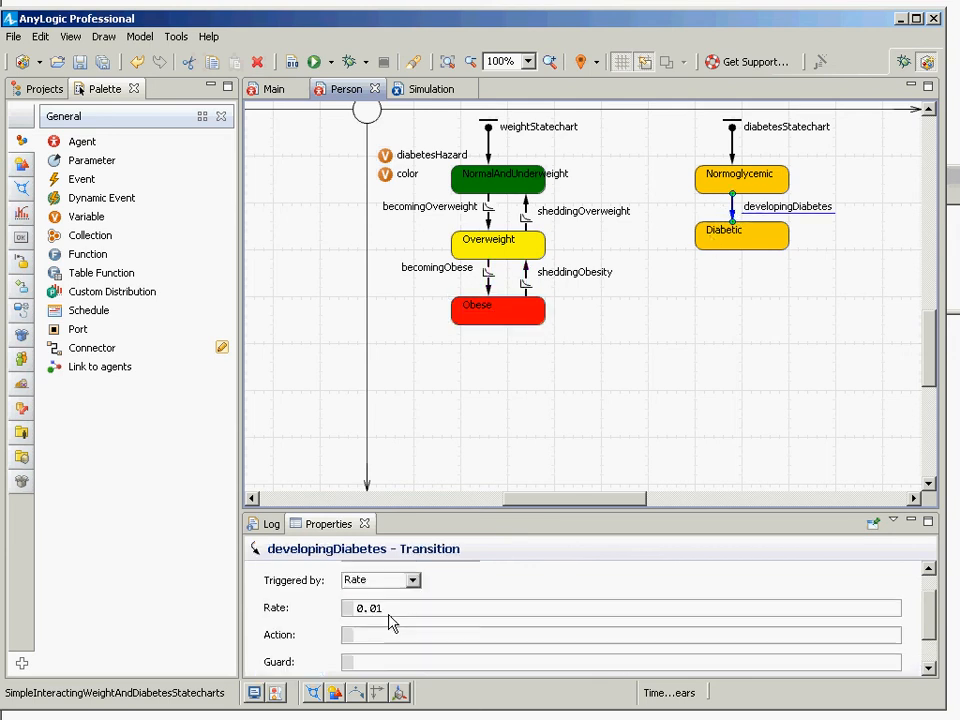
{"action": "left_click_drag", "start_coordinate": [399, 613], "coordinate": [336, 596]}
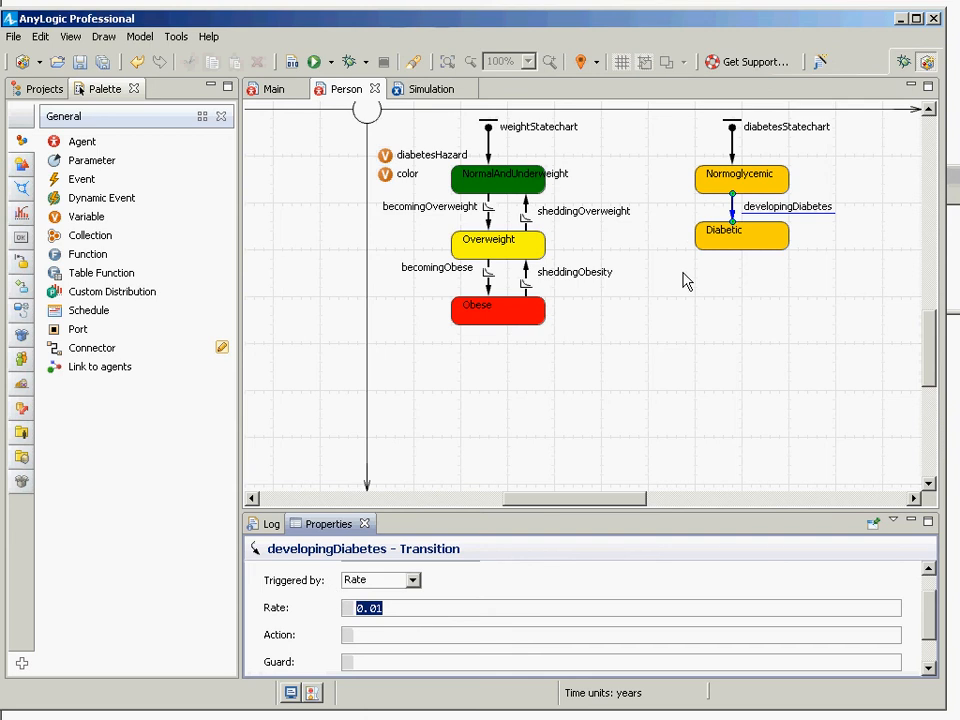
{"action": "type", "text": "diabetesHazard"}
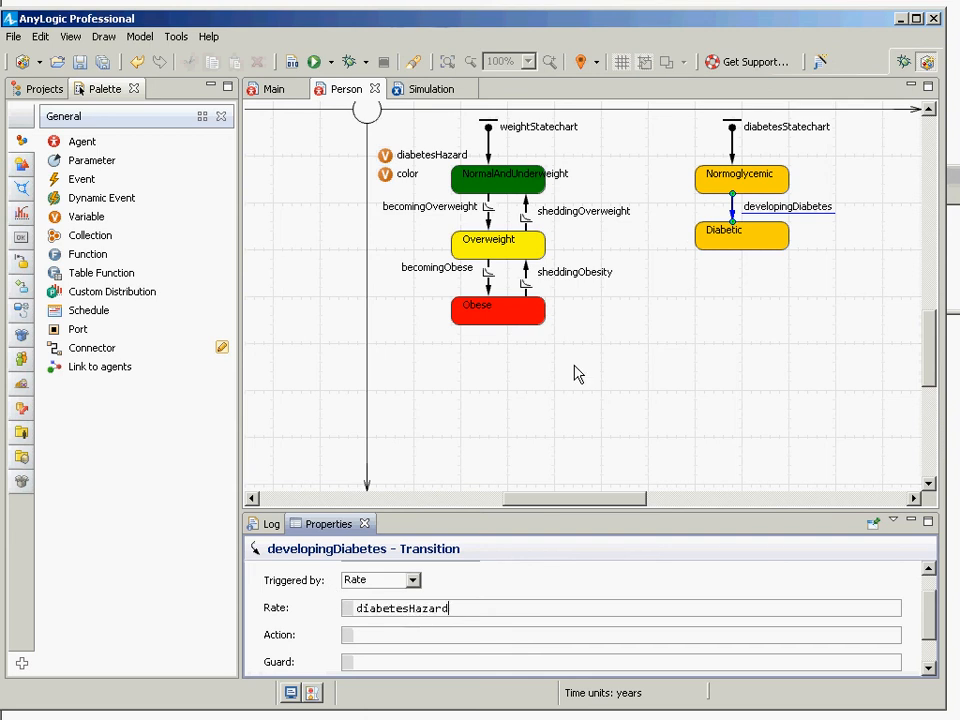
{"action": "key", "text": "ctrl+s"}
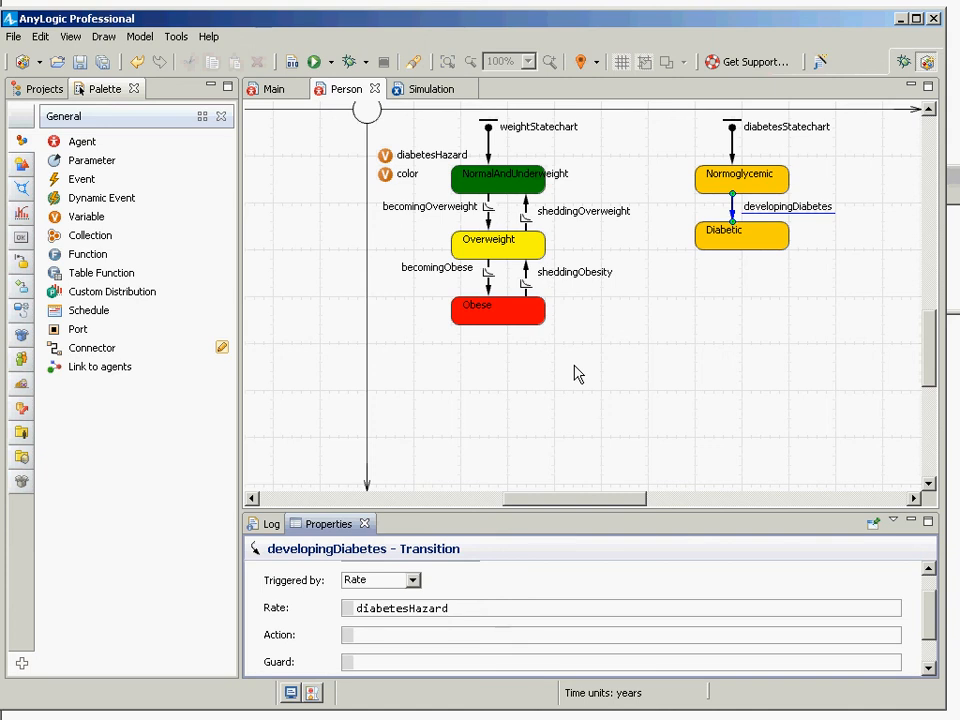
Step: Check the diabetesHazard assignment in the entry action of each of the three weight states
{"action": "left_click", "coordinate": [505, 180]}
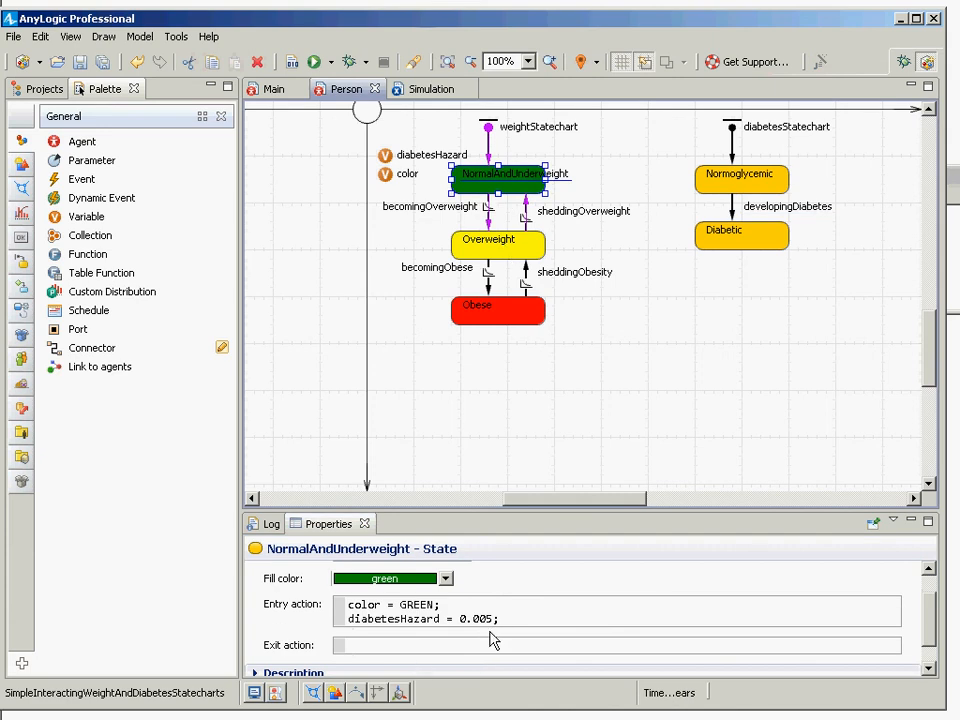
{"action": "left_click", "coordinate": [492, 249]}
{"action": "left_click", "coordinate": [495, 310]}
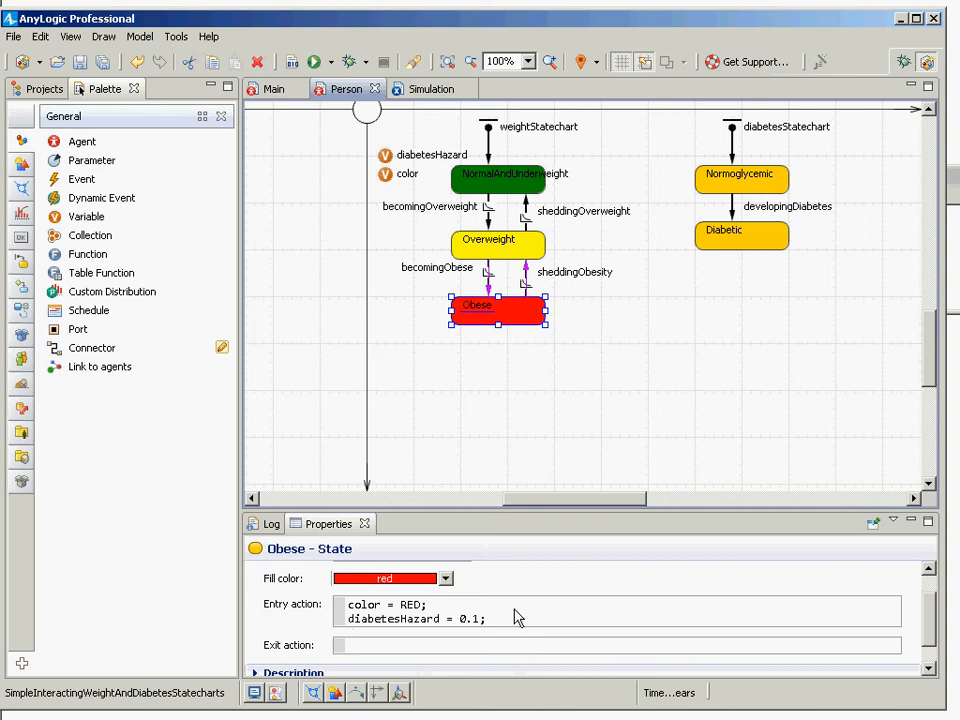
Step: Launch the Simulation experiment from the project tree and start the model run
{"action": "left_click", "coordinate": [104, 352]}
{"action": "left_click", "coordinate": [291, 64]}
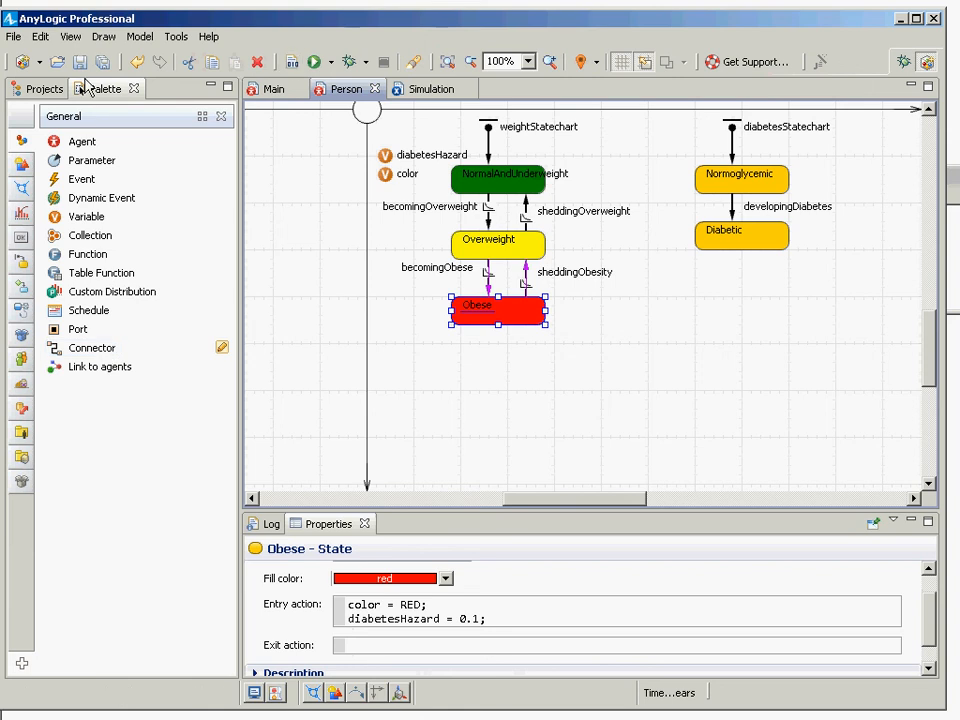
{"action": "left_click", "coordinate": [53, 90]}
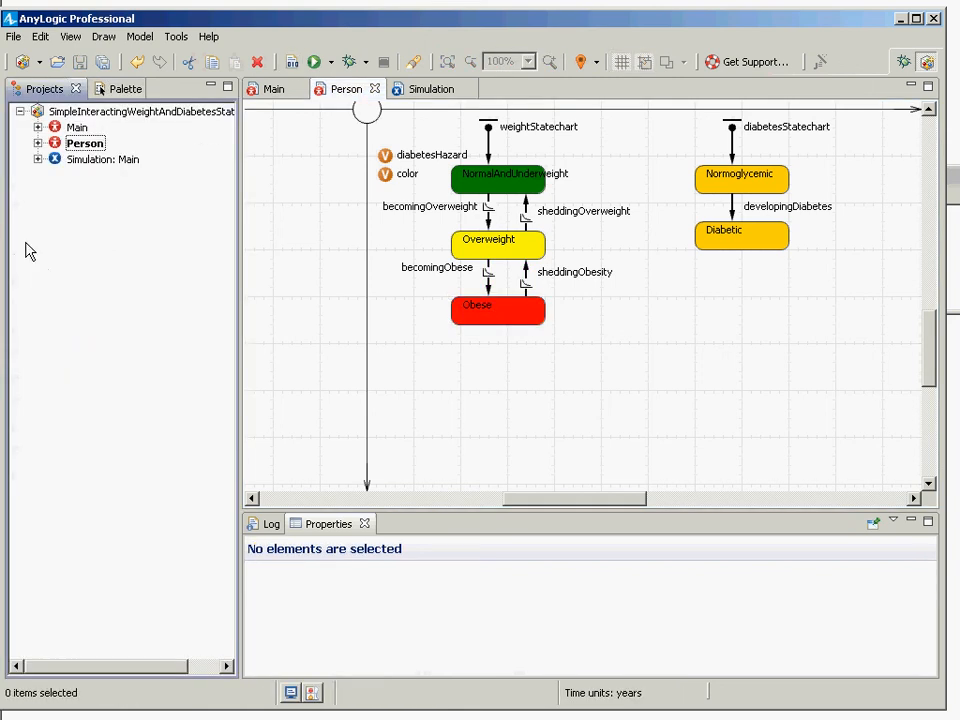
{"action": "left_click", "coordinate": [72, 162]}
{"action": "right_click", "coordinate": [72, 161]}
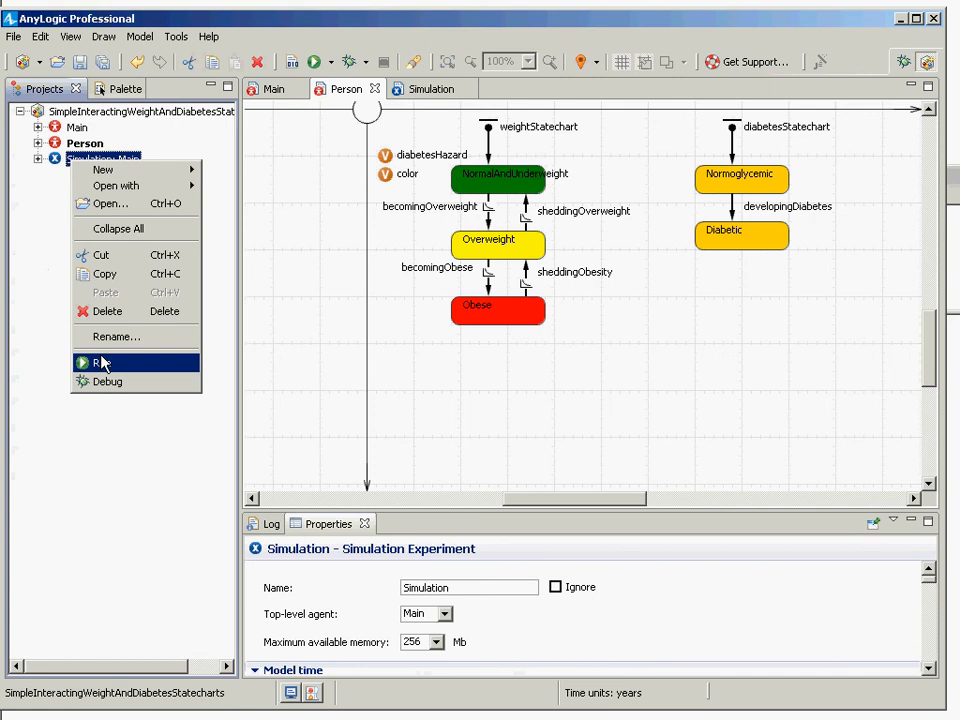
{"action": "left_click", "coordinate": [103, 364]}
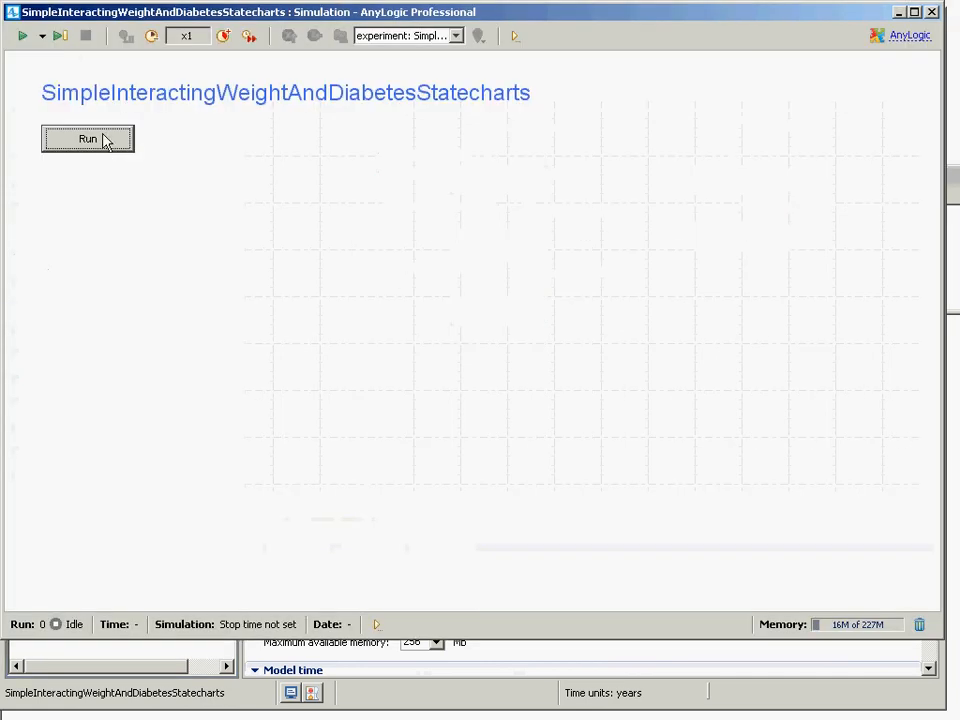
{"action": "left_click", "coordinate": [104, 141]}
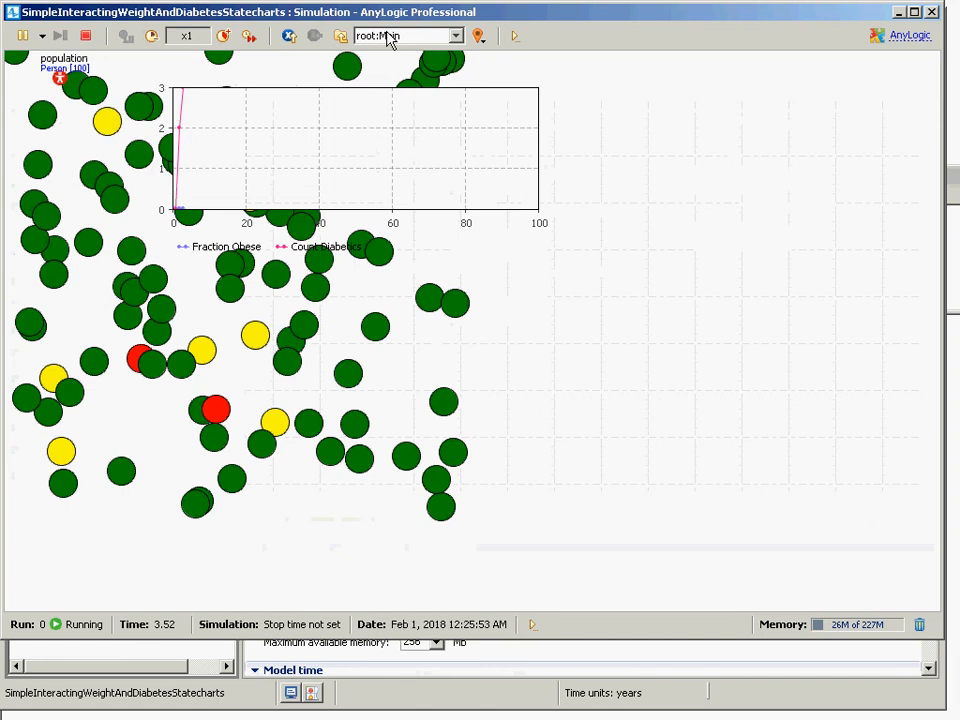
Step: Speed the running simulation up to x25 to observe the diabetics count chart, and close the simulation window
{"action": "left_click", "coordinate": [223, 35]}
{"action": "left_click", "coordinate": [223, 35]}
{"action": "left_click", "coordinate": [223, 35]}
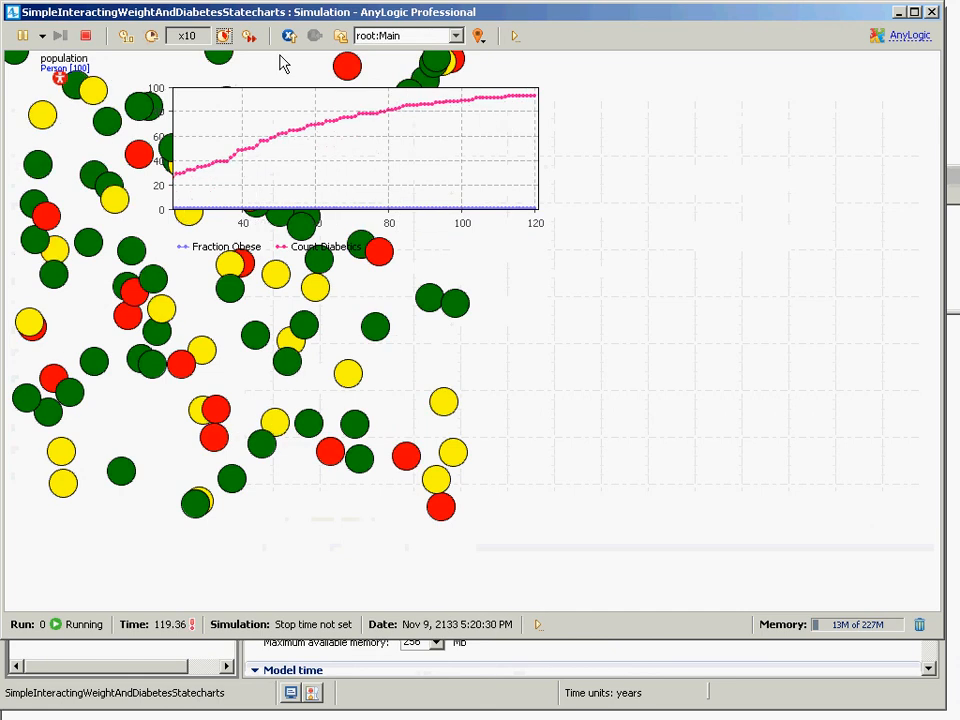
{"action": "left_click", "coordinate": [223, 37]}
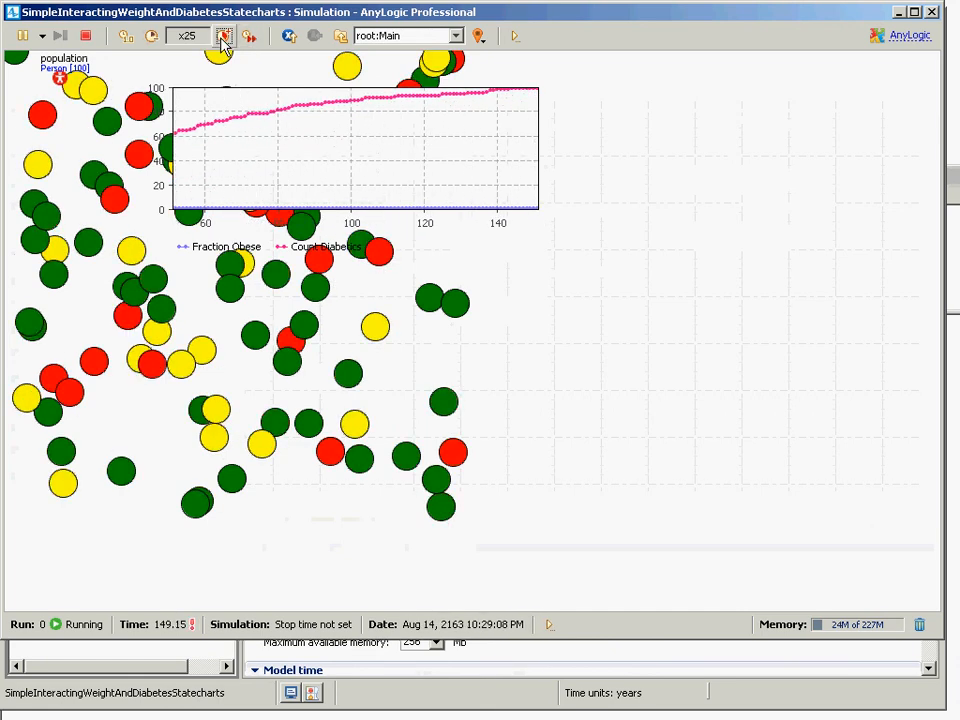
{"action": "left_click", "coordinate": [931, 12]}
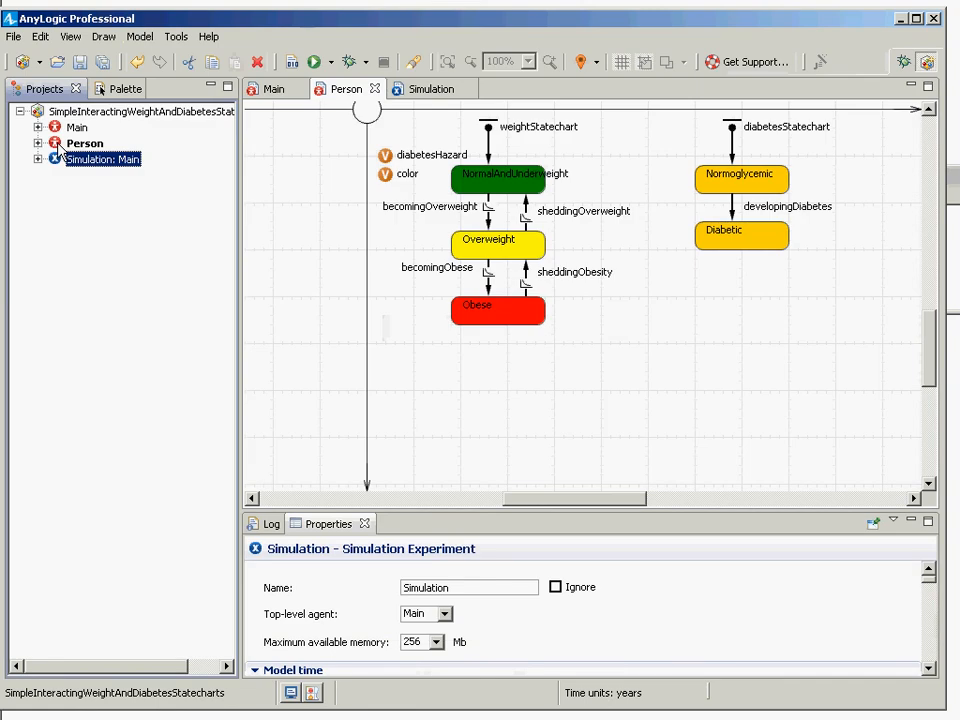
Step: Switch the line color of the Person agent's oval from a static color to a dynamic value
{"action": "left_click", "coordinate": [370, 112]}
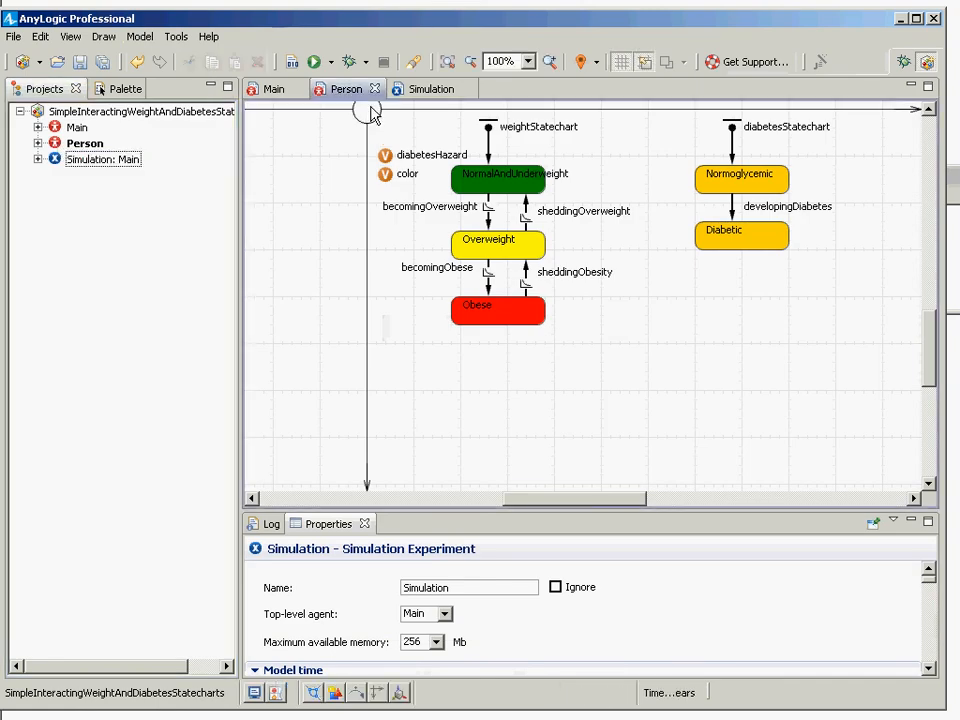
{"action": "left_click", "coordinate": [370, 124]}
{"action": "left_click", "coordinate": [369, 120]}
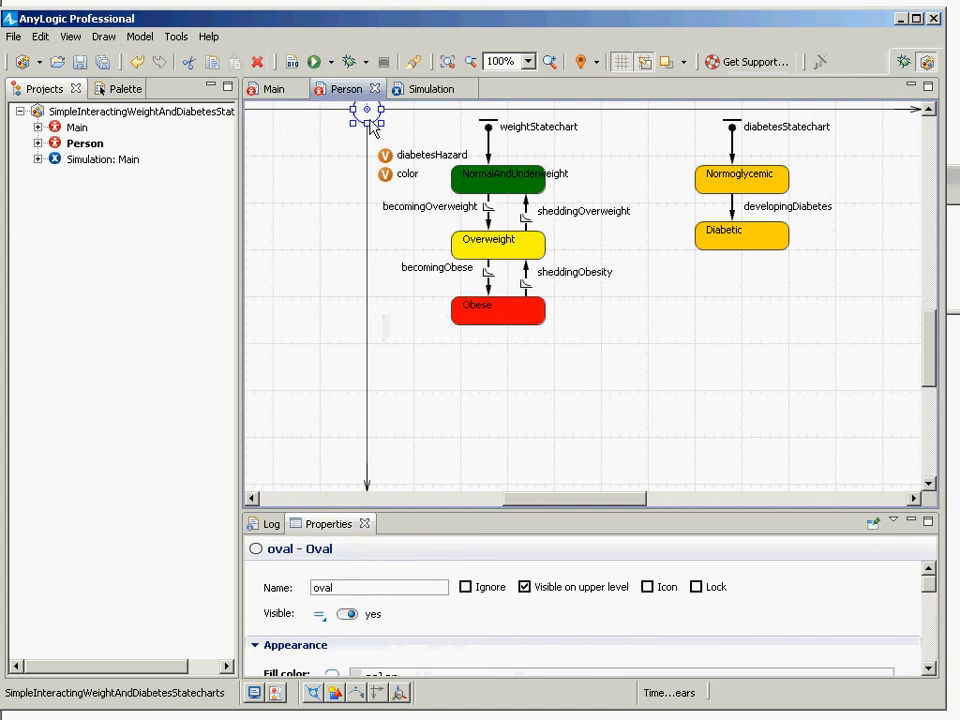
{"action": "left_click_drag", "start_coordinate": [489, 515], "coordinate": [489, 307]}
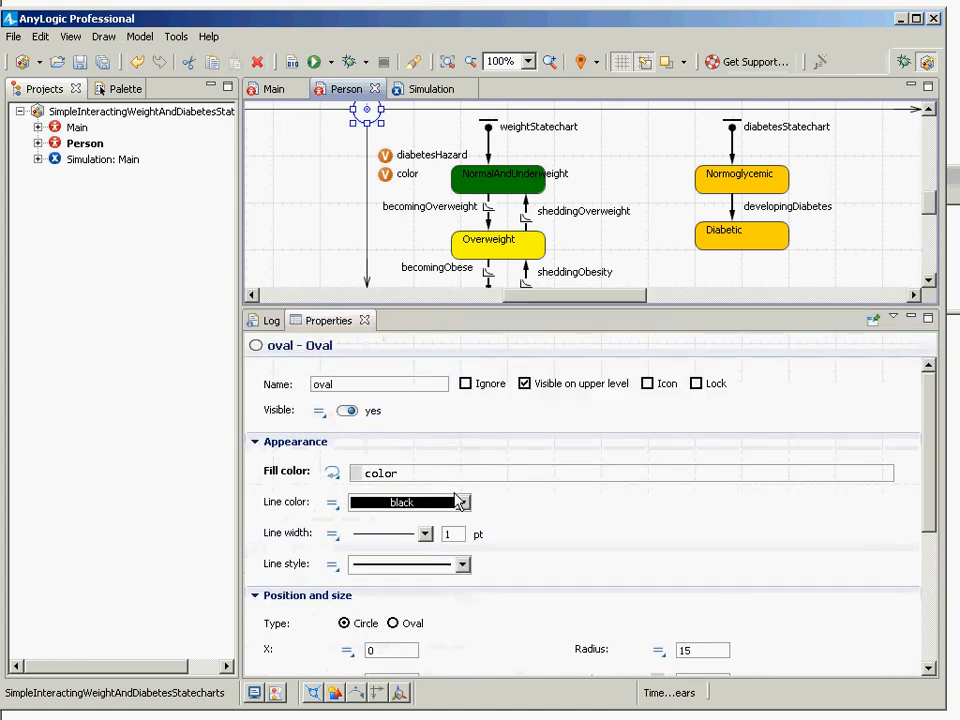
{"action": "left_click", "coordinate": [333, 510]}
{"action": "left_click", "coordinate": [382, 524]}
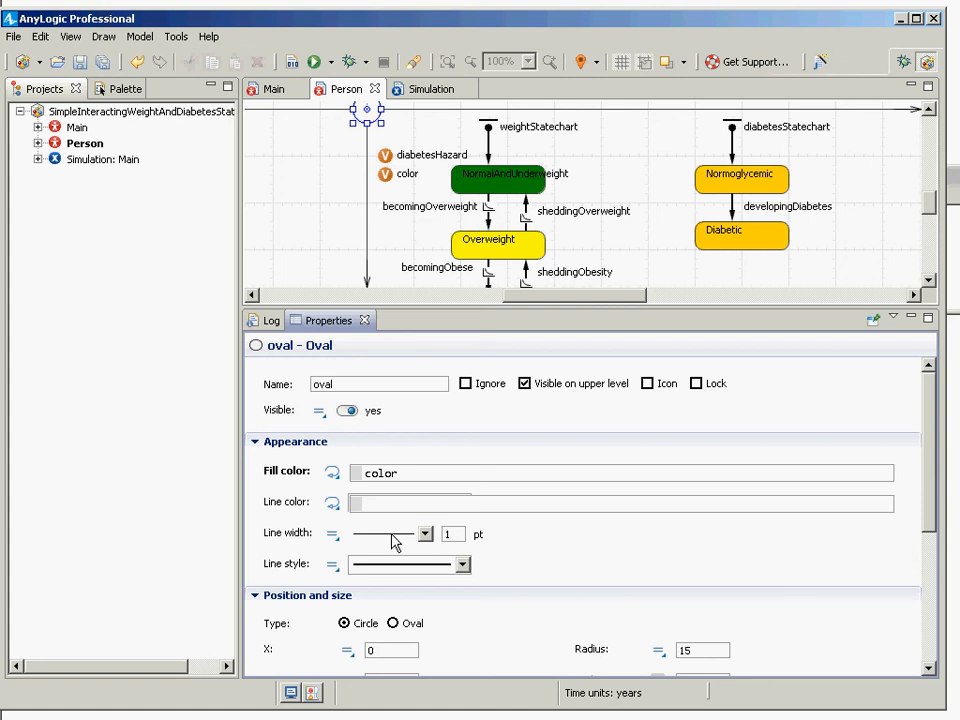
Step: Set the oval's dynamic line color to diabetesStatechart.isStateActive(Diabetic) ? BLUE : BLACK and save the model
{"action": "type", "text": "diabetes"}
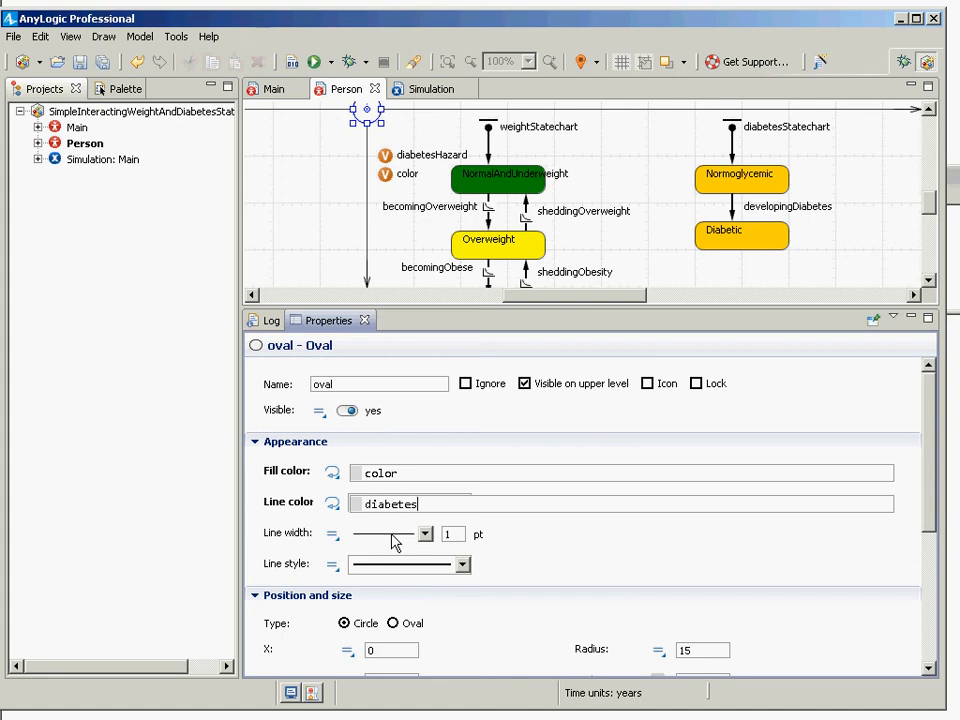
{"action": "type", "text": "Statechart.isState"}
{"action": "key", "text": "ctrl+space"}
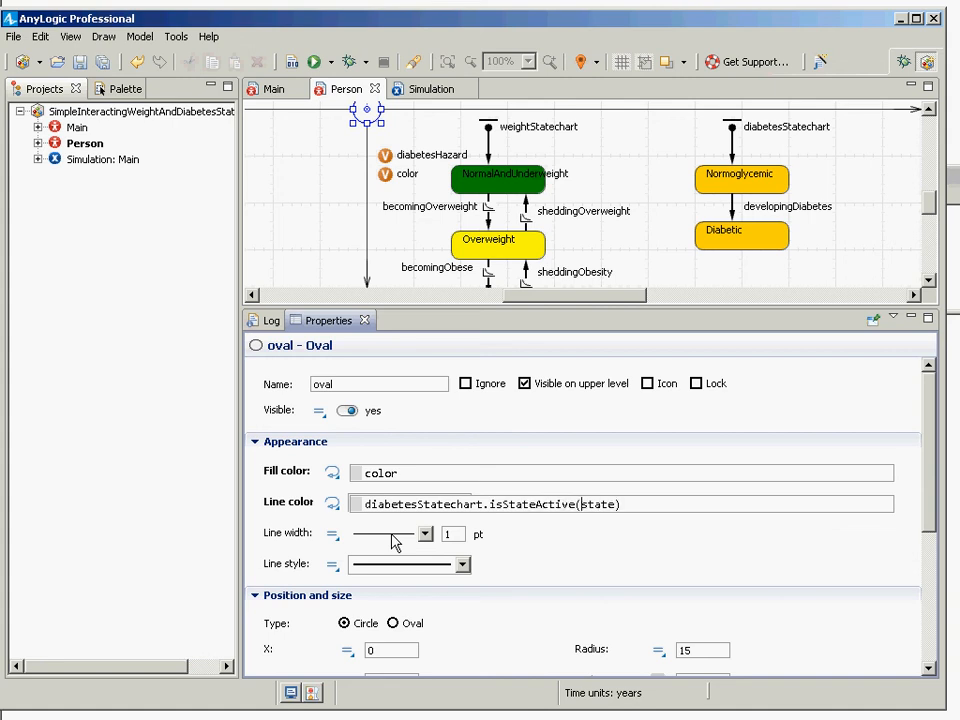
{"action": "key", "text": "ctrl+shift+Right"}
{"action": "type", "text": "Diabetic"}
{"action": "key", "text": "End"}
{"action": "type", "text": "? RED"}
{"action": "key", "text": "shift+End"}
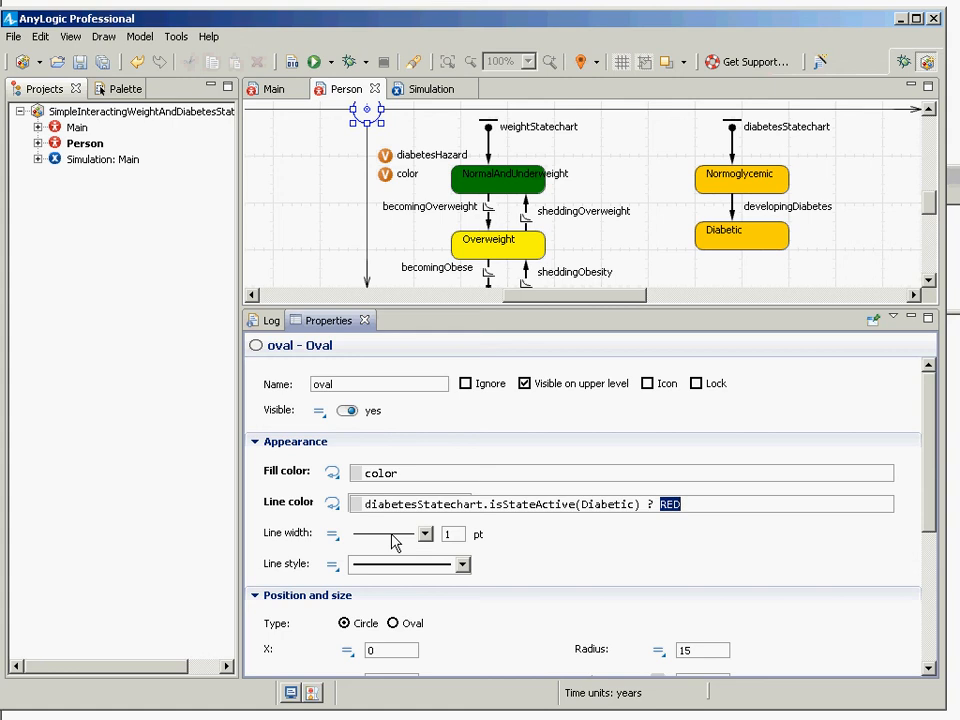
{"action": "type", "text": "ORANG"}
{"action": "key", "text": "BackSpace"}
{"action": "key", "text": "BackSpace"}
{"action": "key", "text": "BackSpace"}
{"action": "key", "text": "BackSpace"}
{"action": "key", "text": "BackSpace"}
{"action": "type", "text": "BLUE : BLACK"}
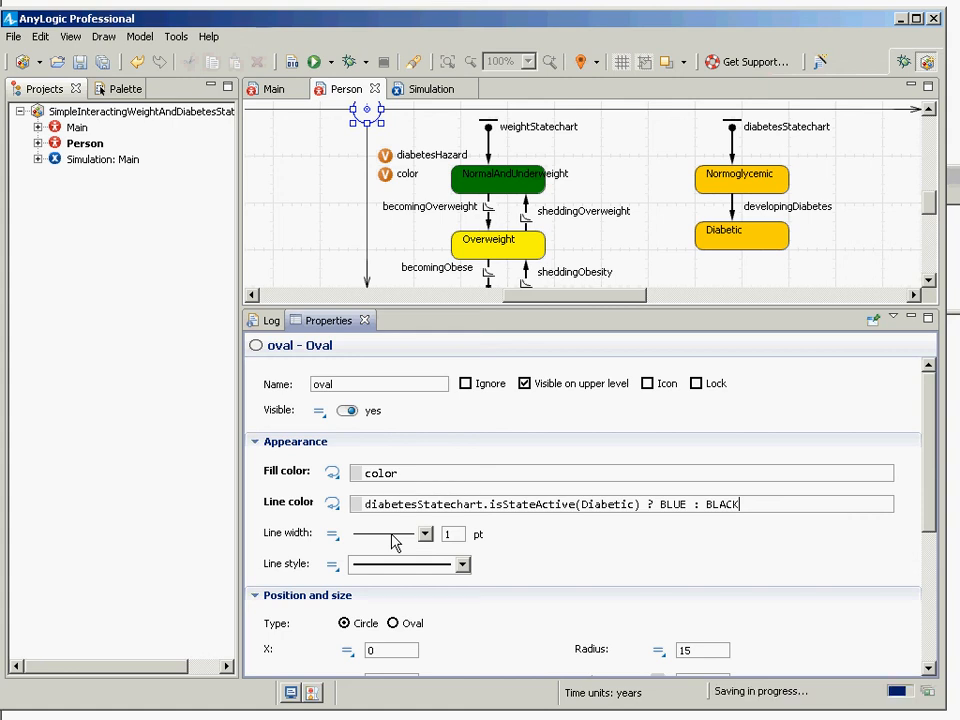
Step: Replace BLACK with WHITE as the non-diabetic color in the oval's line color expression and save the model
{"action": "key", "text": "ctrl+shift+Left"}
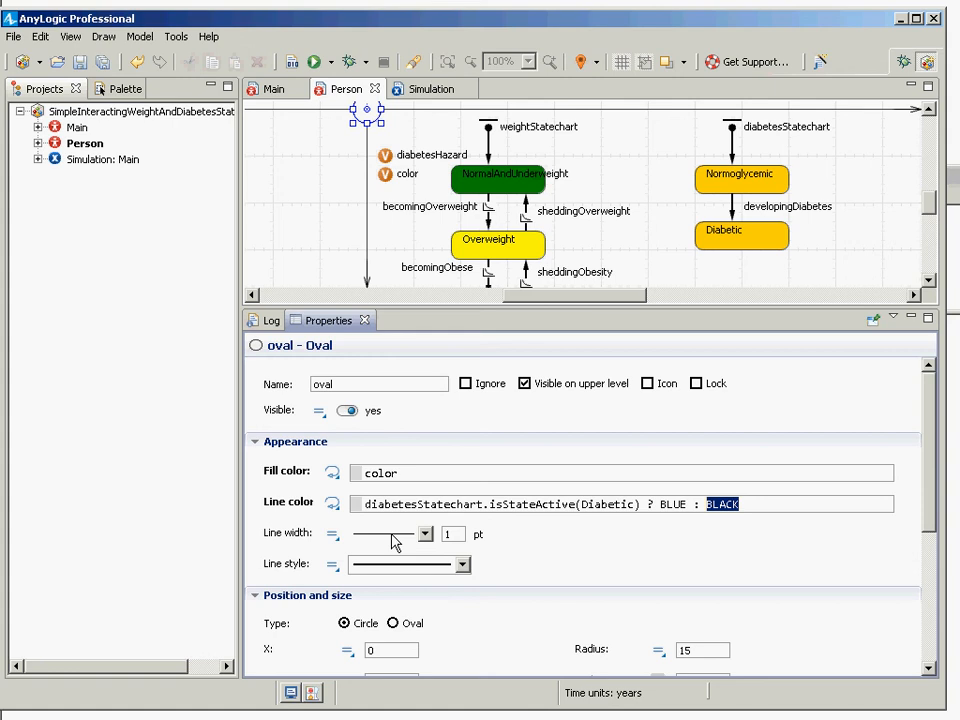
{"action": "type", "text": "WHITE"}
{"action": "key", "text": "ctrl+shift+Left"}
{"action": "key", "text": "ctrl+s"}
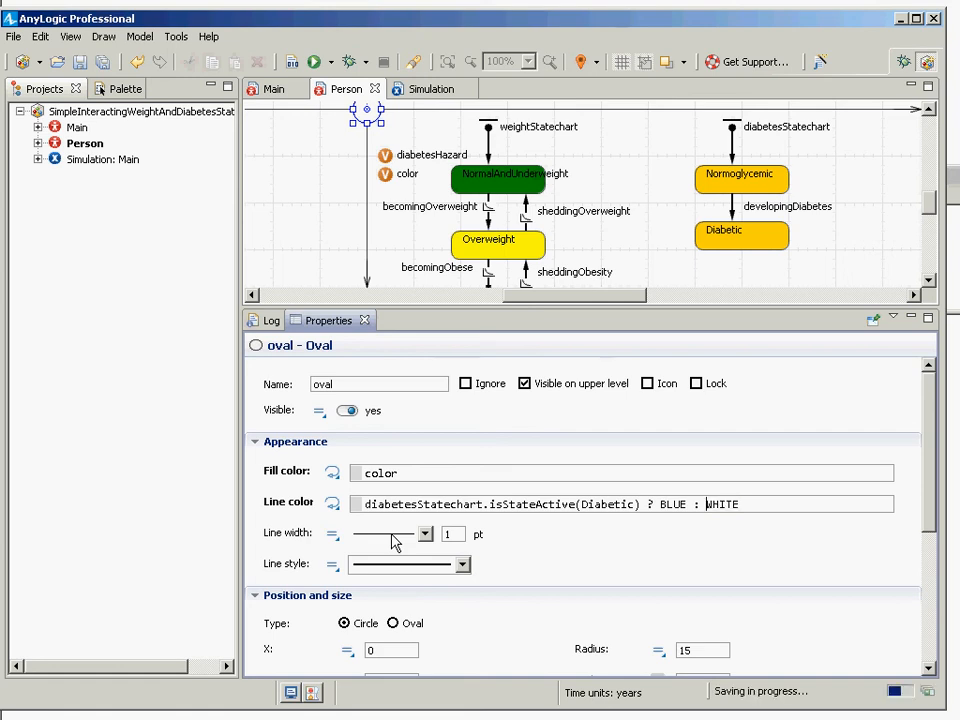
Step: Run the Simulation experiment to examine the people's outline colors by diabetes state, and close the simulation window
{"action": "left_click", "coordinate": [70, 160]}
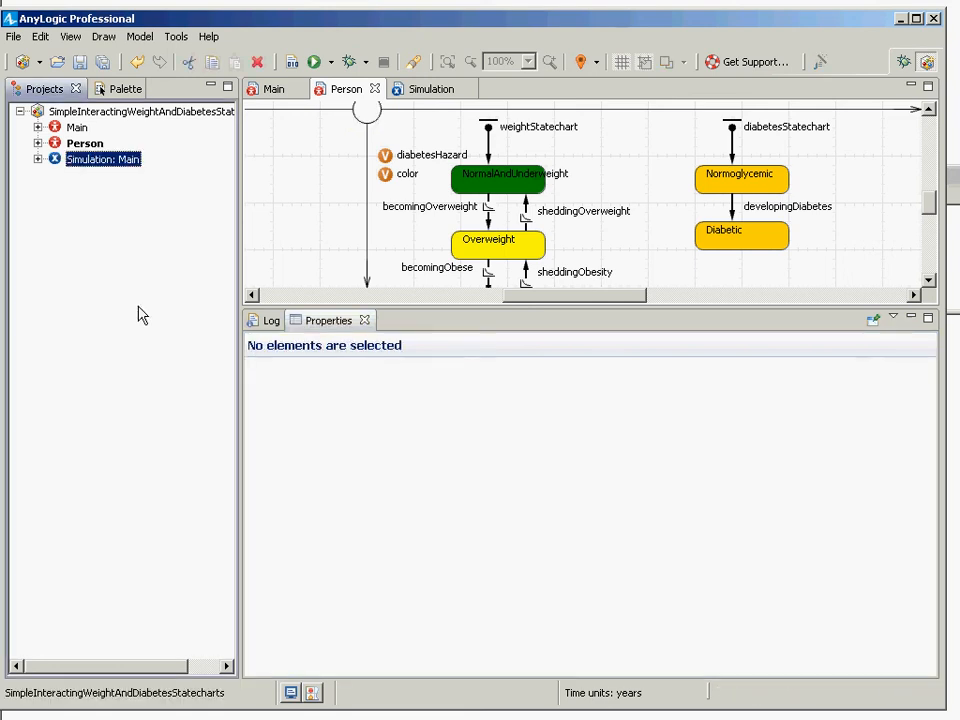
{"action": "right_click", "coordinate": [70, 158]}
{"action": "left_click", "coordinate": [98, 361]}
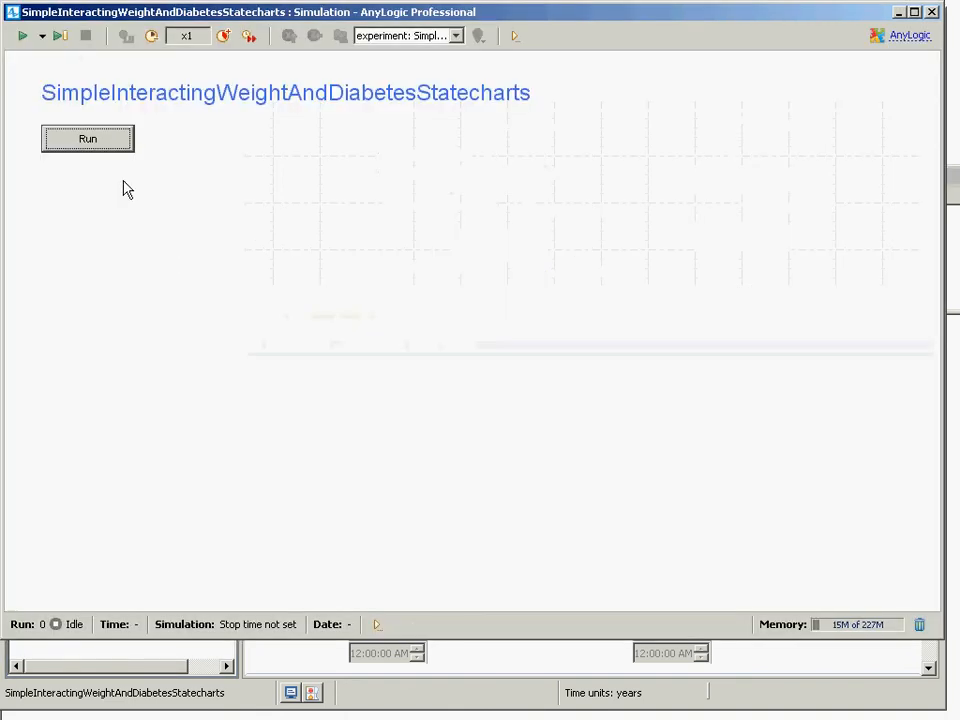
{"action": "left_click", "coordinate": [108, 146]}
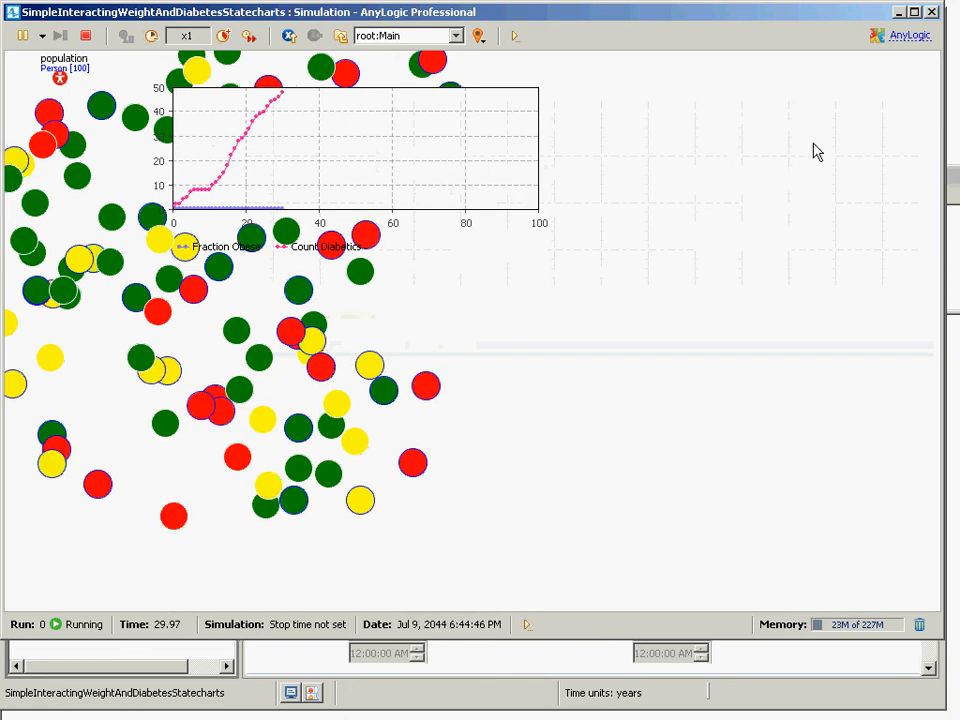
{"action": "left_click", "coordinate": [931, 12]}
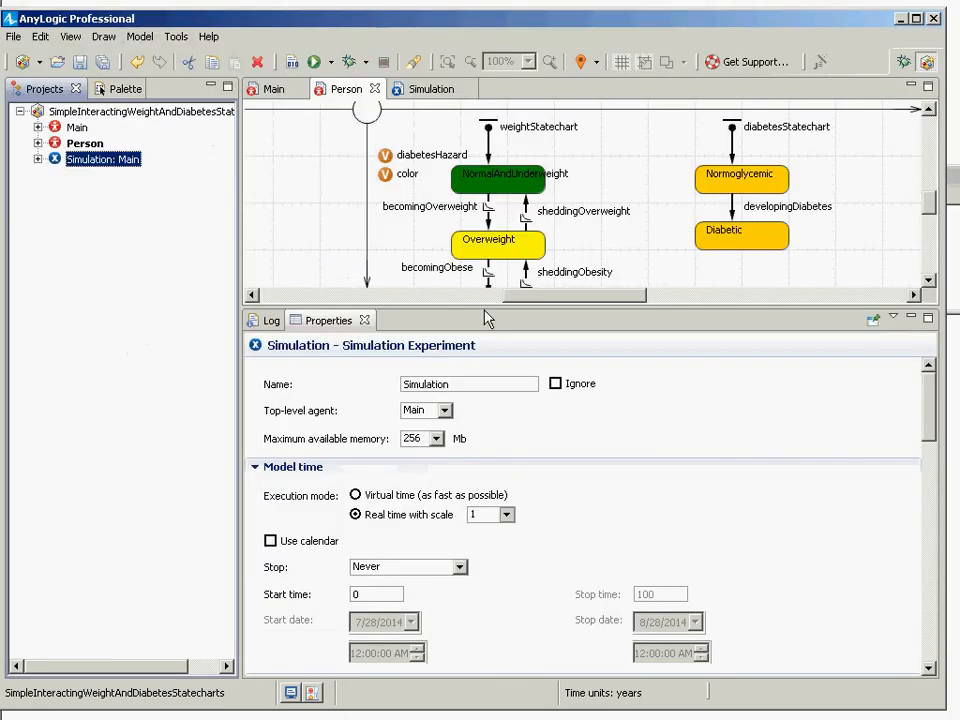
Step: Inspect the rates of the becomingObese and becomingOverweight transitions in the weight statechart
{"action": "left_click_drag", "start_coordinate": [479, 310], "coordinate": [486, 492]}
{"action": "left_click", "coordinate": [487, 272]}
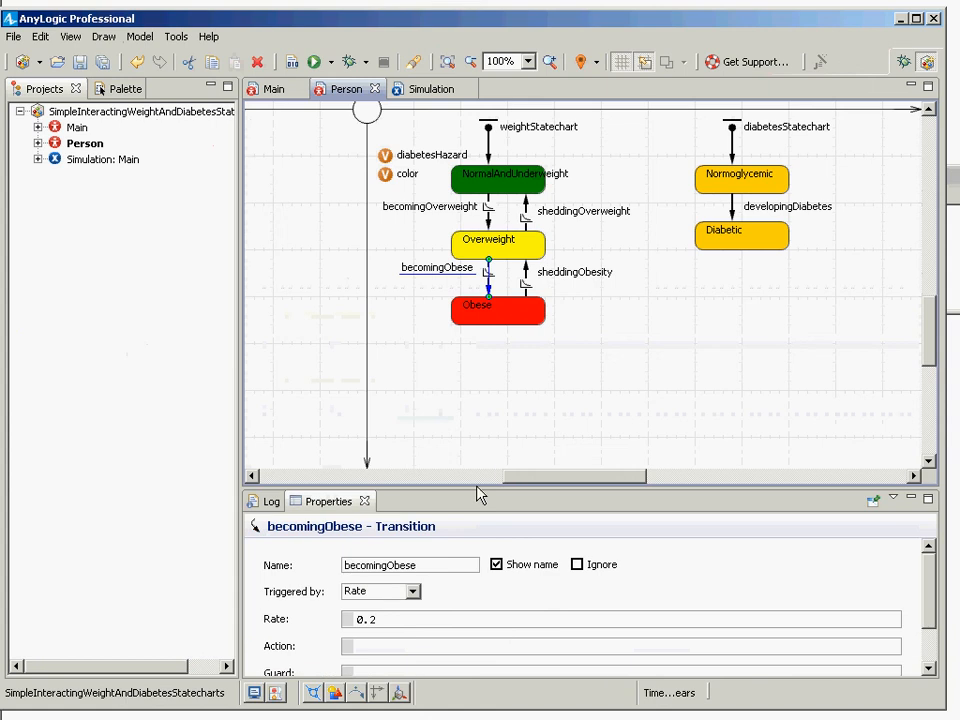
{"action": "left_click_drag", "start_coordinate": [472, 497], "coordinate": [480, 332]}
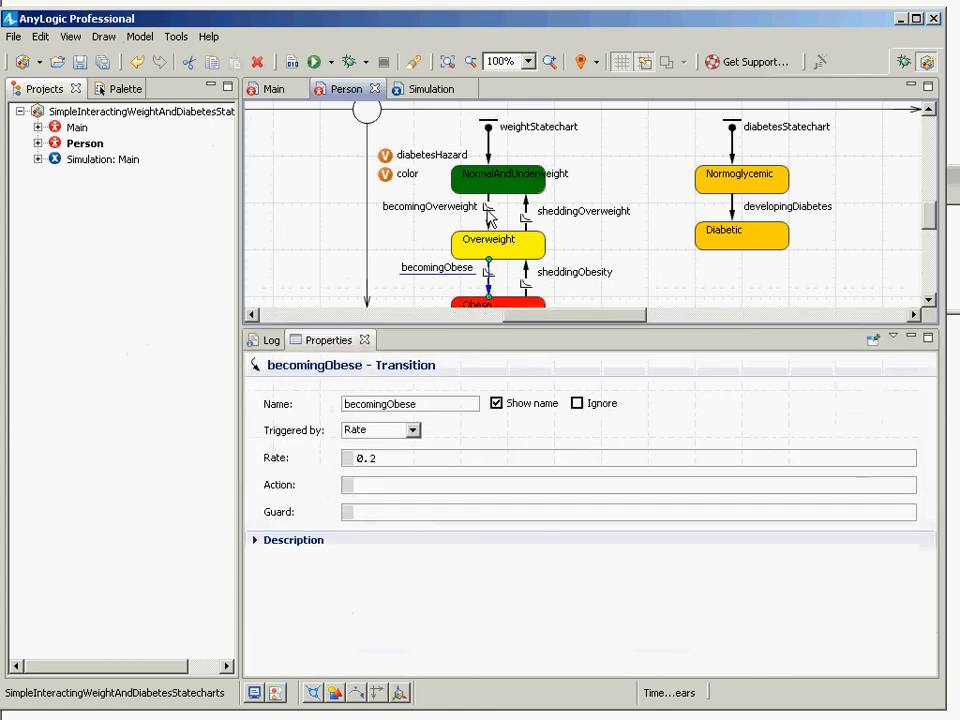
{"action": "left_click", "coordinate": [489, 216]}
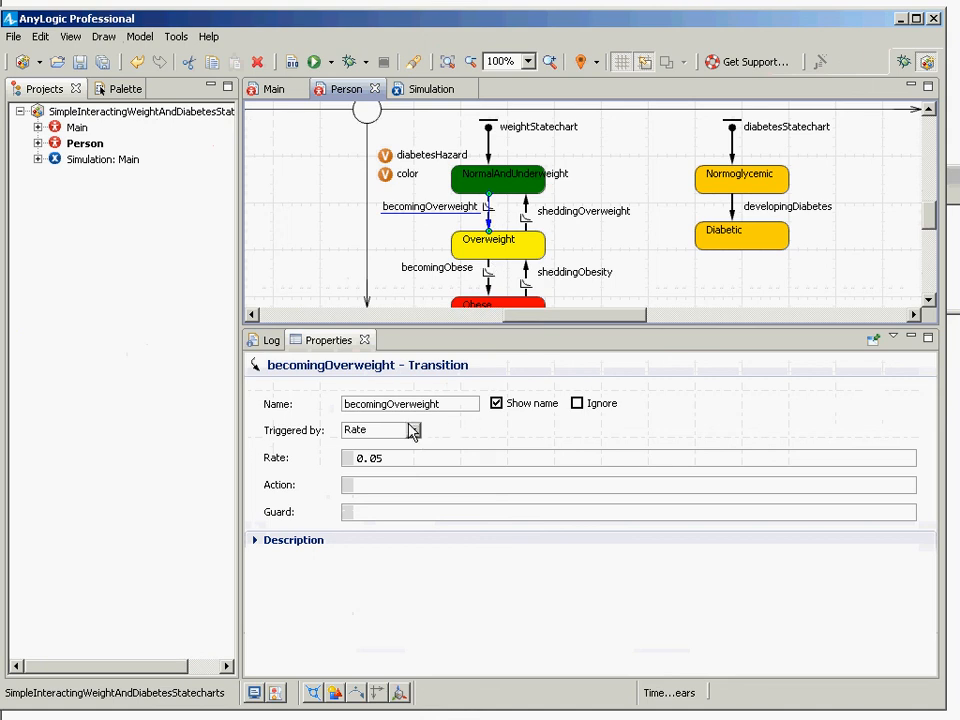
Step: Switch to the PowerPoint slide show and advance to the slide Discrete Agent Dynamics: Transitions
{"action": "key", "text": "alt+Tab"}
{"action": "key", "text": "alt+Tab"}
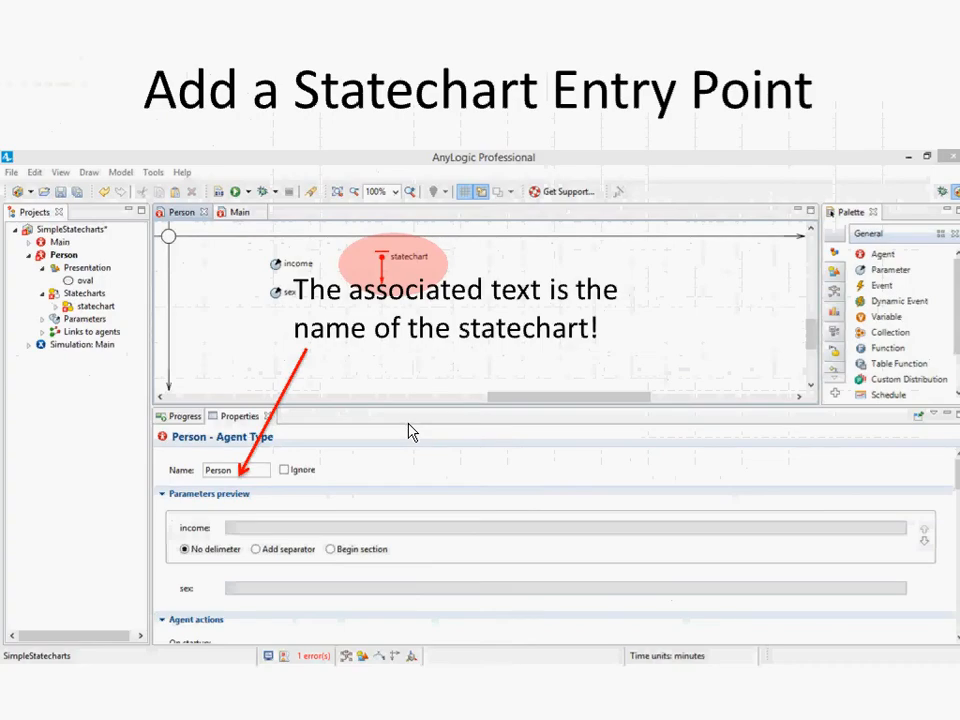
{"action": "key", "text": "Page_Down"}
{"action": "key", "text": "Page_Down"}
{"action": "key", "text": "Page_Down"}
{"action": "key", "text": "Page_Down"}
{"action": "key", "text": "Page_Down"}
{"action": "key", "text": "Page_Down"}
{"action": "key", "text": "Page_Down"}
{"action": "key", "text": "Page_Down"}
{"action": "key", "text": "Page_Down"}
{"action": "key", "text": "Page_Down"}
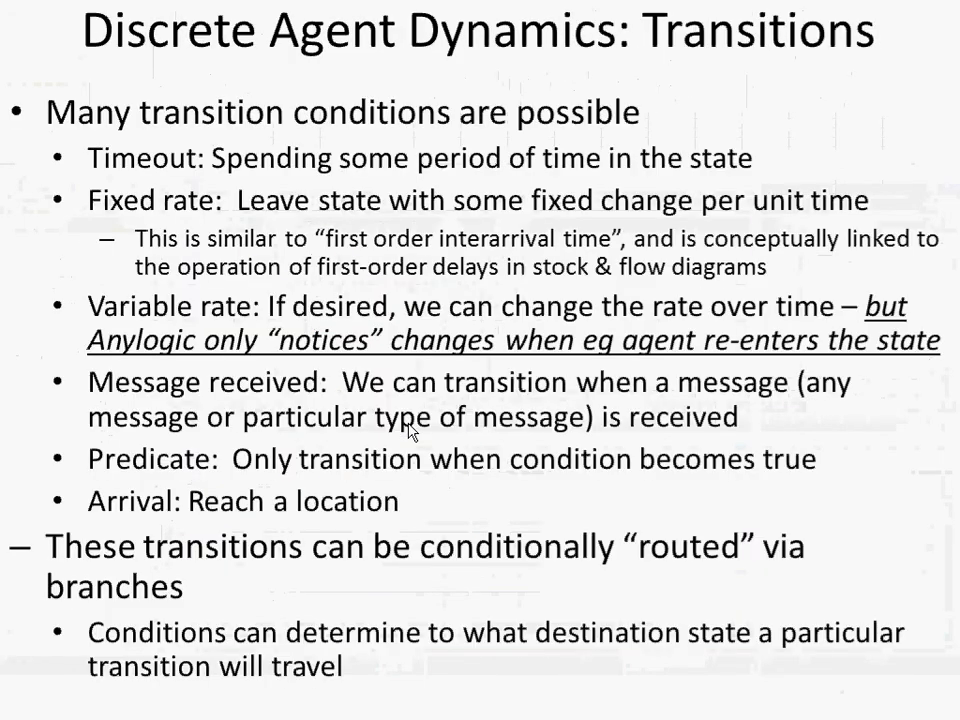
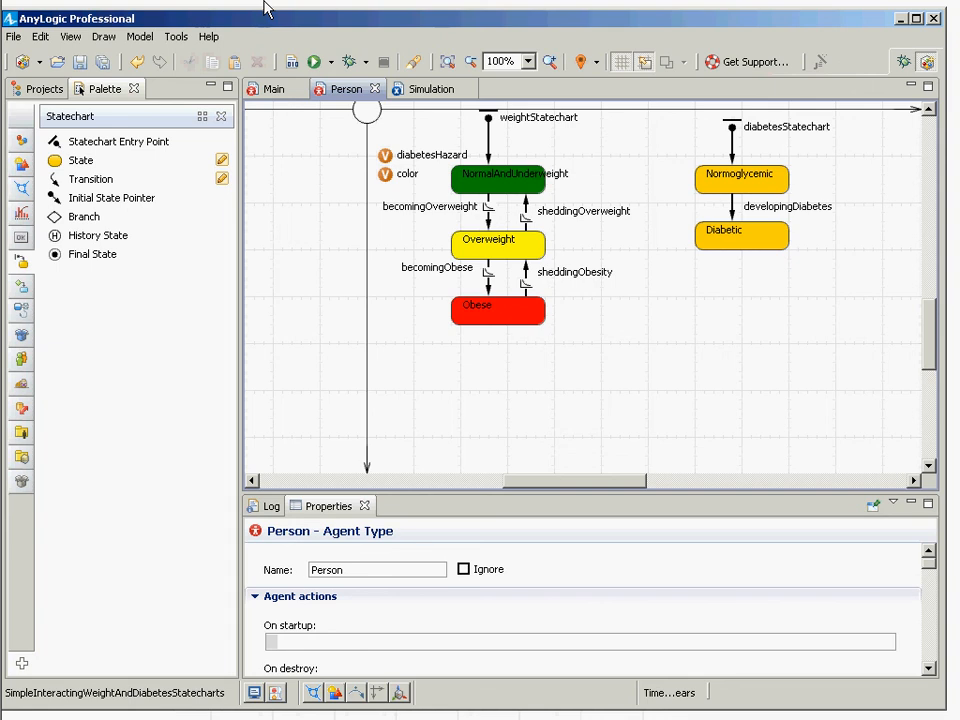
{"action": "mouse_move", "coordinate": [9, 690]}
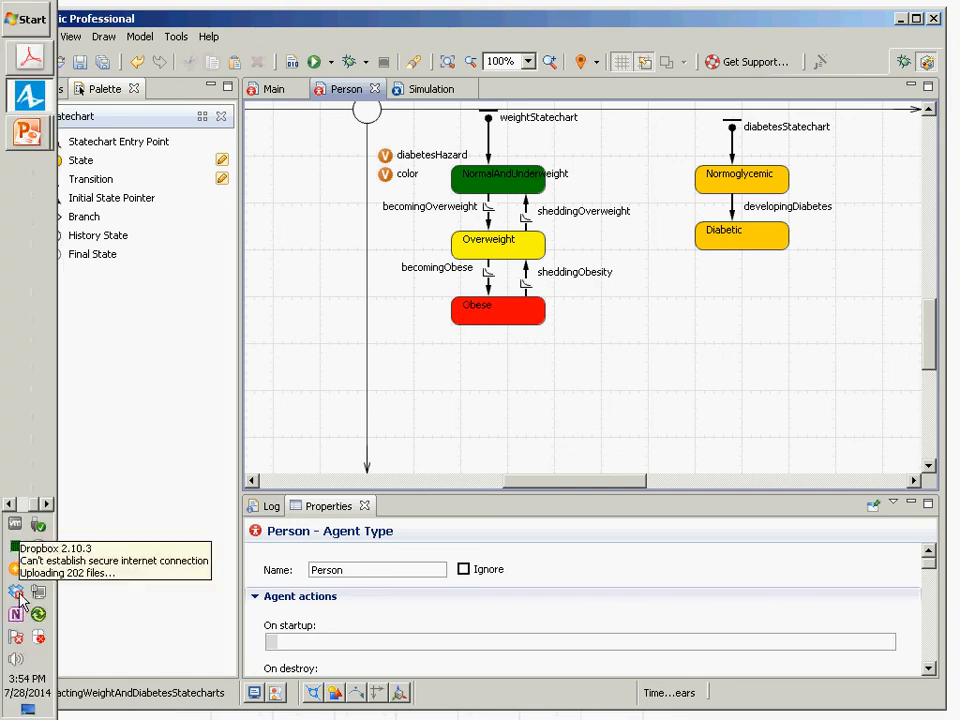
Step: Open the Dropbox status window from the system tray and exit Dropbox
{"action": "left_click", "coordinate": [19, 596]}
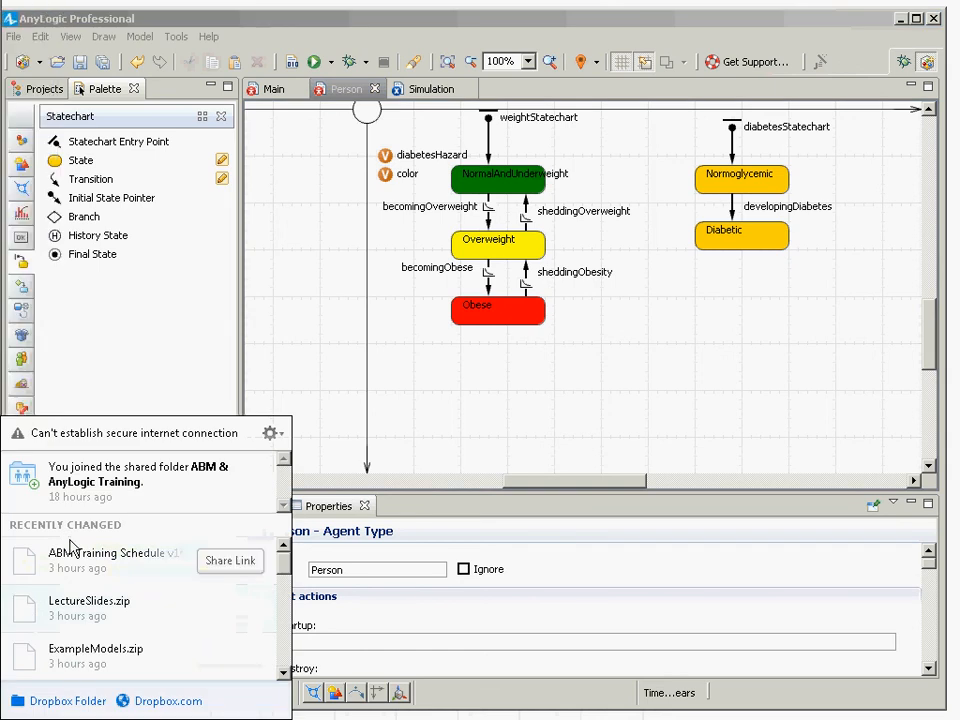
{"action": "mouse_move", "coordinate": [1, 338]}
{"action": "left_click", "coordinate": [25, 363]}
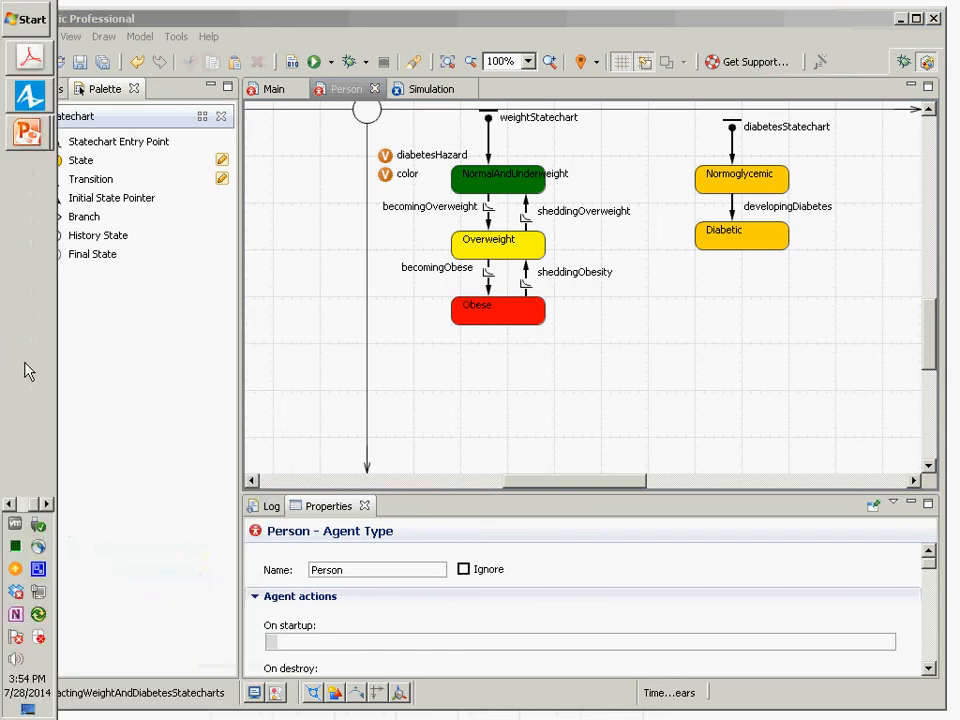
{"action": "left_click", "coordinate": [15, 591]}
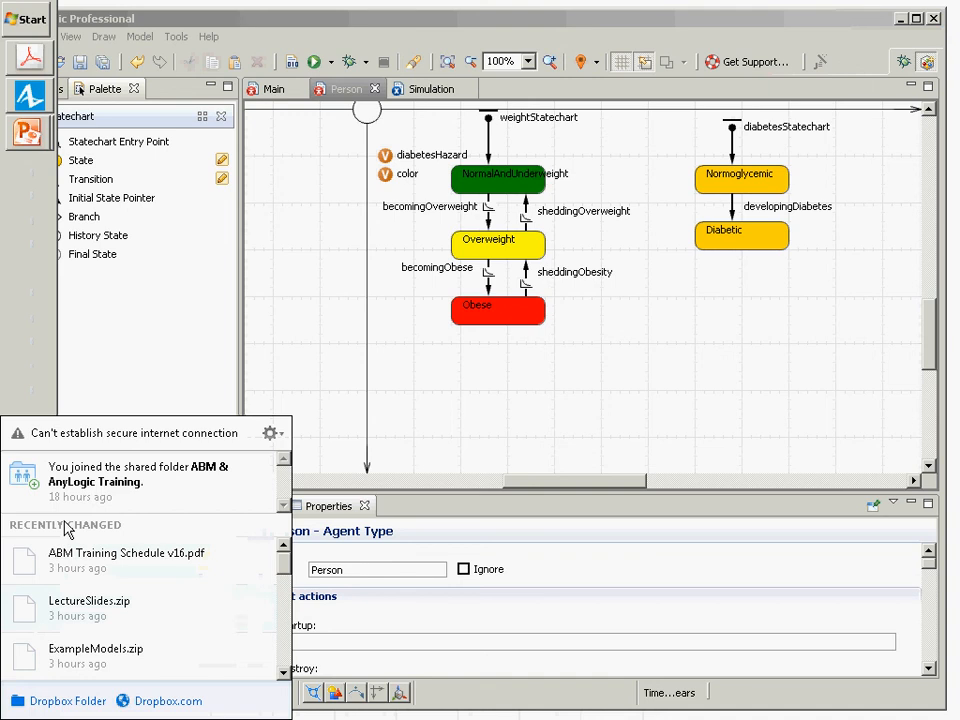
{"action": "left_click", "coordinate": [22, 400]}
{"action": "left_click", "coordinate": [22, 593]}
{"action": "left_click", "coordinate": [31, 337]}
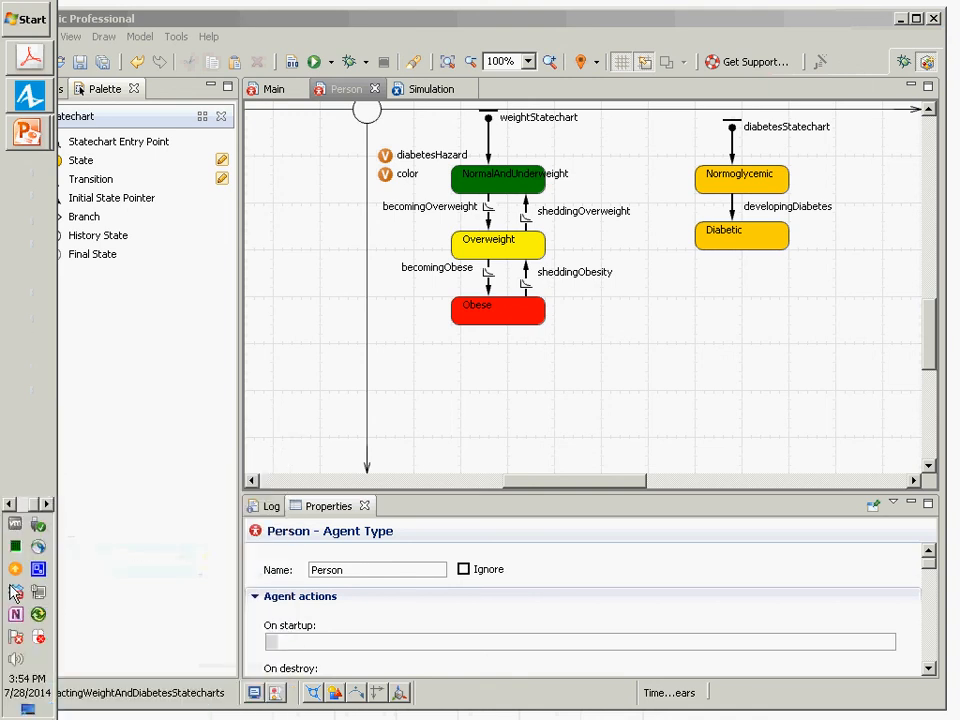
{"action": "left_click", "coordinate": [15, 591]}
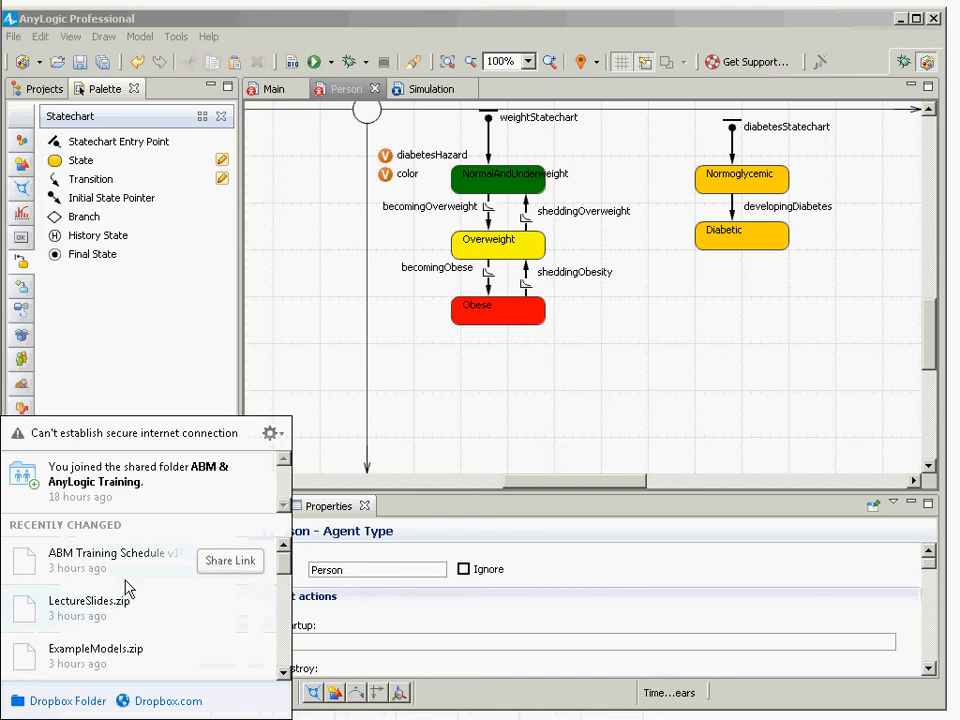
{"action": "left_click", "coordinate": [270, 434]}
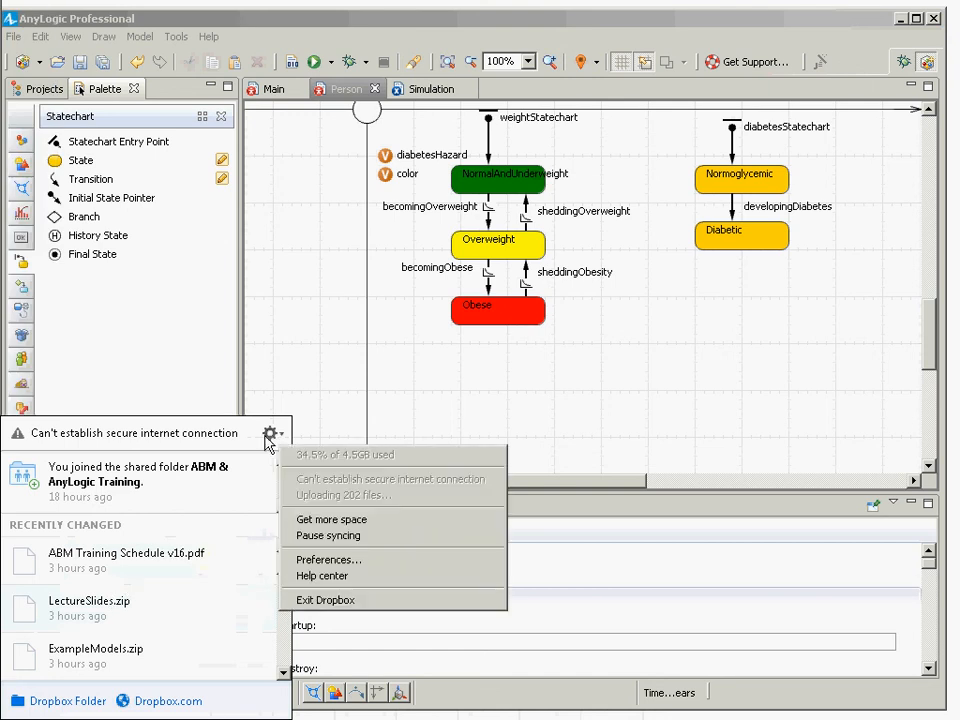
{"action": "left_click", "coordinate": [325, 600]}
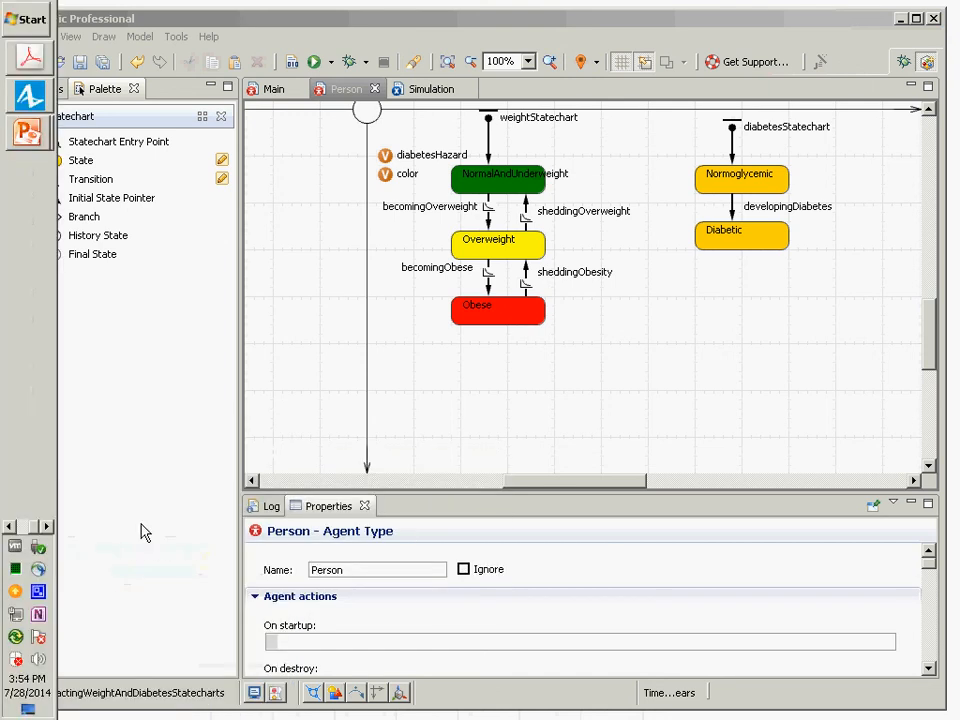
Step: Relaunch Dropbox from its folder in the list of all installed programs
{"action": "left_click", "coordinate": [10, 25]}
{"action": "left_click", "coordinate": [40, 671]}
{"action": "scroll", "coordinate": [65, 445], "scroll_direction": "down", "scroll_amount": 5}
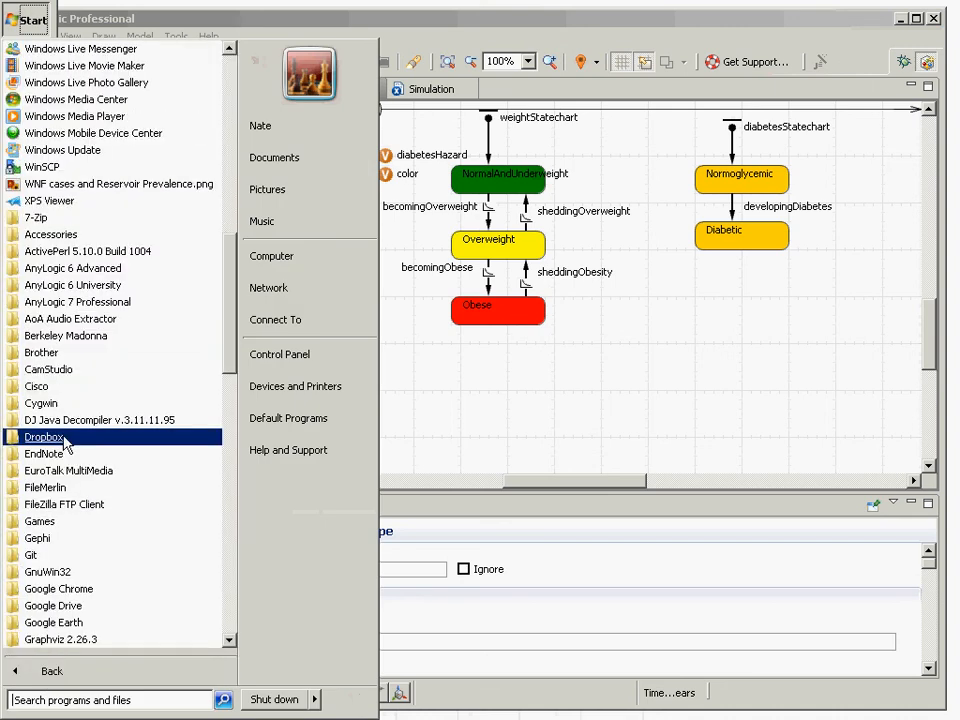
{"action": "left_click", "coordinate": [58, 440]}
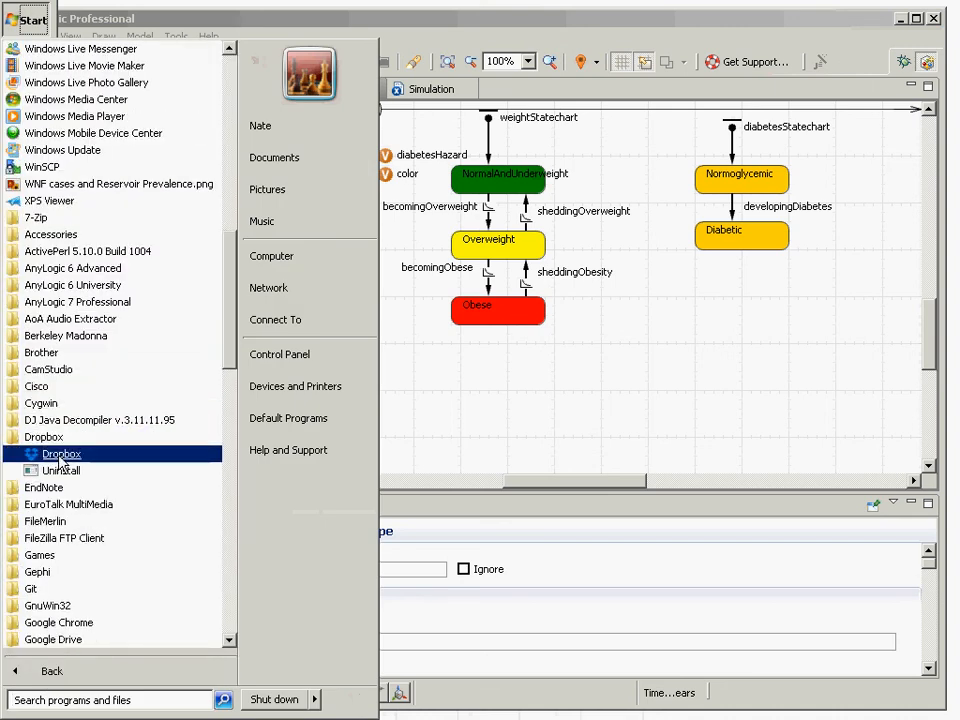
{"action": "left_click", "coordinate": [62, 455]}
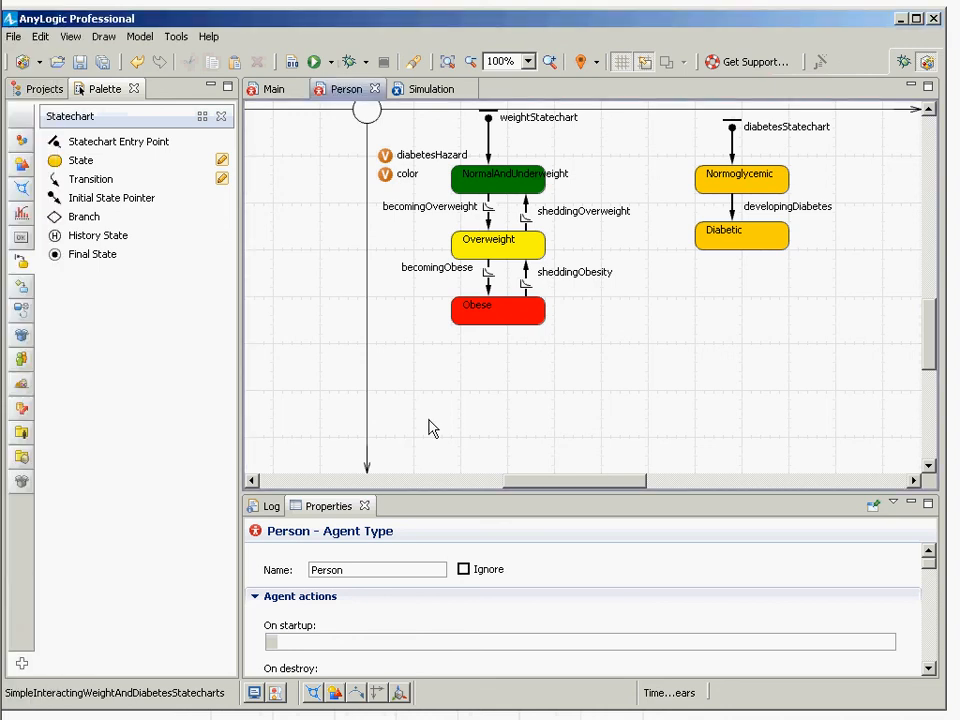
Step: Compare the PowerPoint slide Special Elements: Exit Point with the Final State element offered in AnyLogic's statechart palette
{"action": "key", "text": "alt+Tab"}
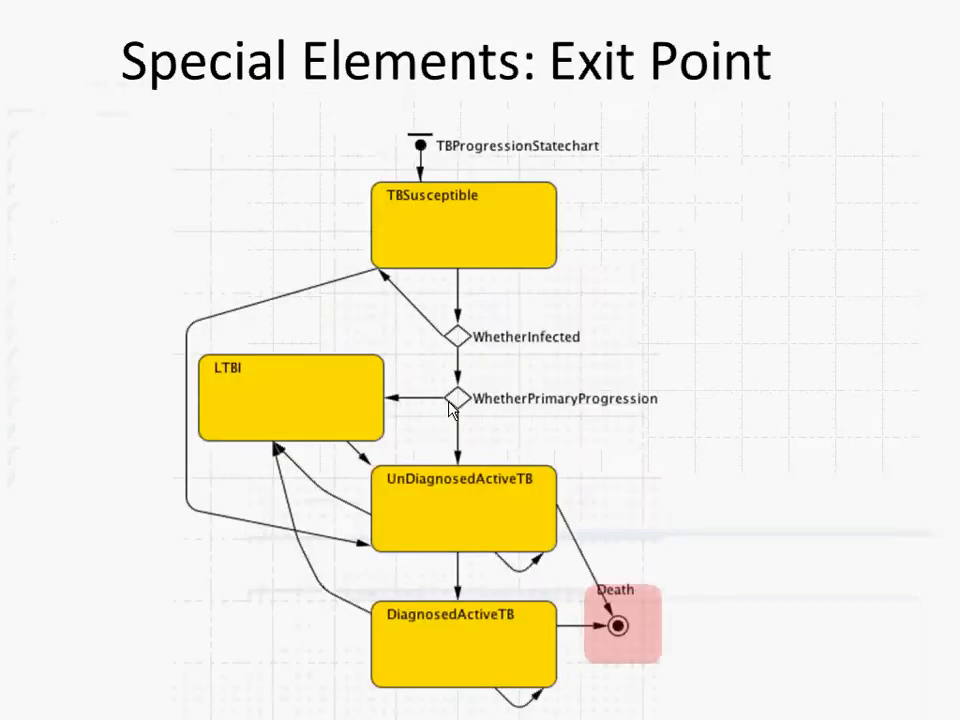
{"action": "key", "text": "Left"}
{"action": "key", "text": "Right"}
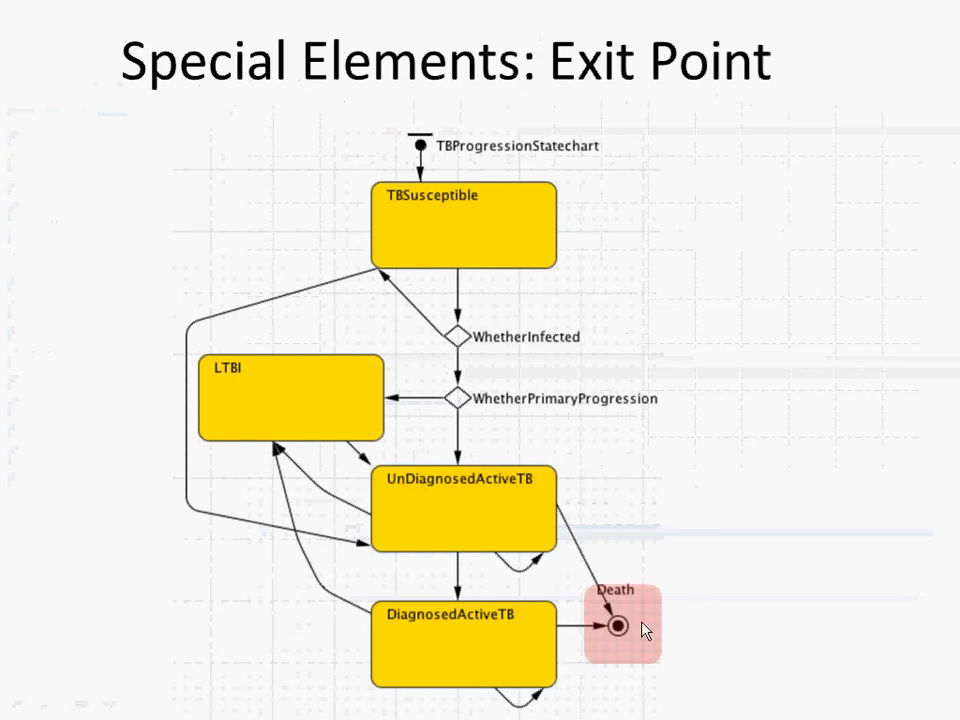
{"action": "key", "text": "alt+Tab"}
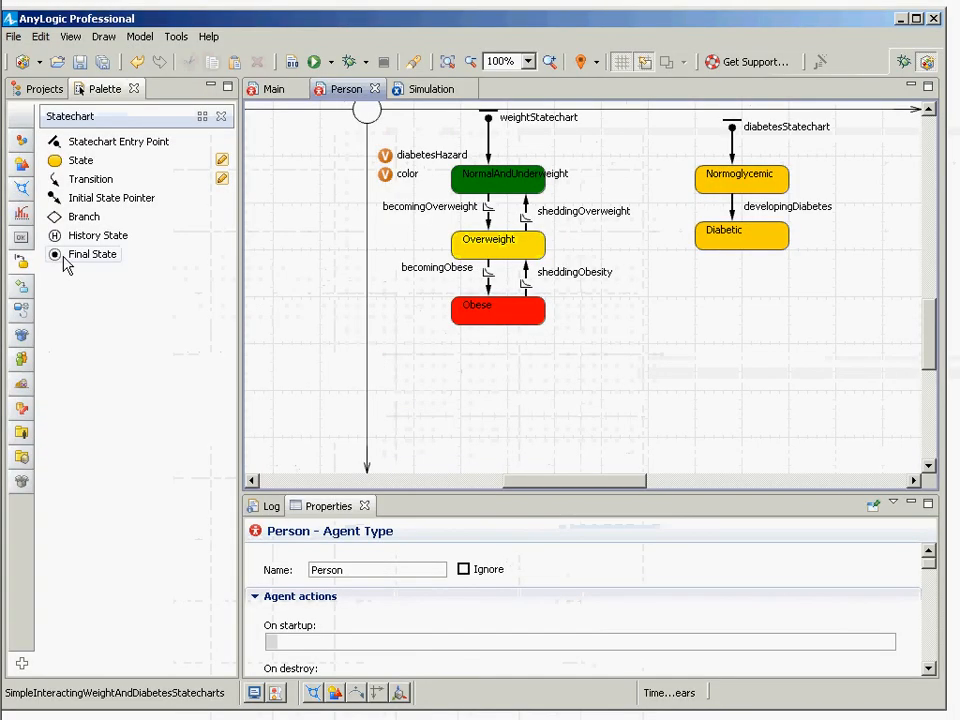
{"action": "key", "text": "alt+Tab"}
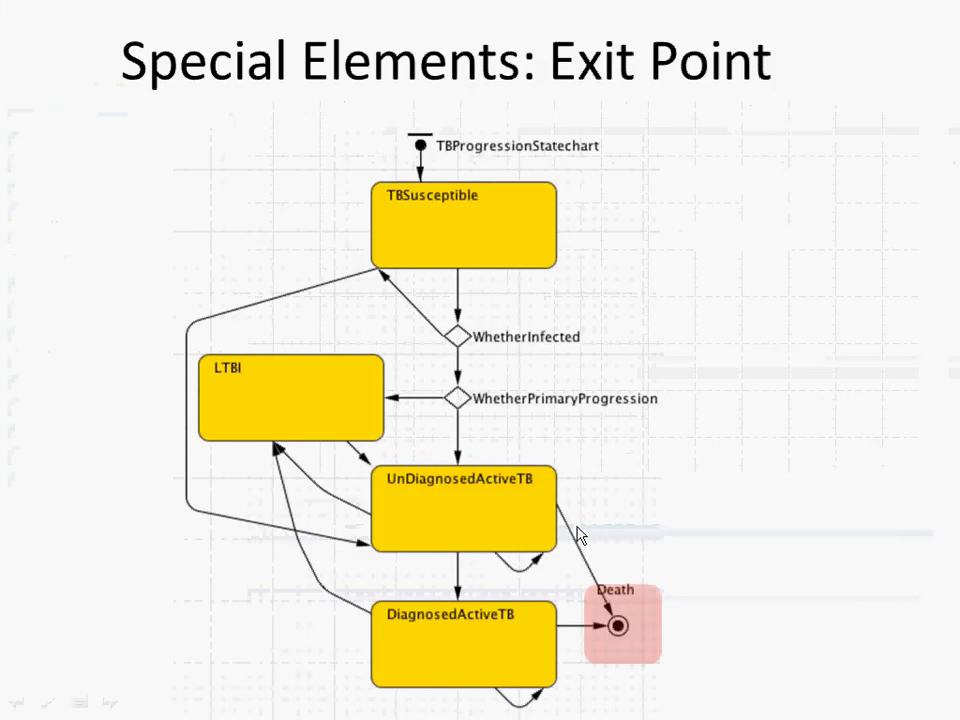
{"action": "key", "text": "alt+Tab"}
{"action": "key", "text": "alt+Tab"}
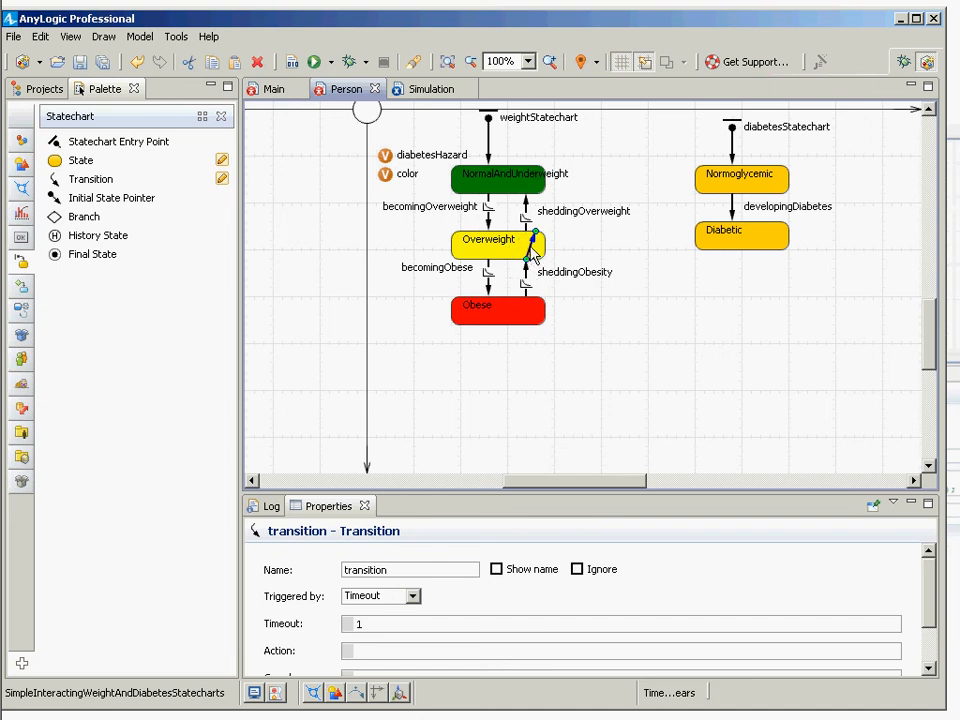
Step: Inspect the timeout transition inside the Overweight state, pull it outside the state's border, and delete it
{"action": "left_click", "coordinate": [369, 626]}
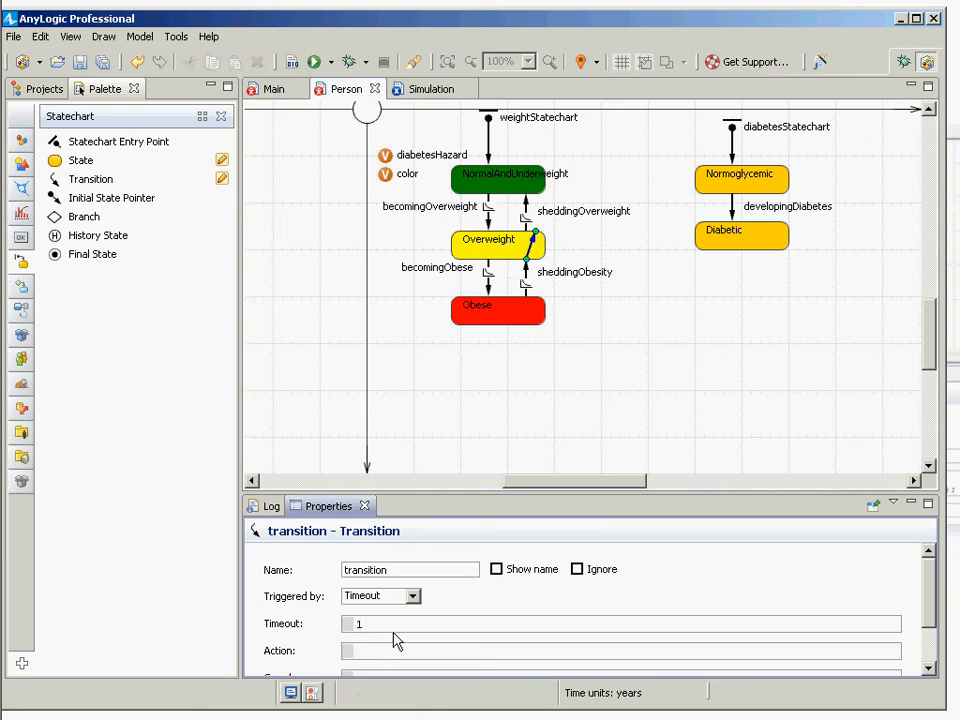
{"action": "left_click", "coordinate": [532, 247]}
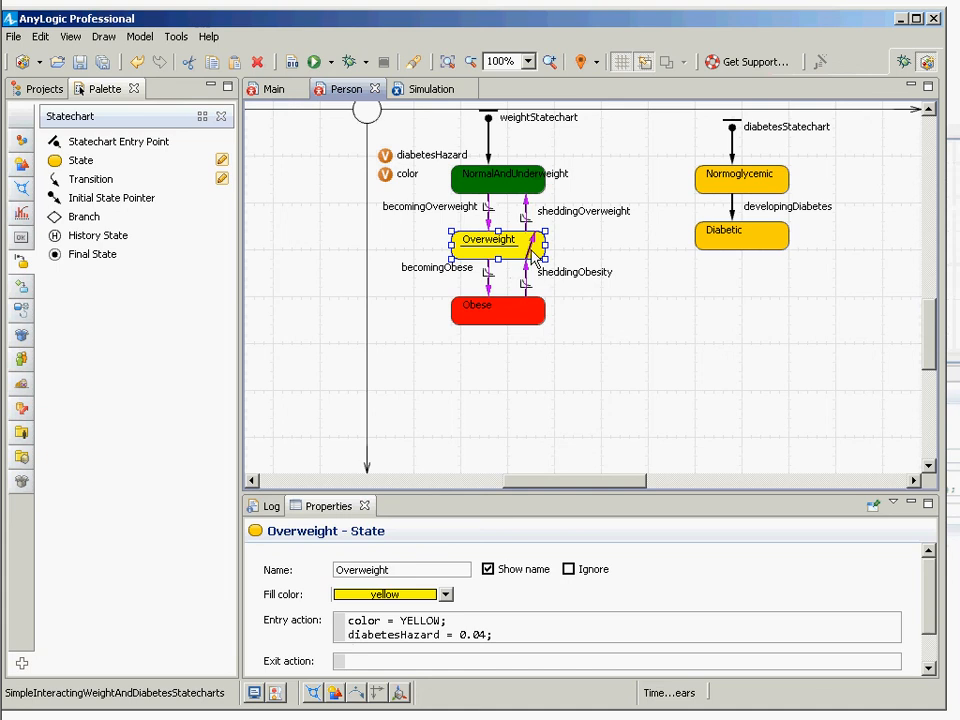
{"action": "left_click", "coordinate": [533, 256]}
{"action": "left_click", "coordinate": [536, 255]}
{"action": "left_click", "coordinate": [575, 256]}
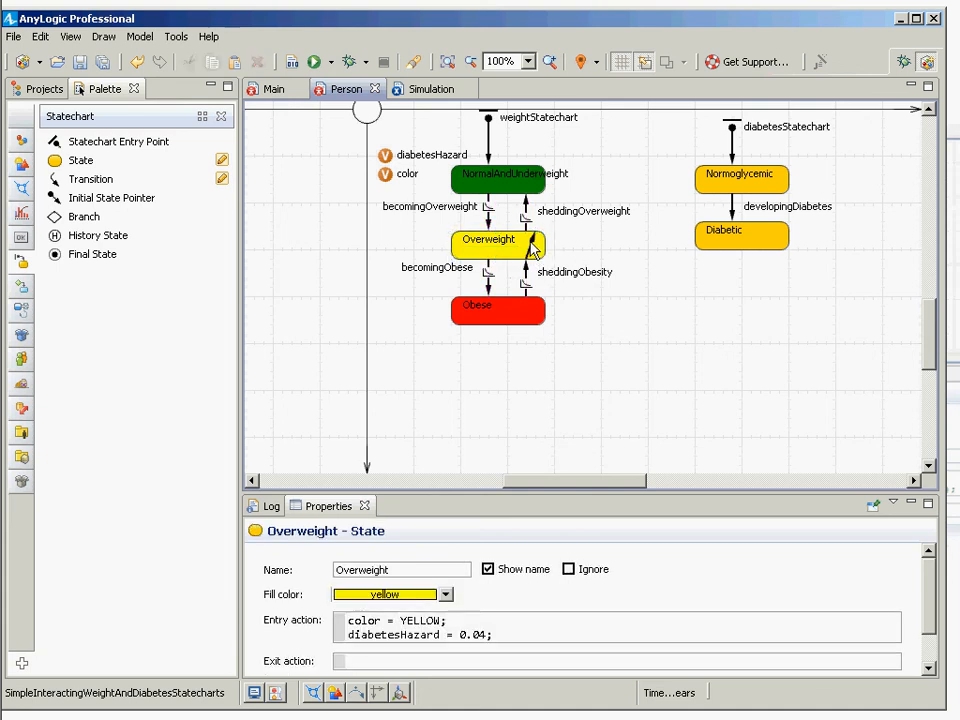
{"action": "left_click", "coordinate": [532, 237]}
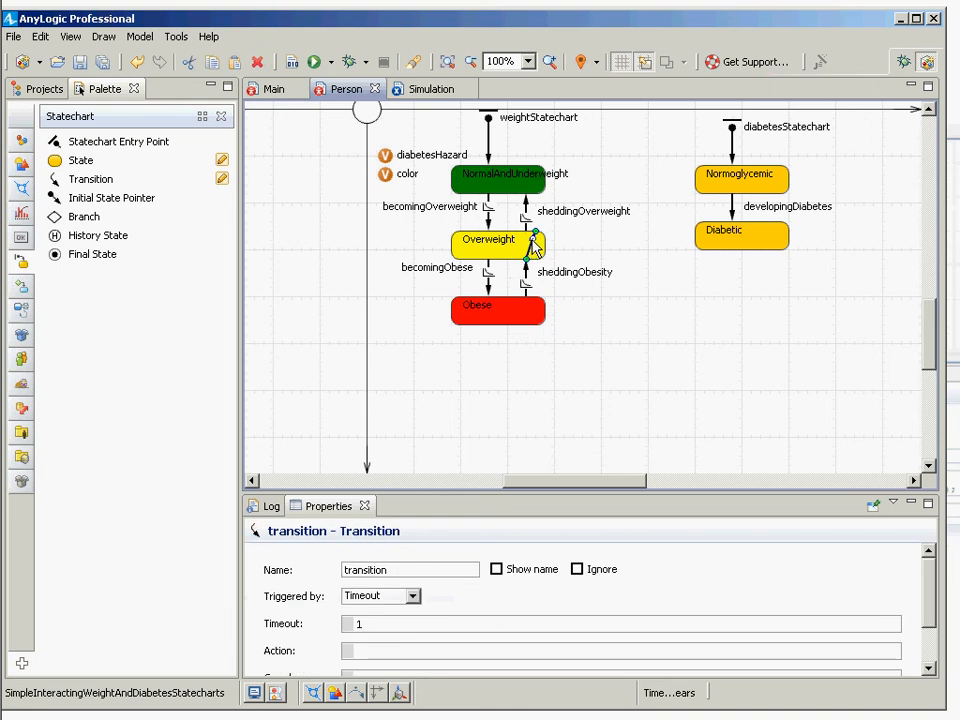
{"action": "left_click_drag", "start_coordinate": [535, 247], "coordinate": [600, 250]}
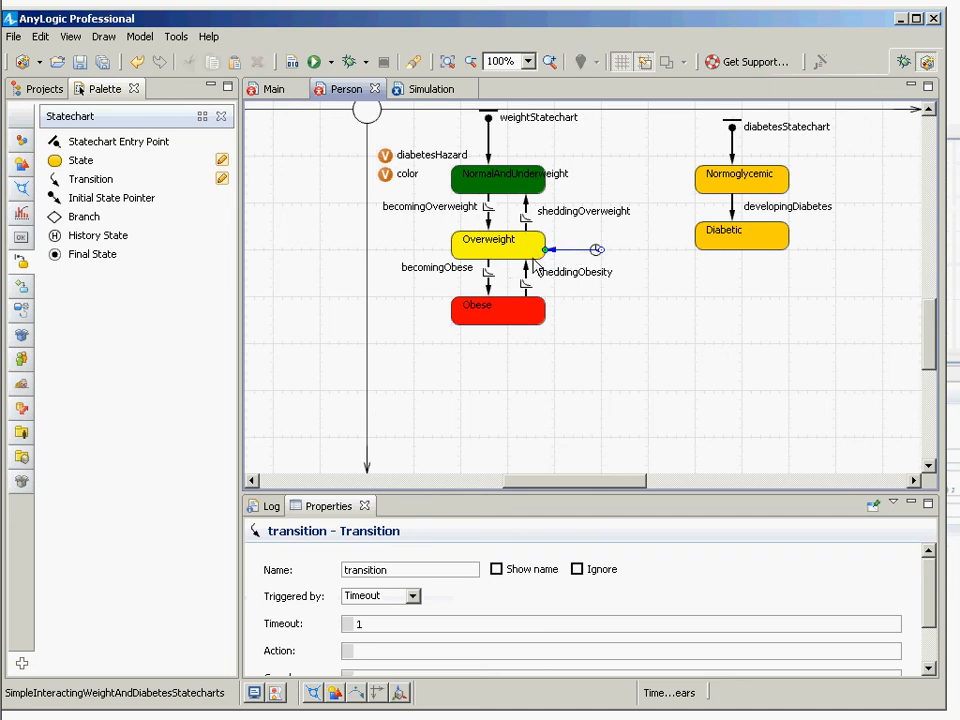
{"action": "key", "text": "Delete"}
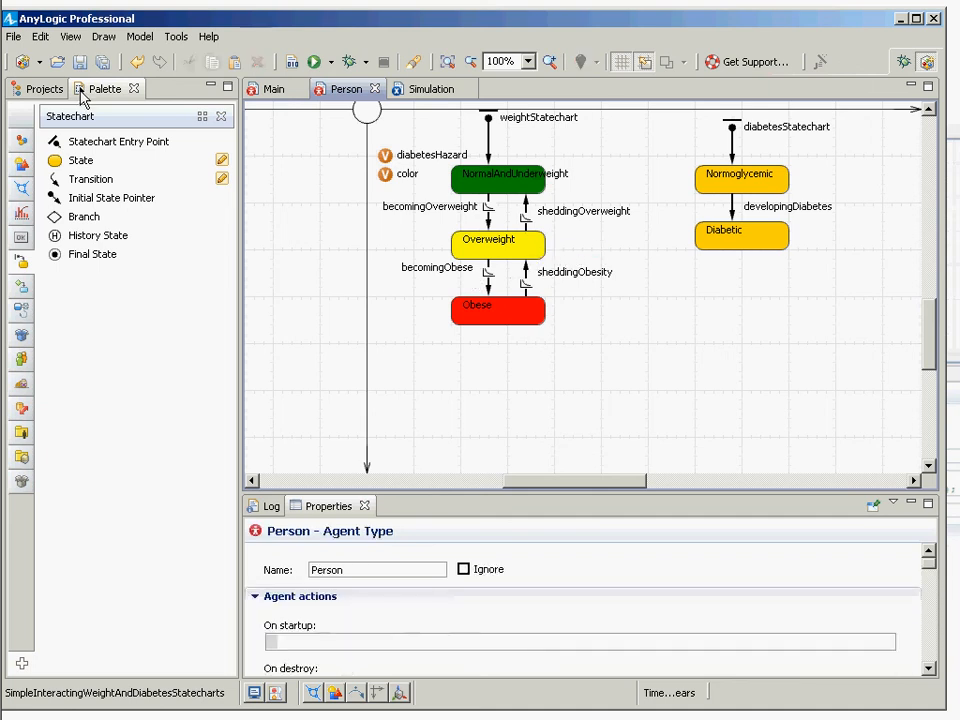
Step: Try to draw an external timeout transition that loops from the Overweight state back to itself, and remove it
{"action": "left_click_drag", "start_coordinate": [90, 180], "coordinate": [460, 262]}
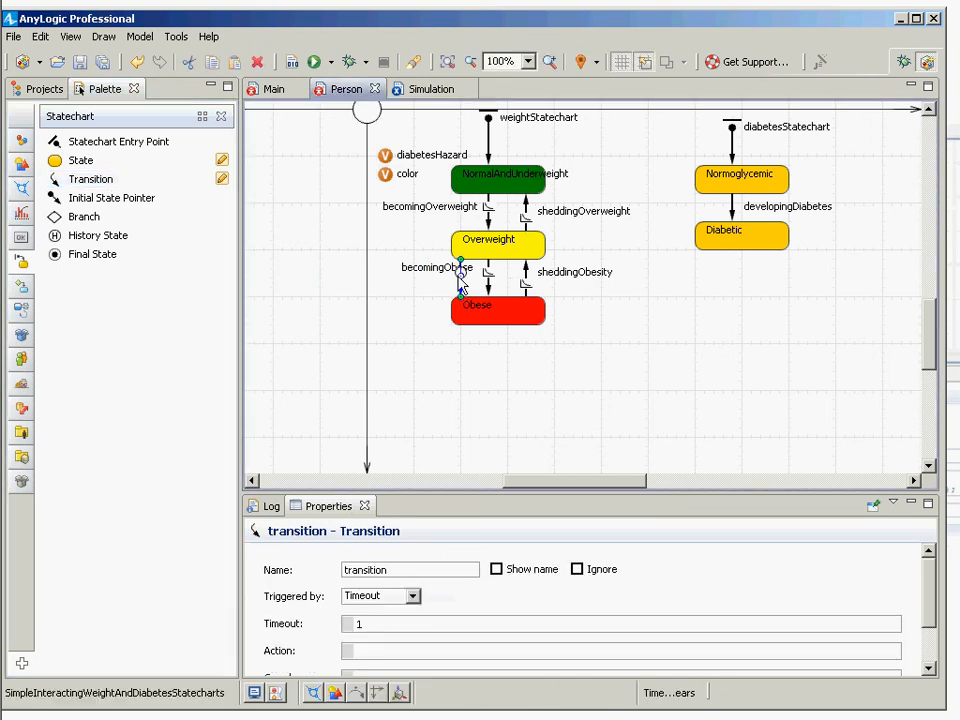
{"action": "left_click_drag", "start_coordinate": [461, 283], "coordinate": [397, 251]}
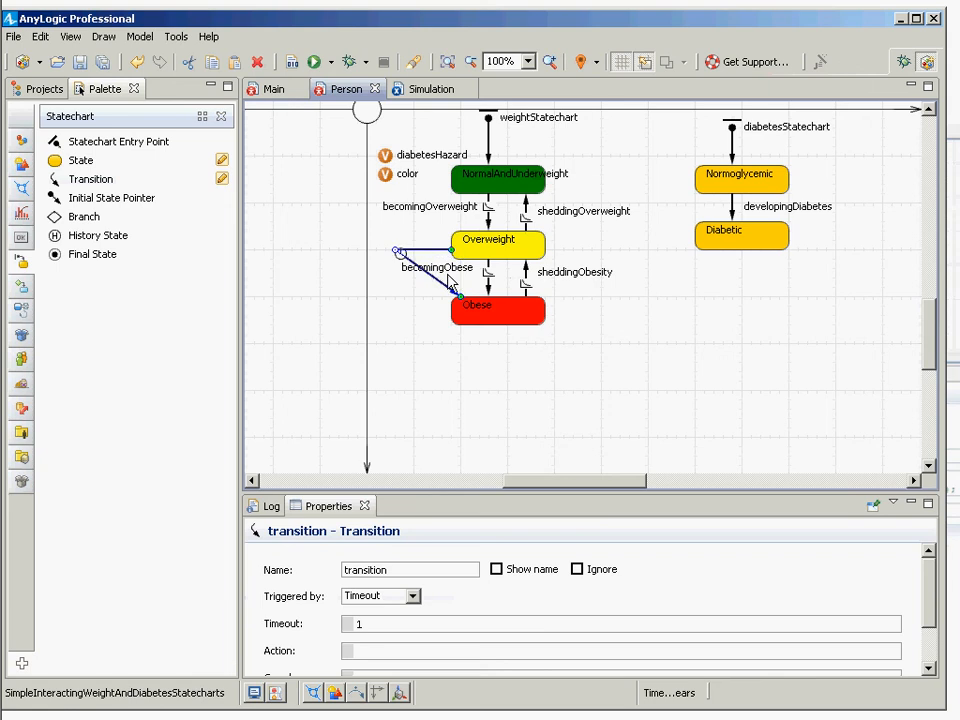
{"action": "left_click_drag", "start_coordinate": [461, 298], "coordinate": [449, 254]}
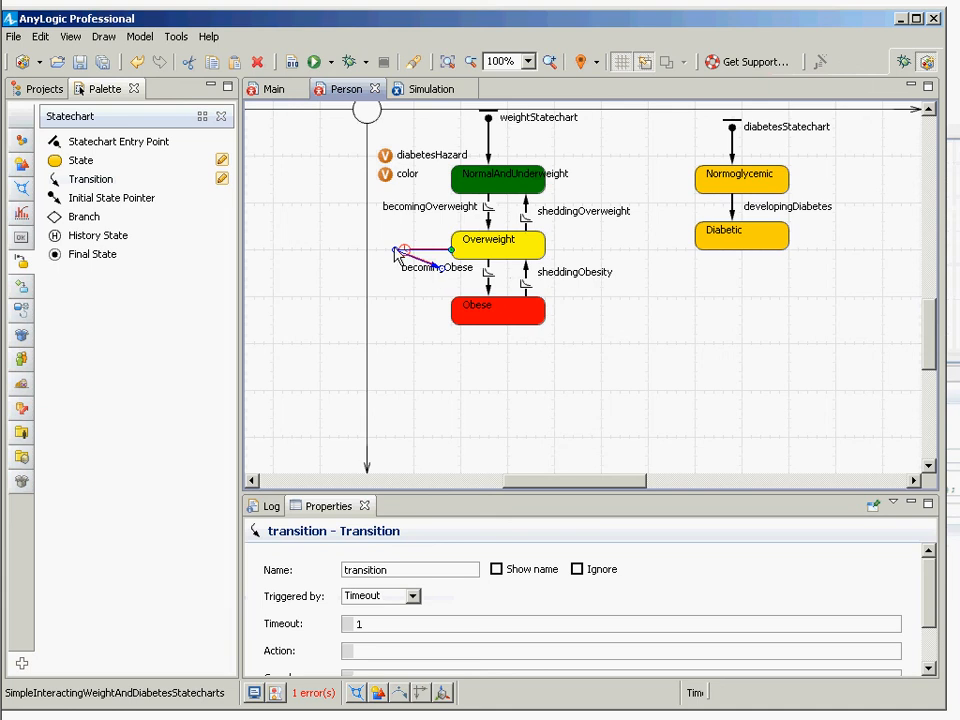
{"action": "left_click_drag", "start_coordinate": [395, 250], "coordinate": [489, 260]}
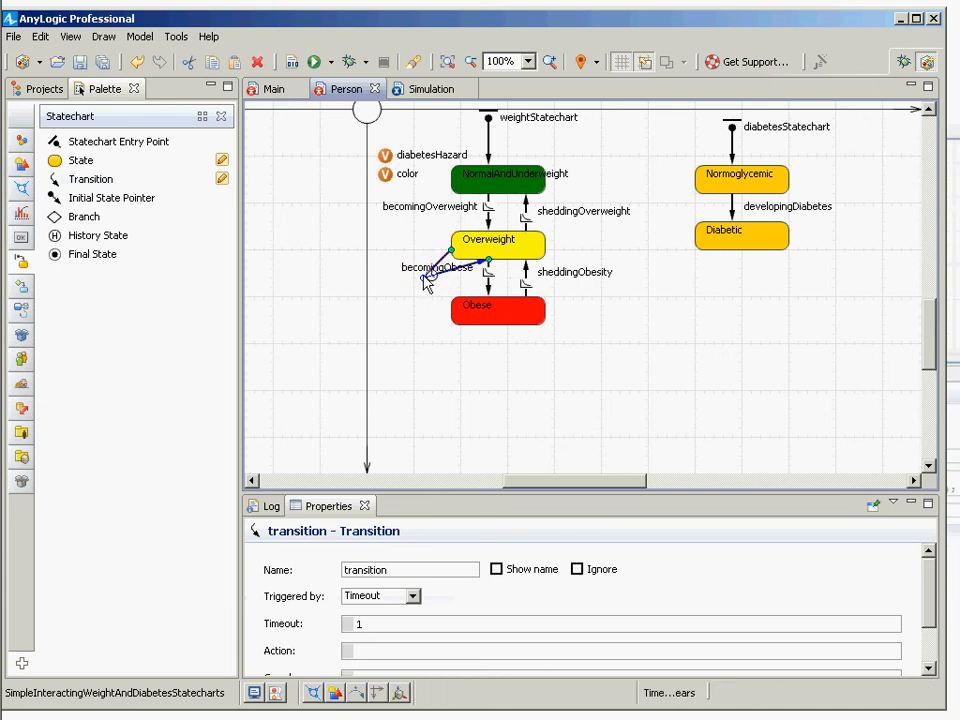
{"action": "left_click_drag", "start_coordinate": [423, 277], "coordinate": [450, 267]}
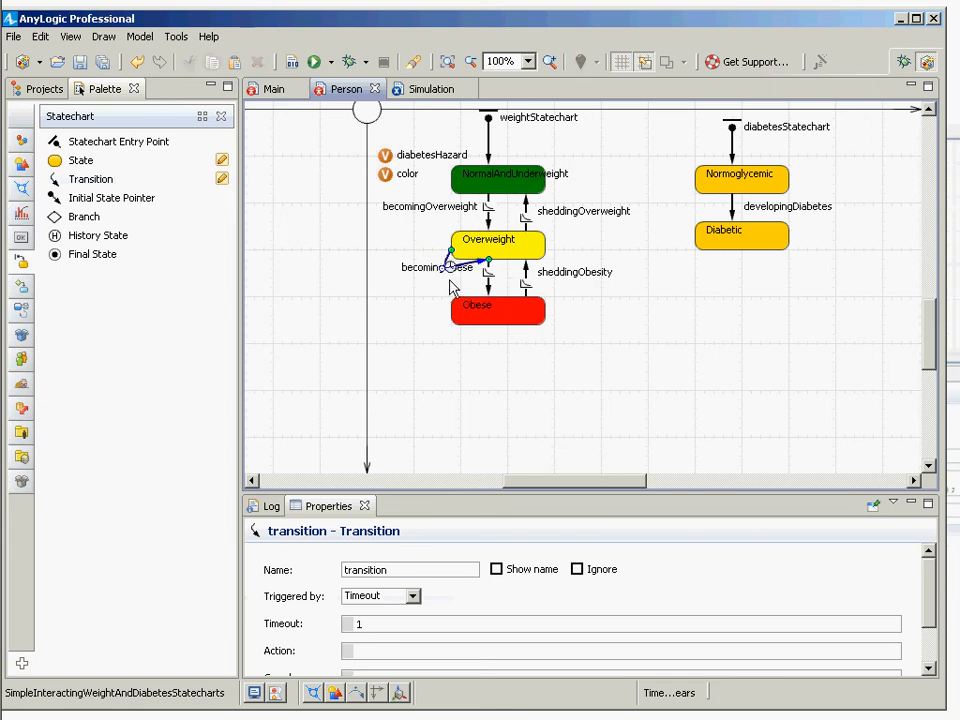
{"action": "left_click", "coordinate": [453, 287]}
Step: Switch to the PowerPoint slide show and advance past Parallel Transitions to the slide Advanced Element: Hierarchical States
{"action": "key", "text": "alt+Tab"}
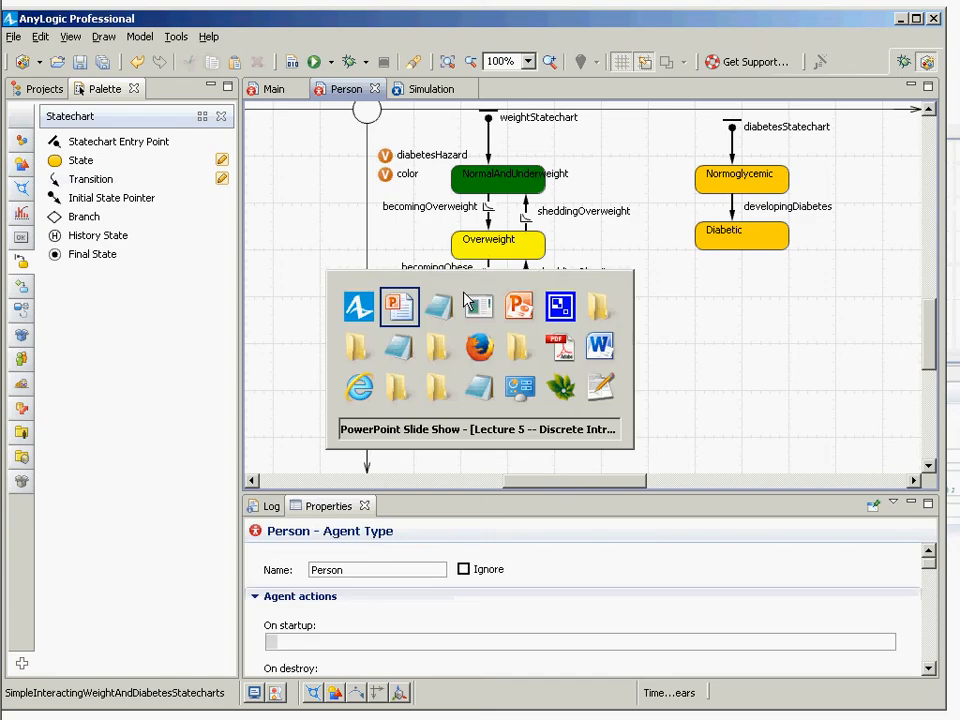
{"action": "key", "text": "Right"}
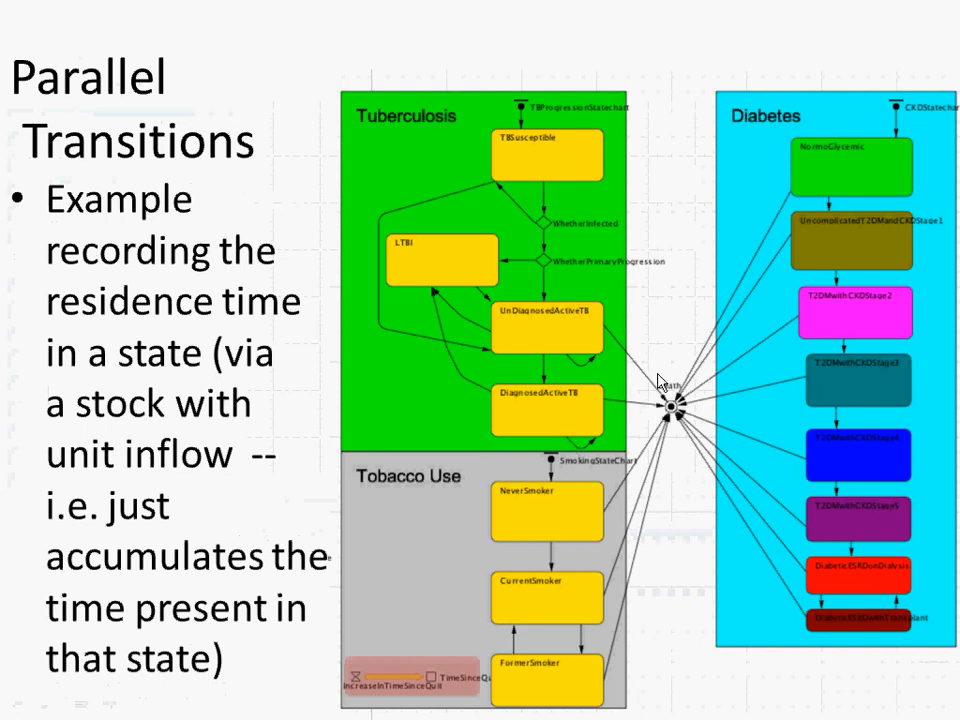
{"action": "key", "text": "Right"}
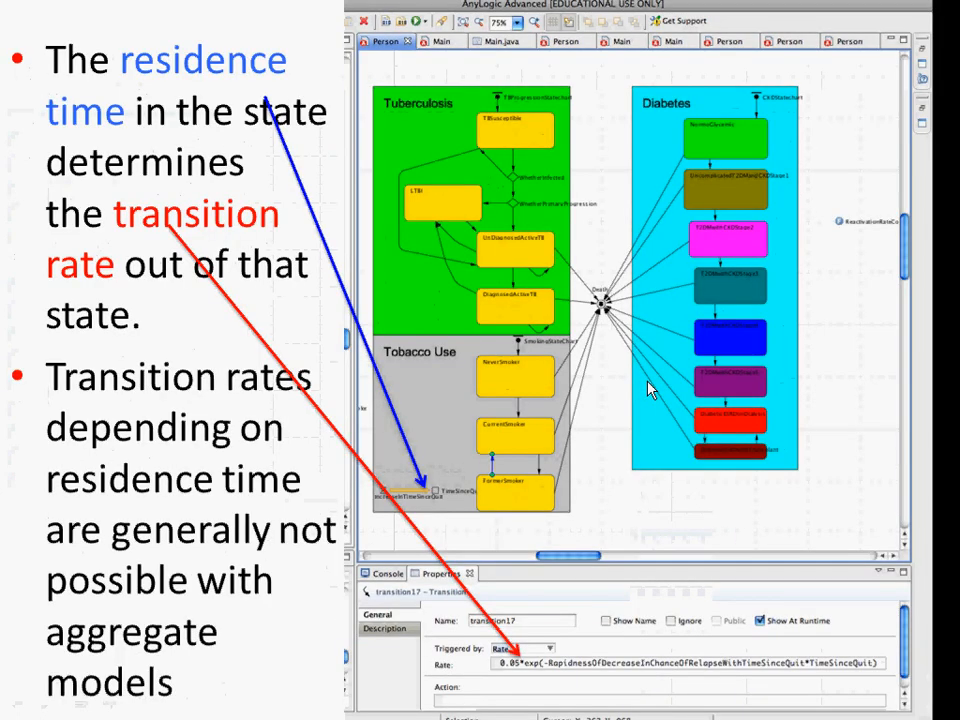
{"action": "key", "text": "Right"}
{"action": "key", "text": "Right"}
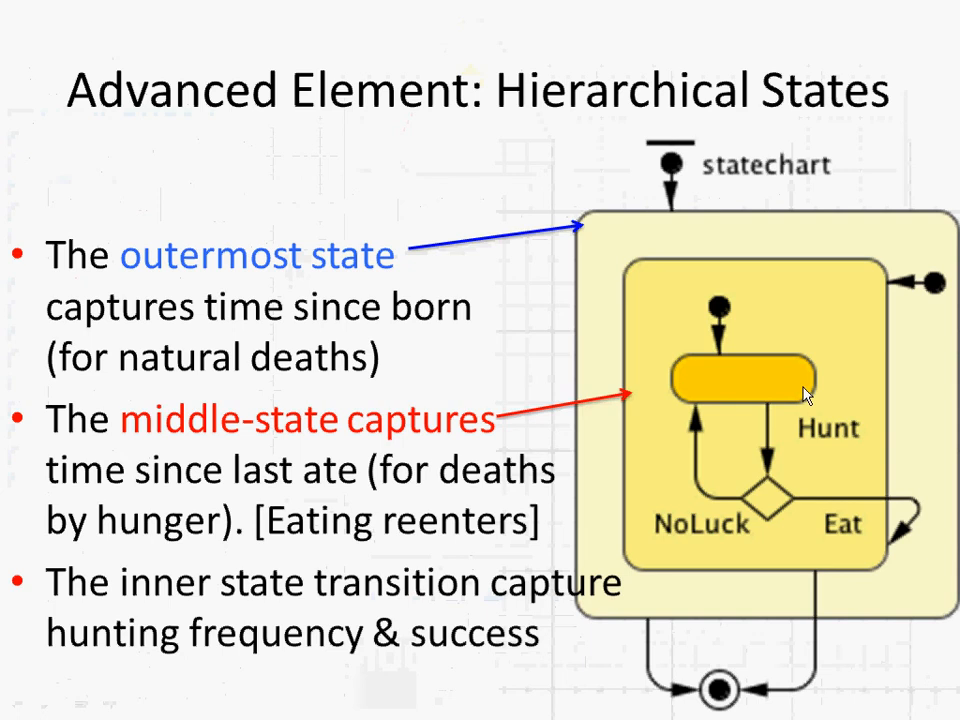
{"action": "key", "text": "alt+Tab"}
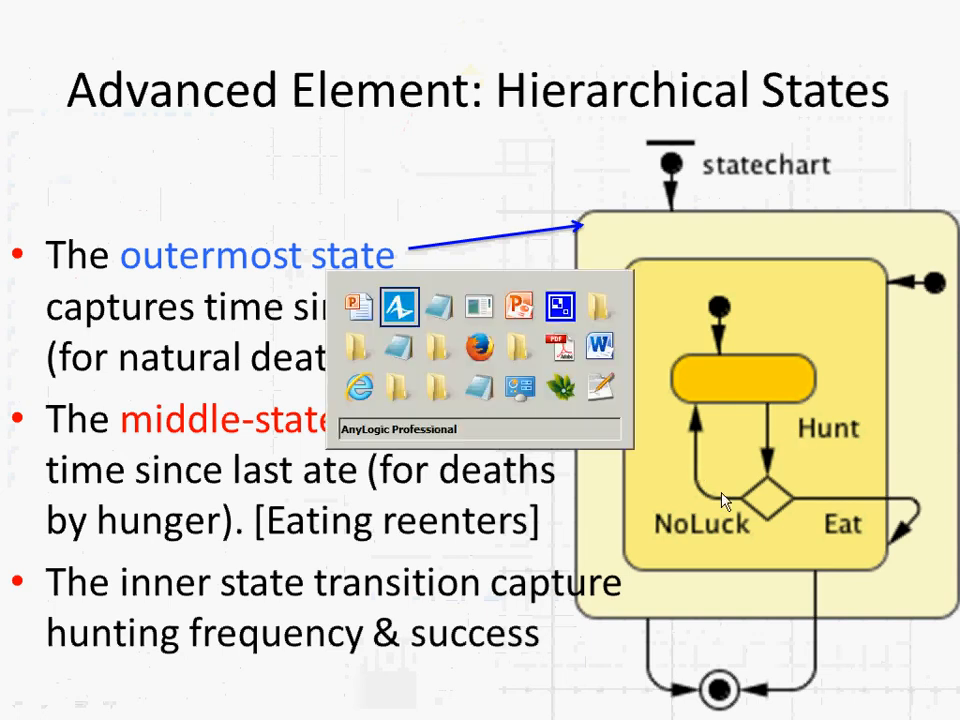
{"action": "key", "text": "alt+Tab"}
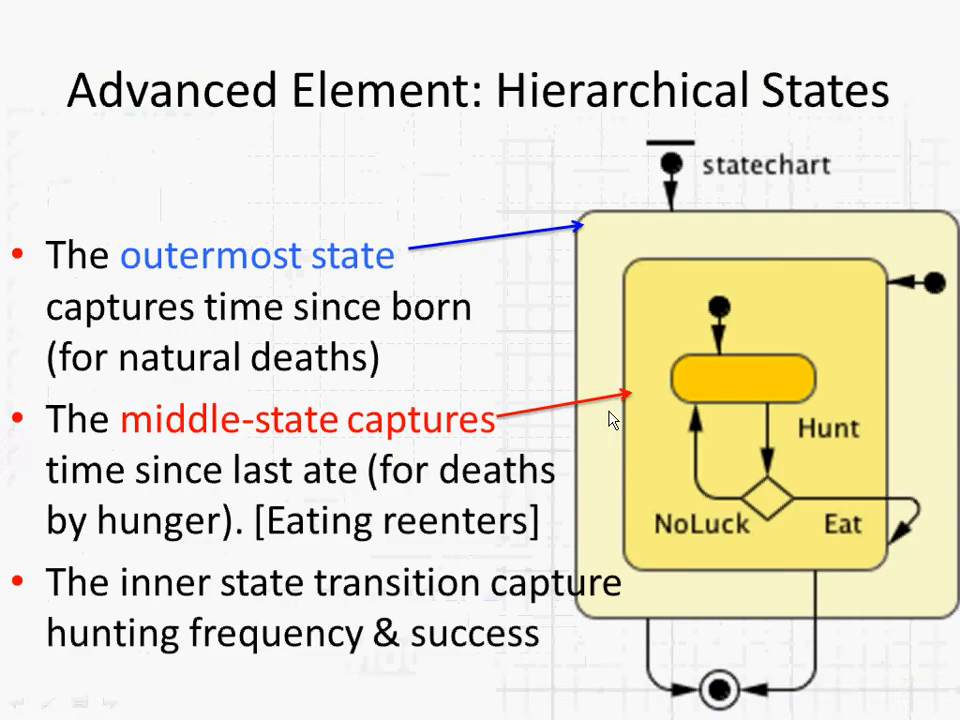
Step: Switch to AnyLogic and browse to the GenericExampleModels folder to open an existing model
{"action": "key", "text": "alt+Tab"}
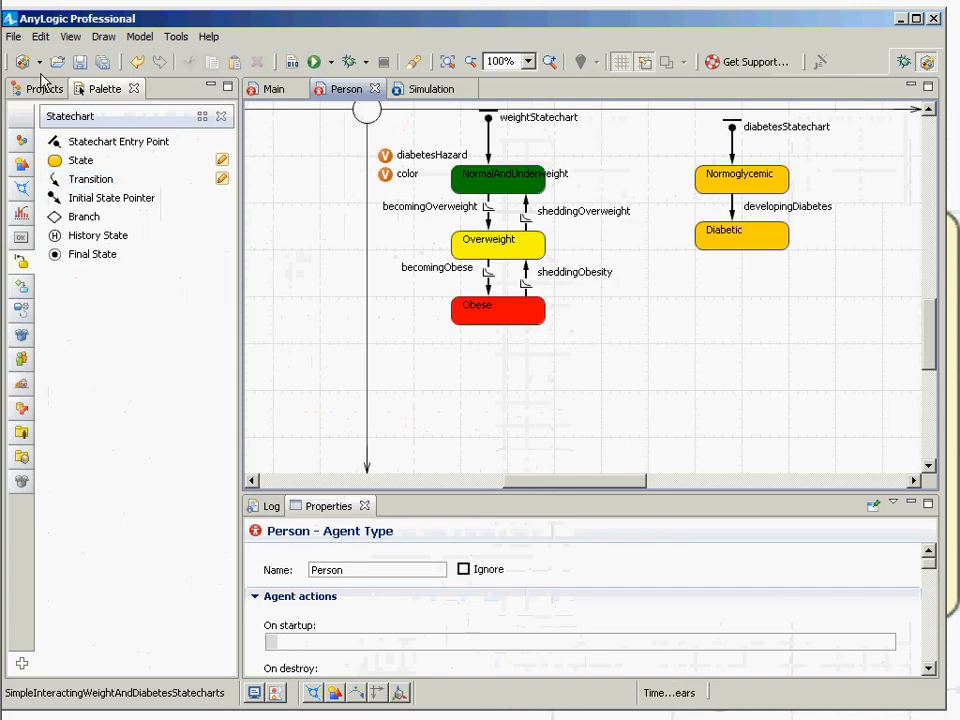
{"action": "left_click", "coordinate": [18, 39]}
{"action": "left_click", "coordinate": [40, 72]}
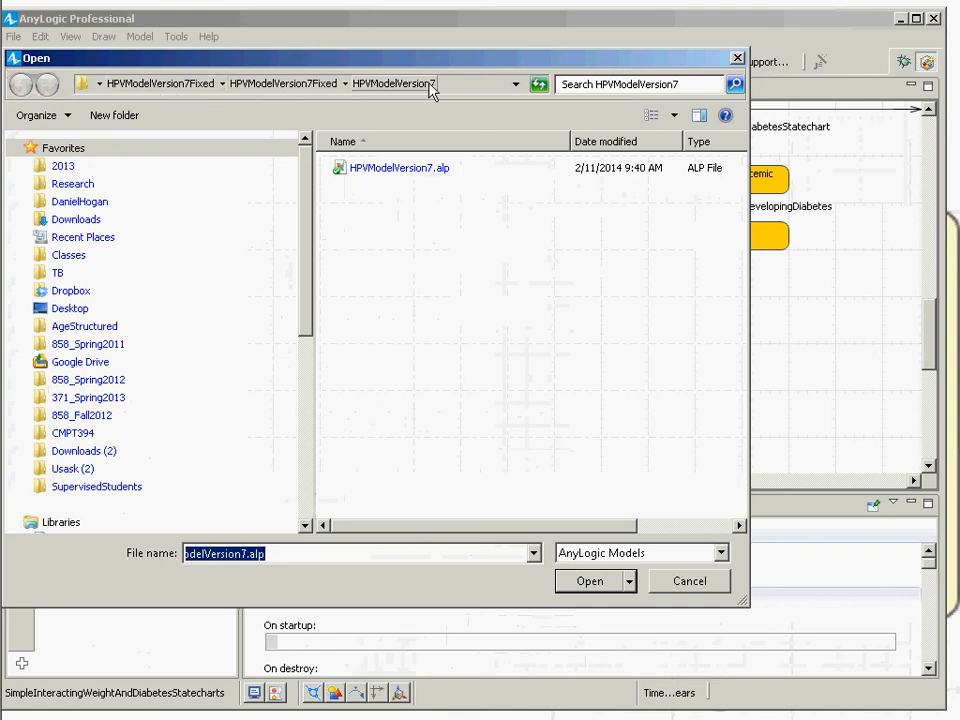
{"action": "left_click", "coordinate": [516, 84]}
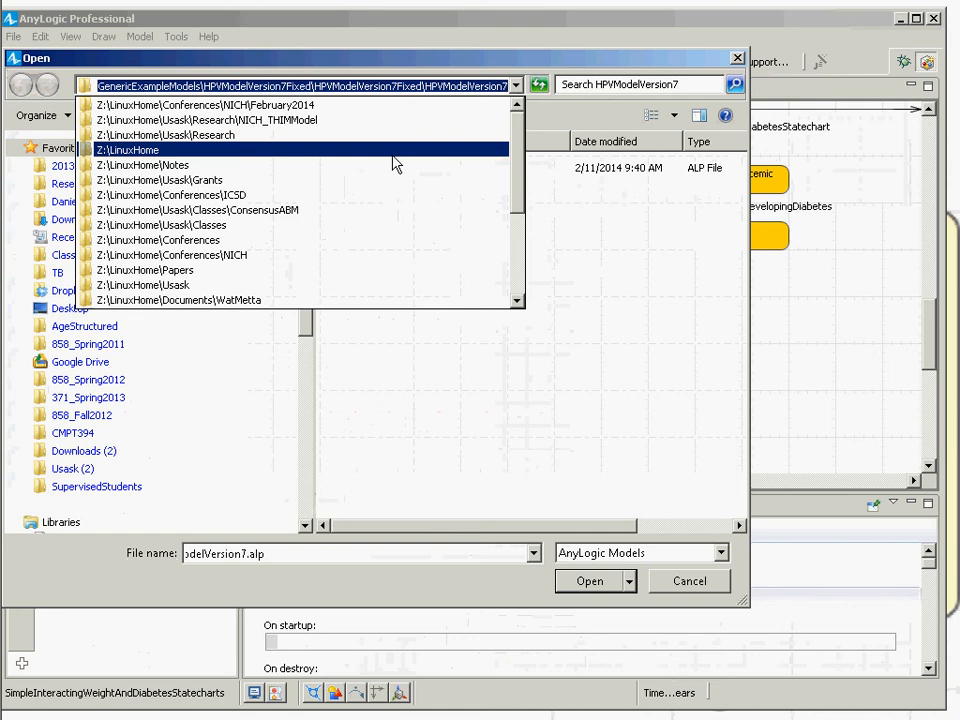
{"action": "key", "text": "Escape"}
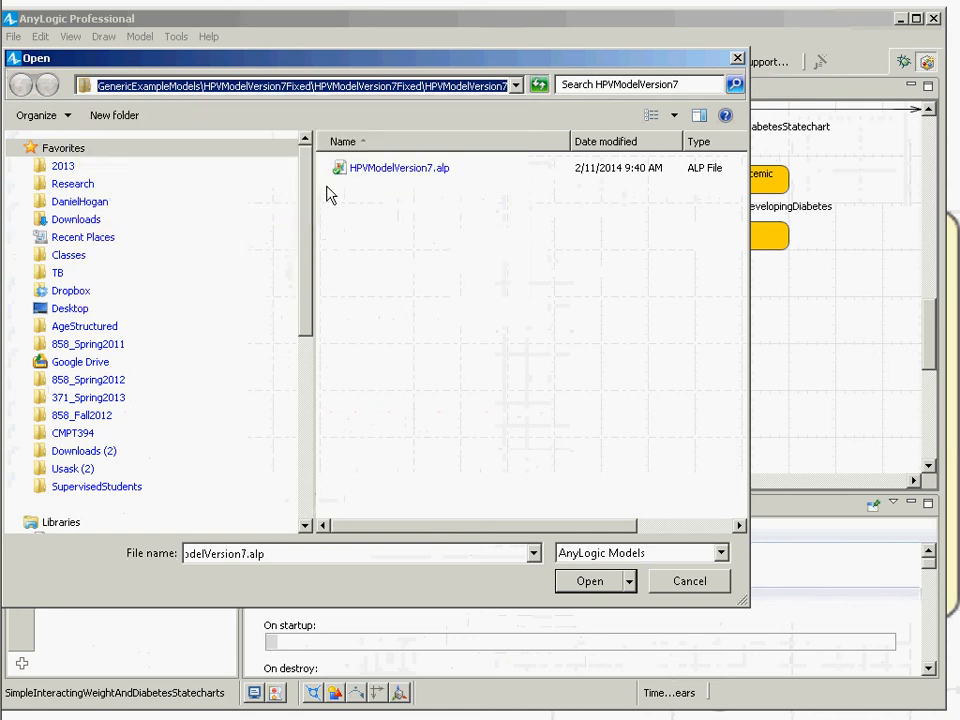
{"action": "left_click", "coordinate": [203, 84]}
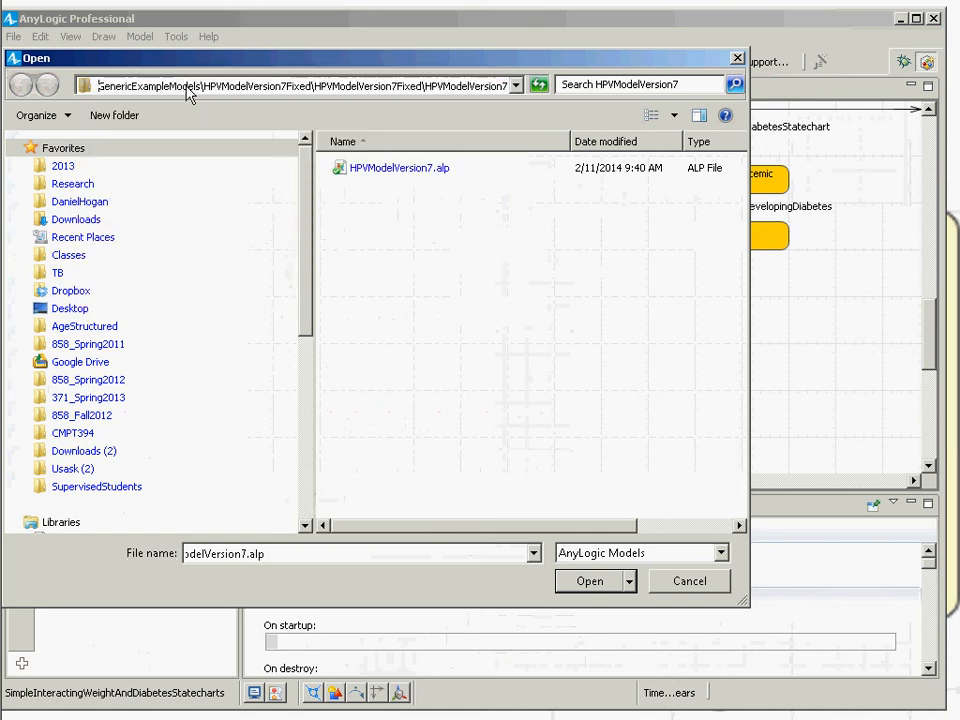
{"action": "key", "text": "shift+End"}
{"action": "key", "text": "BackSpace"}
{"action": "key", "text": "Return"}
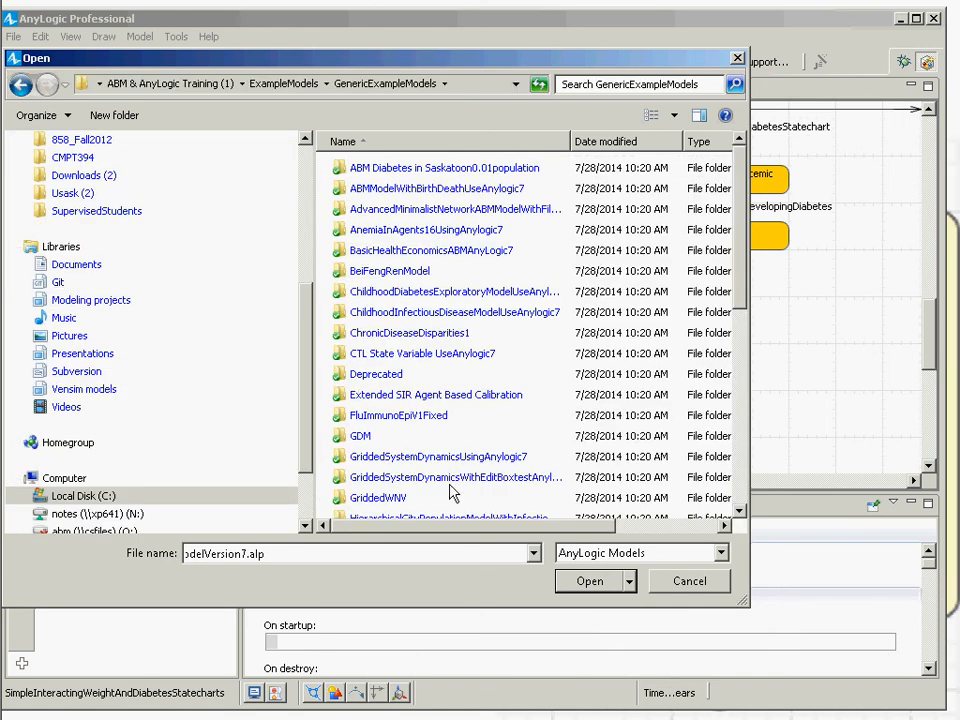
Step: Find and open the example model SDmodelAndABModelAndDEModel20140521
{"action": "left_click_drag", "start_coordinate": [744, 300], "coordinate": [724, 294]}
{"action": "mouse_move", "coordinate": [742, 272]}
{"action": "left_mouse_down"}
{"action": "mouse_move", "coordinate": [744, 490]}
{"action": "mouse_move", "coordinate": [744, 247]}
{"action": "left_mouse_up"}
{"action": "left_click", "coordinate": [374, 276]}
{"action": "double_click", "coordinate": [374, 276]}
{"action": "double_click", "coordinate": [362, 176]}
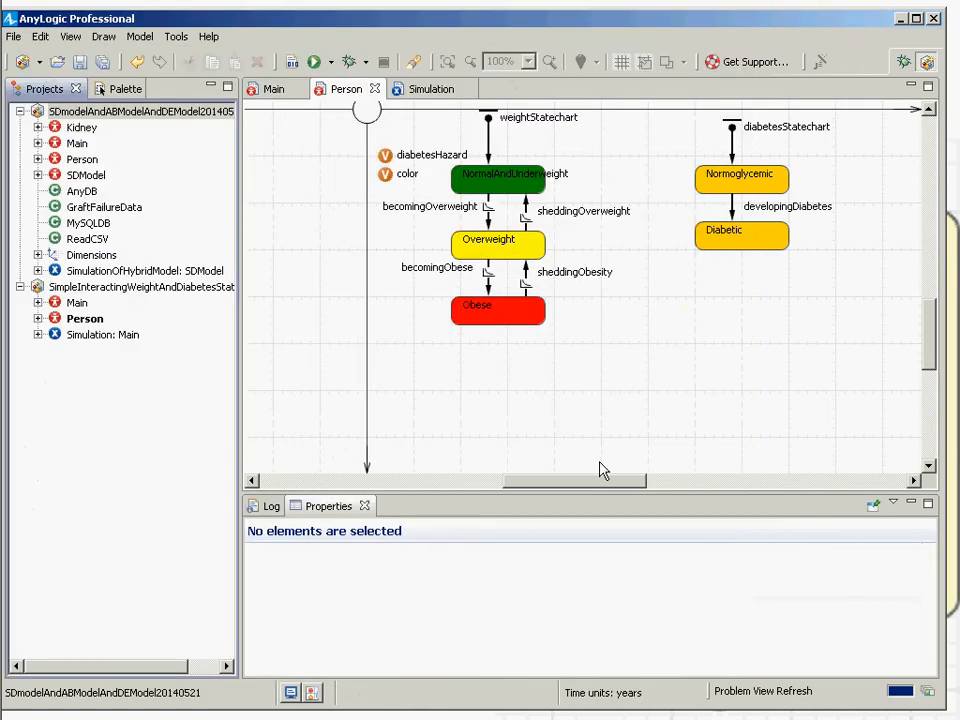
Step: Open the Person agent type of SDmodelAndABModelAndDEModel20140521 and locate its DialysisModalities state
{"action": "left_click", "coordinate": [74, 145]}
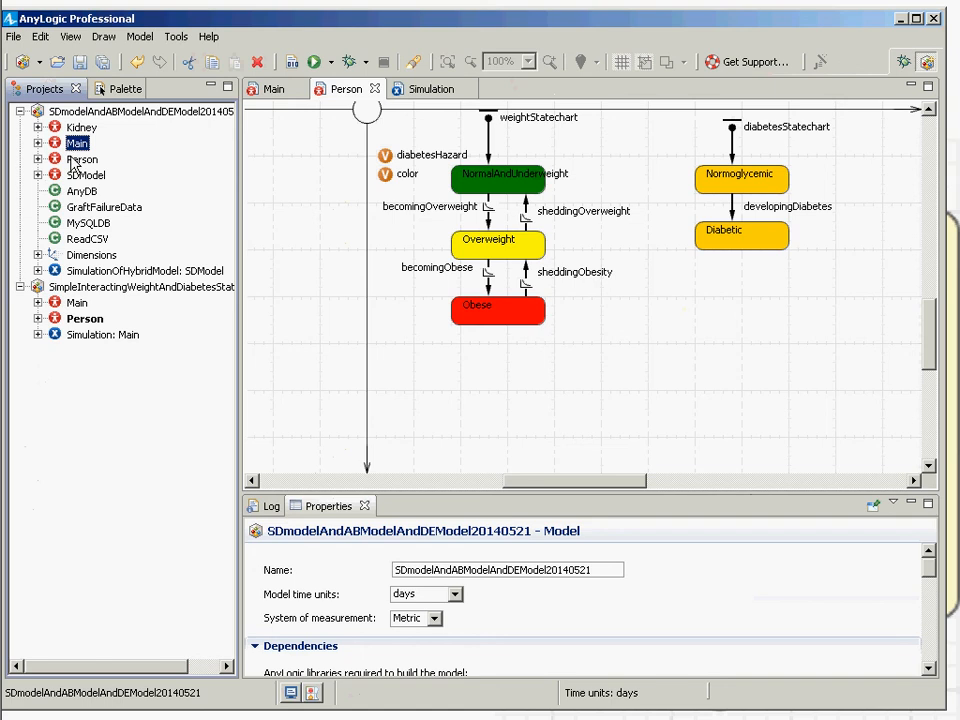
{"action": "double_click", "coordinate": [80, 159]}
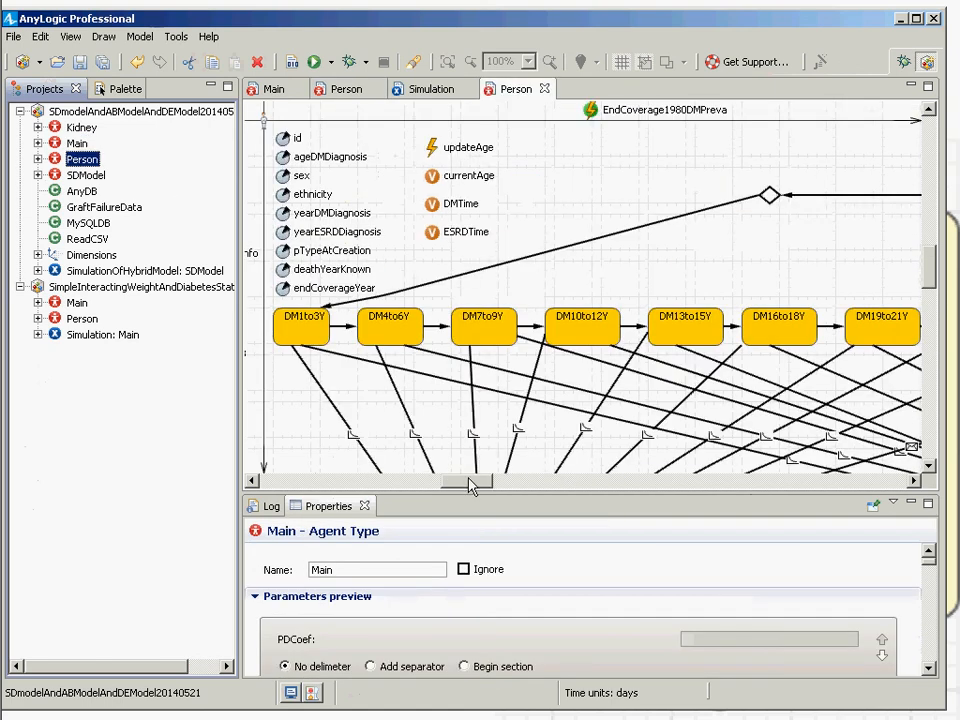
{"action": "left_click_drag", "start_coordinate": [472, 485], "coordinate": [642, 487]}
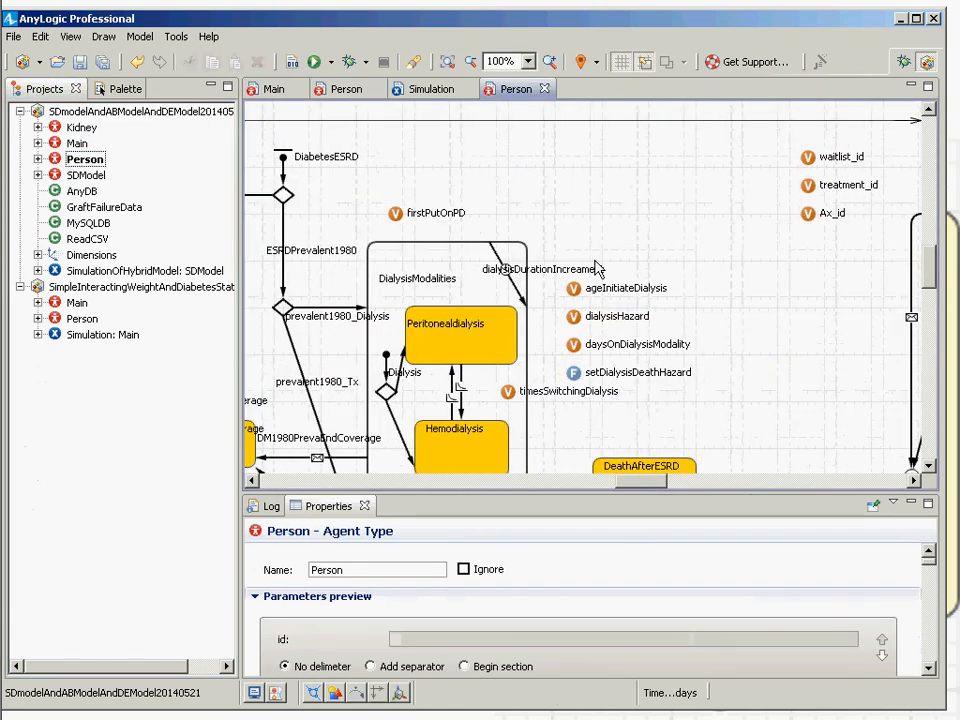
{"action": "scroll", "coordinate": [458, 145], "scroll_direction": "down", "scroll_amount": 5}
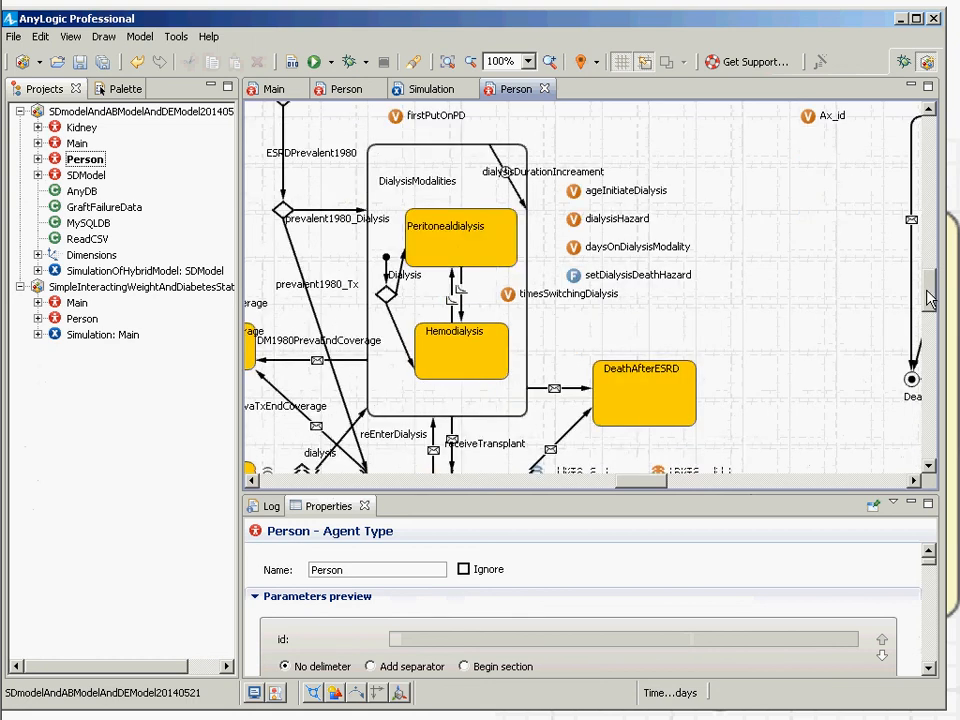
Step: Examine the hierarchical DialysisModalities state with its Peritonealdialysis and Hemodialysis substates and its transitions to and from Transplant
{"action": "left_click", "coordinate": [458, 145]}
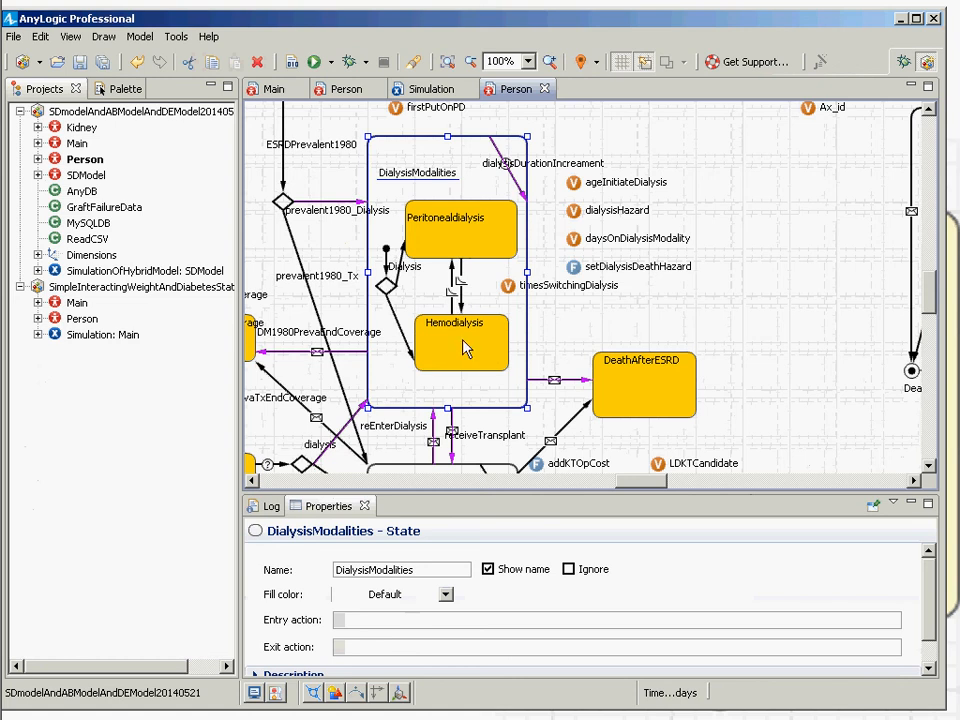
{"action": "left_click", "coordinate": [452, 456]}
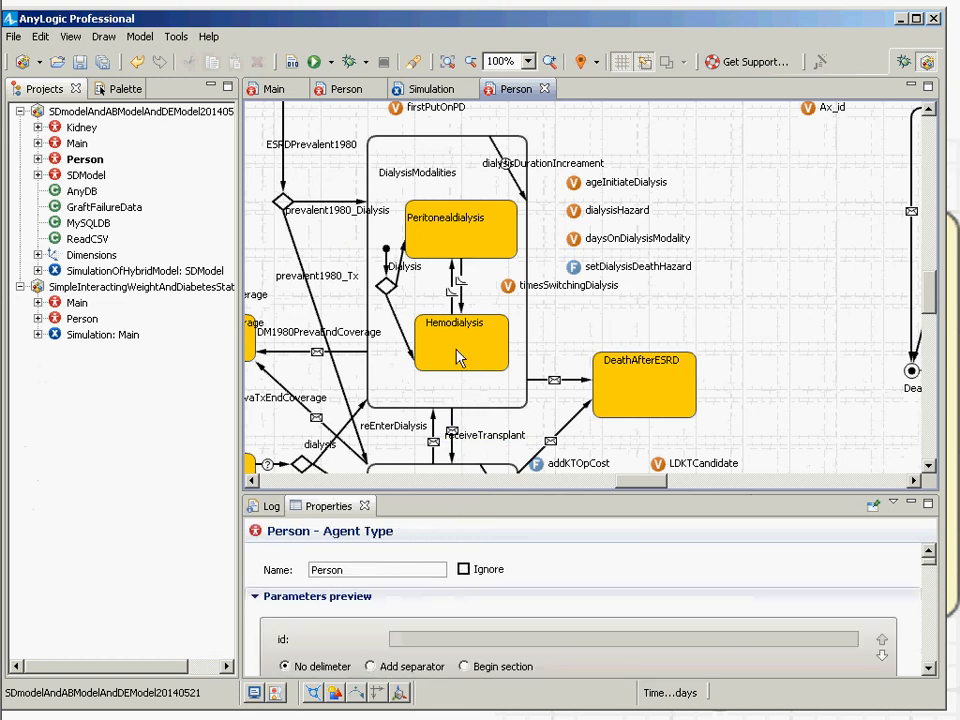
{"action": "left_click_drag", "start_coordinate": [928, 300], "coordinate": [928, 330]}
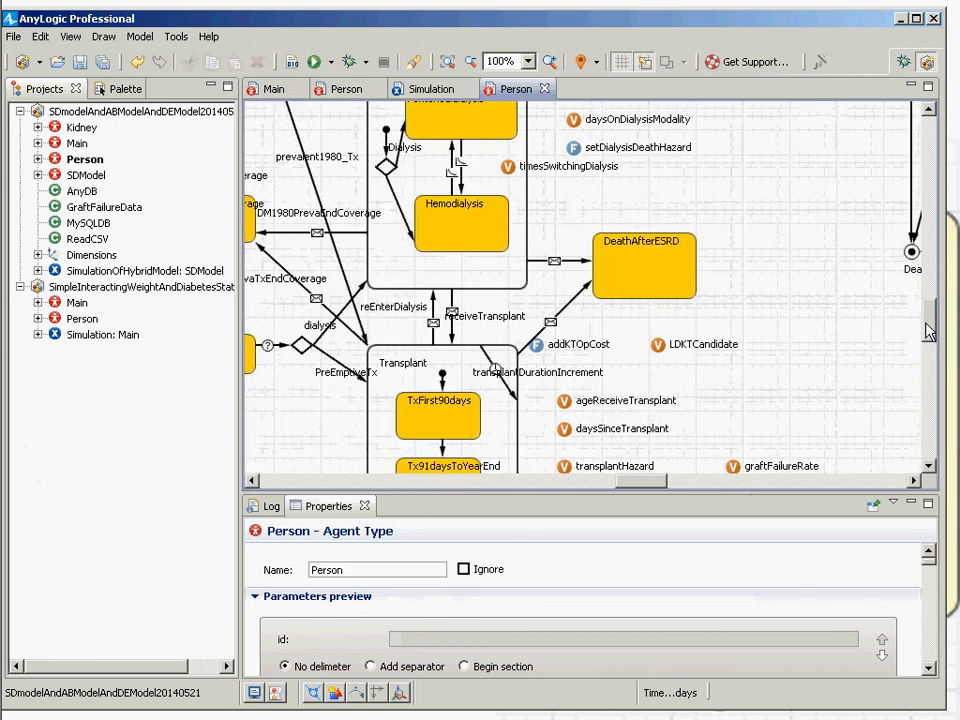
{"action": "scroll", "coordinate": [490, 250], "scroll_direction": "up", "scroll_amount": 5}
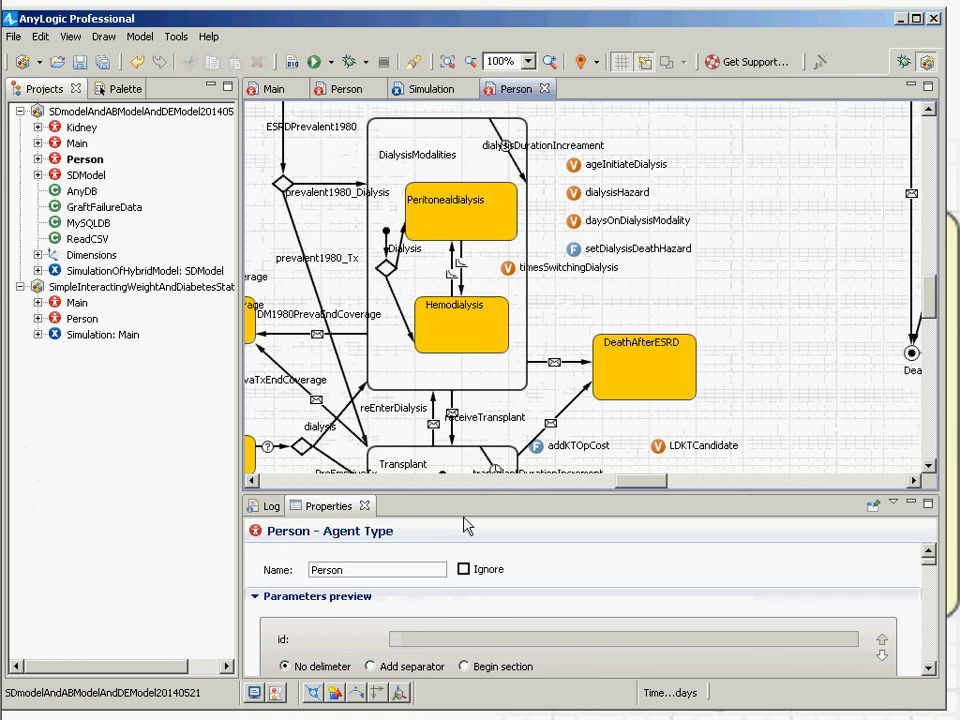
{"action": "left_click", "coordinate": [460, 389]}
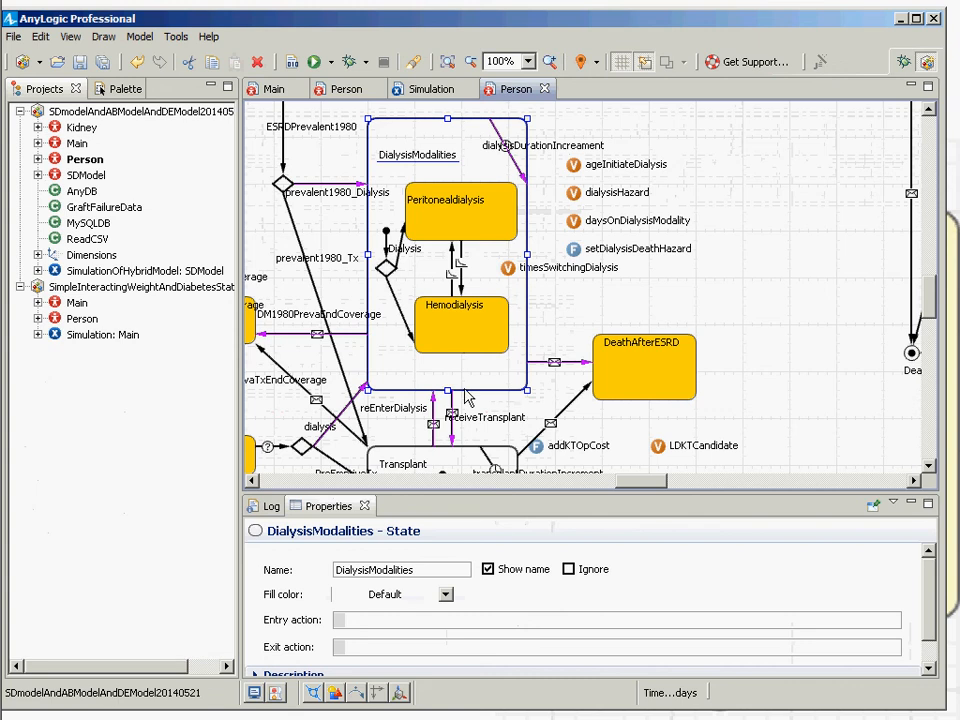
Step: Switch to the PowerPoint slide show, view the slide Eating Transition Leaves & Reenters Middle State, and end the show
{"action": "key", "text": "alt+Tab"}
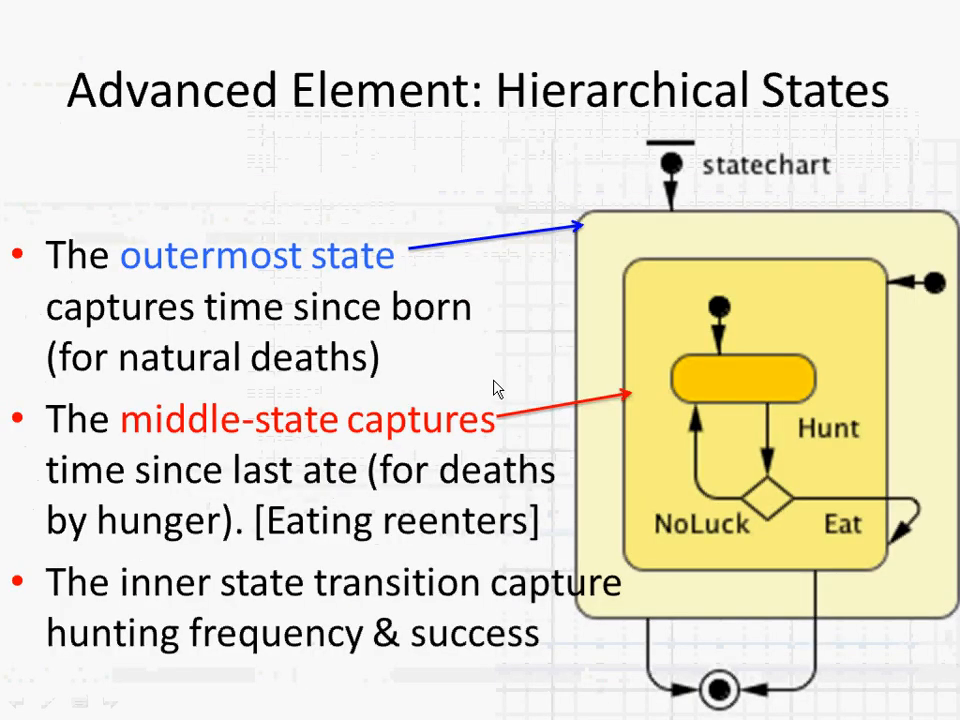
{"action": "key", "text": "Right"}
{"action": "key", "text": "Right"}
{"action": "key", "text": "Right"}
{"action": "key", "text": "Right"}
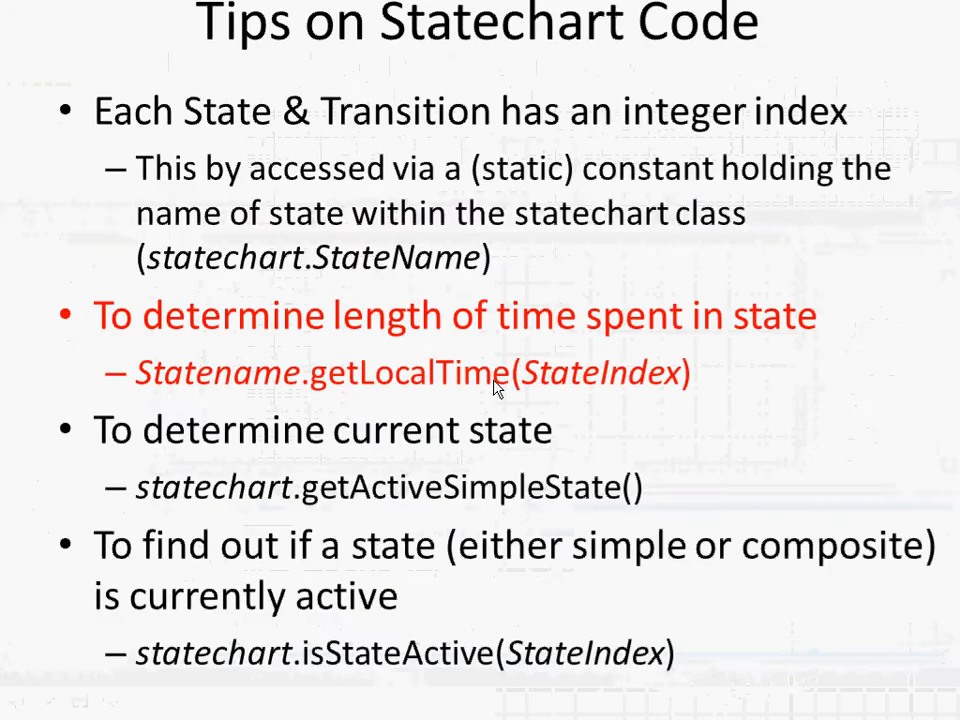
{"action": "key", "text": "Left"}
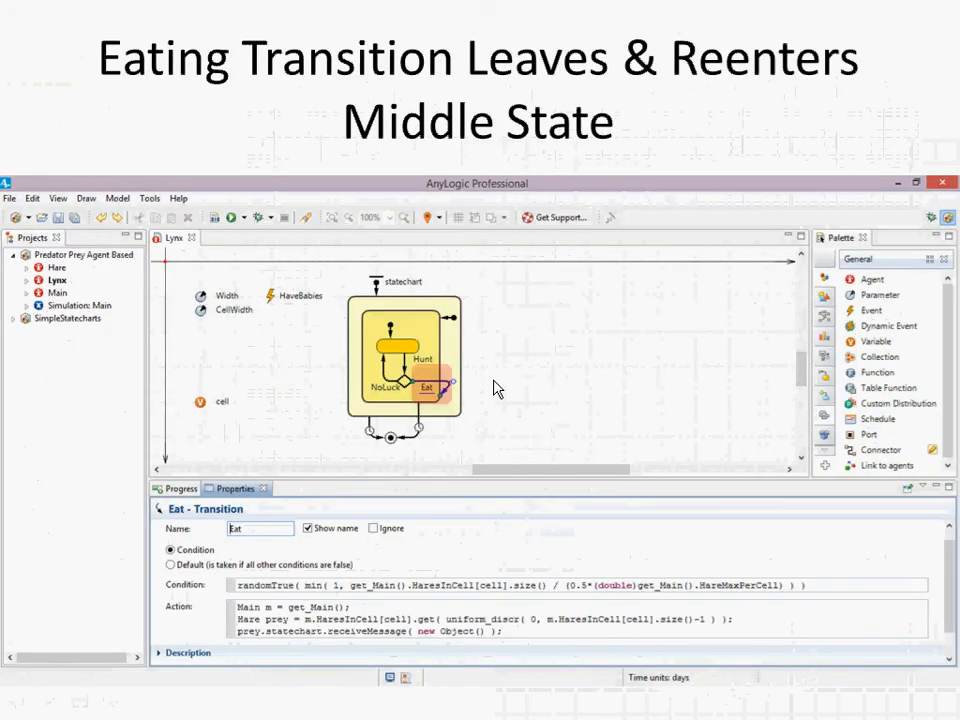
{"action": "key", "text": "Escape"}
Step: Return to AnyLogic and review the weight and diabetes statecharts in the Person diagram of SimpleInteractingWeightAndDiabetesStatecharts
{"action": "key", "text": "alt+Tab"}
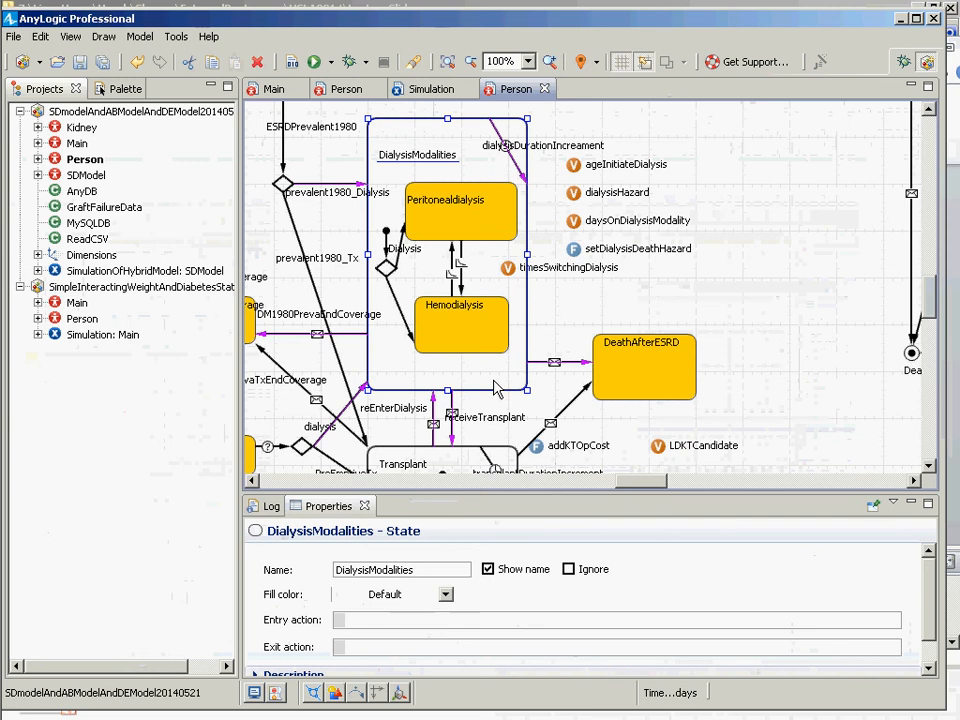
{"action": "key", "text": "alt+Tab"}
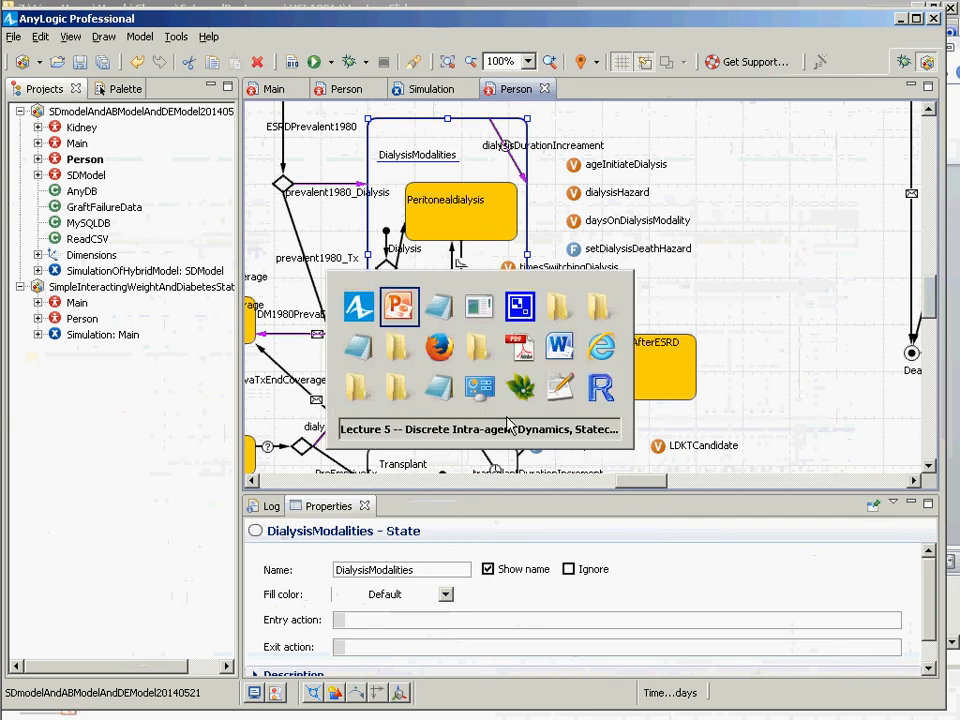
{"action": "key", "text": "alt+shift+Tab"}
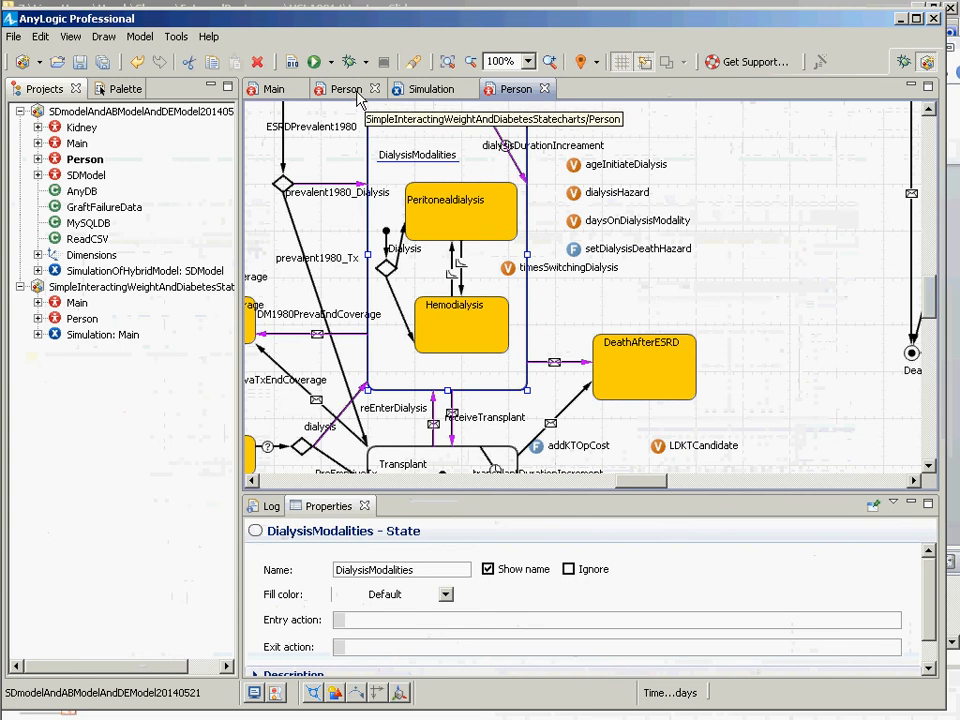
{"action": "left_click", "coordinate": [349, 91]}
{"action": "left_click", "coordinate": [727, 289]}
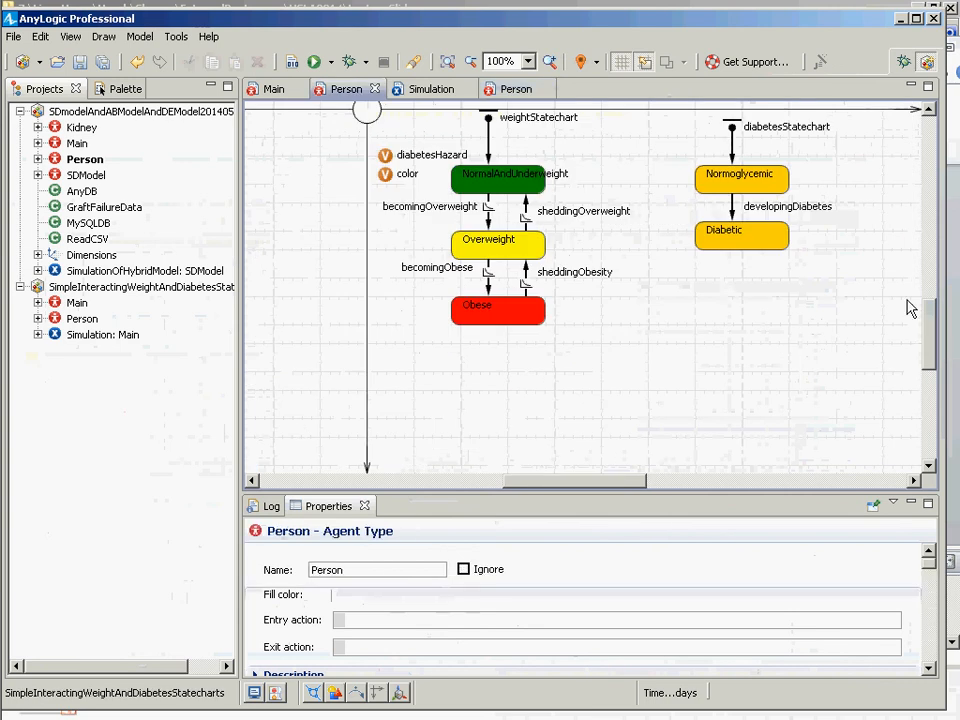
{"action": "scroll", "coordinate": [926, 312], "scroll_direction": "up", "scroll_amount": 1}
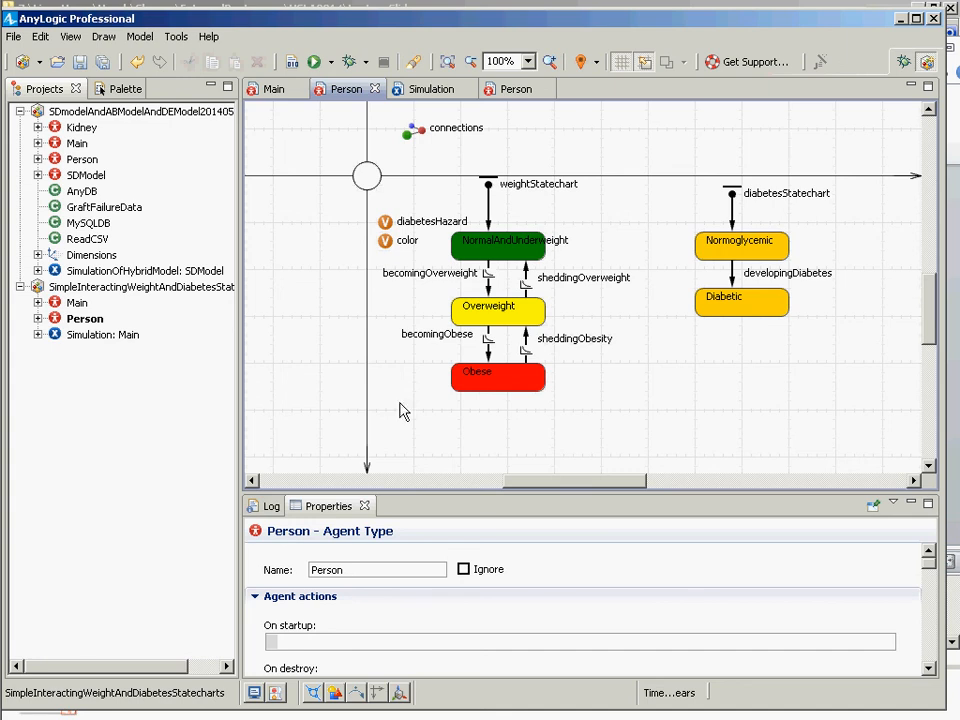
Step: Open the Main diagram of SimpleInteractingWeightAndDiabetesStatecharts and inspect the population's statistics definitions, including prevalenceOfObesity, in an enlarged properties view
{"action": "left_click", "coordinate": [78, 302]}
{"action": "double_click", "coordinate": [79, 303]}
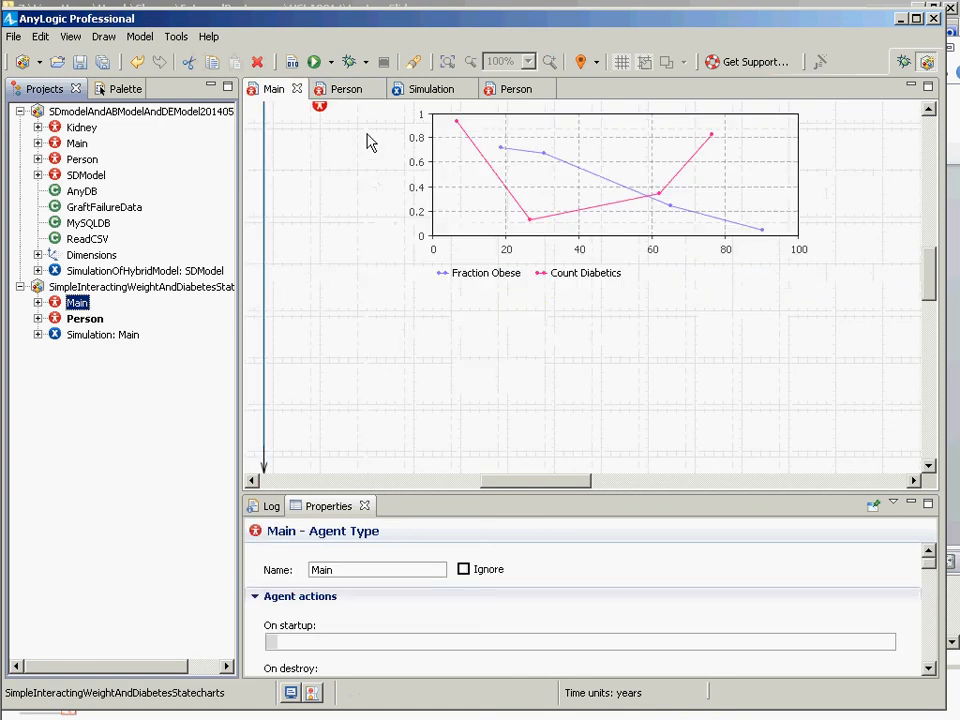
{"action": "left_click_drag", "start_coordinate": [930, 259], "coordinate": [934, 212]}
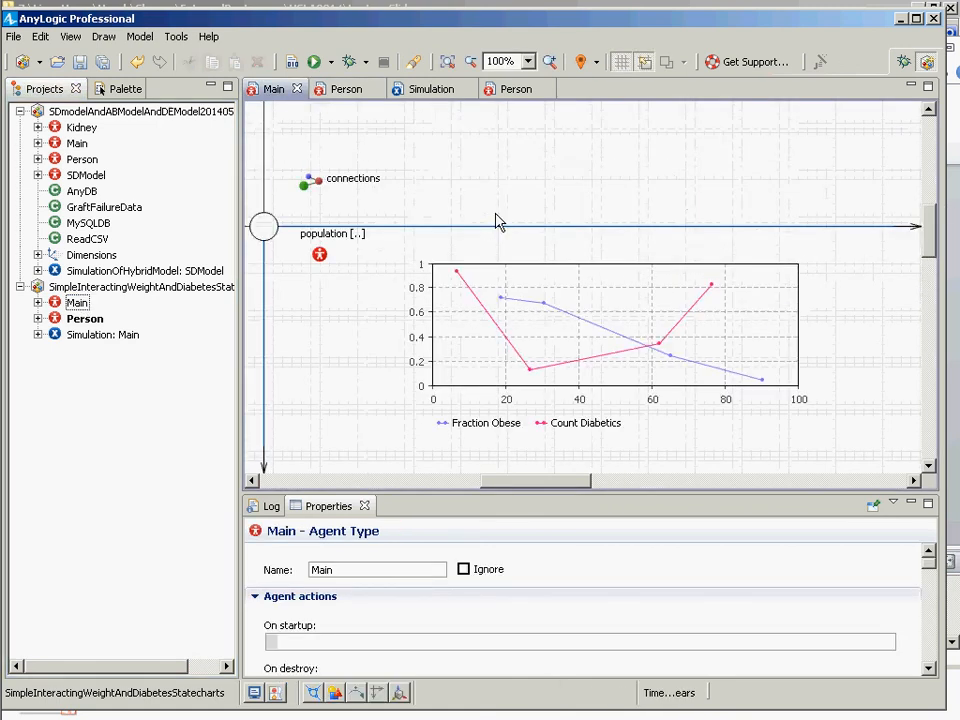
{"action": "left_click", "coordinate": [320, 258]}
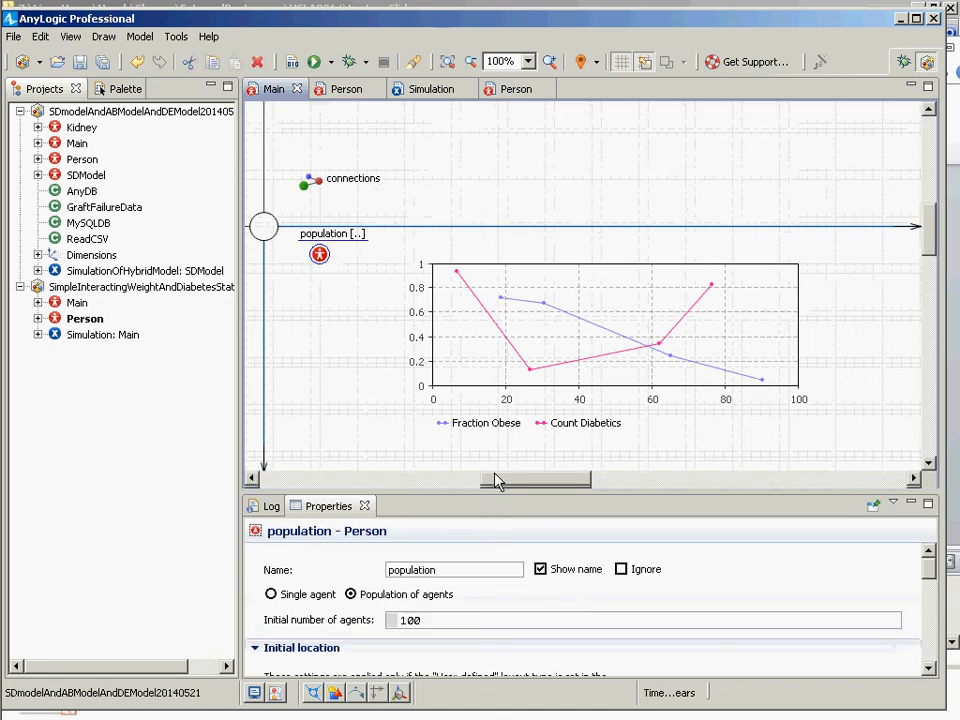
{"action": "left_click_drag", "start_coordinate": [490, 488], "coordinate": [545, 157]}
{"action": "double_click", "coordinate": [413, 454]}
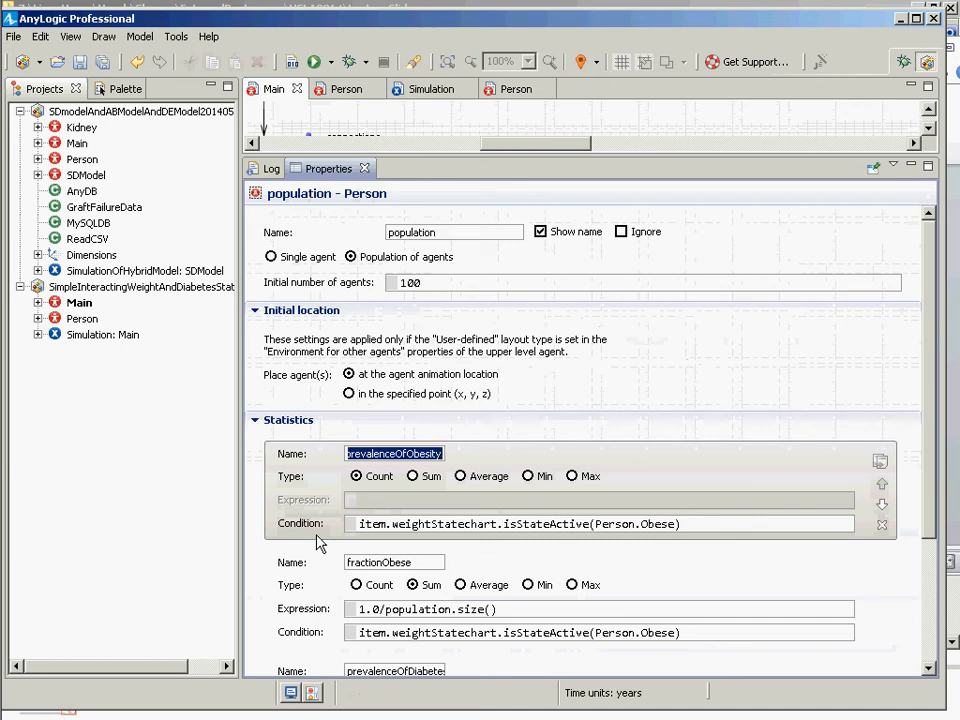
Step: Run the Simulation experiment of the SimpleInteractingWeightAndDiabetesStatecharts model
{"action": "left_click", "coordinate": [89, 336]}
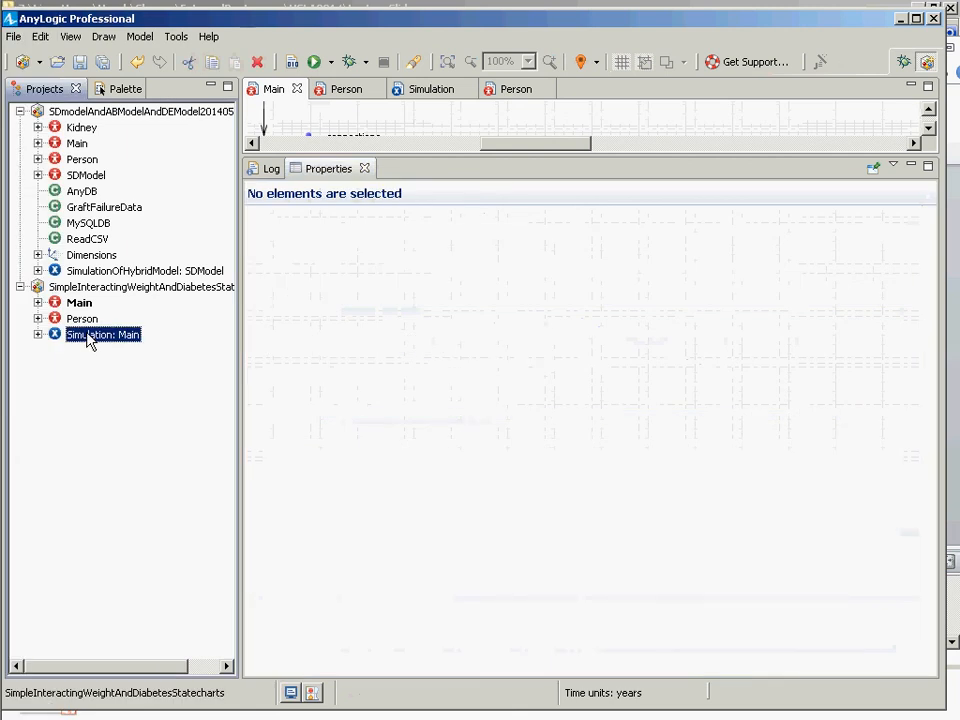
{"action": "right_click", "coordinate": [82, 334]}
{"action": "left_click", "coordinate": [122, 536]}
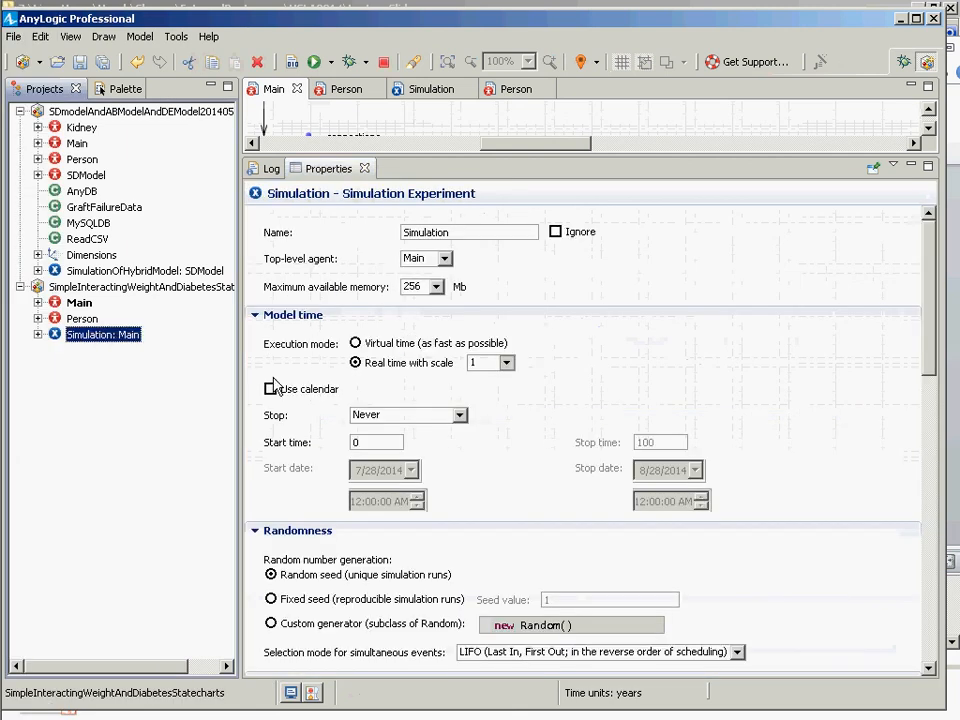
{"action": "left_click", "coordinate": [130, 146]}
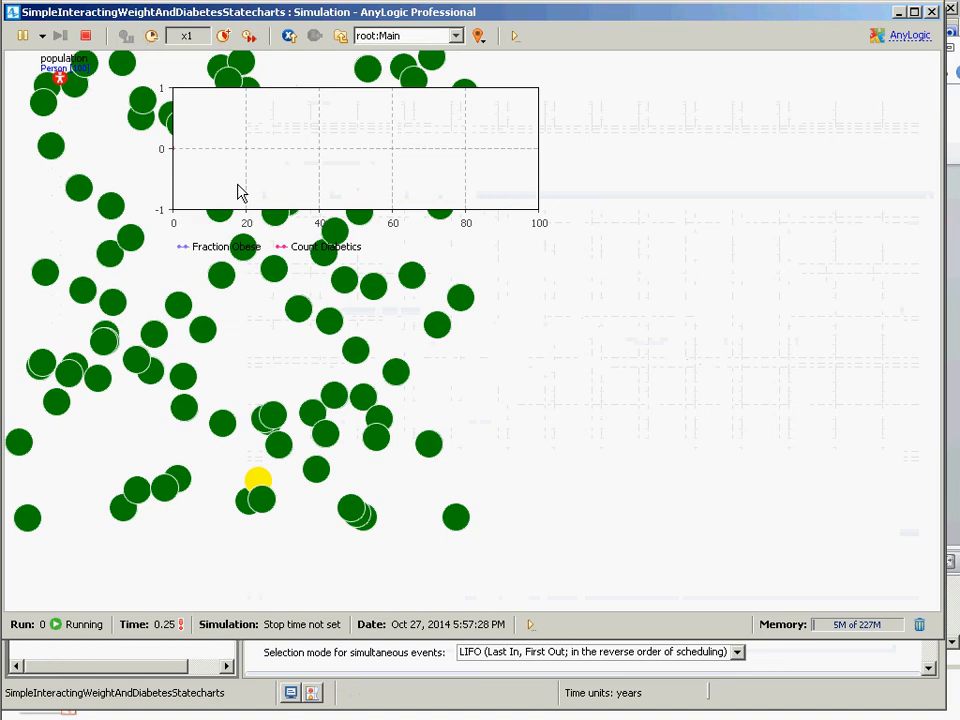
Step: Inspect the population's live statistics in an enlarged inspection window while running at x2 speed, and close the window
{"action": "right_click", "coordinate": [395, 419]}
{"action": "left_click", "coordinate": [72, 90]}
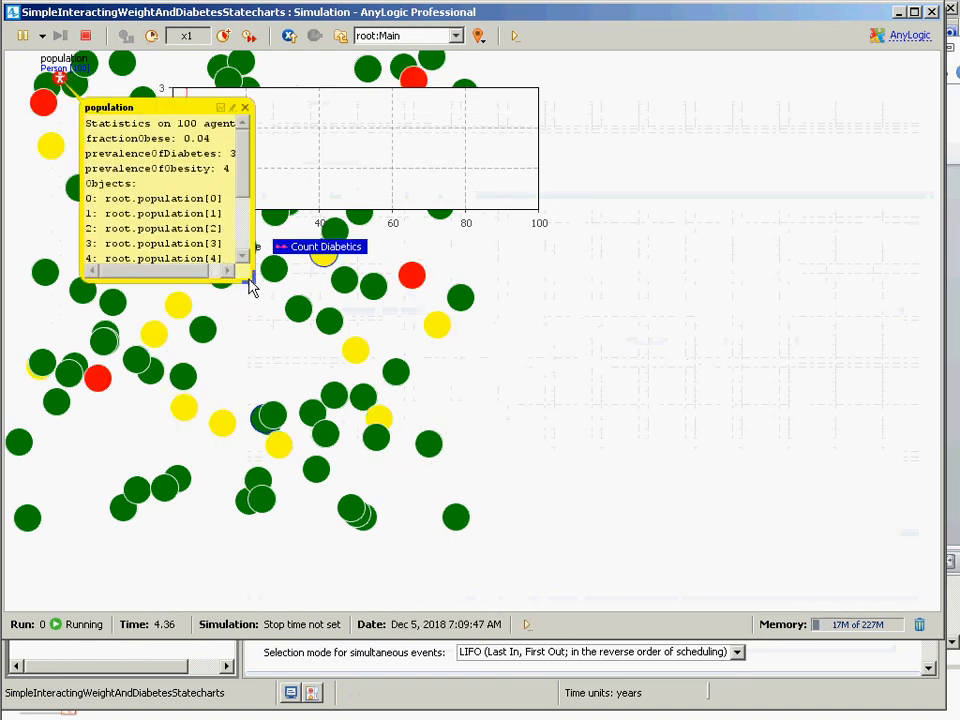
{"action": "left_click_drag", "start_coordinate": [253, 285], "coordinate": [603, 488]}
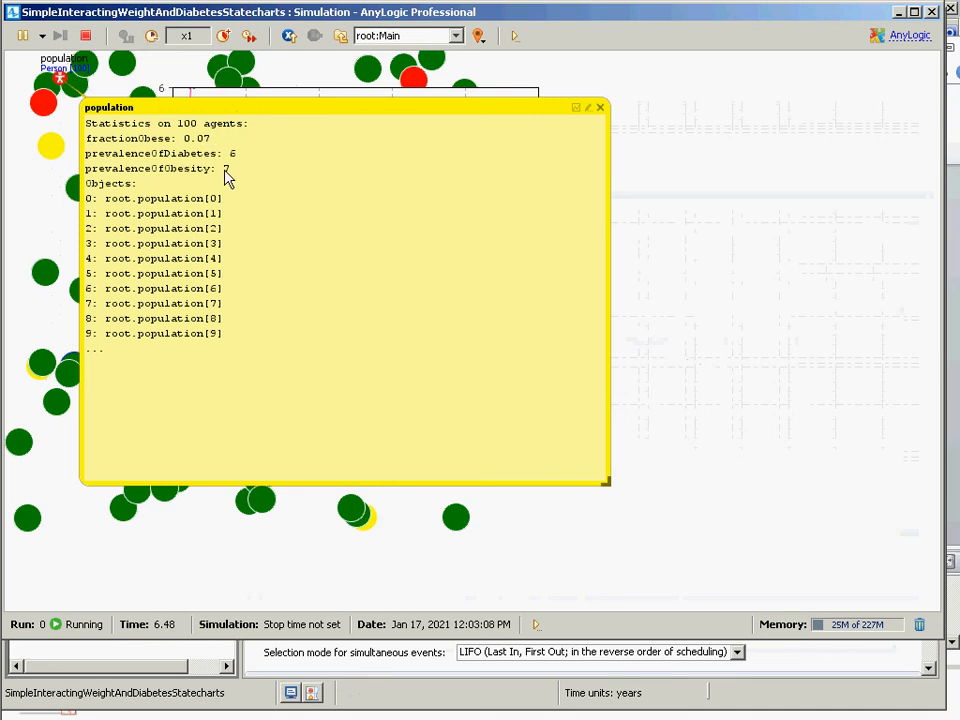
{"action": "left_click", "coordinate": [224, 37]}
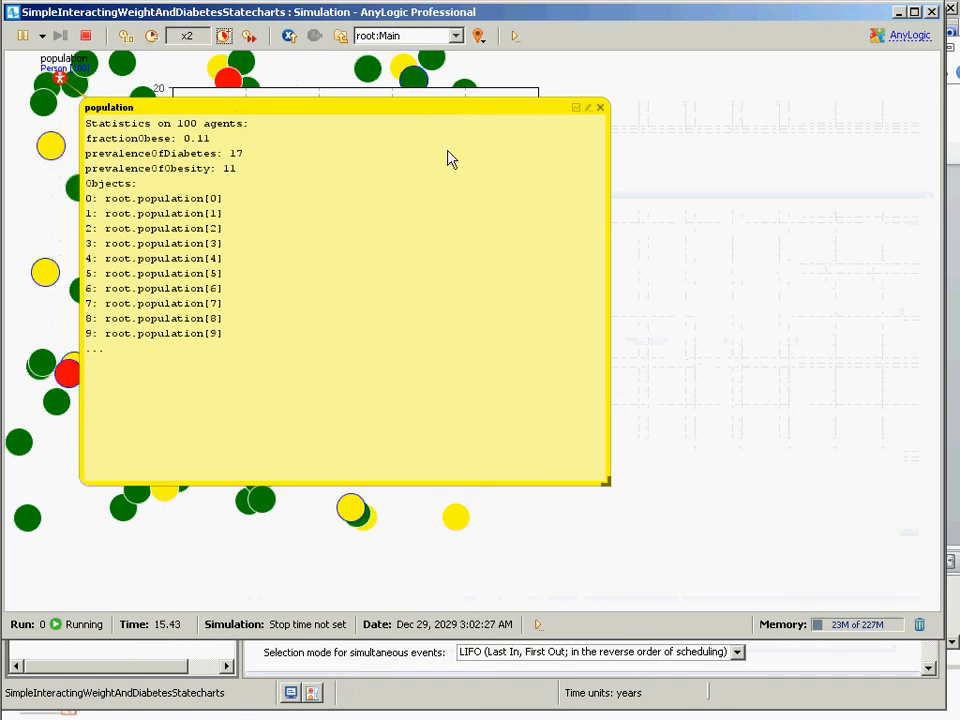
{"action": "left_click", "coordinate": [600, 108]}
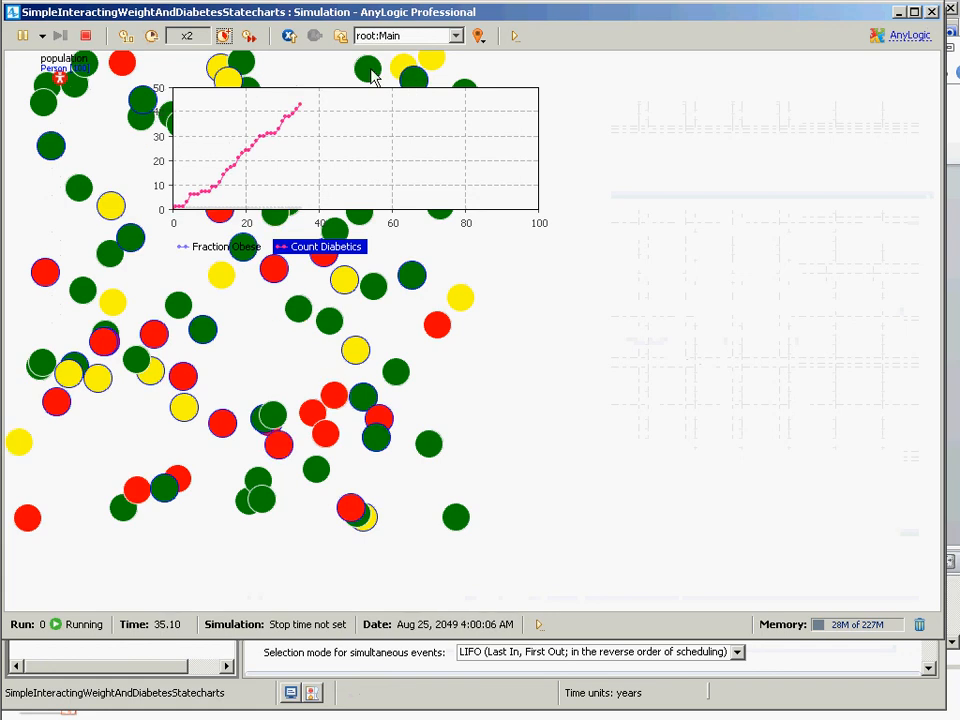
Step: Close the simulation run and select the Fraction Obese and Count Diabetics time plot in an enlarged view of the Main diagram
{"action": "left_click", "coordinate": [932, 11]}
{"action": "left_click", "coordinate": [80, 302]}
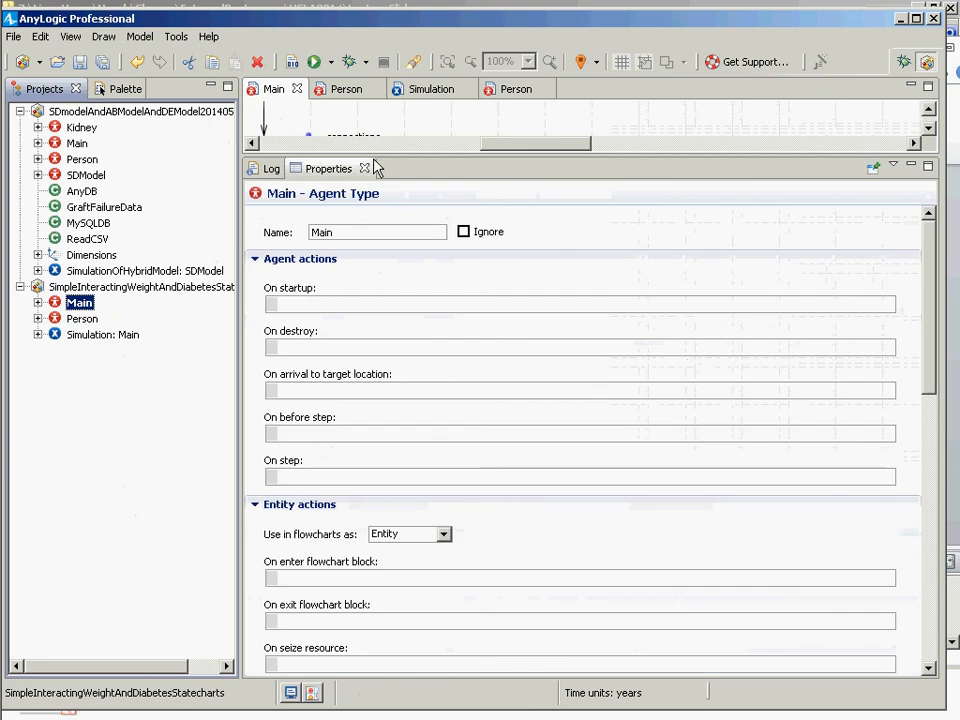
{"action": "left_click_drag", "start_coordinate": [372, 154], "coordinate": [454, 461]}
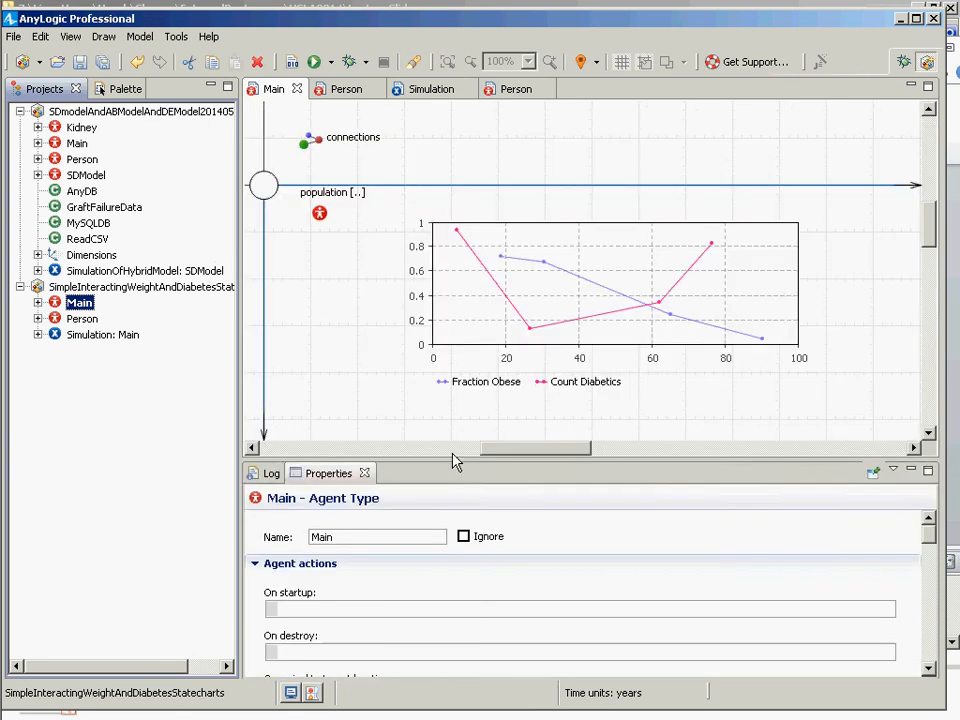
{"action": "left_click", "coordinate": [529, 403]}
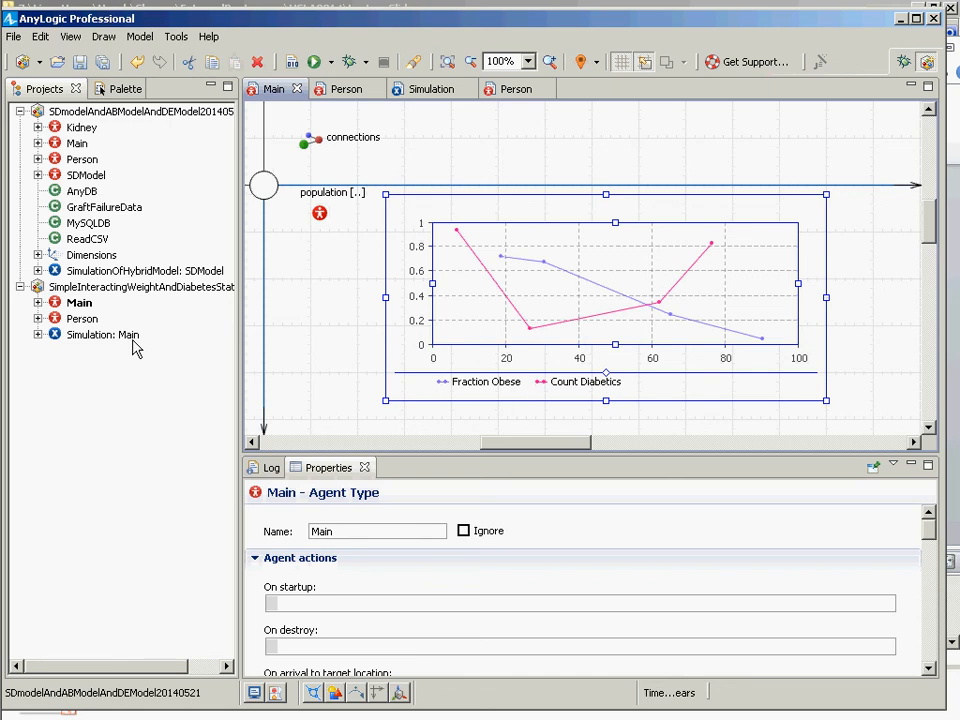
Step: Review the Analysis chart elements and examine the value expressions of plotFractionObese's data items in an enlarged properties view
{"action": "left_click", "coordinate": [105, 88]}
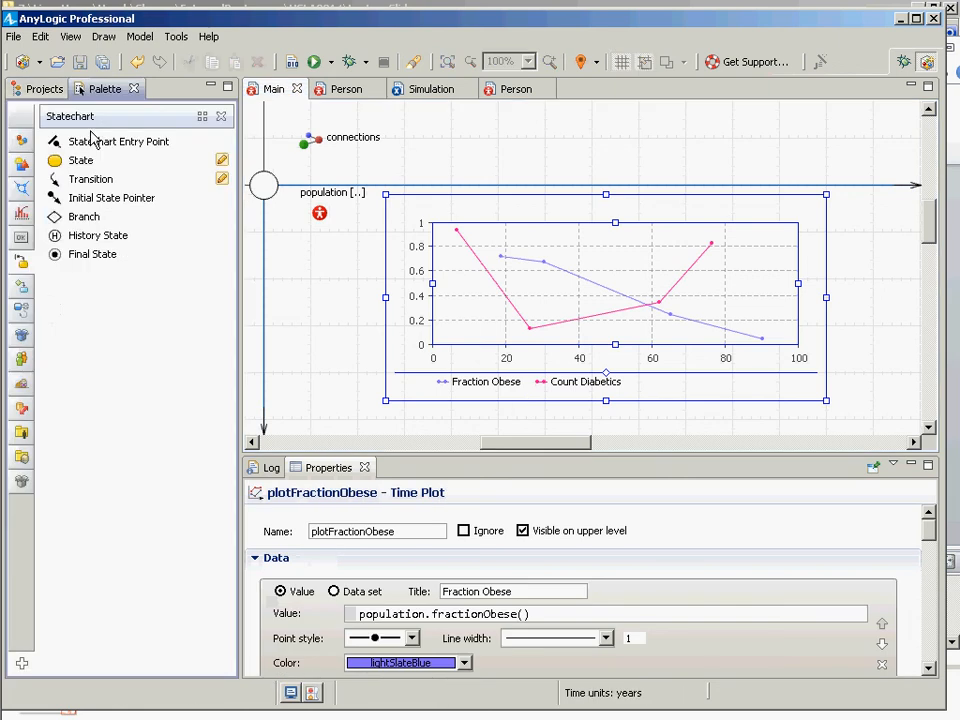
{"action": "left_click", "coordinate": [21, 212]}
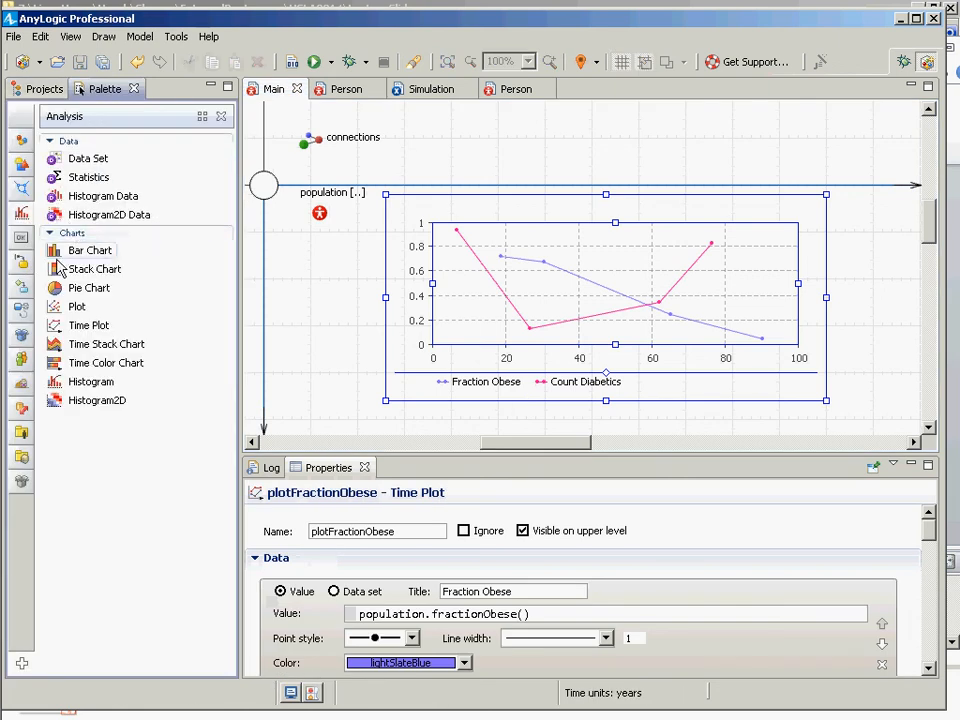
{"action": "left_click", "coordinate": [450, 370]}
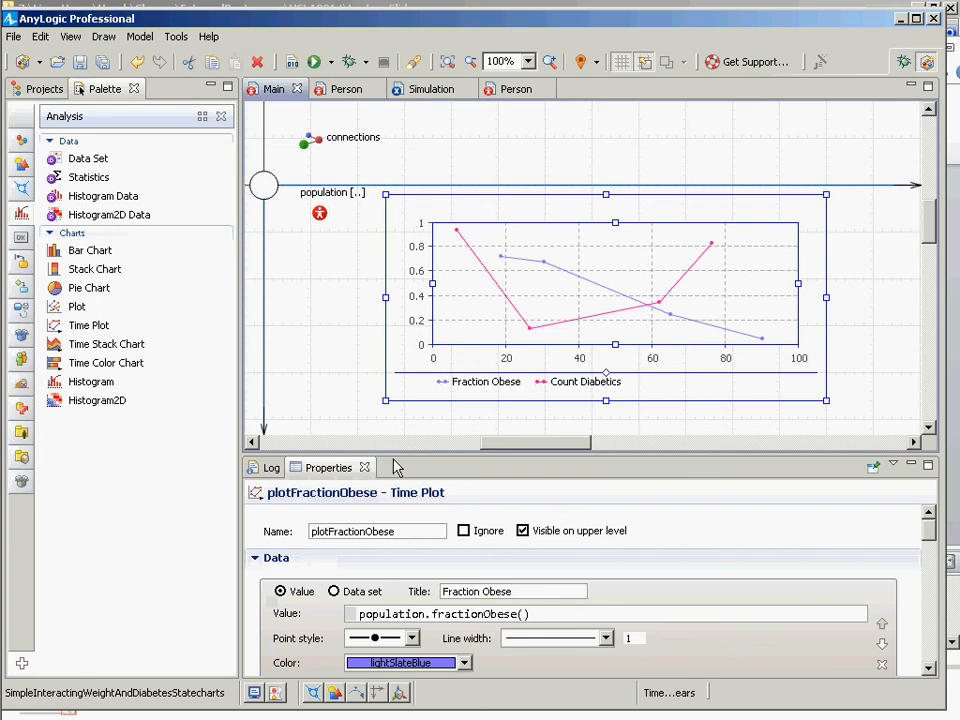
{"action": "left_click_drag", "start_coordinate": [392, 458], "coordinate": [400, 218]}
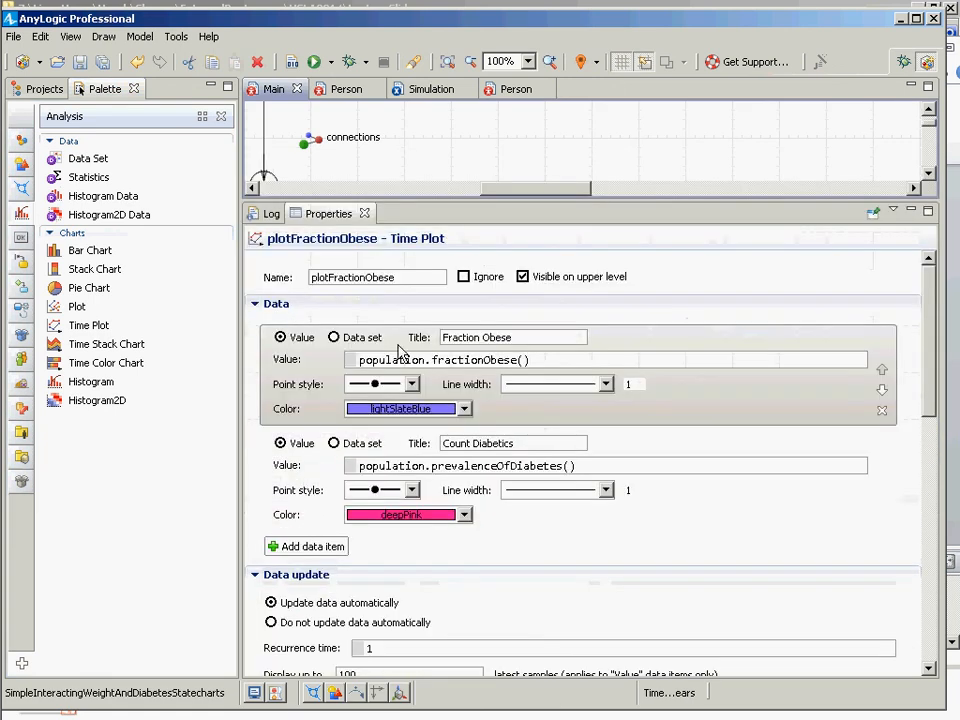
{"action": "left_click_drag", "start_coordinate": [564, 364], "coordinate": [368, 362]}
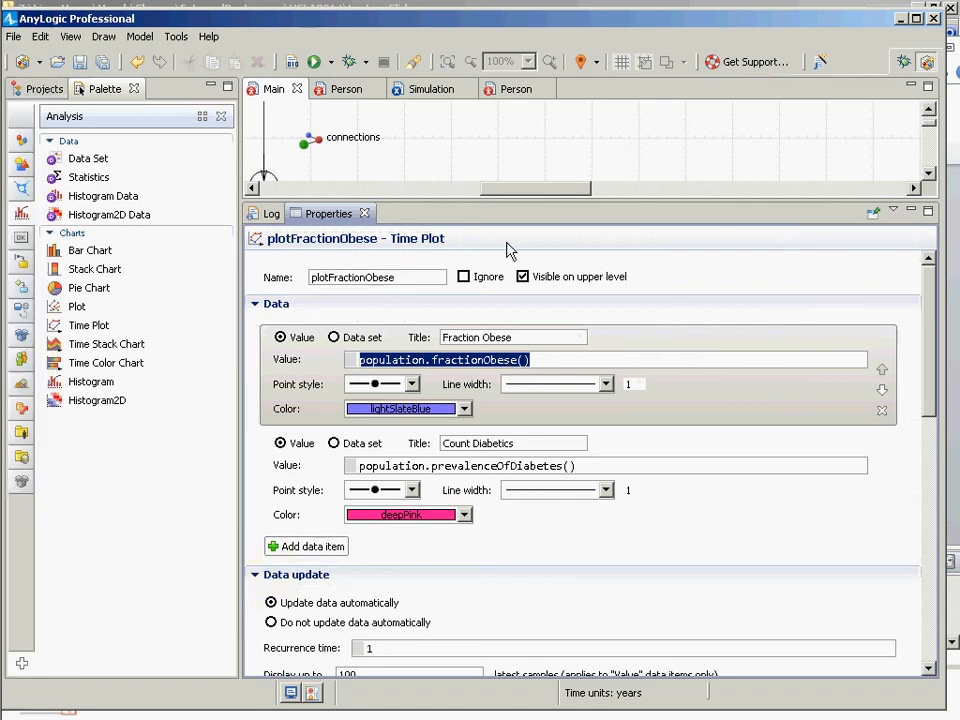
Step: Open the Person diagram of SimpleInteractingWeightAndDiabetesStatecharts in an enlarged view and inspect what triggers the developingDiabetes transition
{"action": "left_click_drag", "start_coordinate": [476, 202], "coordinate": [484, 278]}
{"action": "left_click", "coordinate": [45, 90]}
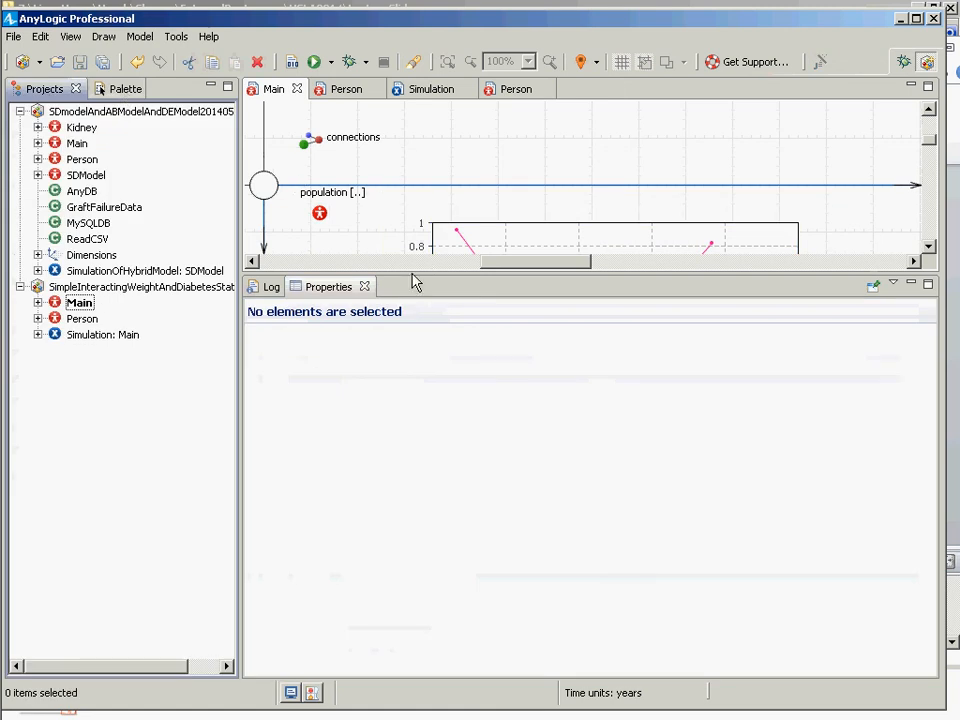
{"action": "left_click_drag", "start_coordinate": [414, 281], "coordinate": [443, 464]}
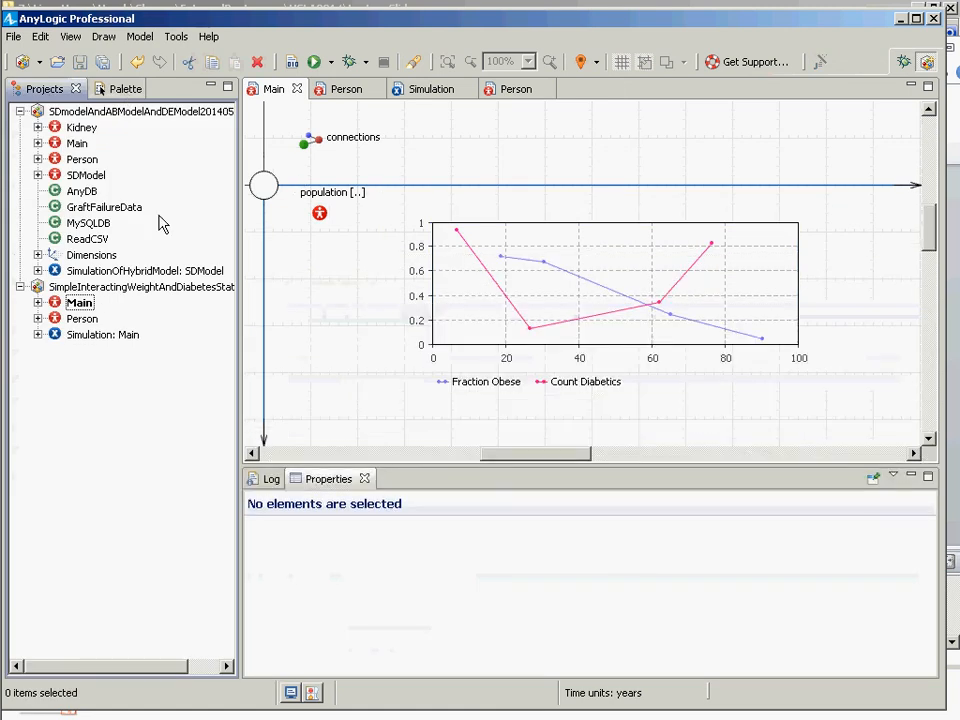
{"action": "left_click", "coordinate": [79, 320]}
{"action": "double_click", "coordinate": [79, 320]}
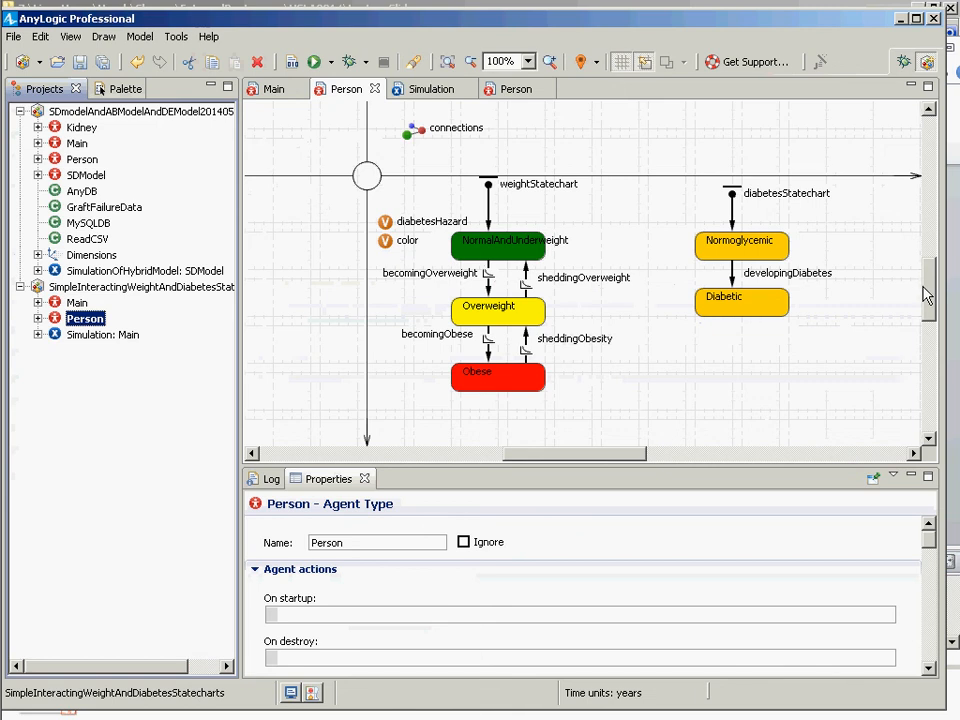
{"action": "mouse_move", "coordinate": [923, 288]}
{"action": "left_mouse_down"}
{"action": "mouse_move", "coordinate": [924, 304]}
{"action": "mouse_move", "coordinate": [917, 293]}
{"action": "left_mouse_up"}
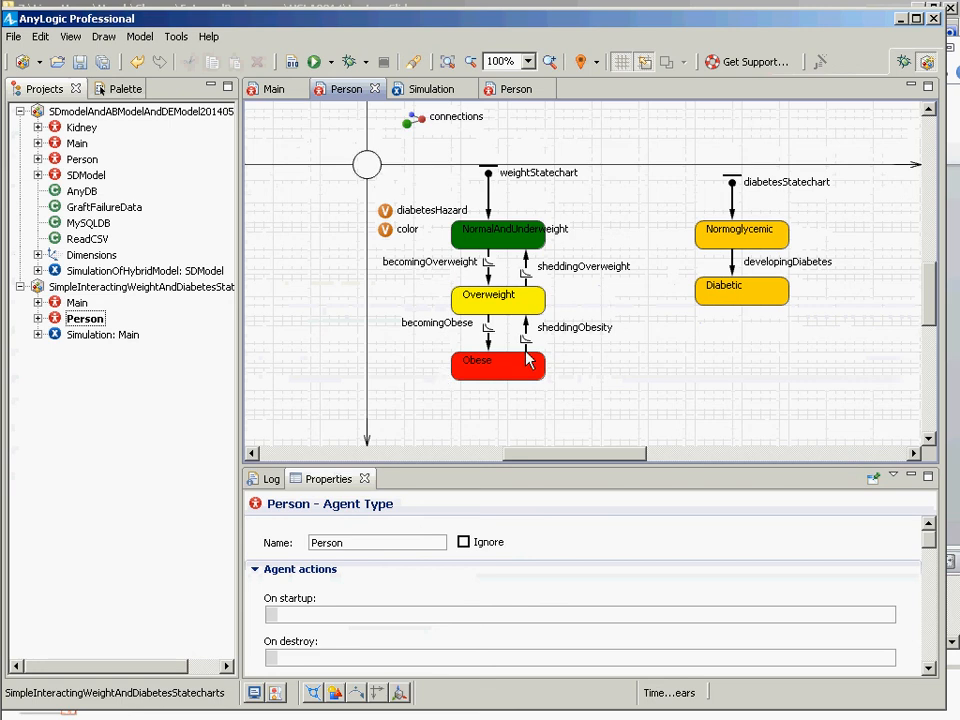
{"action": "left_click", "coordinate": [734, 267]}
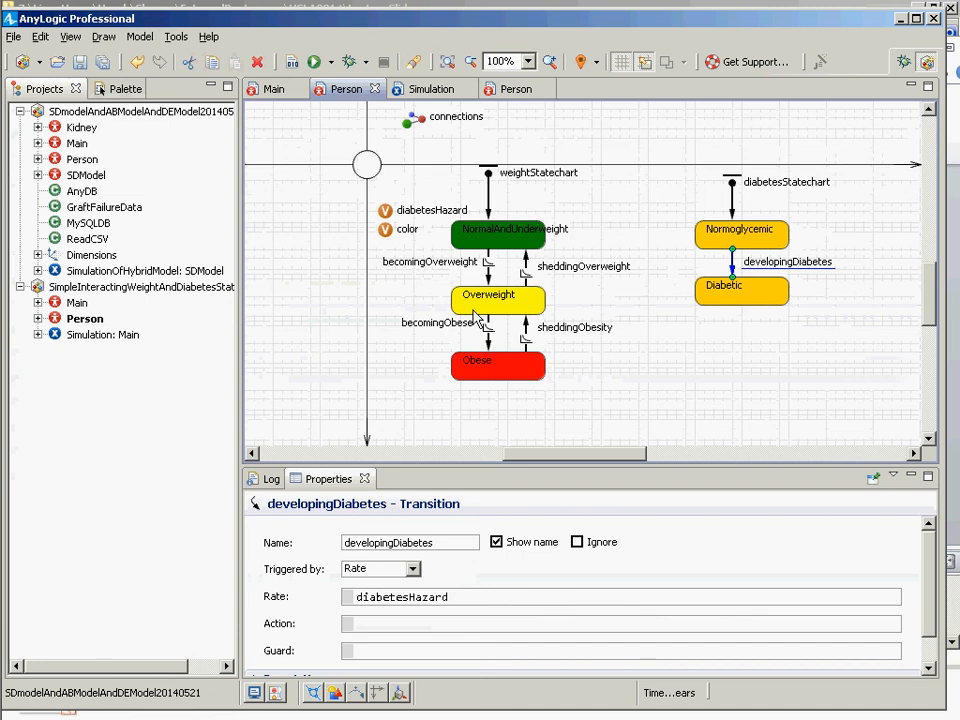
{"action": "key", "text": "alt+Tab"}
{"action": "key", "text": "alt+shift+Tab"}
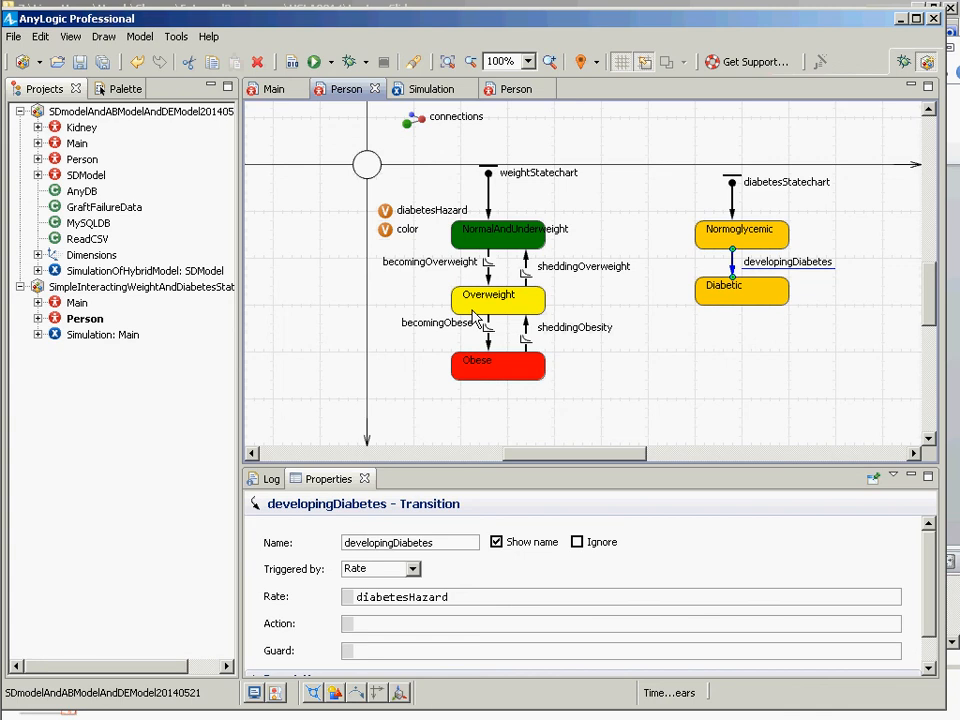
{"action": "key", "text": "alt+Tab"}
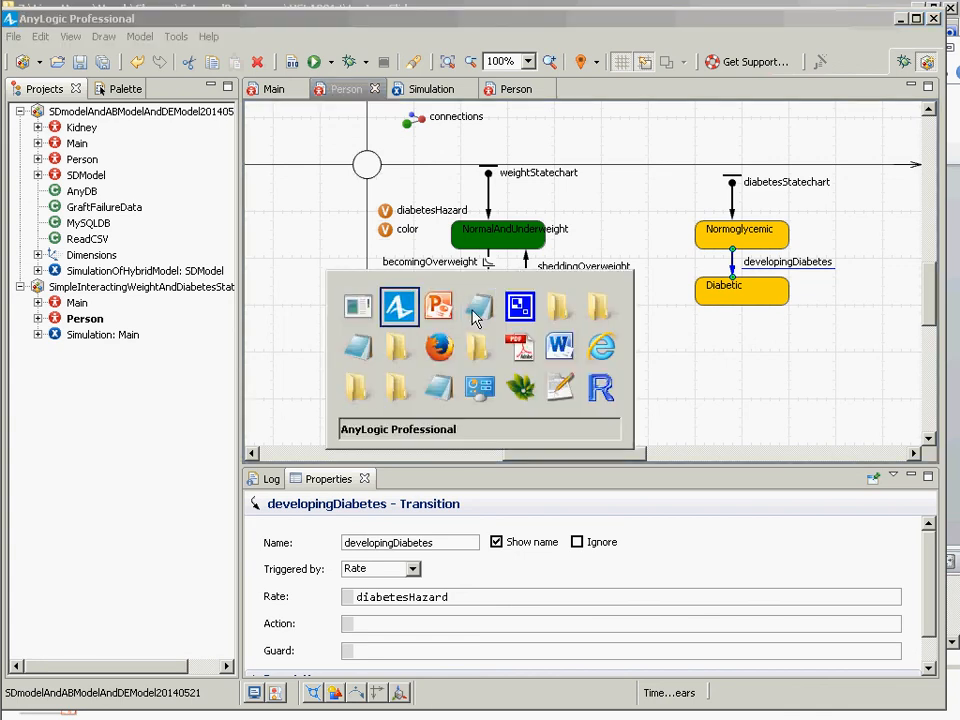